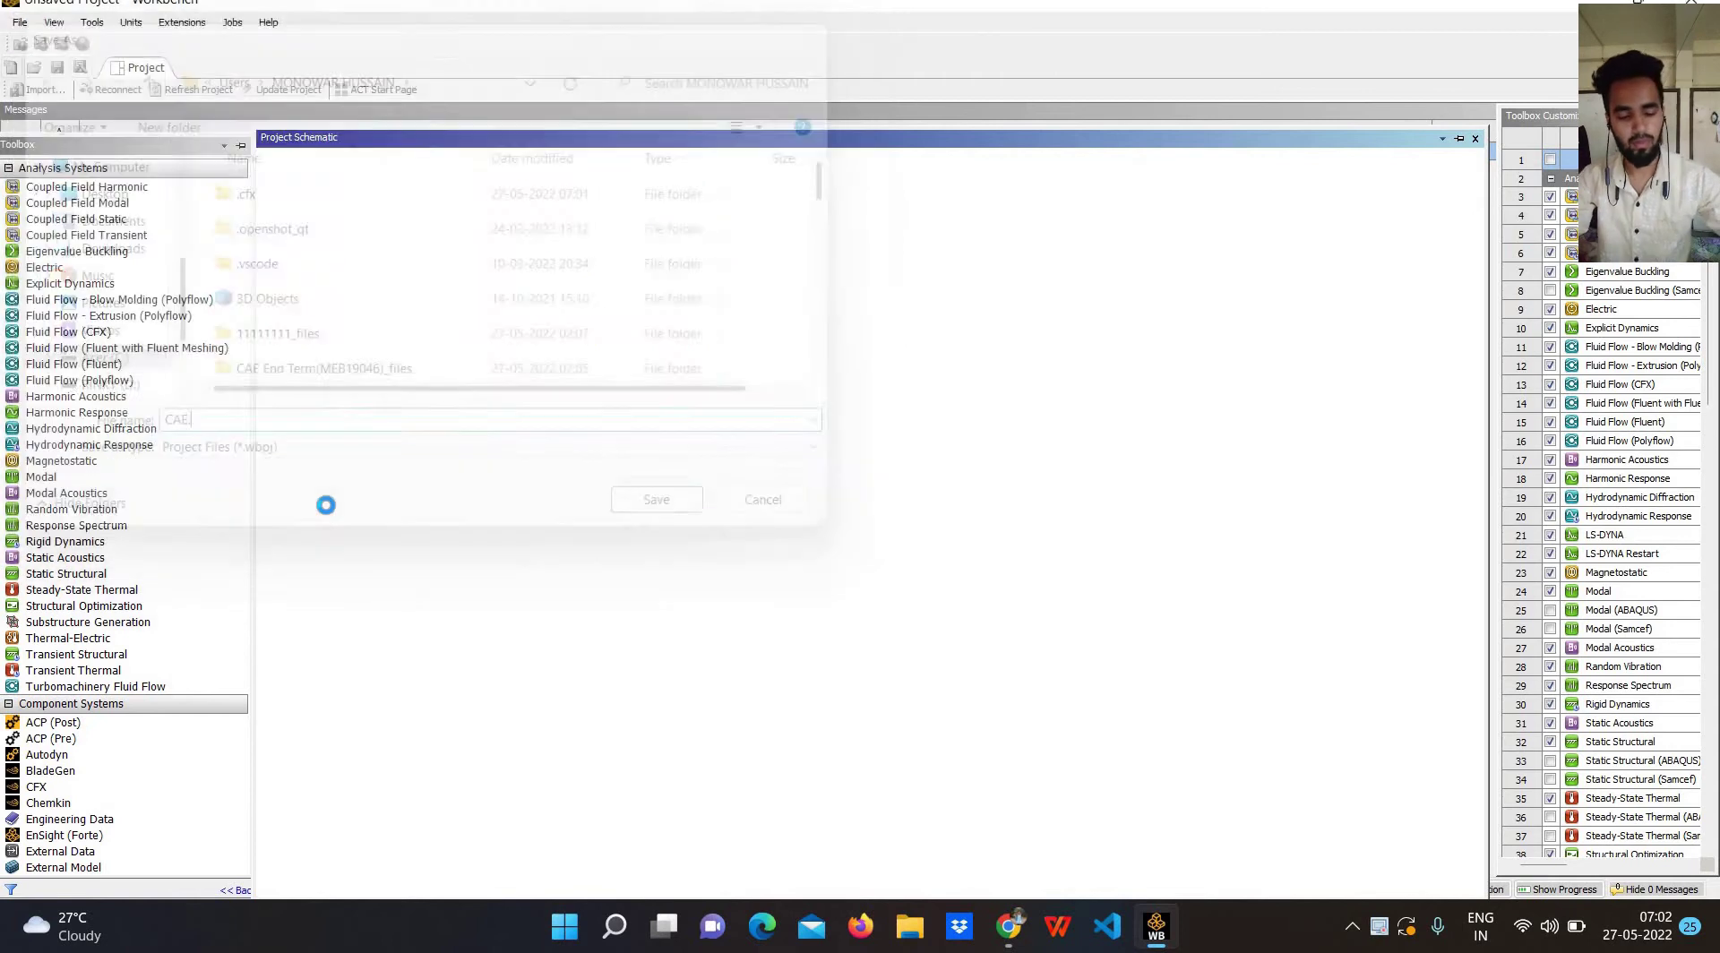
# Add a Fluid Flow (Fluent) analysis system to the project schematic.
pyautogui.click(117, 365)
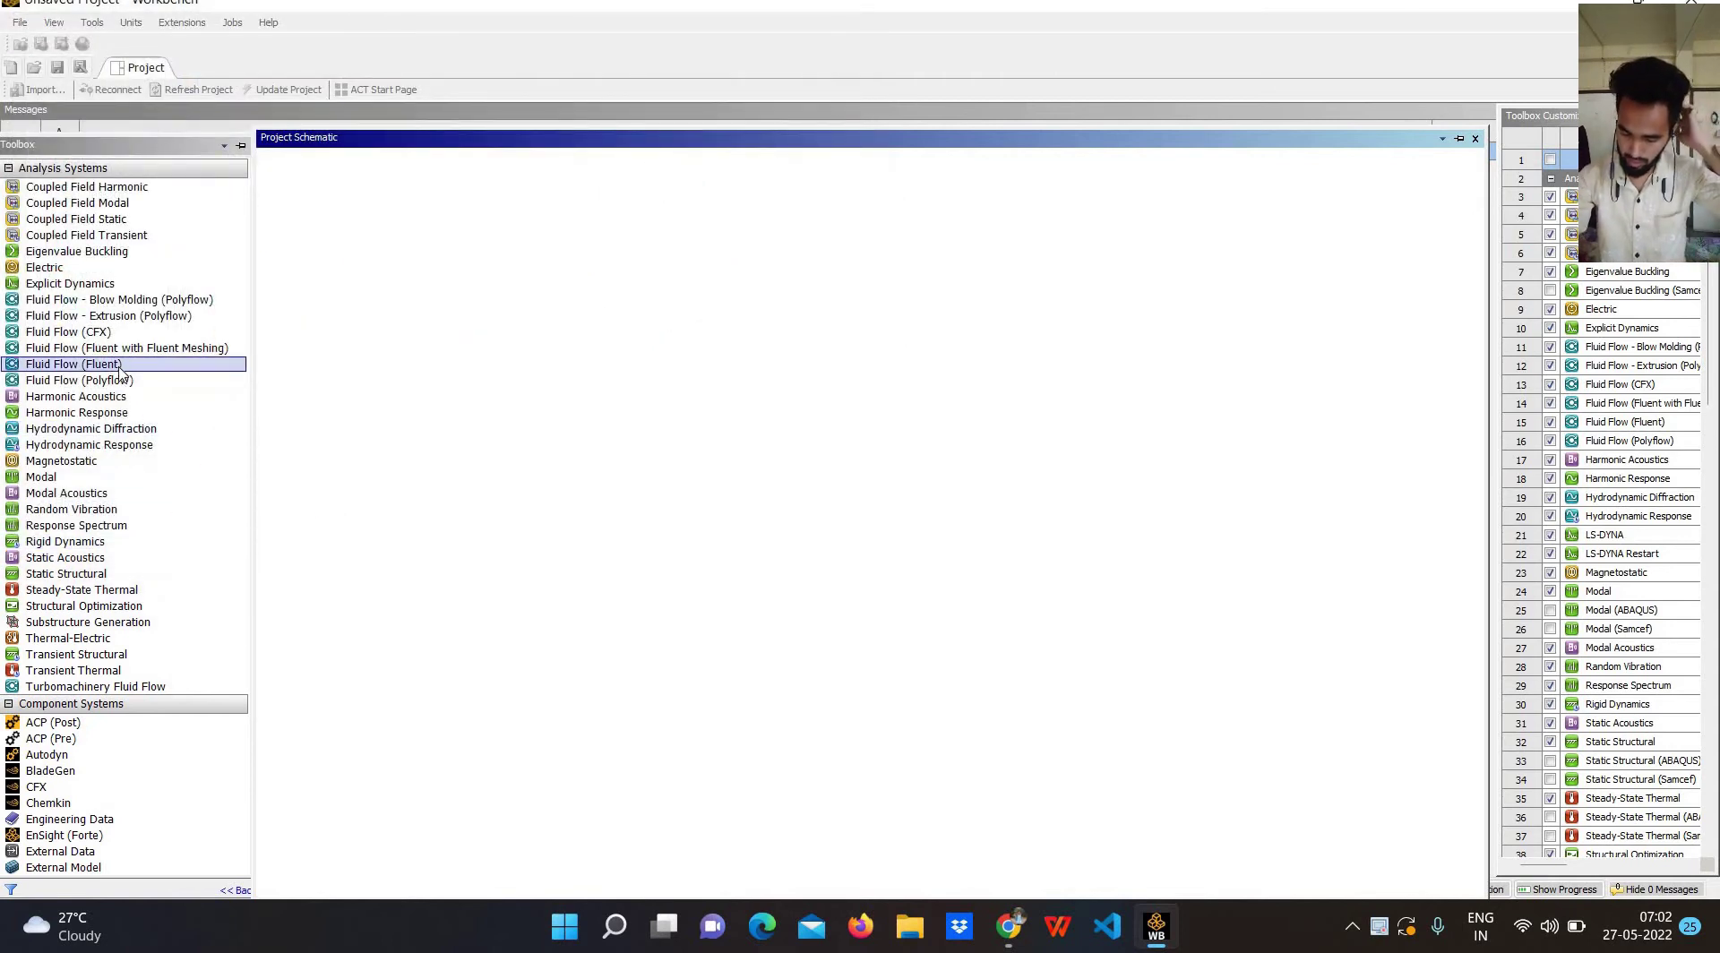
pyautogui.moveTo(119, 369); pyautogui.dragTo(132, 352)
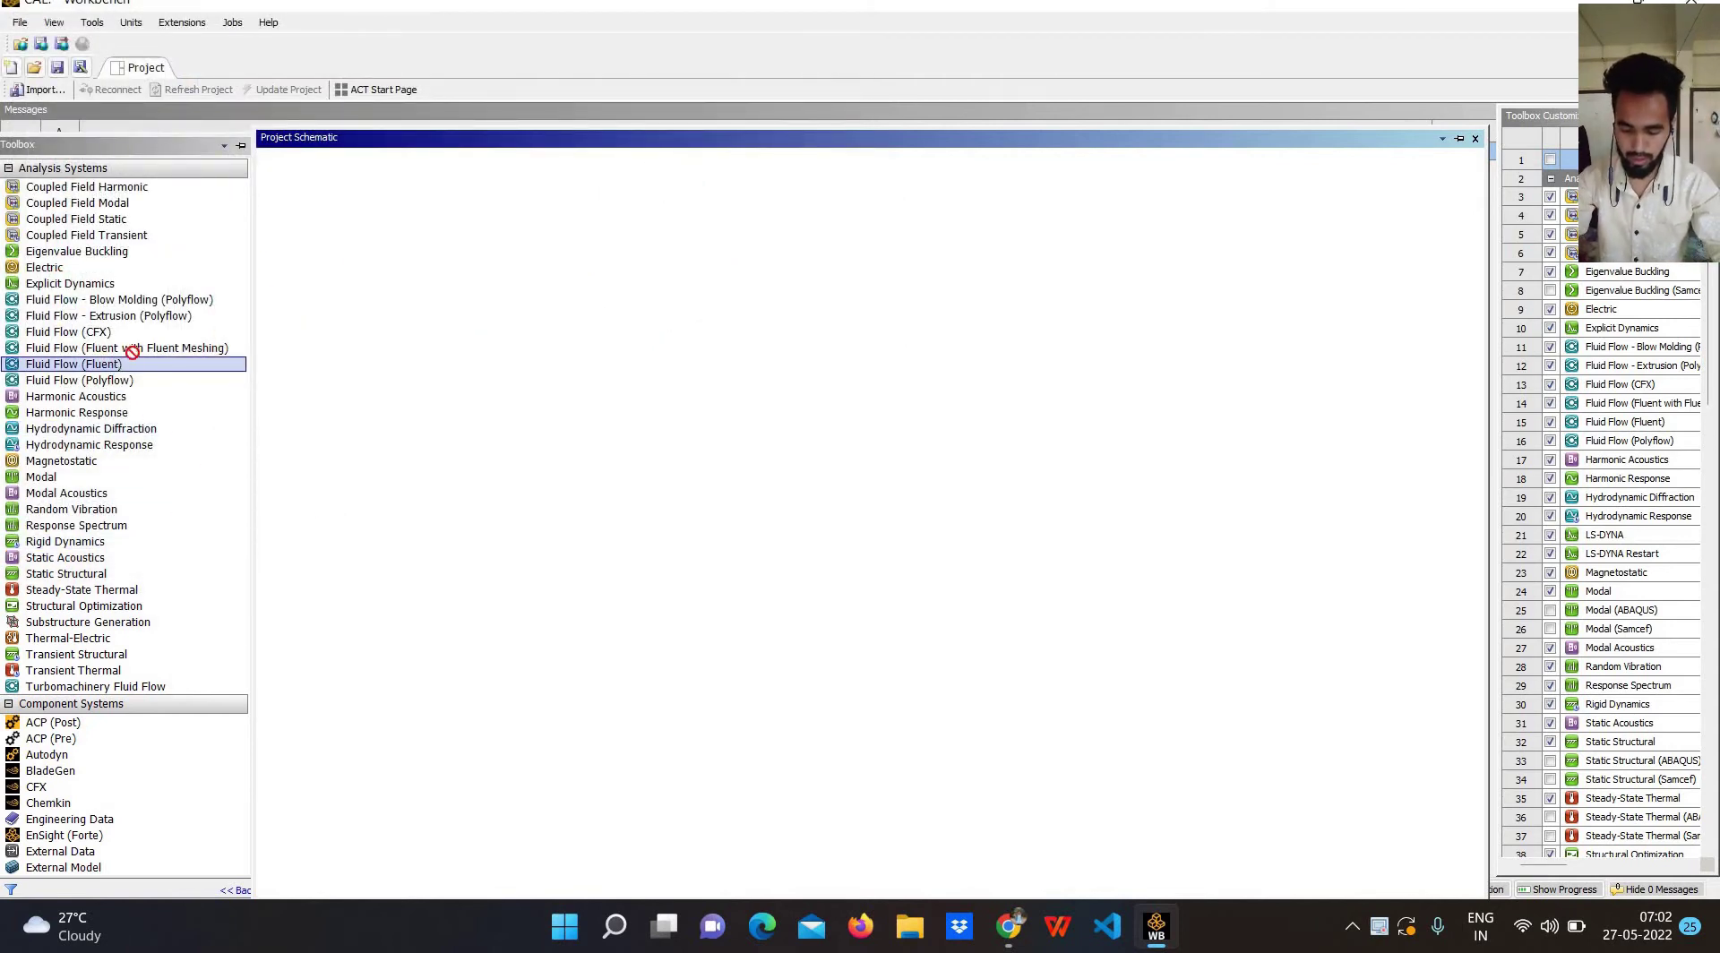
pyautogui.moveTo(319, 246); pyautogui.dragTo(324, 244)
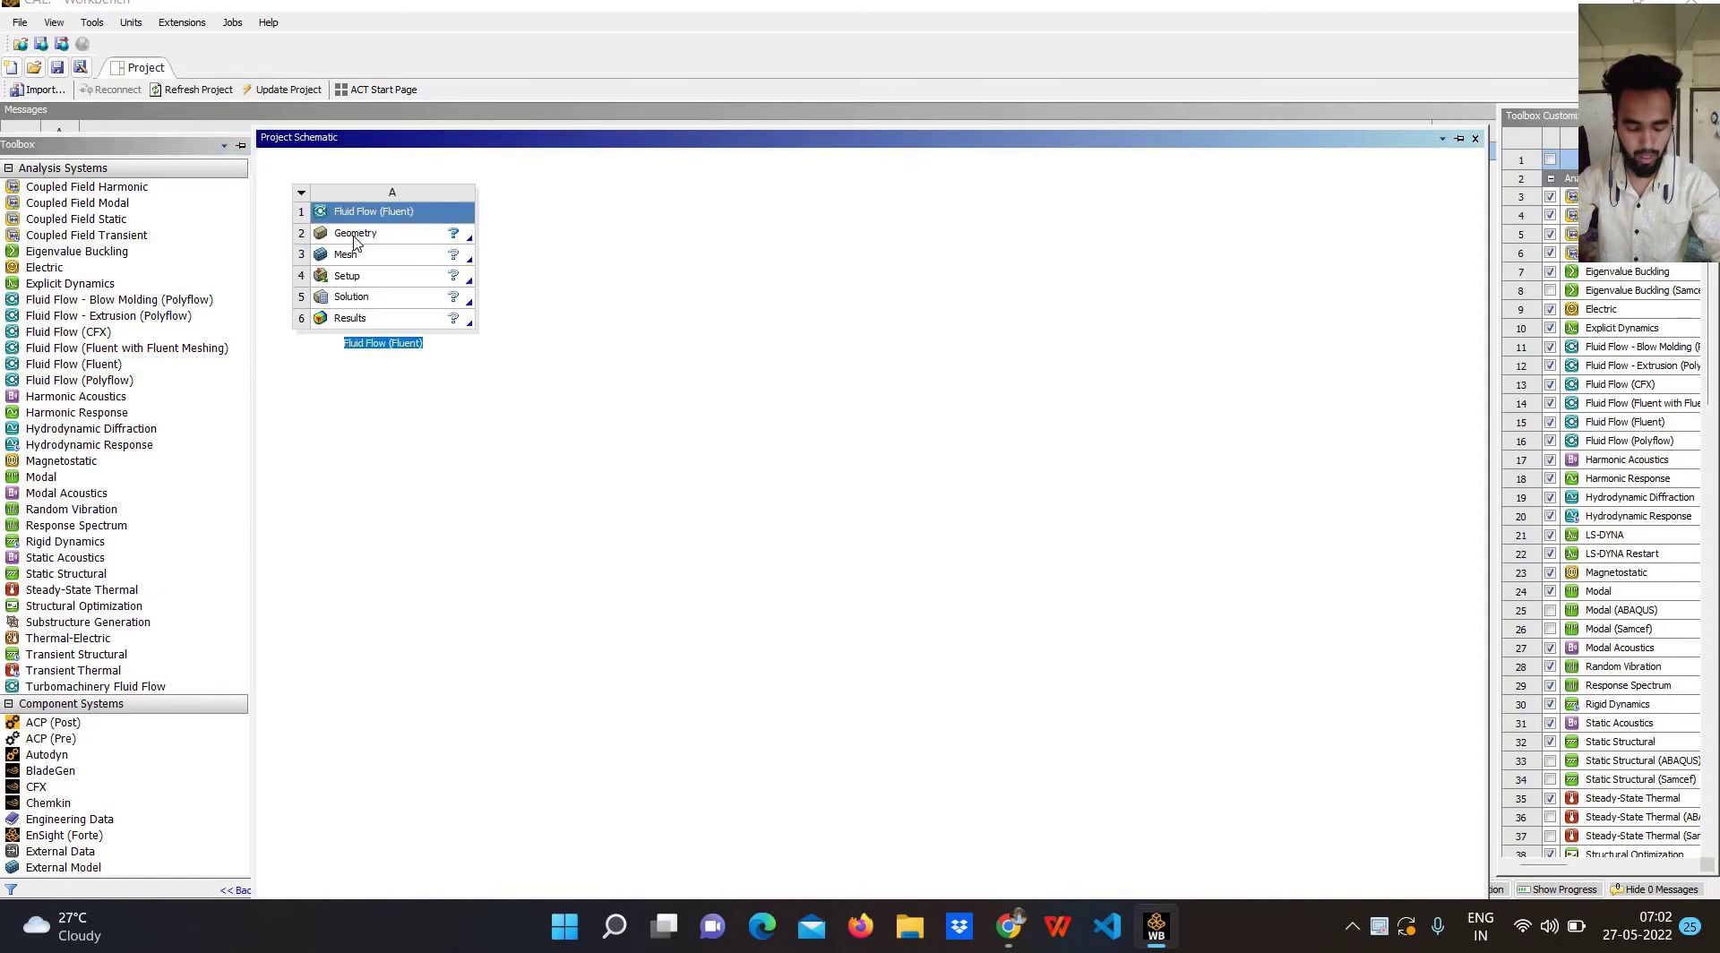
# Open the Fluent system's Geometry cell in a new DesignModeler window and maximize it.
pyautogui.rightClick(356, 239)
pyautogui.click(439, 265)
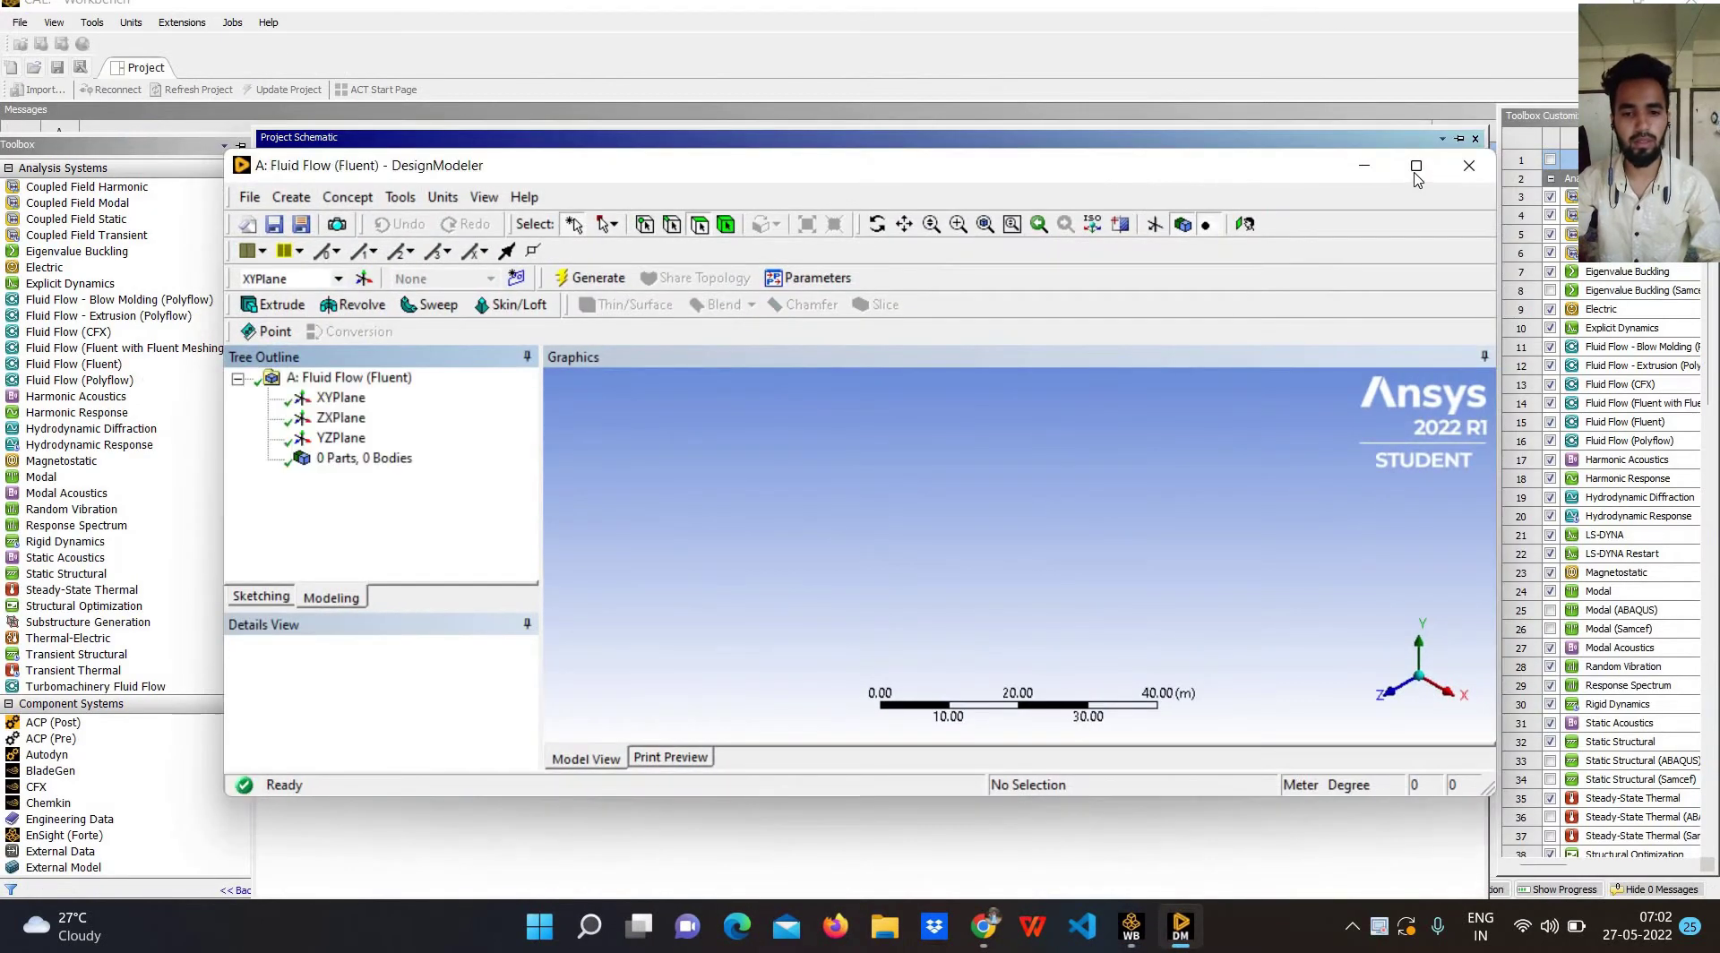
pyautogui.click(1415, 167)
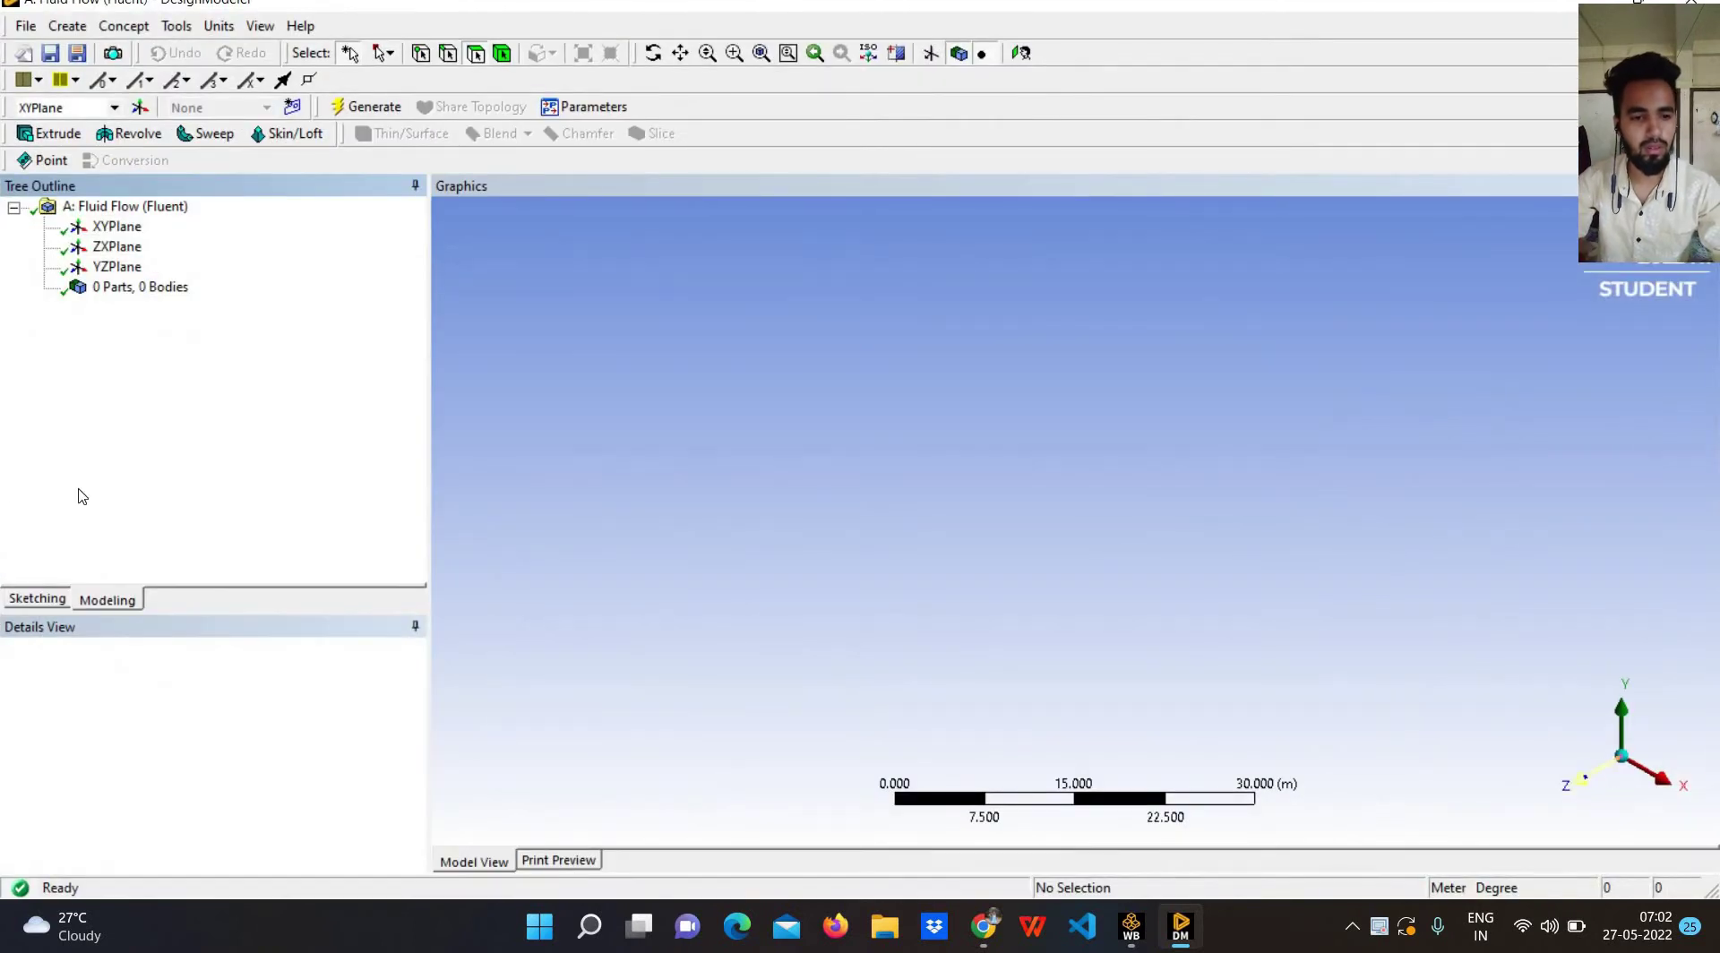
# In the XY plane sketch settings, enable 2D grid display and snapping, and set 10 minor steps per major grid spacing.
pyautogui.click(37, 598)
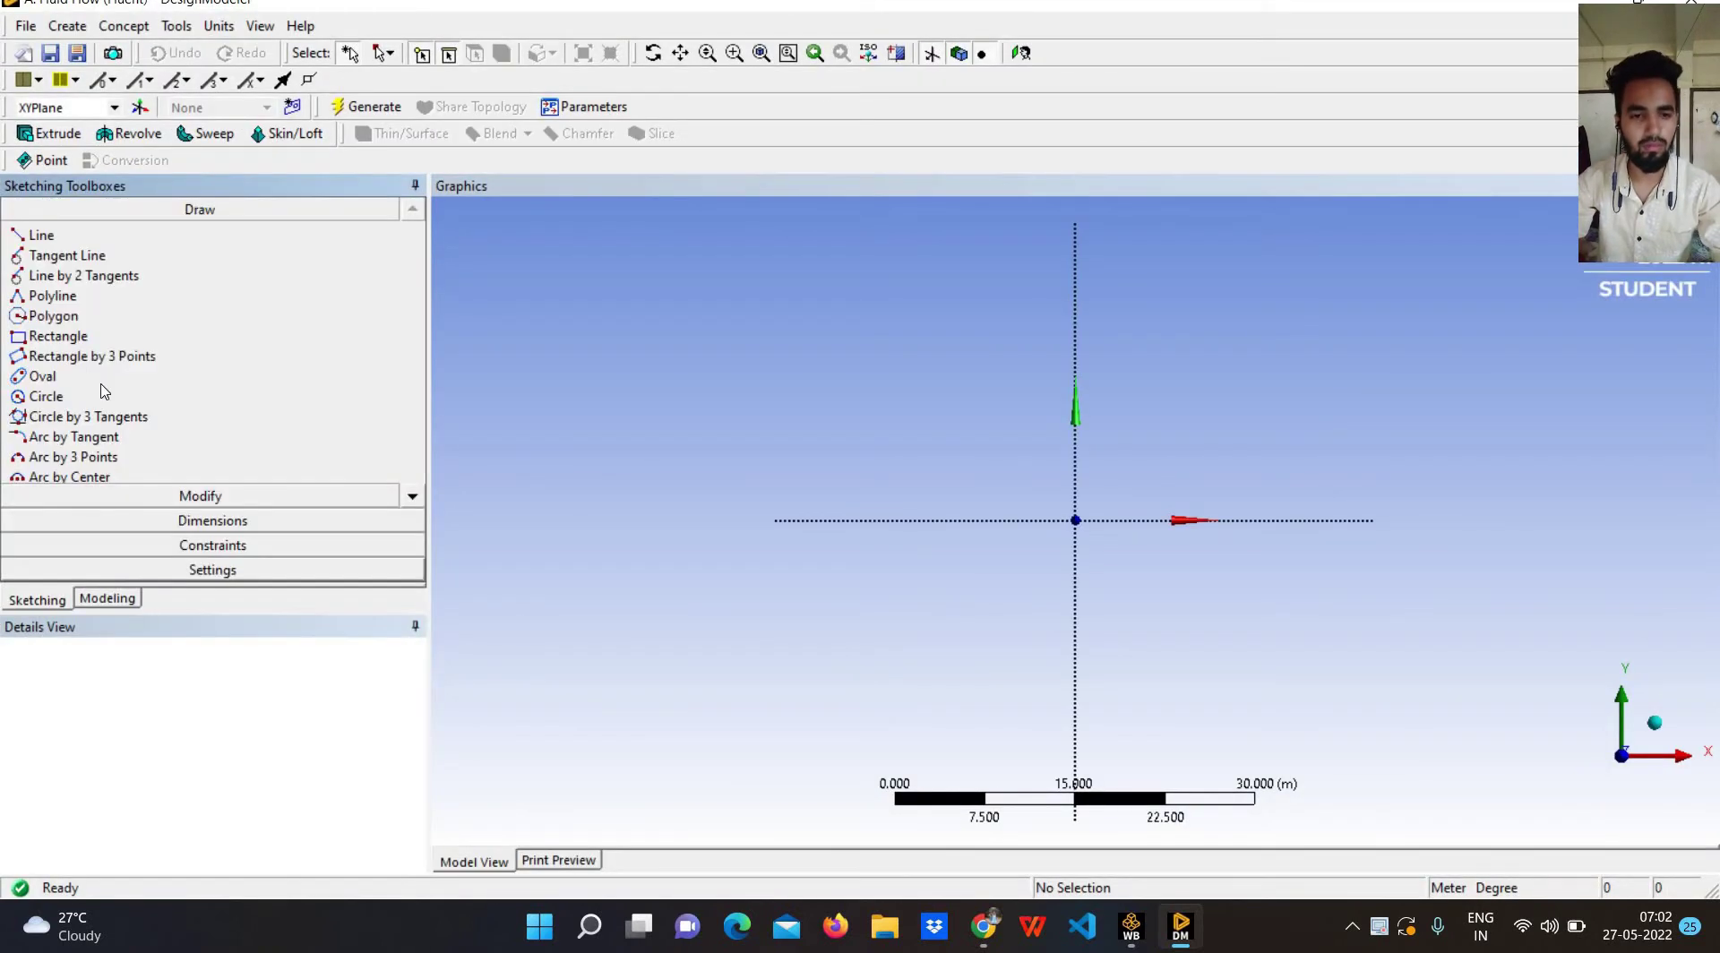
pyautogui.click(98, 570)
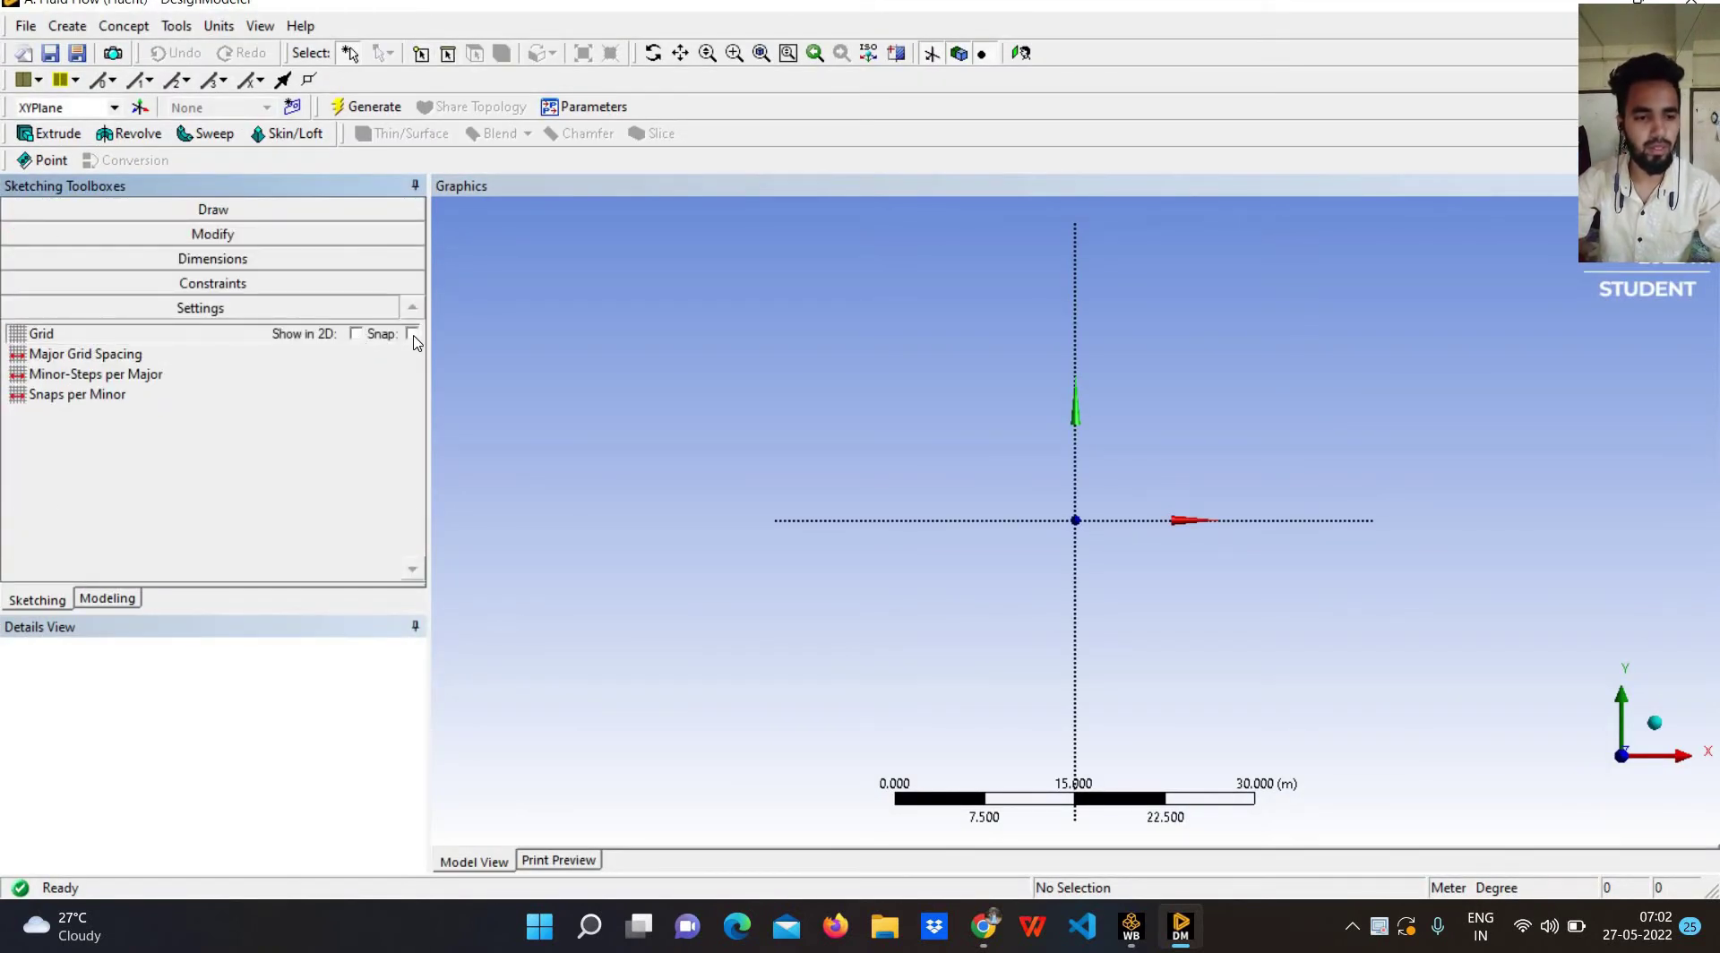
pyautogui.click(411, 333)
pyautogui.click(356, 333)
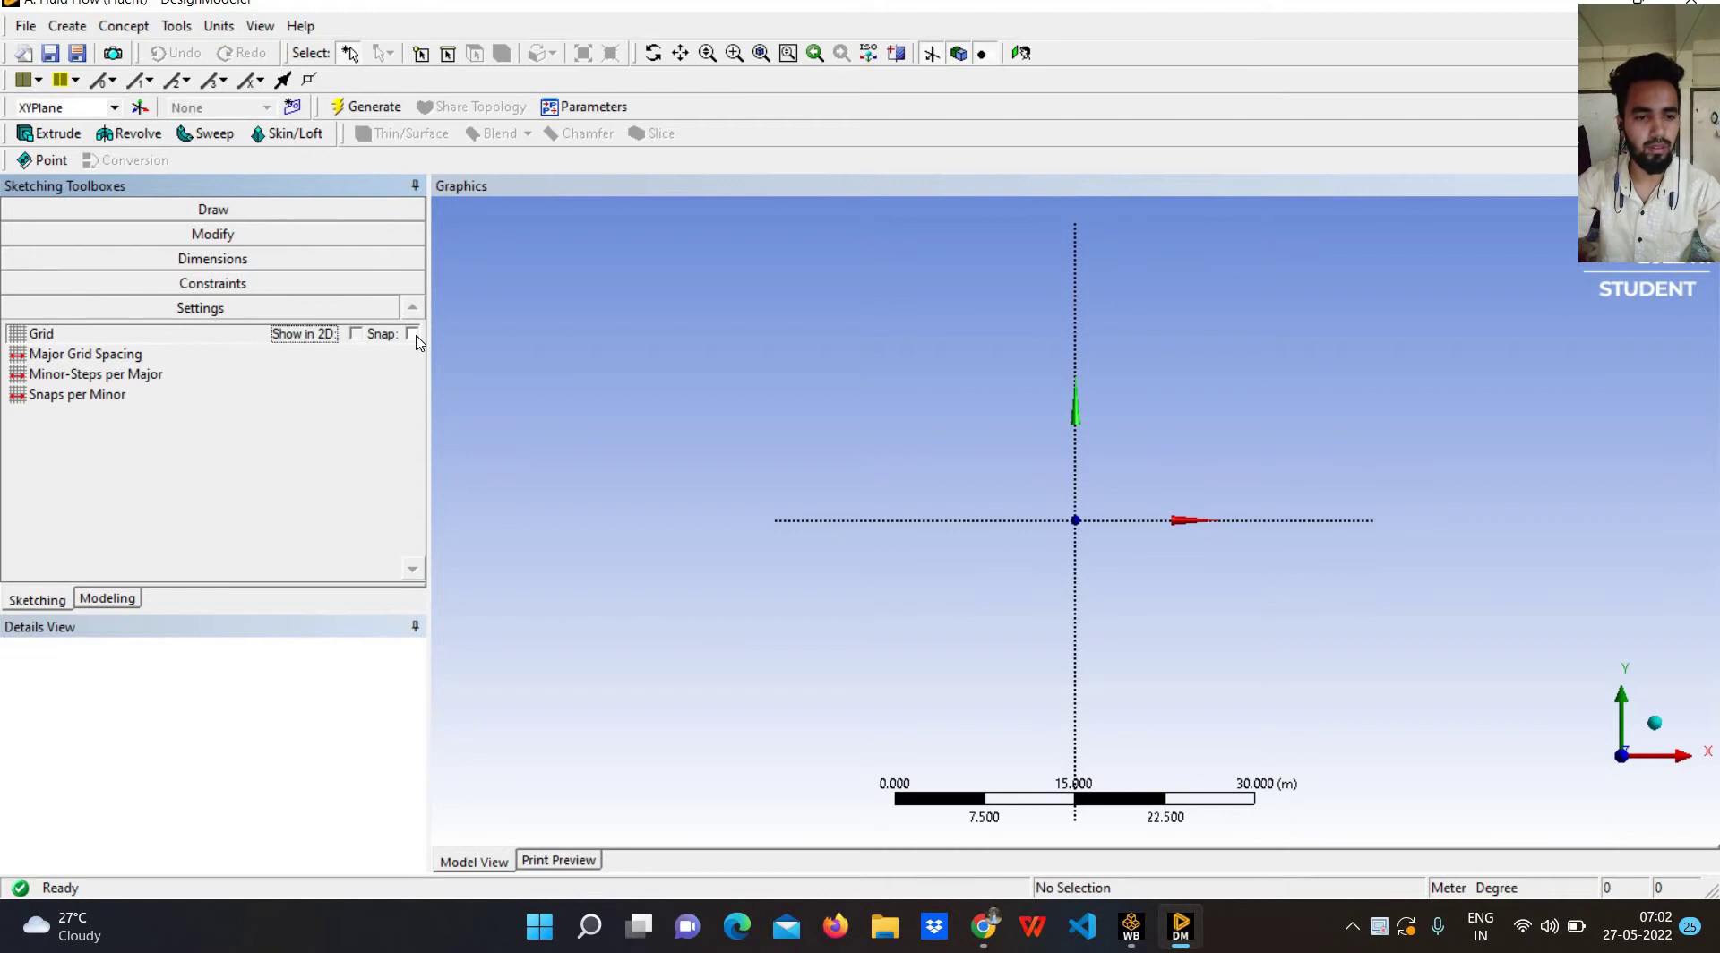
pyautogui.click(340, 353)
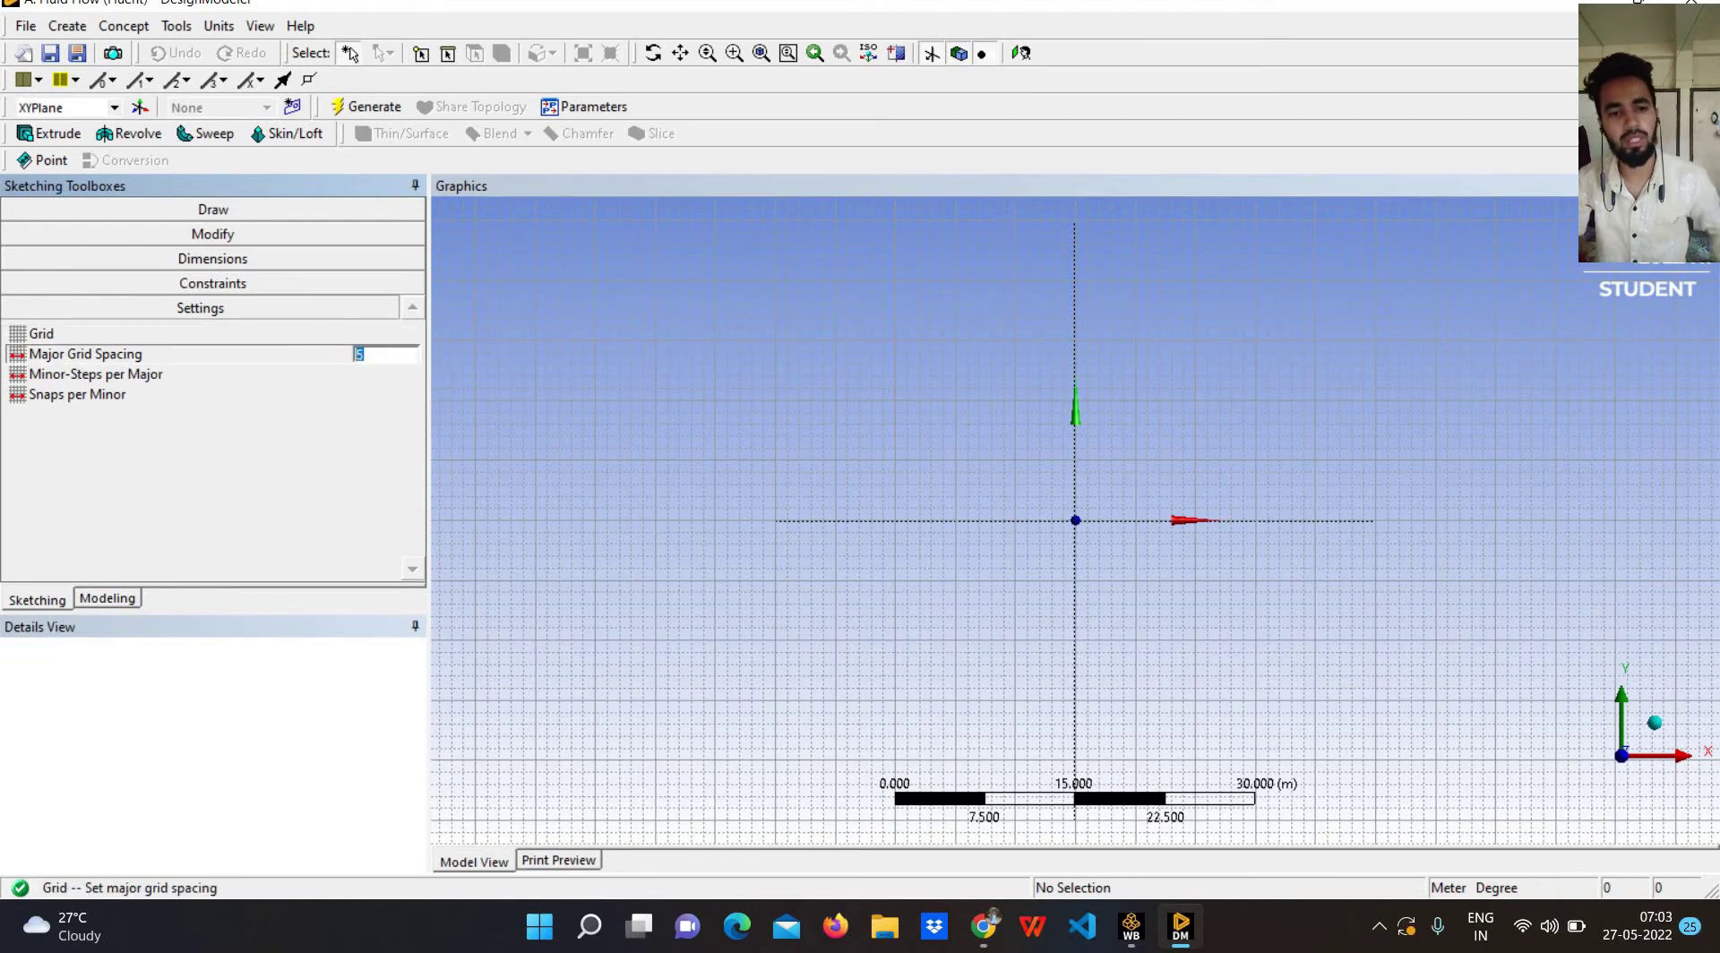
pyautogui.click(349, 374)
pyautogui.write('10')
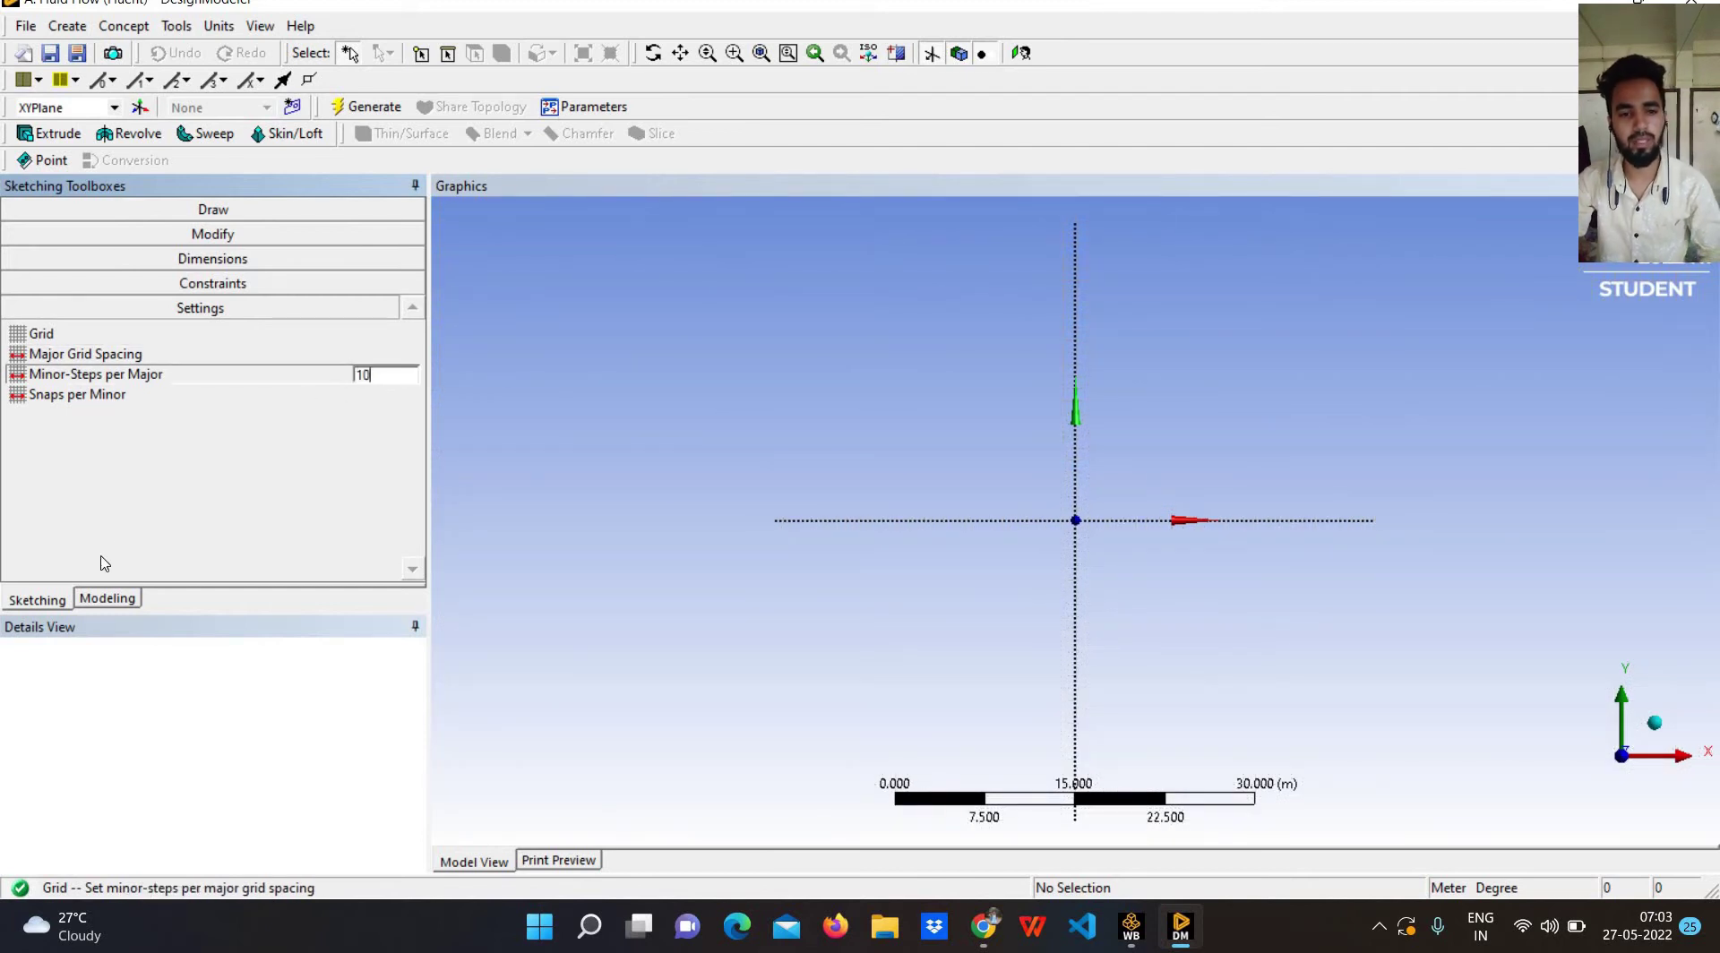
# Sketch a rectangle about 22.6 m by 13.9 m on the XY plane with its lower-left corner at the origin.
pyautogui.click(221, 210)
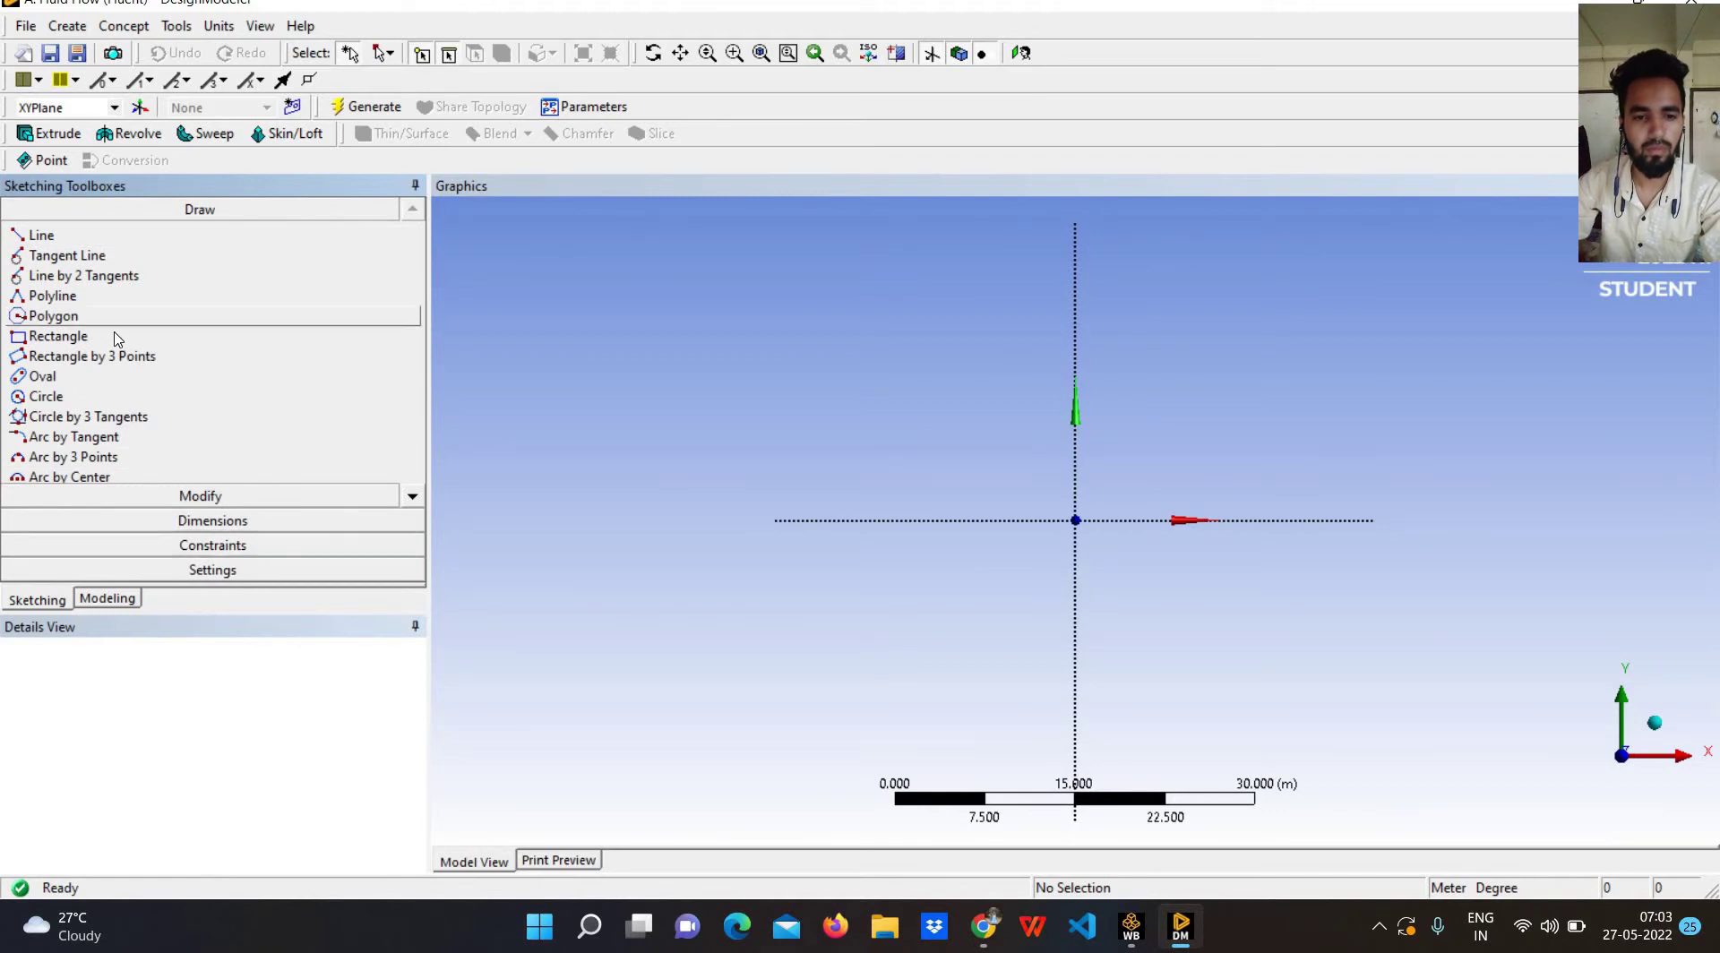
pyautogui.click(115, 337)
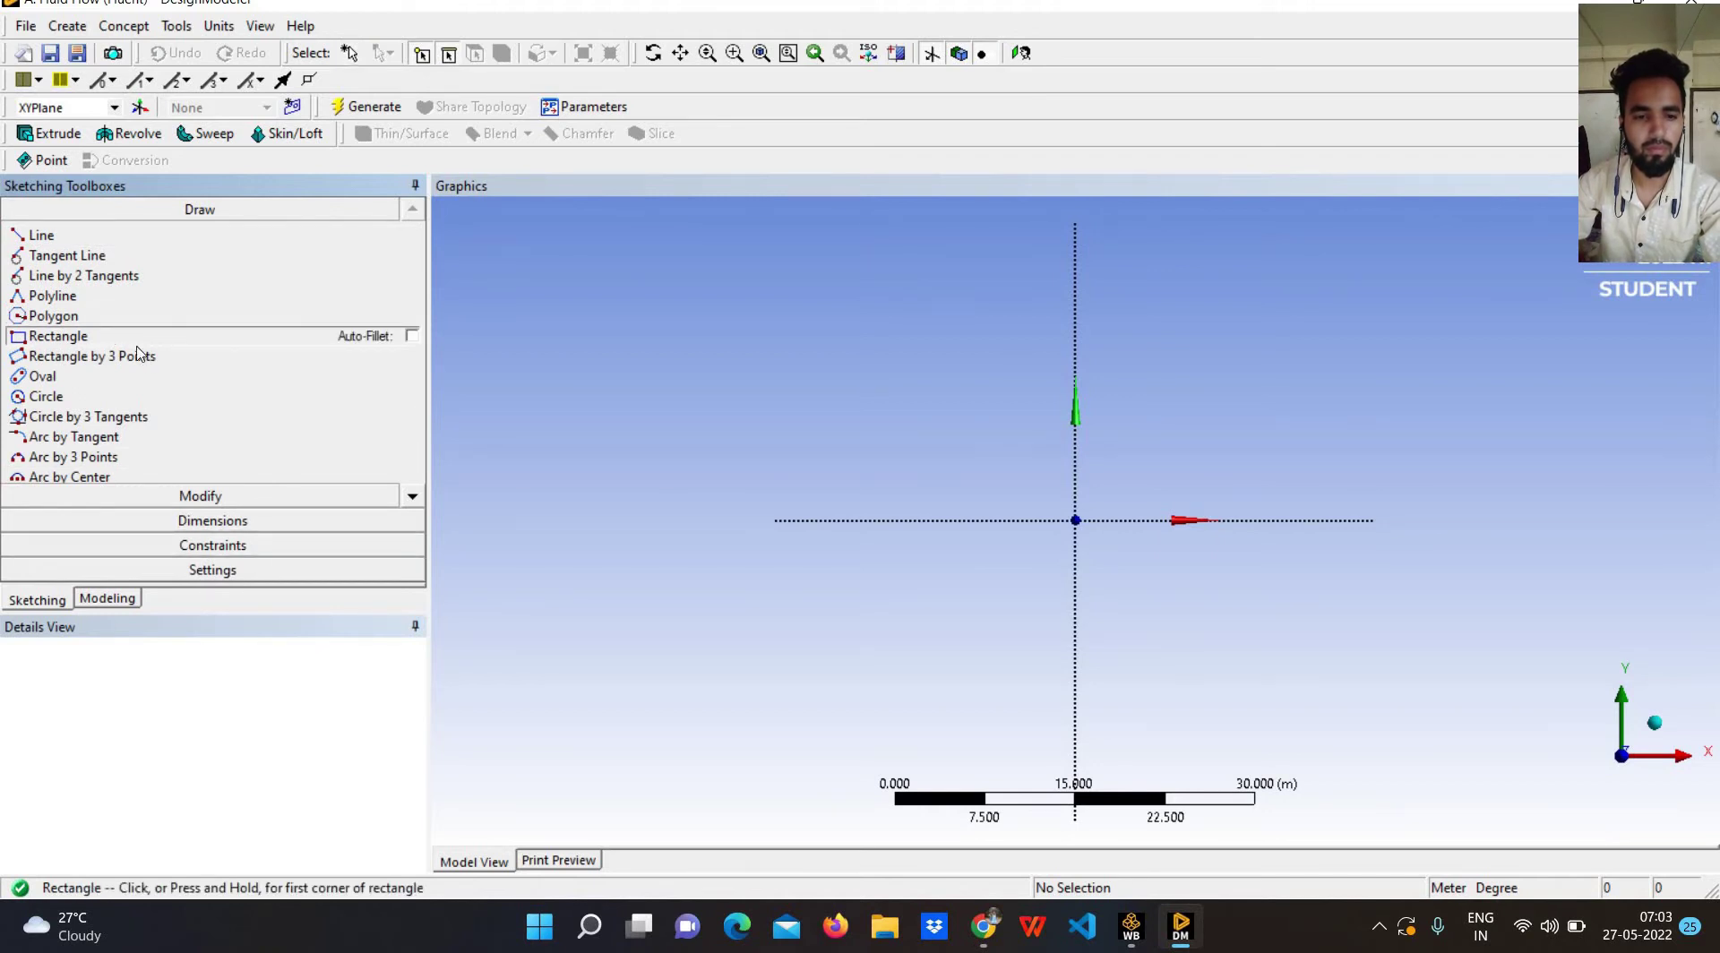
pyautogui.click(1076, 519)
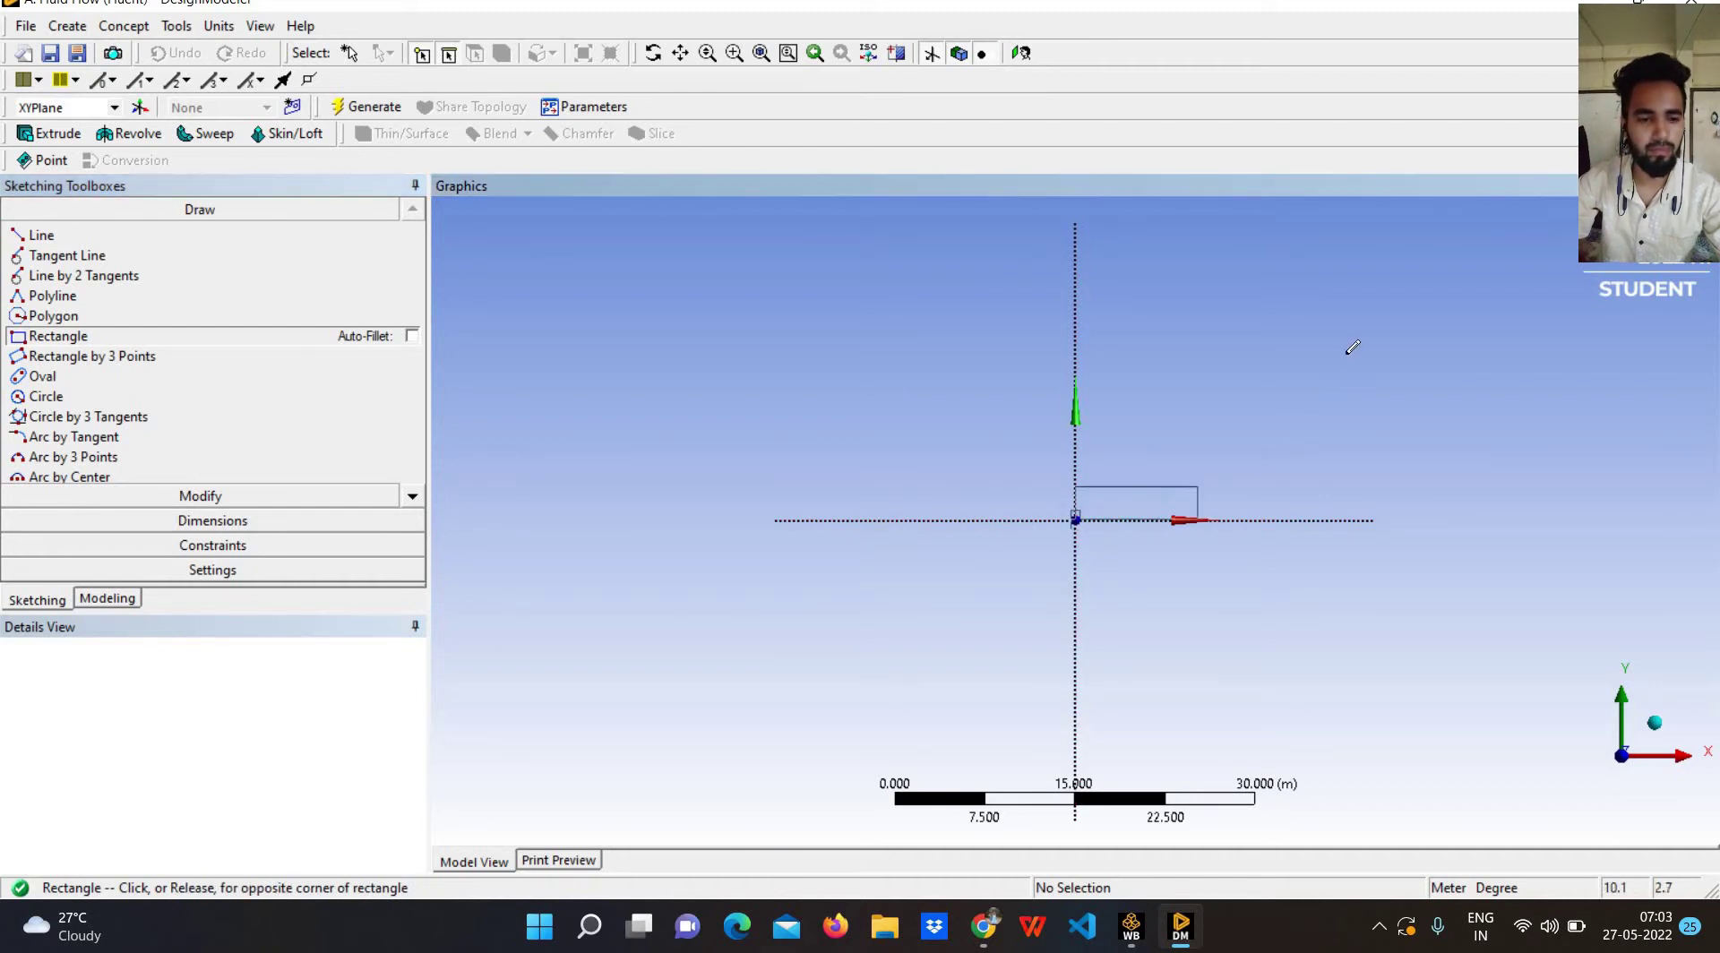
pyautogui.click(1347, 354)
# Dimension the rectangle's top edge and set its horizontal length to 1 m.
pyautogui.click(161, 523)
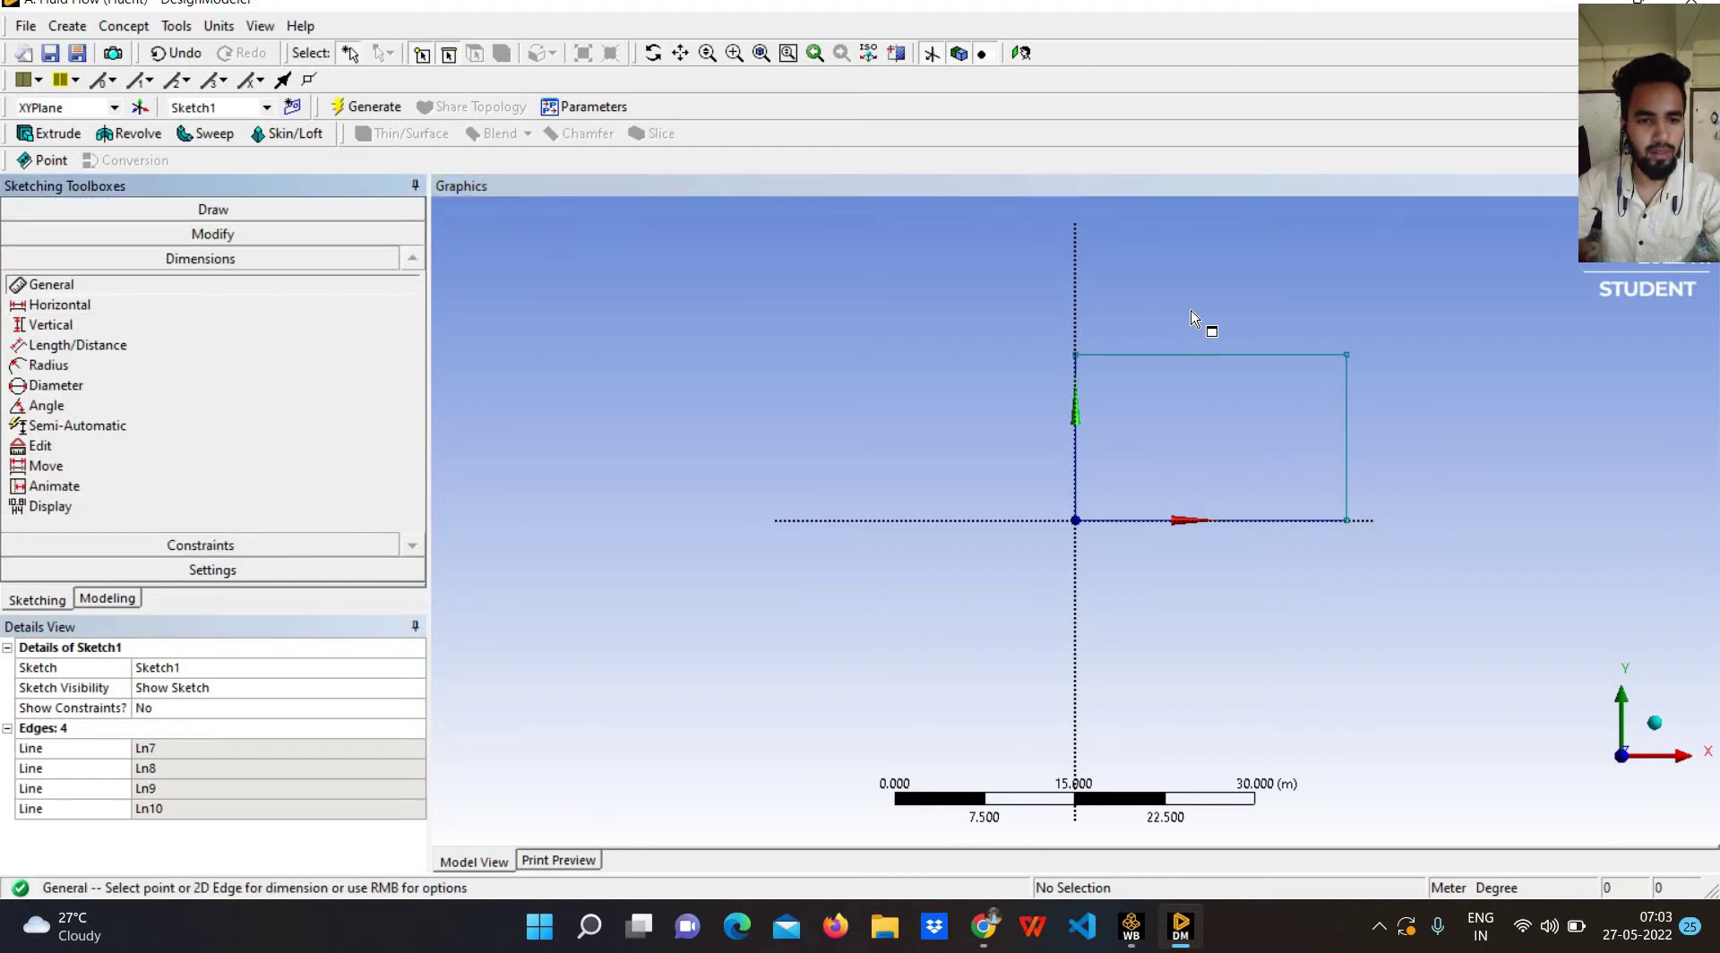
pyautogui.click(1192, 355)
pyautogui.click(1191, 310)
pyautogui.click(189, 746)
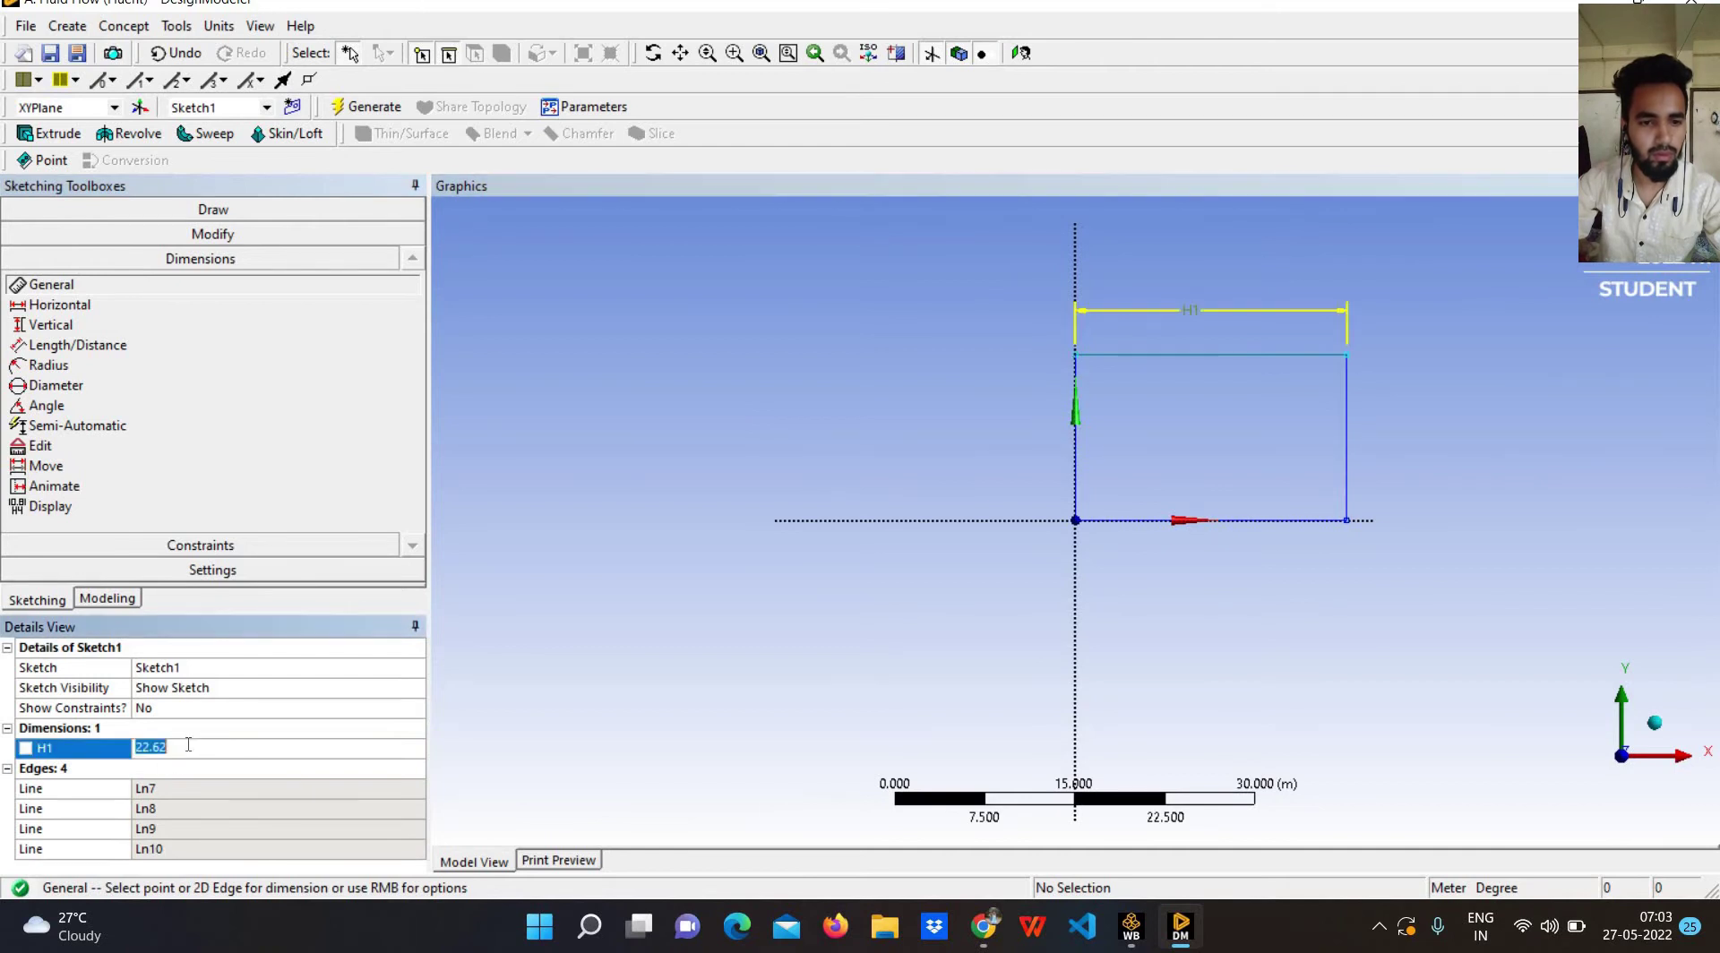
pyautogui.write('1')
pyautogui.press('Return')
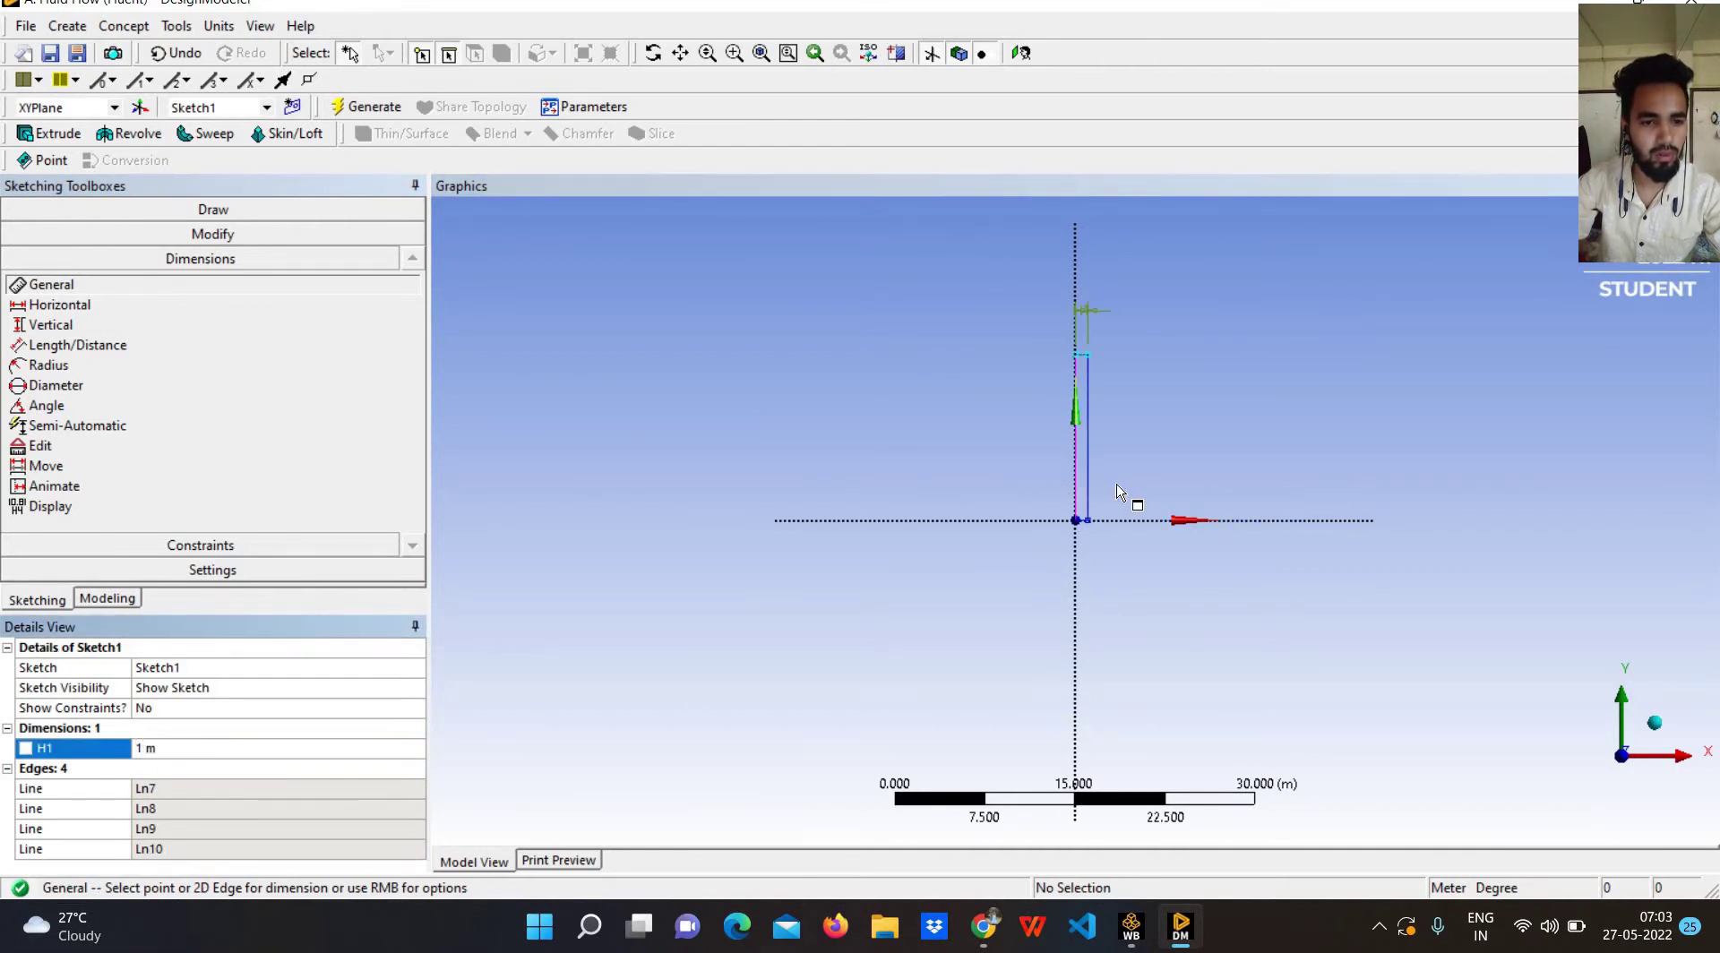
# Dimension the rectangle's right edge and set its vertical height to 0.5 m.
pyautogui.click(1087, 430)
pyautogui.click(1125, 484)
pyautogui.click(153, 768)
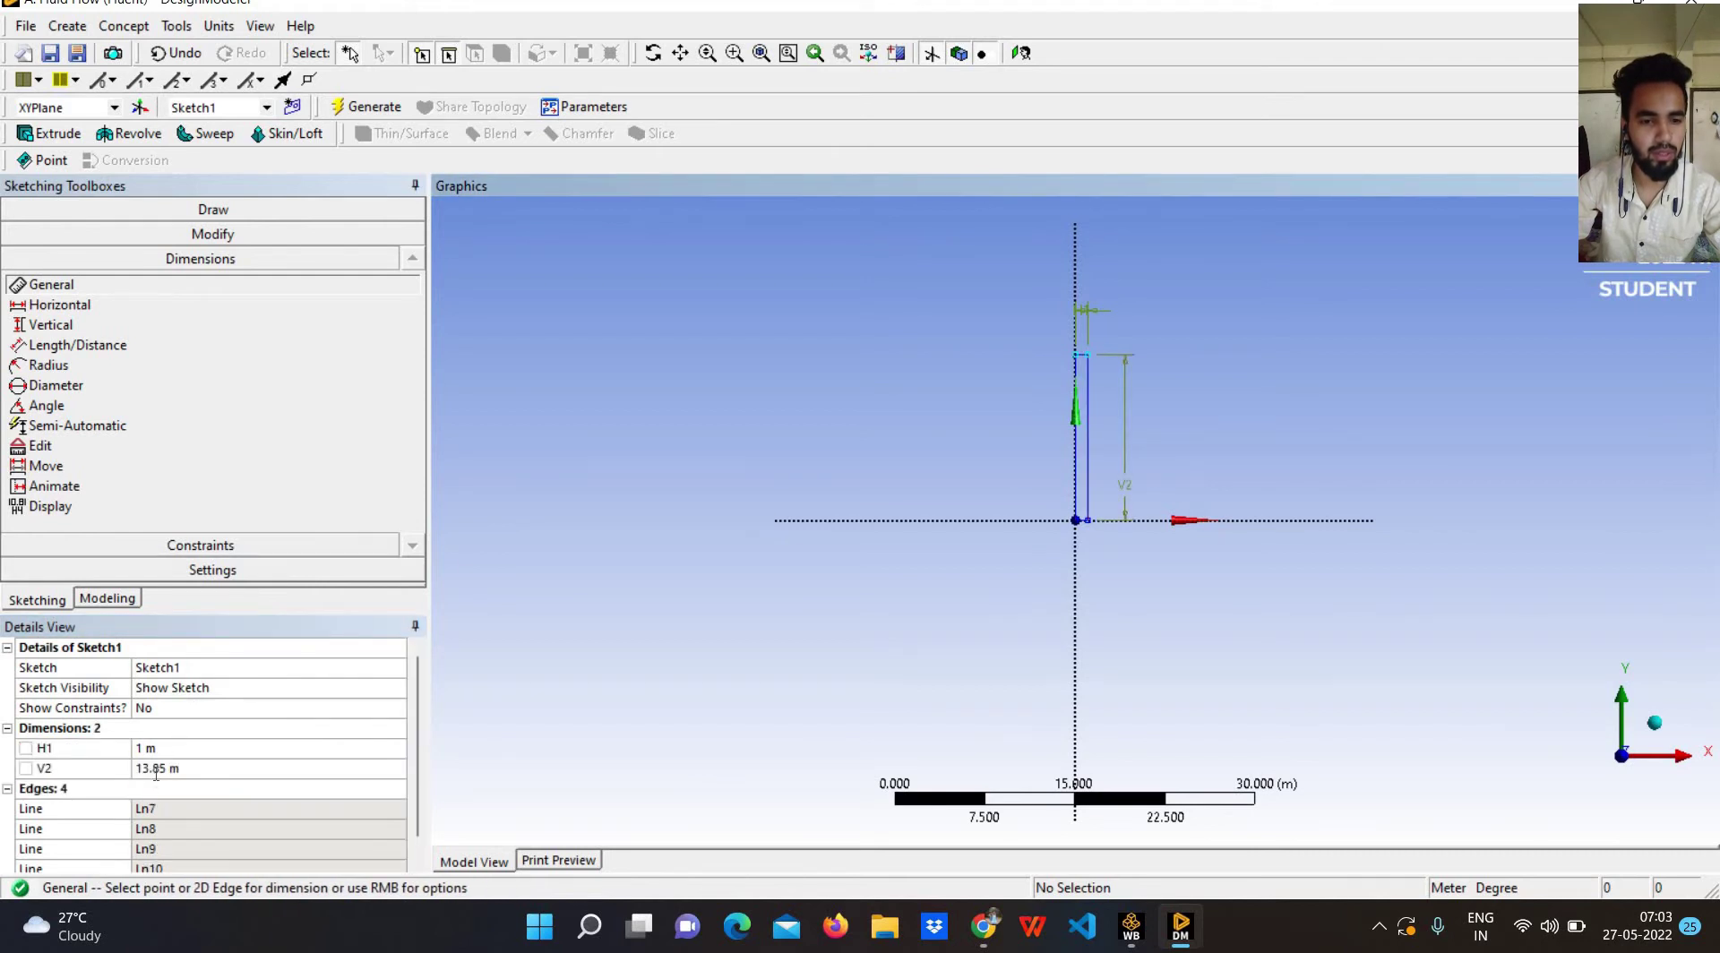
pyautogui.write('0')
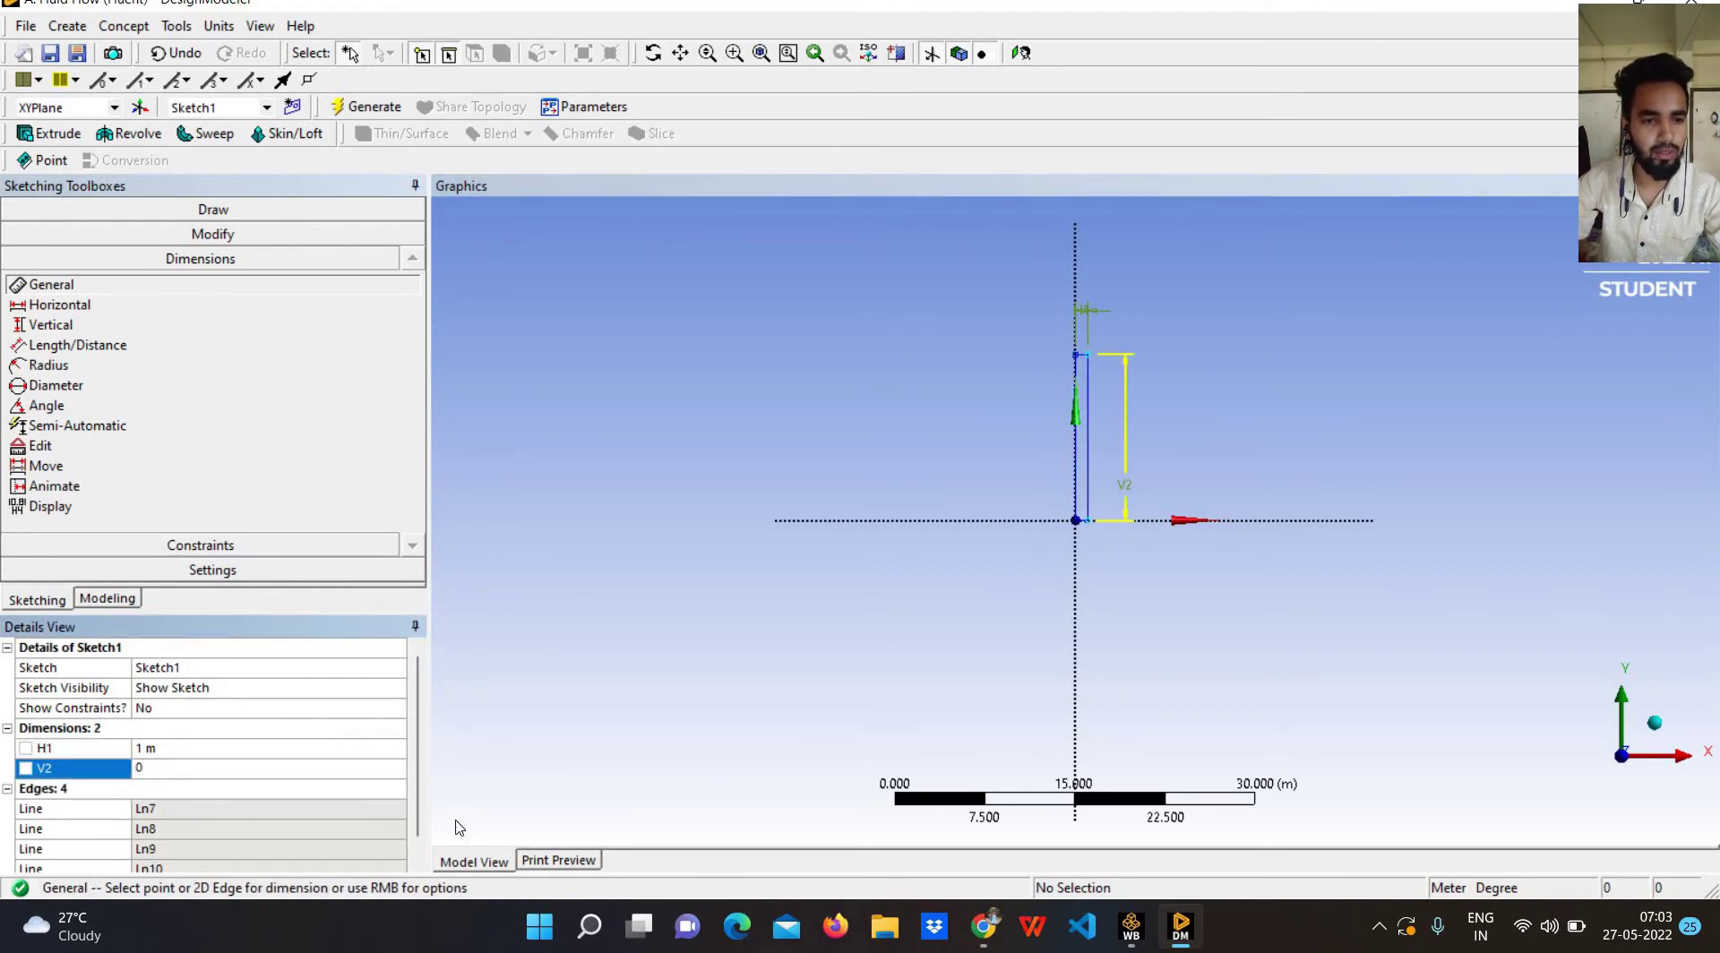
pyautogui.write('5')
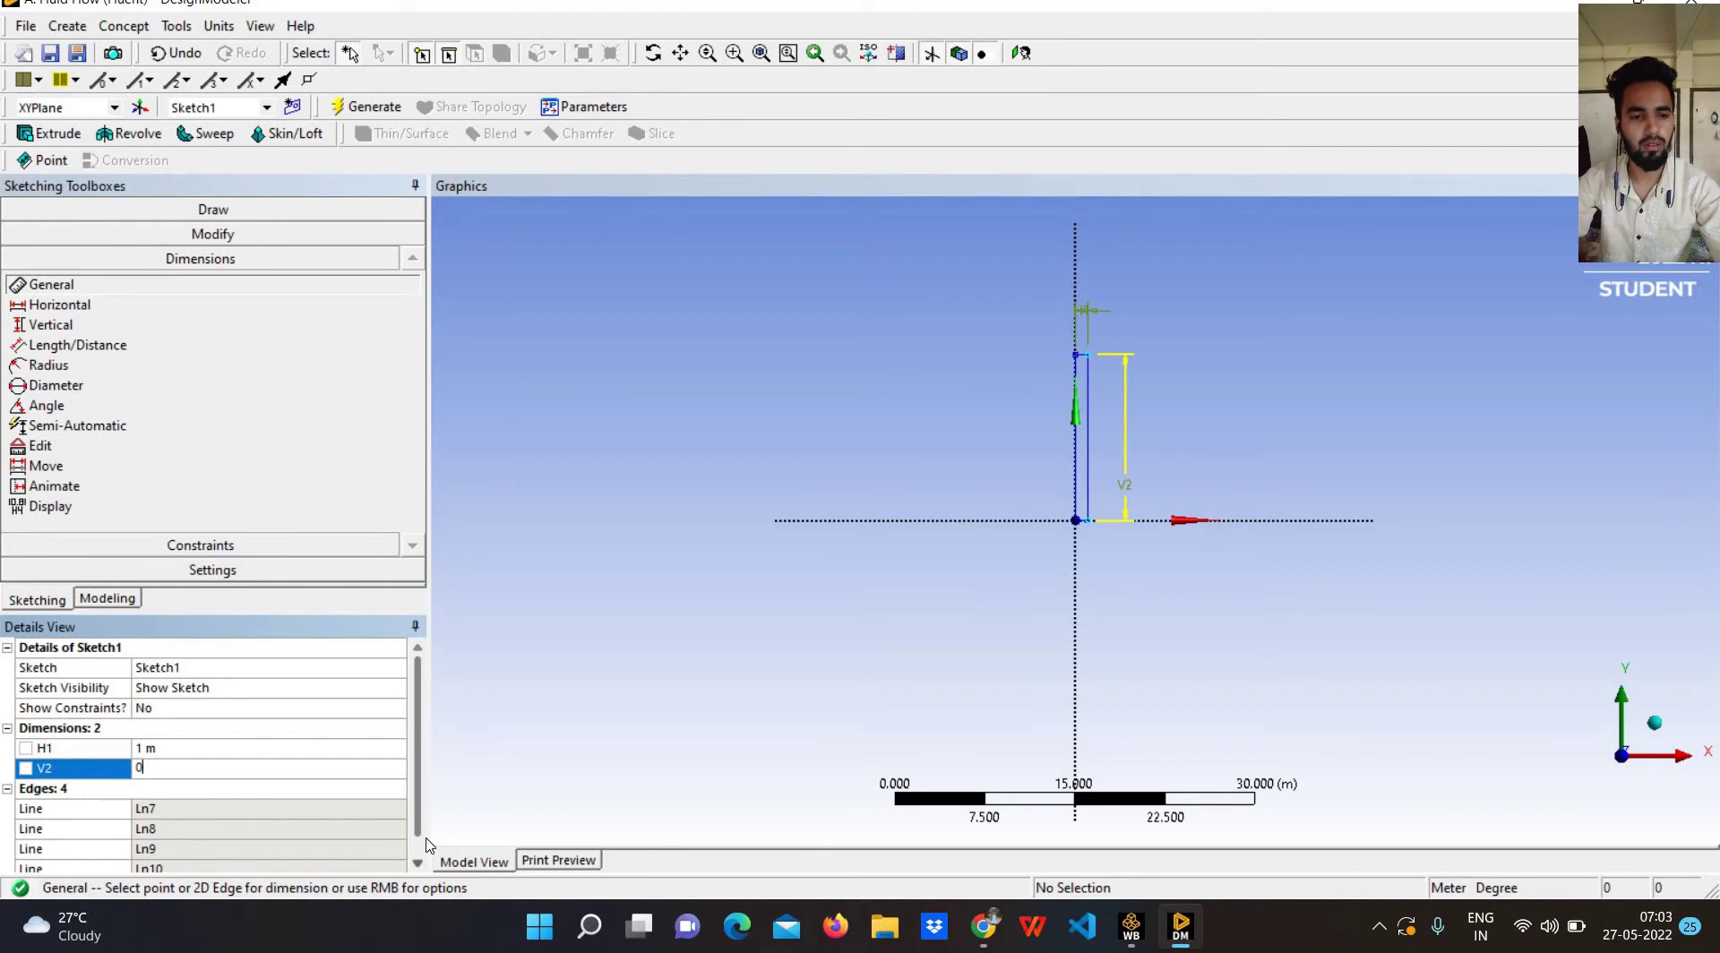
pyautogui.press('BackSpace')
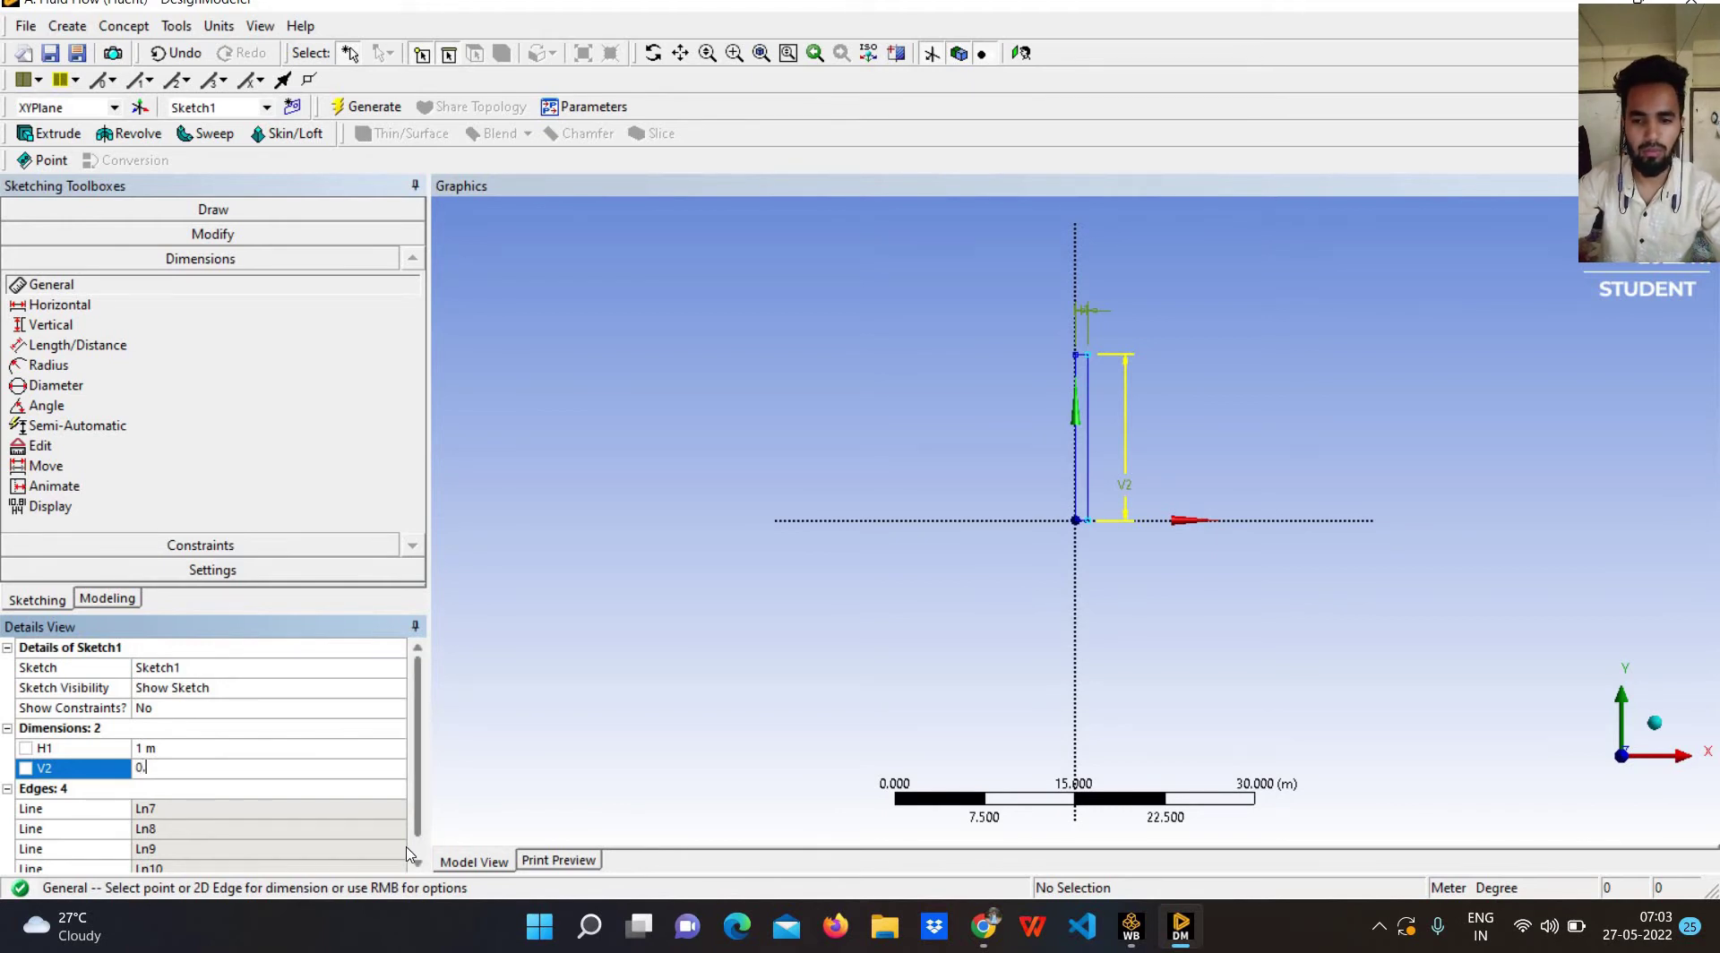
pyautogui.write('0.5')
pyautogui.press('Return')
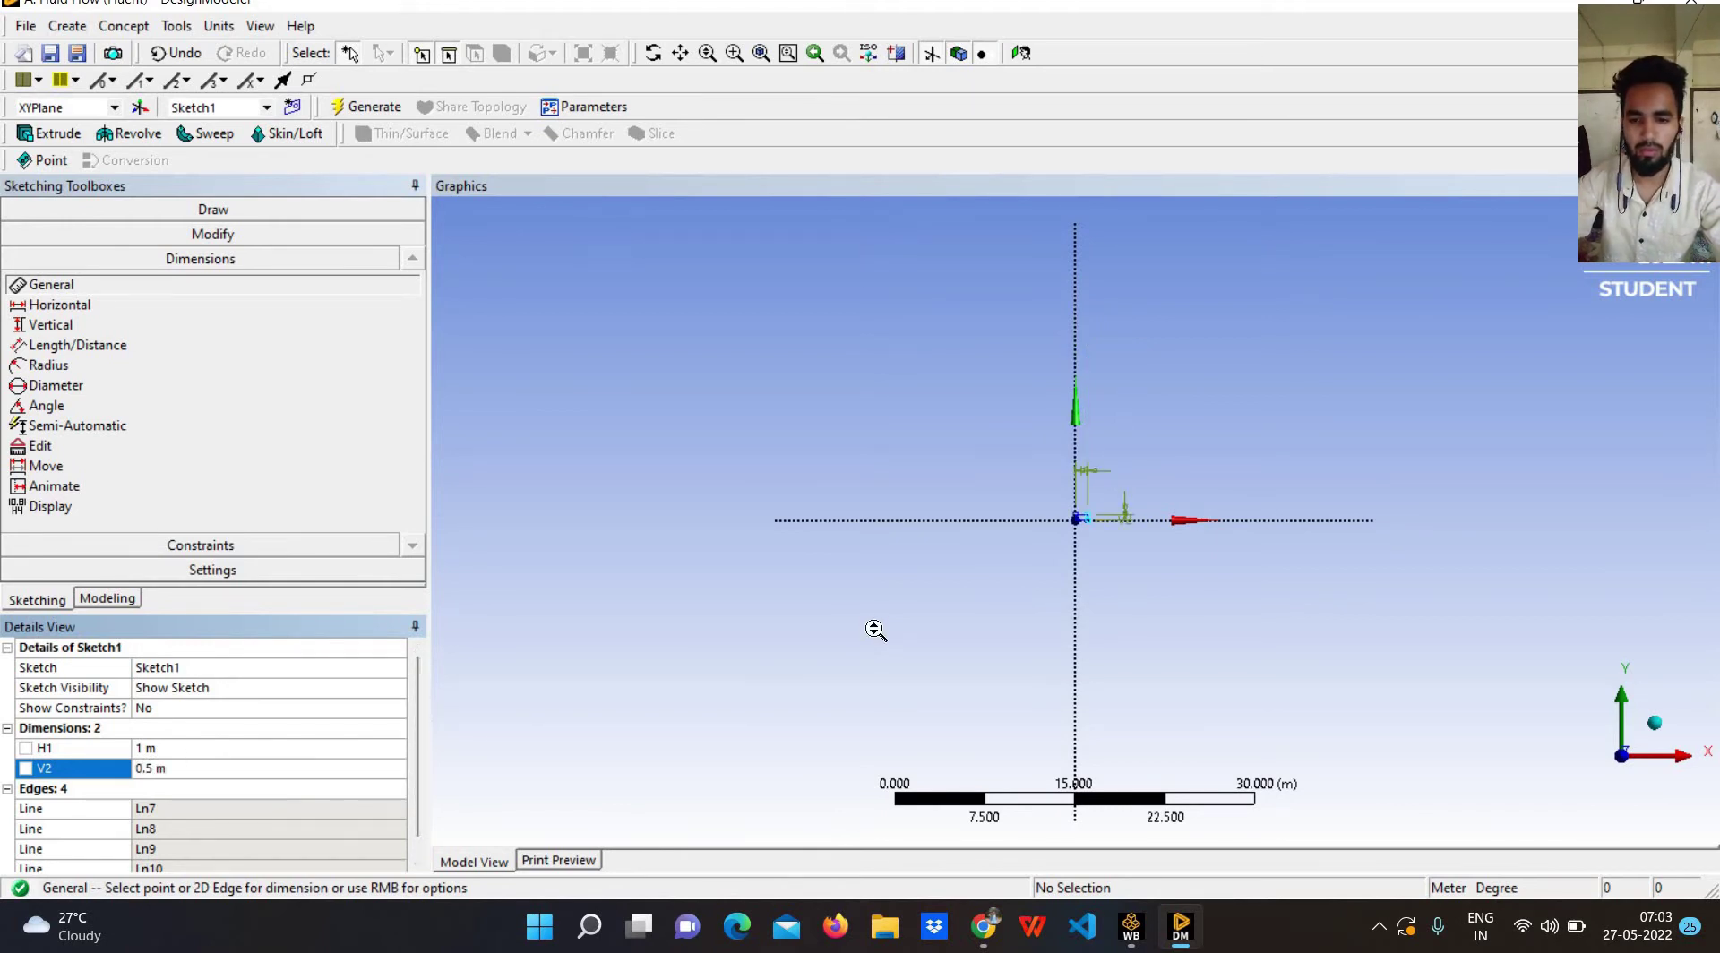
pyautogui.scroll(10, 878, 627)
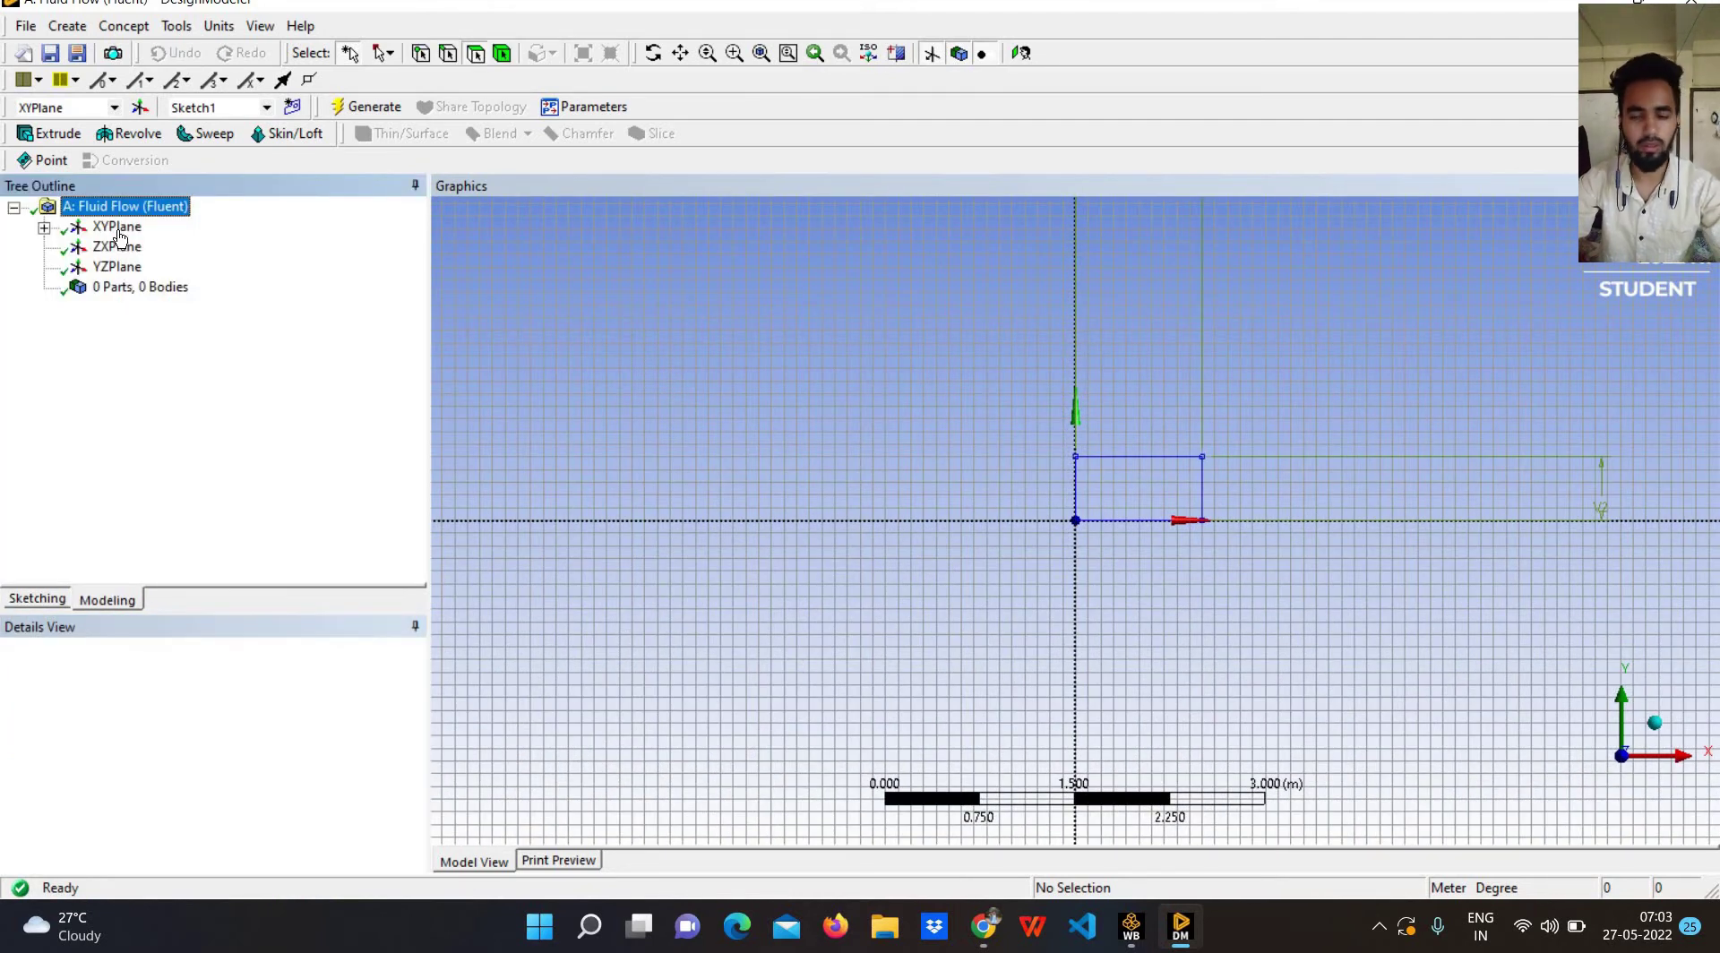
# Generate a surface from Sketch1 on the XY plane, keeping the Add Material operation and 0 m thickness.
pyautogui.click(118, 228)
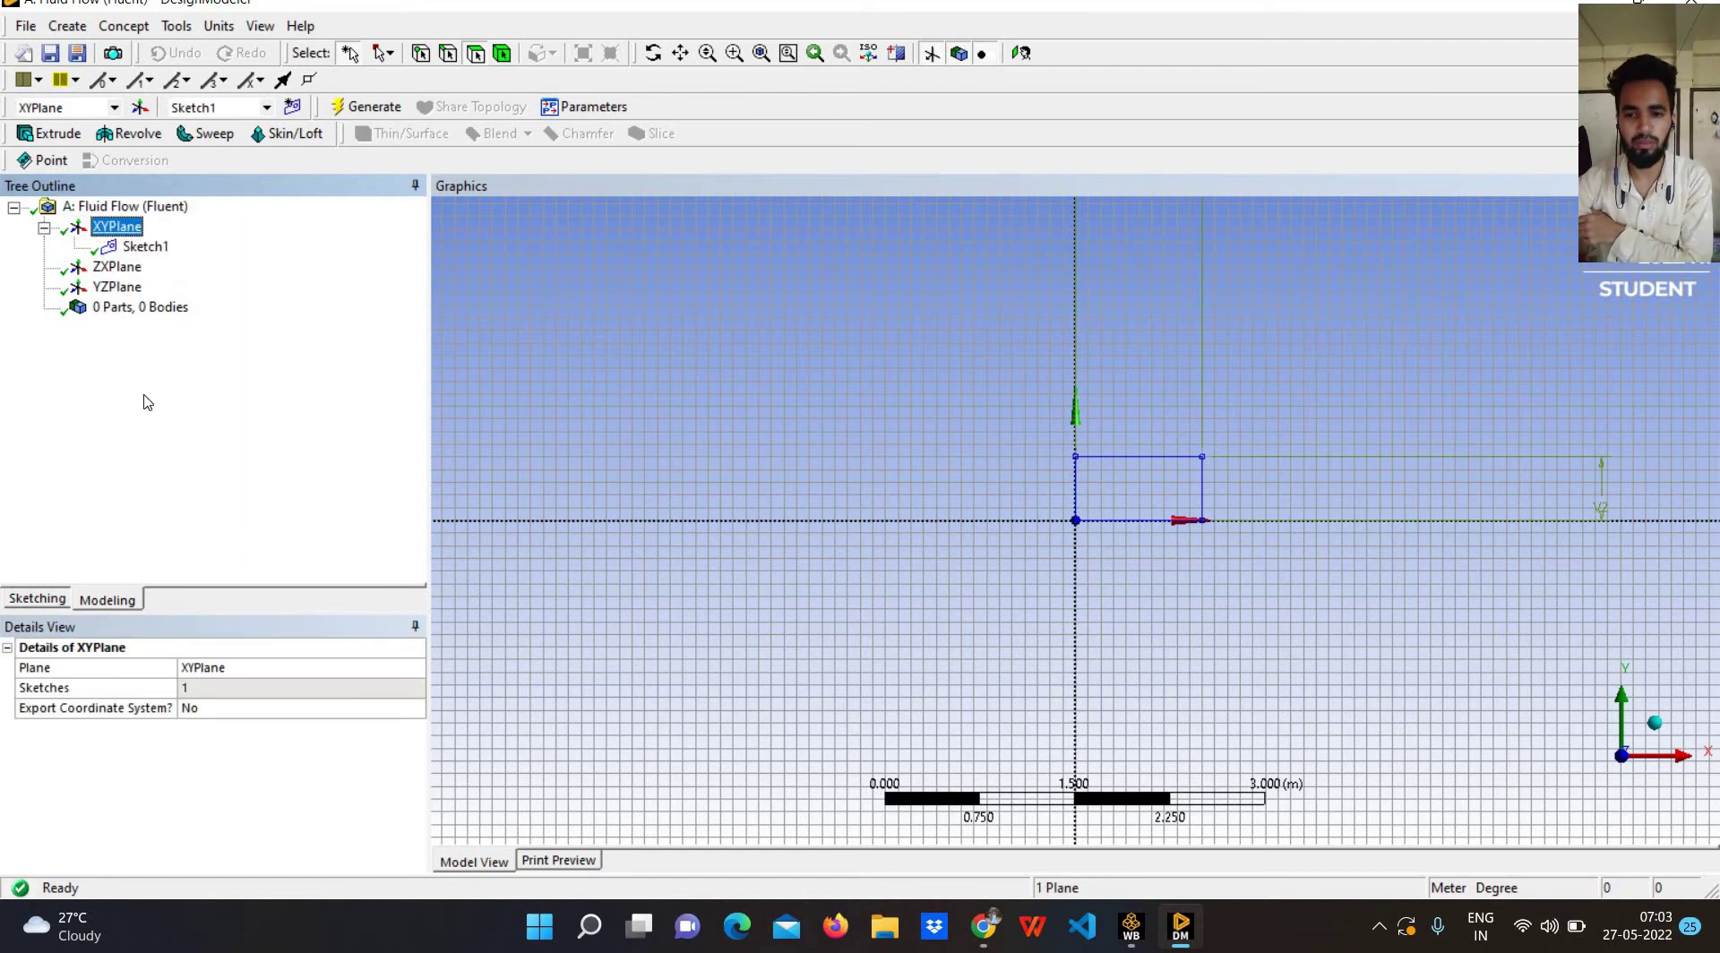
pyautogui.click(145, 246)
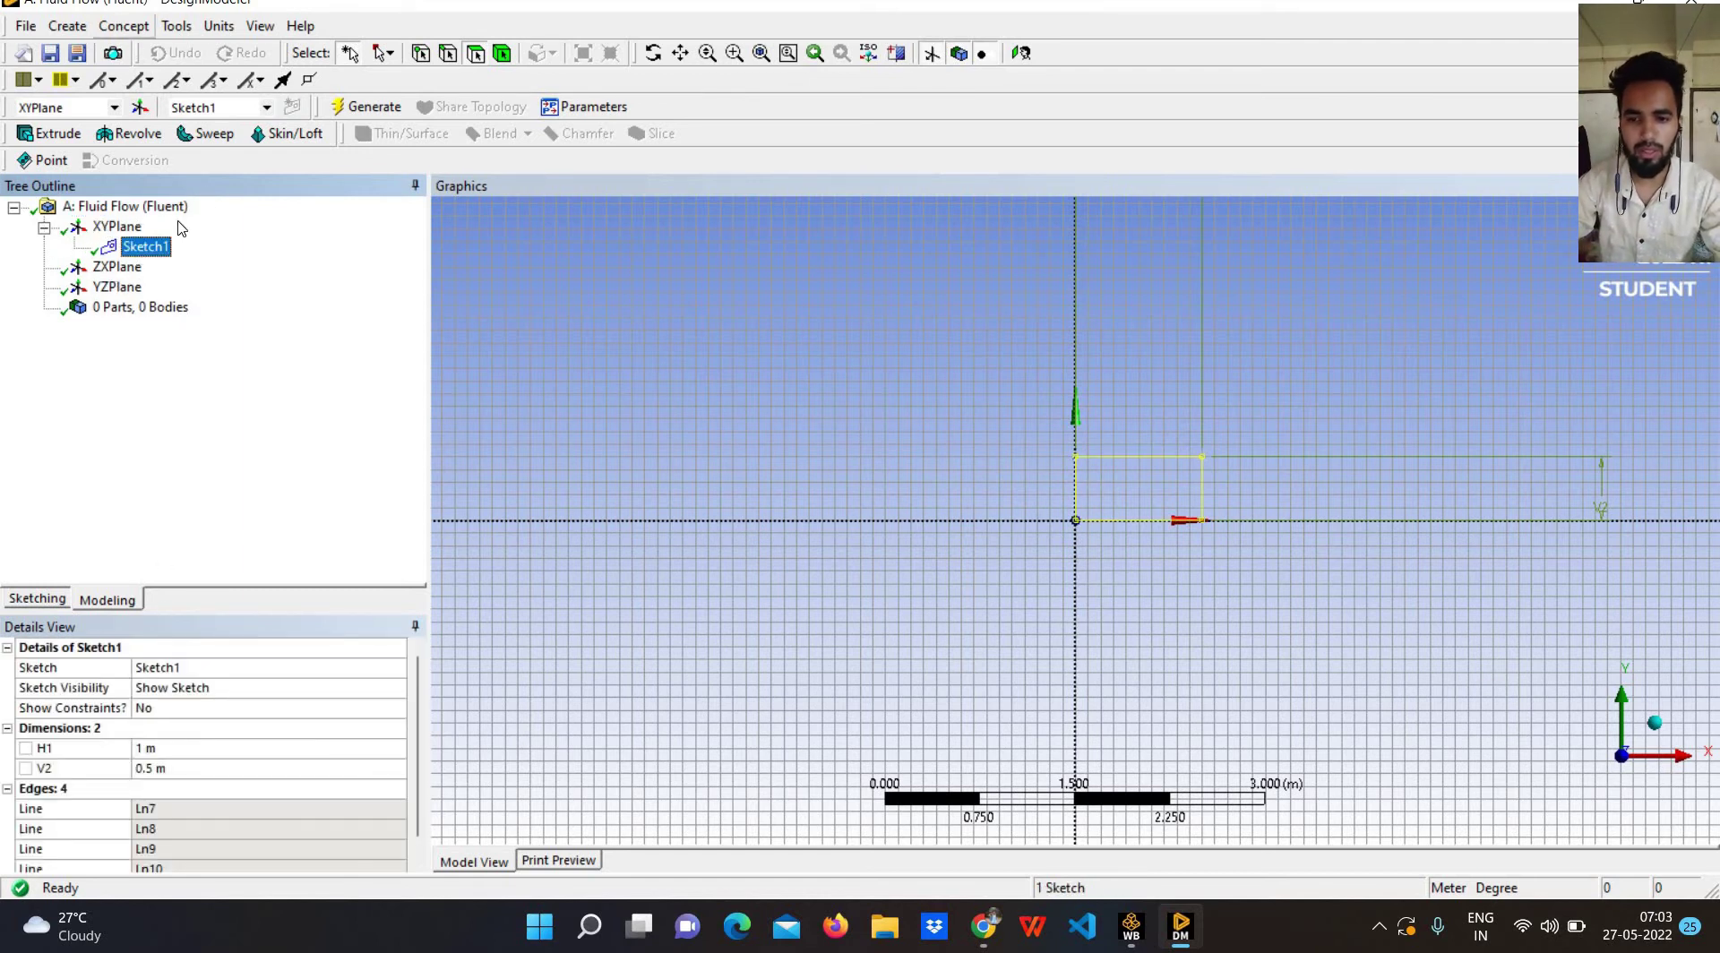
pyautogui.click(124, 25)
pyautogui.click(191, 187)
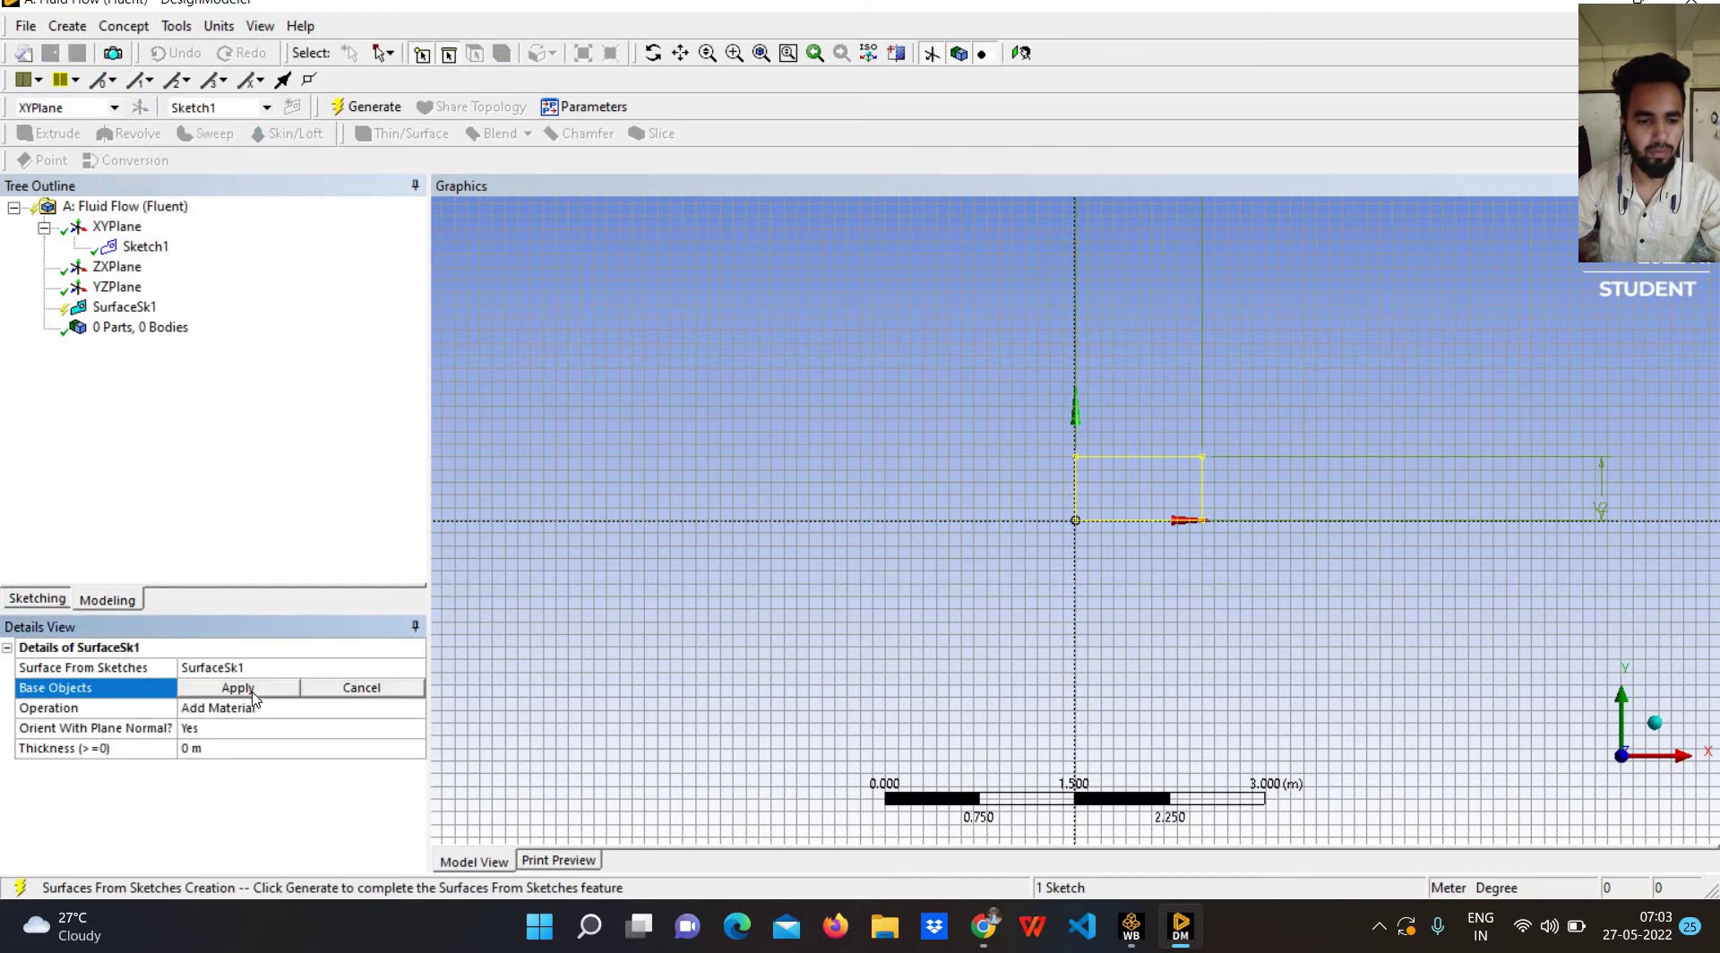
pyautogui.click(237, 688)
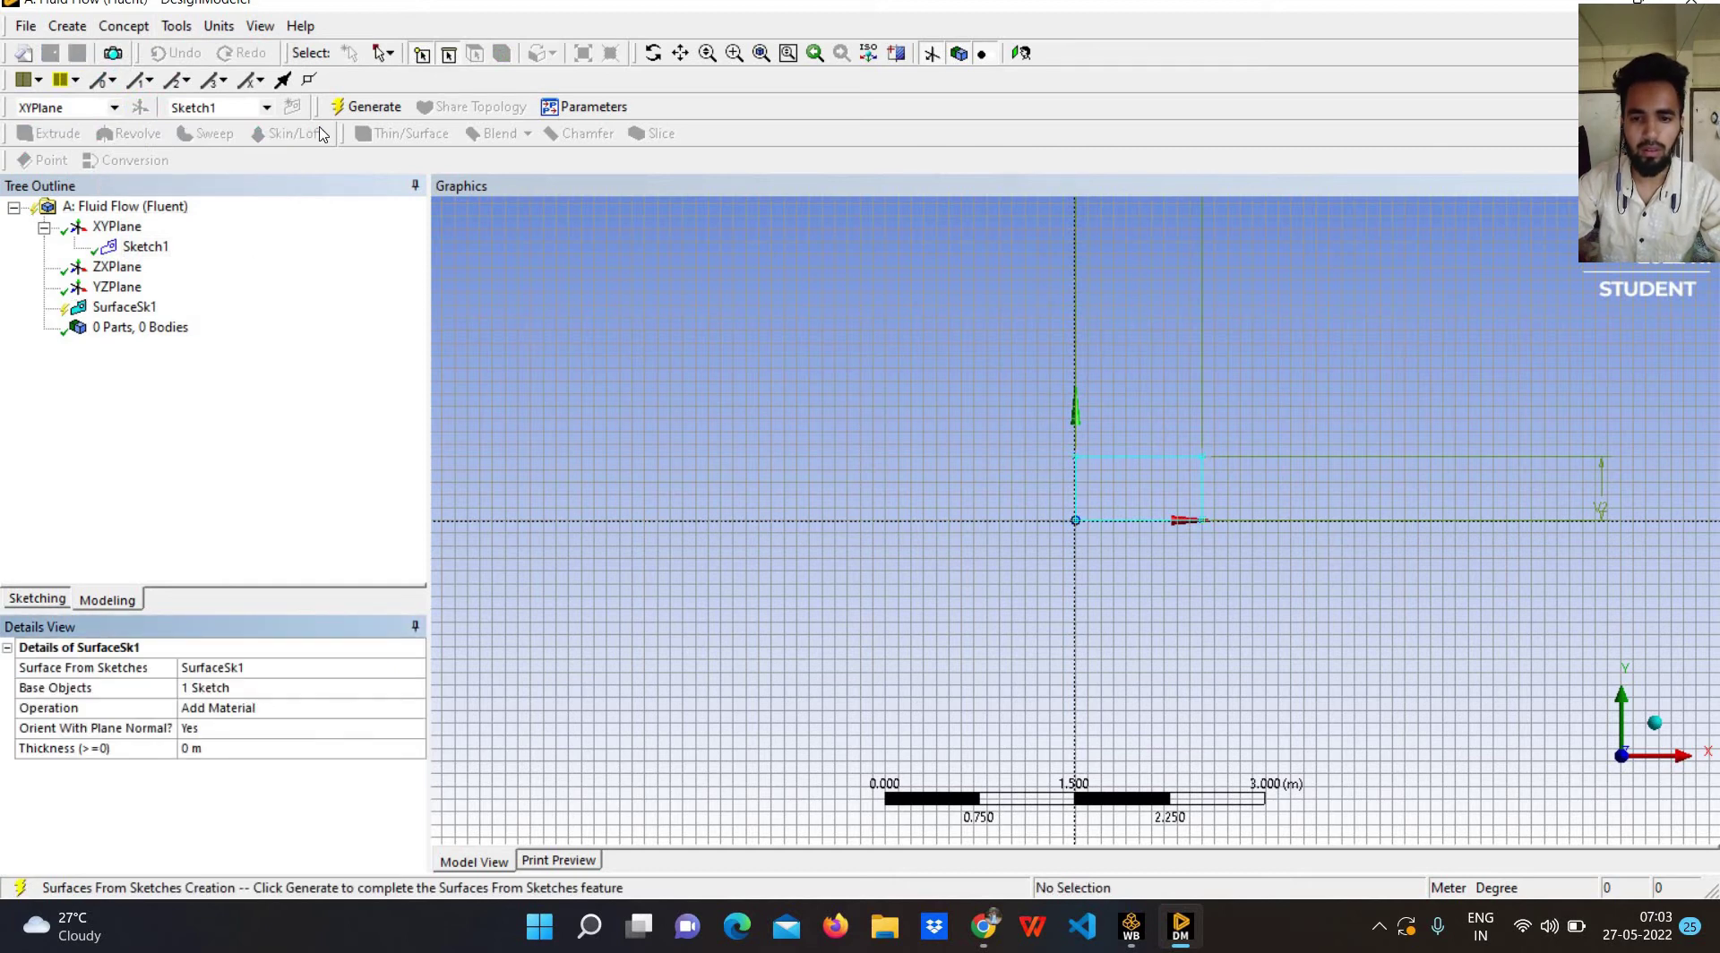
pyautogui.click(391, 109)
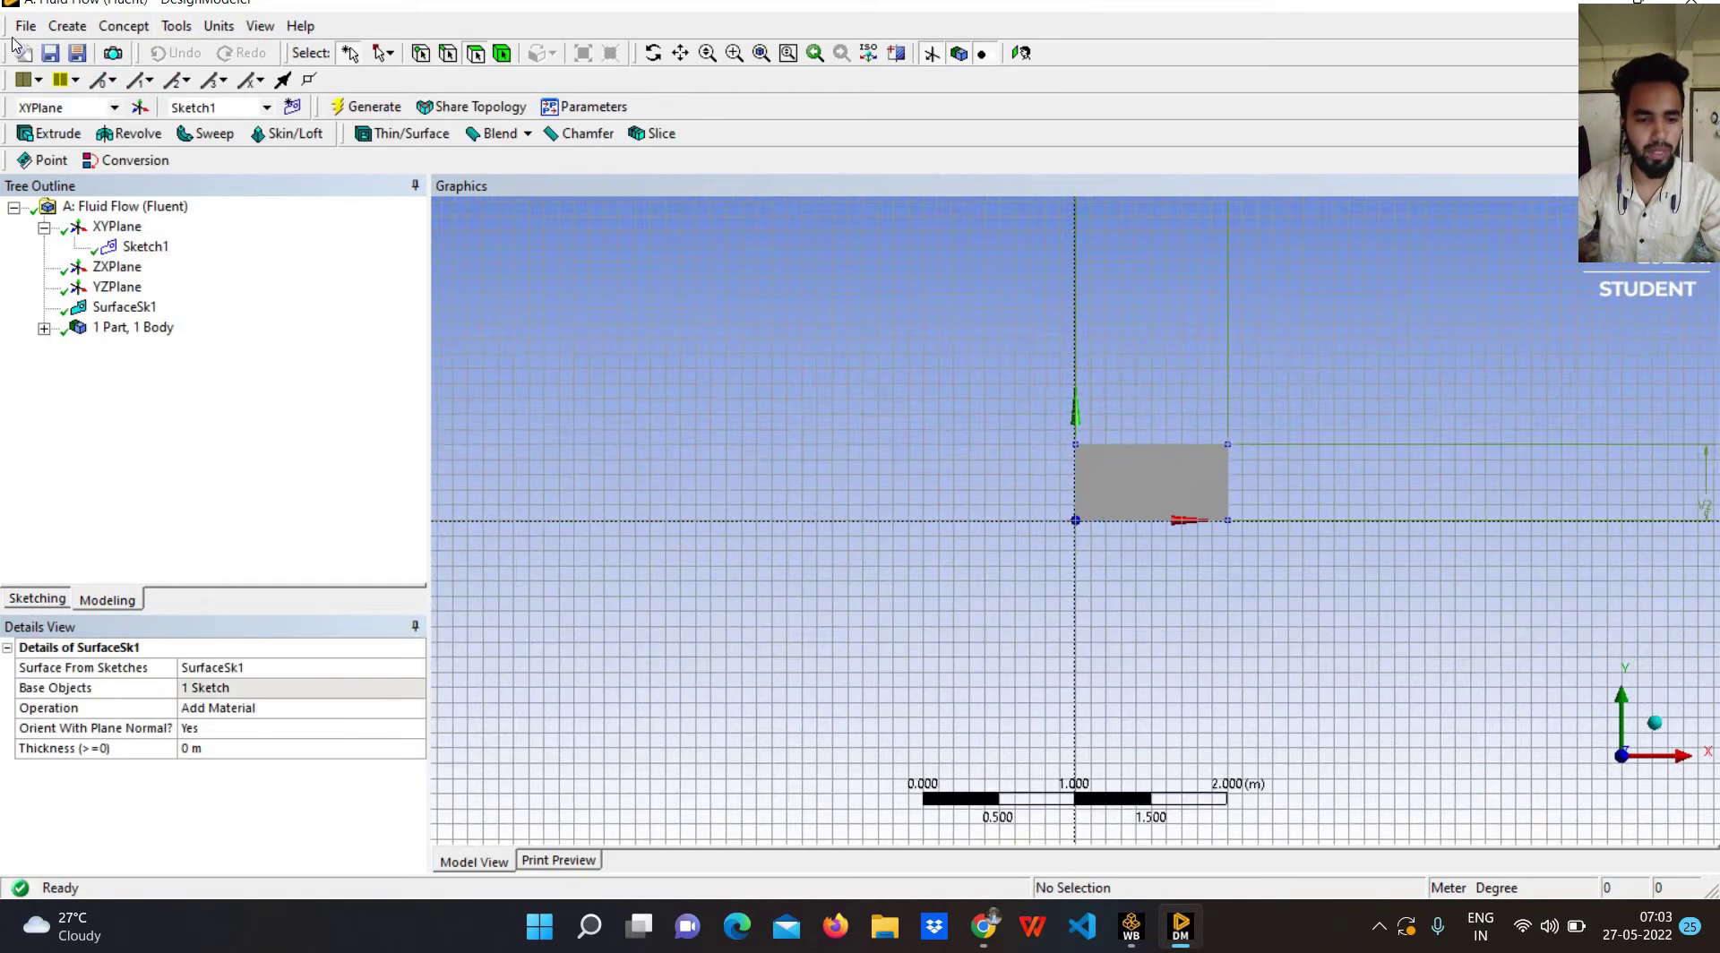
# Save the project and close DesignModeler.
pyautogui.click(25, 26)
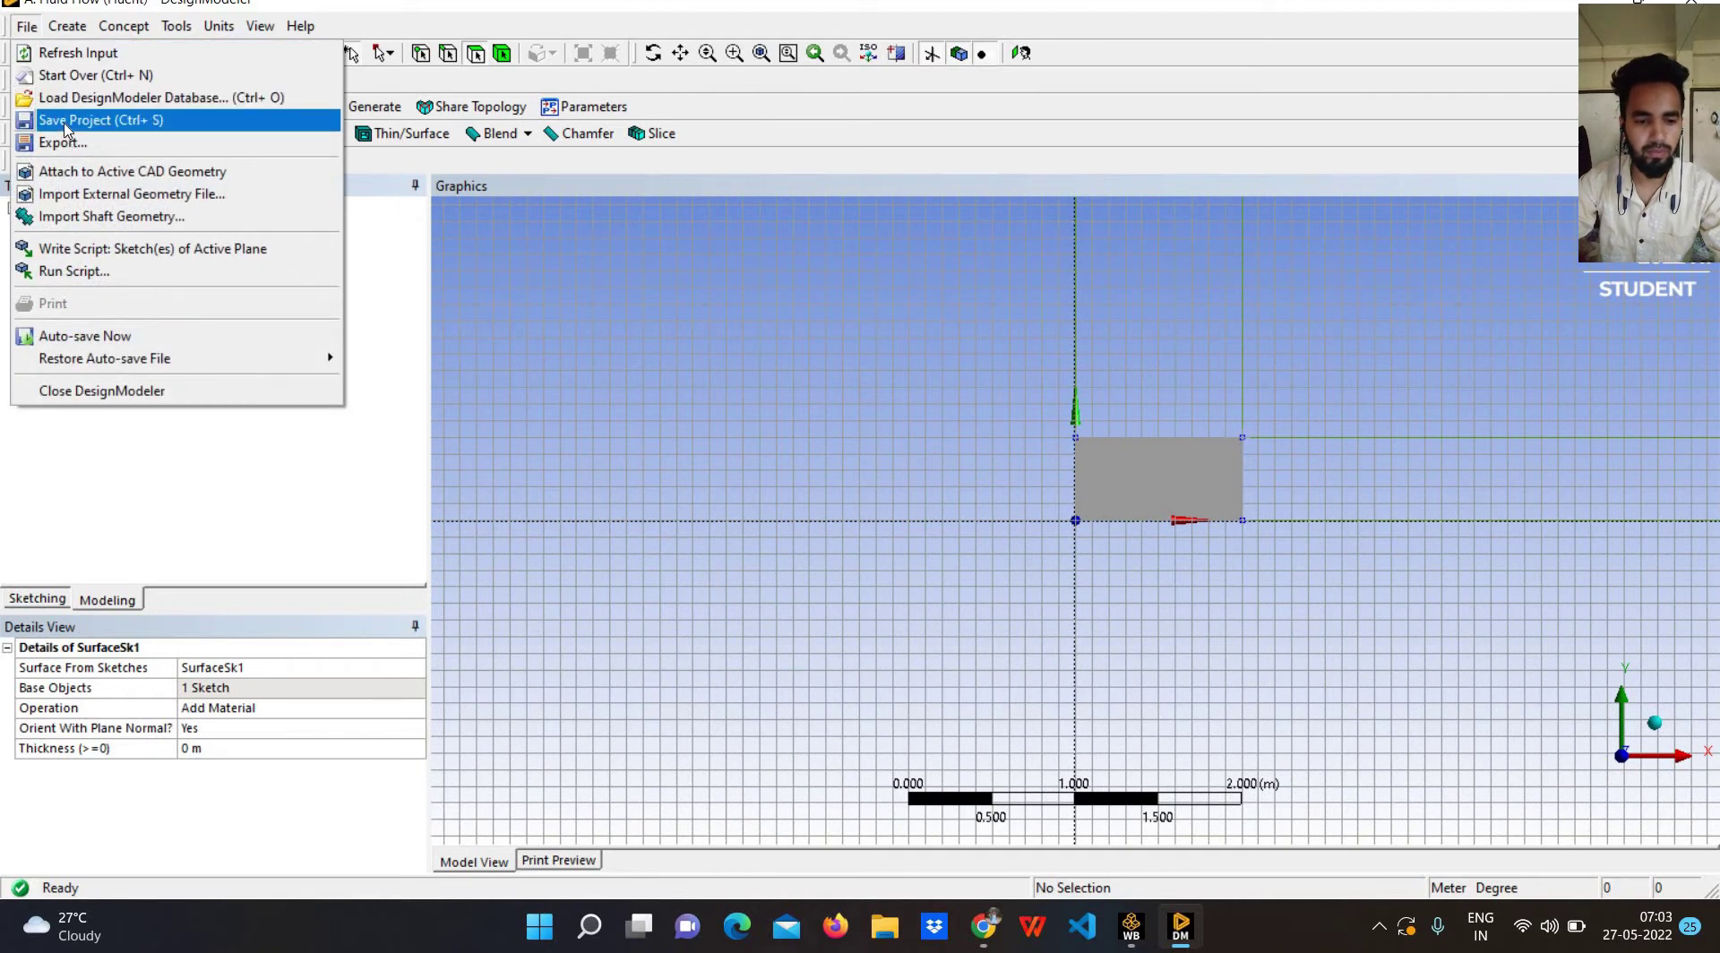
pyautogui.click(65, 126)
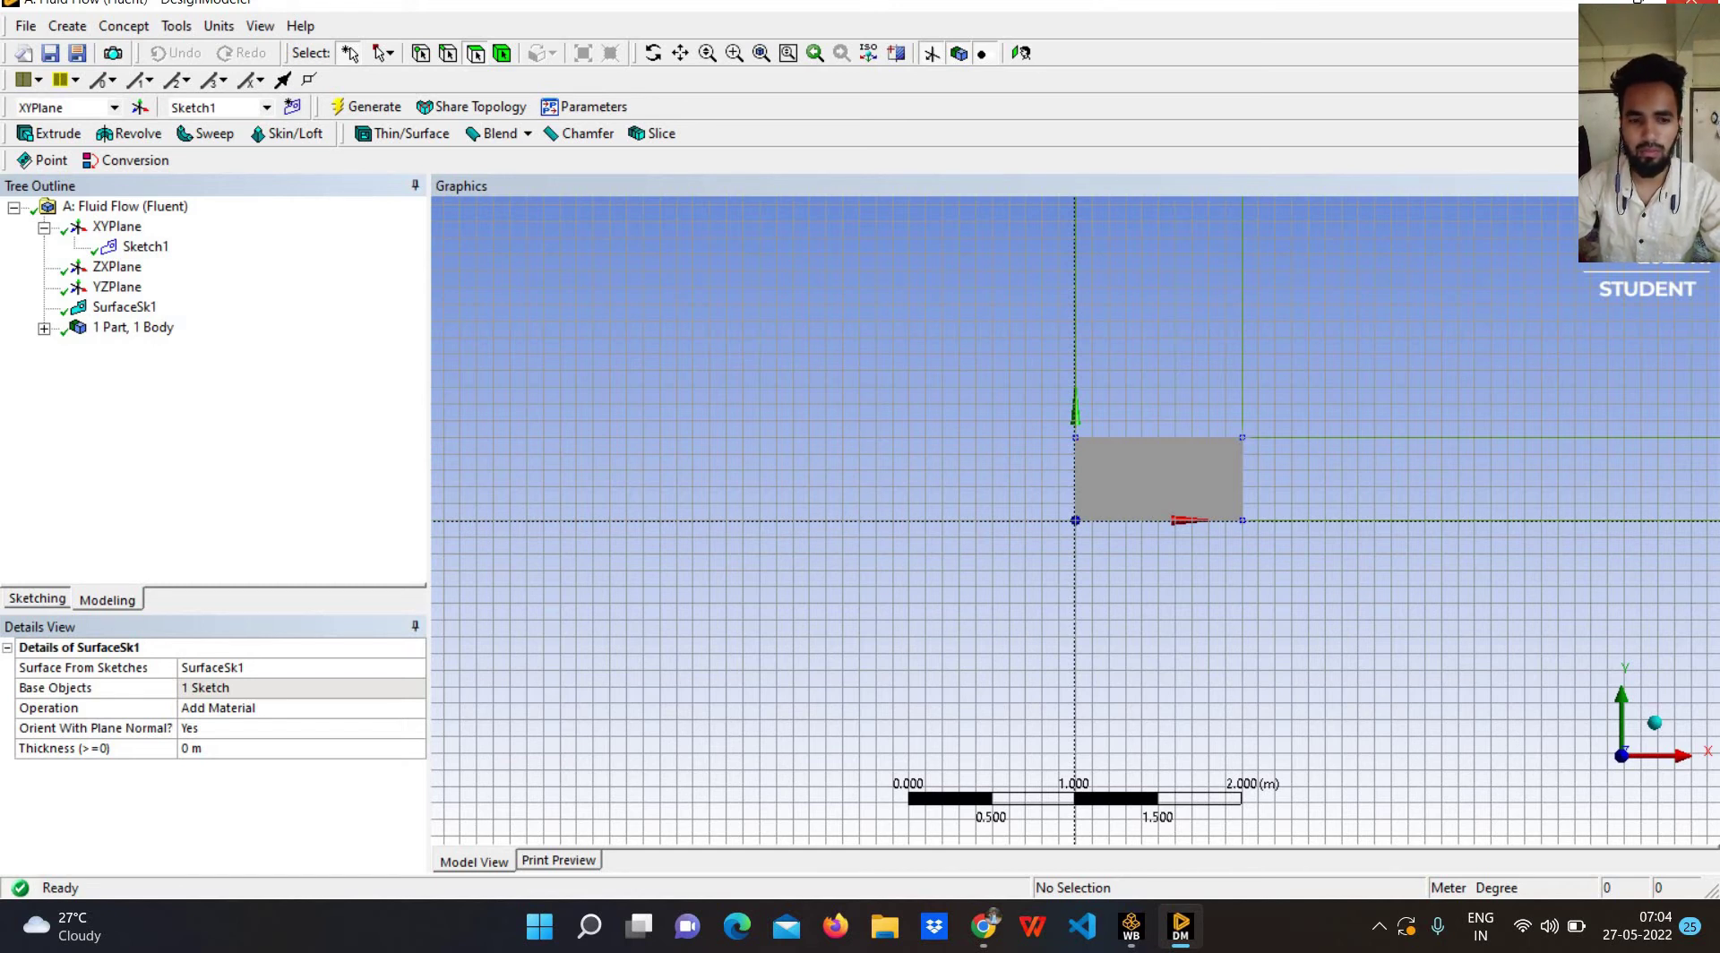
pyautogui.hotkey('alt', 'F4')
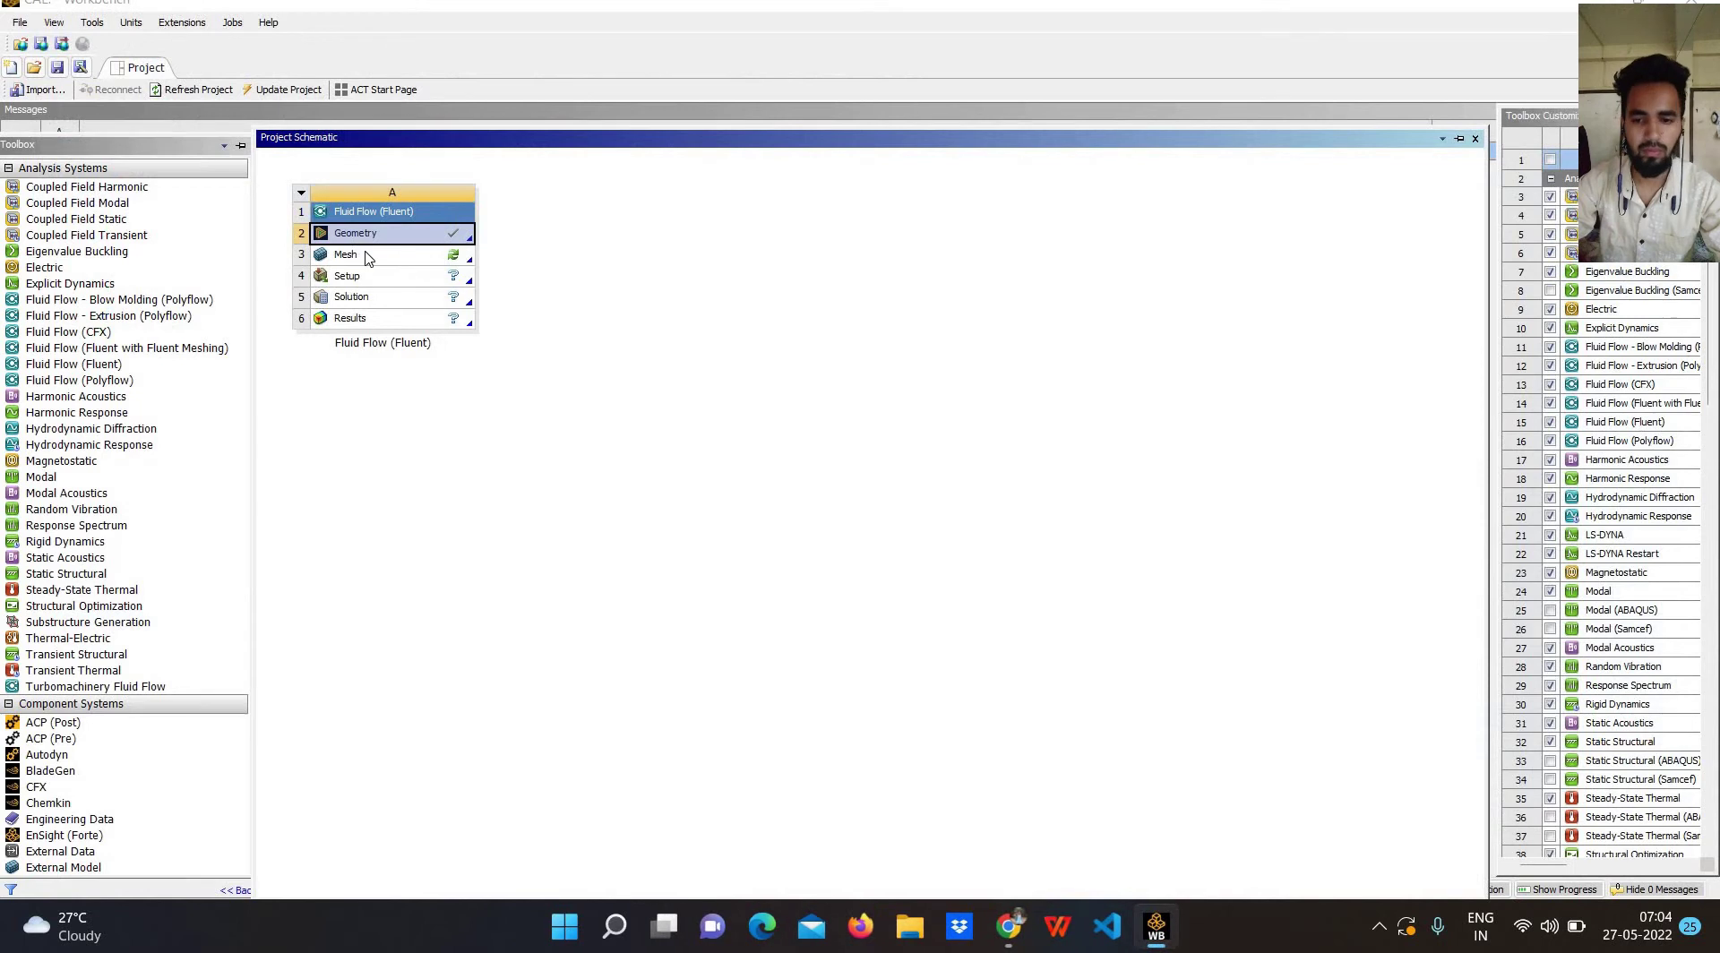
# Open the Fluent system's Mesh cell for editing and maximize the Meshing window.
pyautogui.click(364, 253)
pyautogui.rightClick(385, 266)
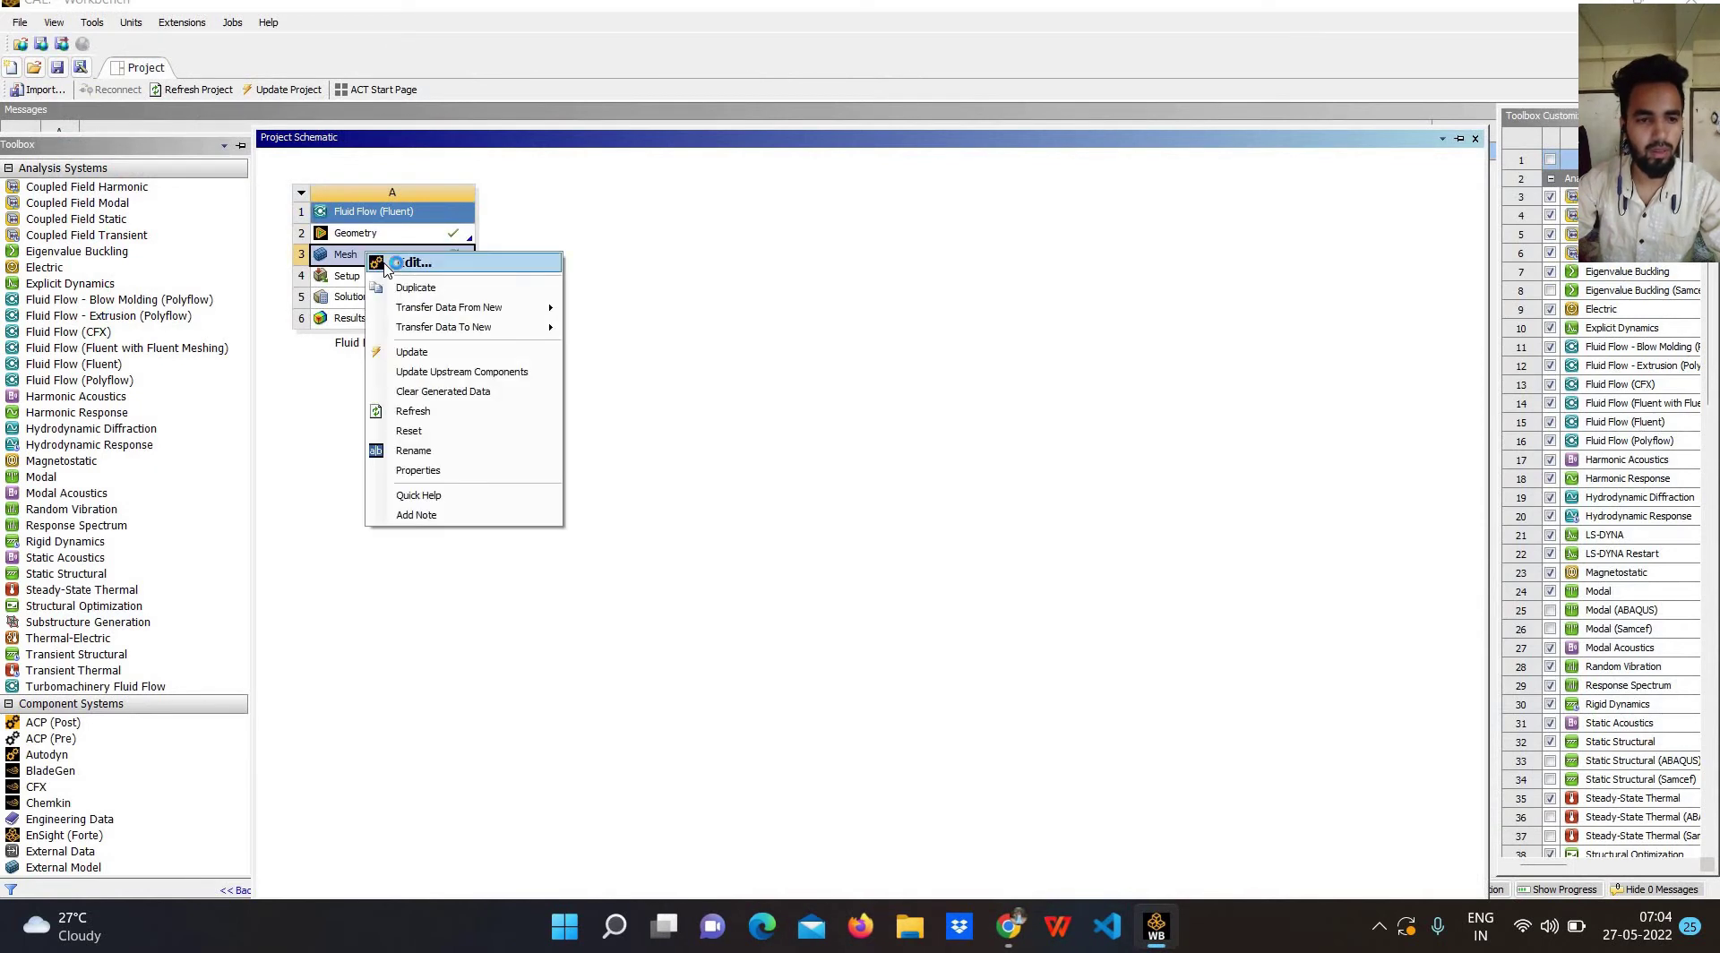
pyautogui.click(388, 269)
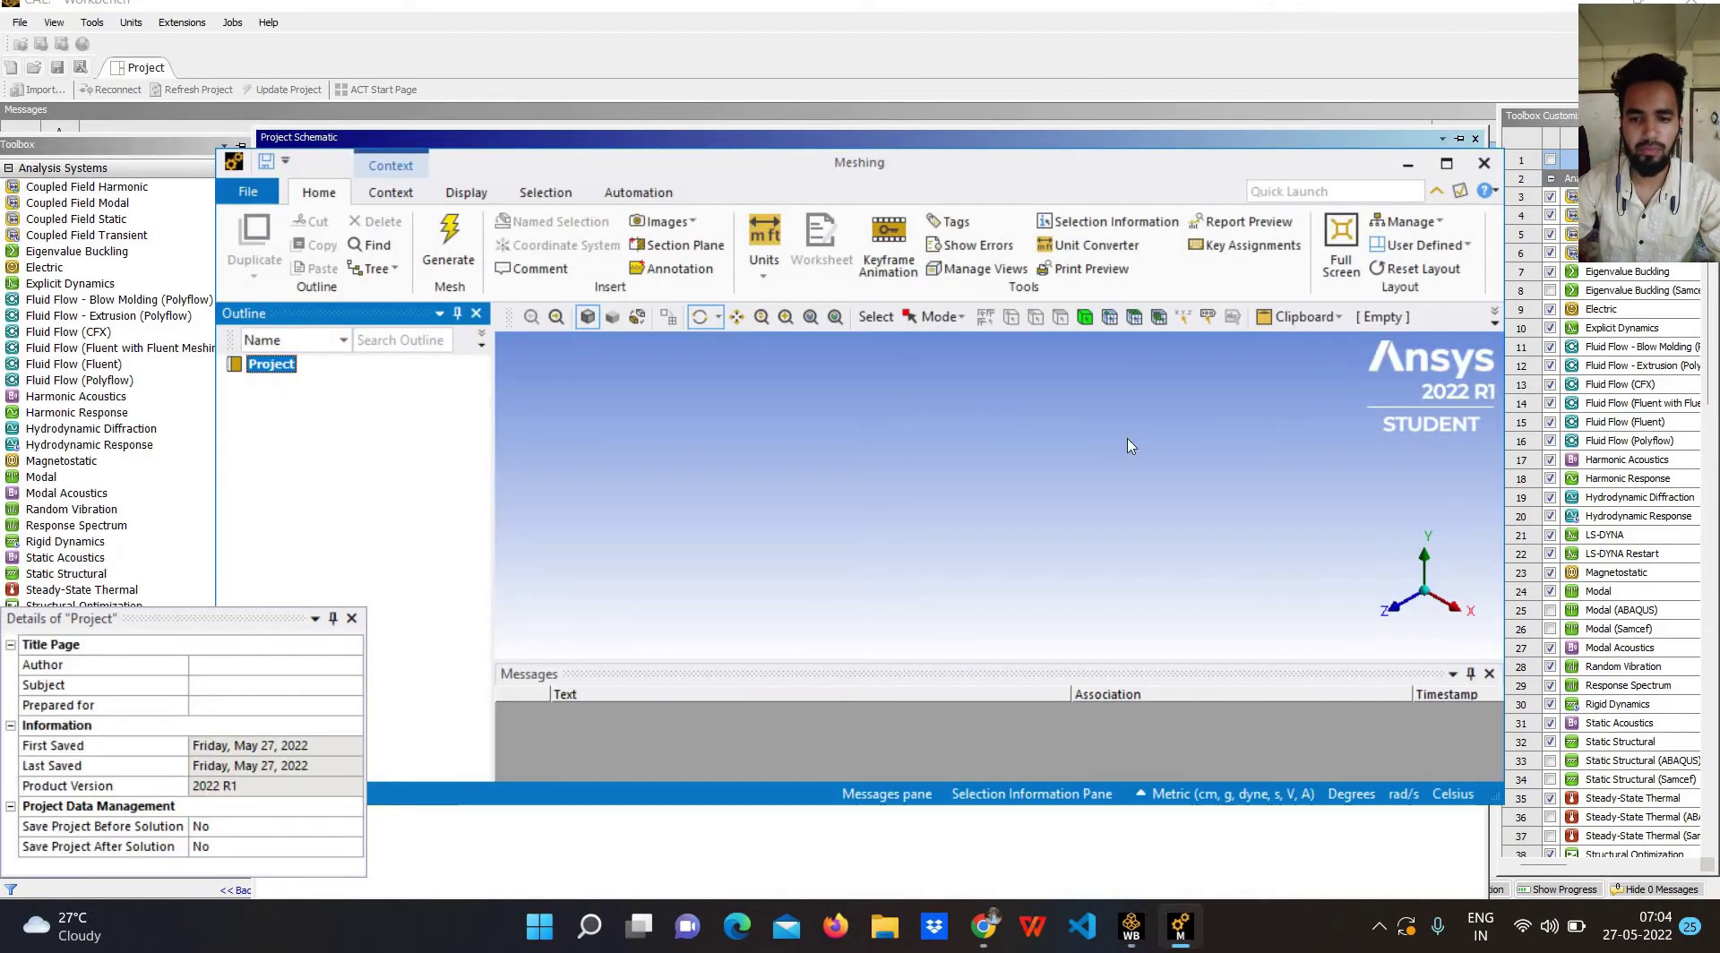
pyautogui.click(1447, 164)
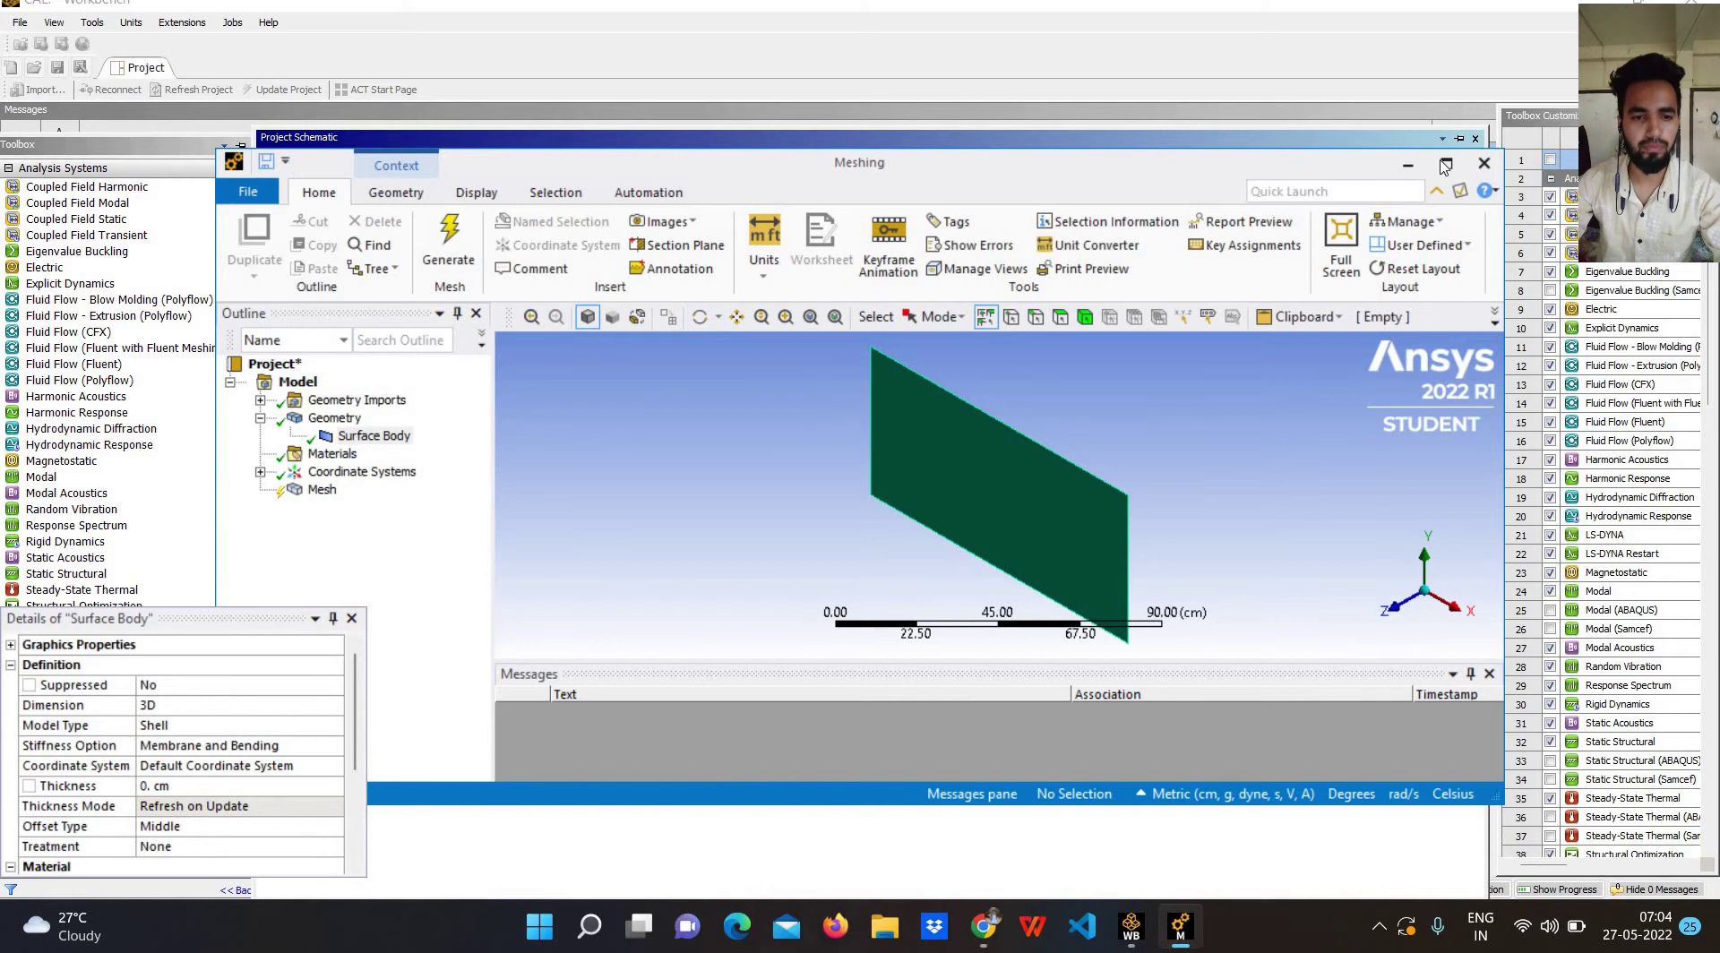
pyautogui.click(1446, 165)
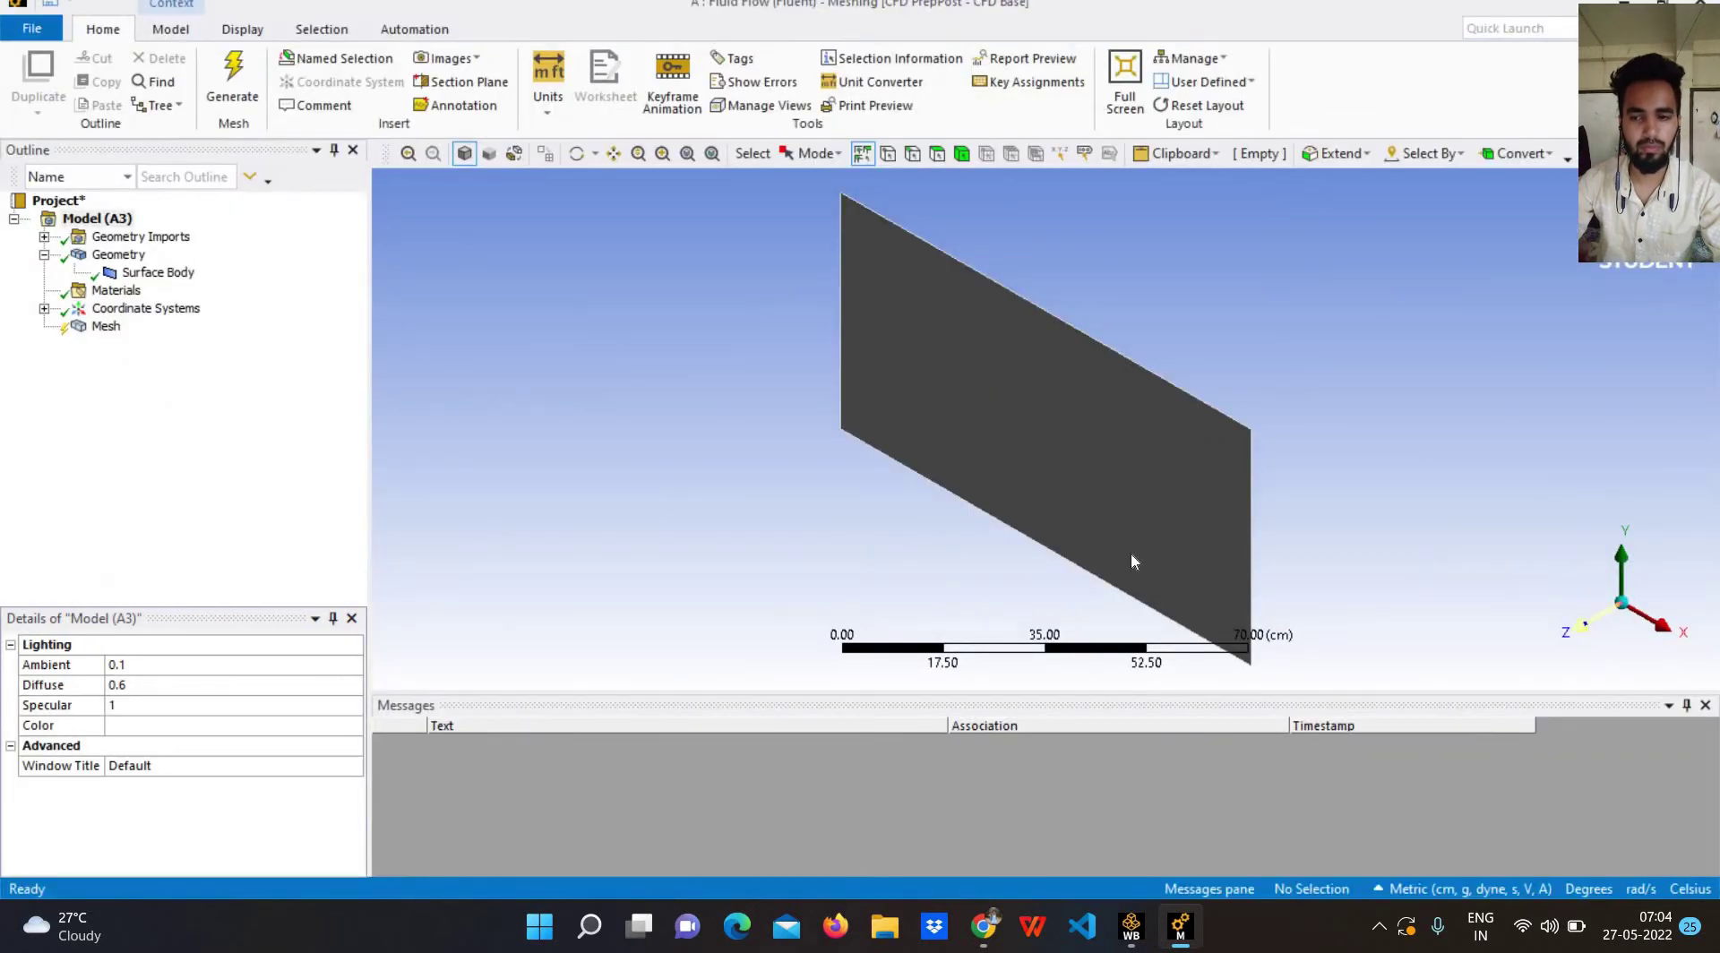
# Generate the default mesh for the rectangular surface.
pyautogui.click(104, 327)
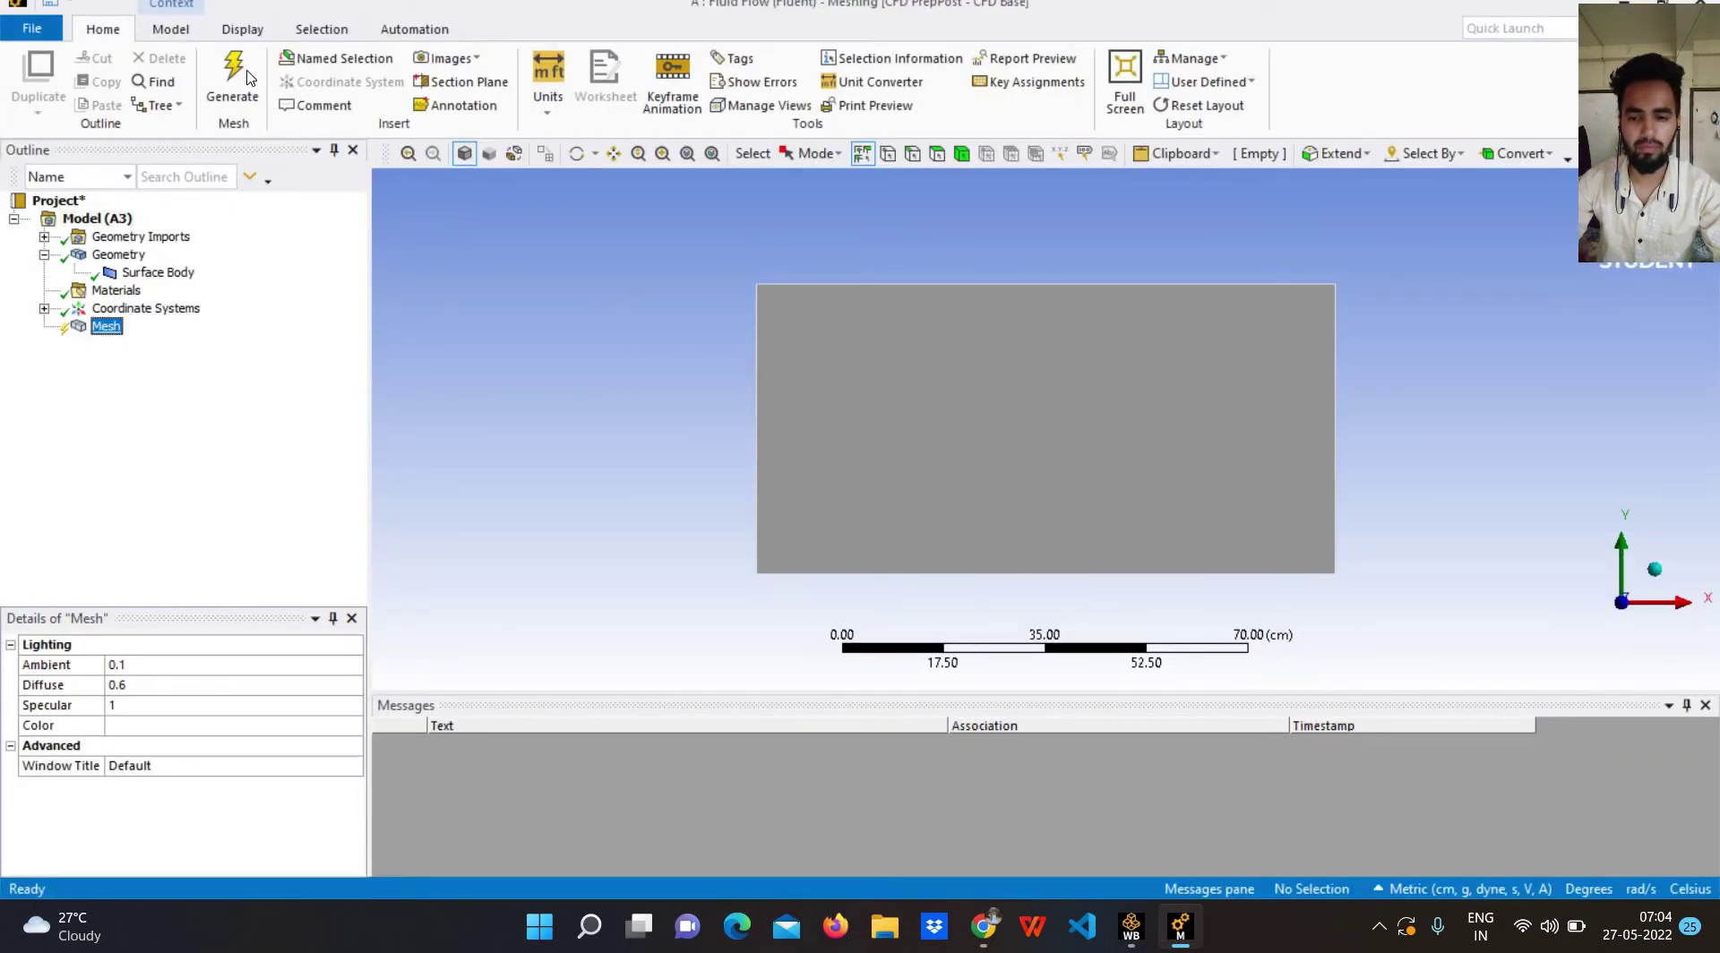
pyautogui.click(232, 83)
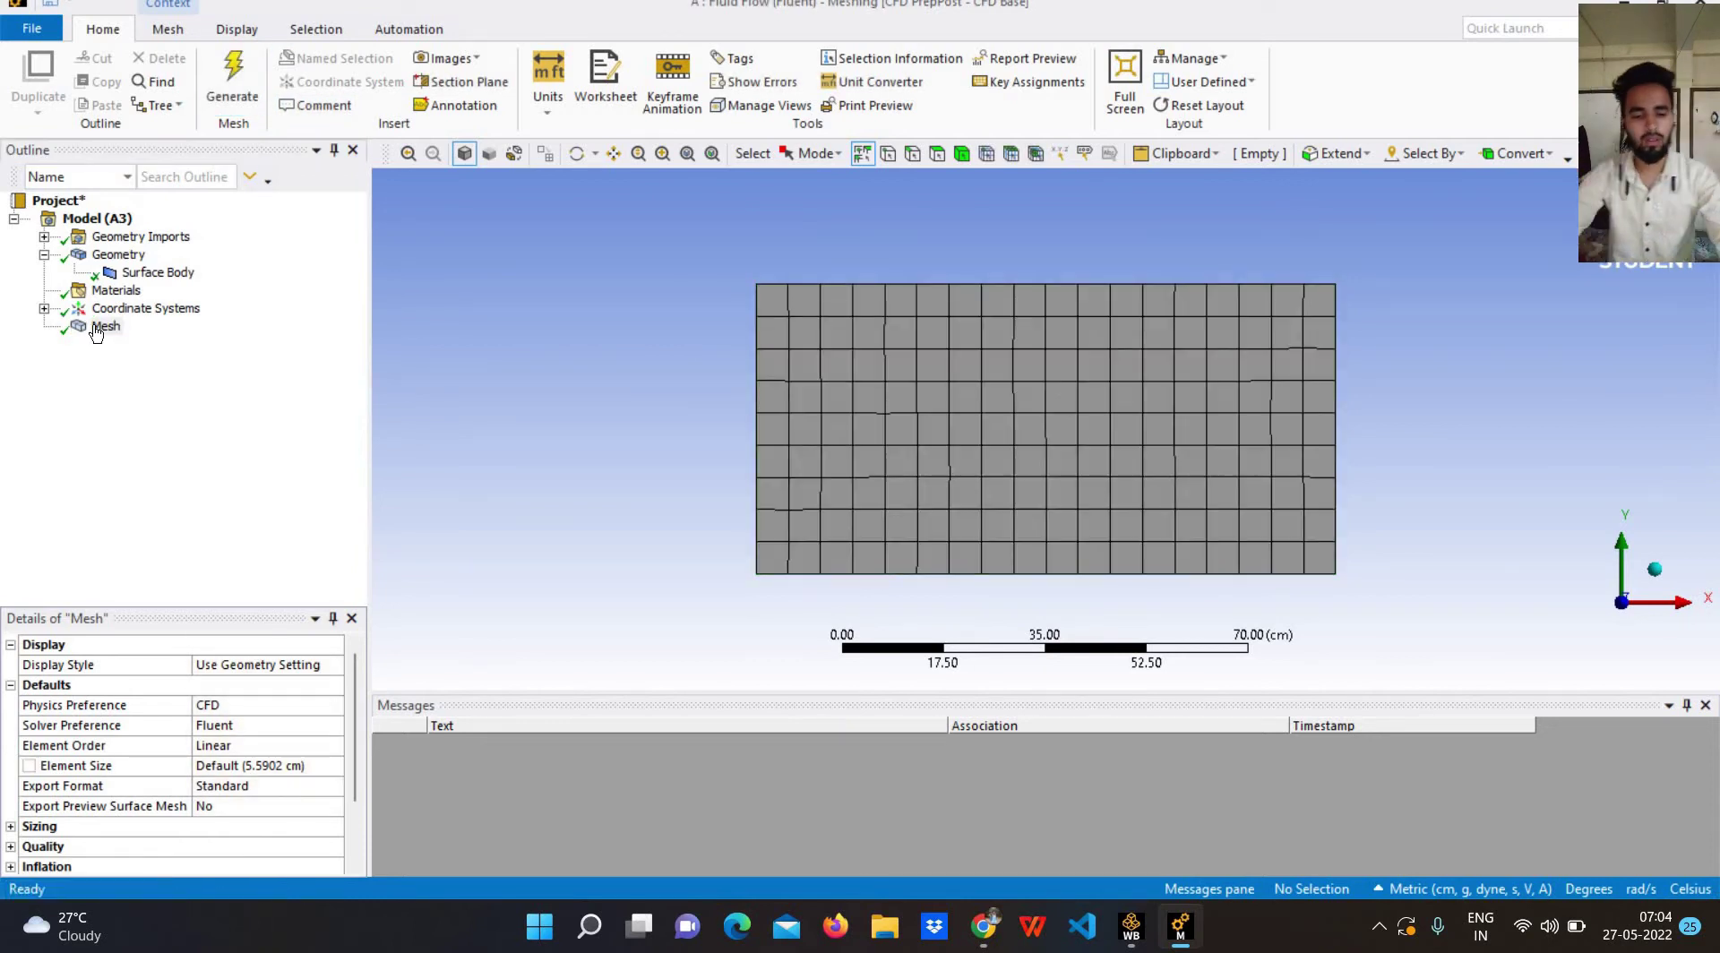
# Add a Face Meshing control to the rectangular face and regenerate the mesh.
pyautogui.rightClick(100, 328)
pyautogui.moveTo(269, 339)
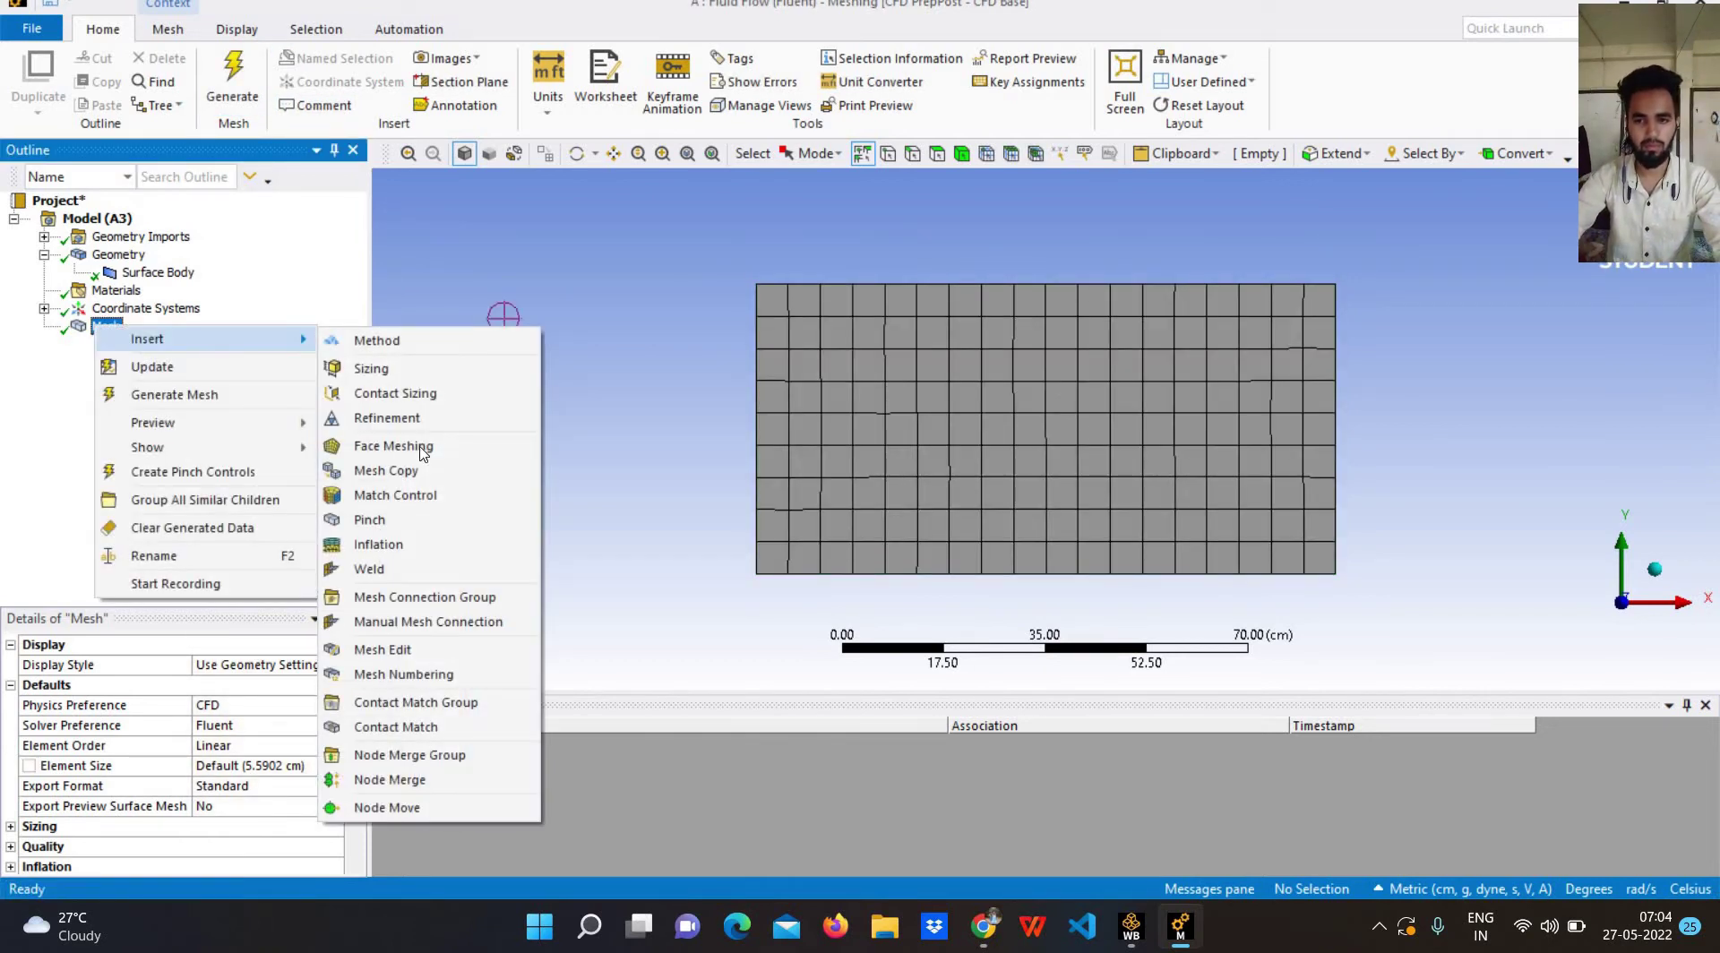
pyautogui.click(421, 448)
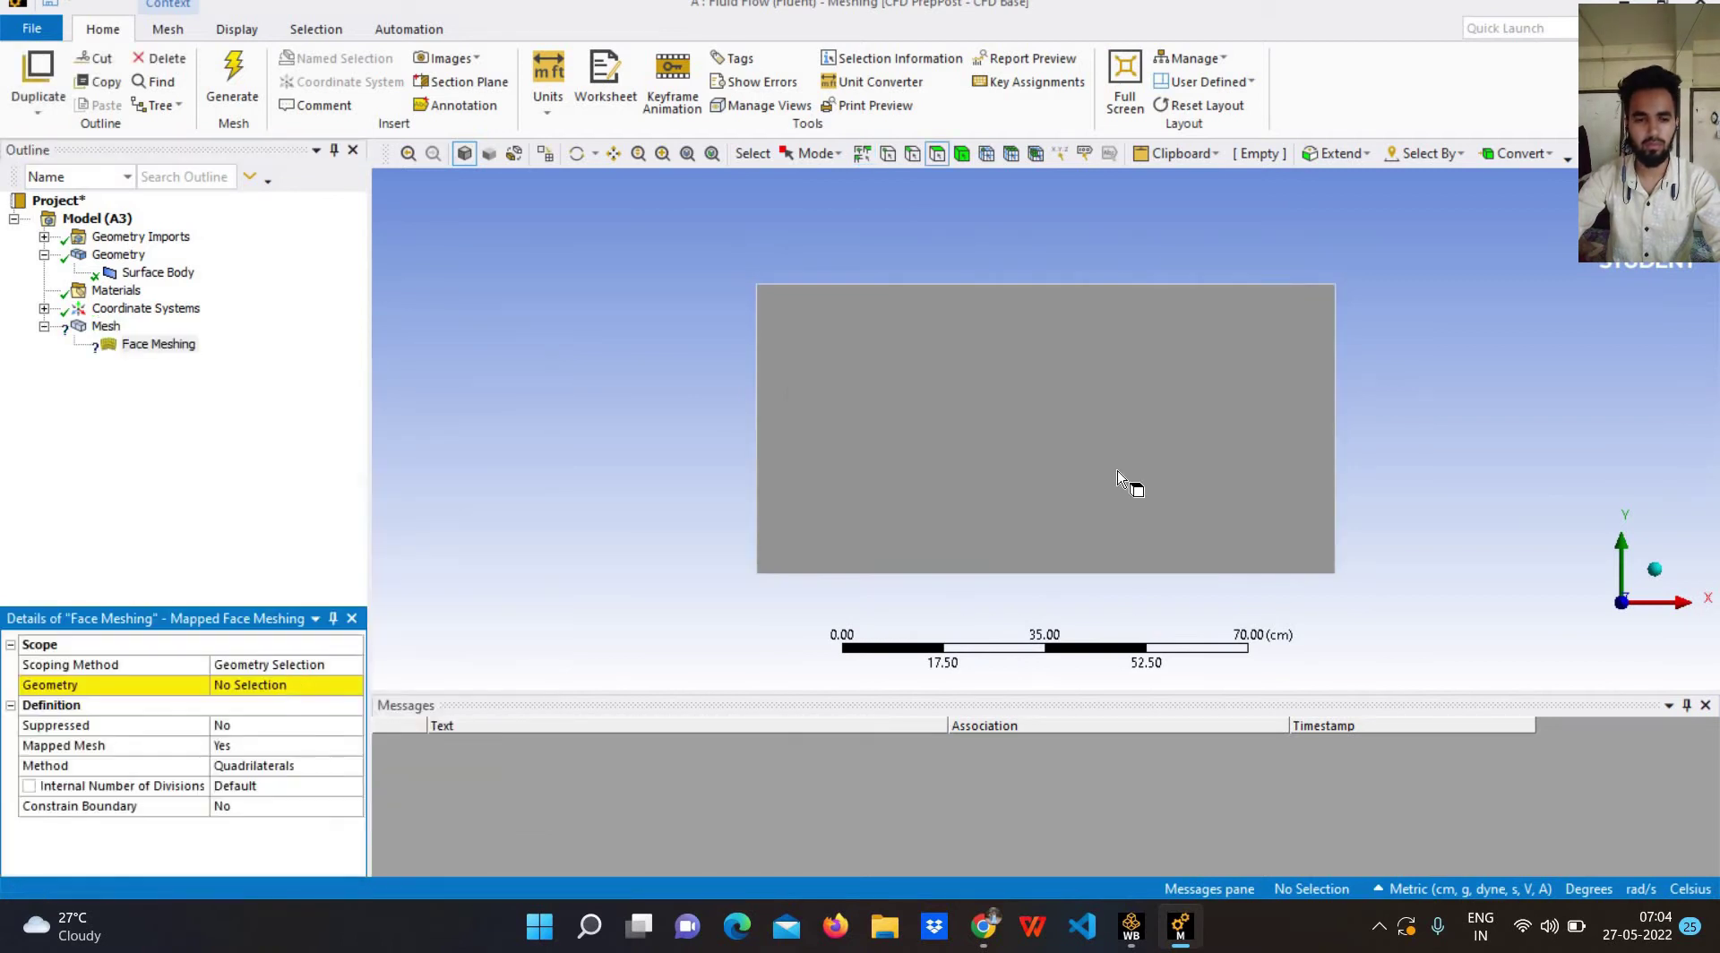
pyautogui.click(1121, 466)
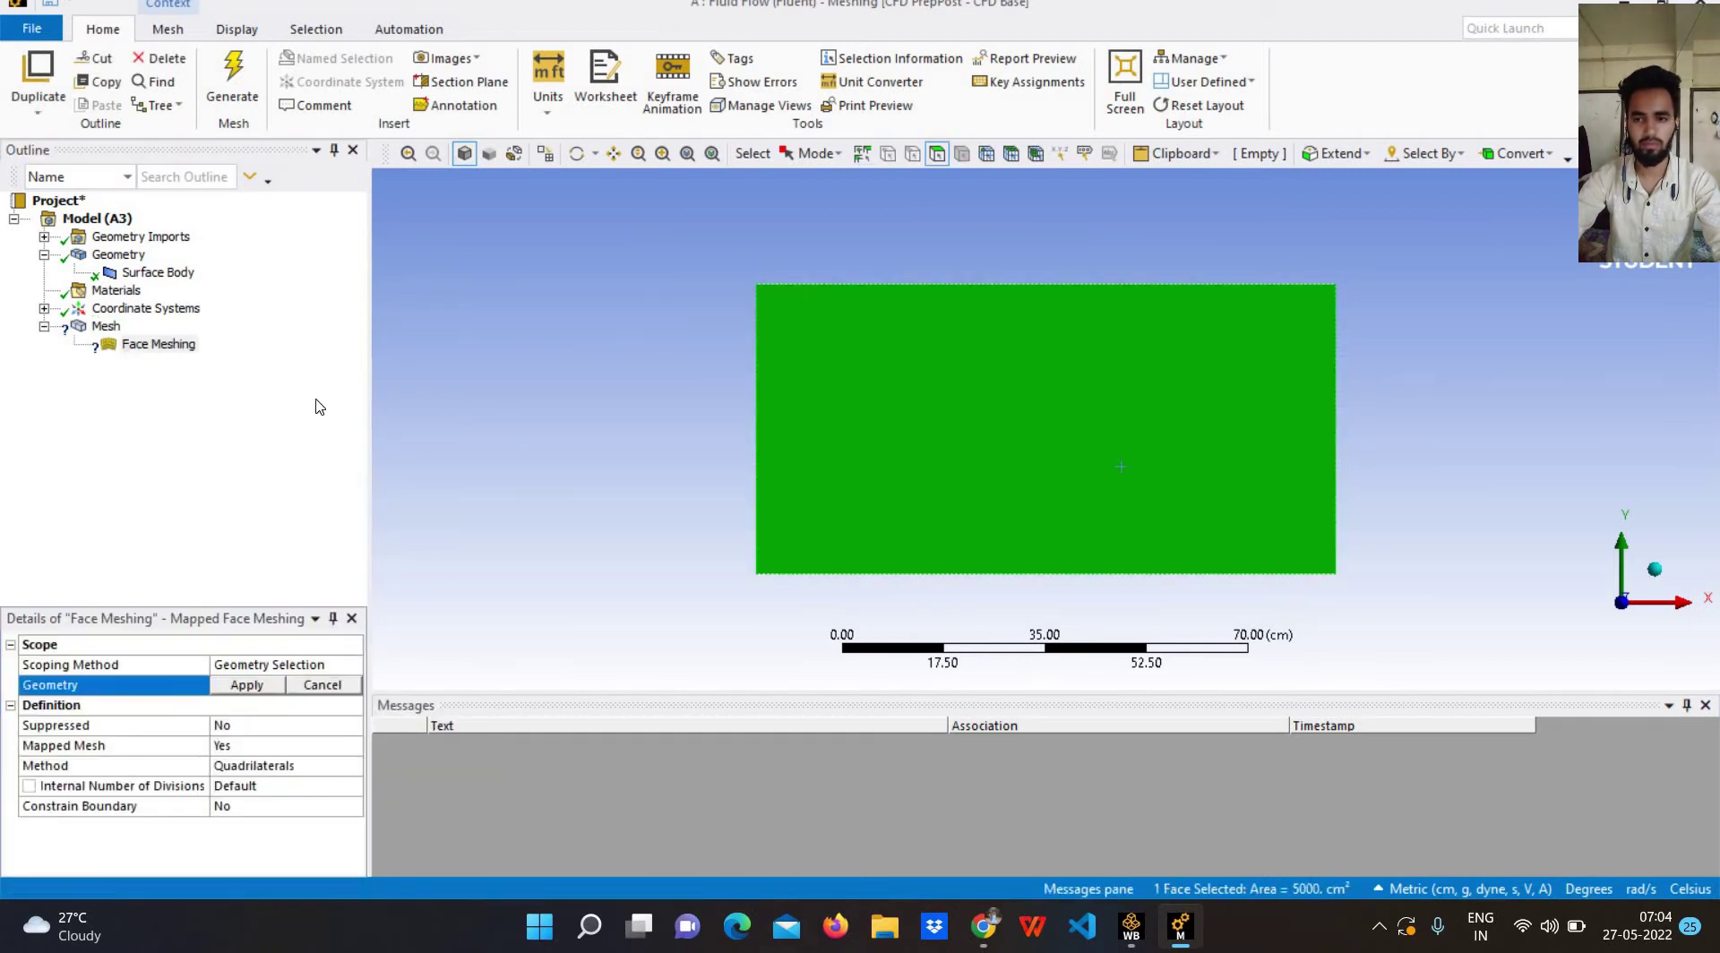
pyautogui.click(316, 406)
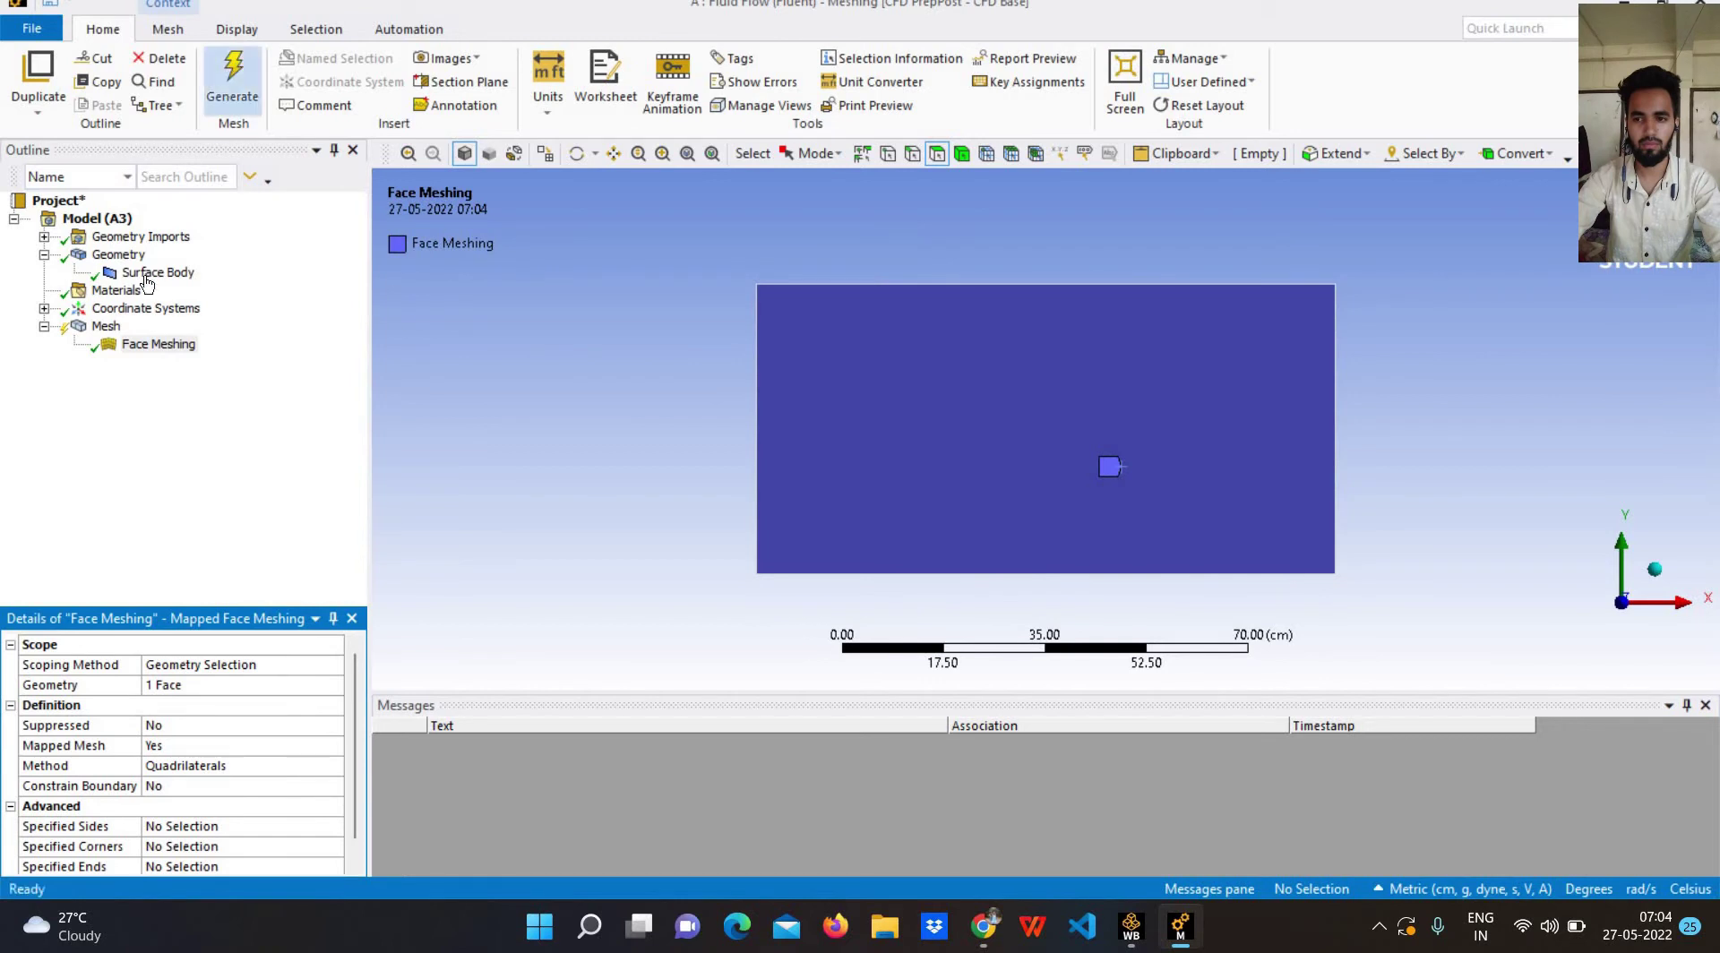
pyautogui.click(106, 326)
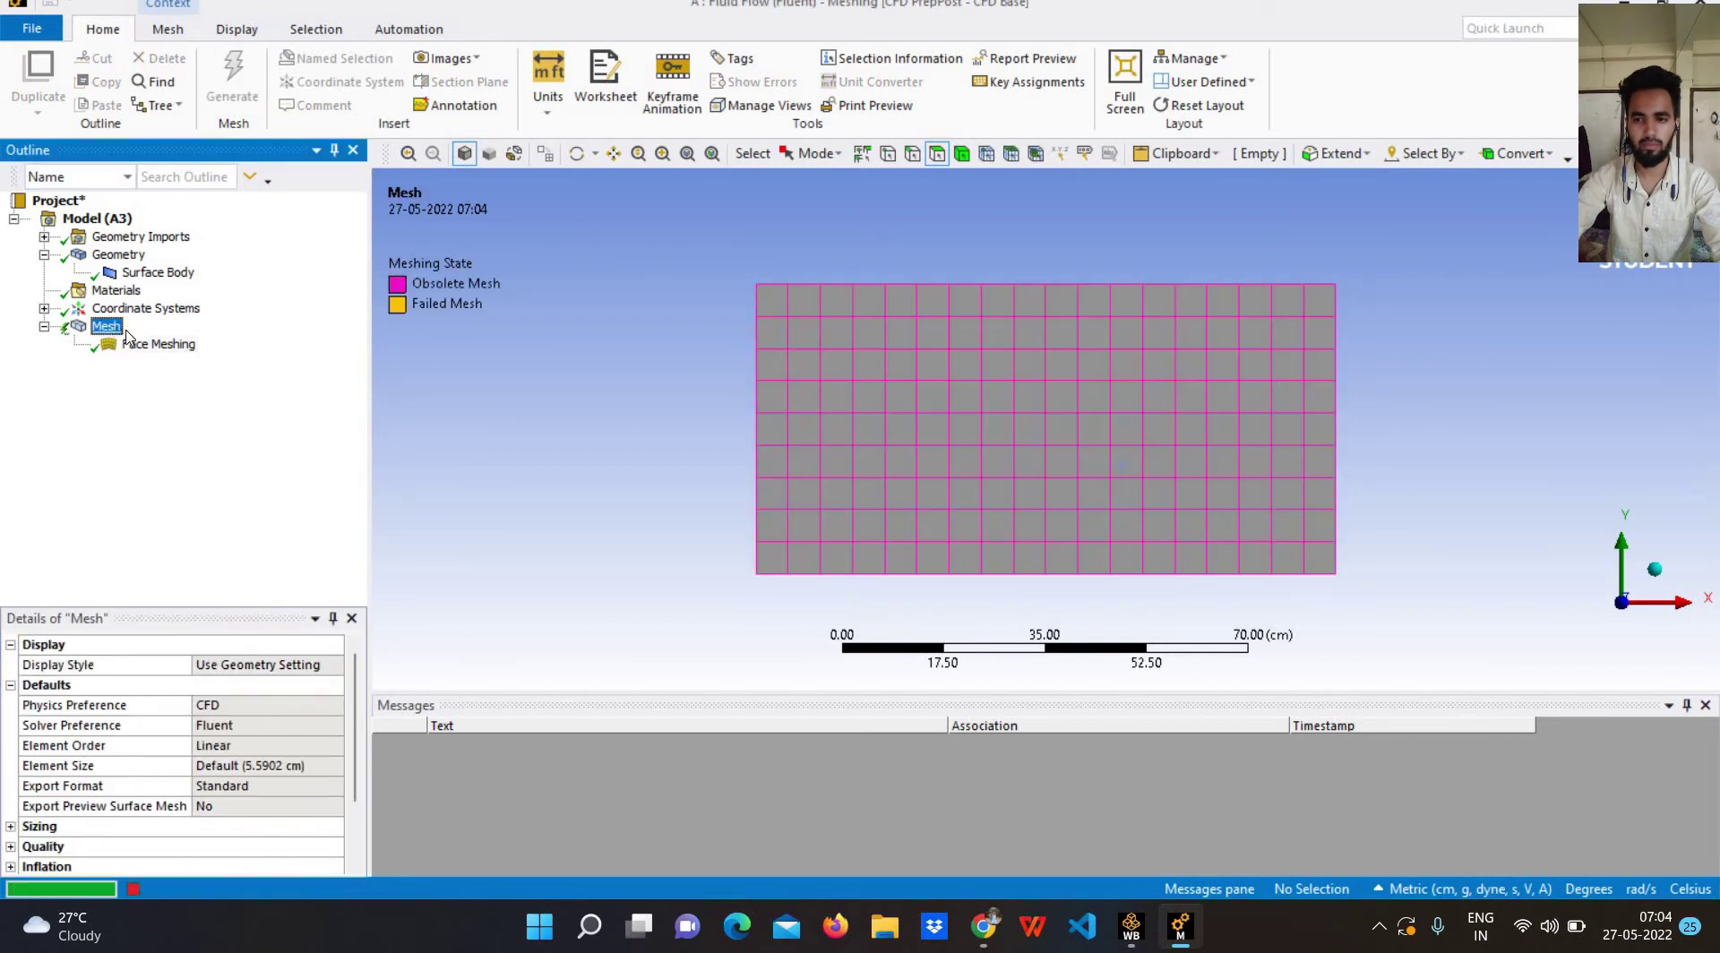
# Insert a Sizing control on the mesh, scoped to the rectangle's top and bottom edges.
pyautogui.rightClick(117, 327)
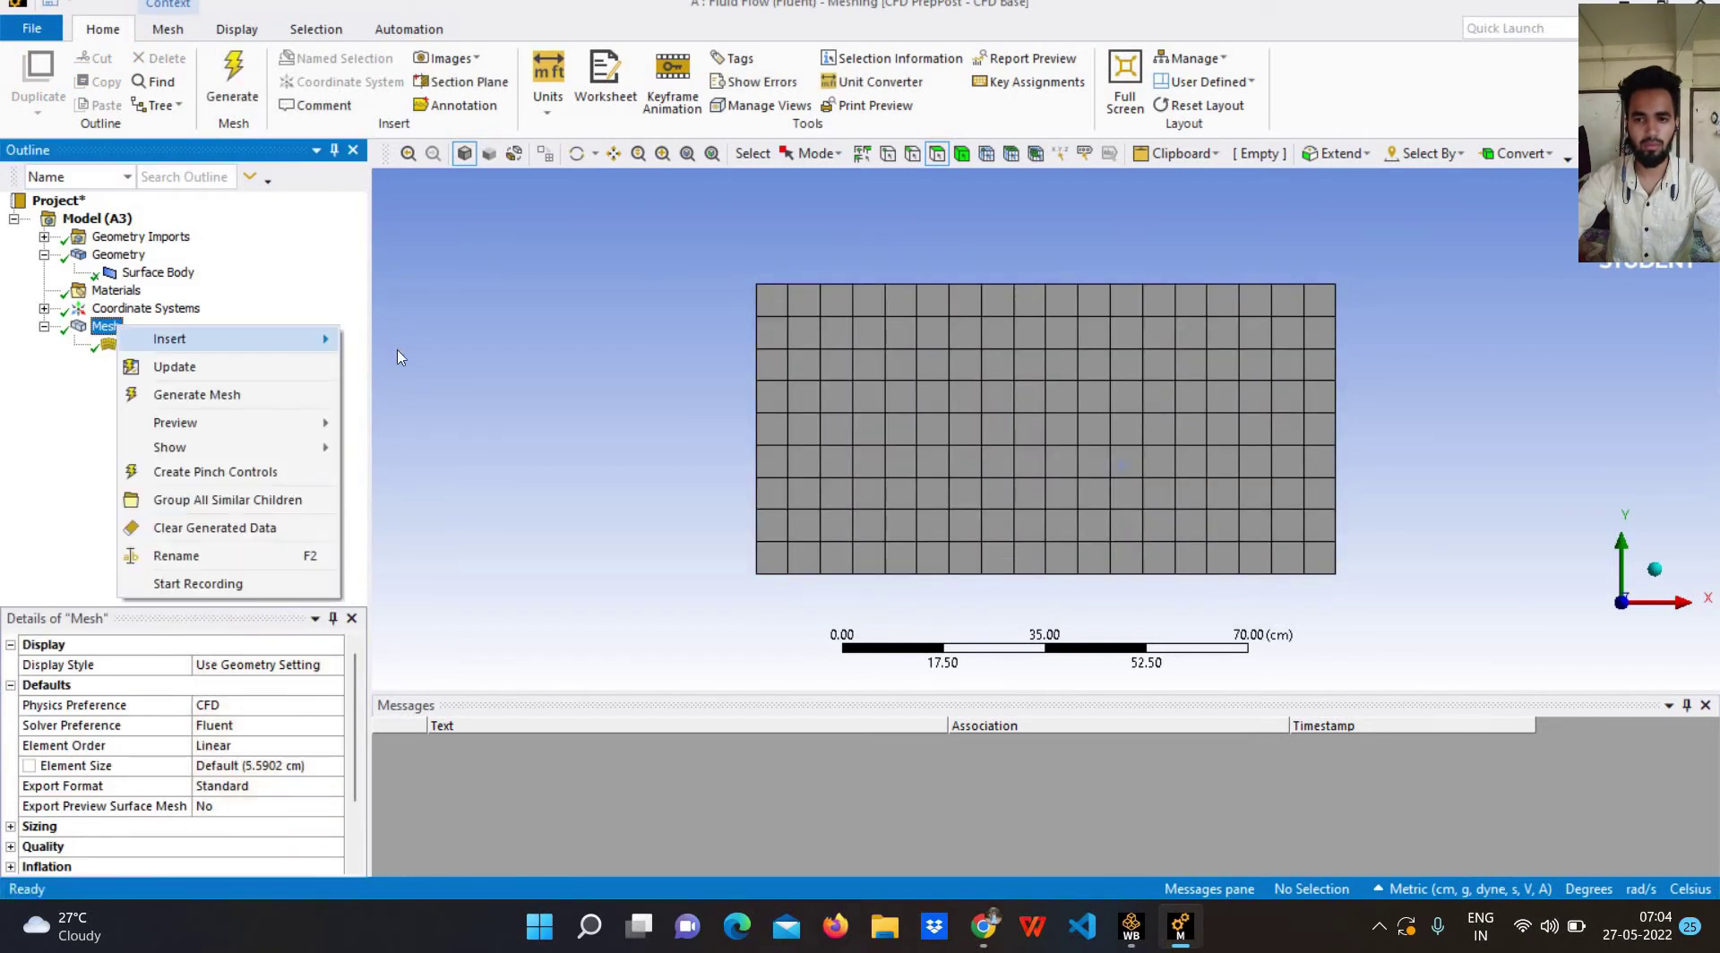
pyautogui.click(402, 367)
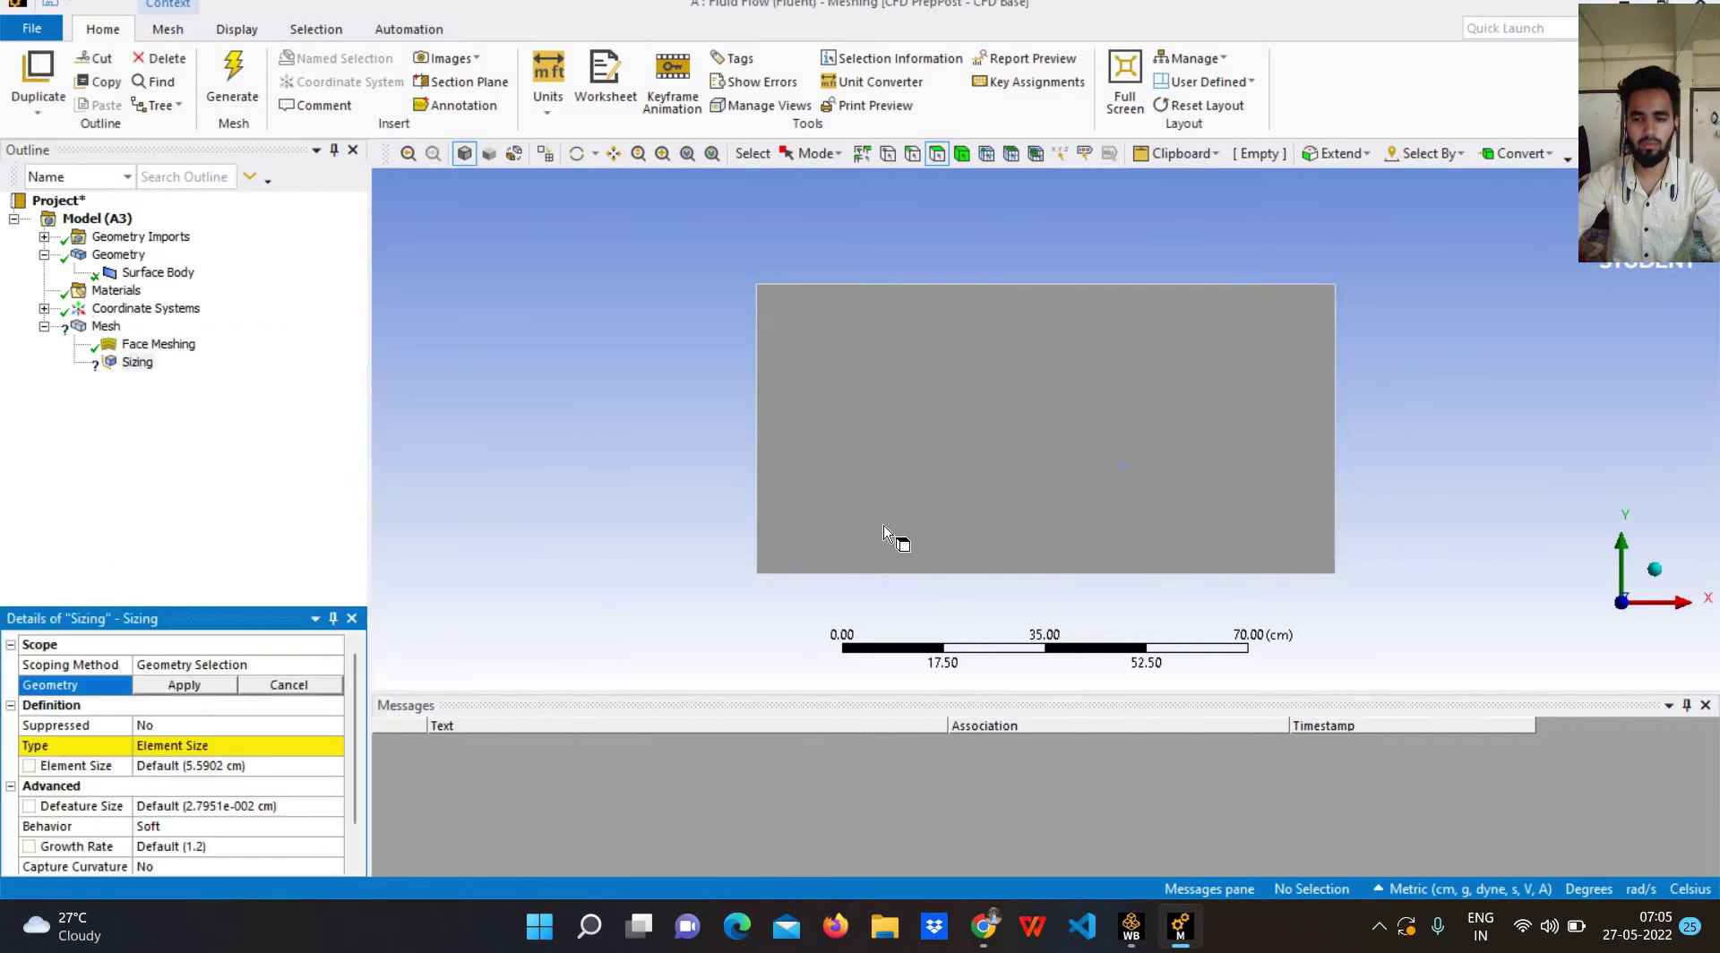
pyautogui.click(912, 154)
pyautogui.click(932, 285)
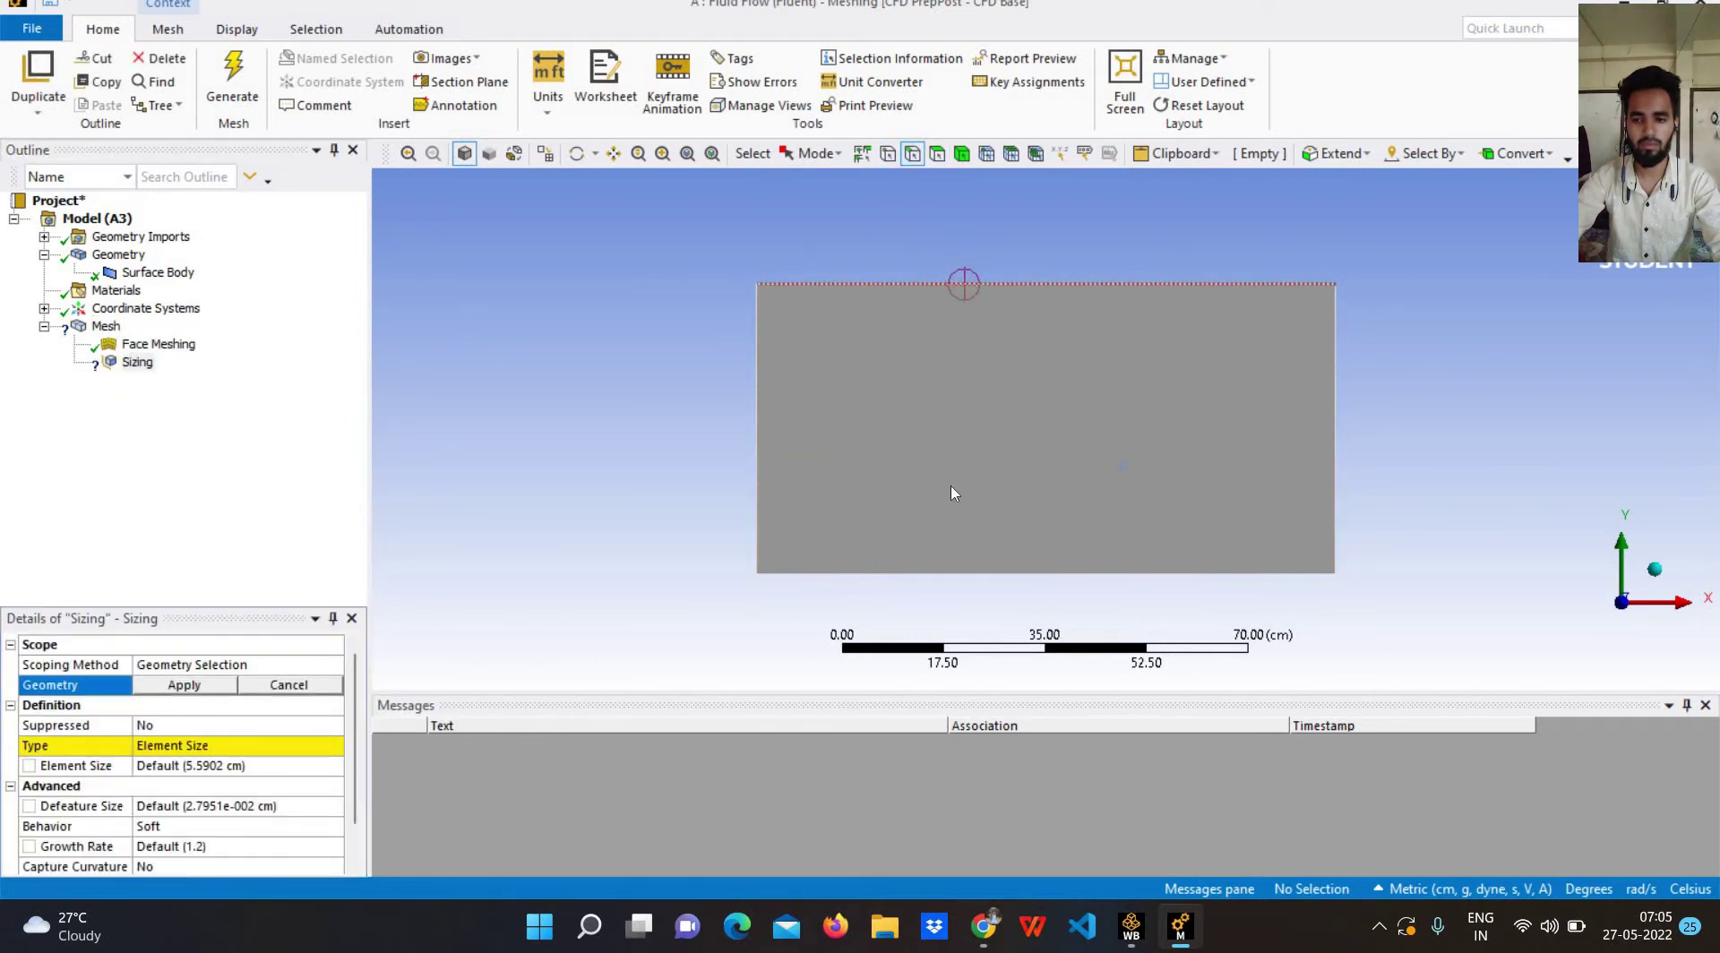
pyautogui.keyDown('ctrl'); pyautogui.click(994, 573); pyautogui.keyUp('ctrl')
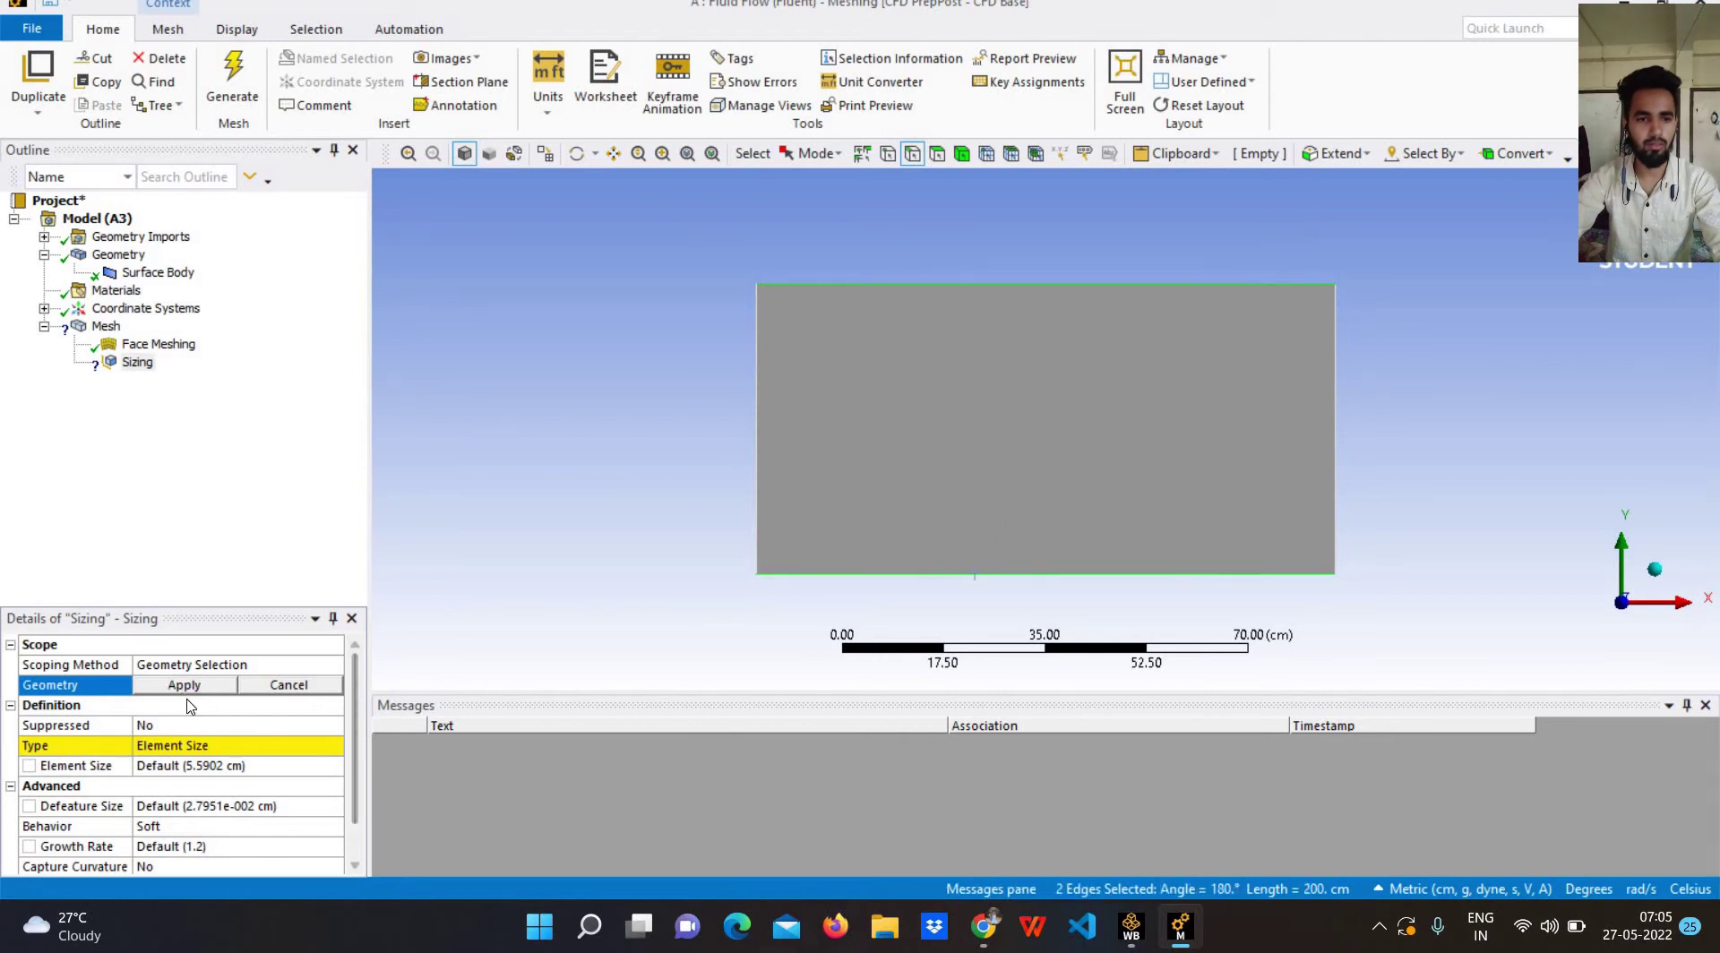
pyautogui.click(184, 685)
# Define the top and bottom edge sizing by Number of Divisions, set to 50, with Hard behavior.
pyautogui.click(268, 746)
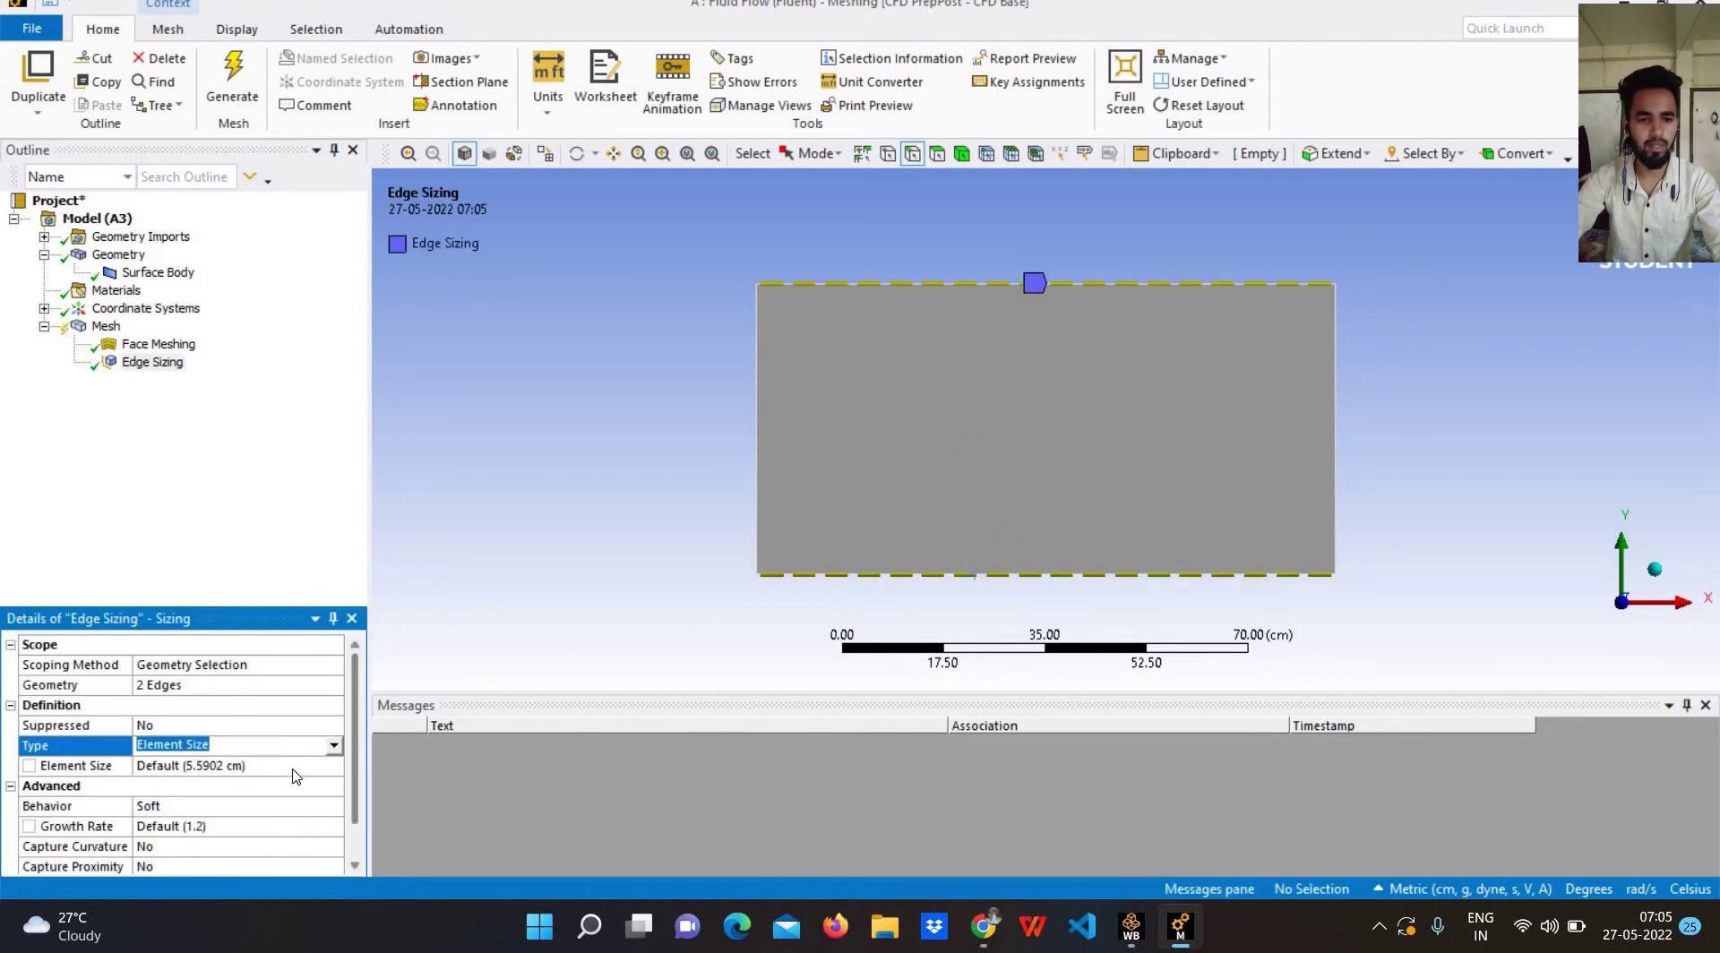
pyautogui.click(333, 746)
pyautogui.click(224, 776)
pyautogui.click(206, 767)
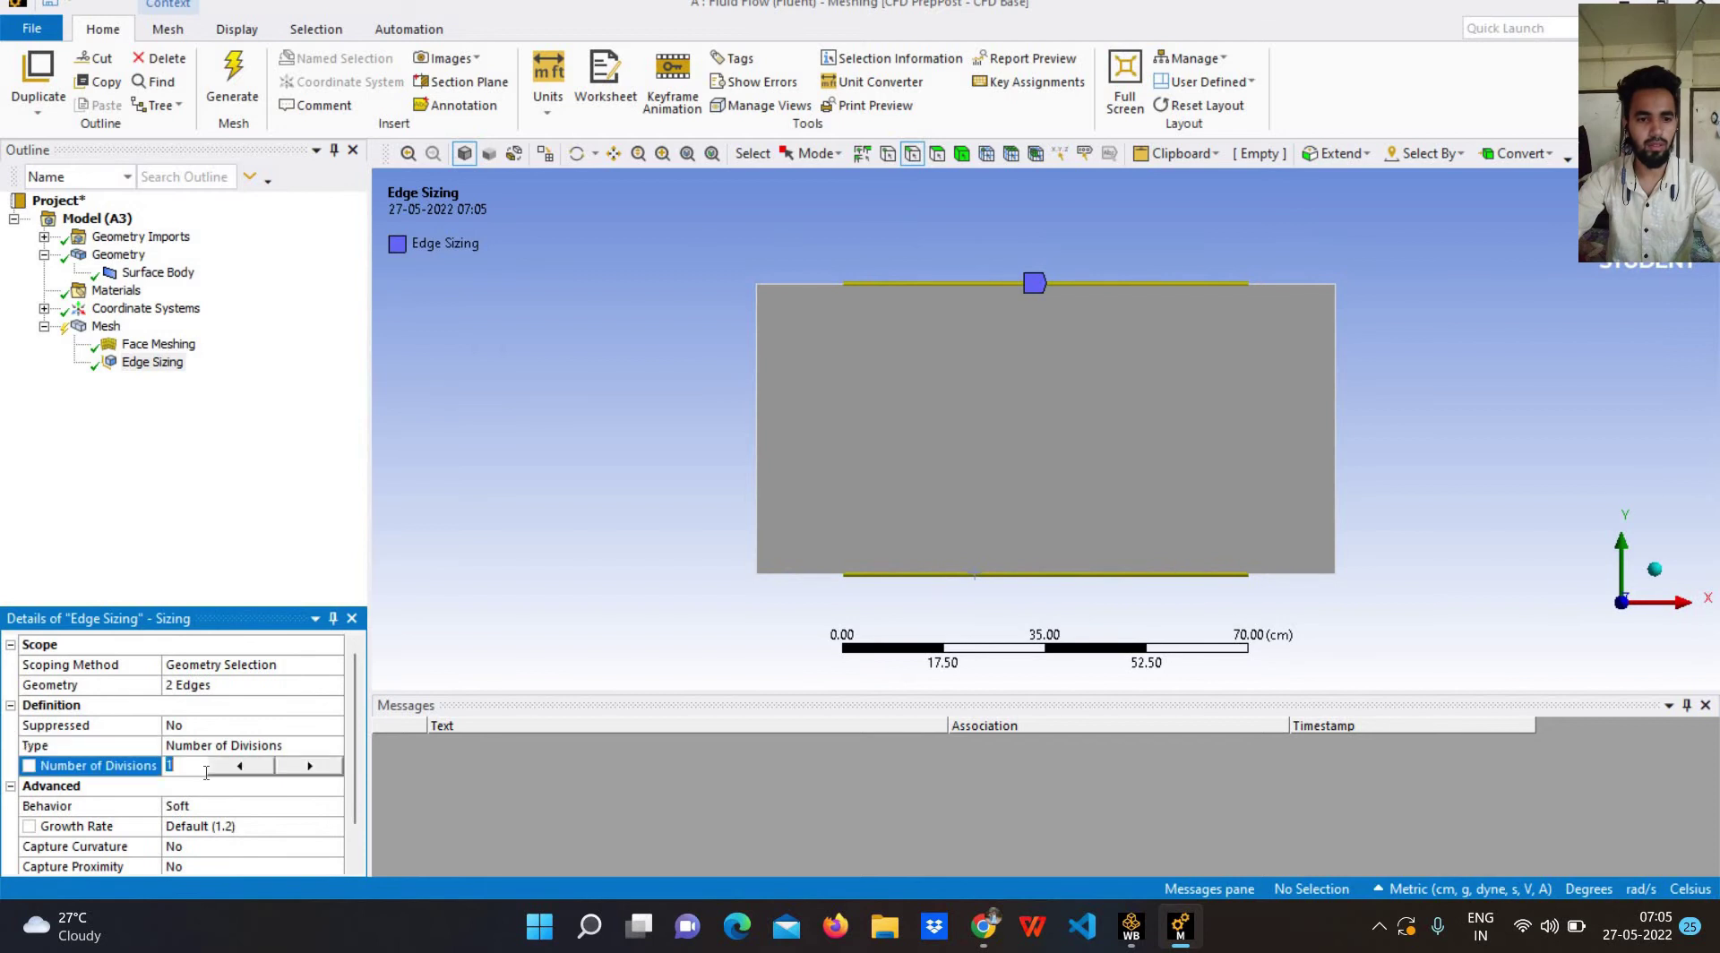
pyautogui.write('50')
pyautogui.scroll(-1, 217, 763)
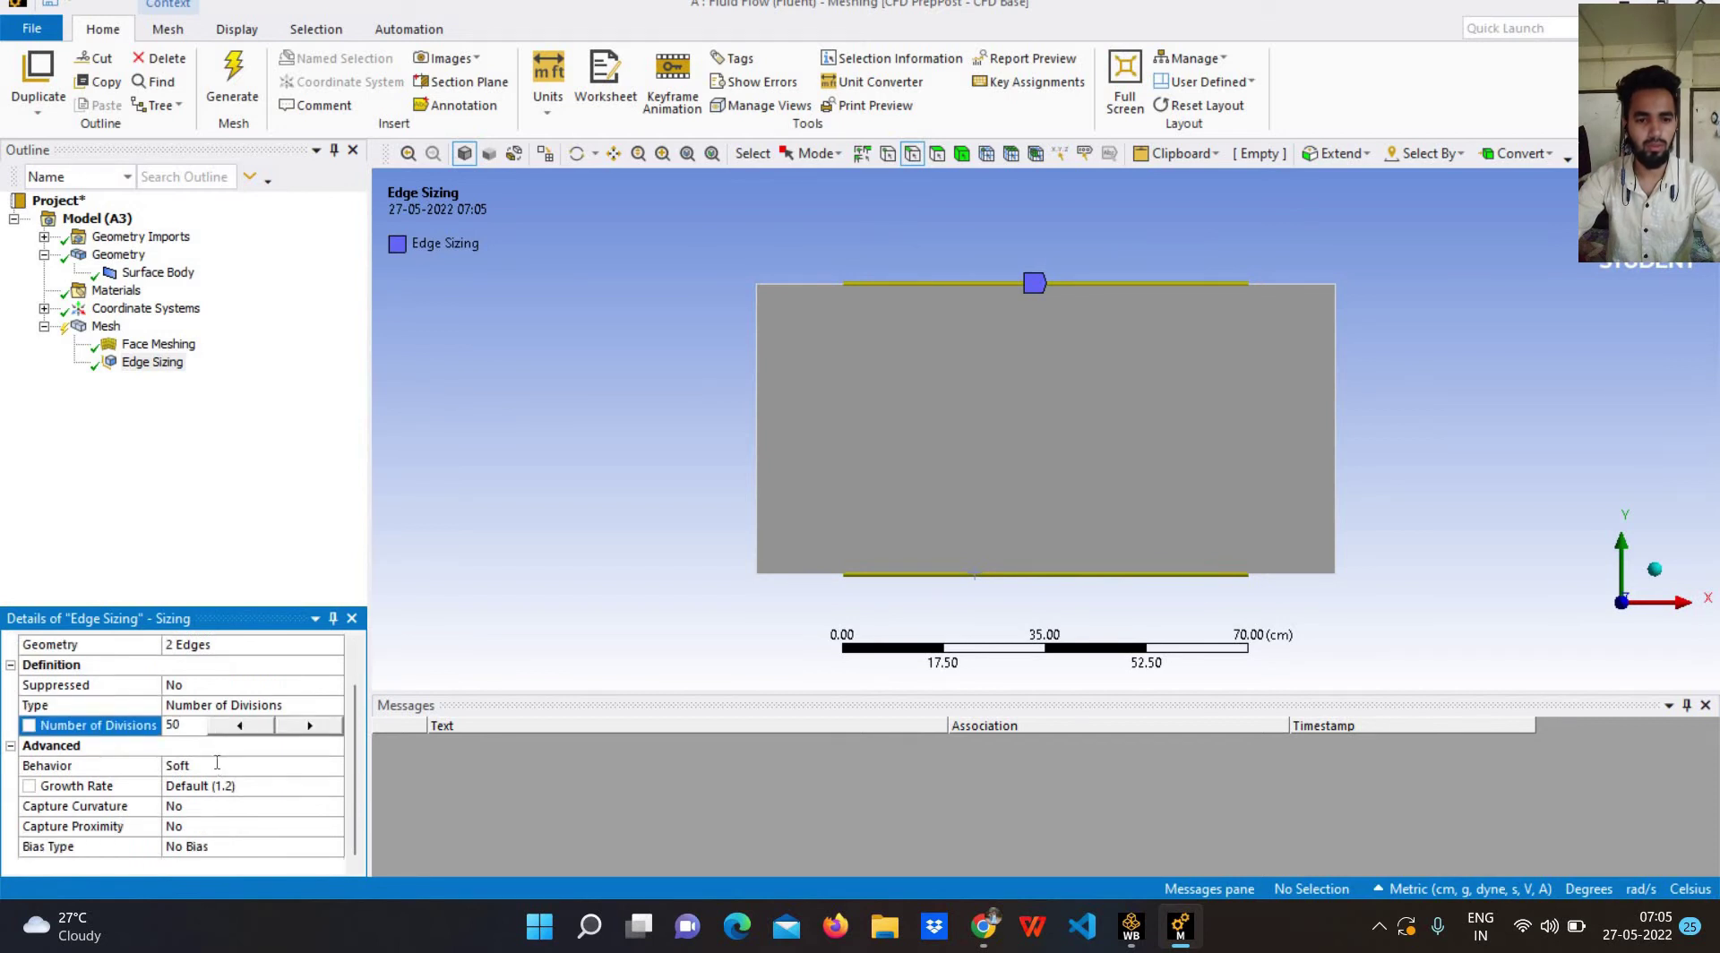
pyautogui.click(330, 769)
pyautogui.click(269, 766)
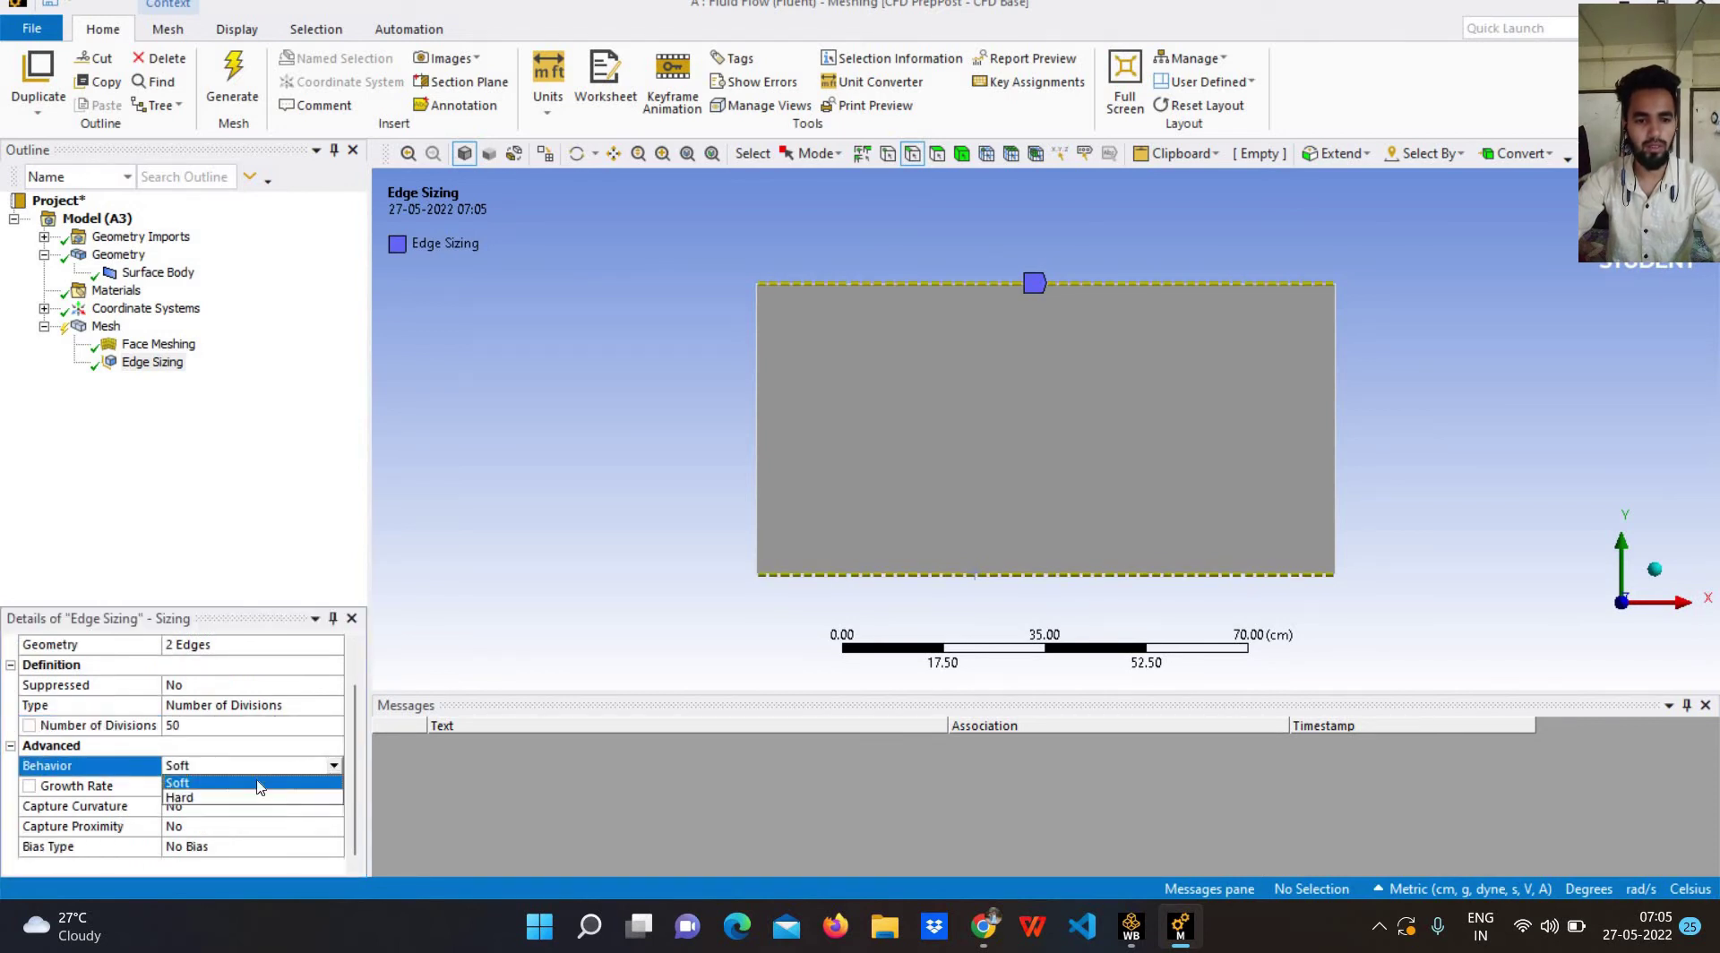
pyautogui.click(261, 795)
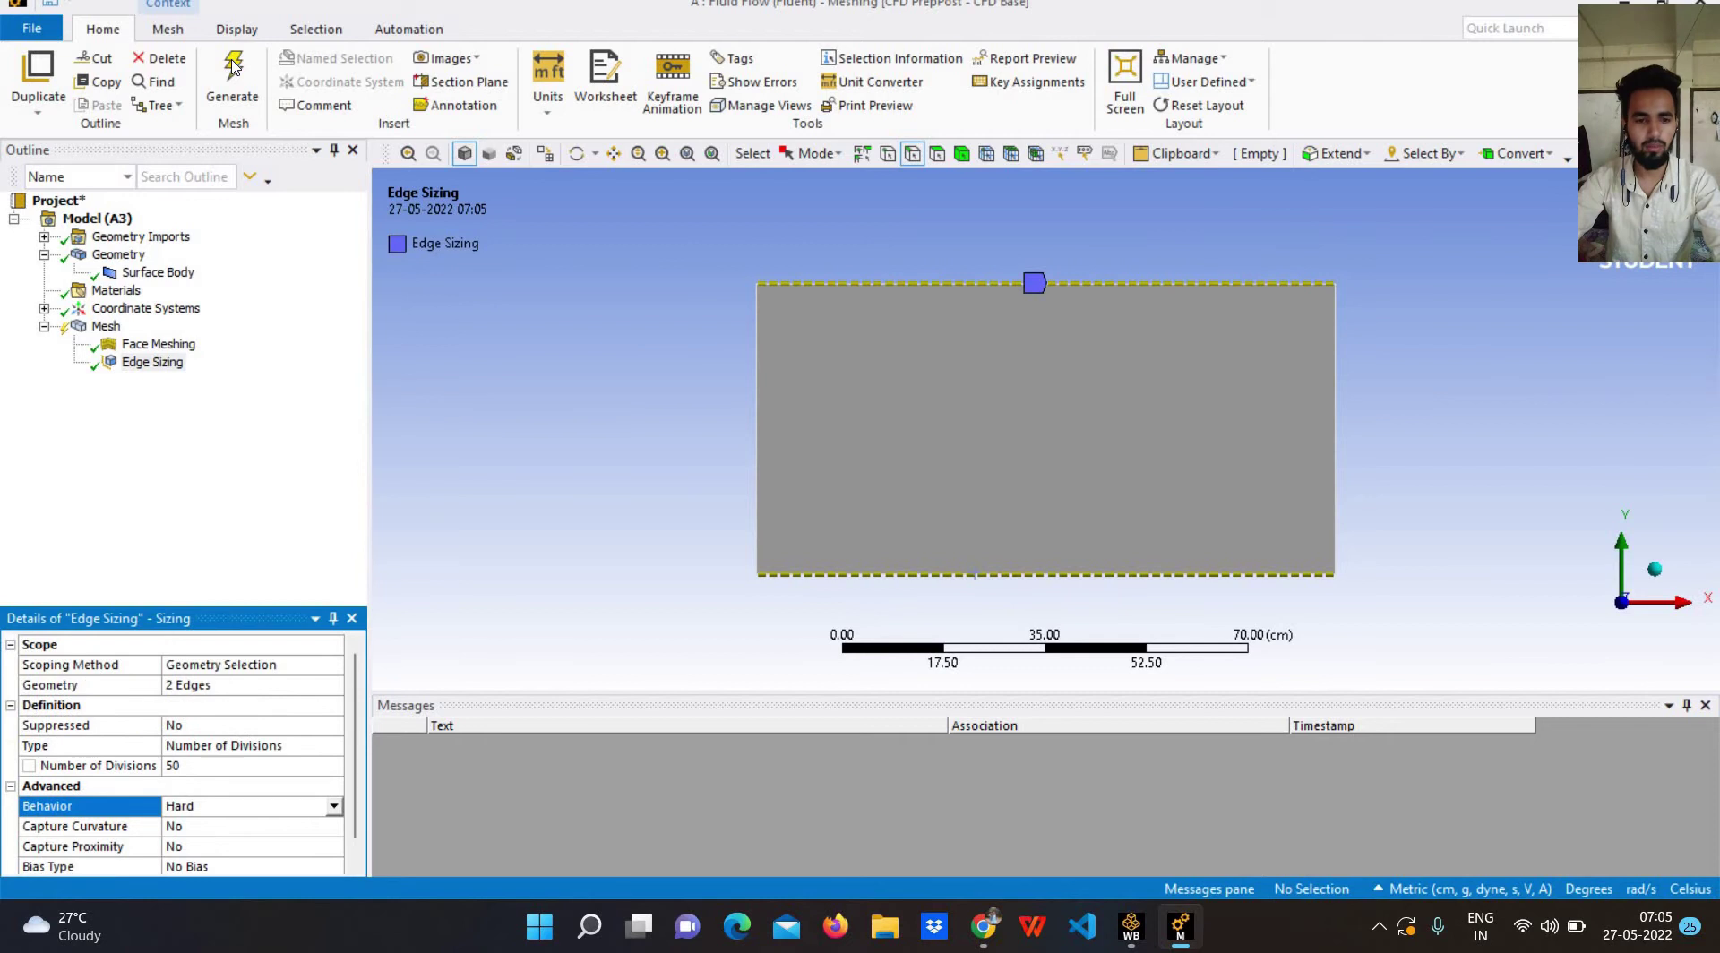
# Insert a second Sizing control on the mesh, scoped to the rectangle's left edge.
pyautogui.rightClick(107, 328)
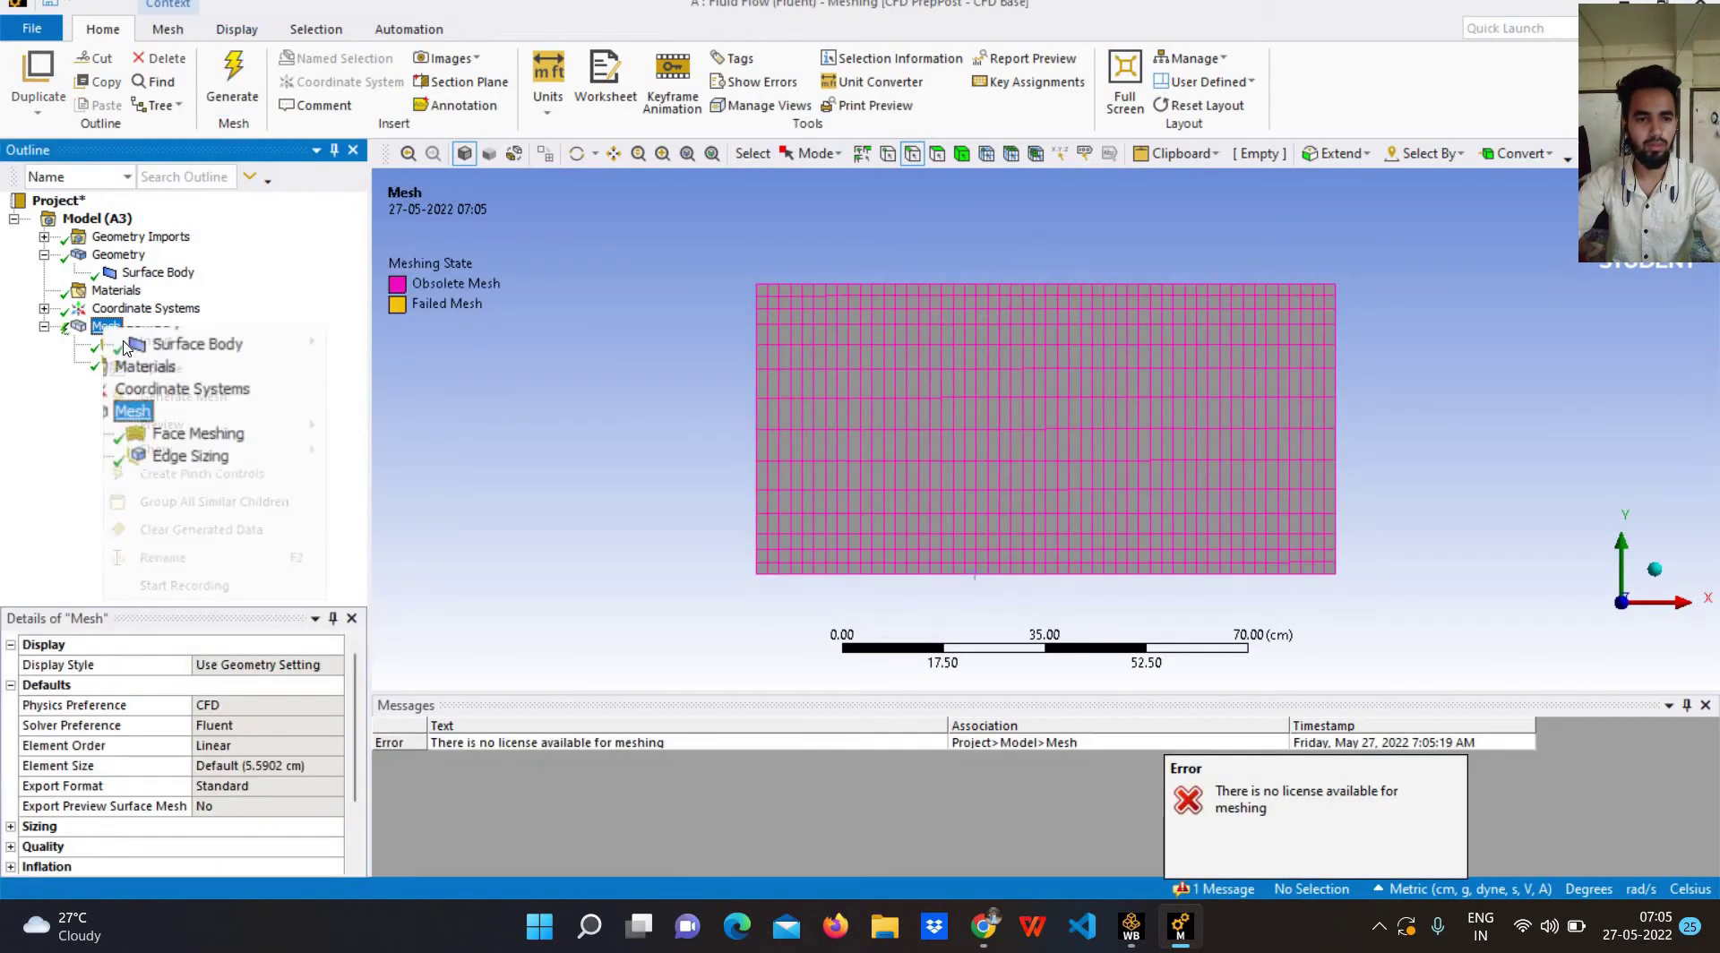
pyautogui.moveTo(224, 341)
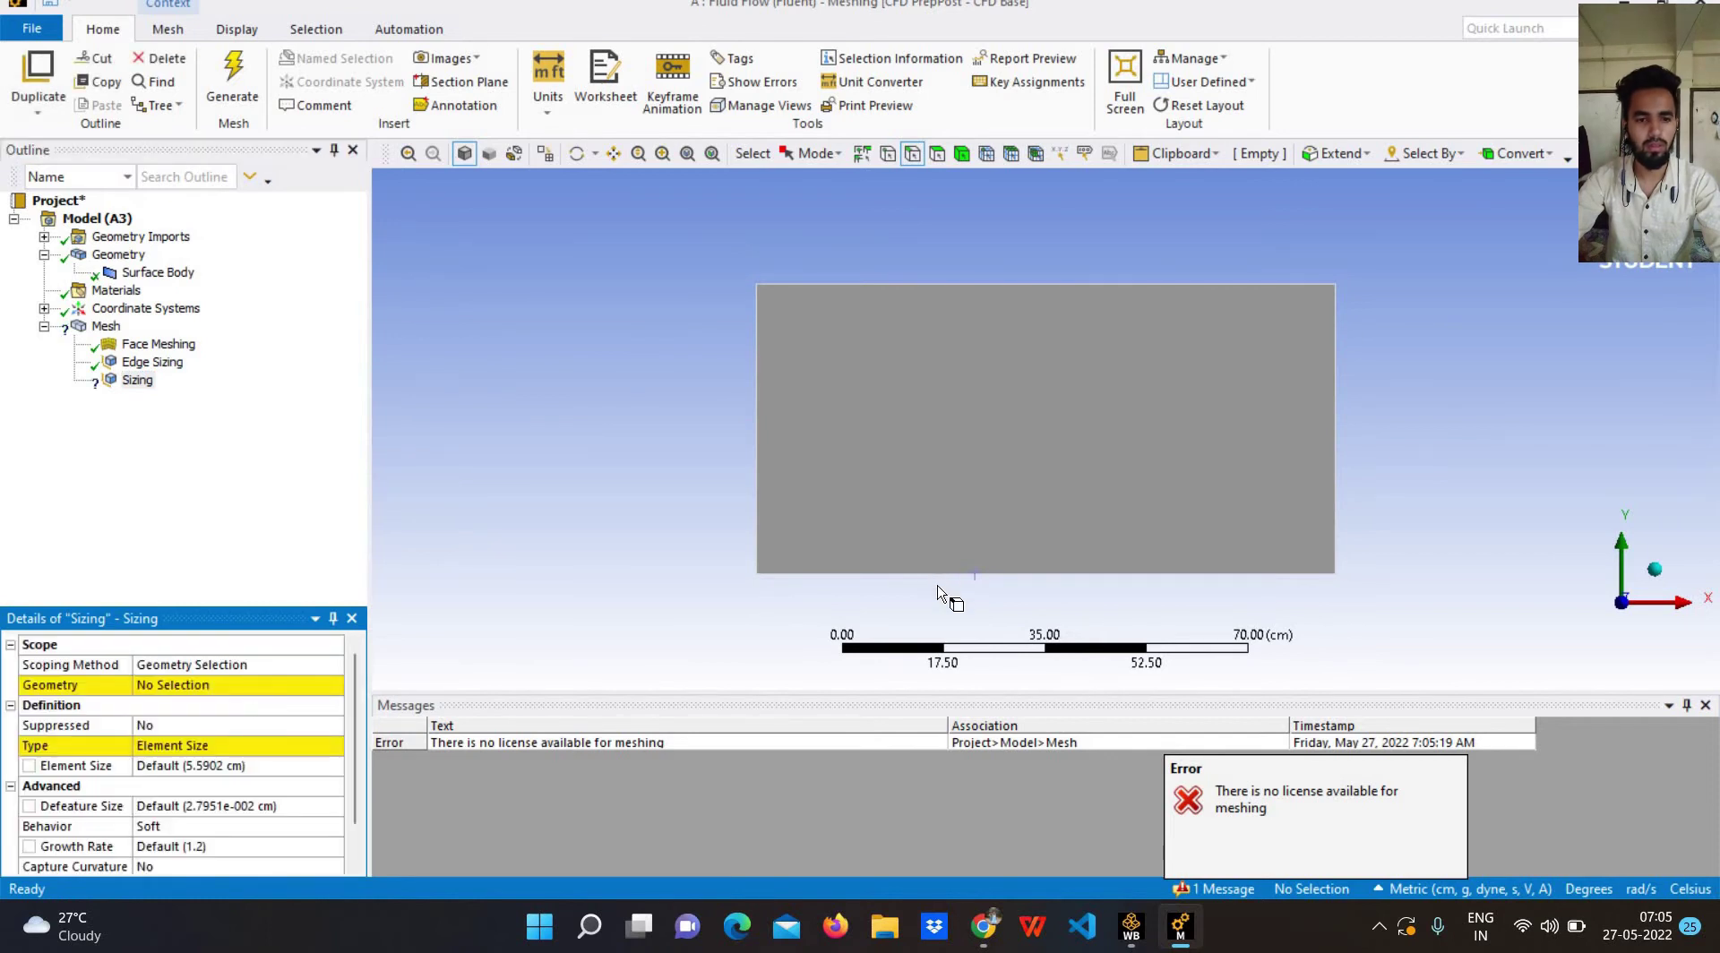
pyautogui.click(1336, 459)
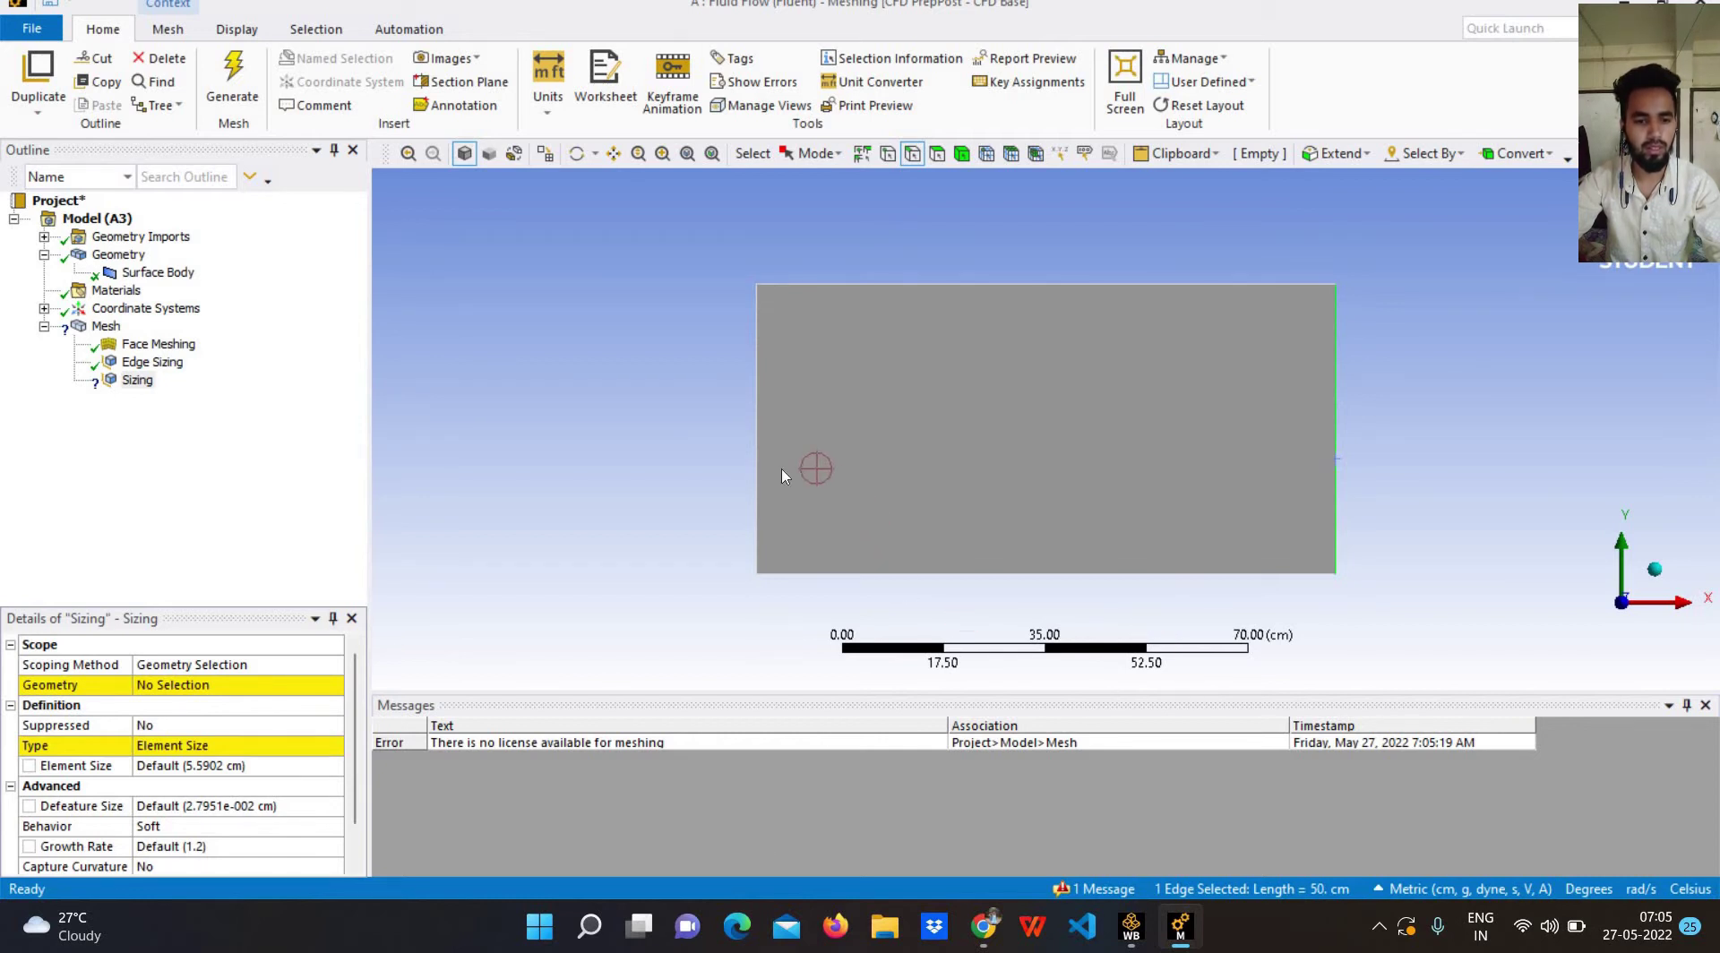
pyautogui.click(149, 362)
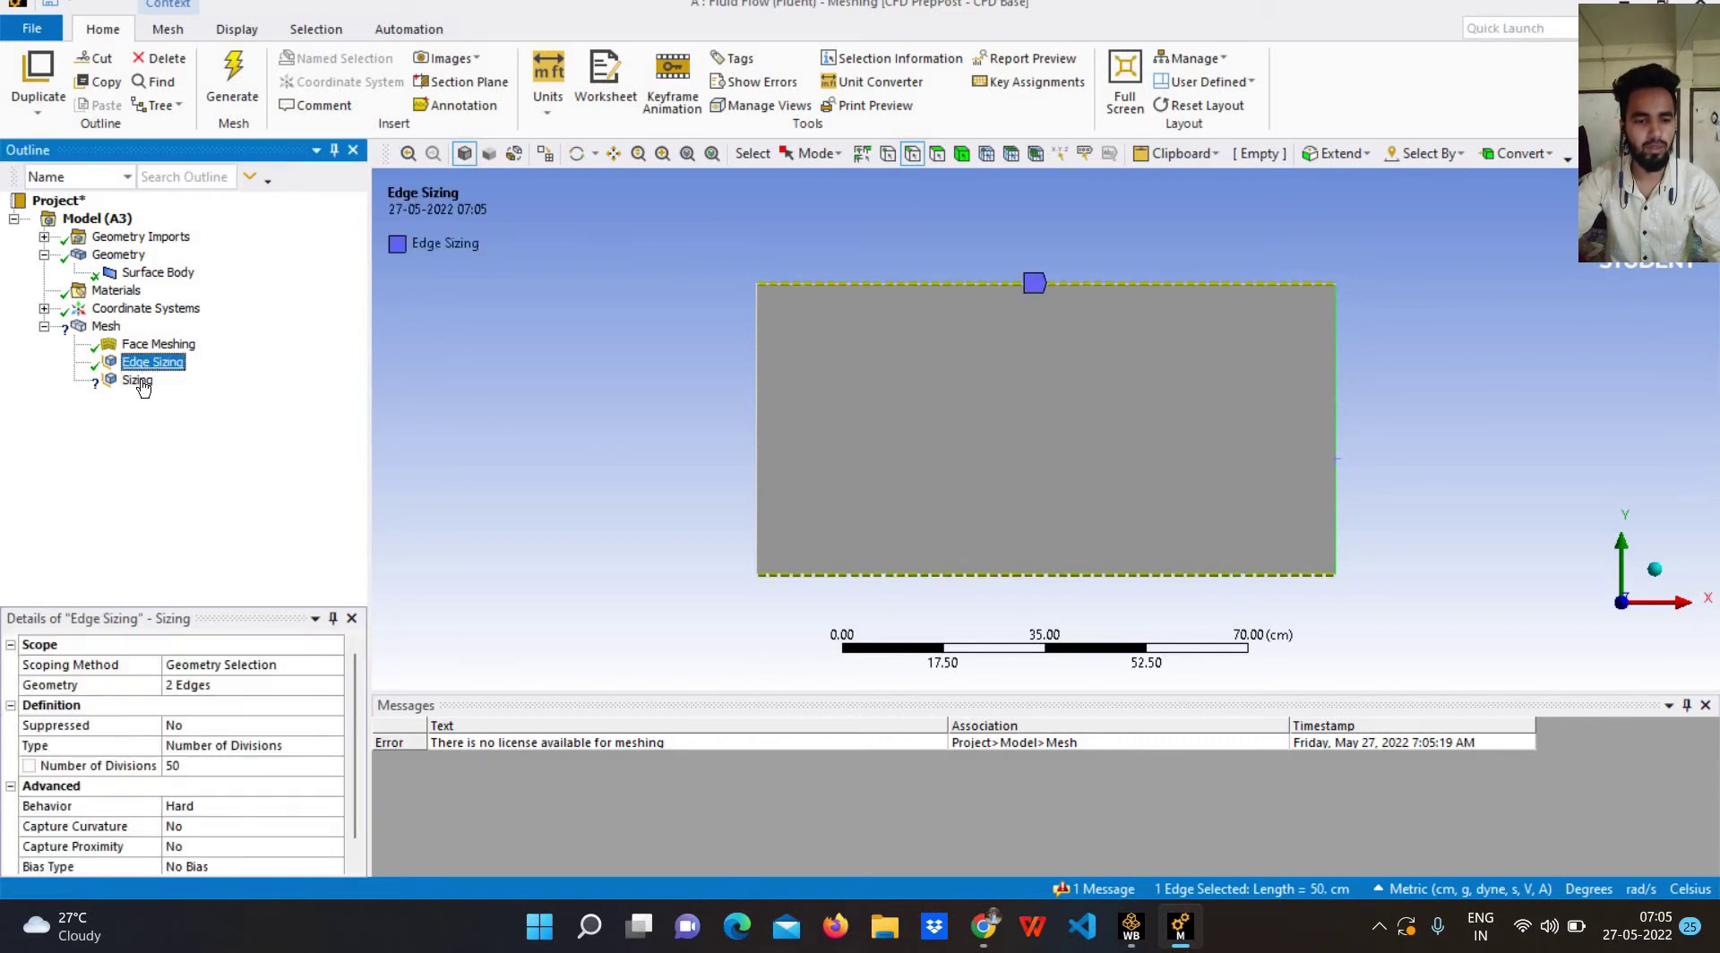
pyautogui.press('Down')
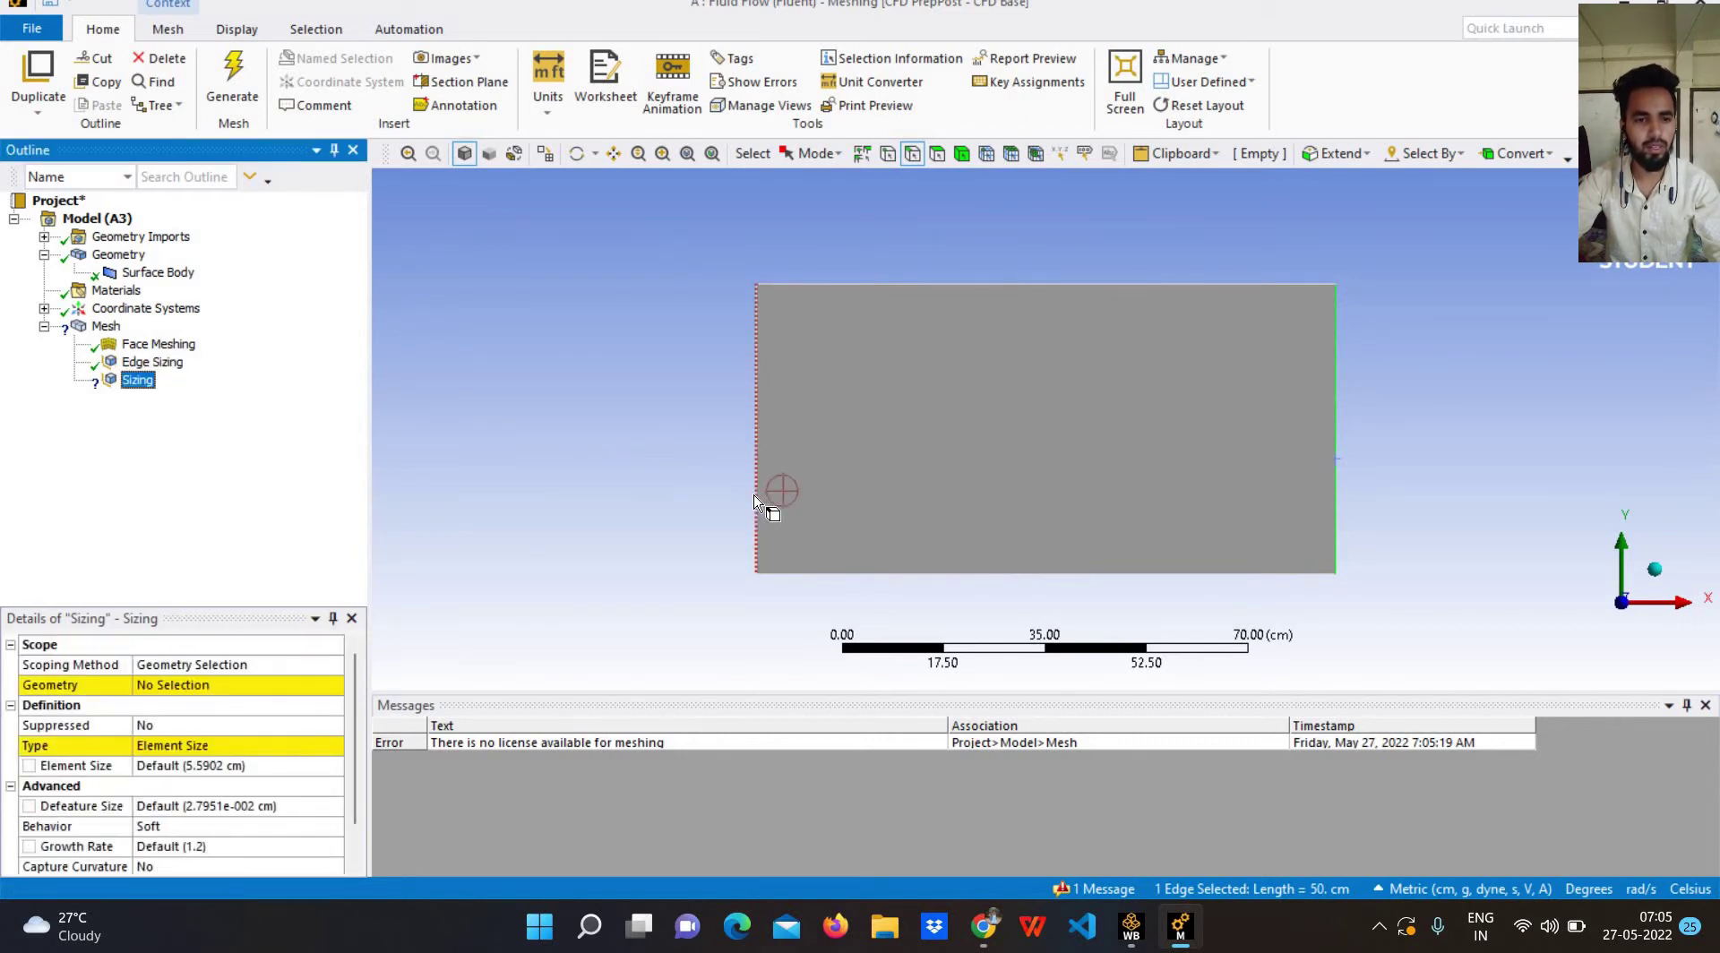
pyautogui.click(769, 493)
pyautogui.click(205, 687)
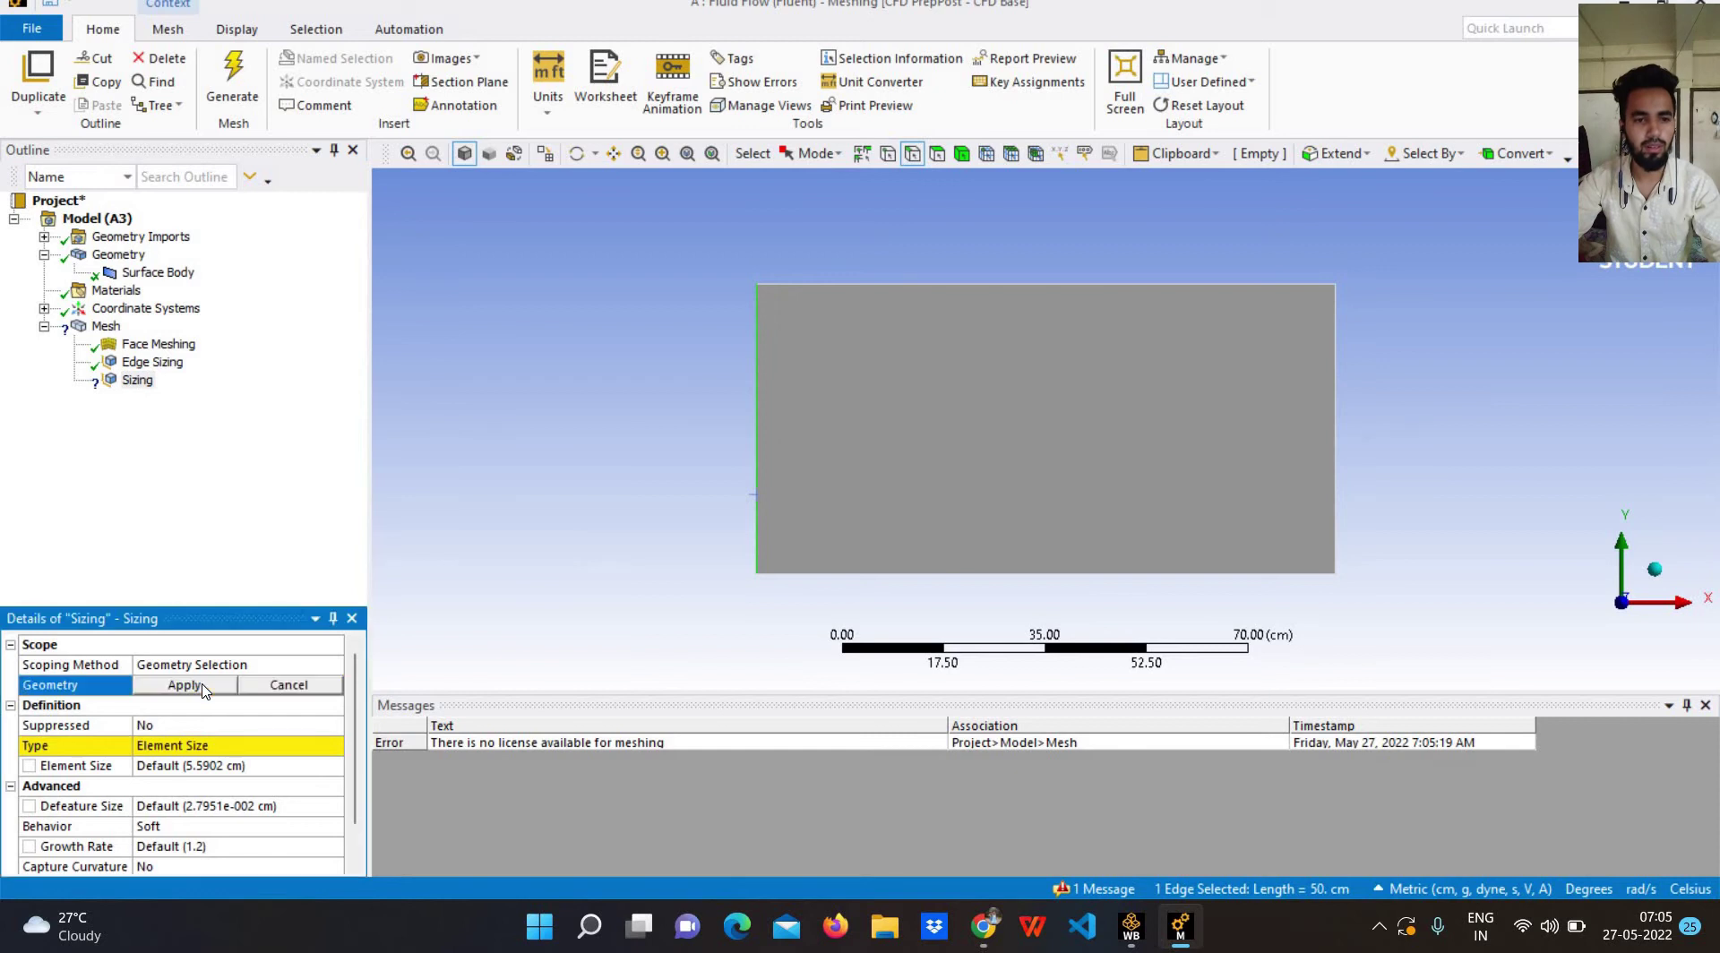
pyautogui.click(186, 685)
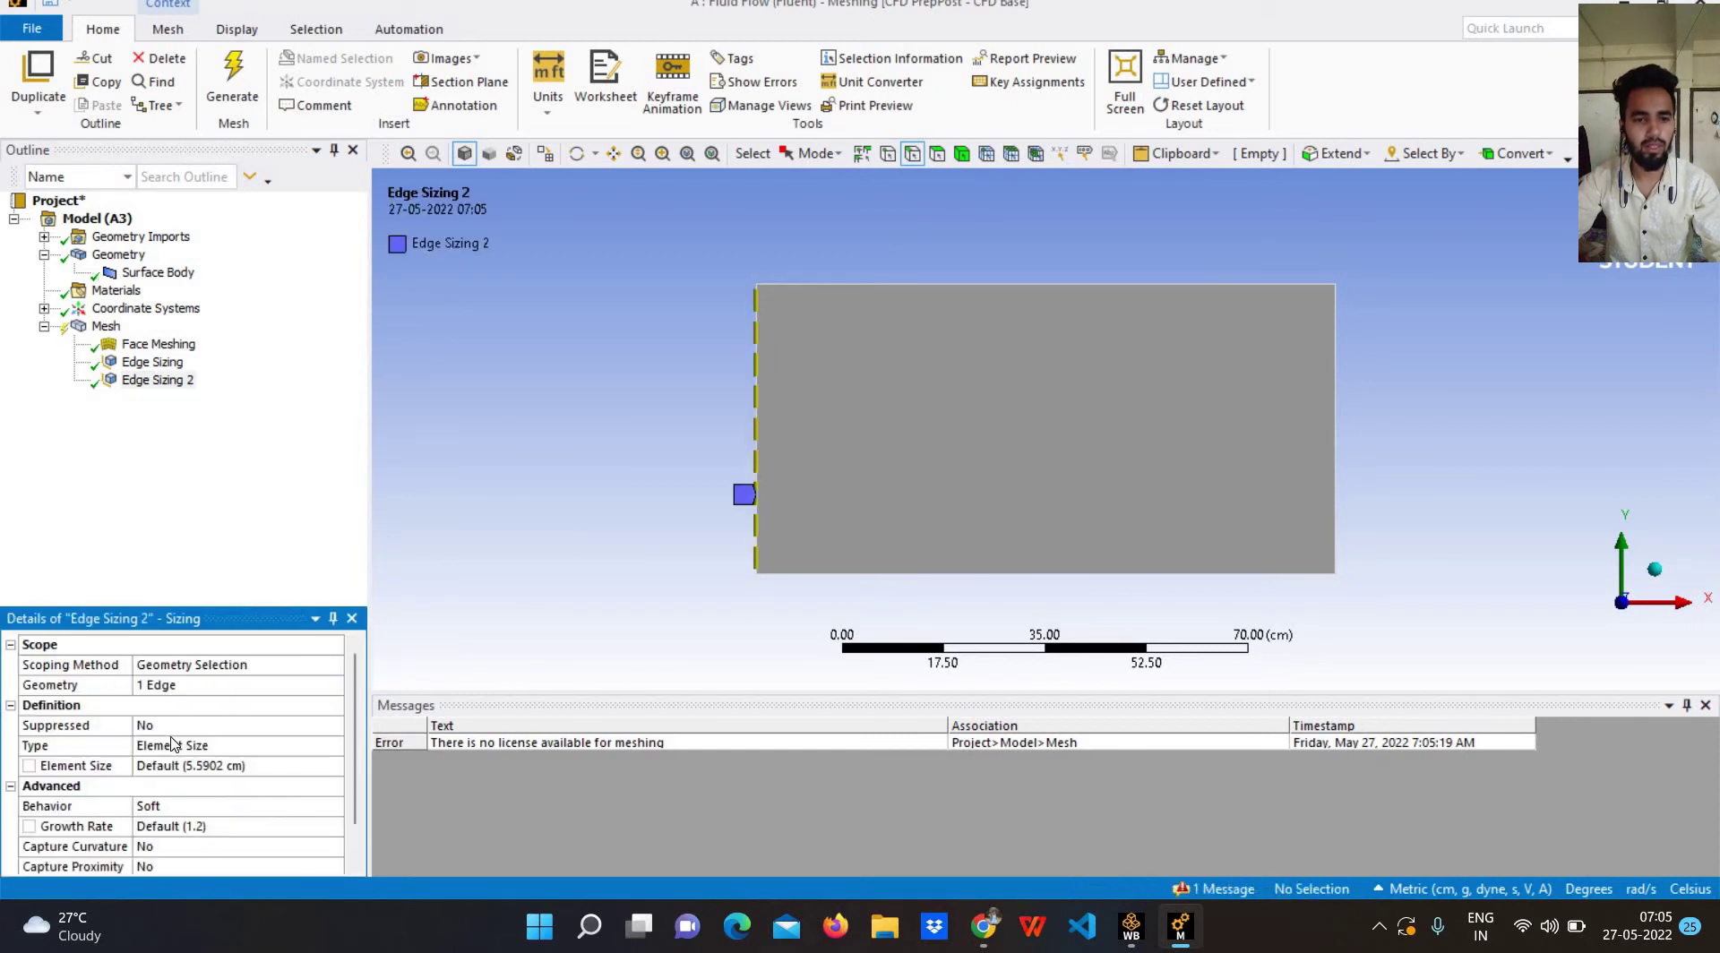
# Define the left edge sizing by Number of Divisions, set to 60, with Hard behavior.
pyautogui.click(337, 754)
pyautogui.click(236, 771)
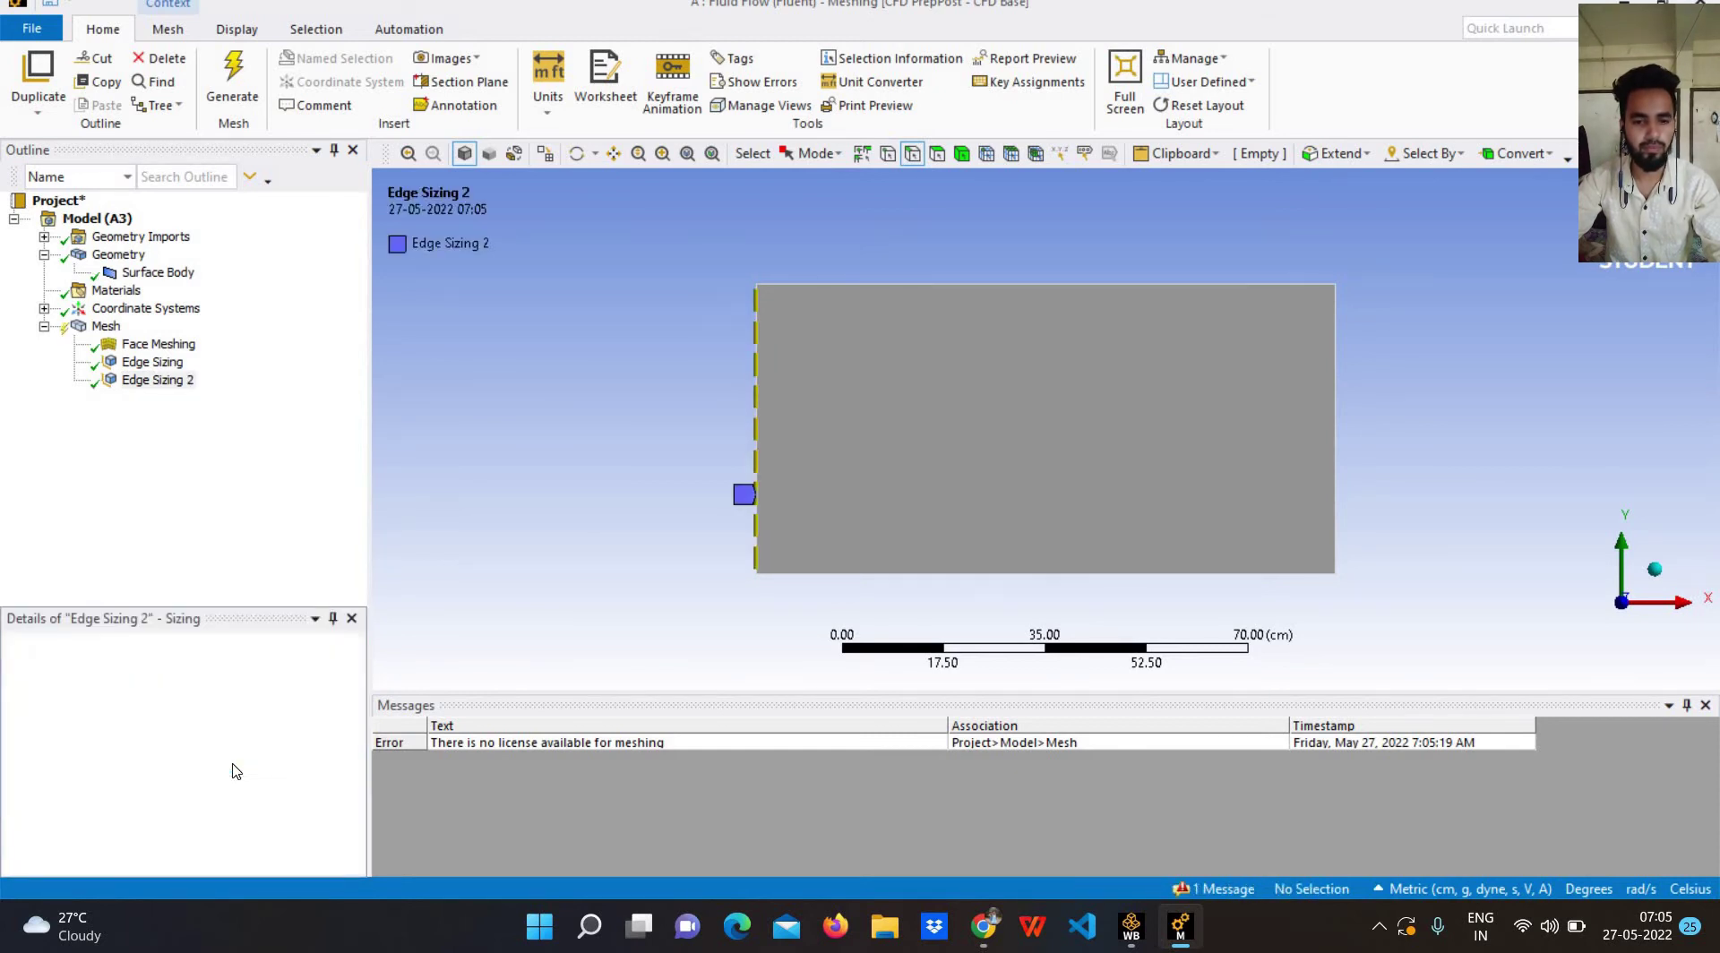
pyautogui.click(240, 768)
pyautogui.write('60')
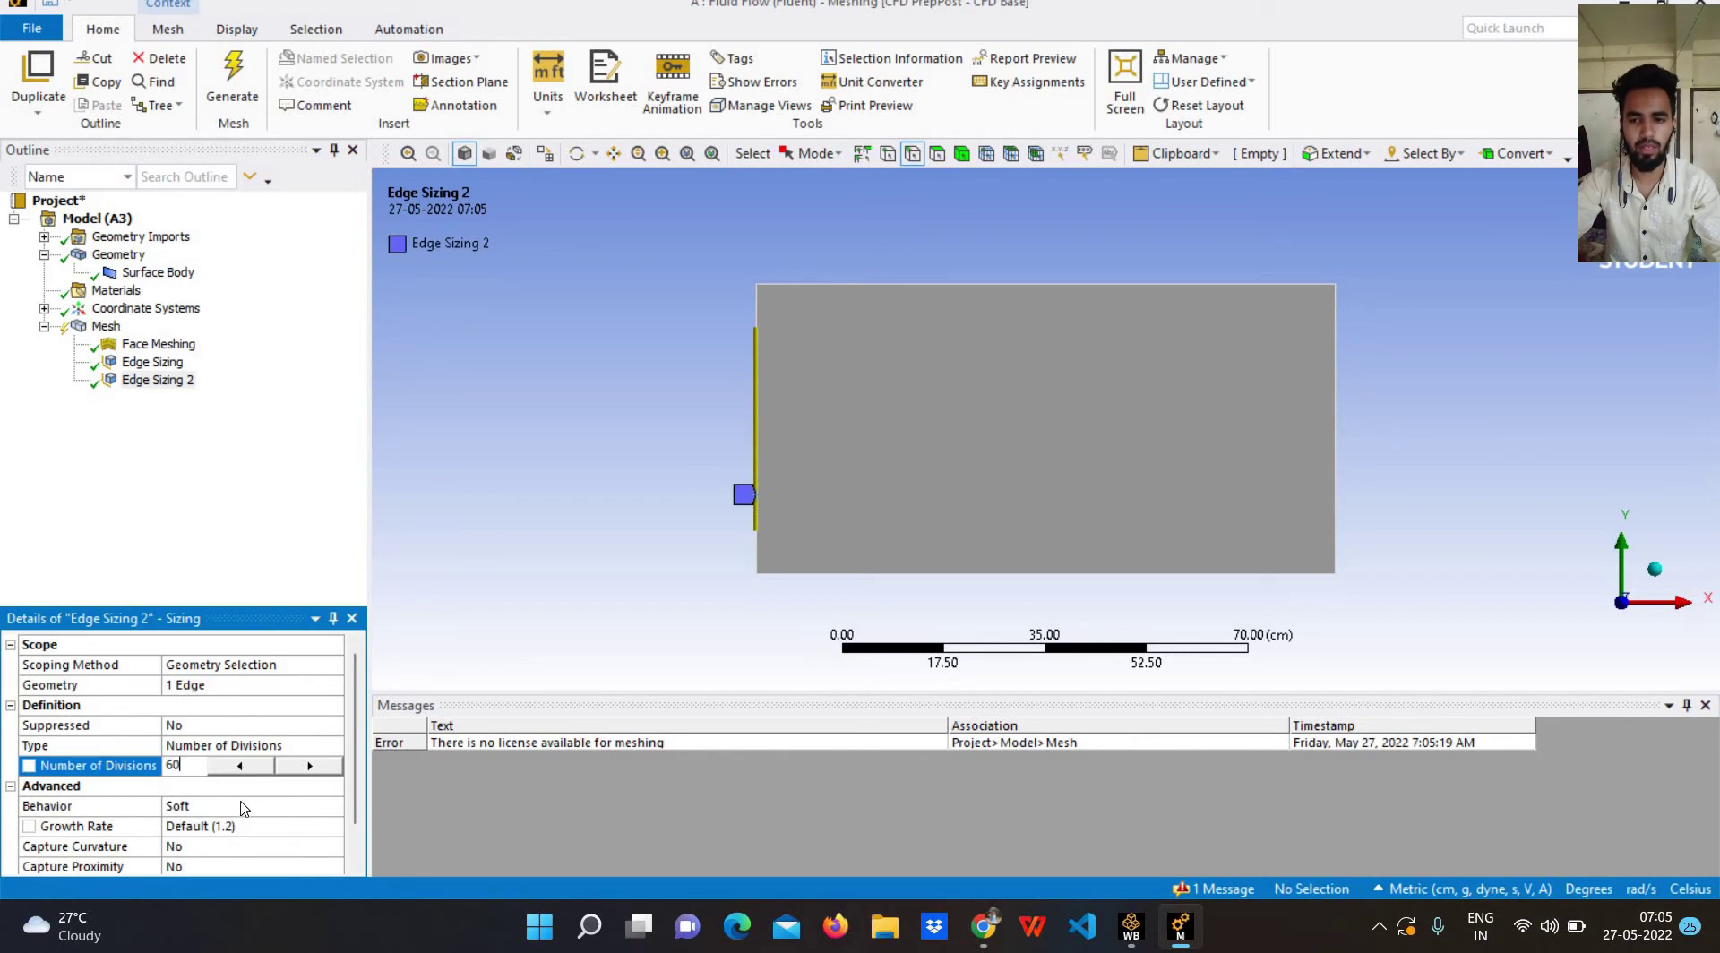
pyautogui.scroll(-1, 321, 774)
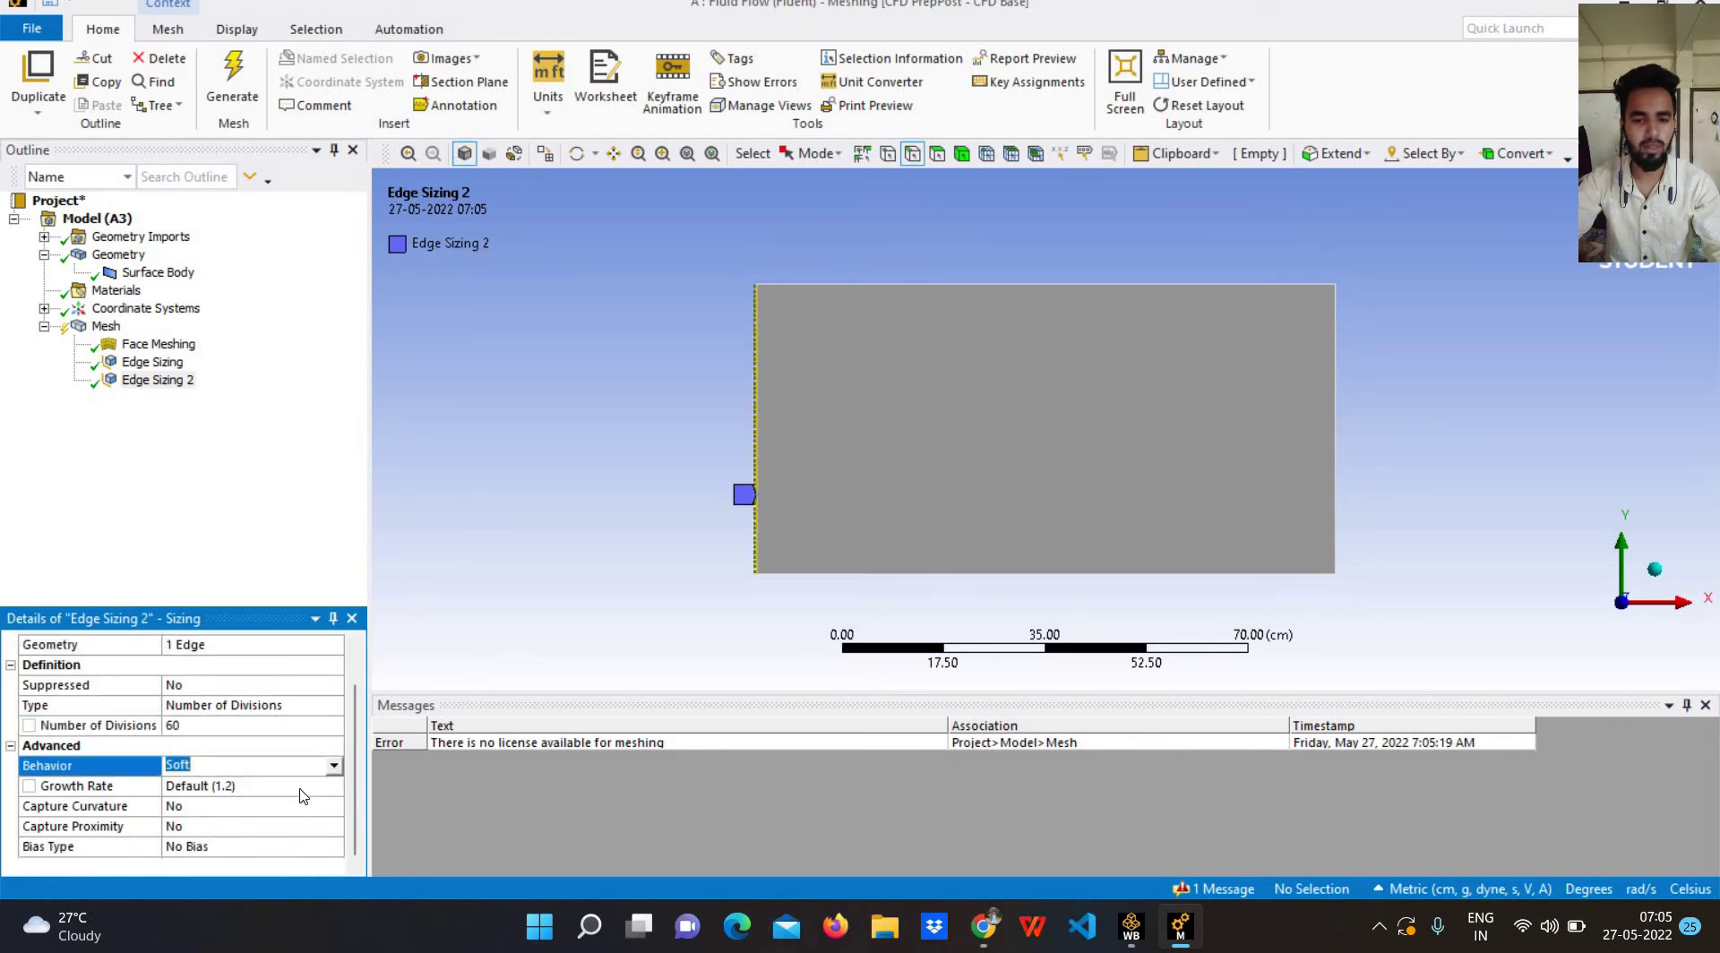
pyautogui.press('Down')
pyautogui.press('Return')
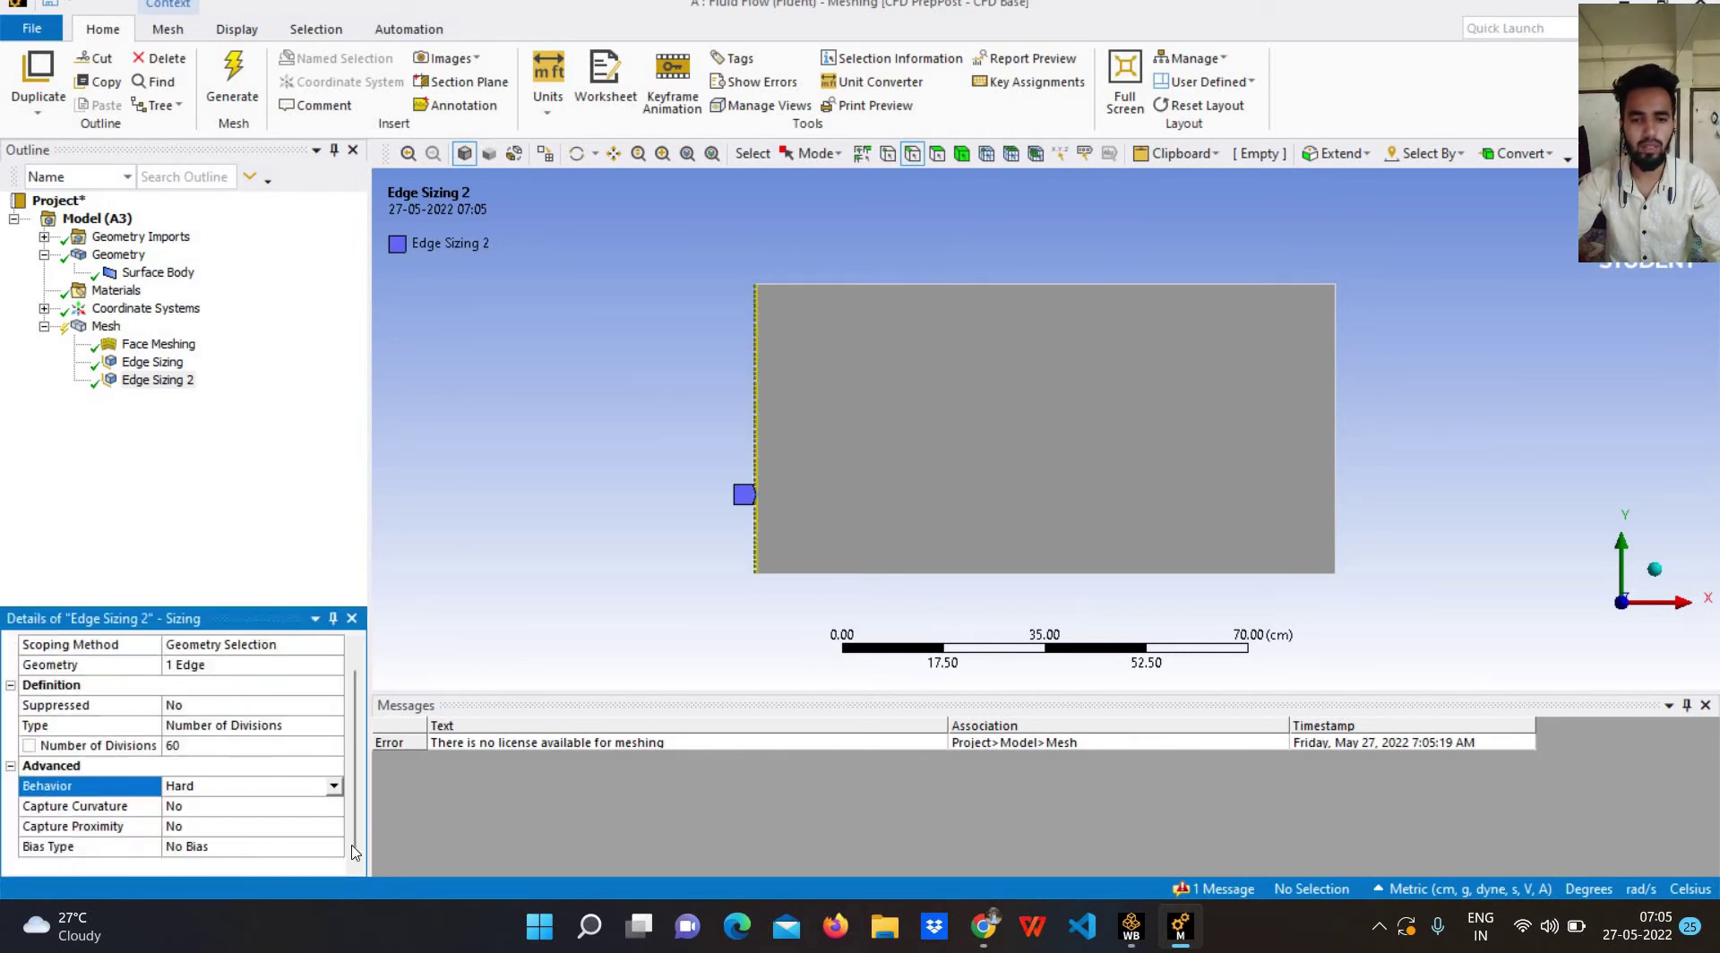
# Give the left edge sizing the long-to-short bias type with a bias factor of 70, and regenerate the mesh.
pyautogui.click(268, 849)
pyautogui.click(294, 856)
pyautogui.click(273, 867)
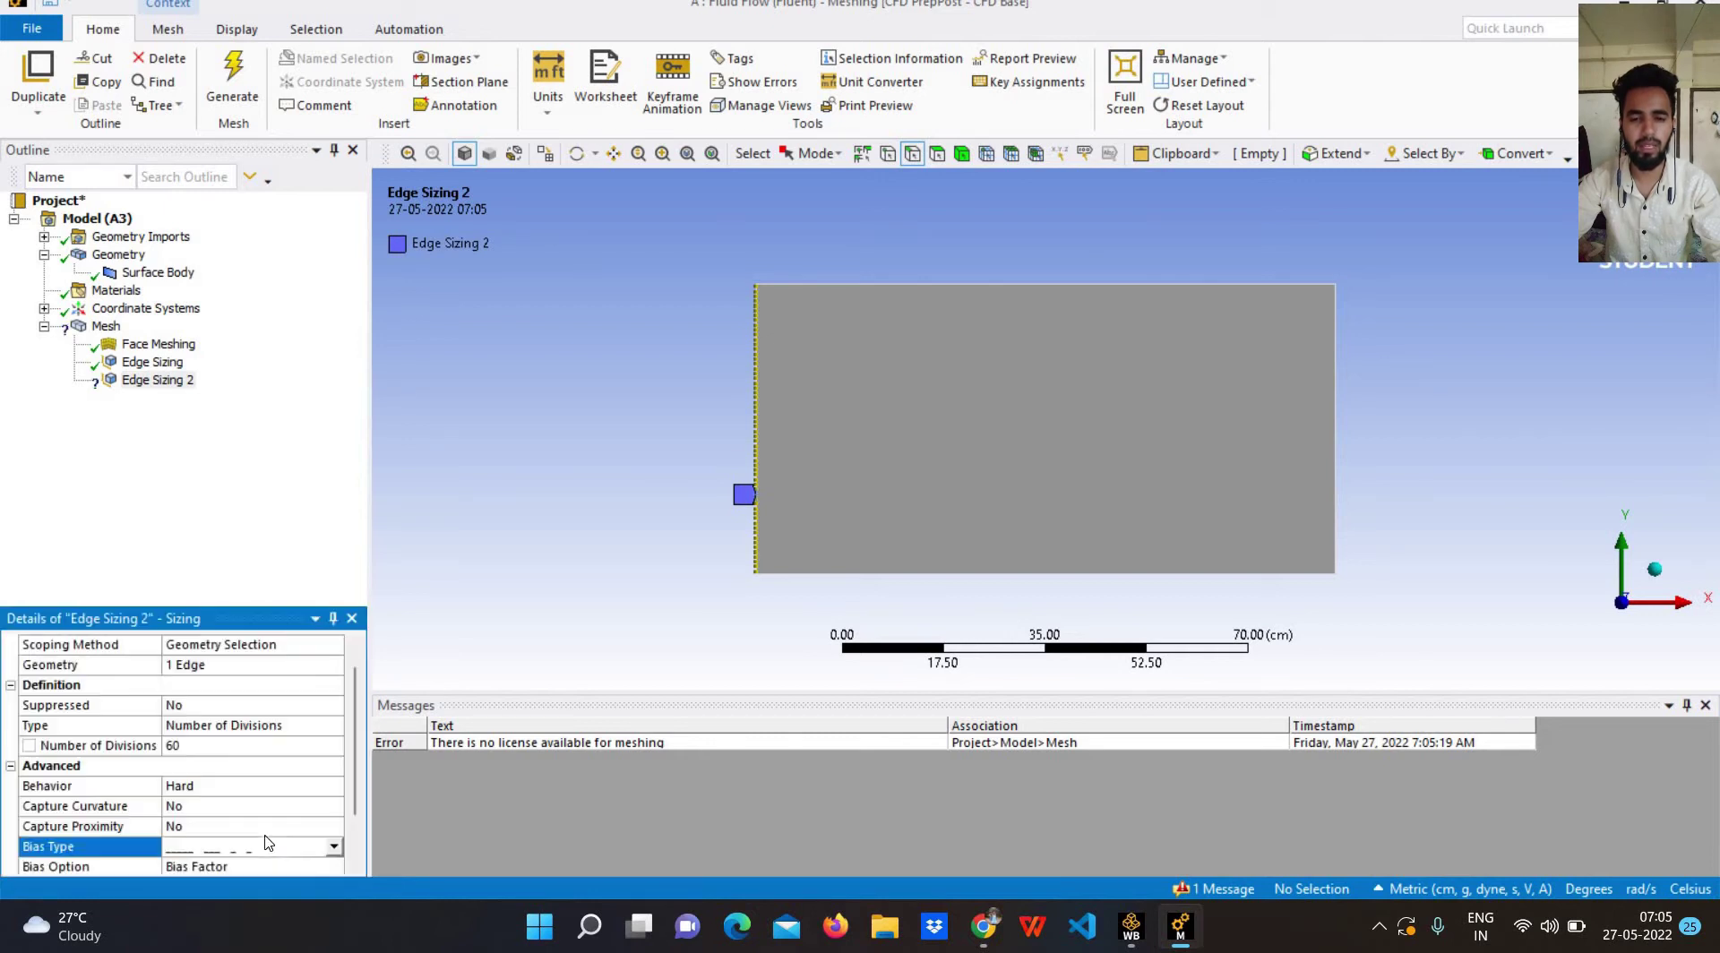
pyautogui.click(265, 828)
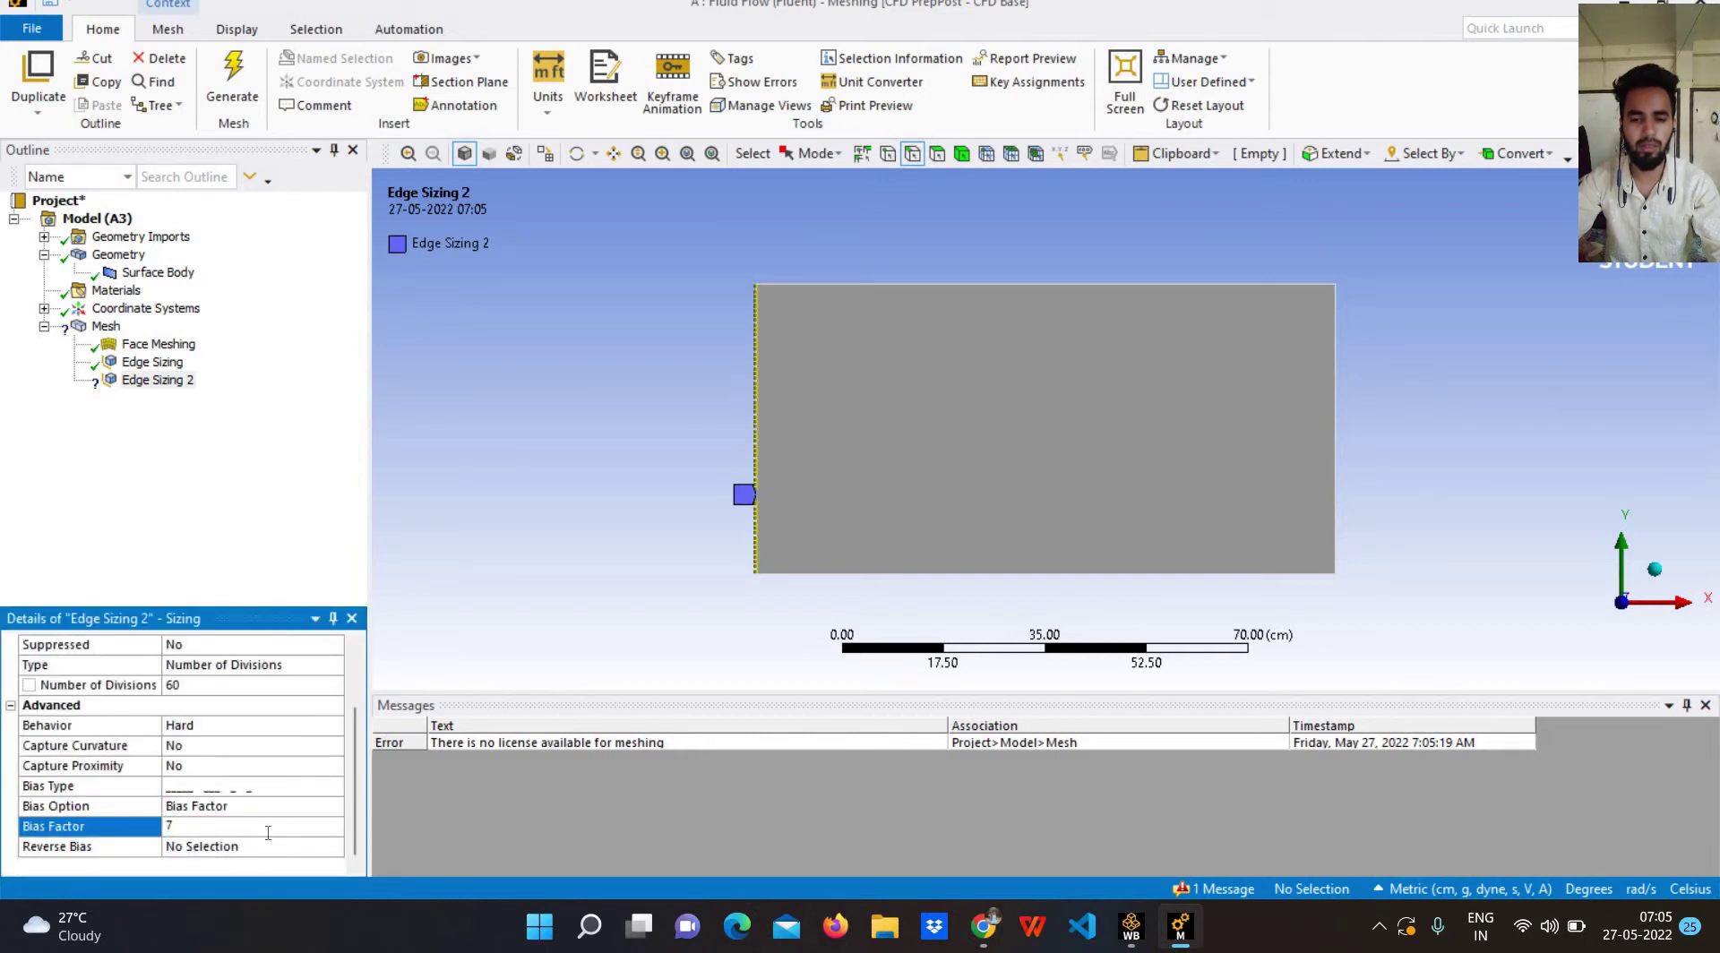
pyautogui.write('70')
pyautogui.click(249, 93)
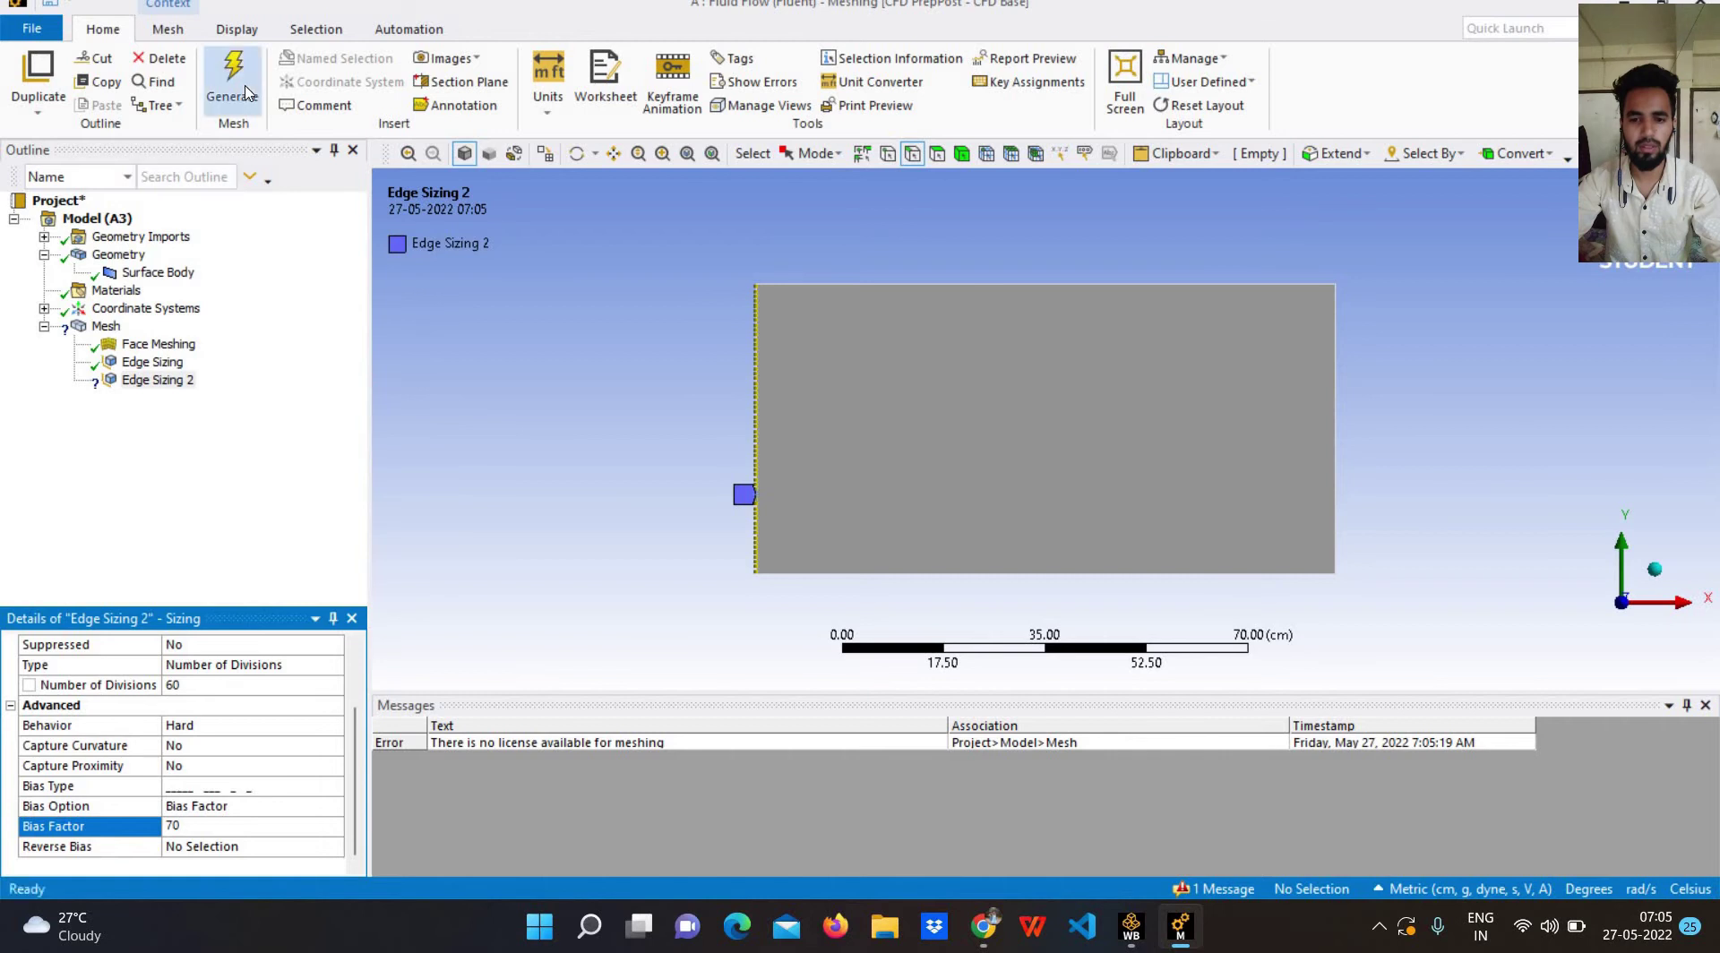
# Insert a third Sizing control on the mesh, scoped to the rectangle's right edge.
pyautogui.rightClick(99, 328)
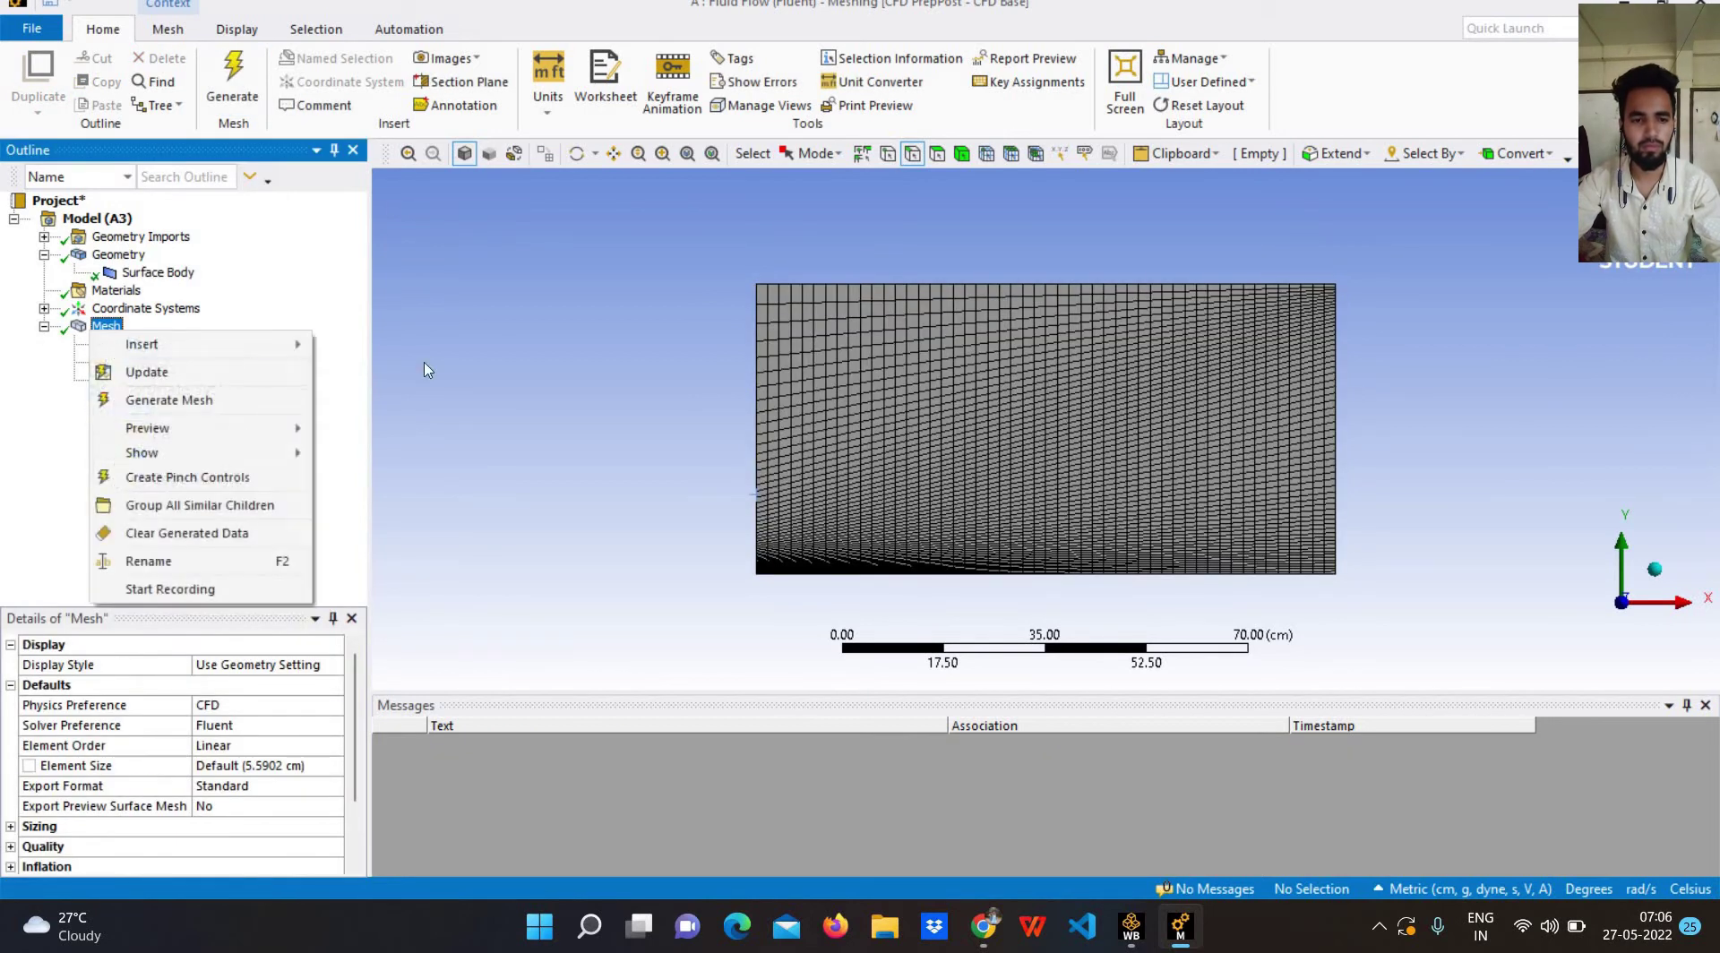
pyautogui.moveTo(269, 344)
pyautogui.click(359, 374)
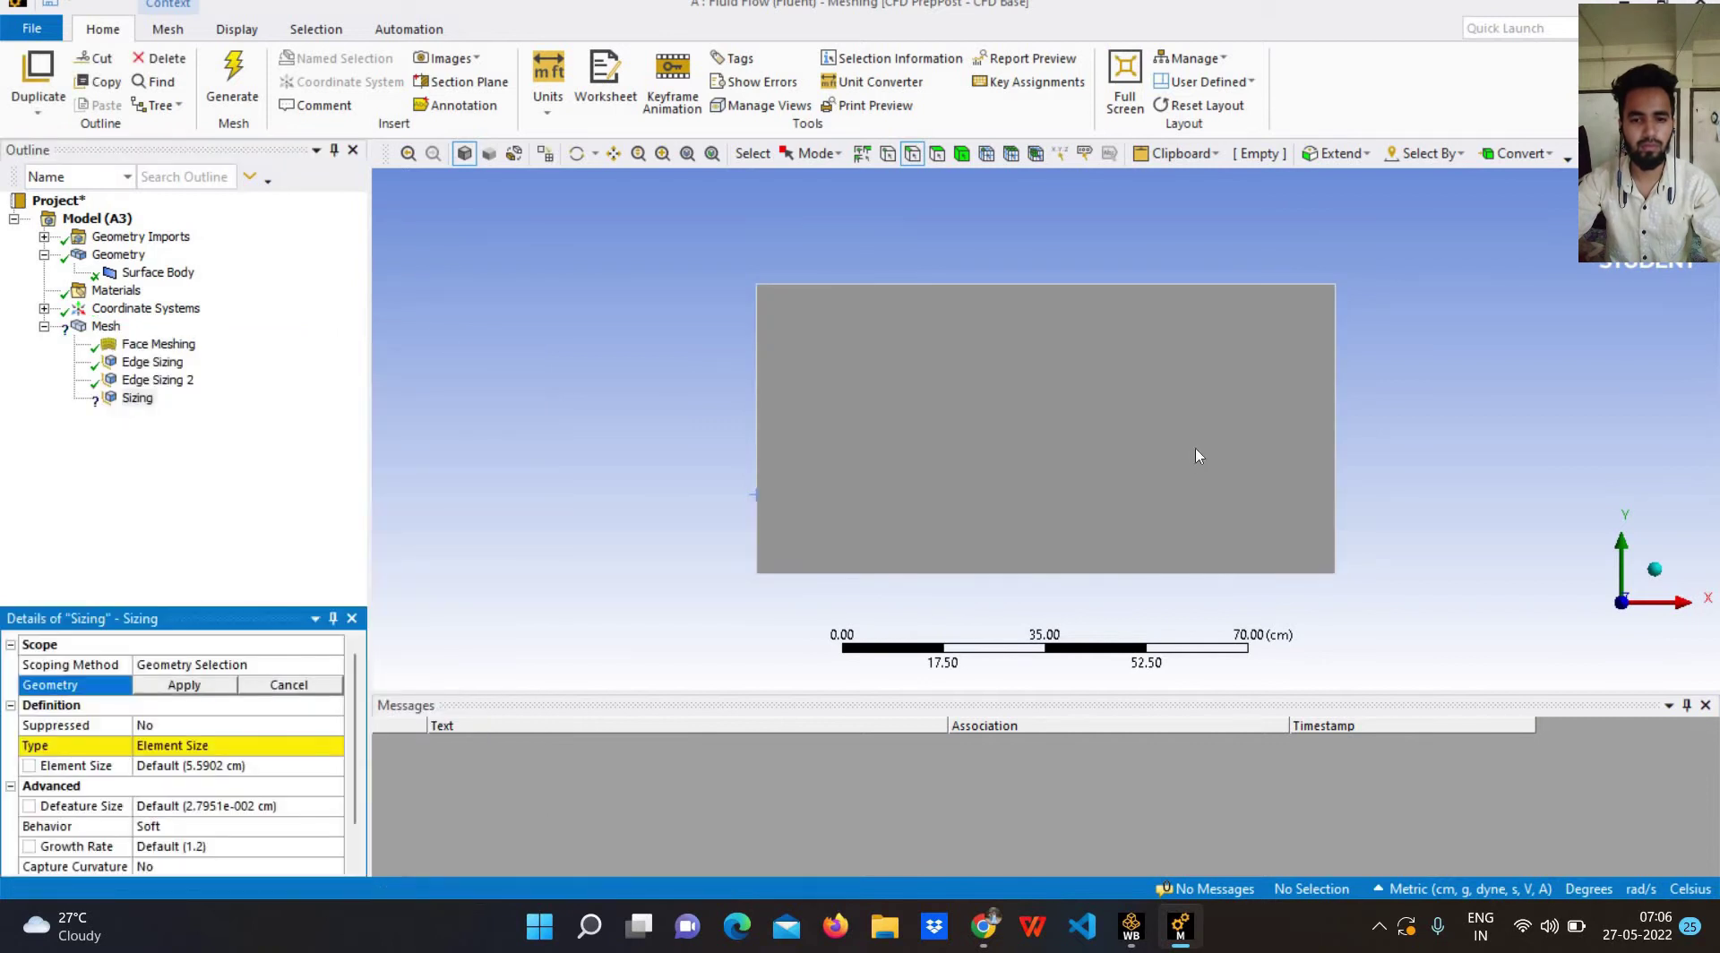
pyautogui.click(1375, 431)
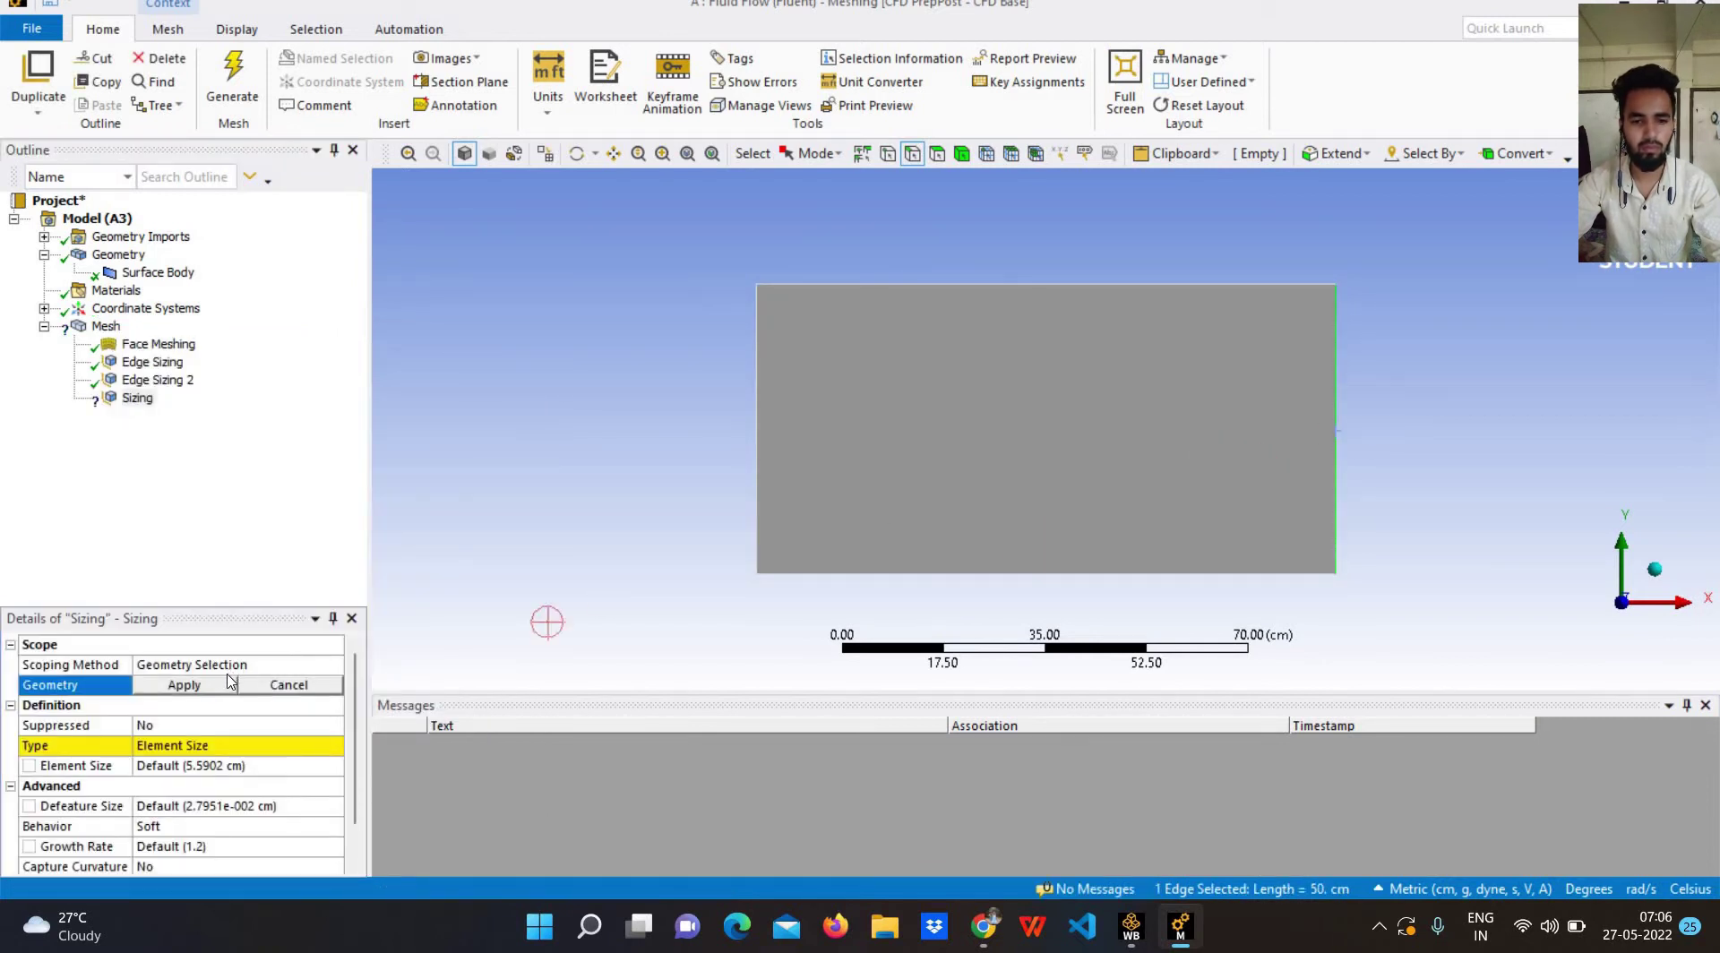
# Define the right edge sizing by Number of Divisions, set to 60, with Hard behavior.
pyautogui.click(331, 753)
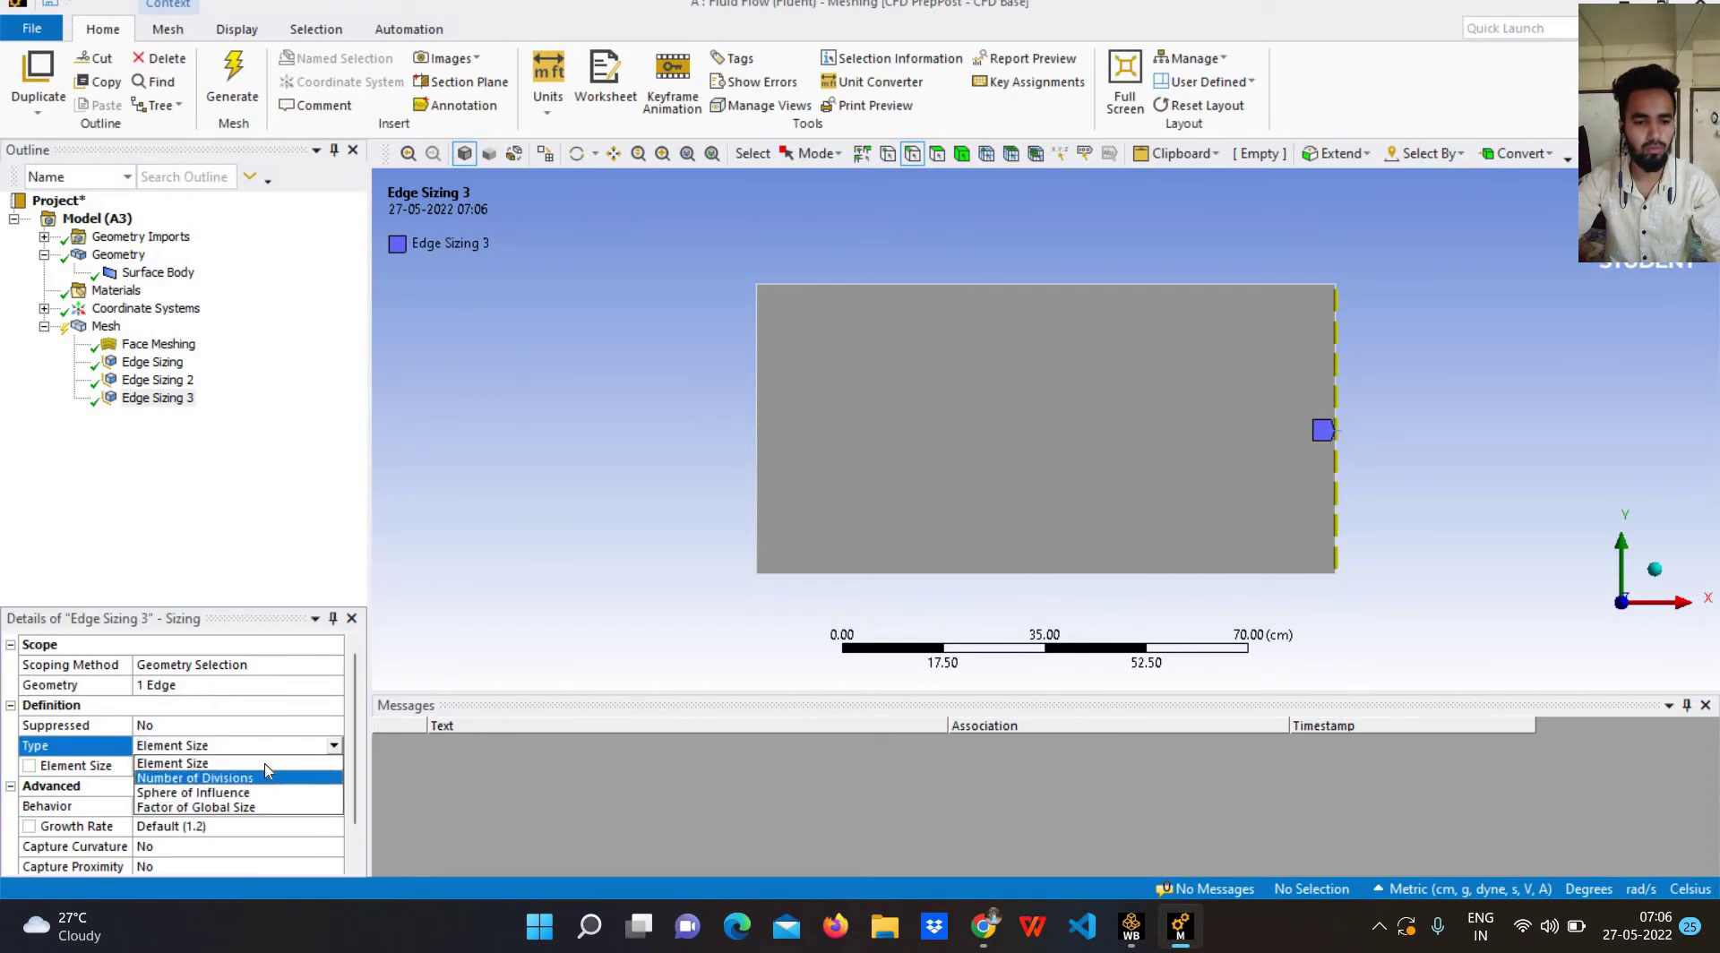
pyautogui.click(267, 776)
pyautogui.click(267, 771)
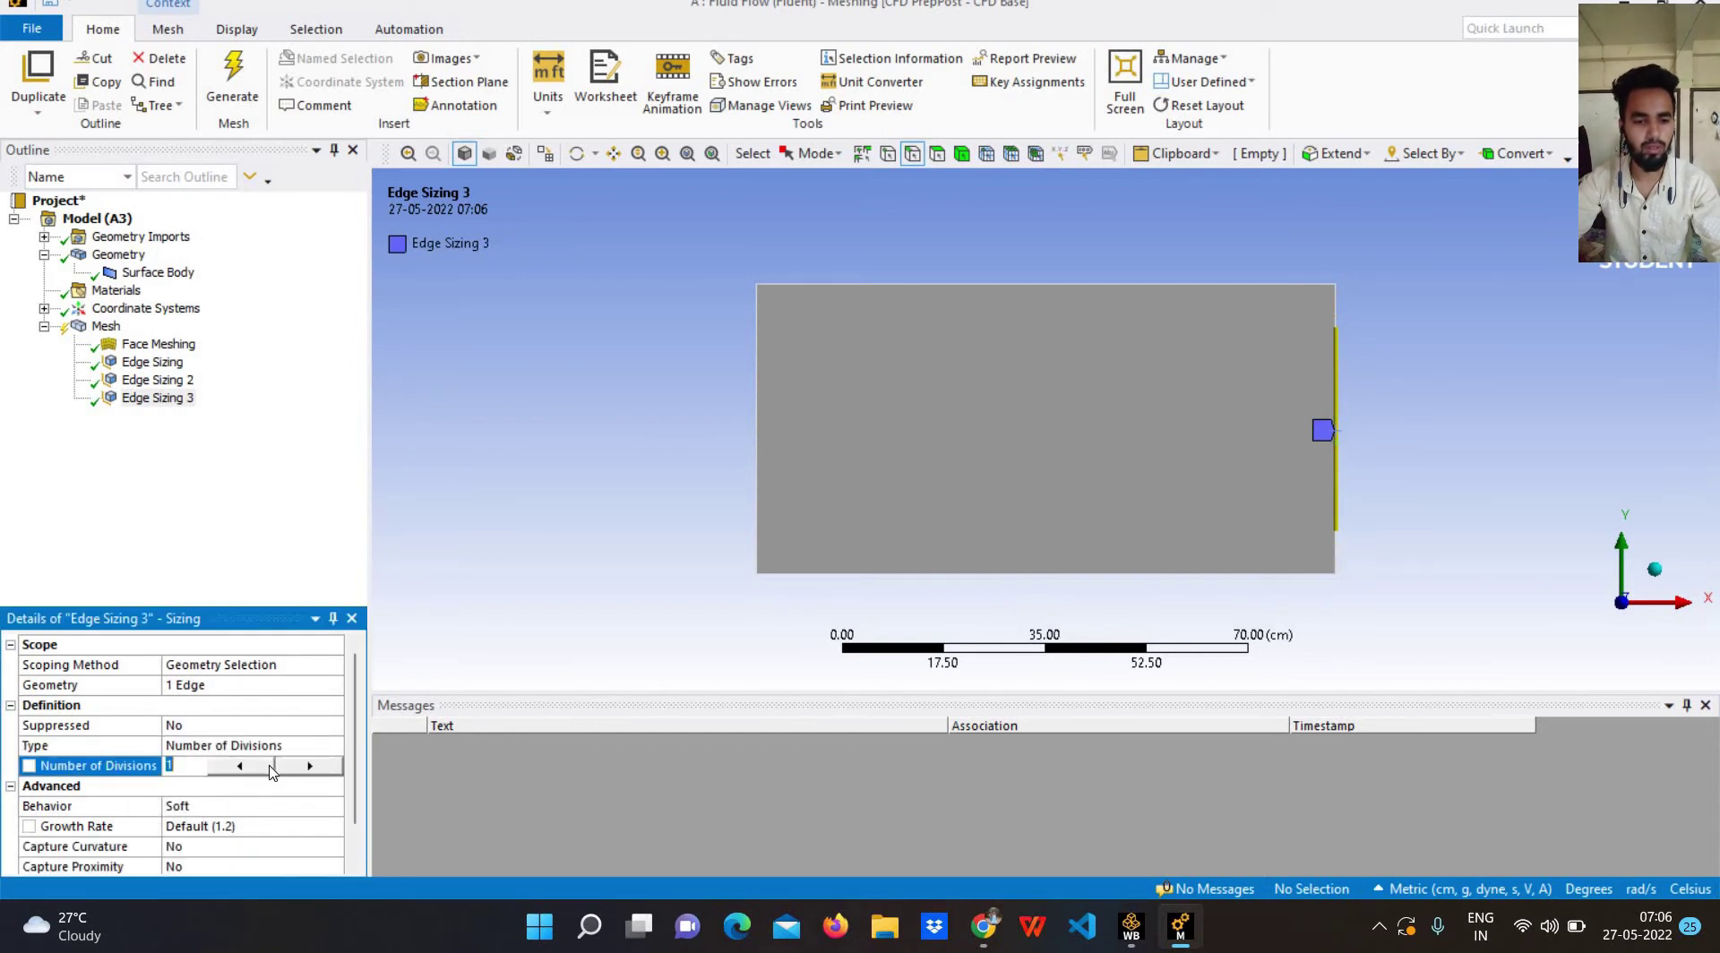
pyautogui.write('60')
pyautogui.click(339, 807)
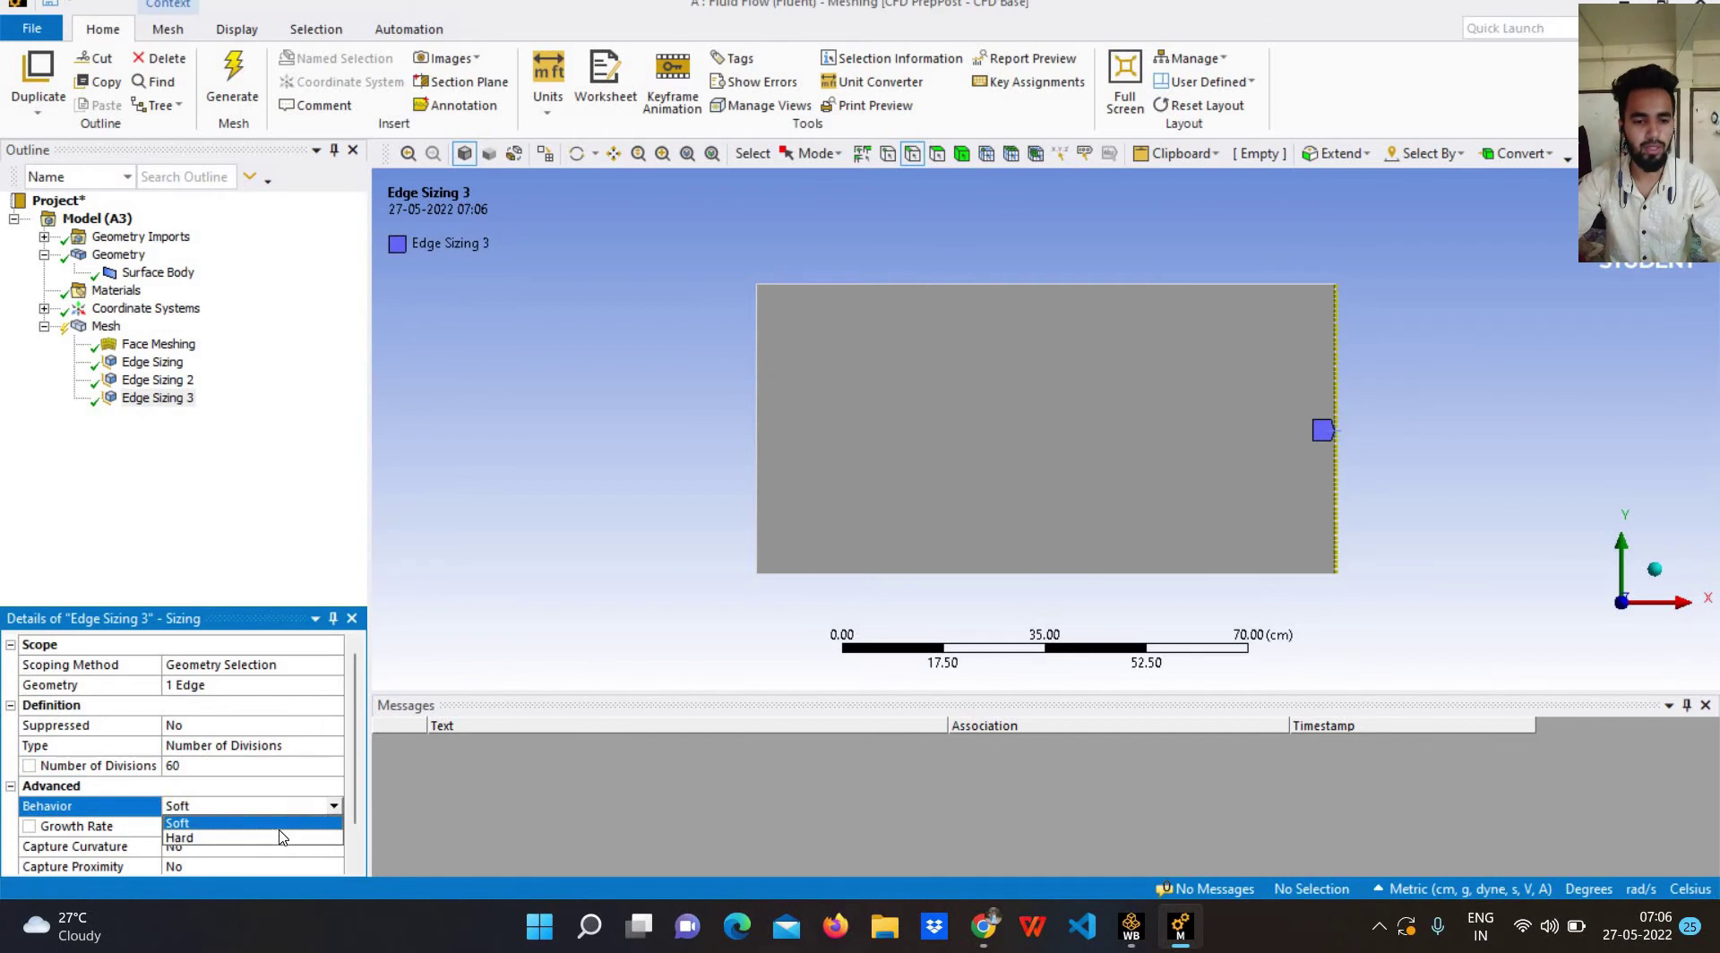
pyautogui.click(276, 841)
# Give the right edge sizing the long-to-short bias type with a bias factor of 70.
pyautogui.click(342, 851)
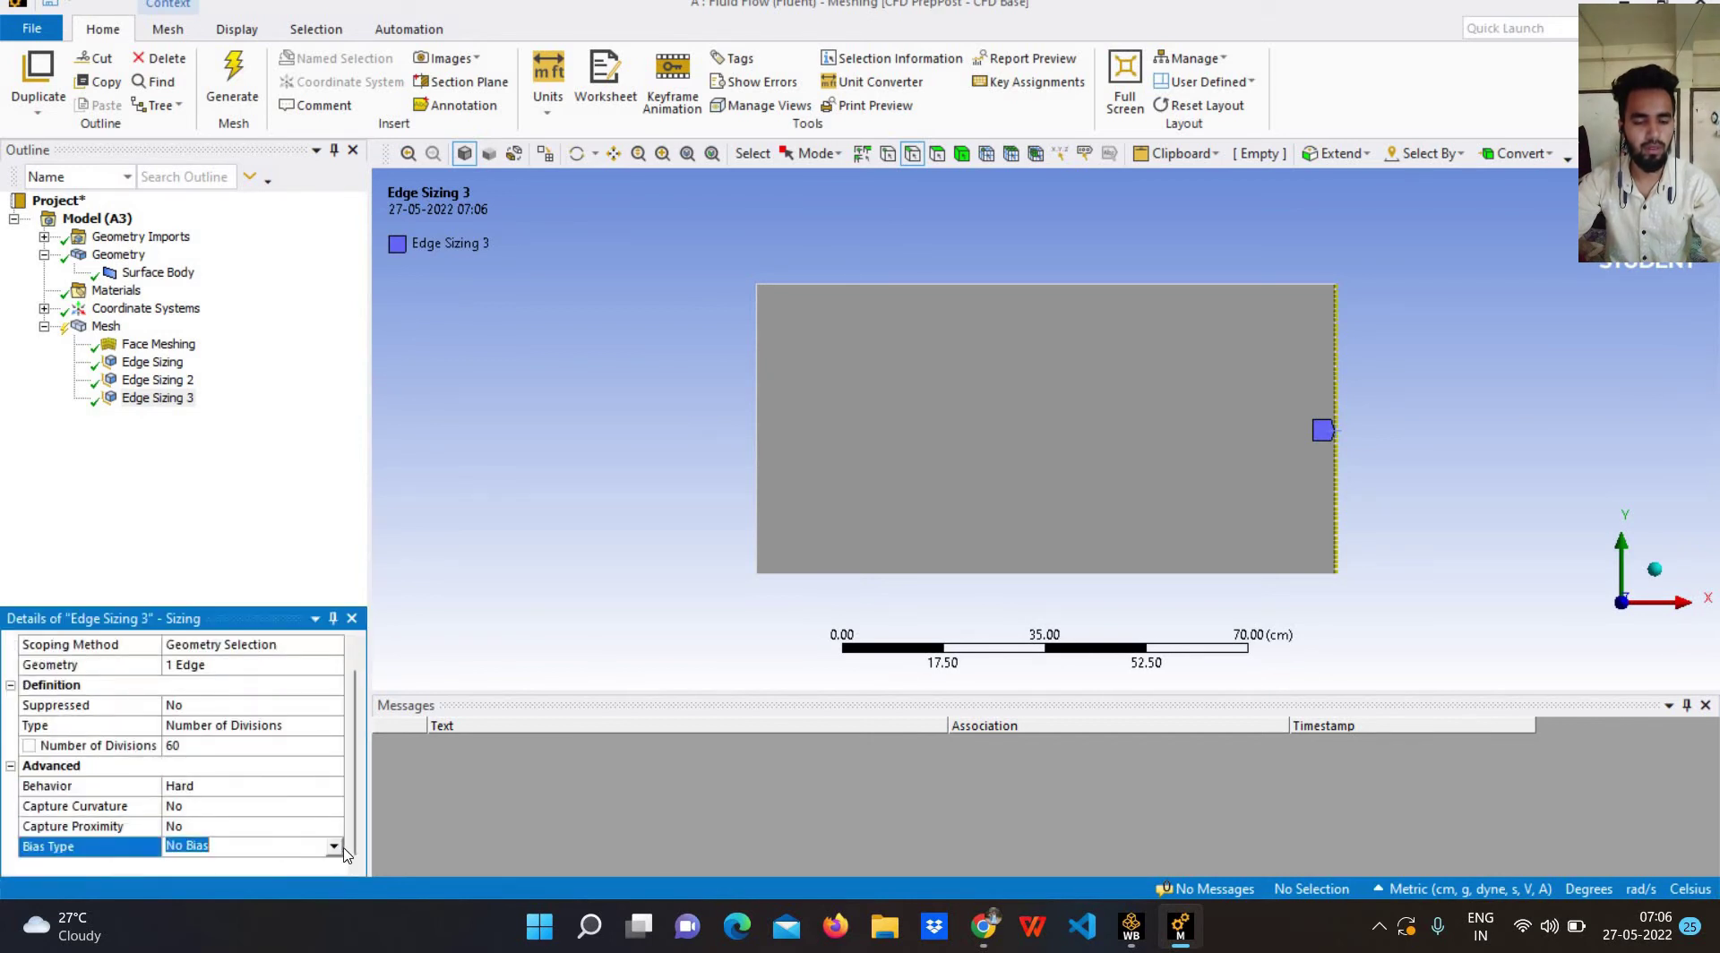
pyautogui.click(278, 847)
pyautogui.click(273, 871)
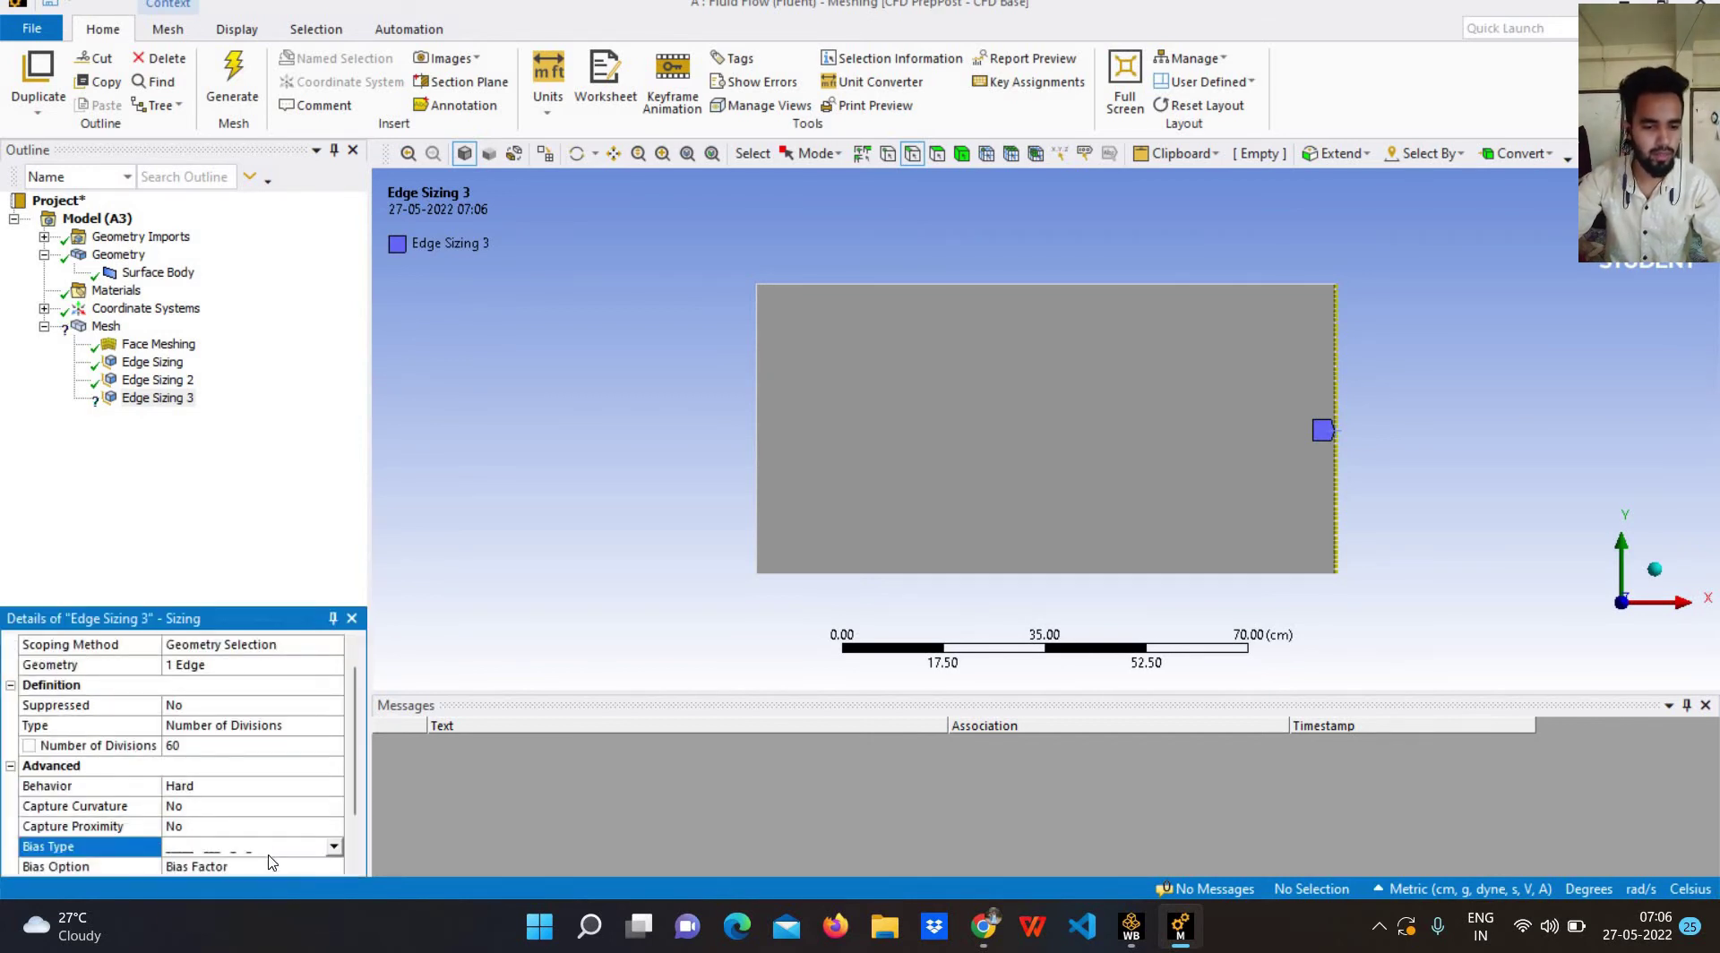
pyautogui.click(272, 828)
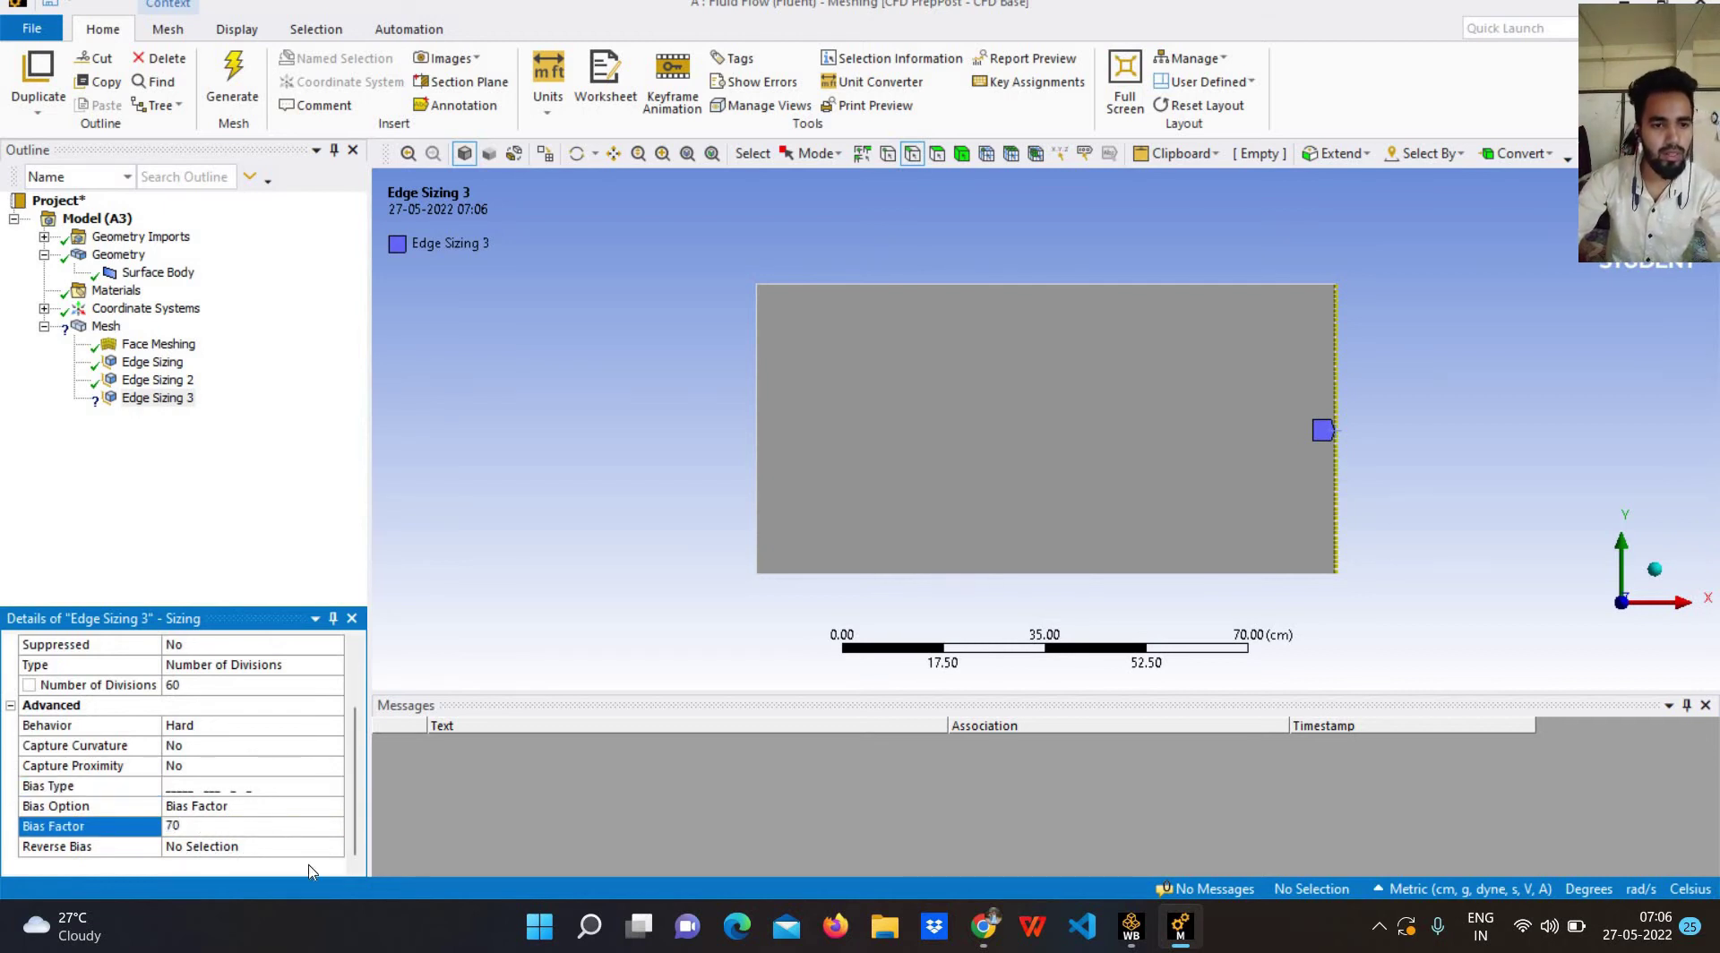
# Reverse the bias on the rectangle's right edge and regenerate the mesh.
pyautogui.click(300, 847)
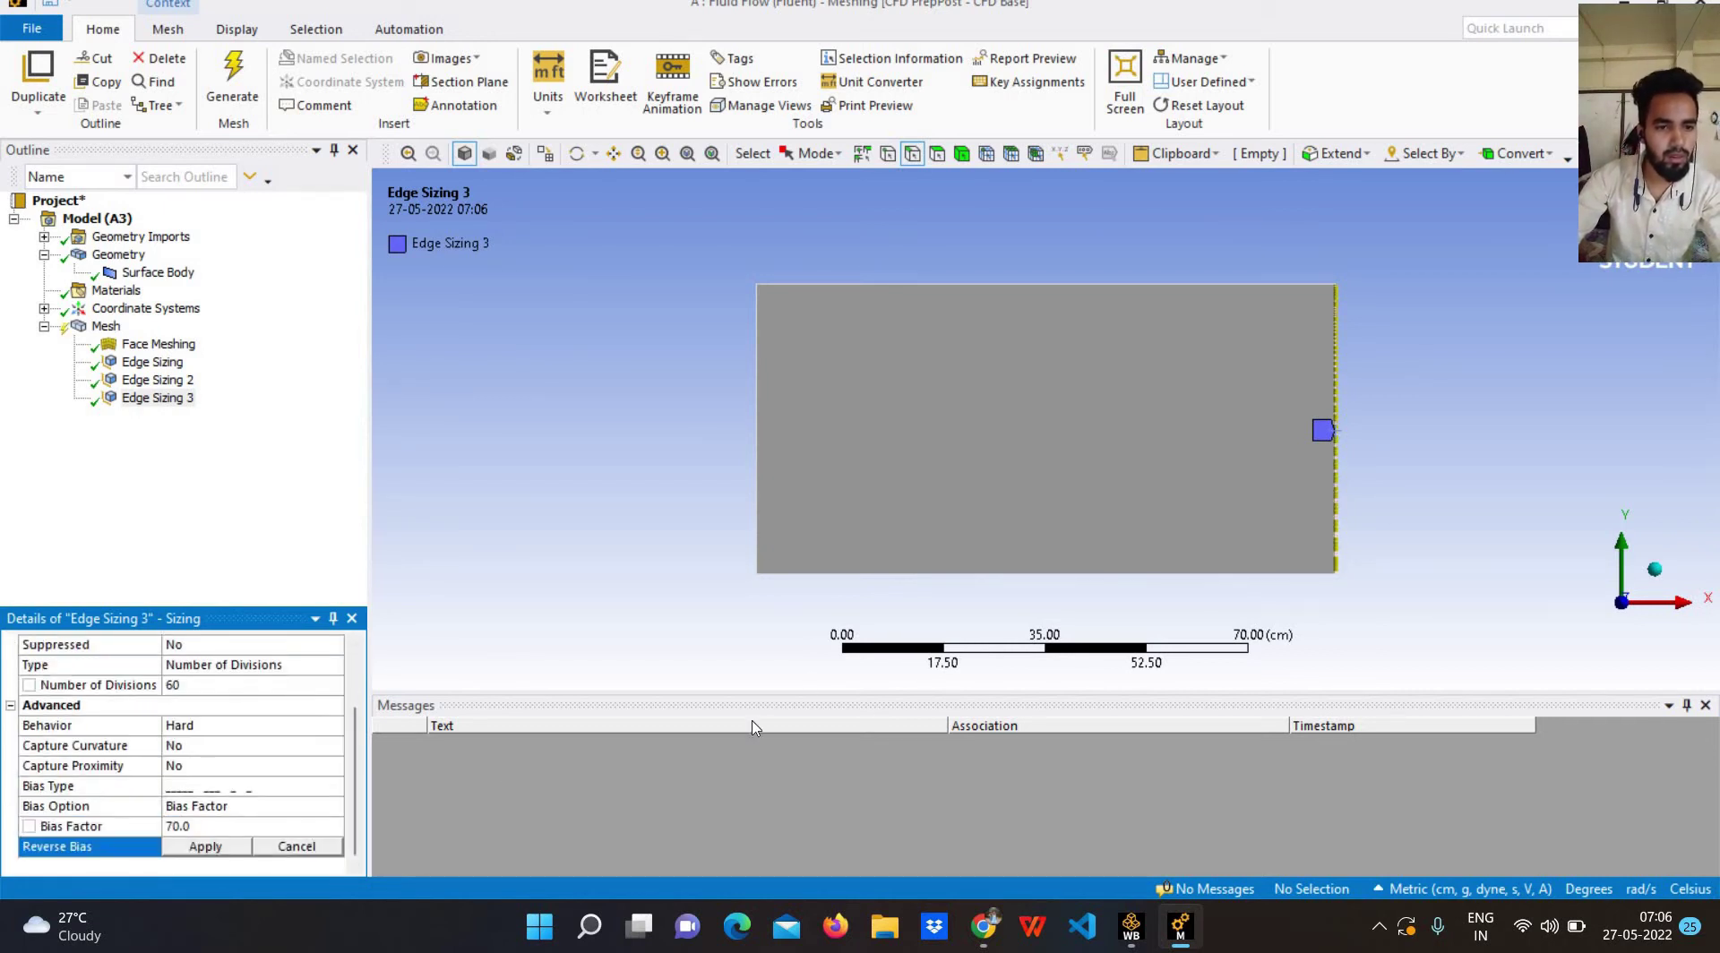
pyautogui.click(1335, 488)
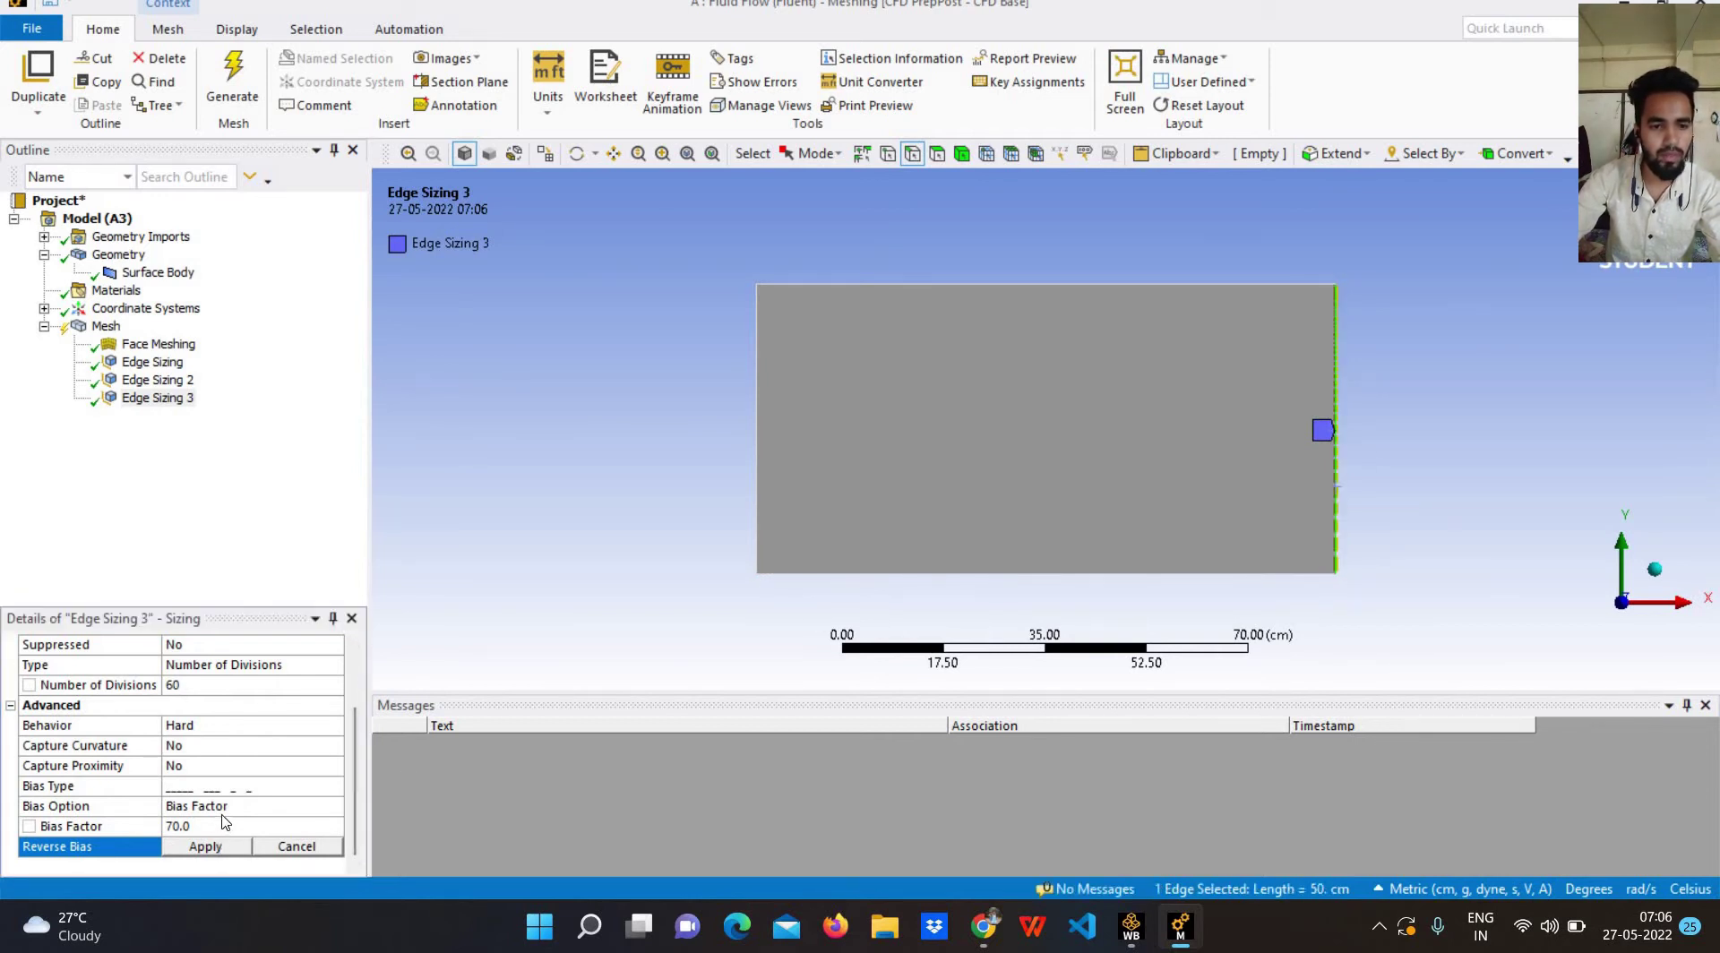
pyautogui.click(205, 847)
pyautogui.click(232, 85)
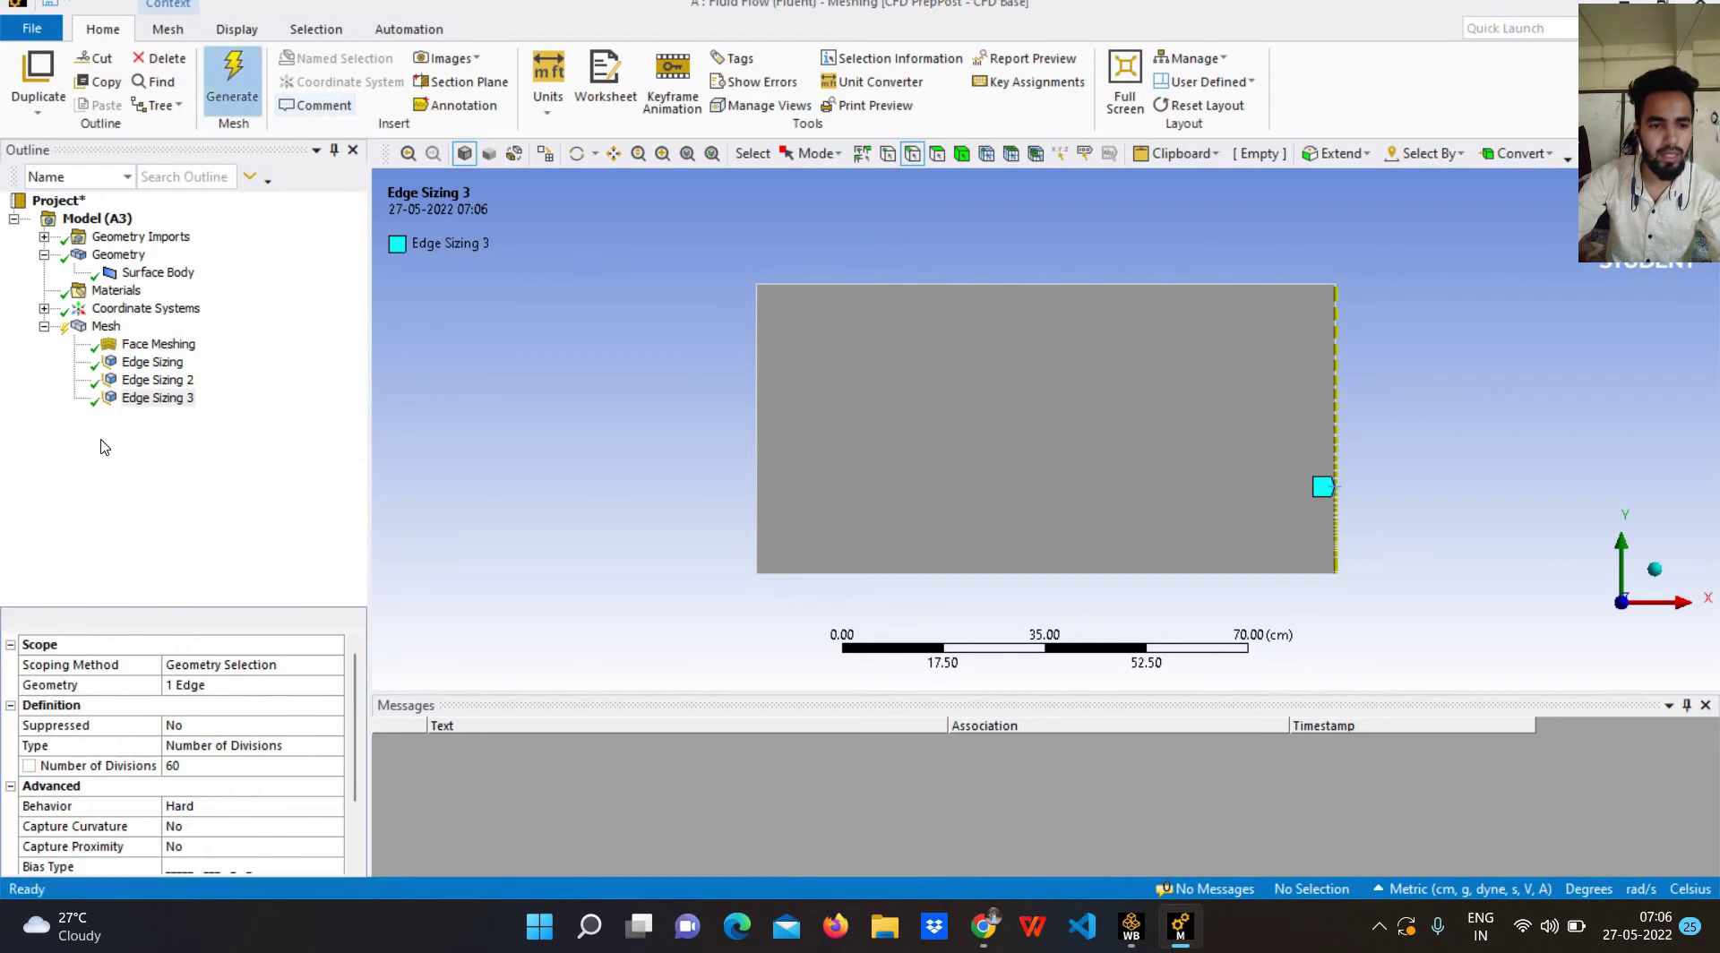
# Create a named selection called "aIR FLOW" from the rectangle's face.
pyautogui.click(938, 157)
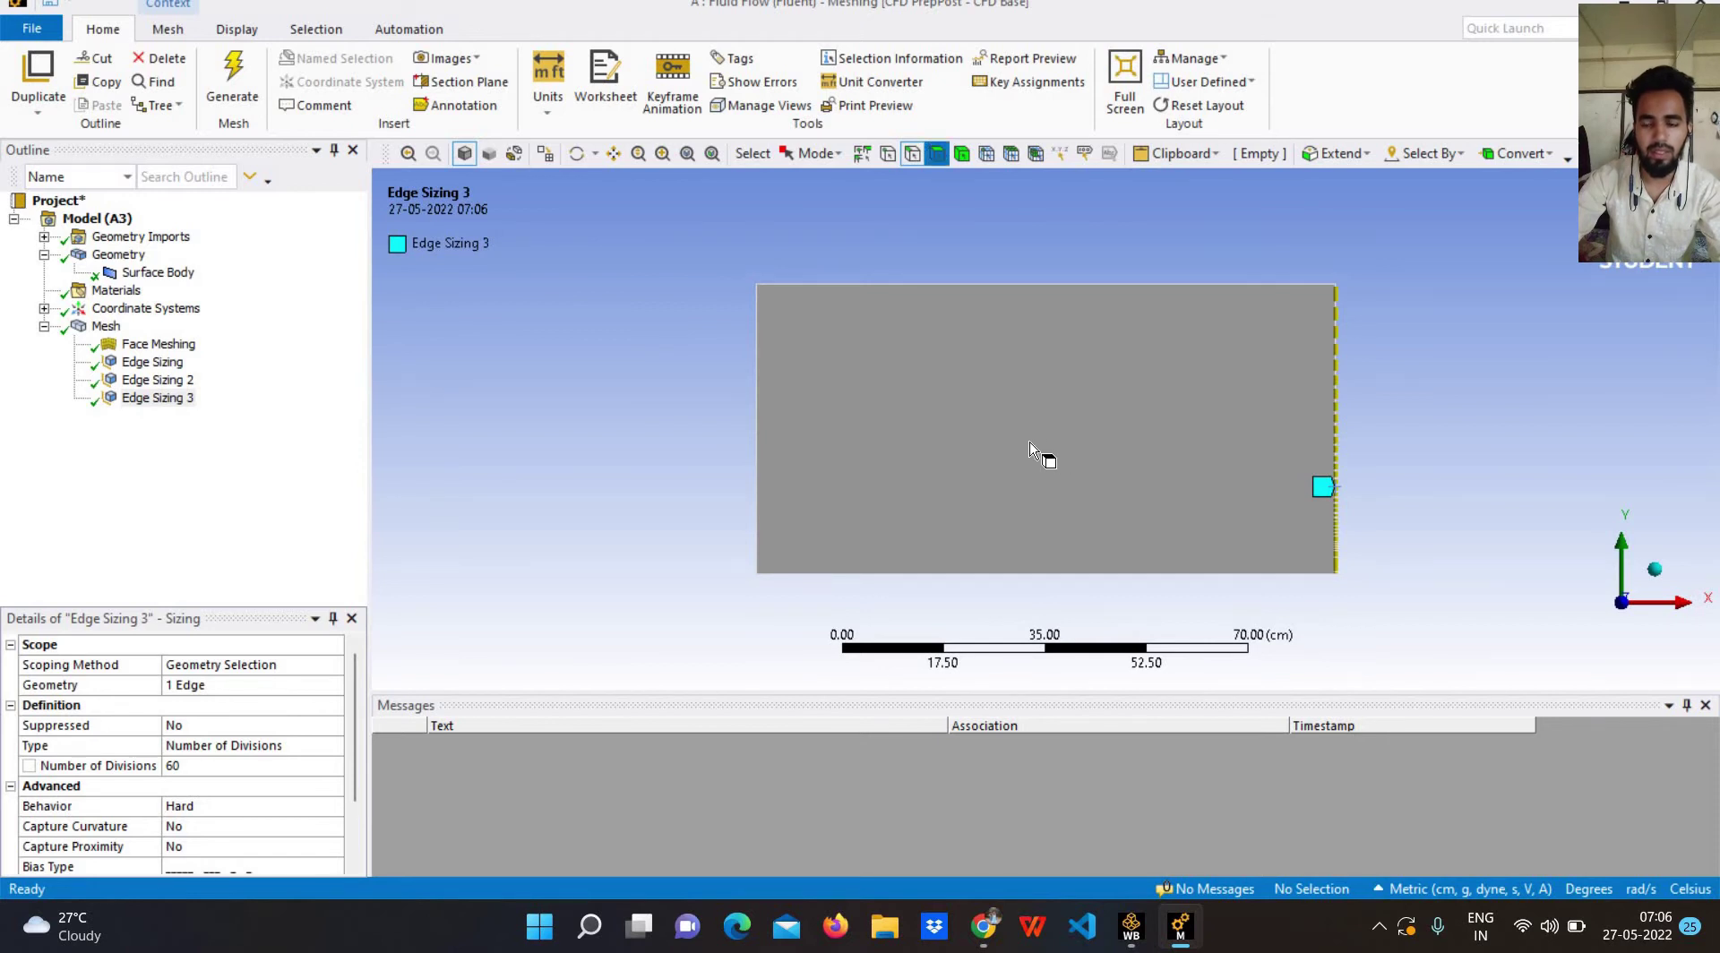
pyautogui.click(948, 511)
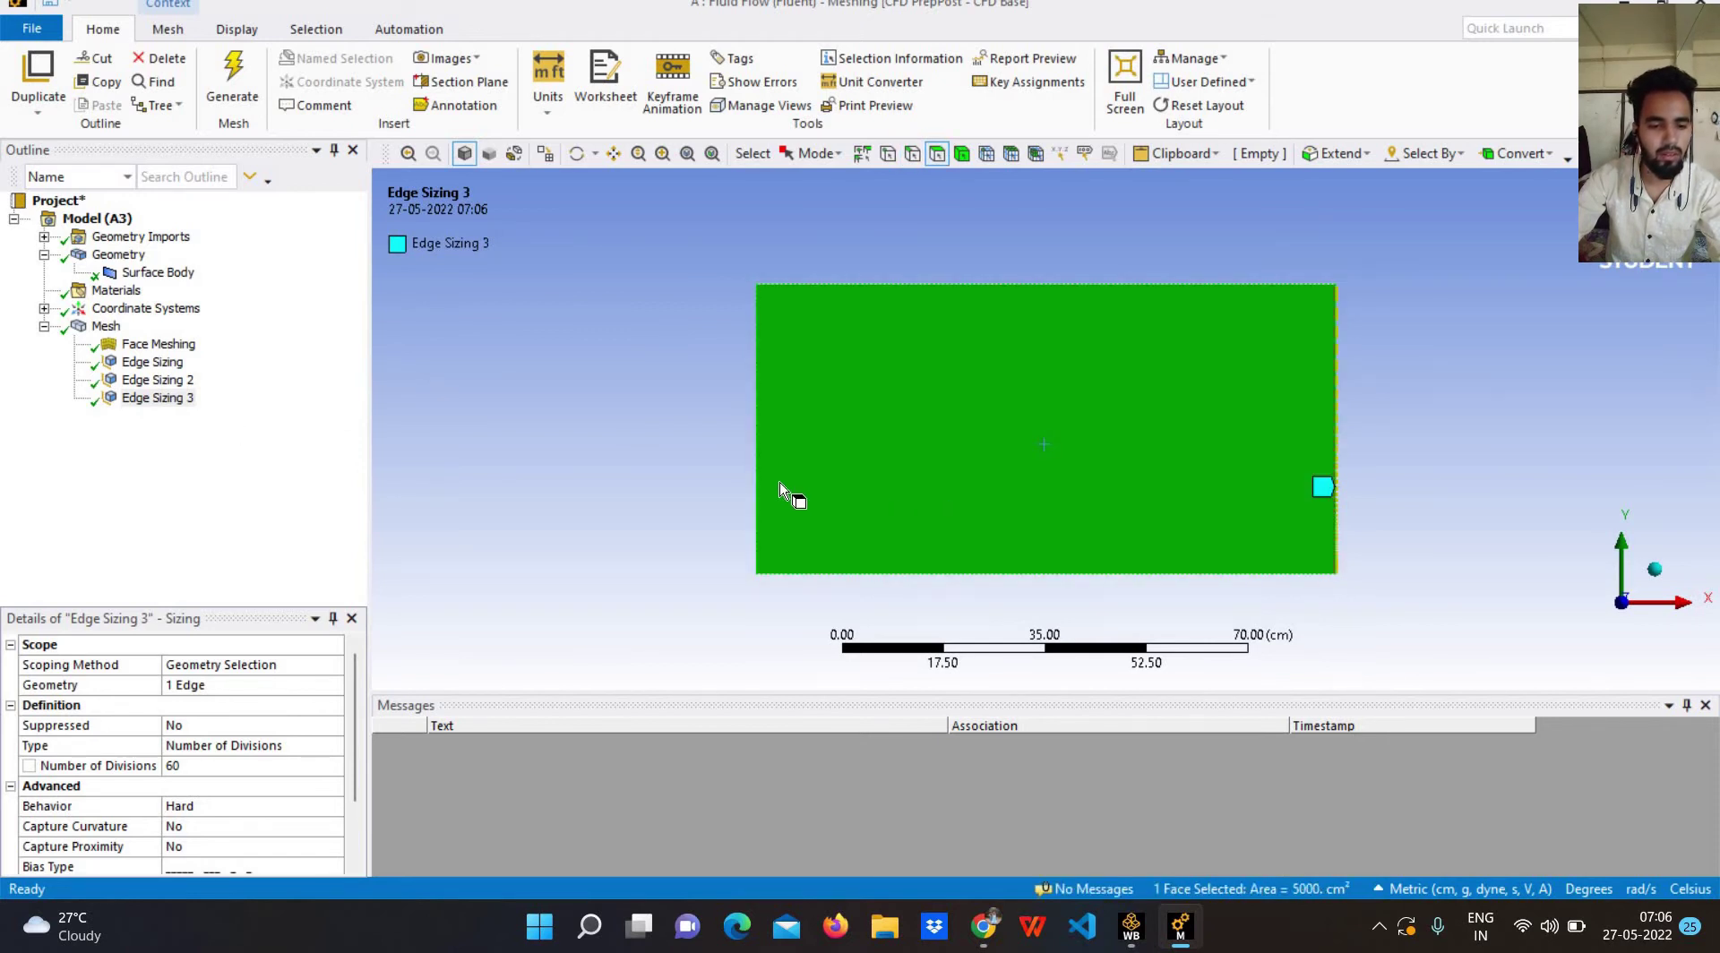
pyautogui.rightClick(927, 453)
pyautogui.click(983, 471)
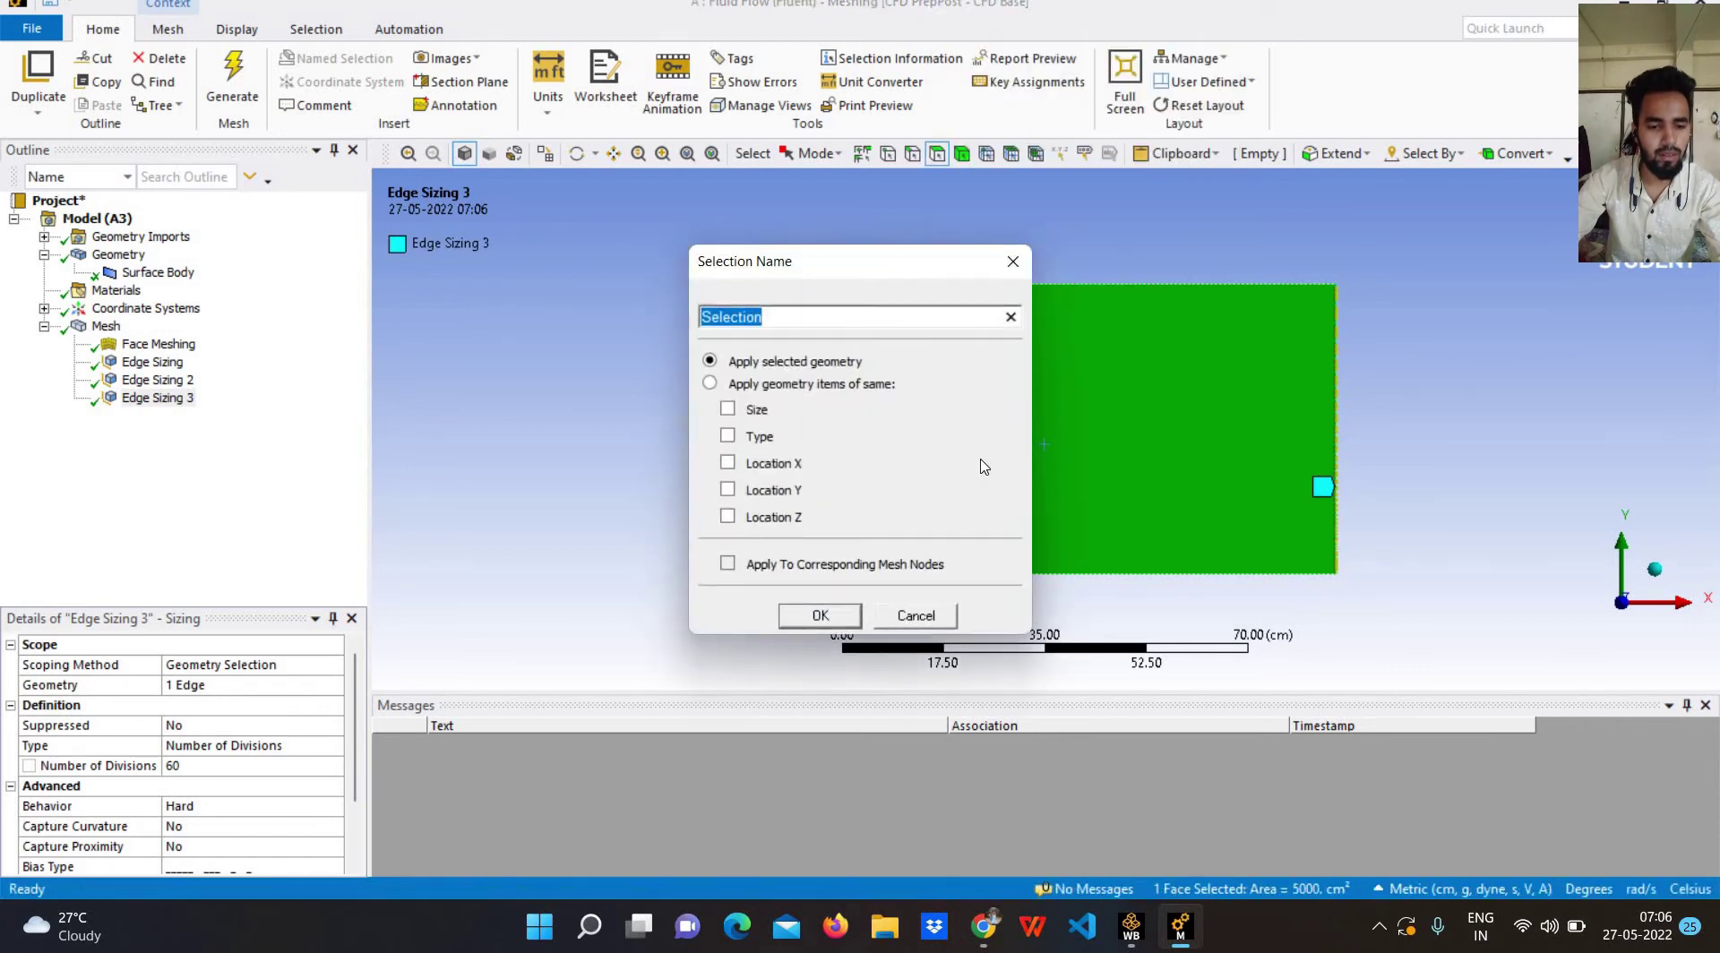
pyautogui.press('capslock')
pyautogui.write('aIR FLOW')
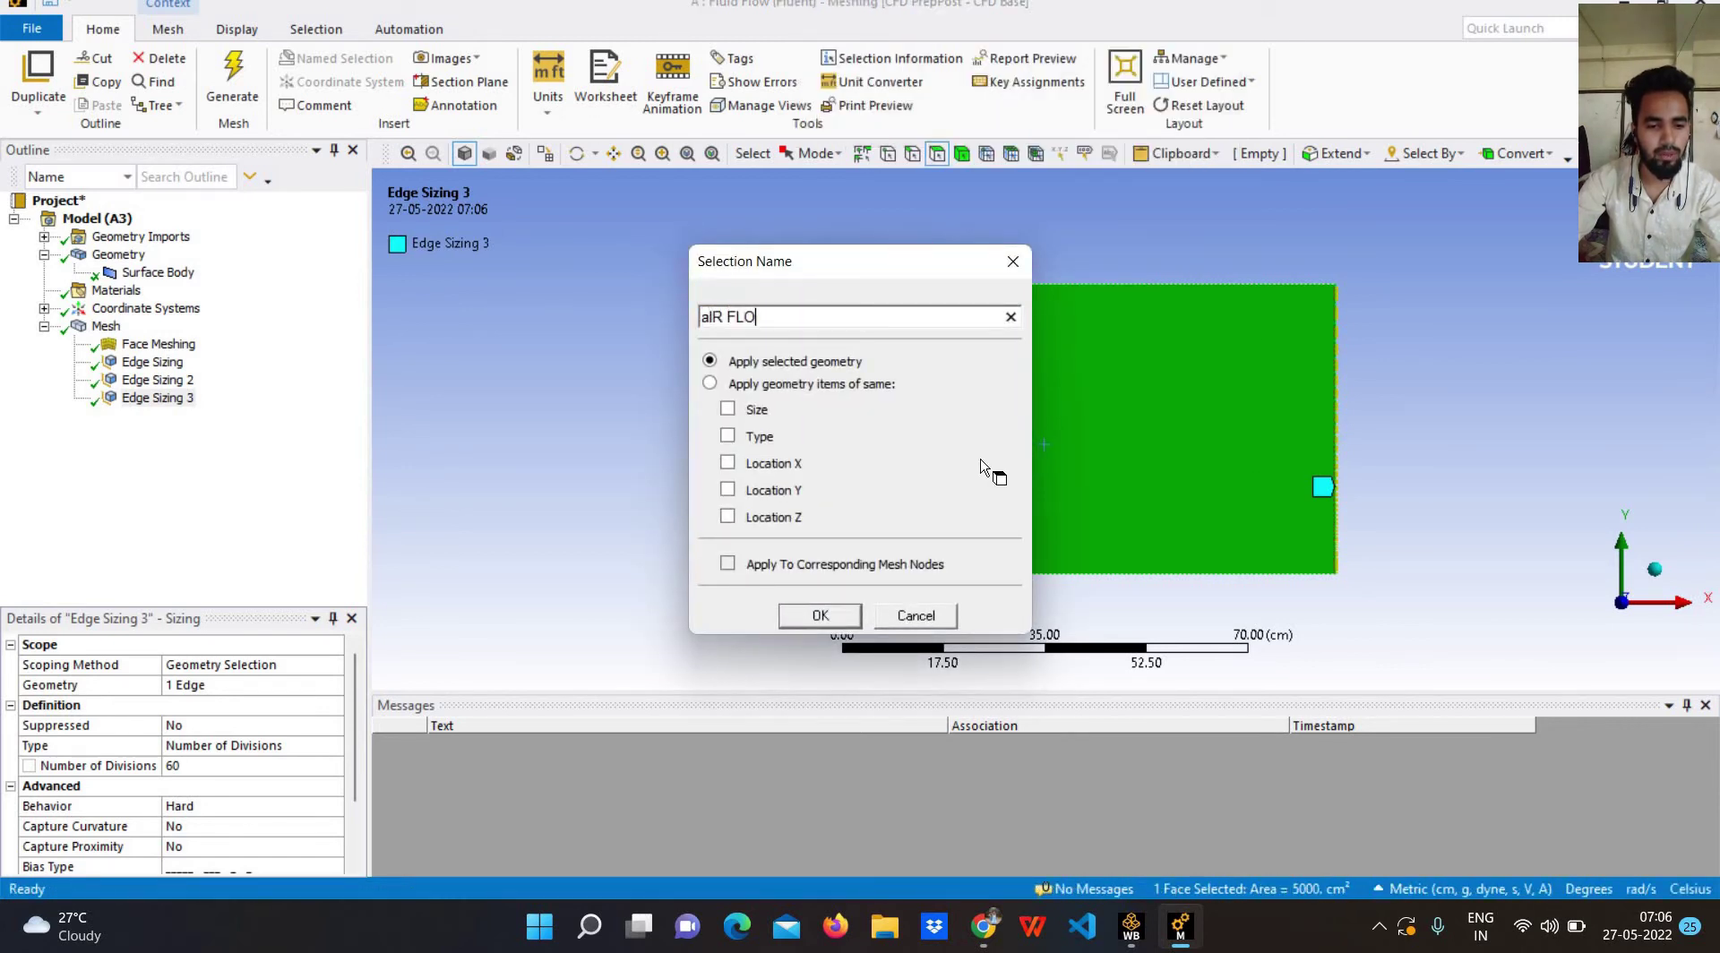
pyautogui.press('Return')
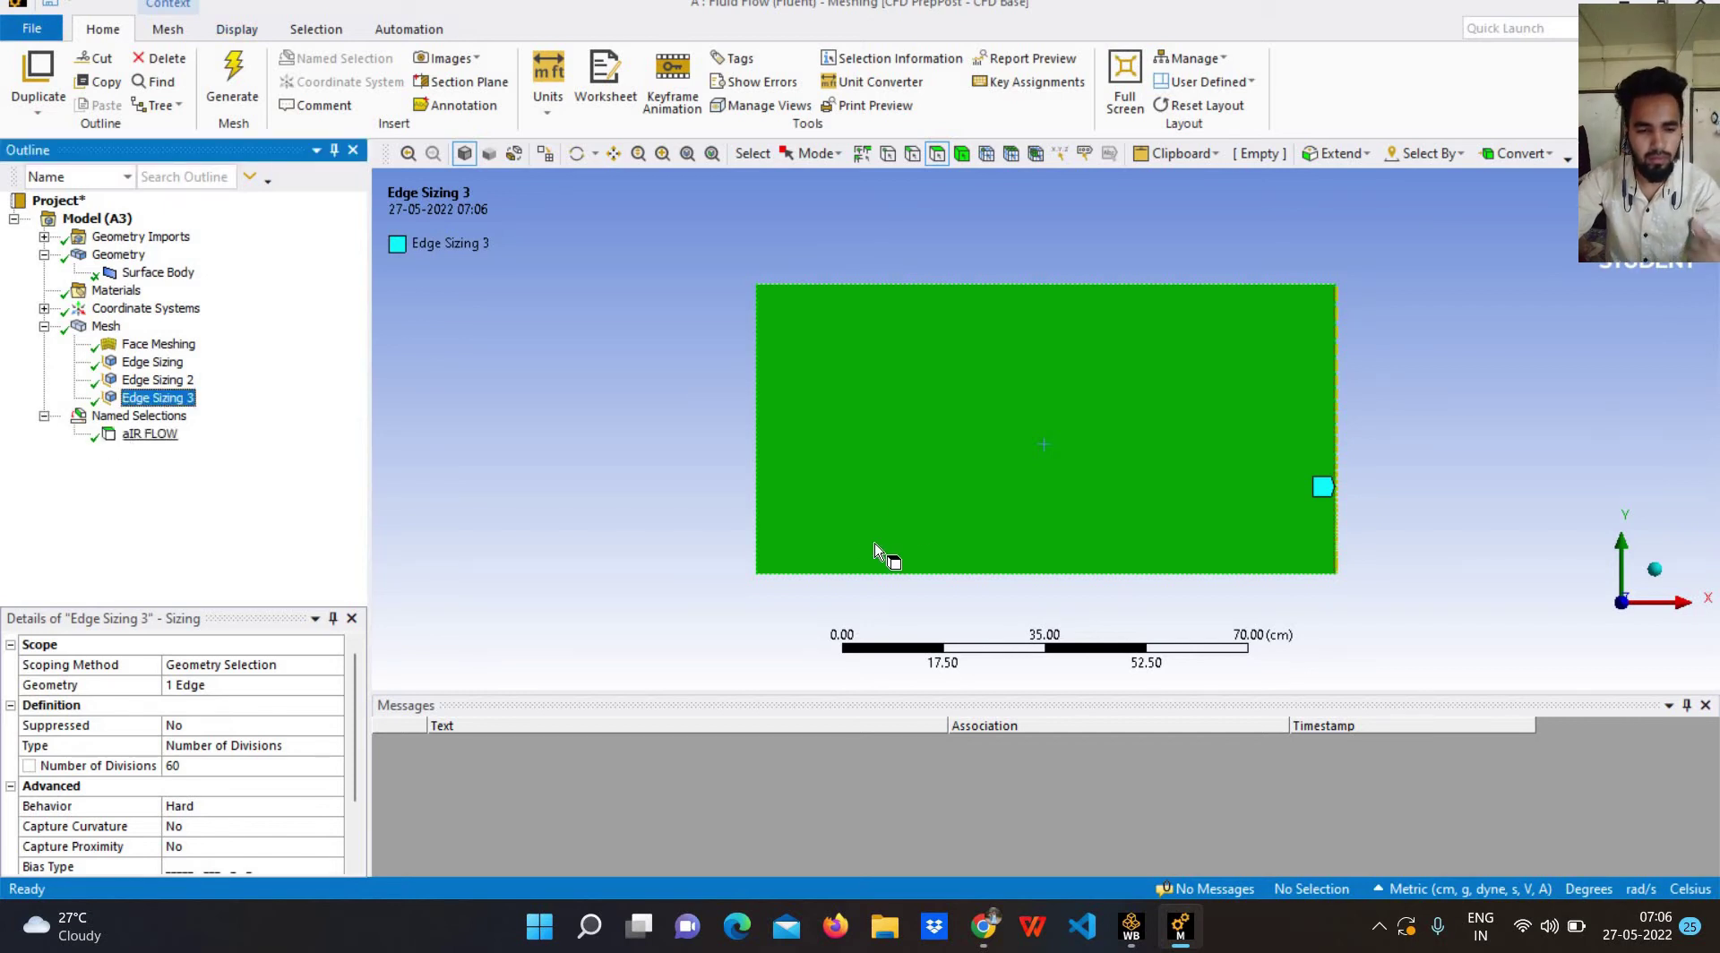
# Create a named selection called "iNLET" from the rectangle's left edge.
pyautogui.click(918, 157)
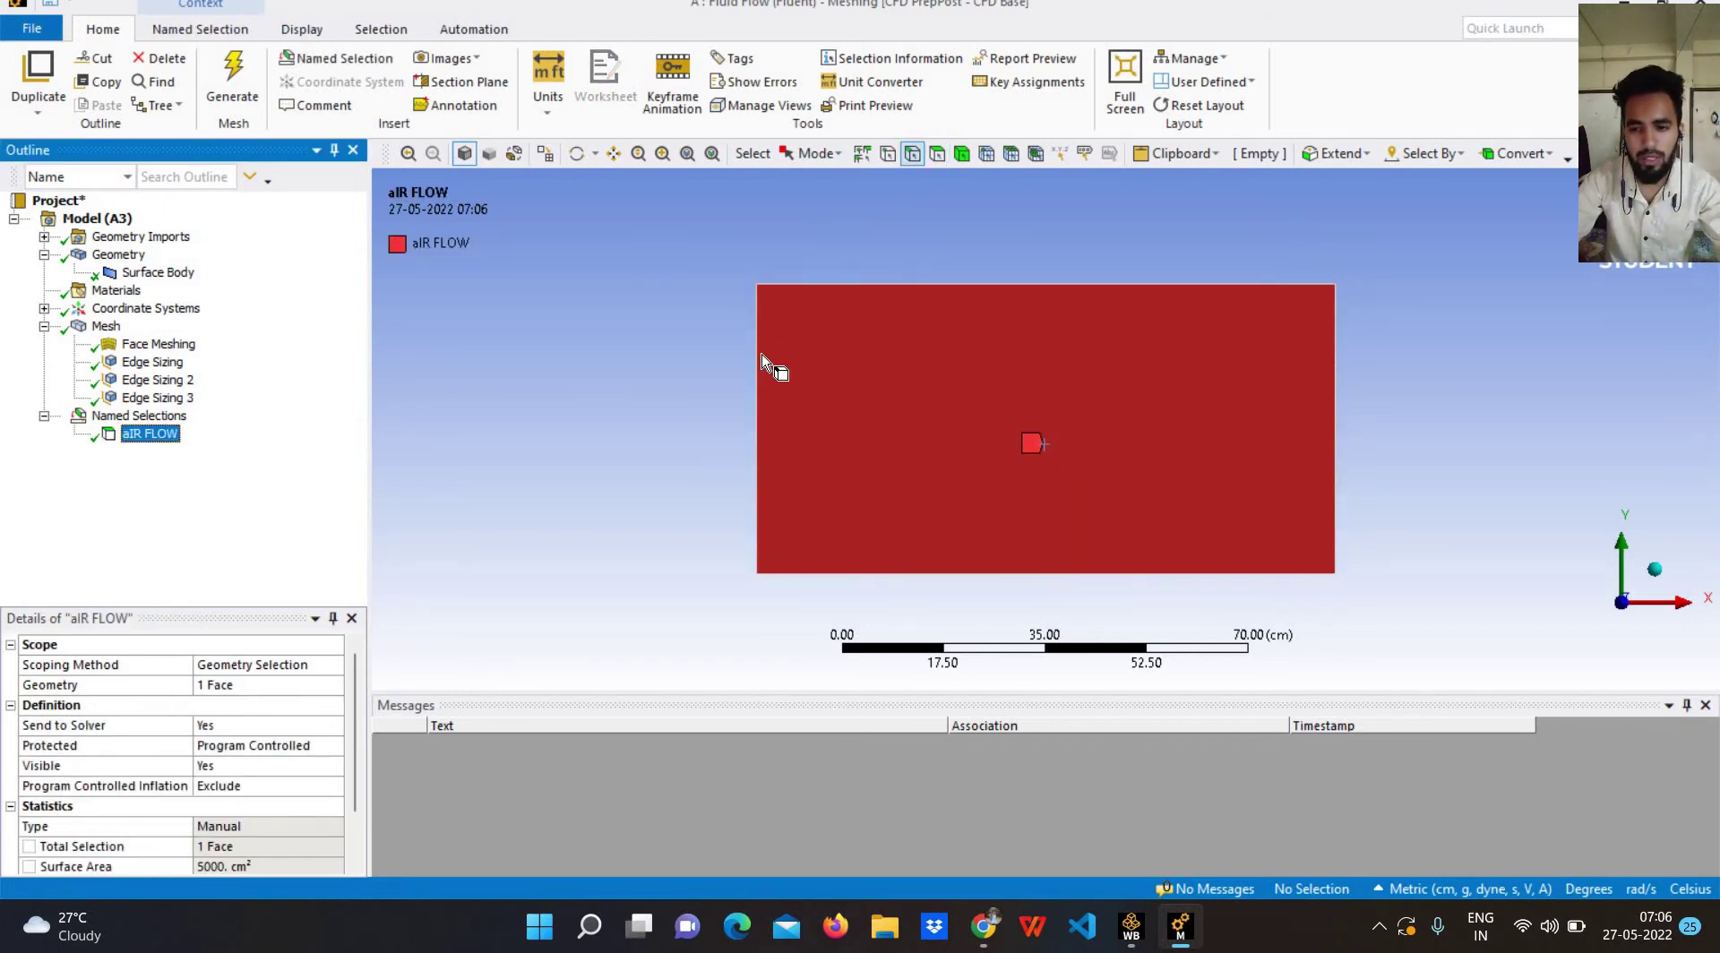
pyautogui.click(761, 354)
pyautogui.rightClick(761, 356)
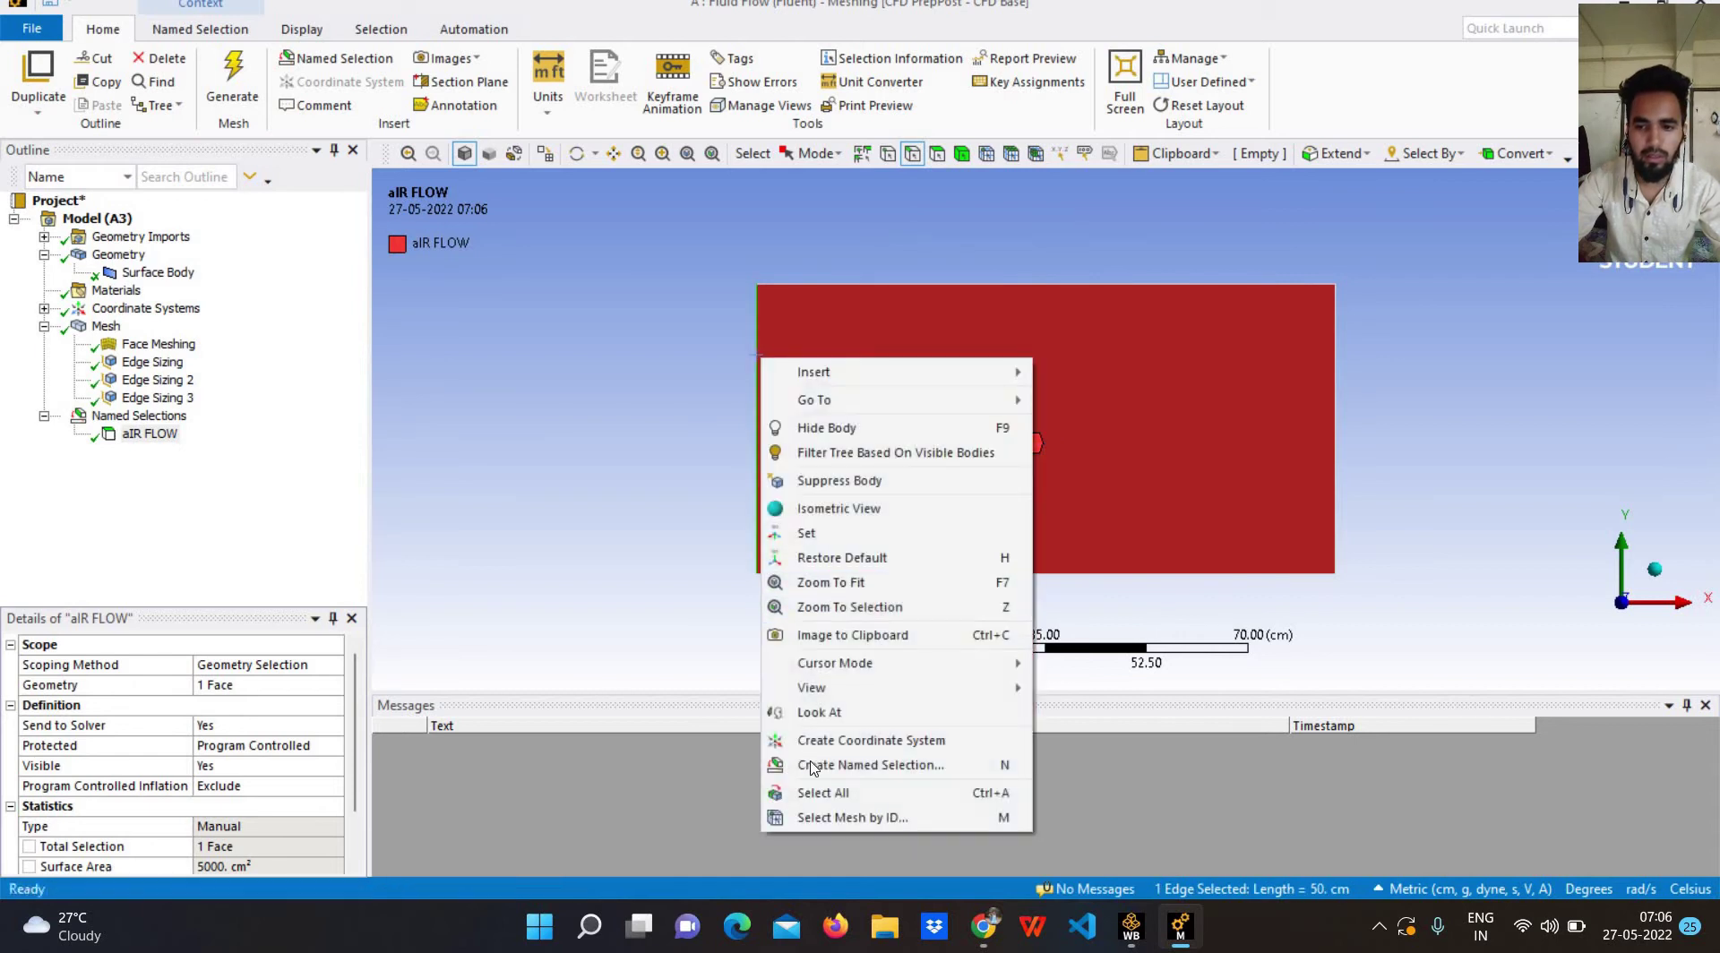
pyautogui.click(802, 764)
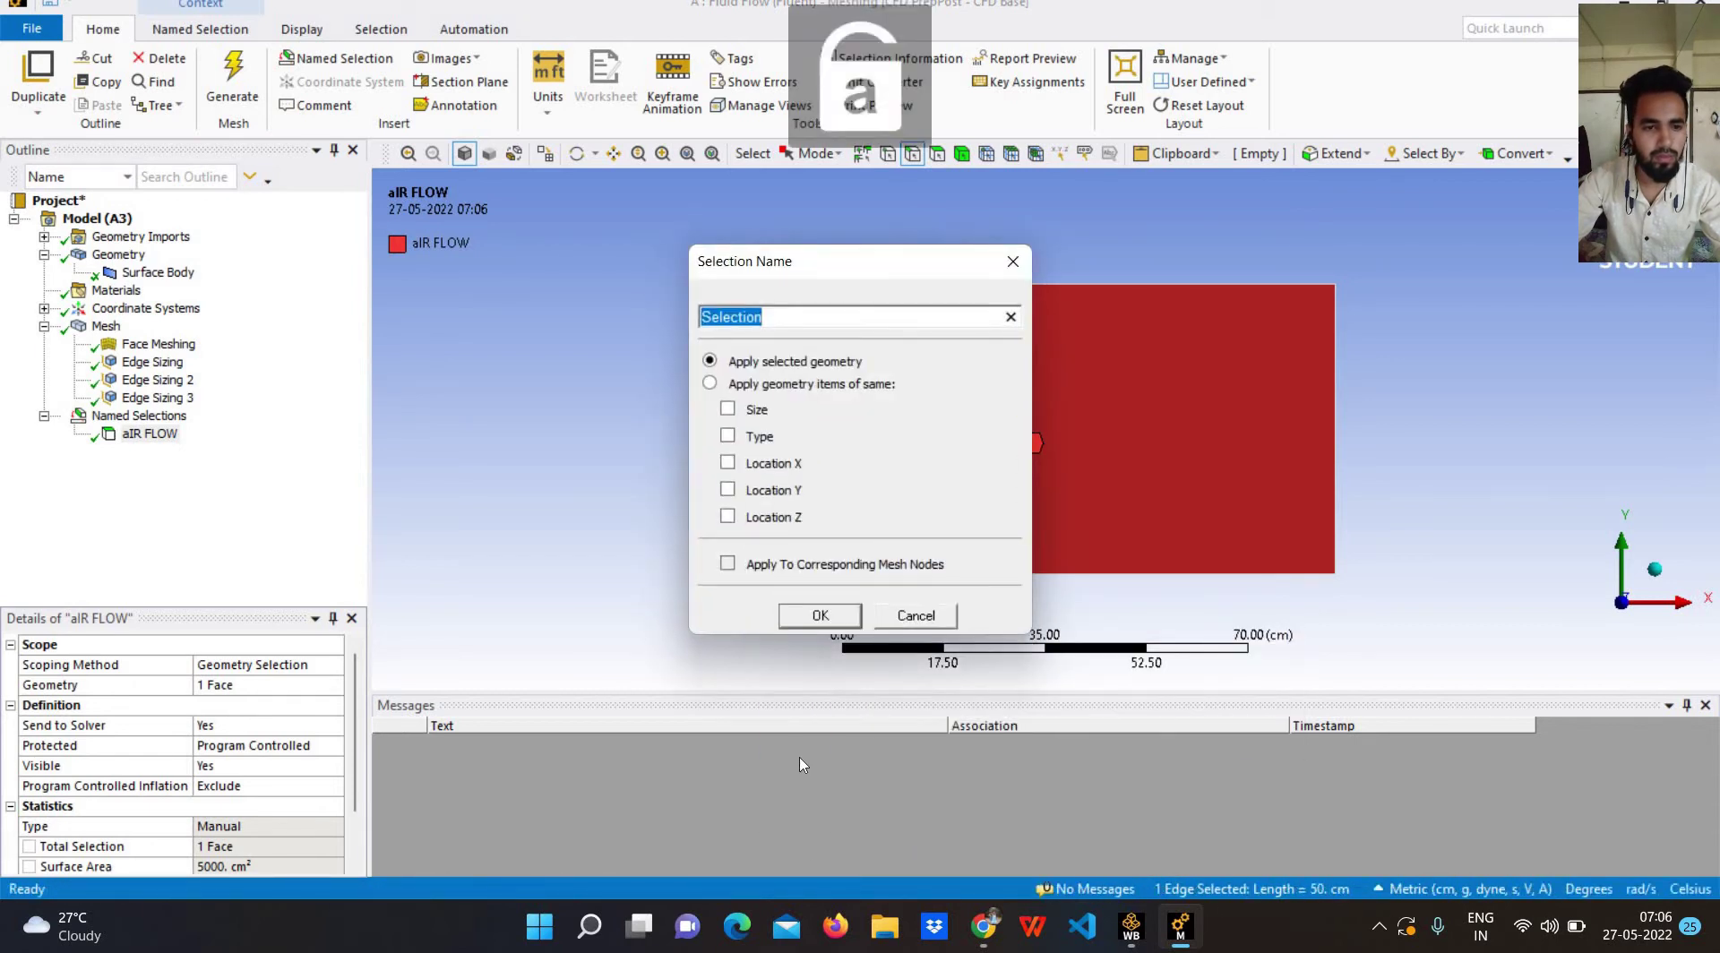
pyautogui.write('iNLET')
pyautogui.press('Return')
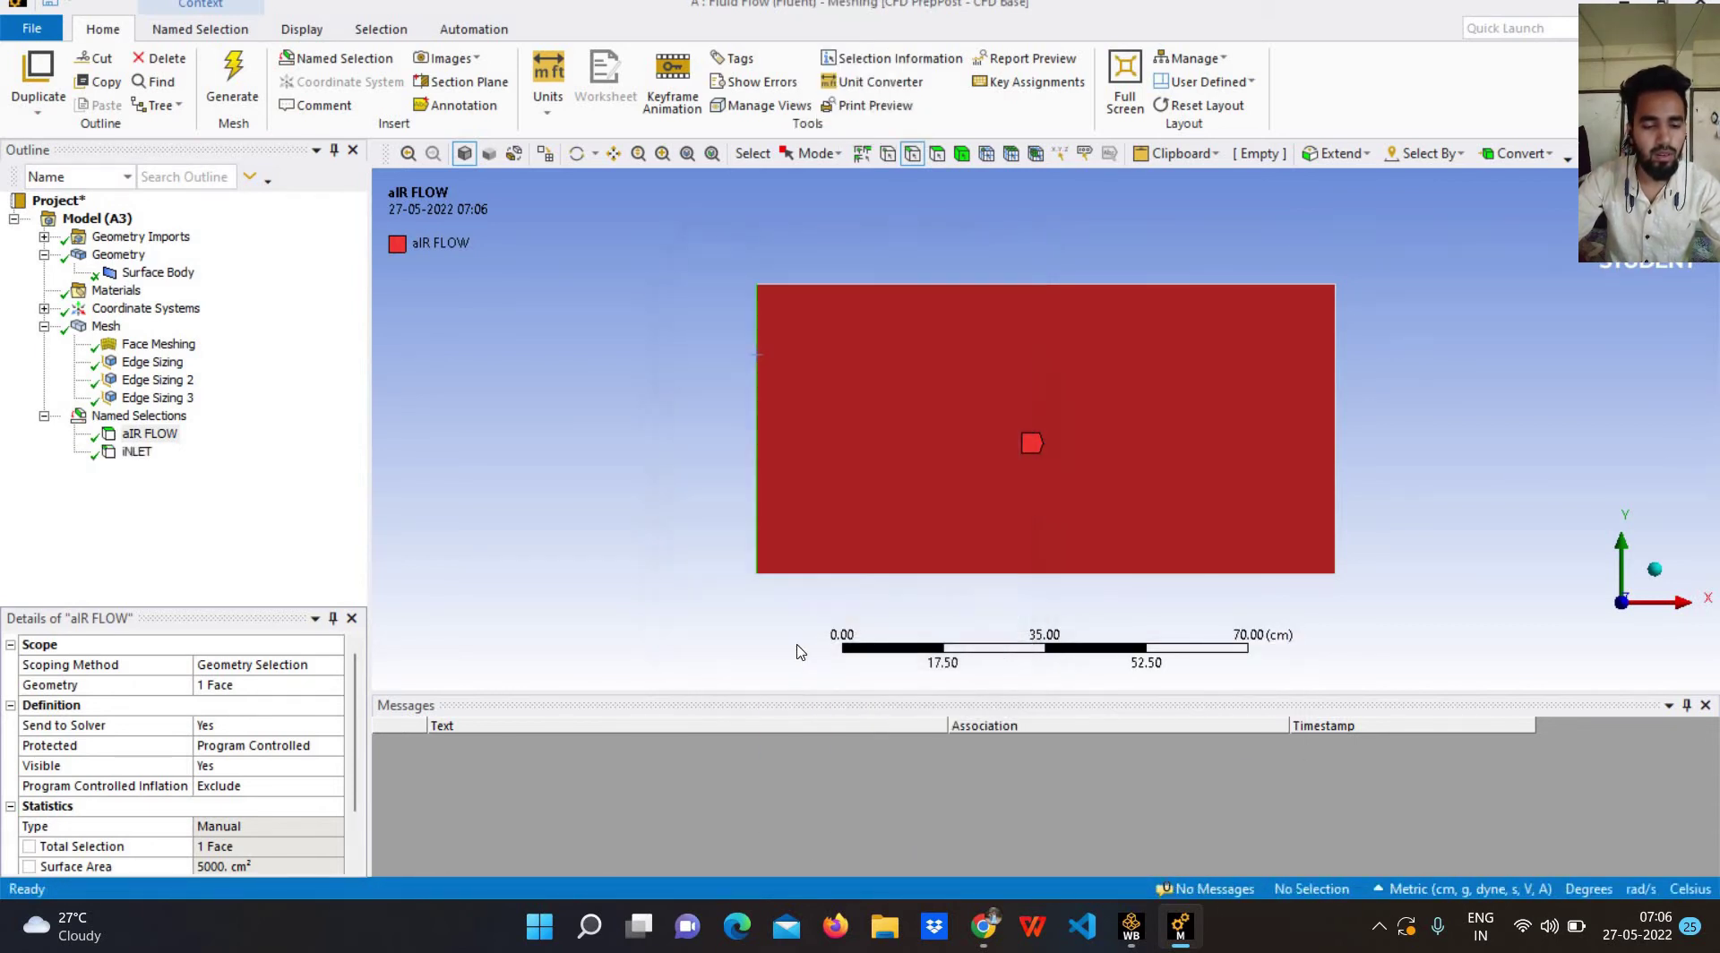
# Create a named selection called "Outlet" from the rectangle's right edge.
pyautogui.click(1331, 453)
pyautogui.rightClick(1317, 409)
pyautogui.press('Up')
pyautogui.press('Up')
pyautogui.press('Up')
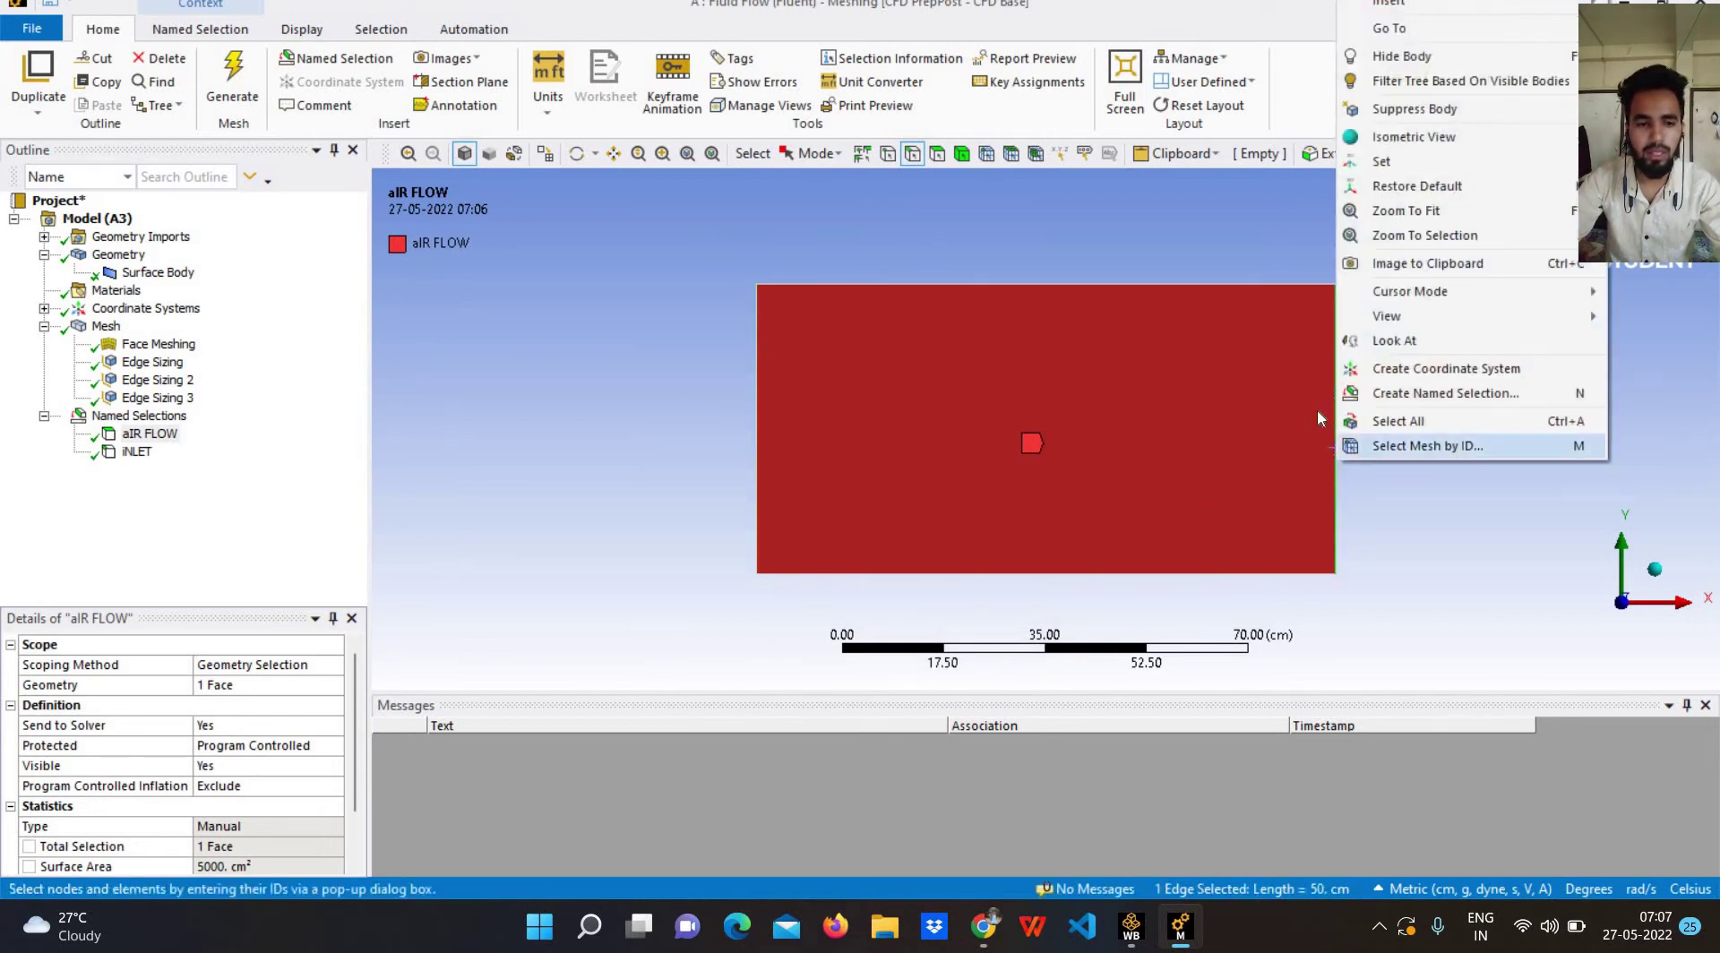
pyautogui.press('Return')
pyautogui.write('Out')
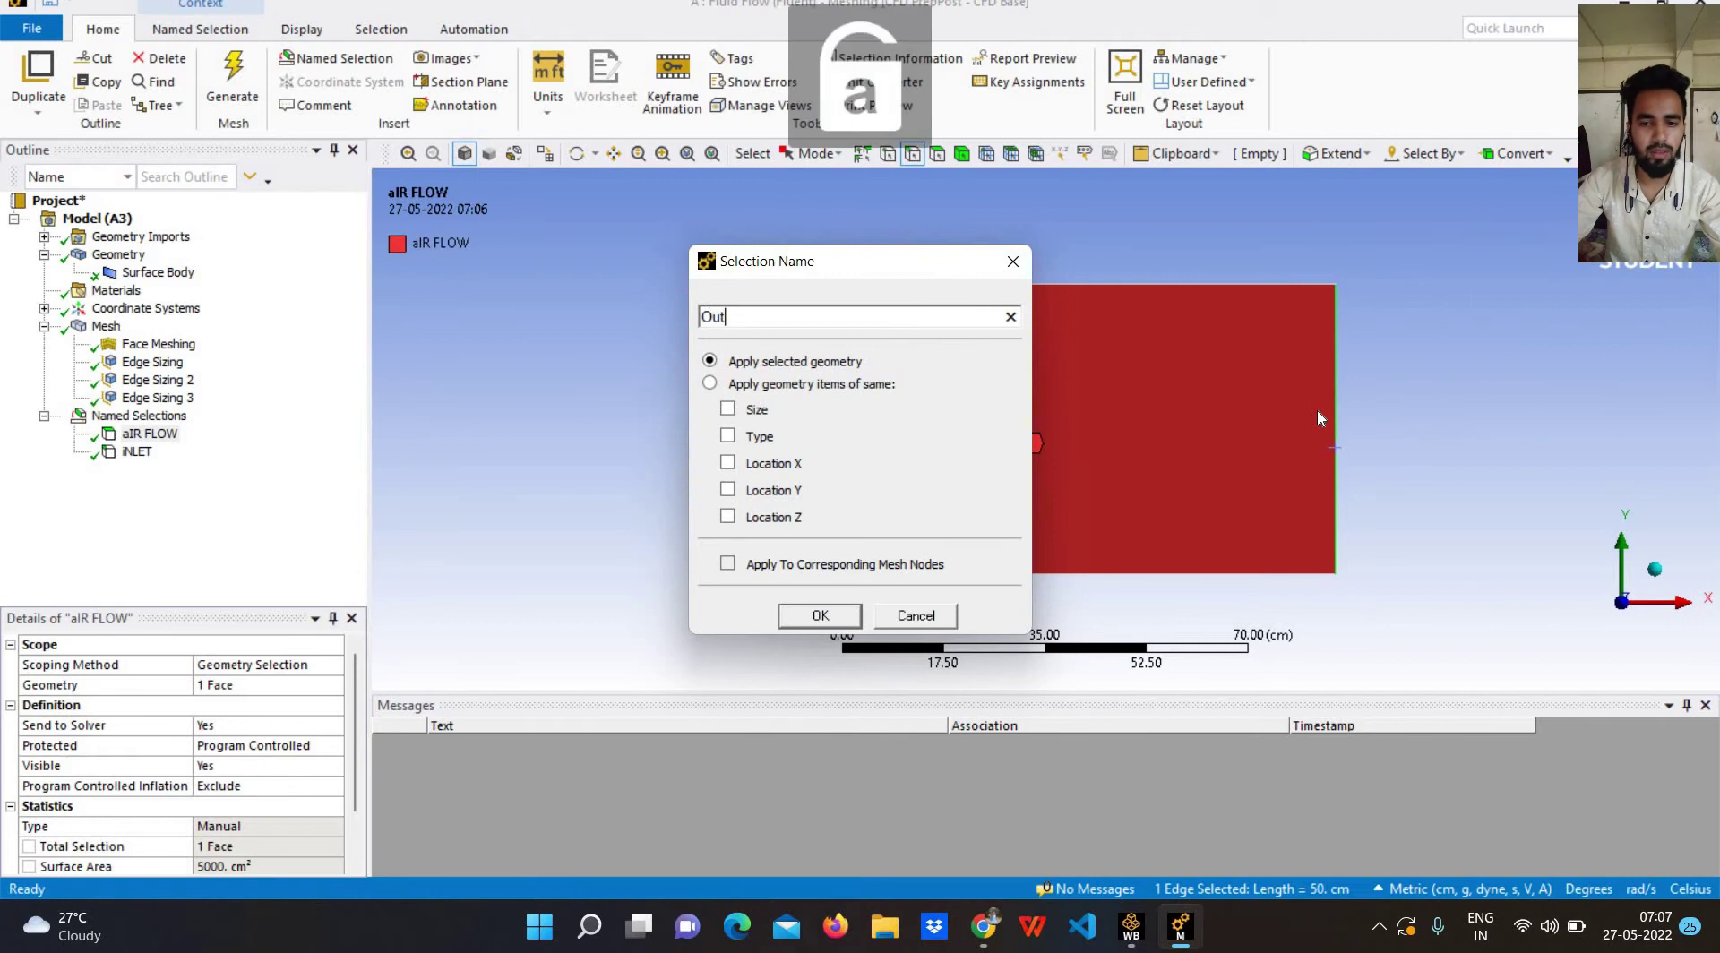
pyautogui.write('let')
pyautogui.press('Return')
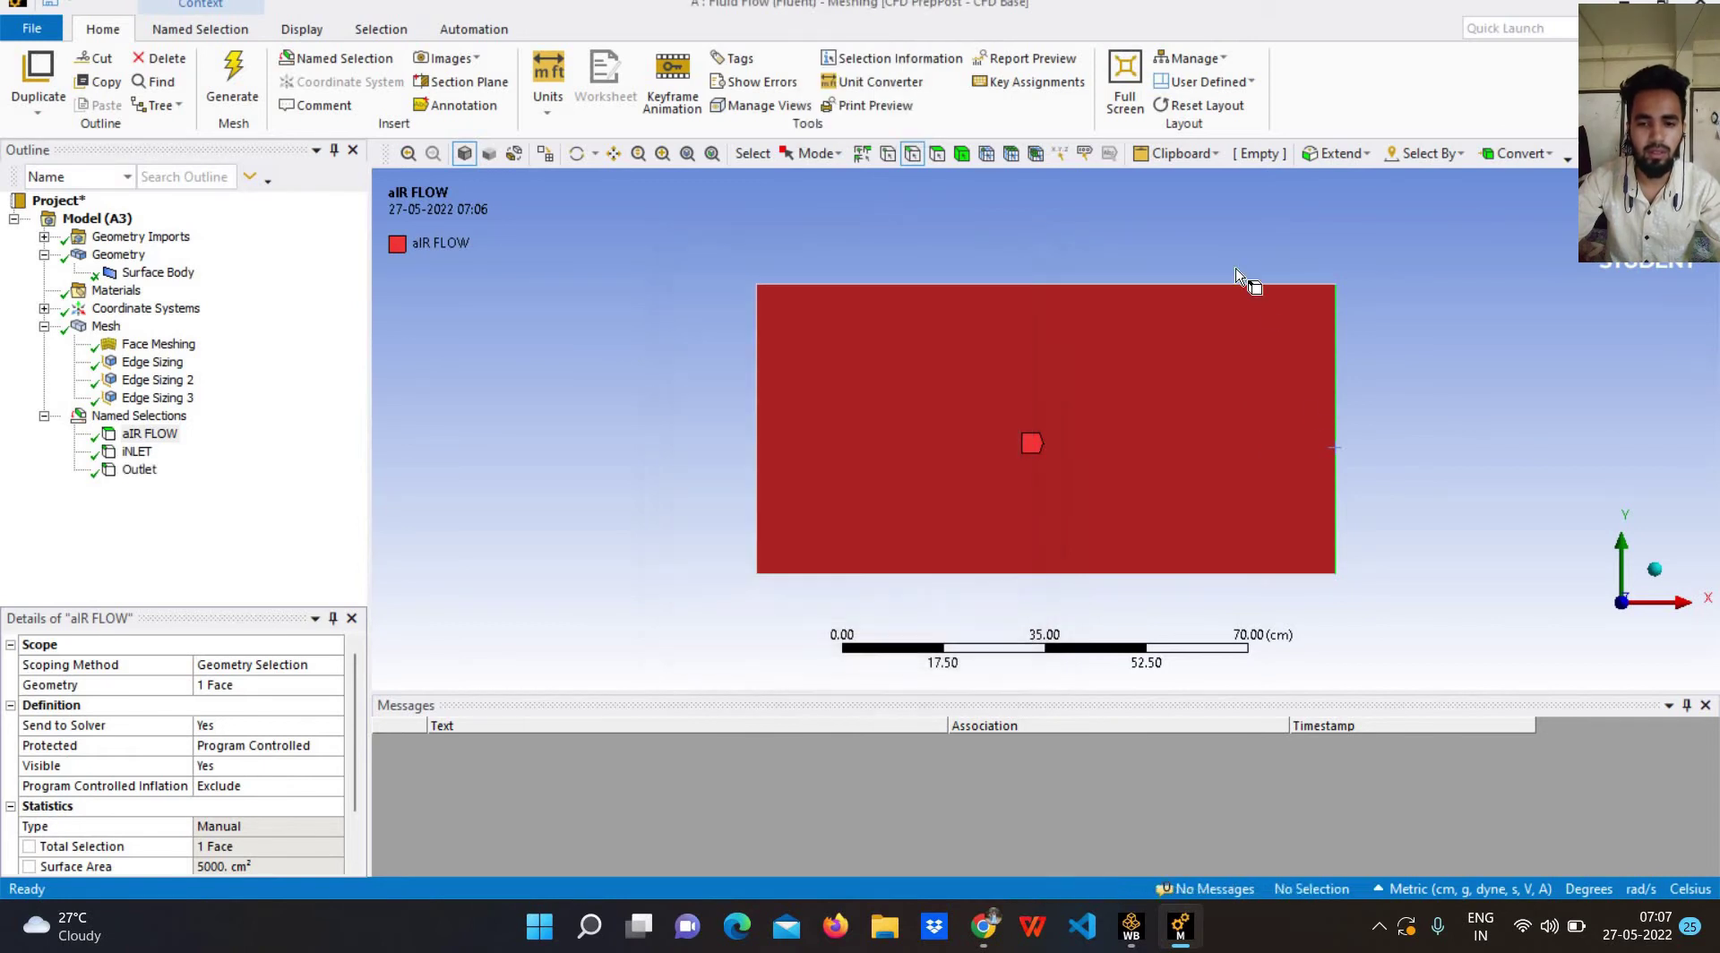
# Create a named selection called "Wall" from the rectangle's bottom edge.
pyautogui.click(1142, 575)
pyautogui.rightClick(1143, 577)
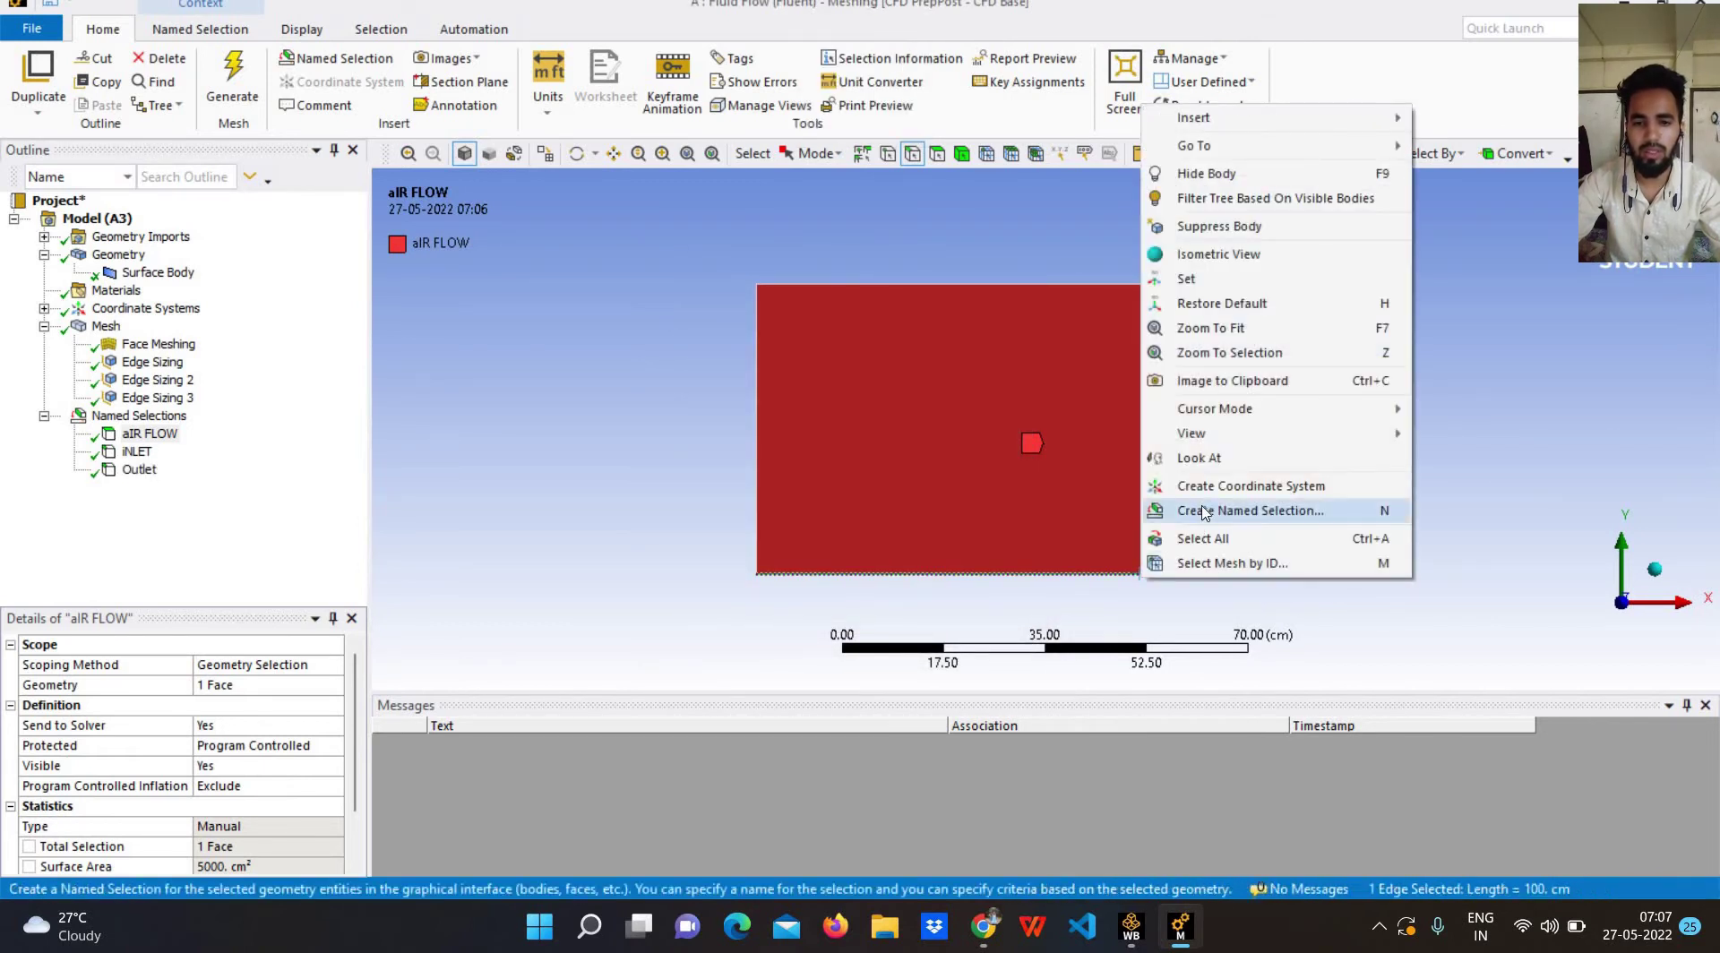
pyautogui.click(1157, 500)
pyautogui.press('capslock')
pyautogui.write('W')
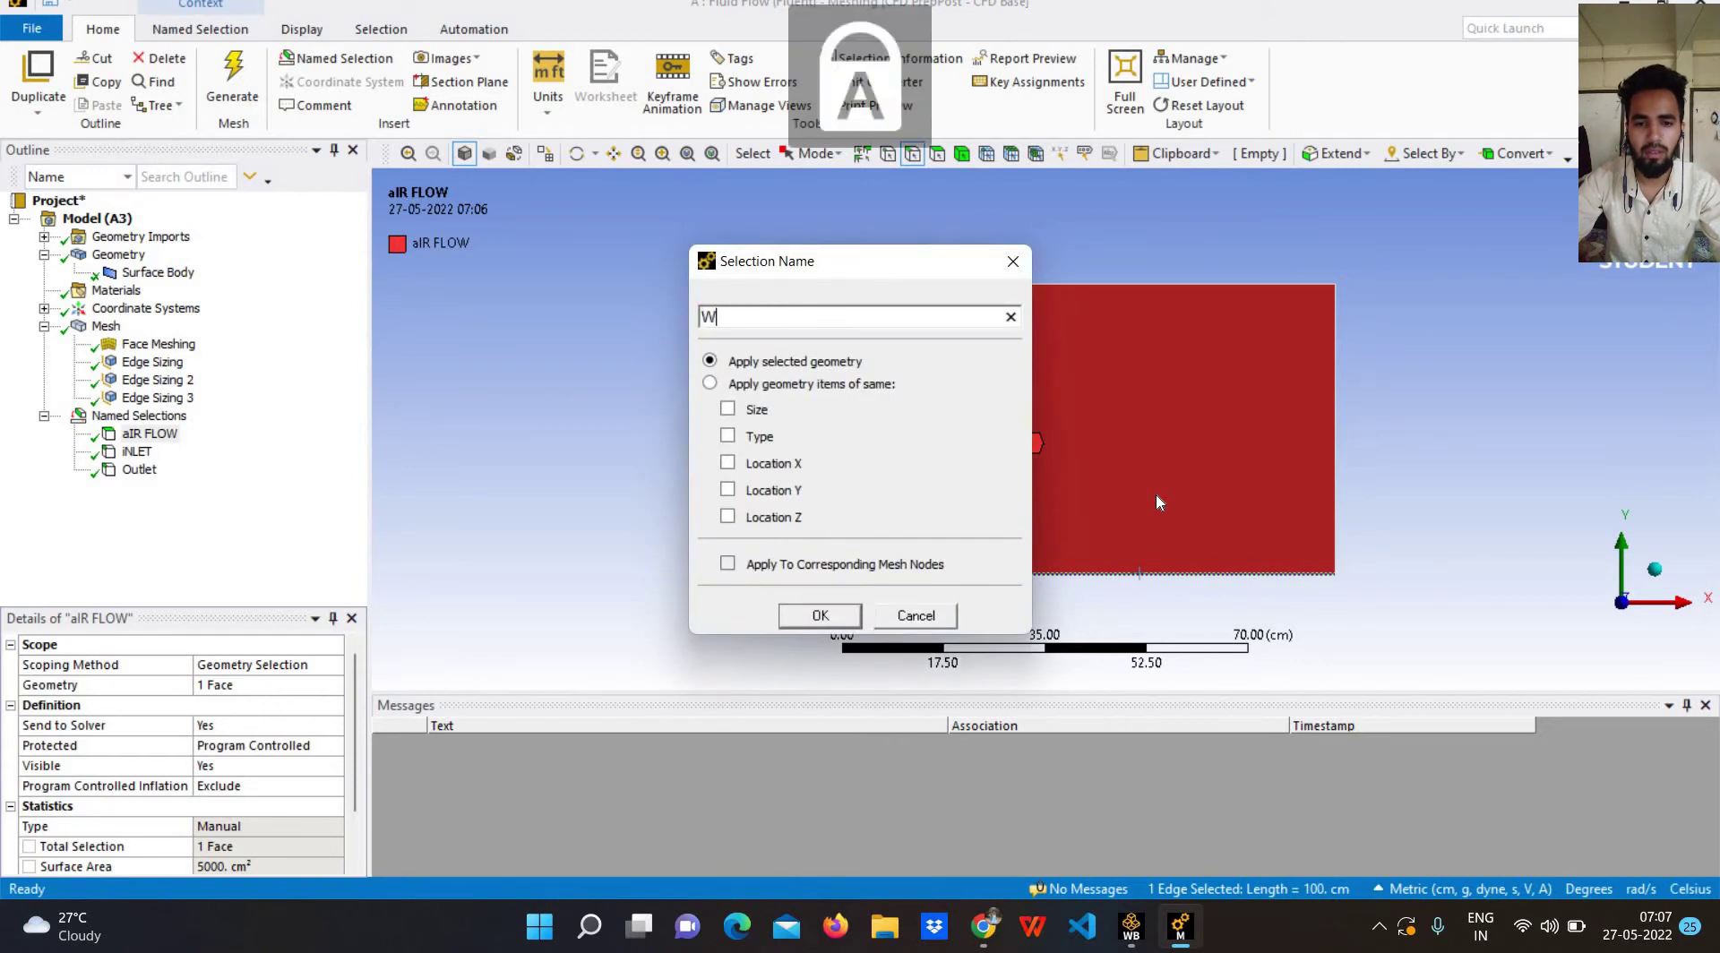
pyautogui.press('capslock')
pyautogui.write('all')
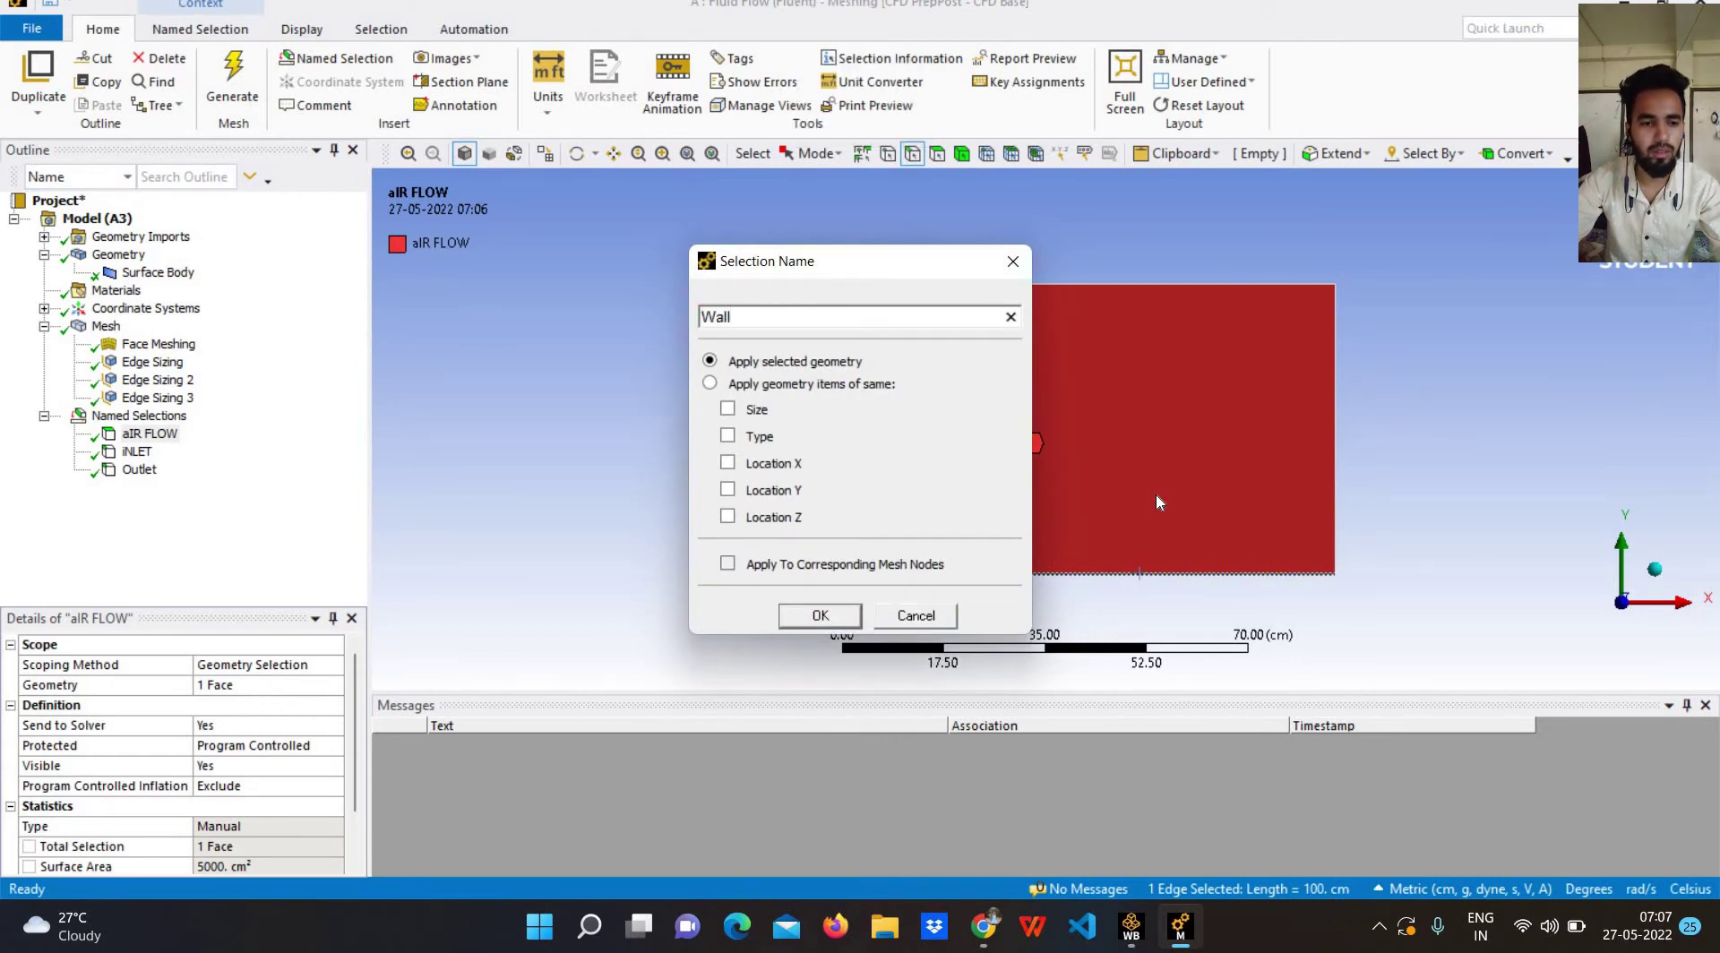
pyautogui.press('Return')
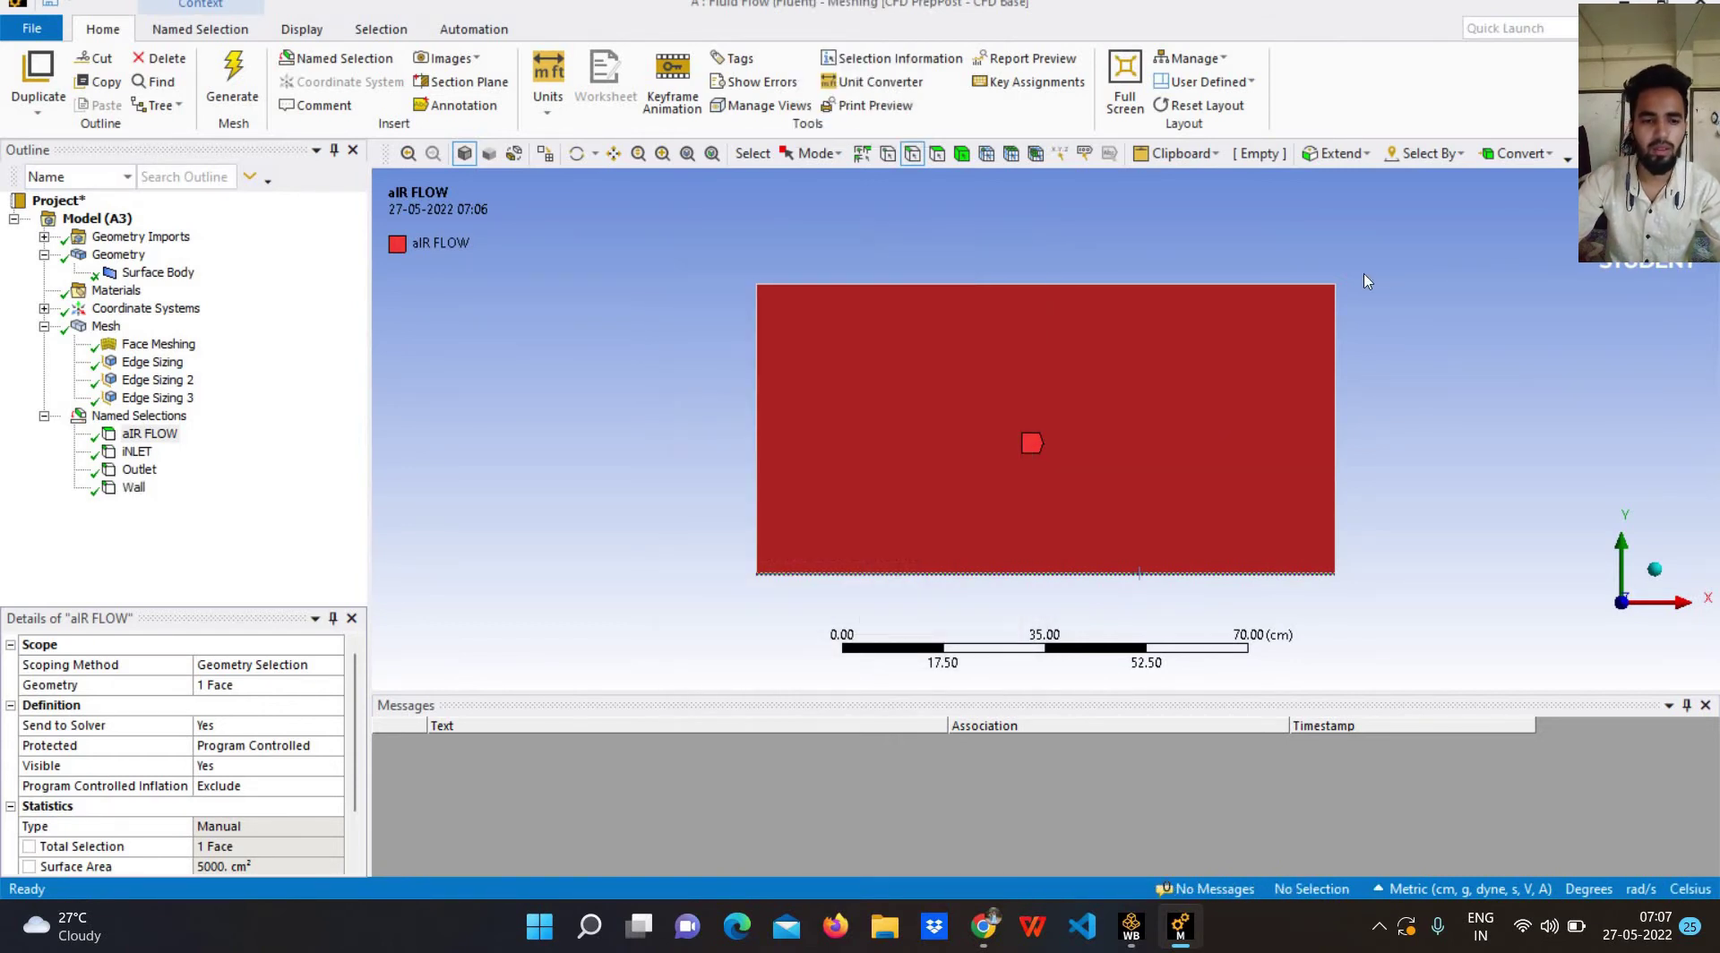
# Create a named selection called "Far filled pressure" from the rectangle's top edge.
pyautogui.click(1222, 287)
pyautogui.rightClick(1221, 289)
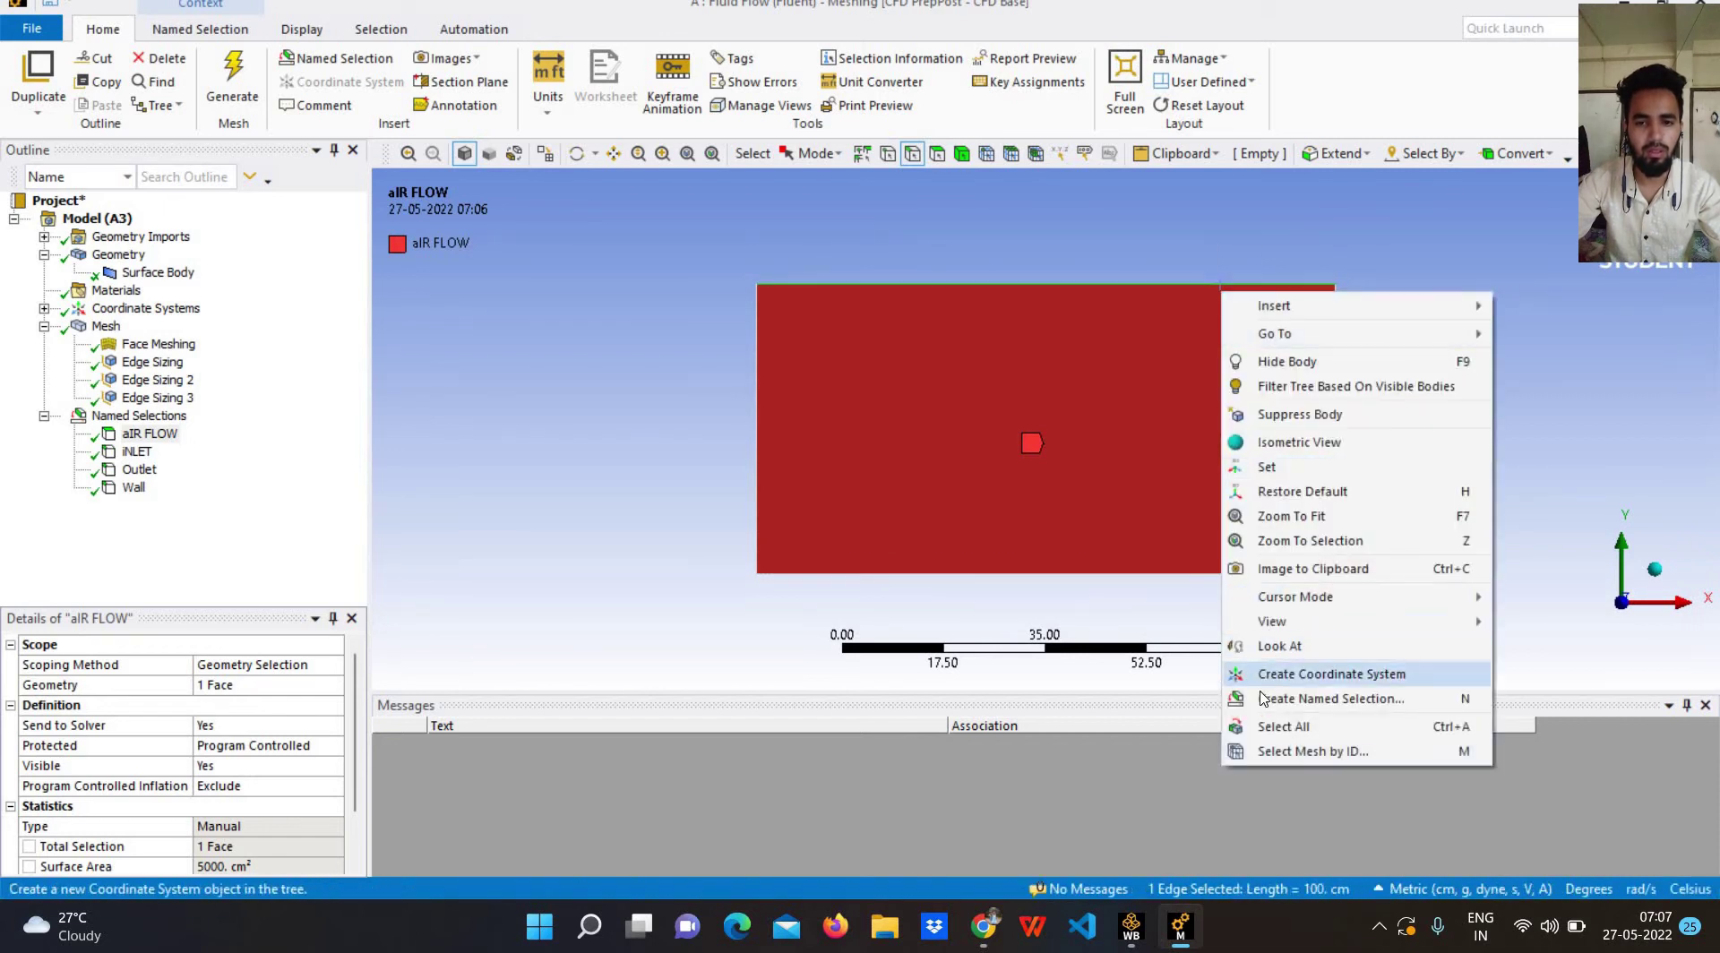
pyautogui.click(1264, 698)
pyautogui.write('F')
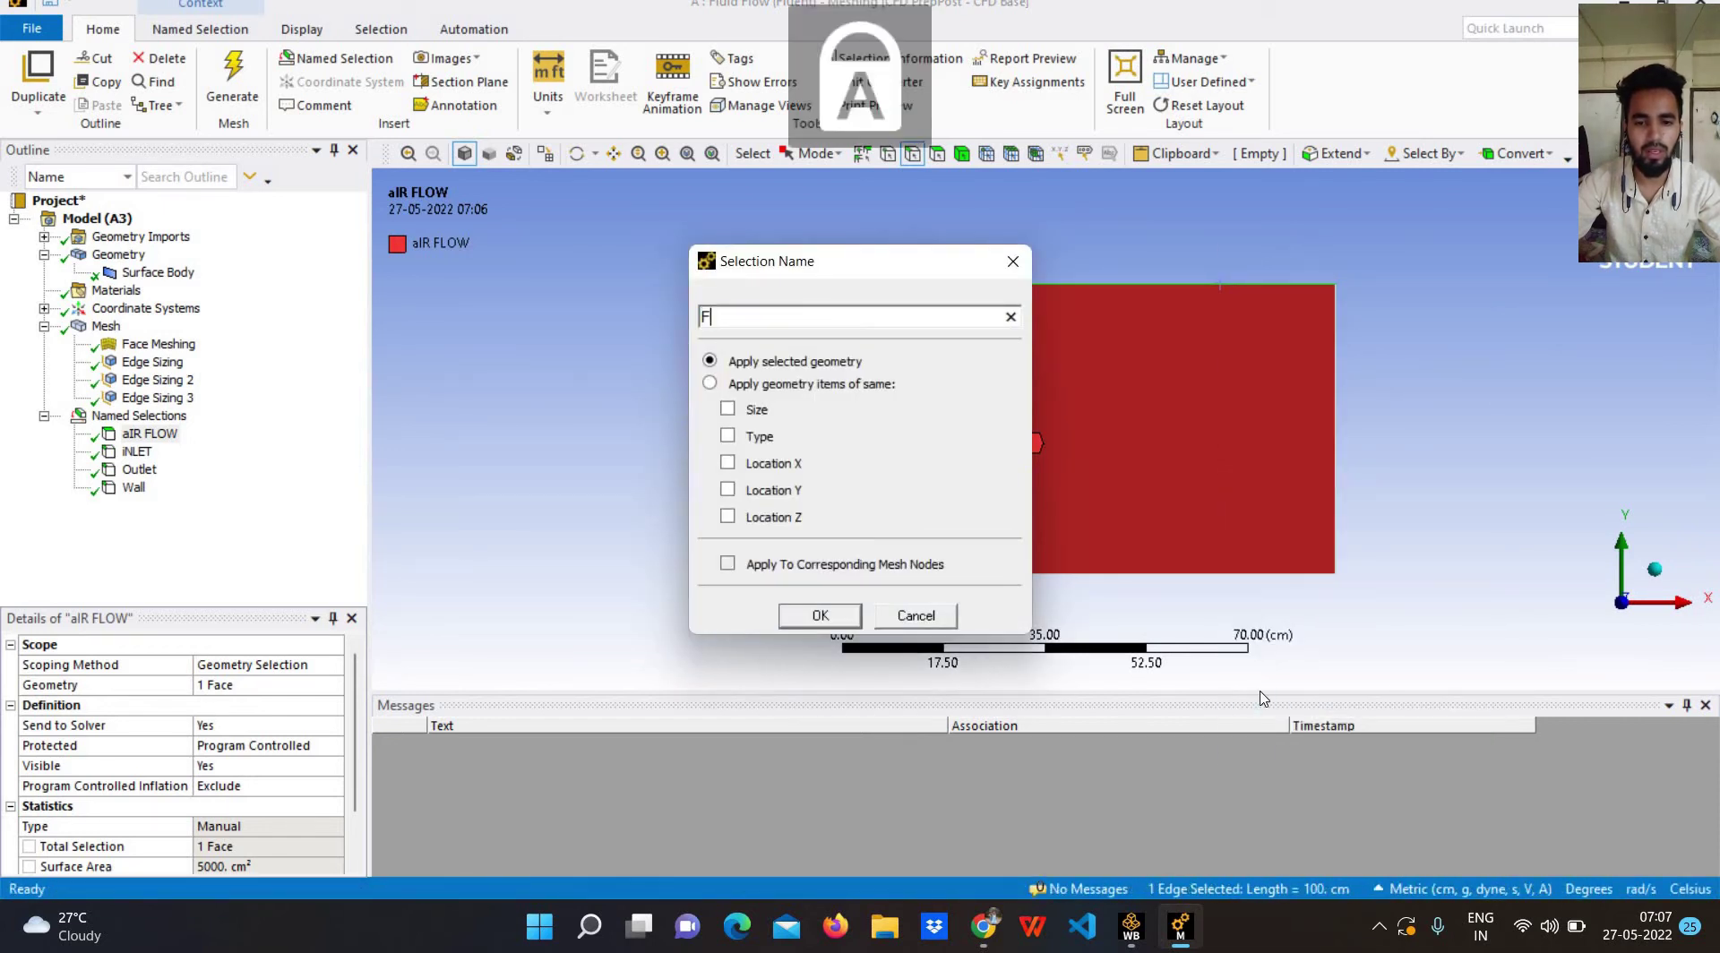
pyautogui.write('ar fi')
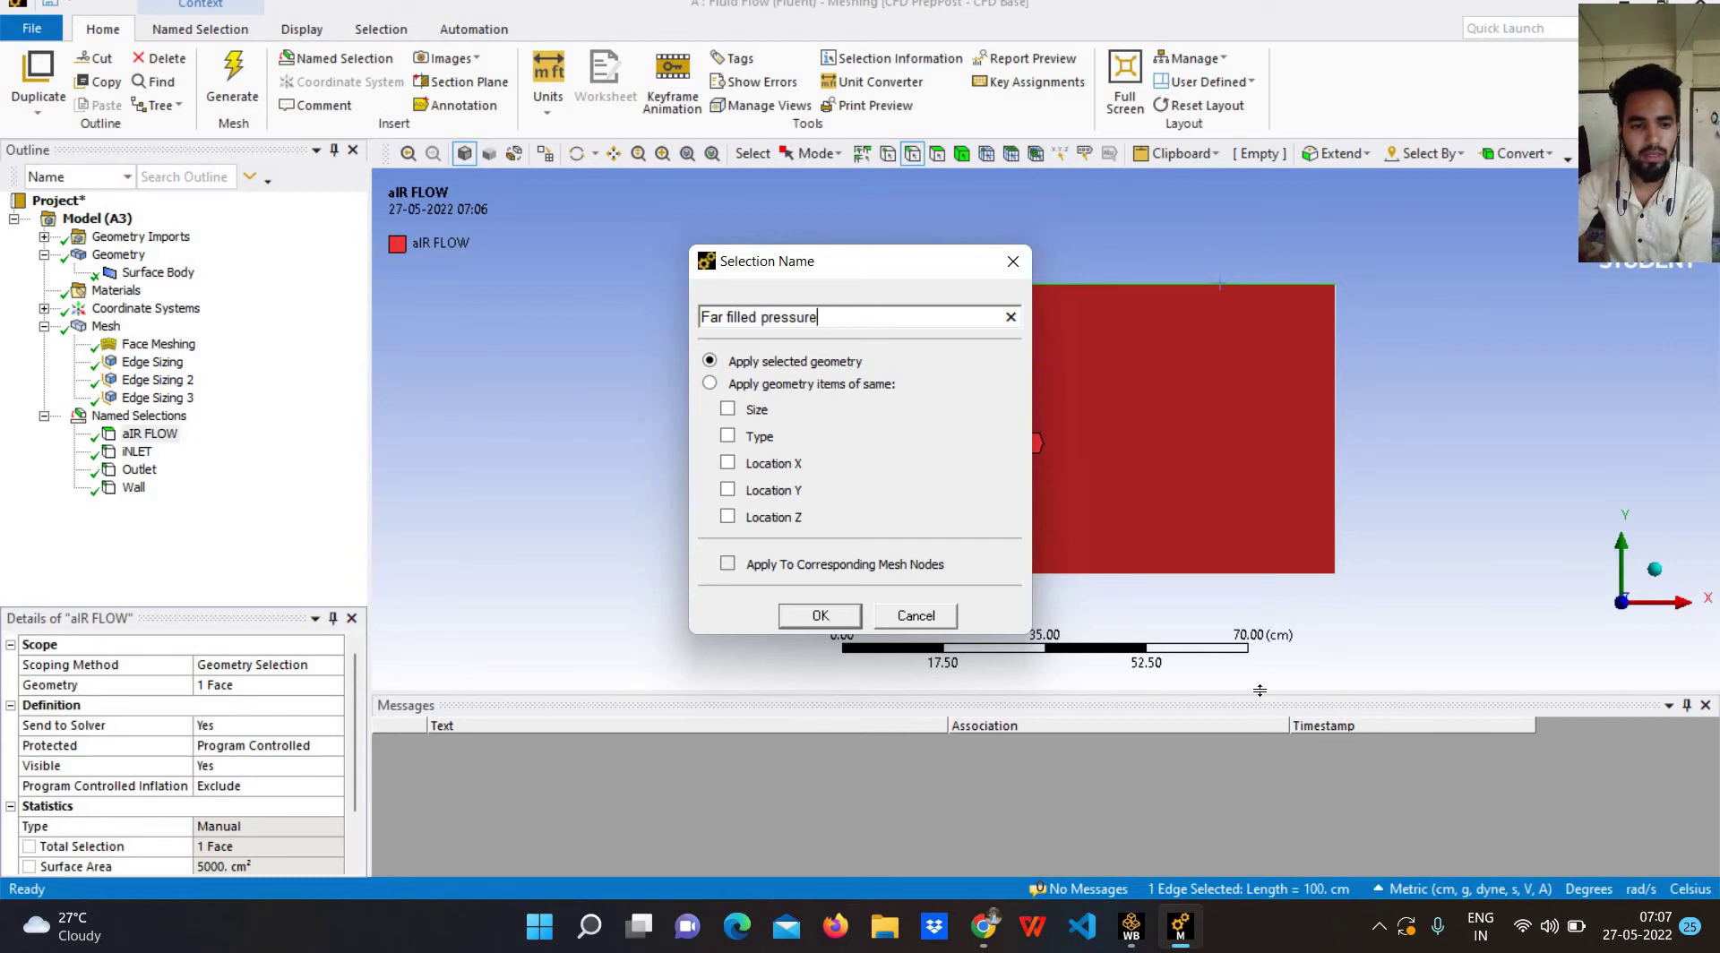
pyautogui.write('lled pressure')
pyautogui.press('Return')
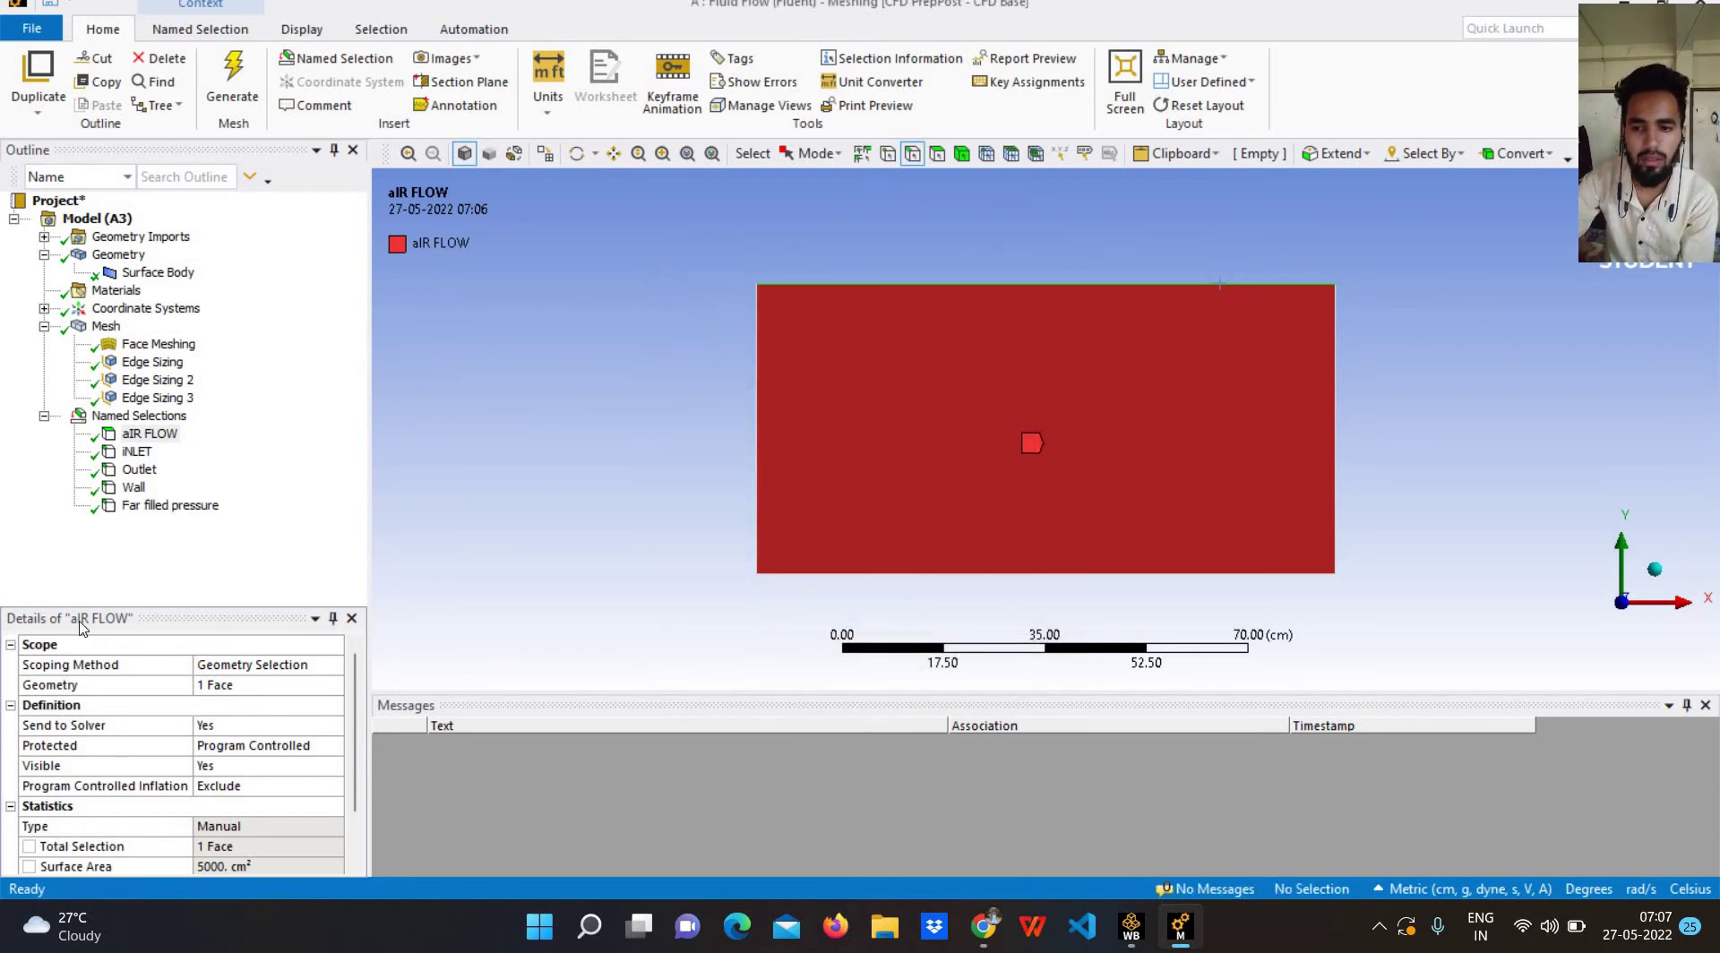
# Review the geometry assigned to each named selection, from "Far filled pressure" back up to "aIR FLOW".
pyautogui.click(144, 506)
pyautogui.click(134, 488)
pyautogui.press('Up')
pyautogui.press('Up')
pyautogui.press('Up')
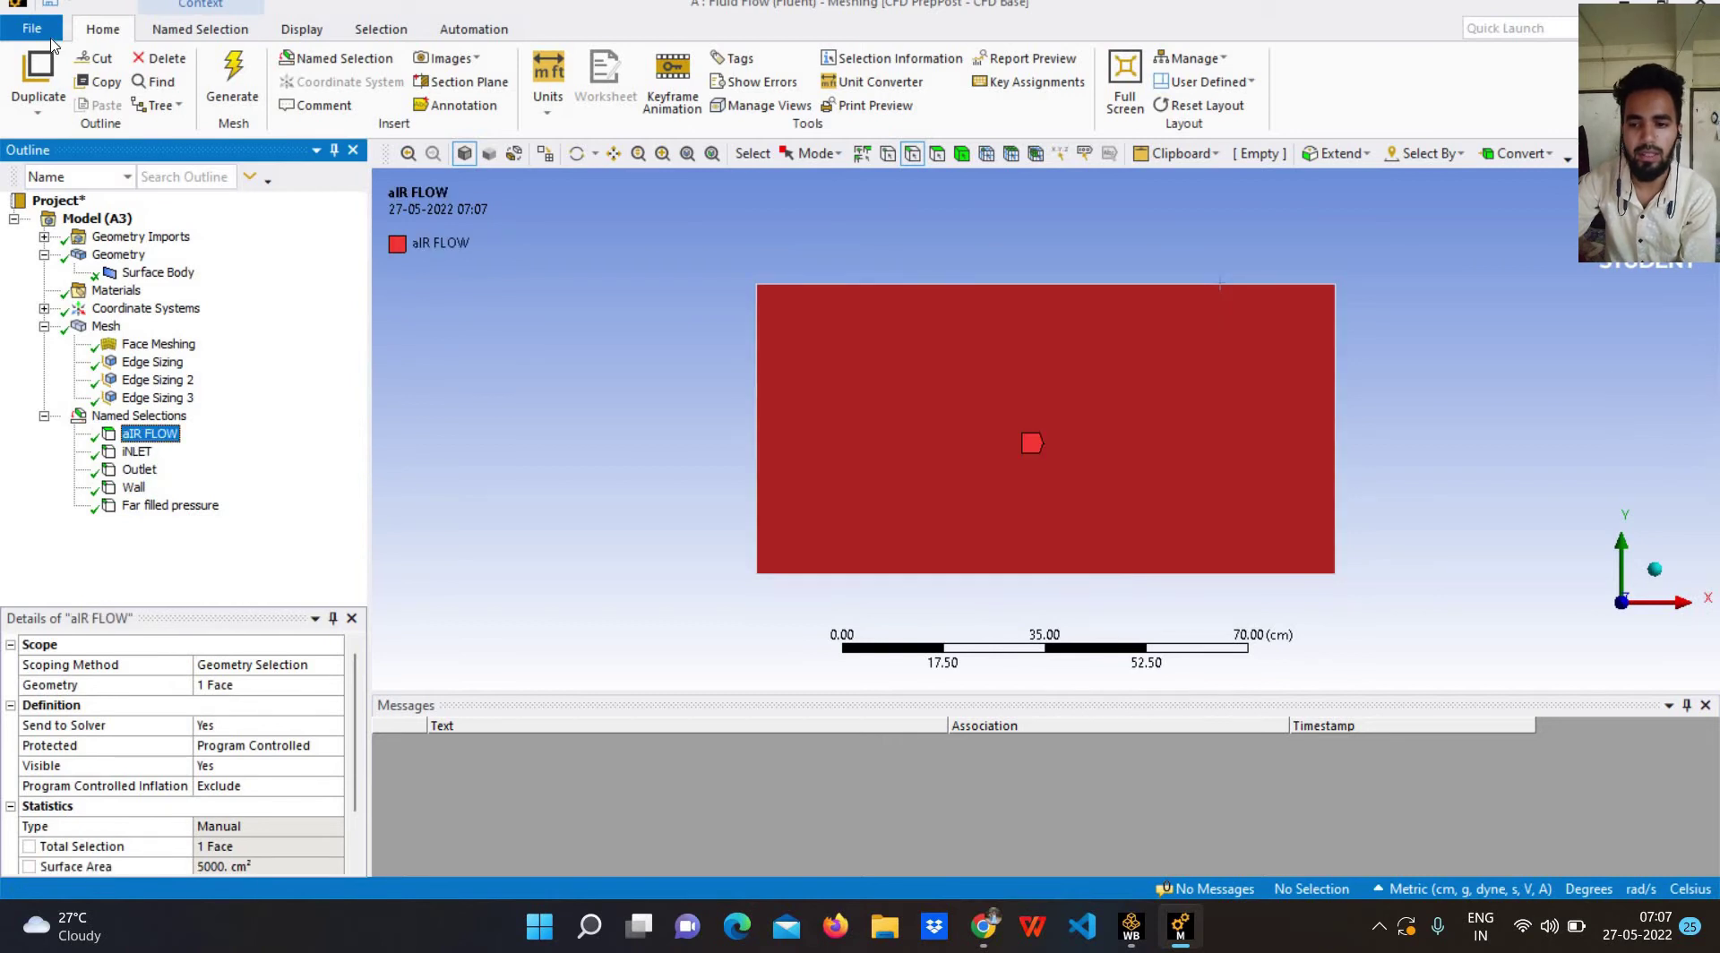
# Close the meshing editor, return to Workbench, and update the Mesh cell of the Fluid Flow (Fluent) system.
pyautogui.click(31, 28)
pyautogui.click(72, 158)
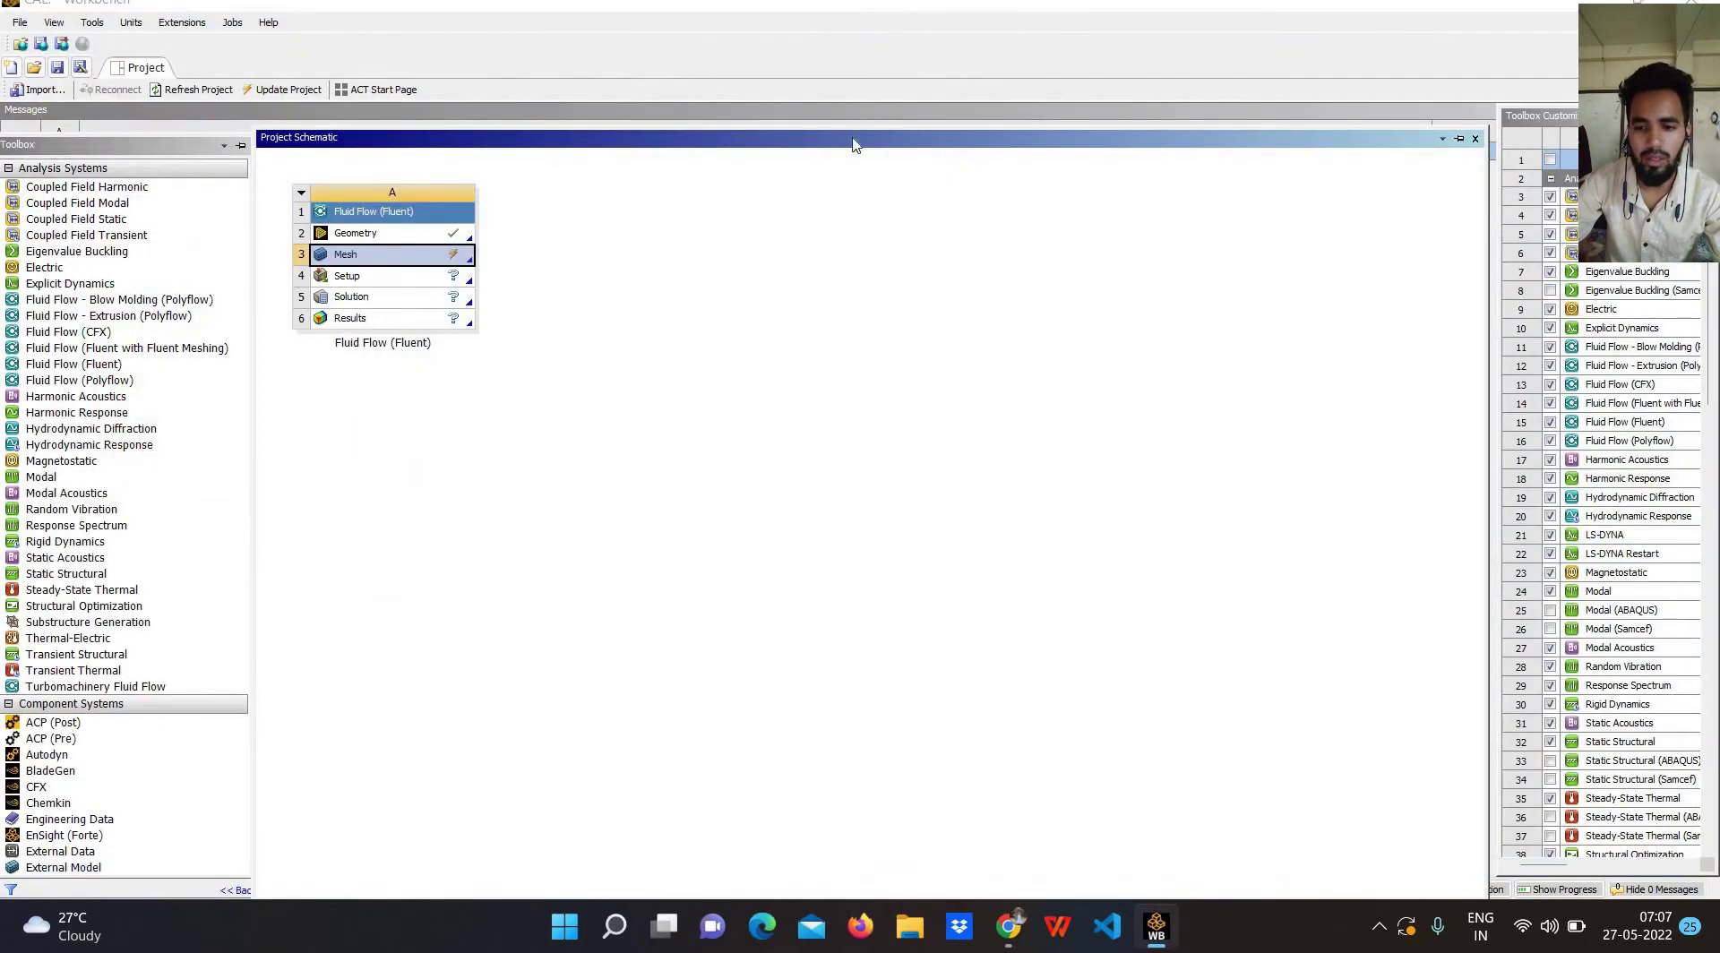
pyautogui.rightClick(459, 259)
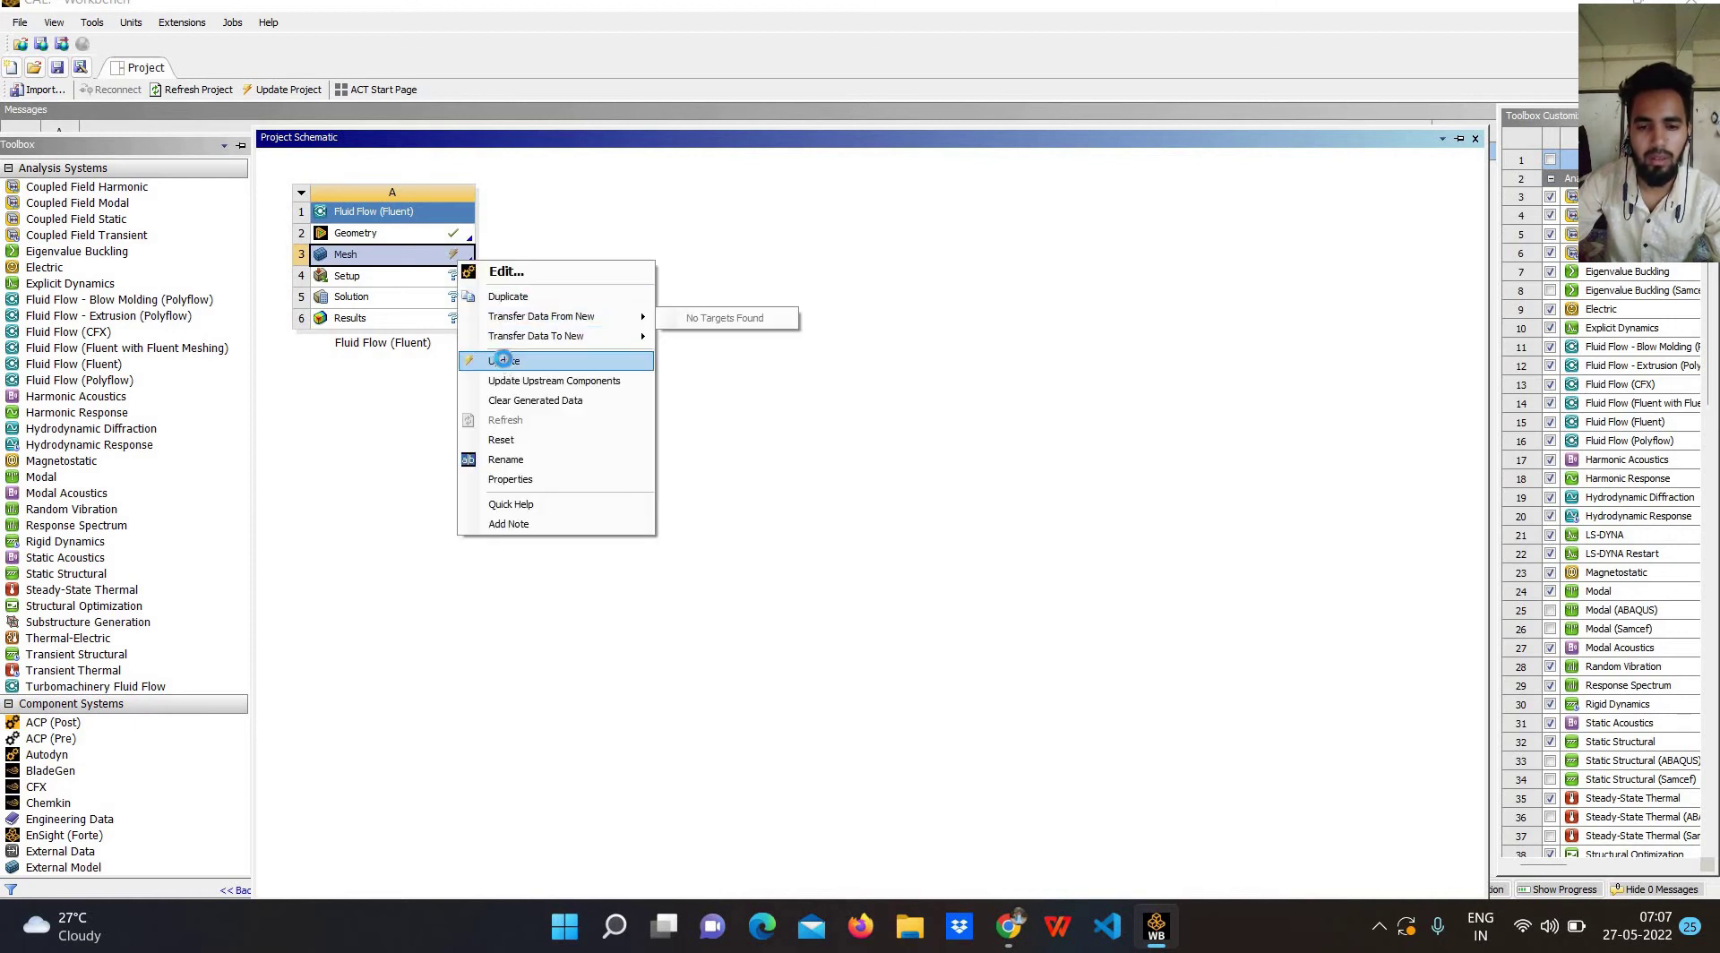
pyautogui.click(508, 360)
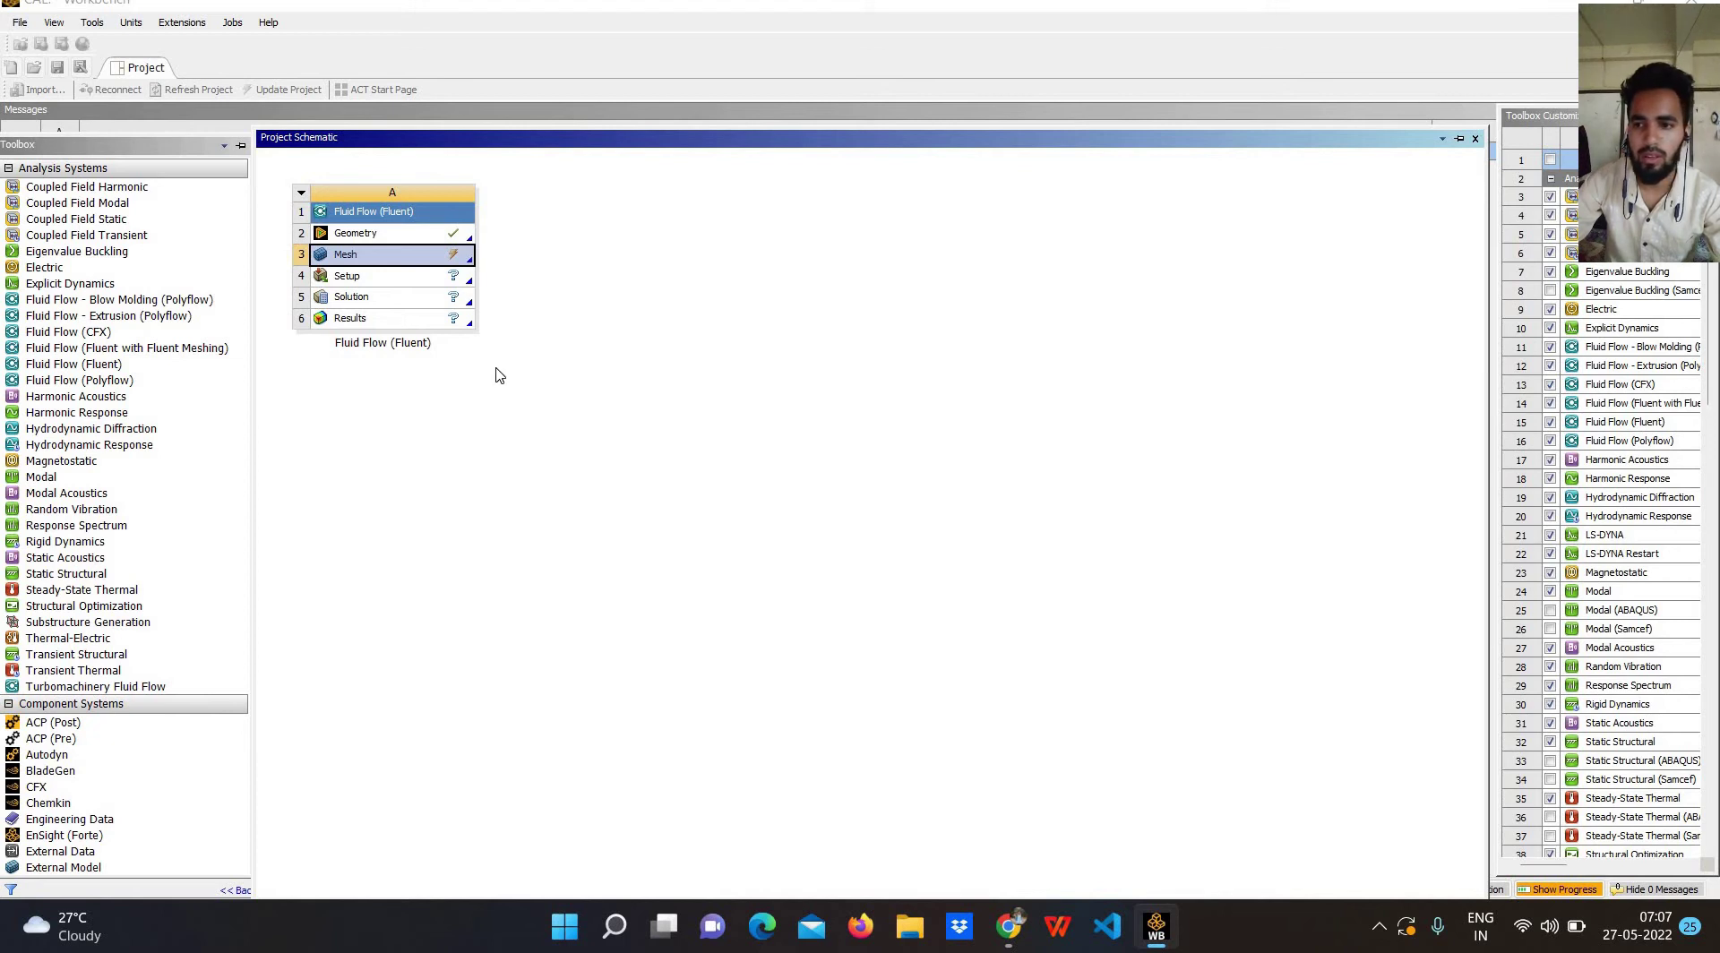
pyautogui.rightClick(454, 281)
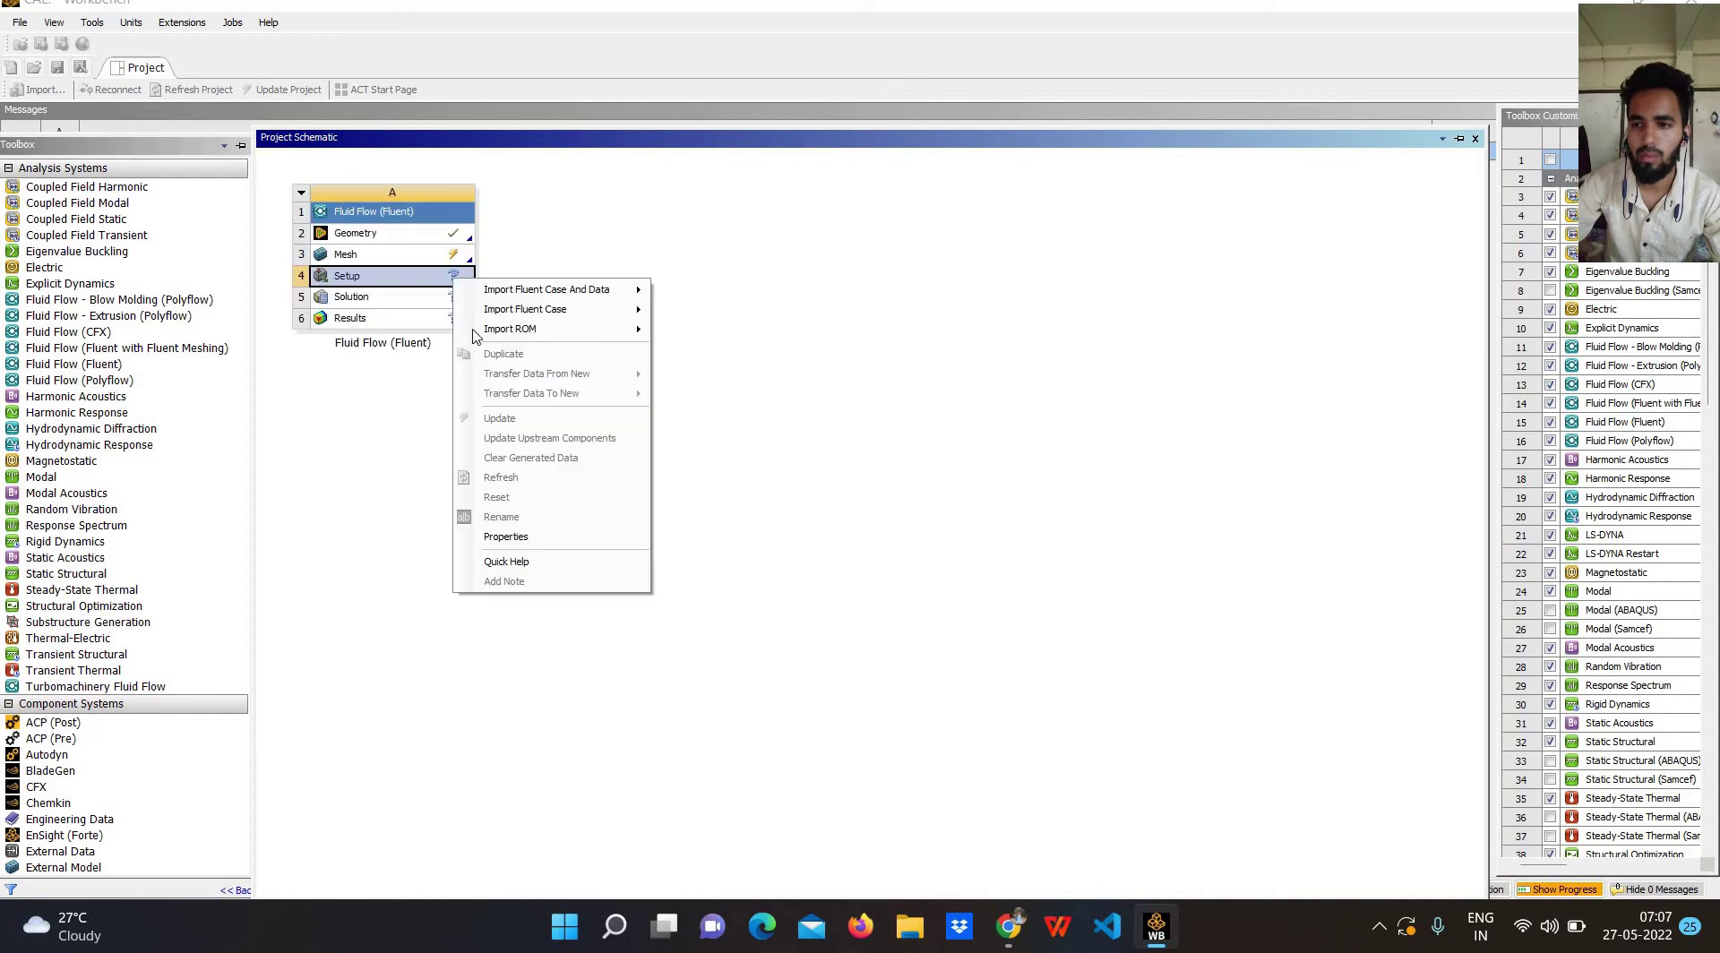
pyautogui.press('Down')
pyautogui.press('Down')
pyautogui.click(411, 286)
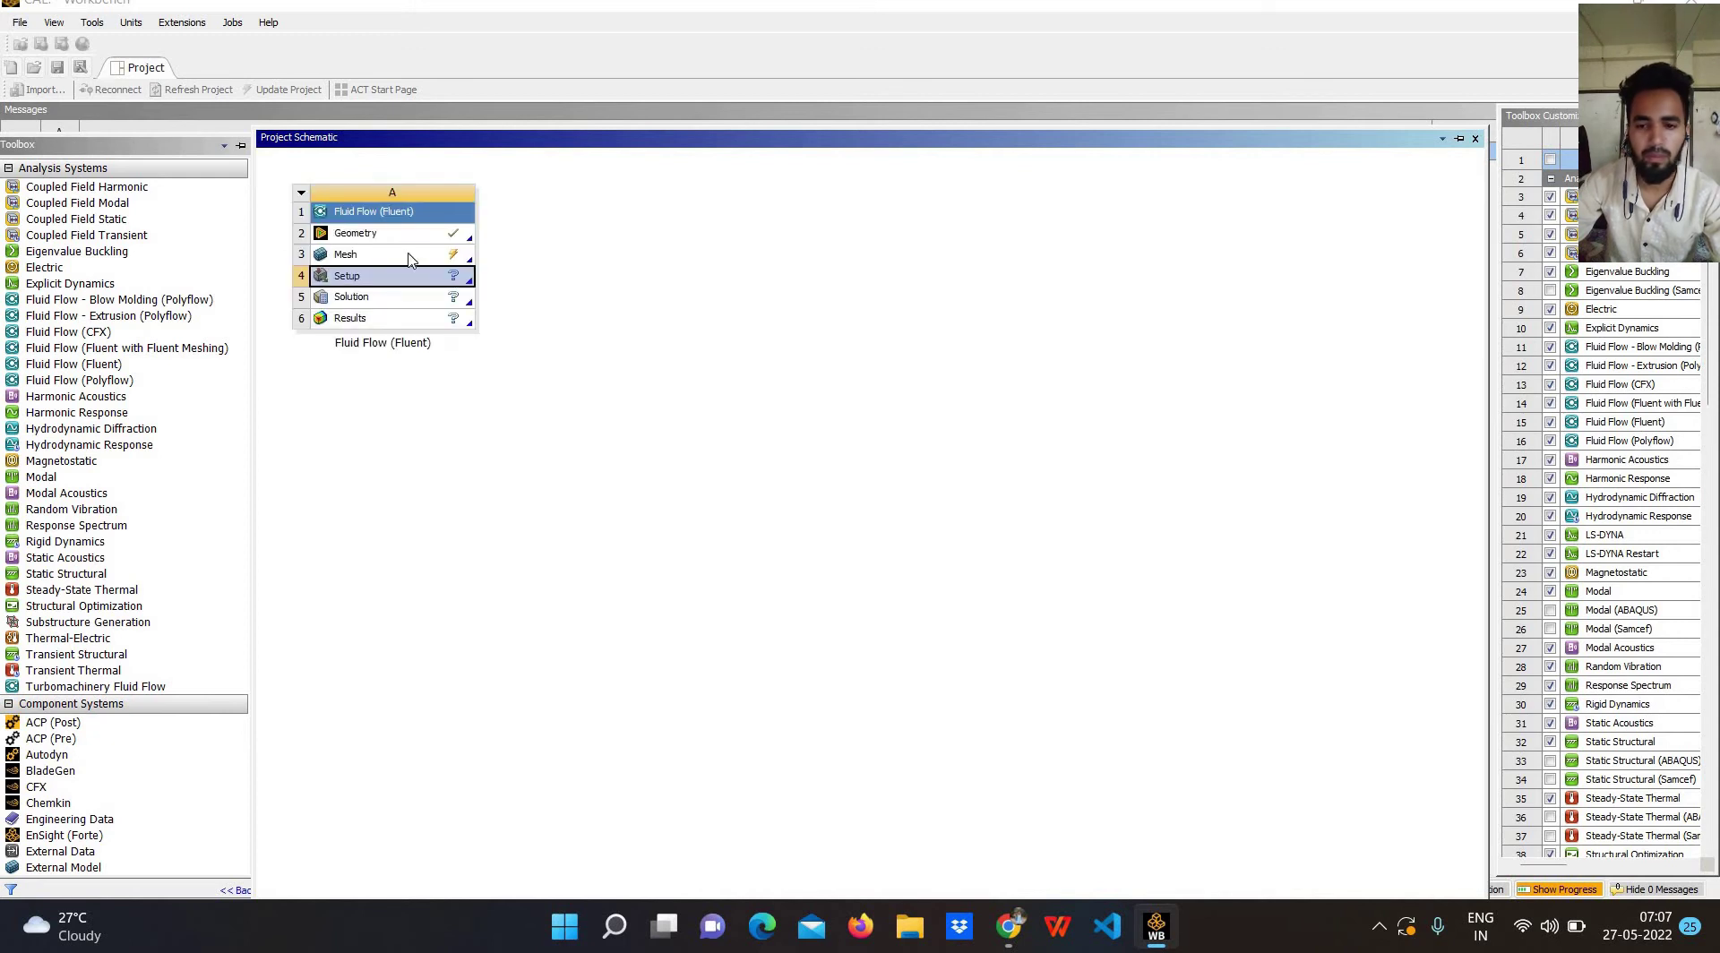
# Update the Mesh cell of the Fluid Flow (Fluent) system.
pyautogui.rightClick(410, 283)
pyautogui.click(410, 255)
pyautogui.rightClick(409, 254)
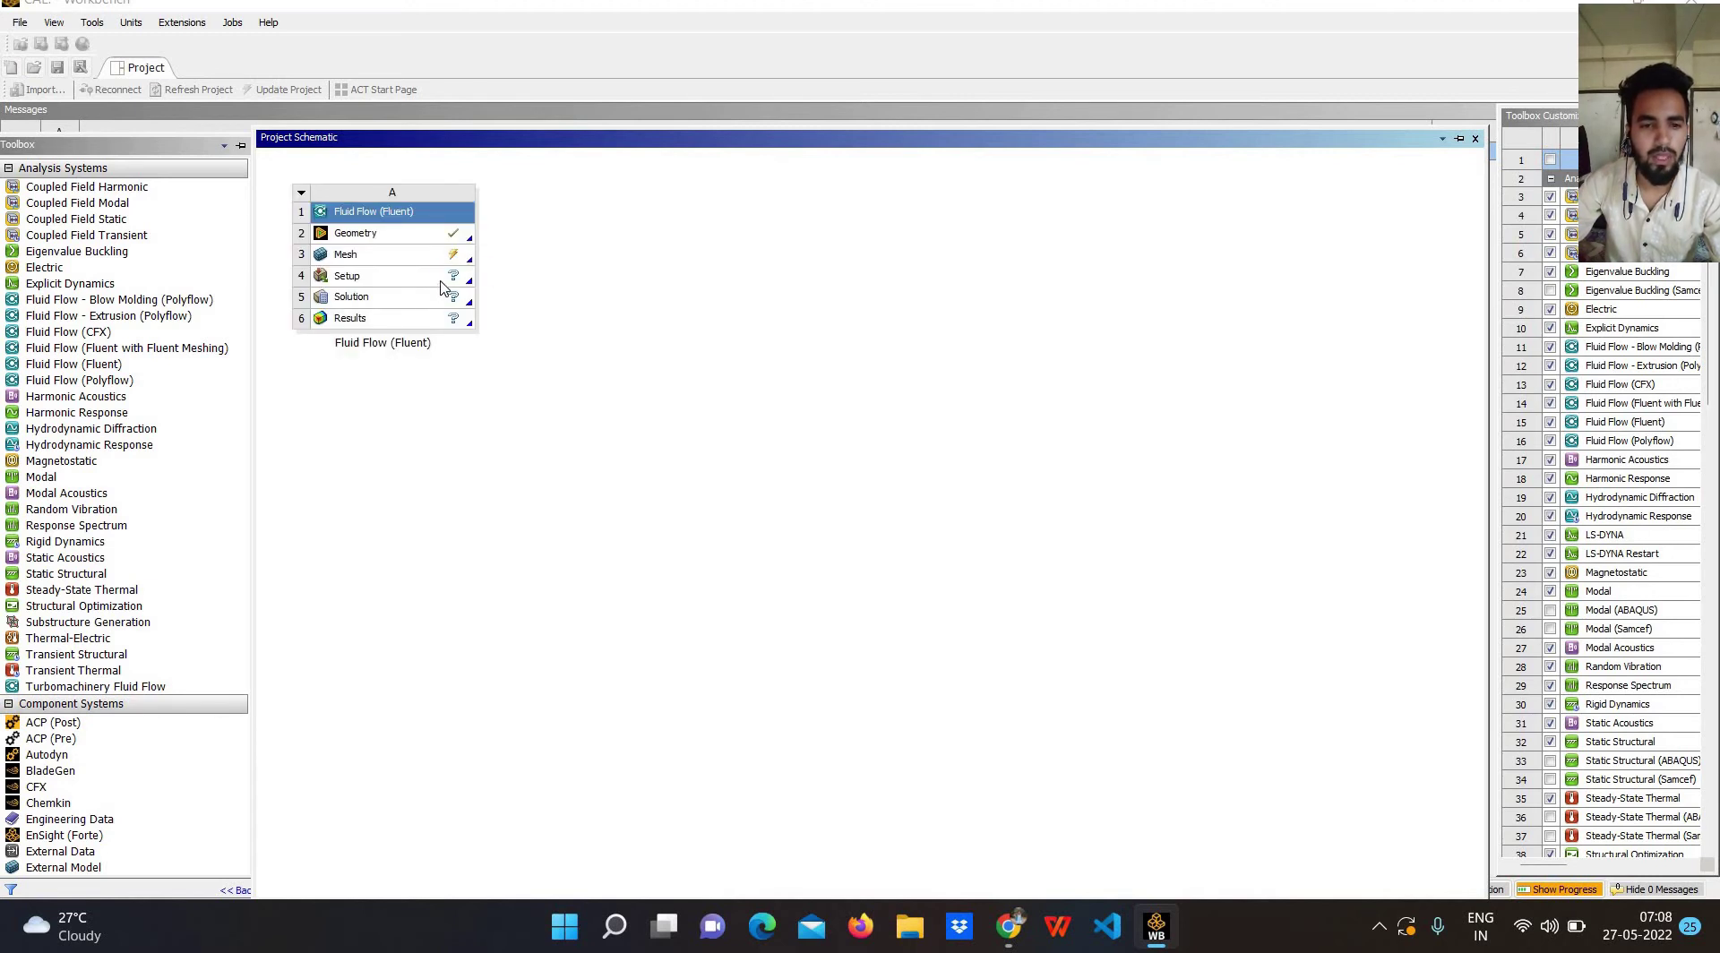
# Open the Setup cell for editing and start Fluent with 4 solver processes.
pyautogui.rightClick(444, 272)
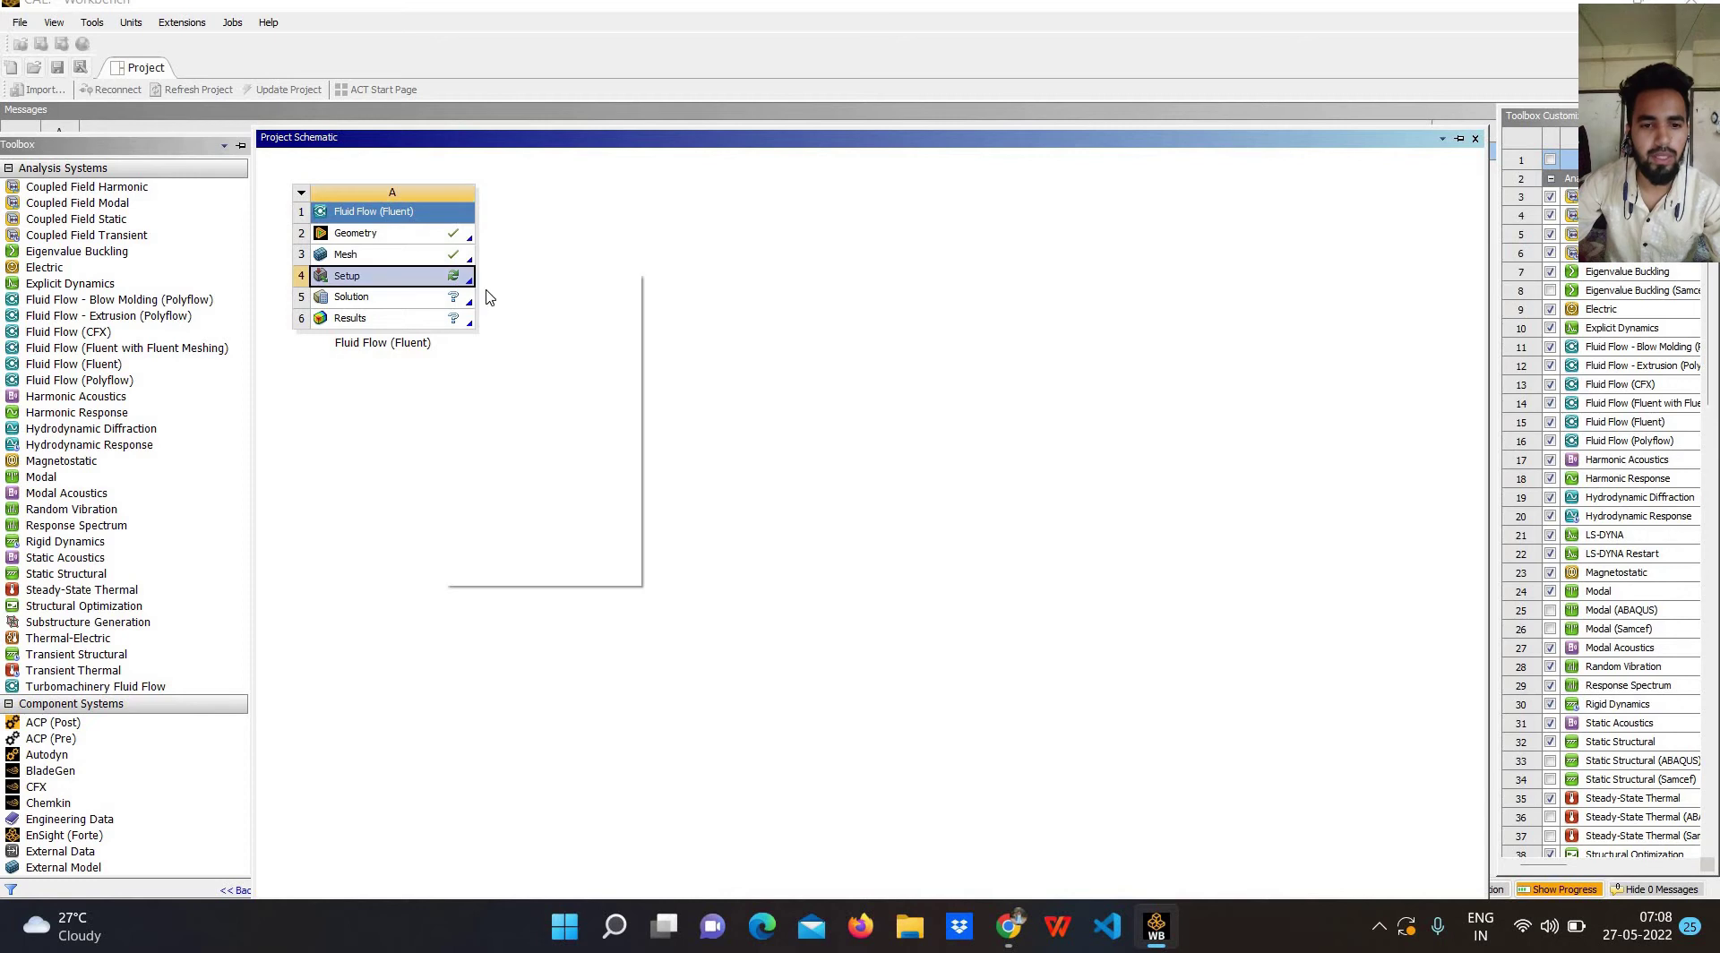
pyautogui.rightClick(428, 276)
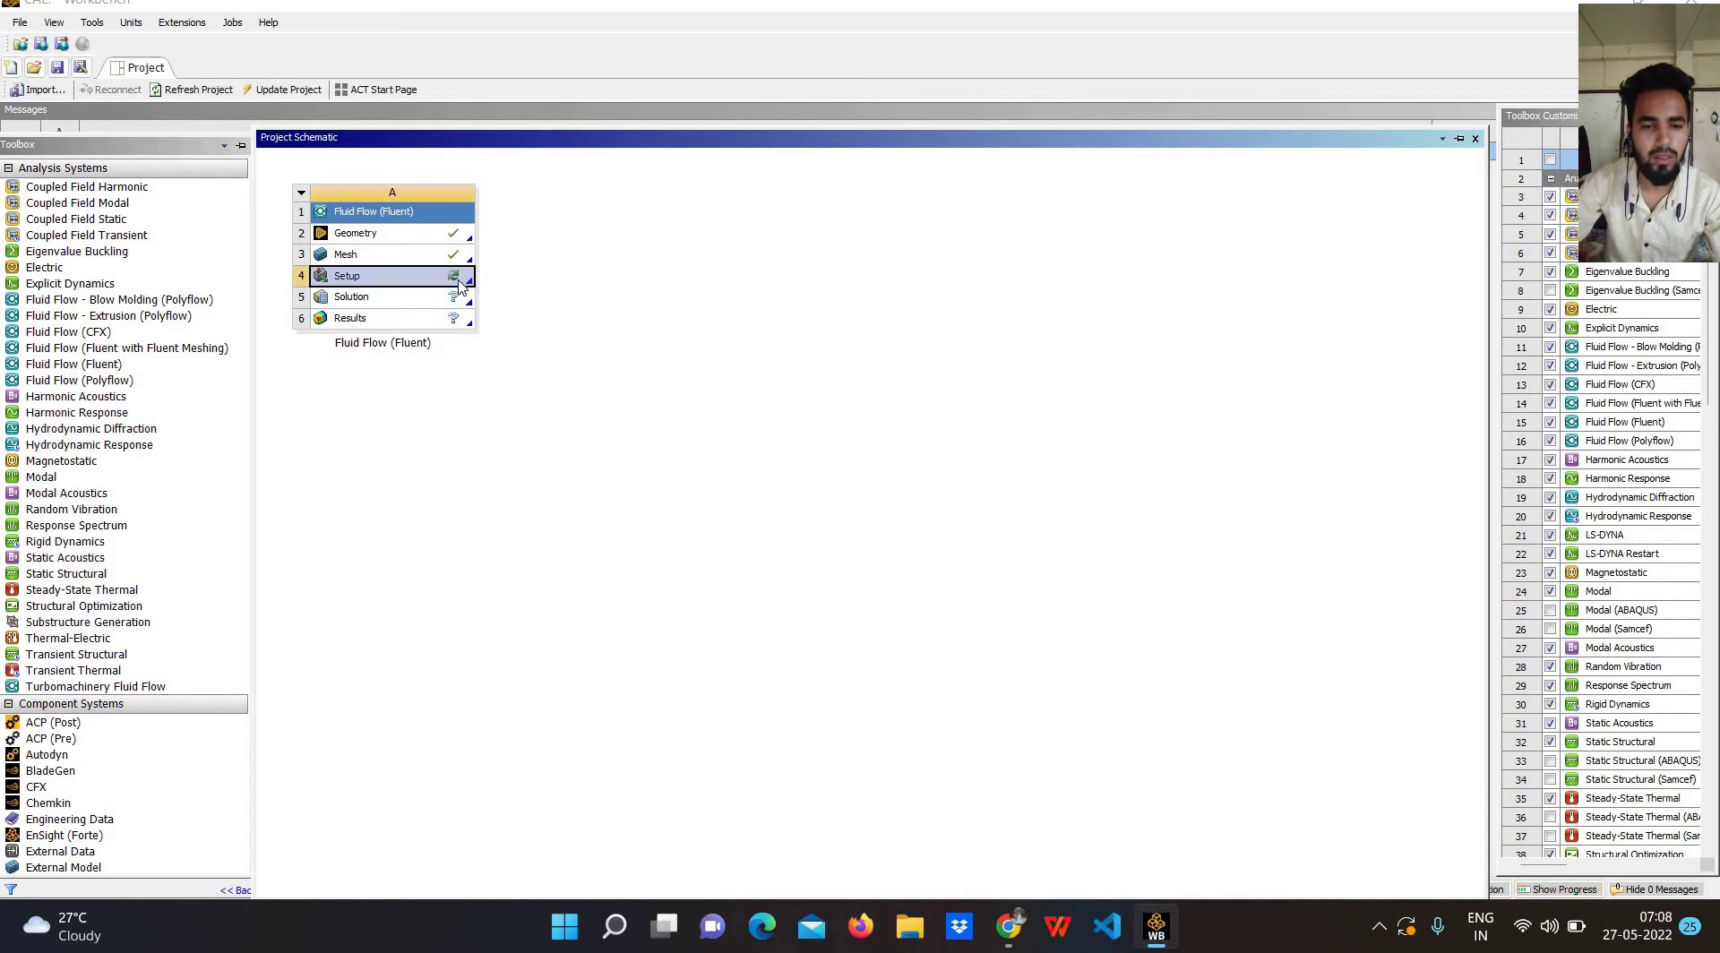
pyautogui.click(510, 456)
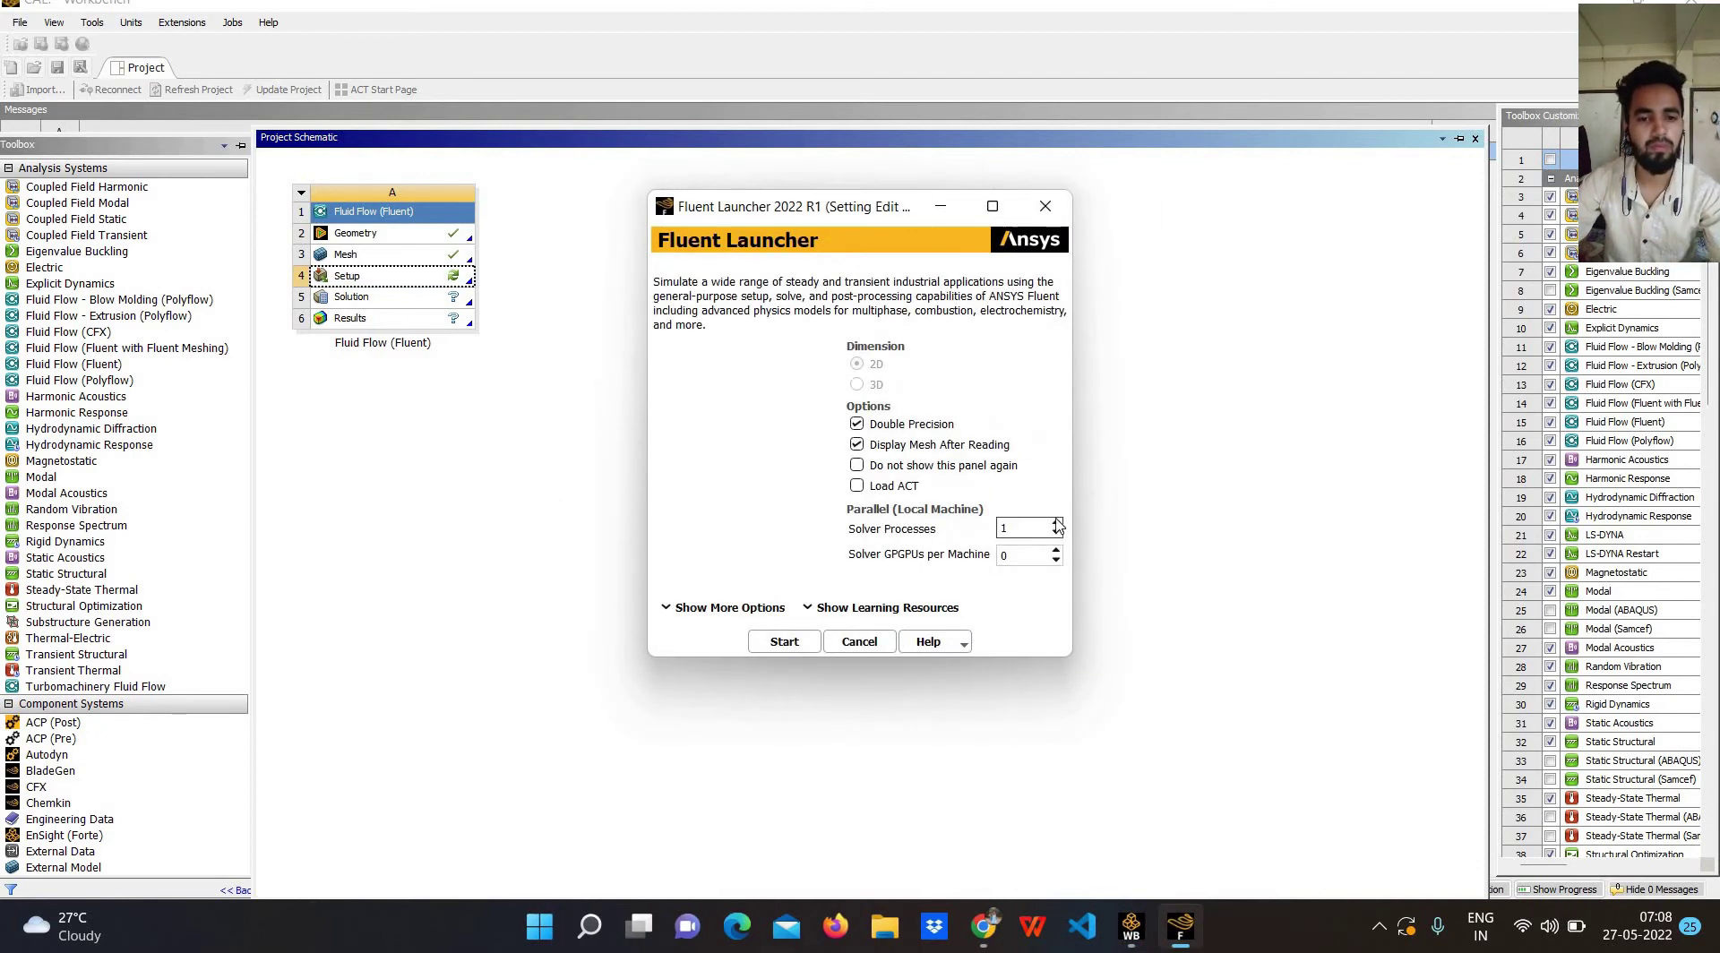
pyautogui.press('Up')
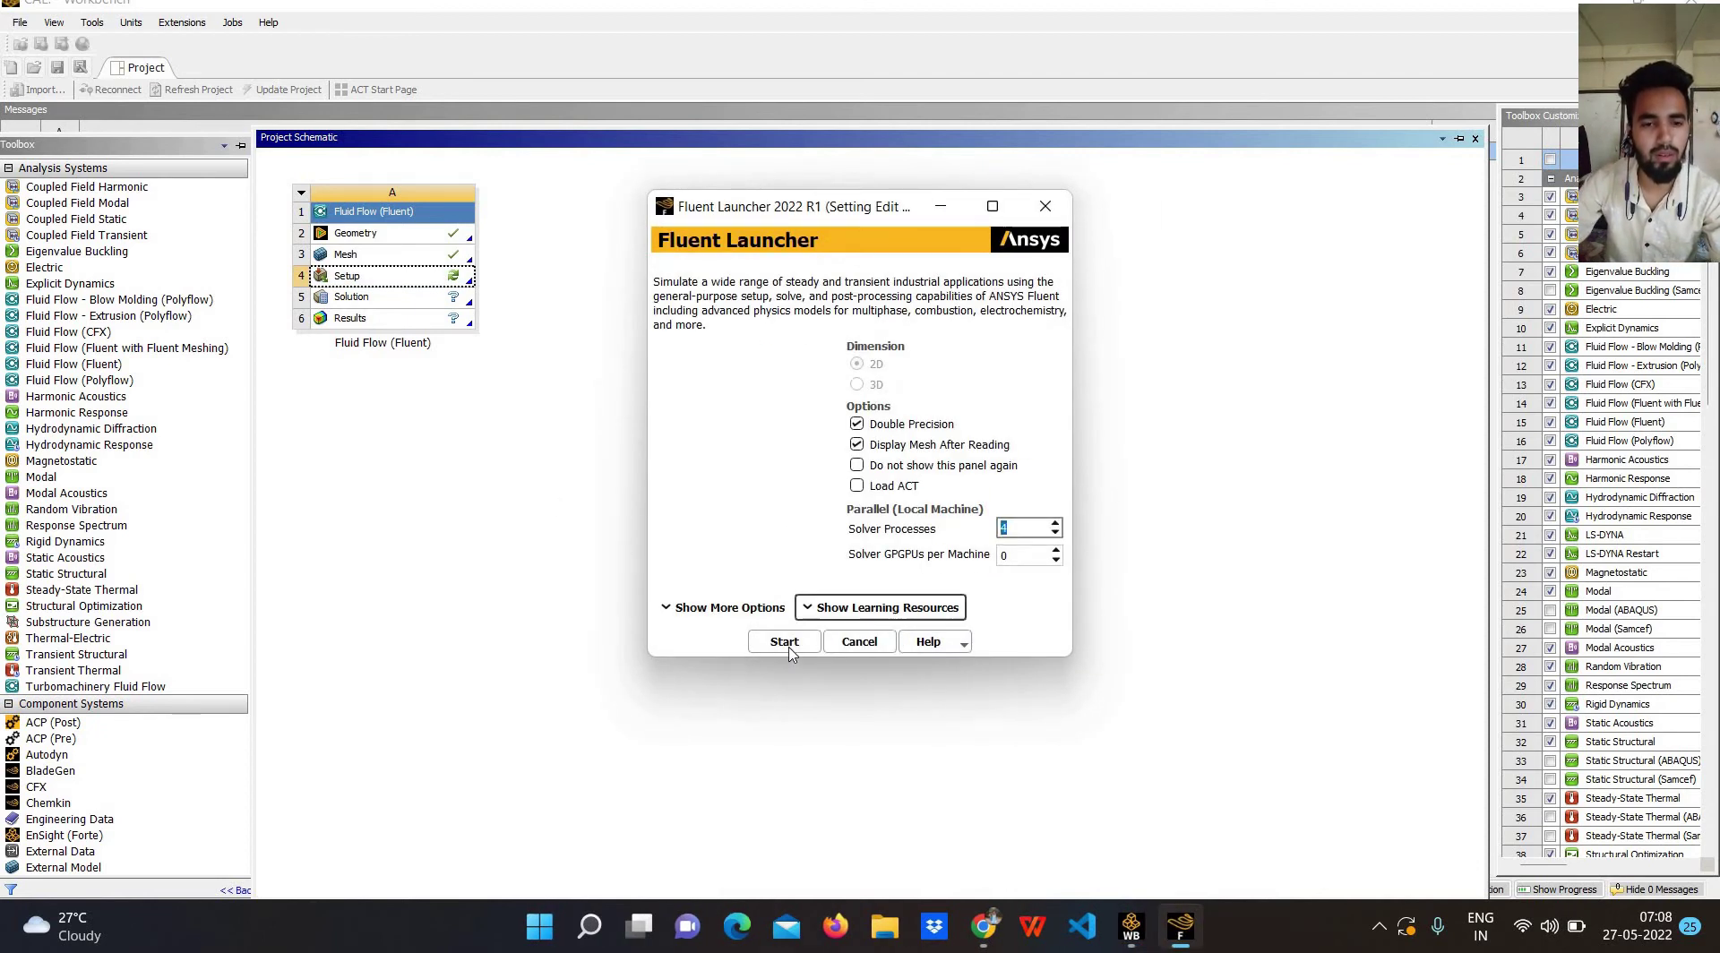
pyautogui.click(782, 642)
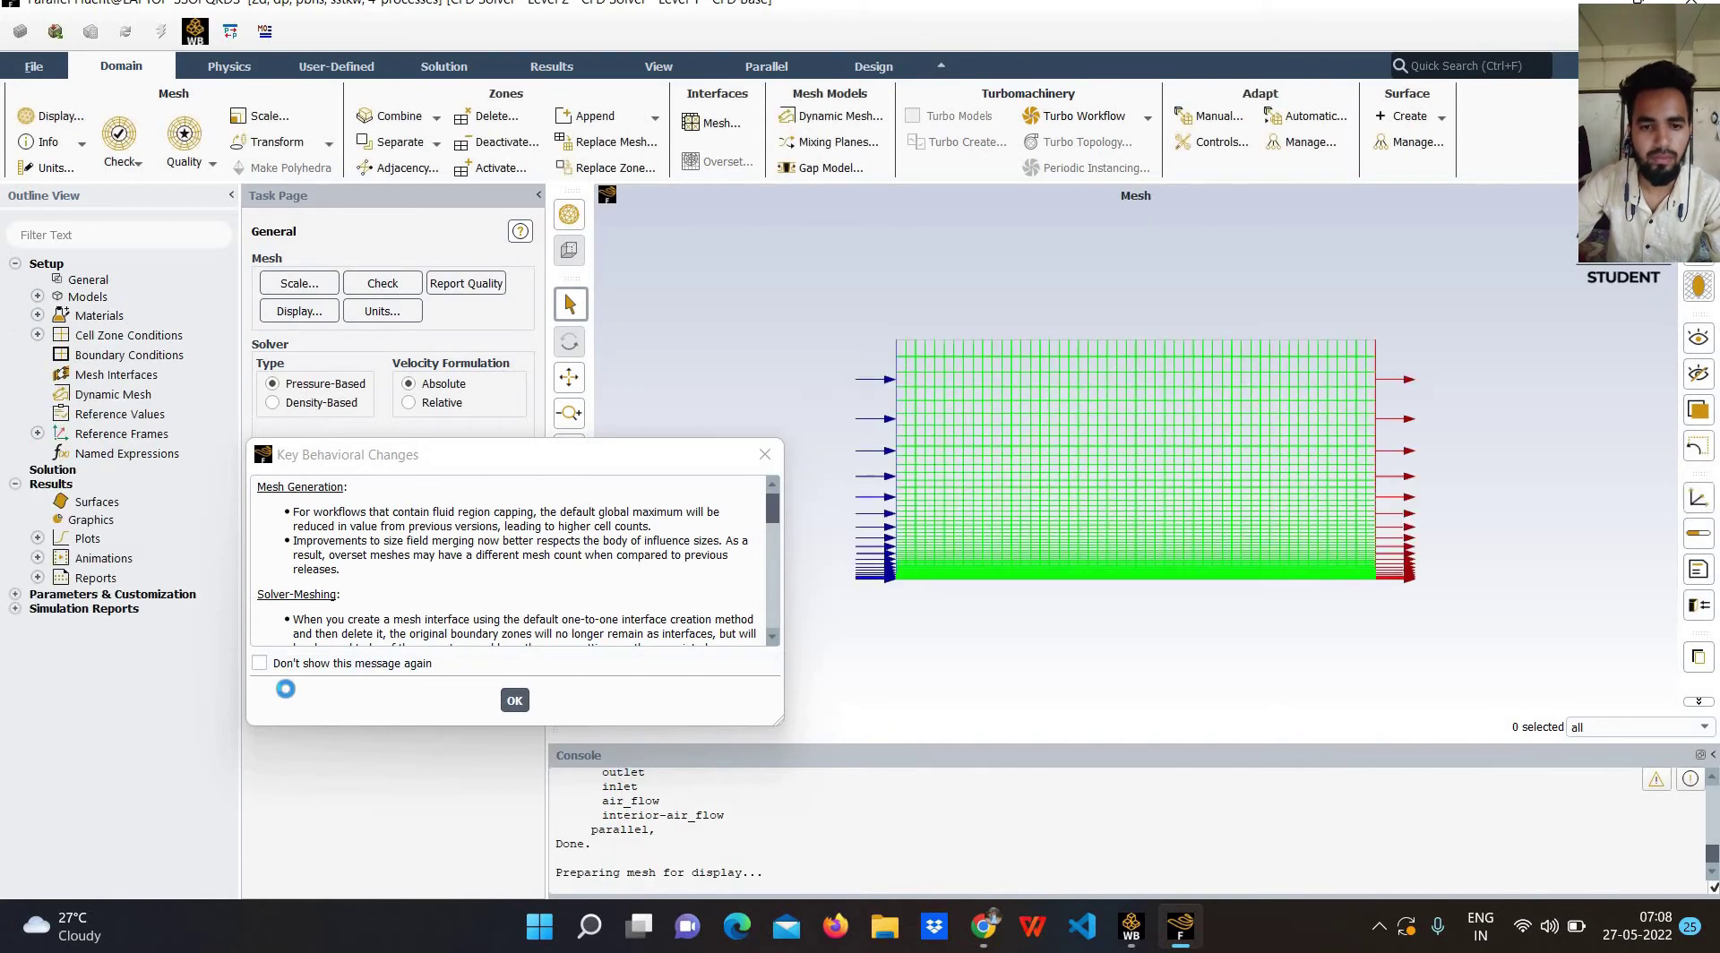
# Dismiss the Key Behavioral Changes message and run a check of the mesh.
pyautogui.click(260, 663)
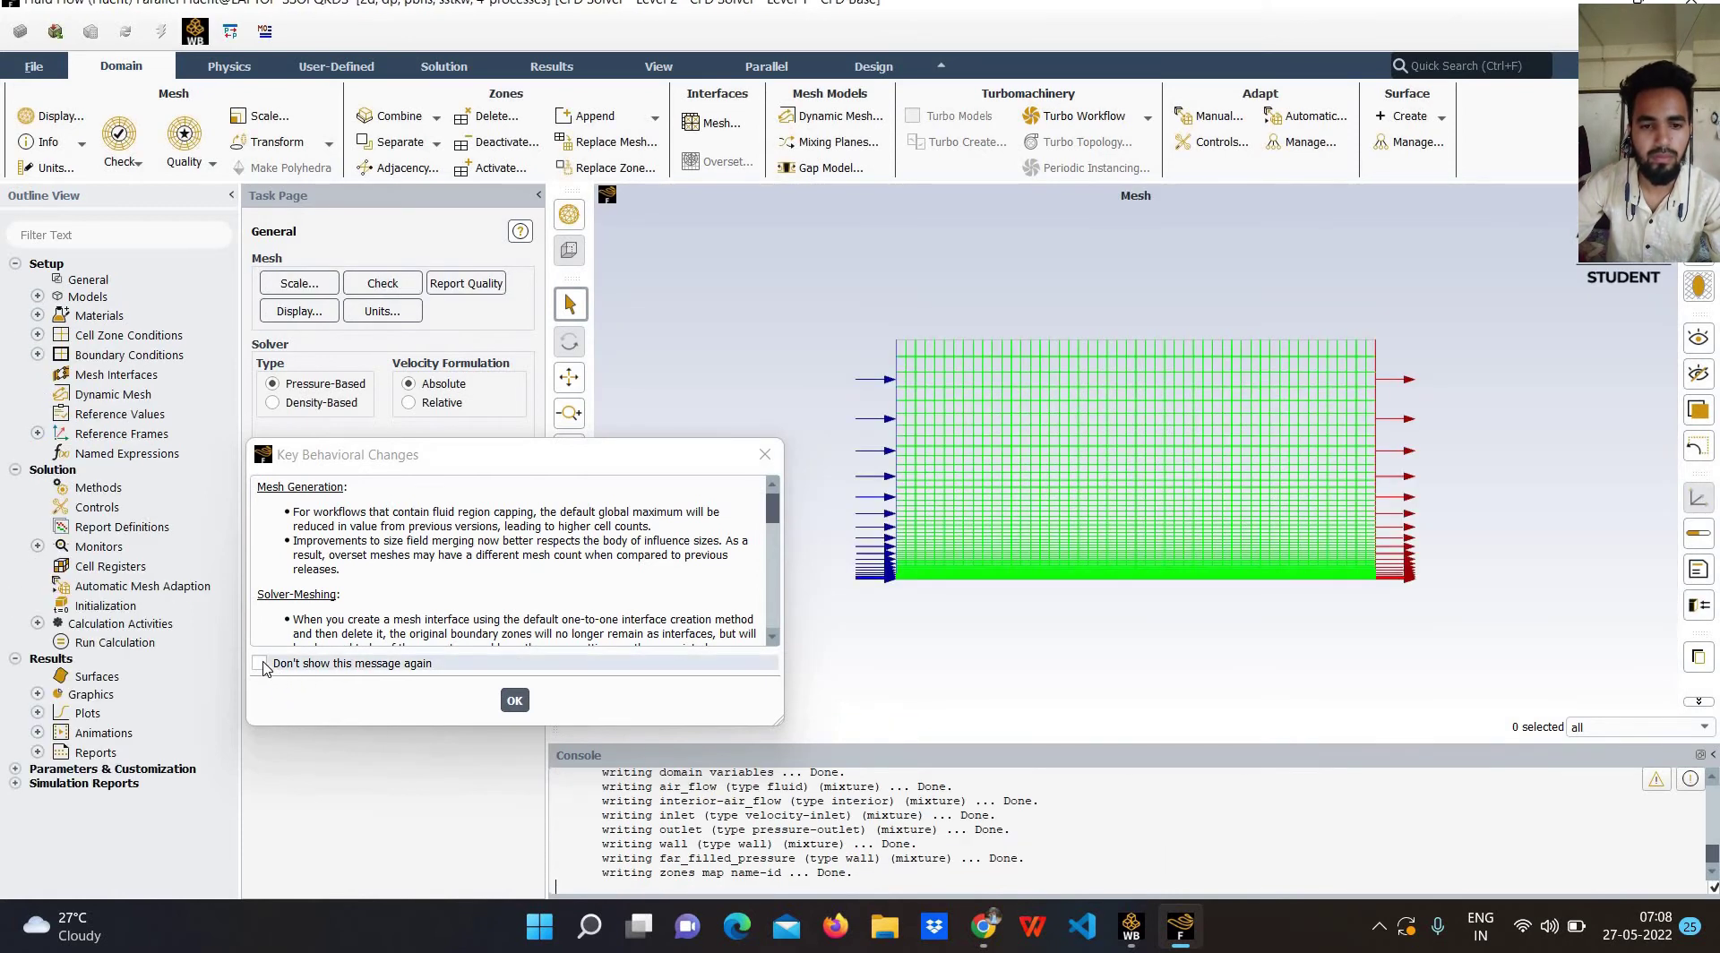
pyautogui.click(515, 700)
pyautogui.click(383, 283)
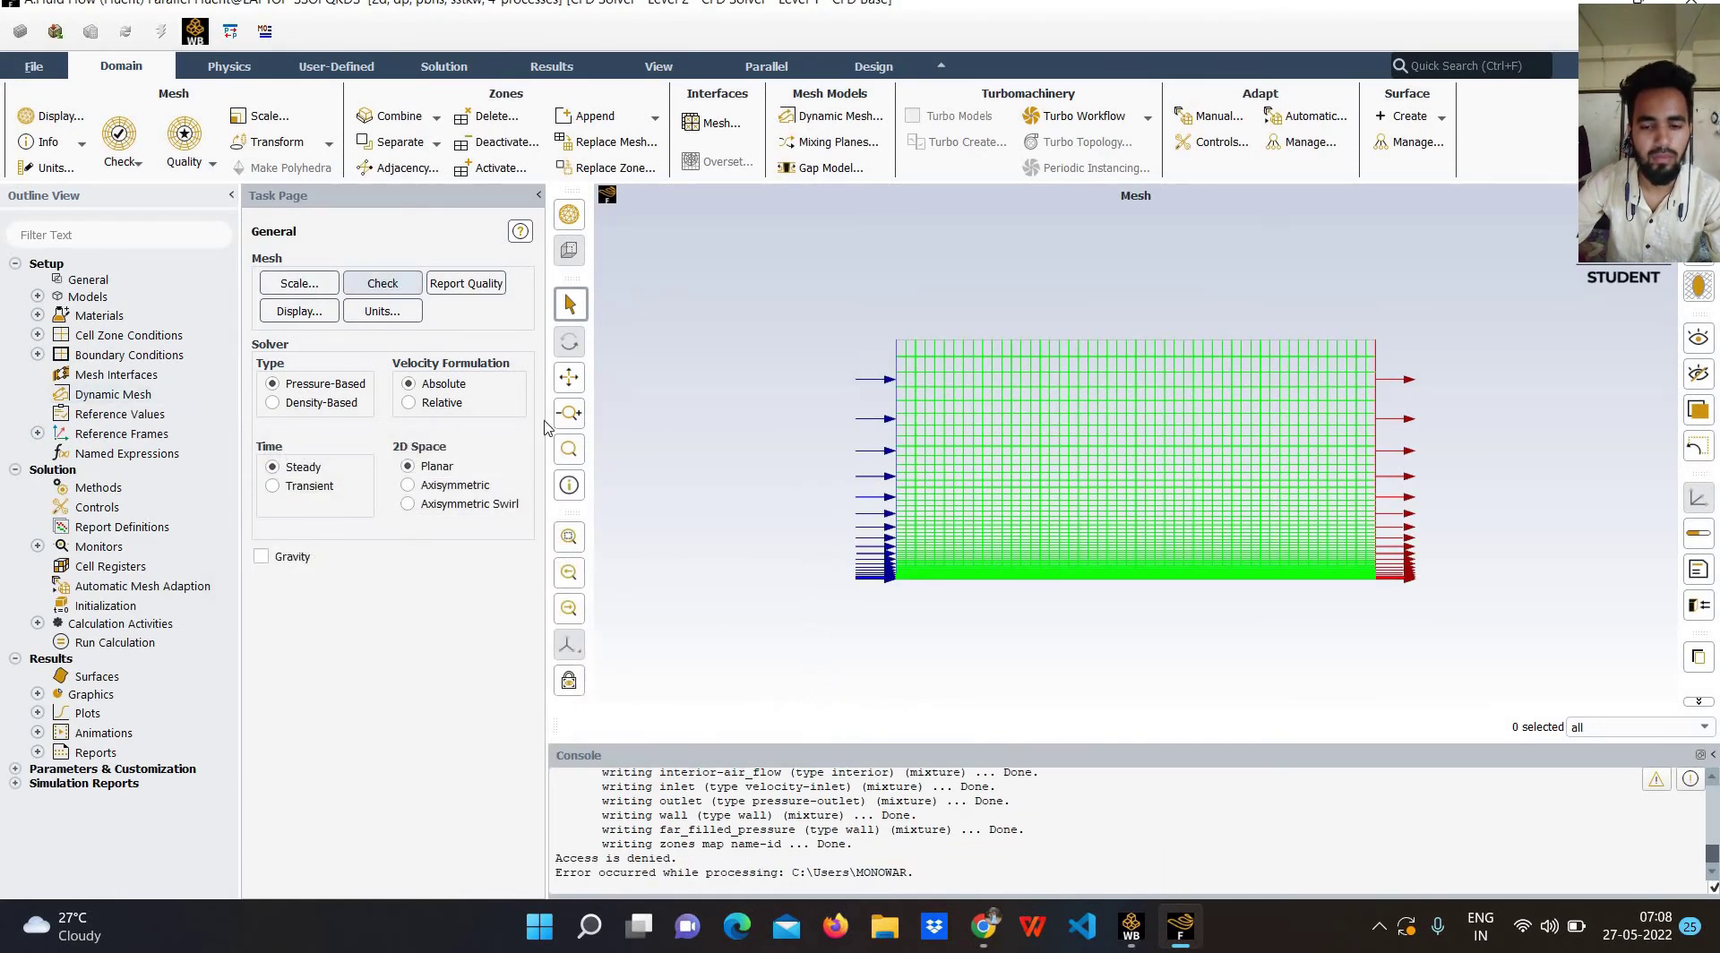
# Change the viscous model to Laminar.
pyautogui.doubleClick(181, 303)
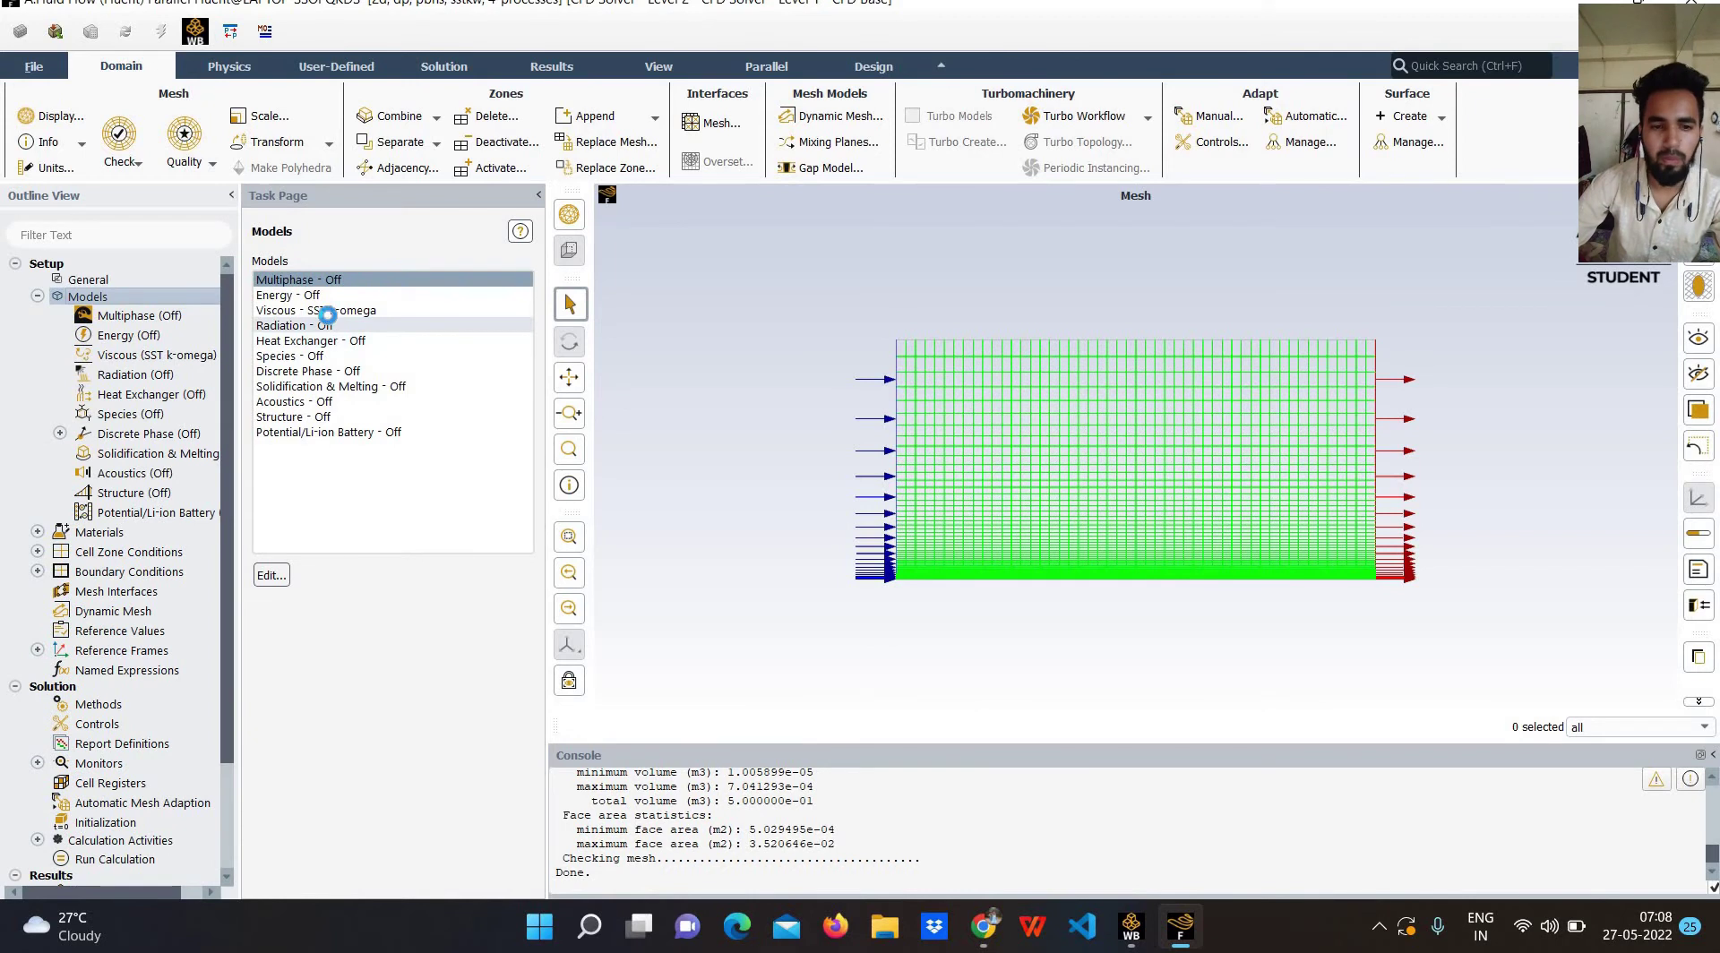
pyautogui.click(328, 311)
pyautogui.doubleClick(502, 310)
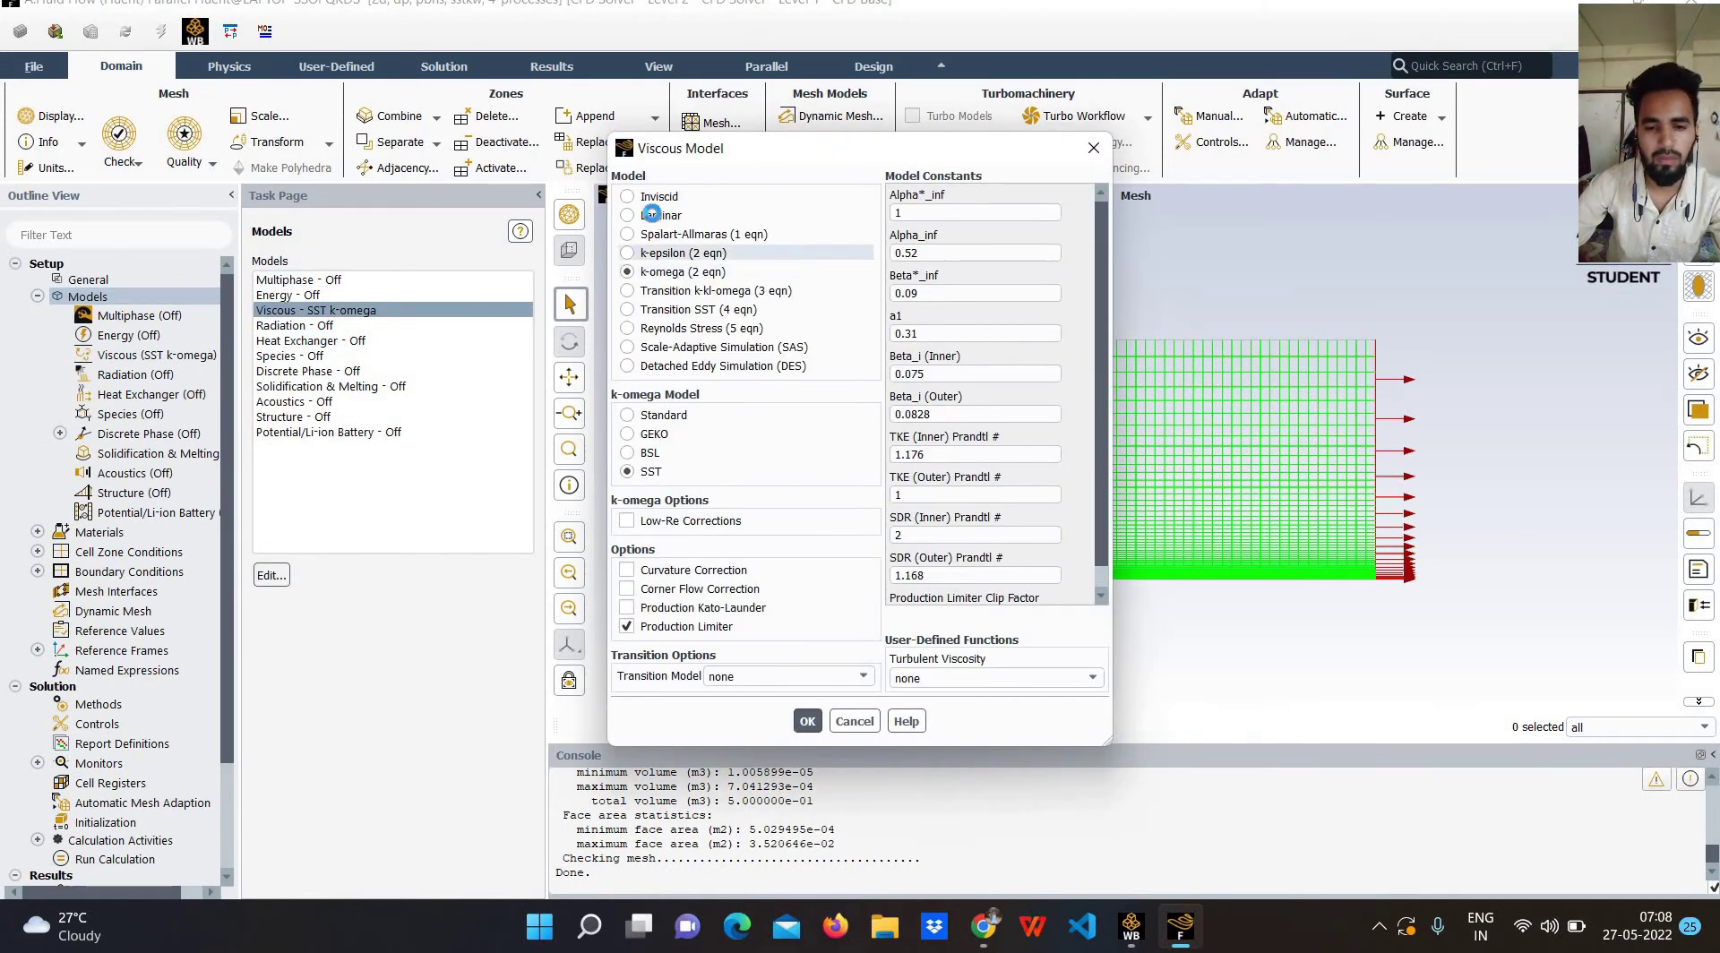
pyautogui.click(628, 215)
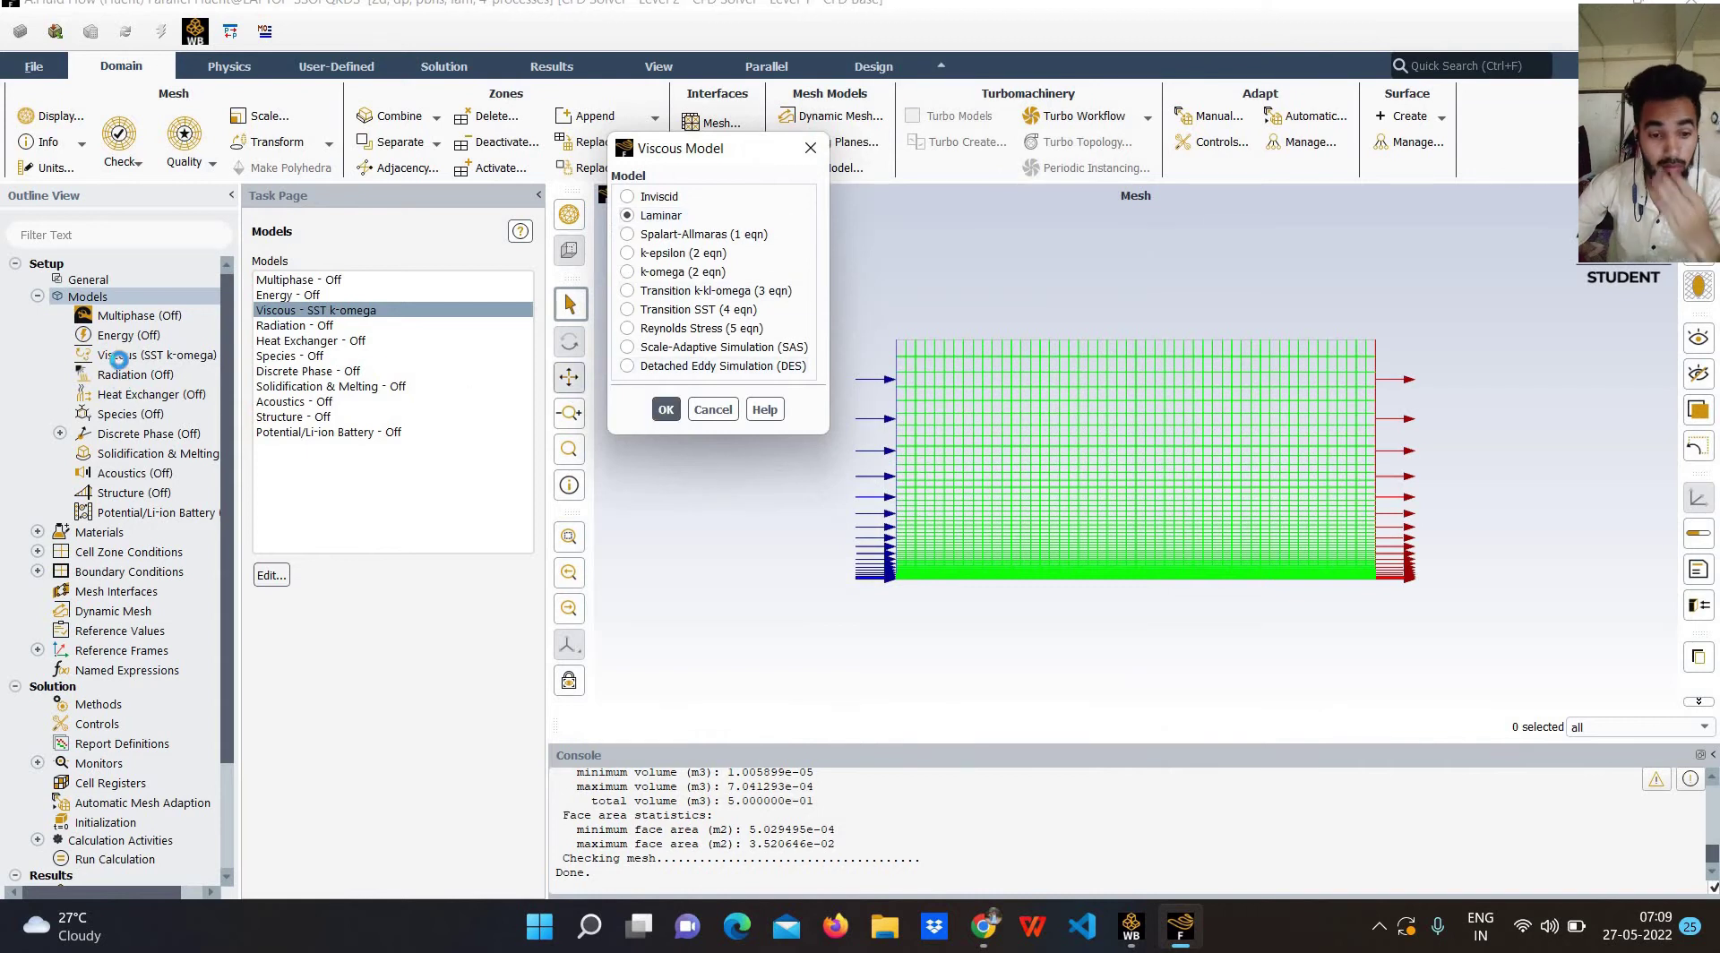
pyautogui.press('Return')
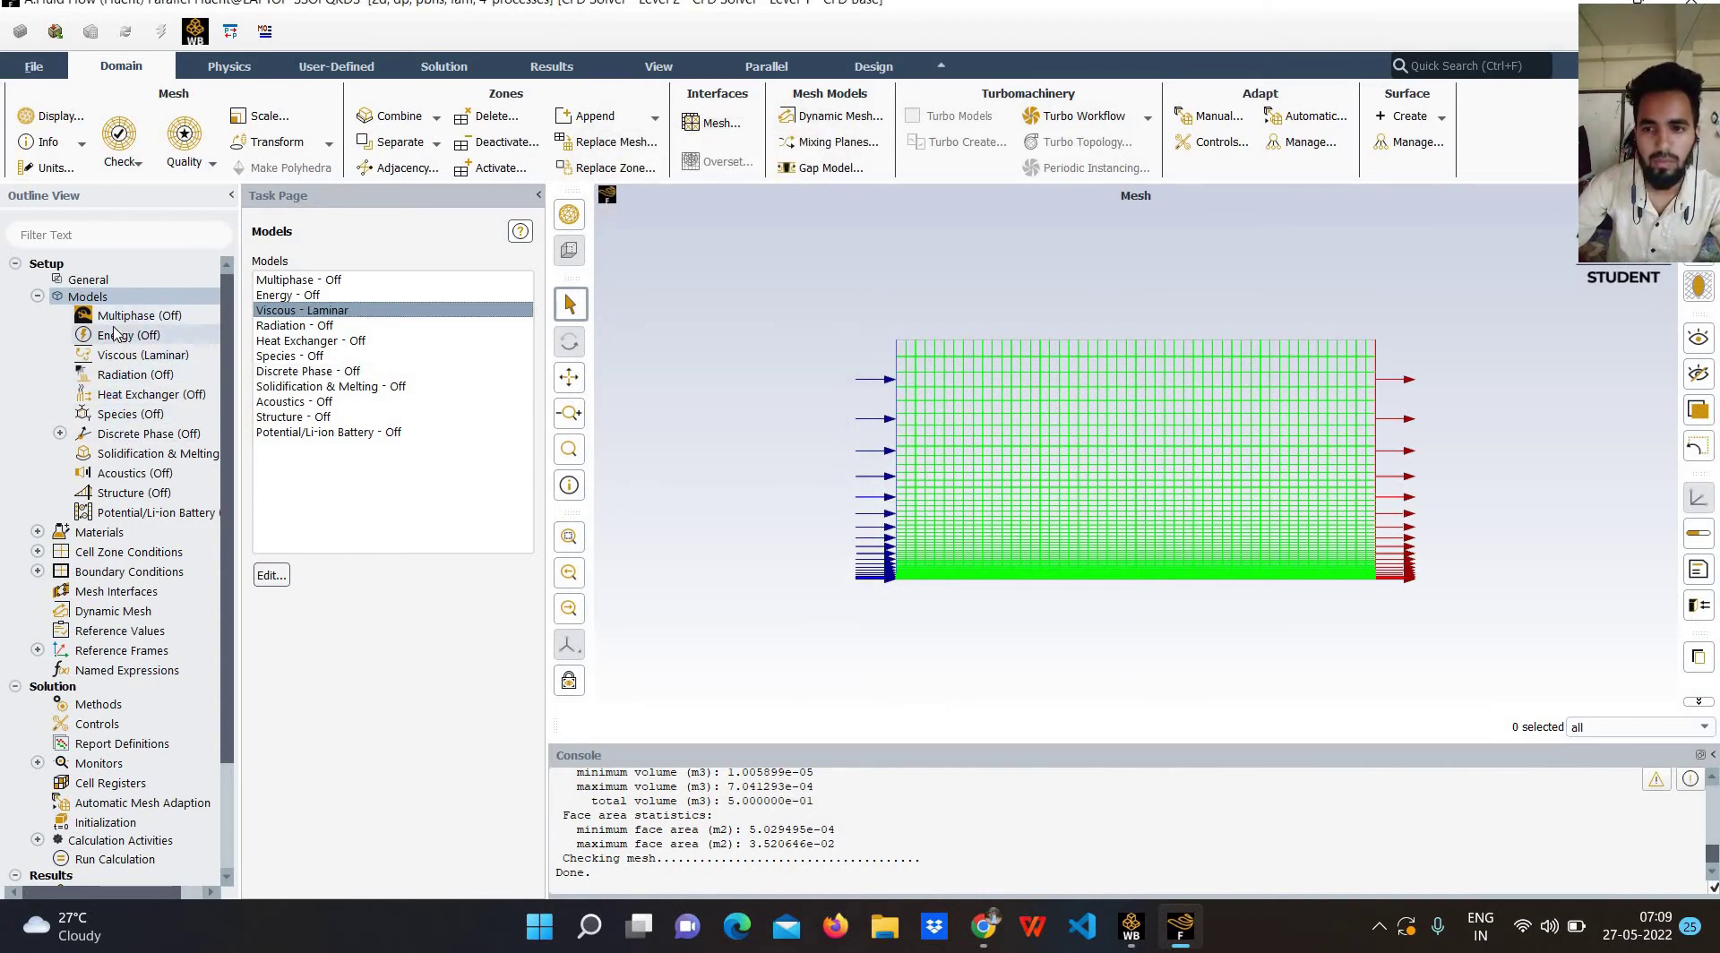
# Edit the fluid material air to a constant density of 1 kg/m³ and a constant viscosity of 1e-4 kg/(m s).
pyautogui.doubleClick(94, 532)
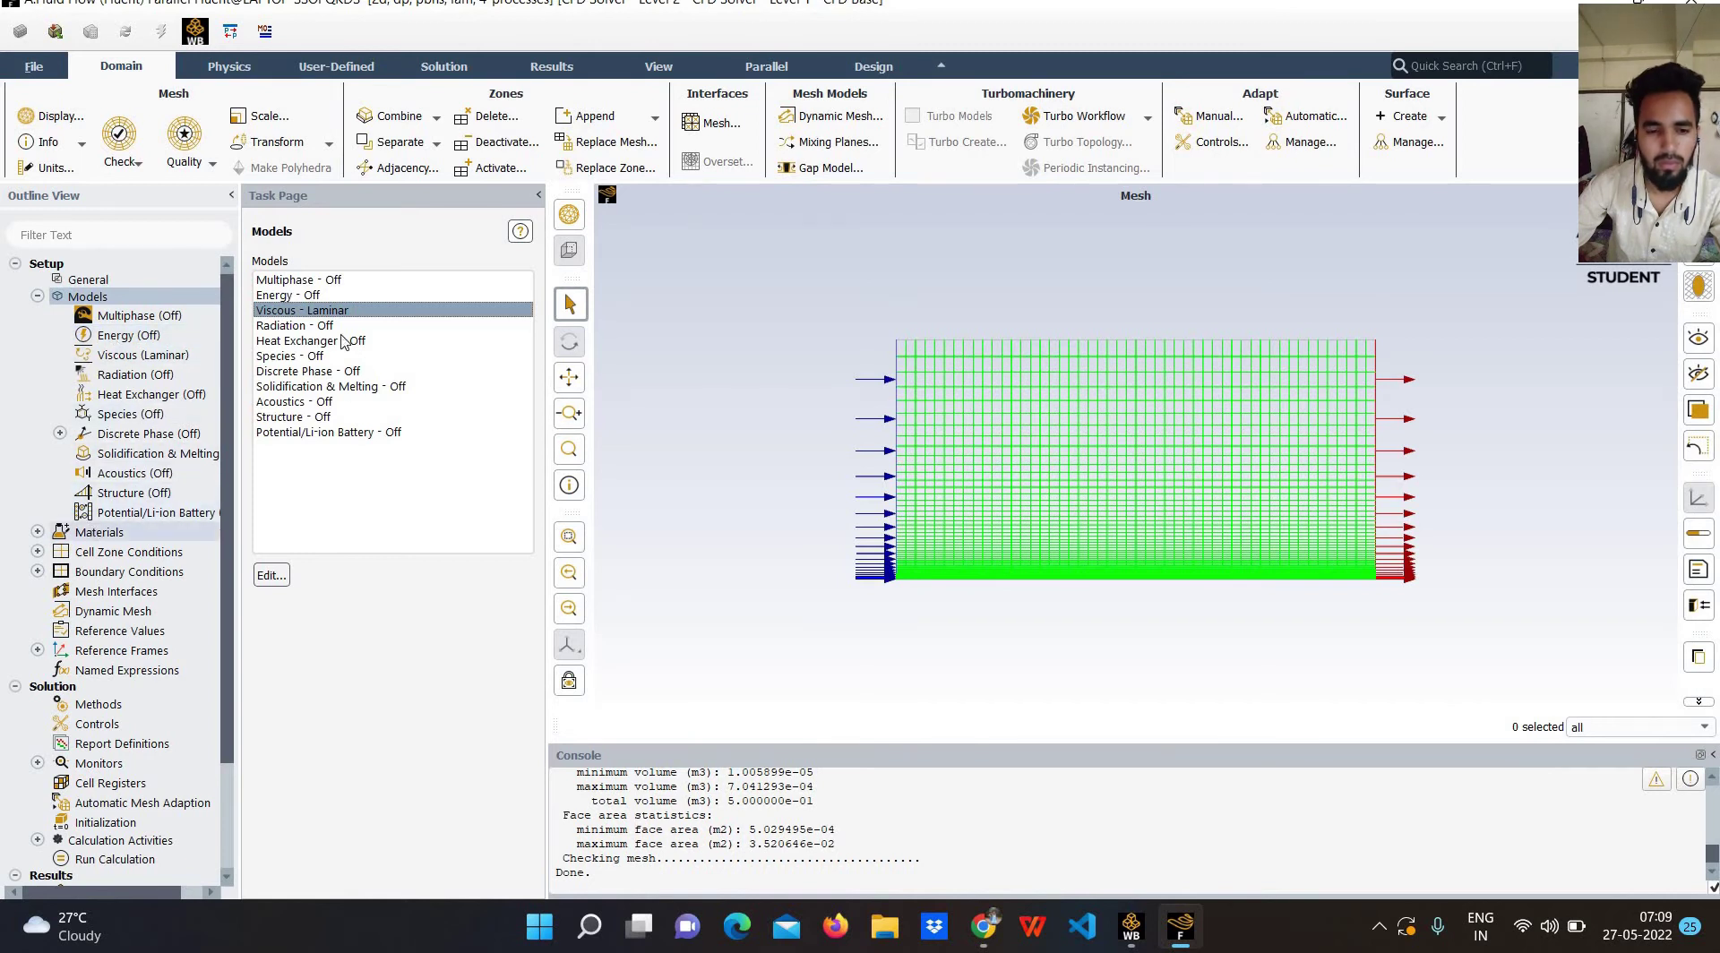
pyautogui.doubleClick(277, 294)
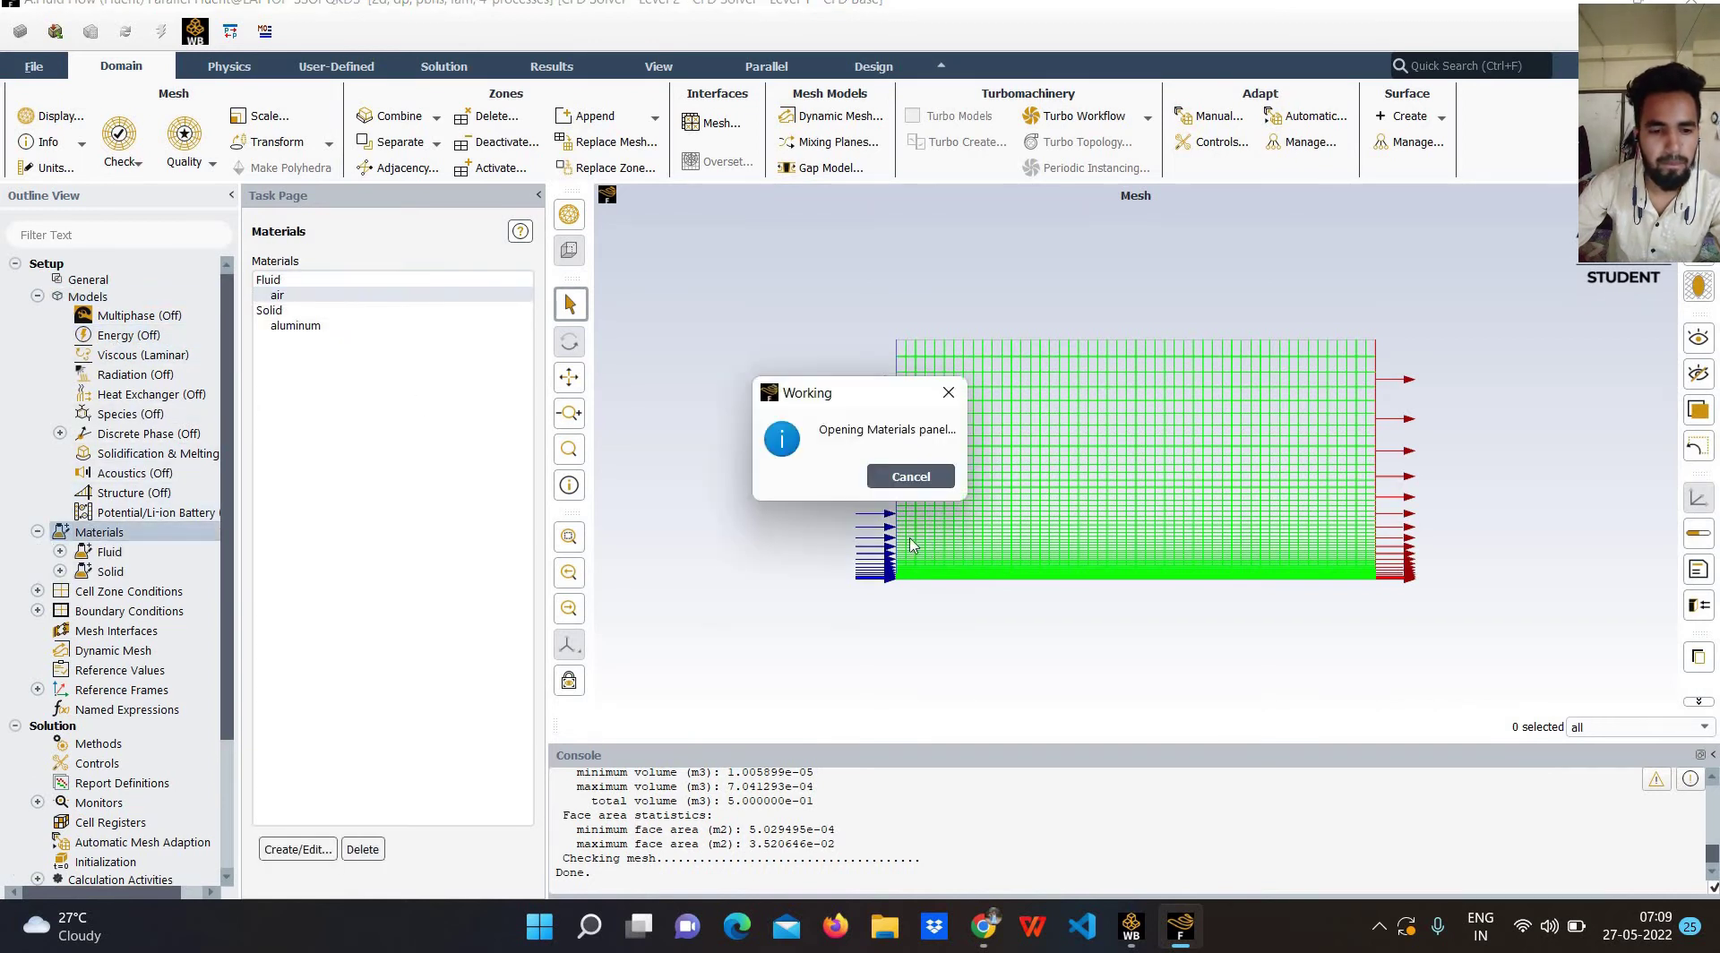
pyautogui.doubleClick(784, 434)
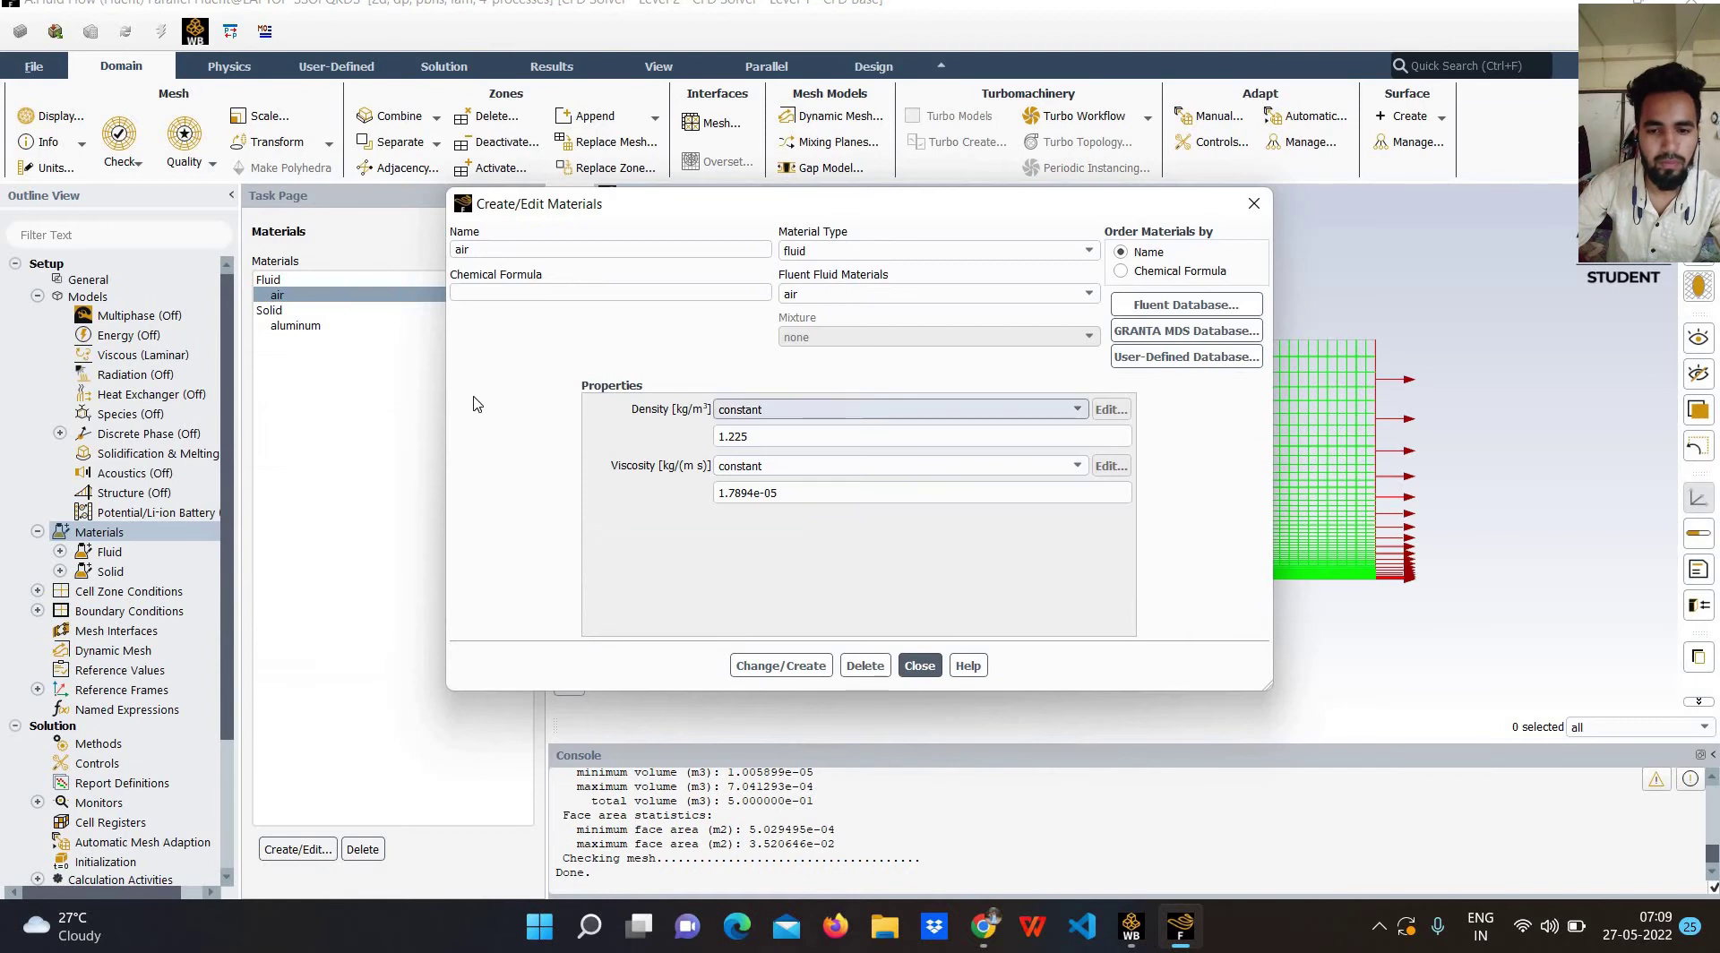
pyautogui.write('1')
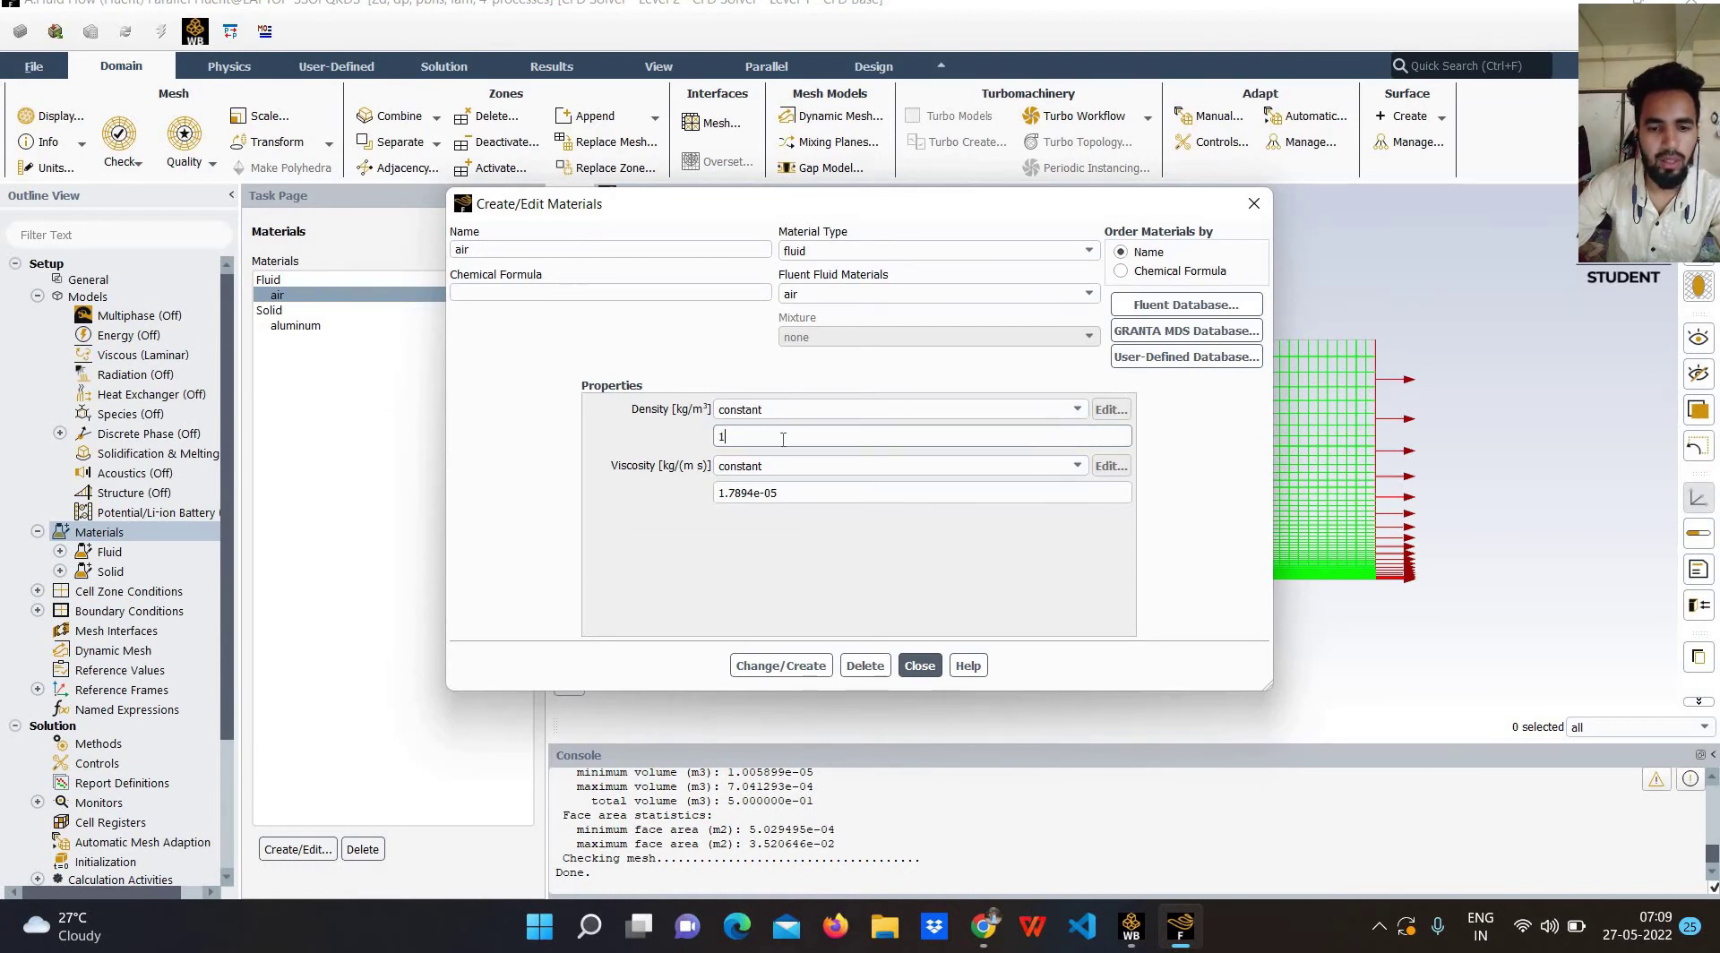
pyautogui.press('Tab')
pyautogui.write('1')
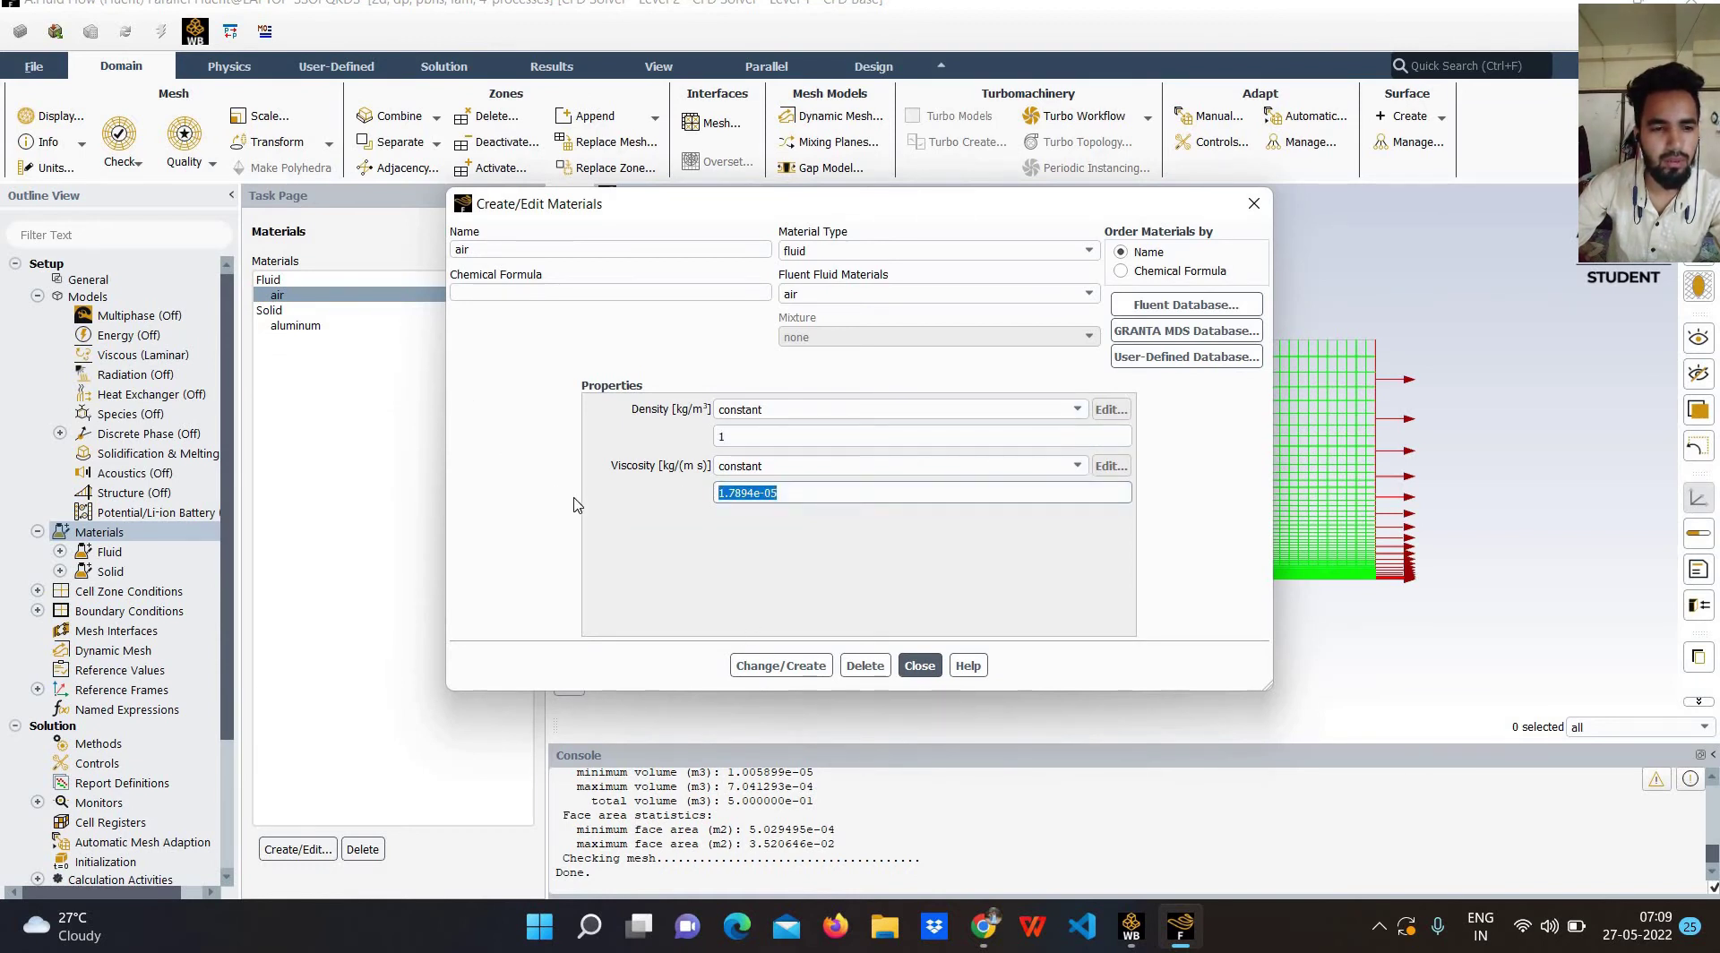
pyautogui.write('e')
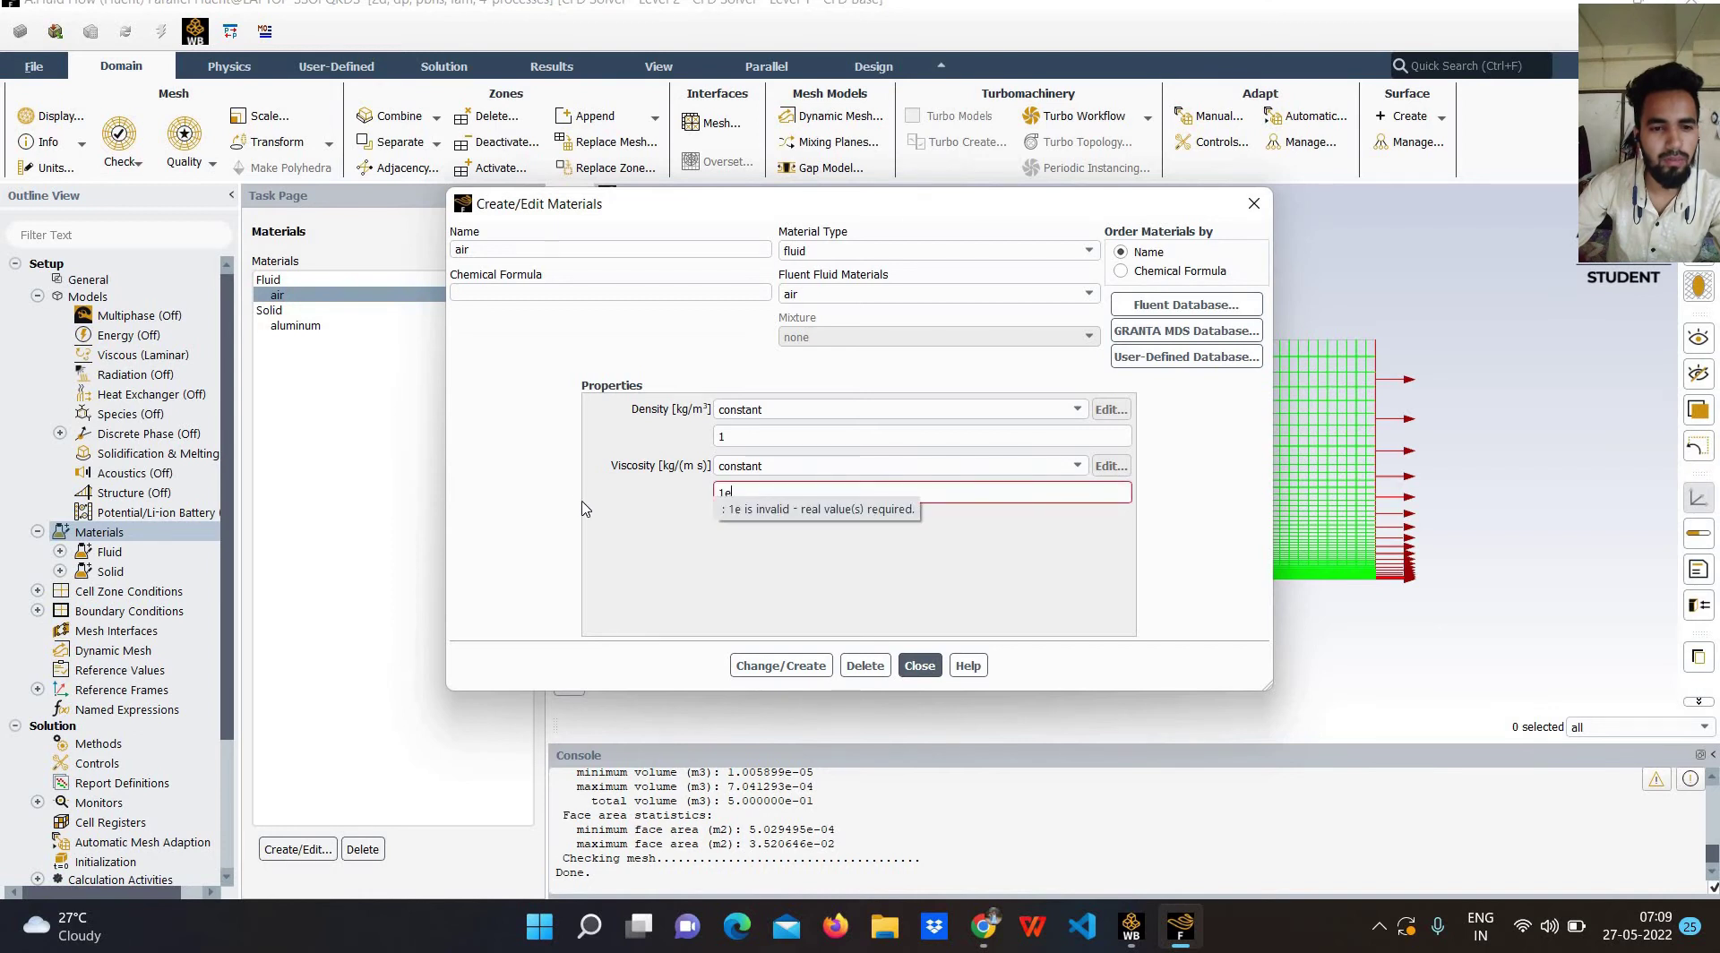
pyautogui.write('-4')
pyautogui.click(773, 667)
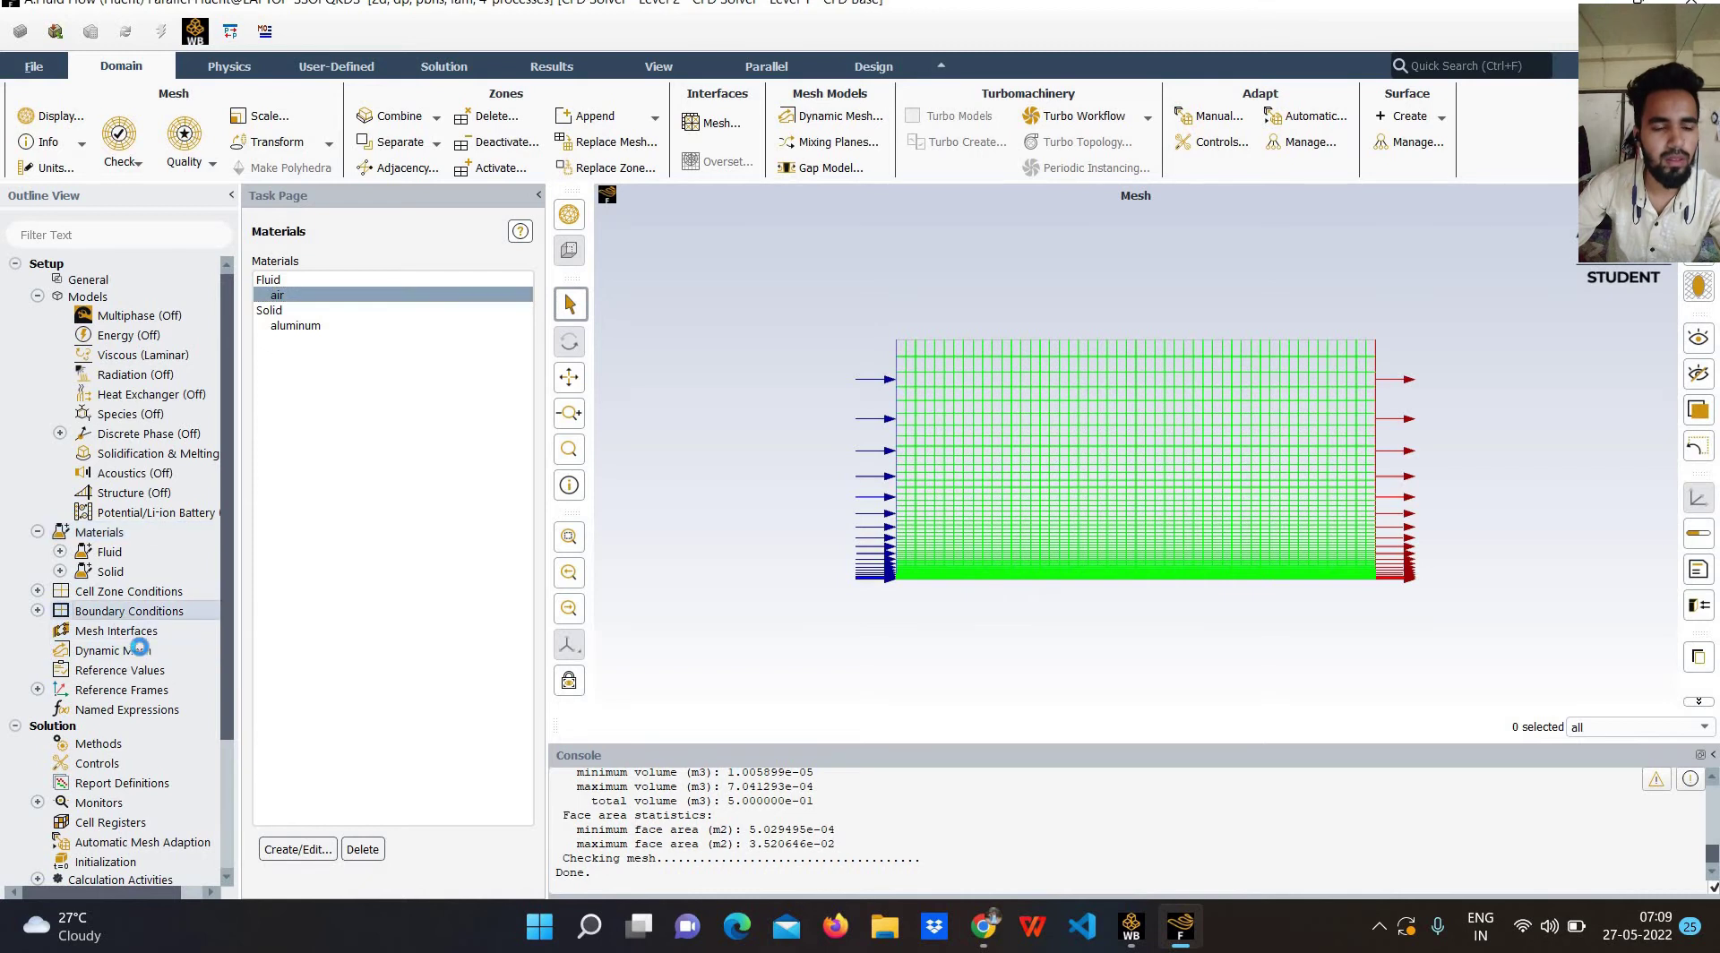
# Keep the inlet zone as a velocity-inlet and set its velocity magnitude to 1 m/s.
pyautogui.doubleClick(125, 611)
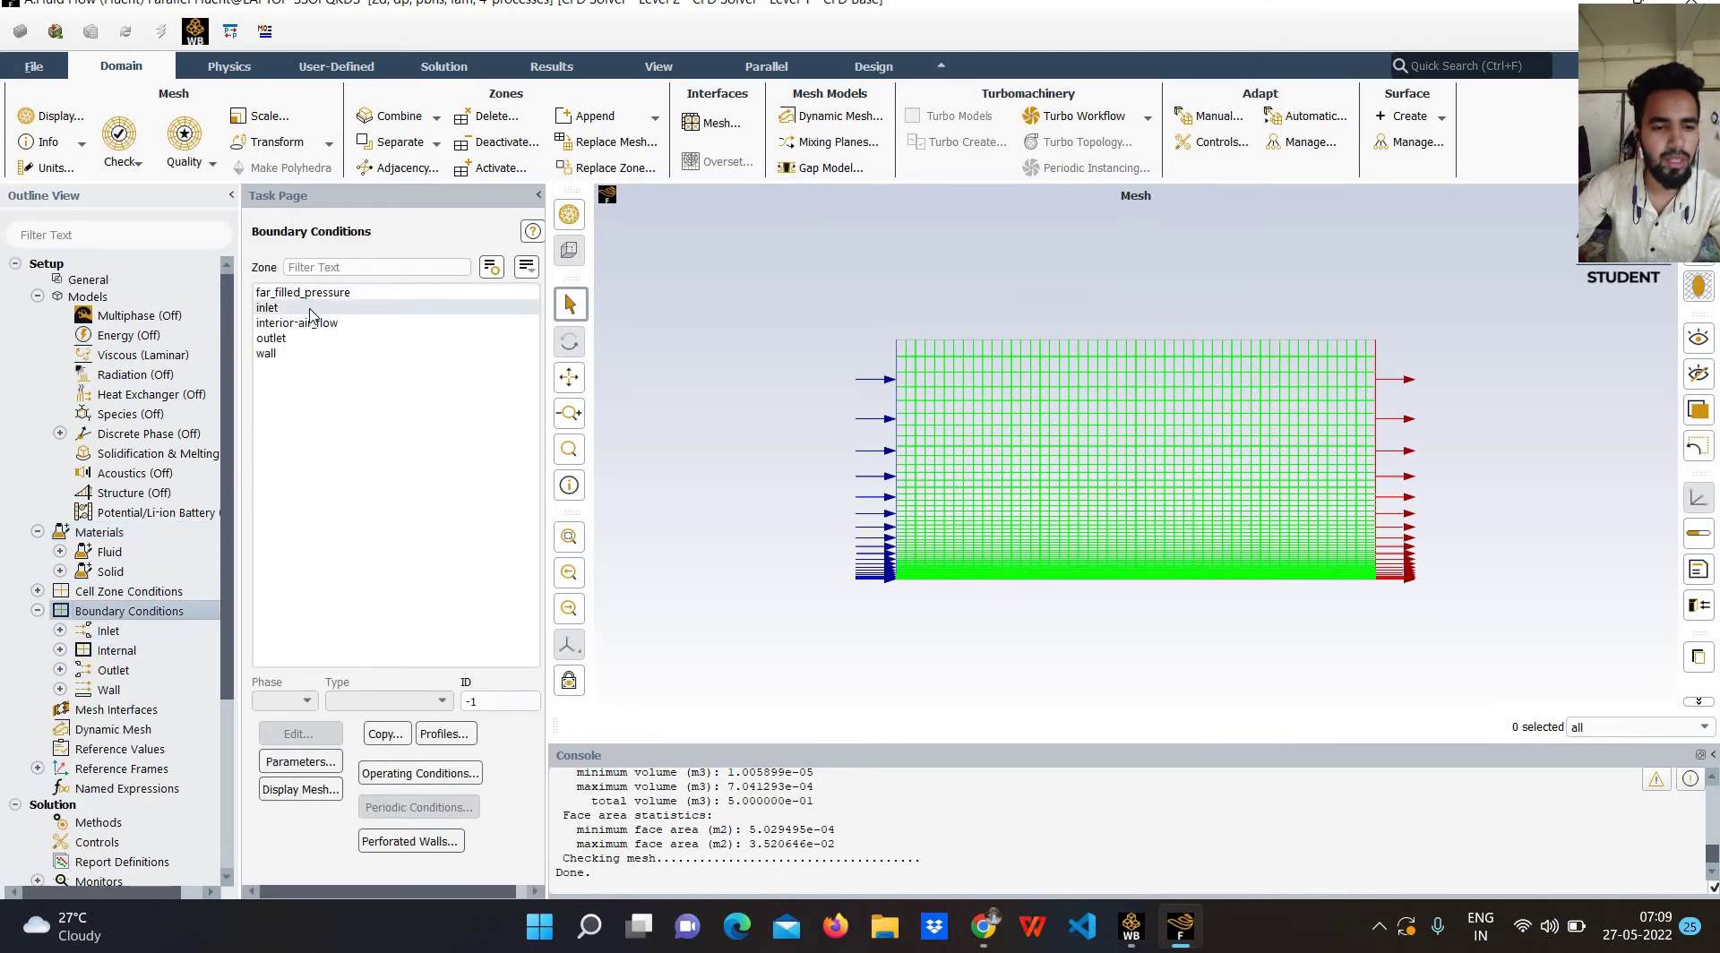
pyautogui.click(309, 308)
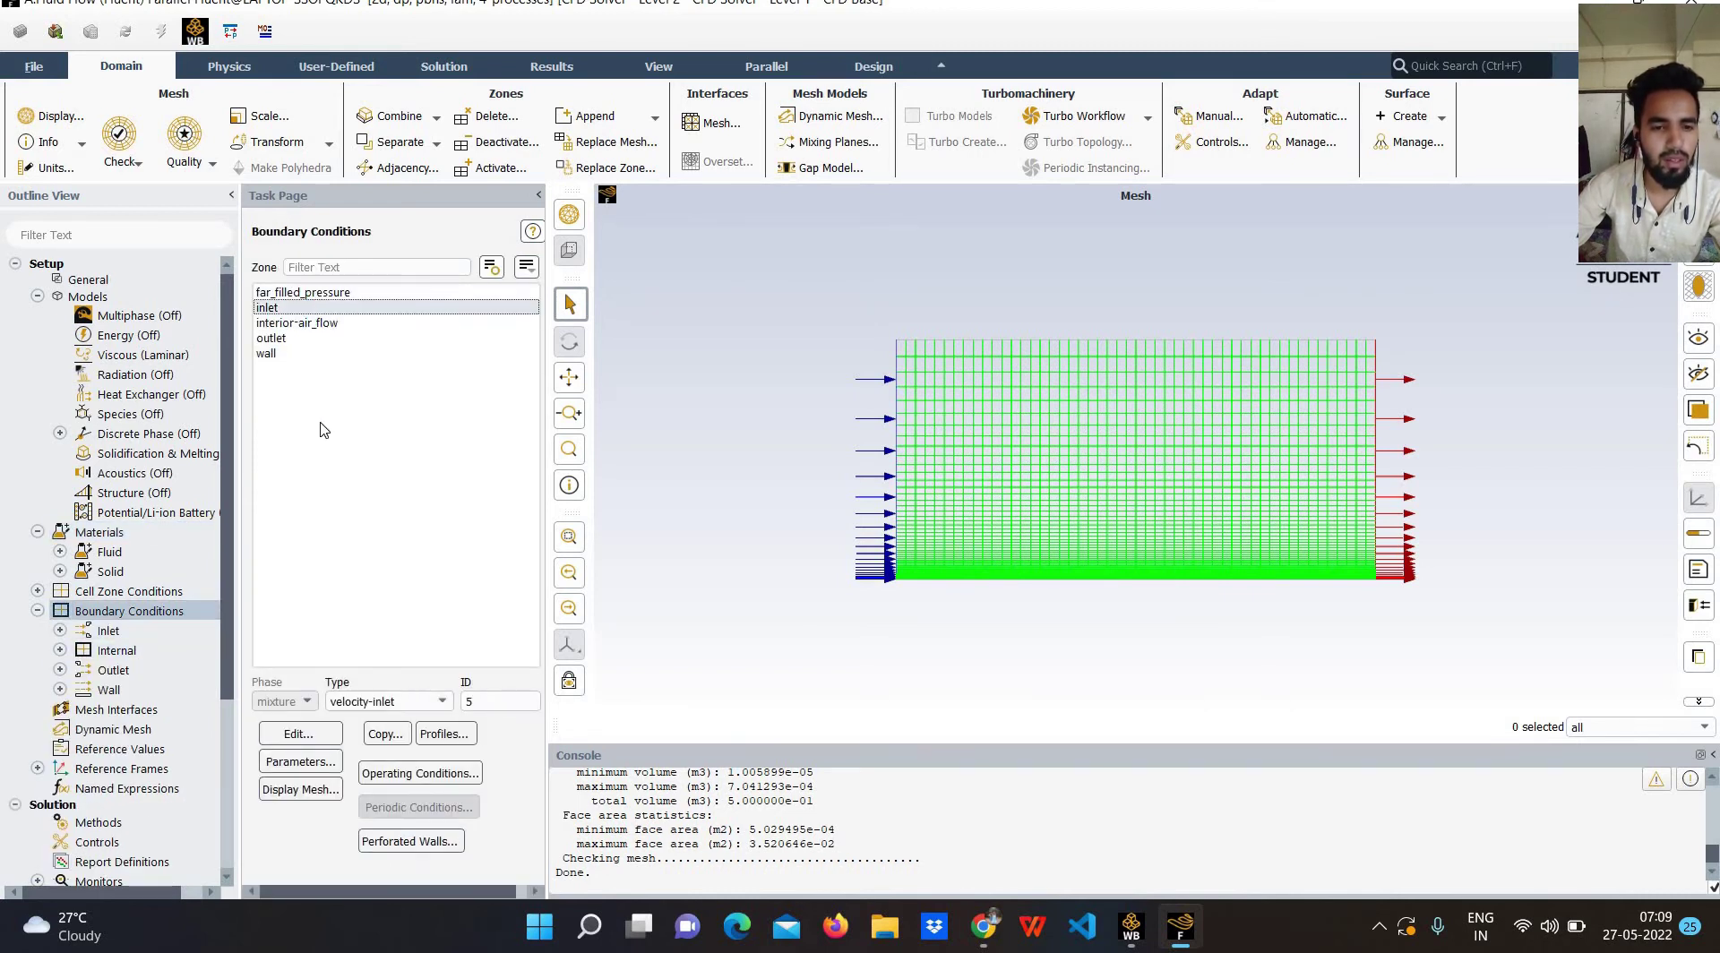
pyautogui.click(356, 703)
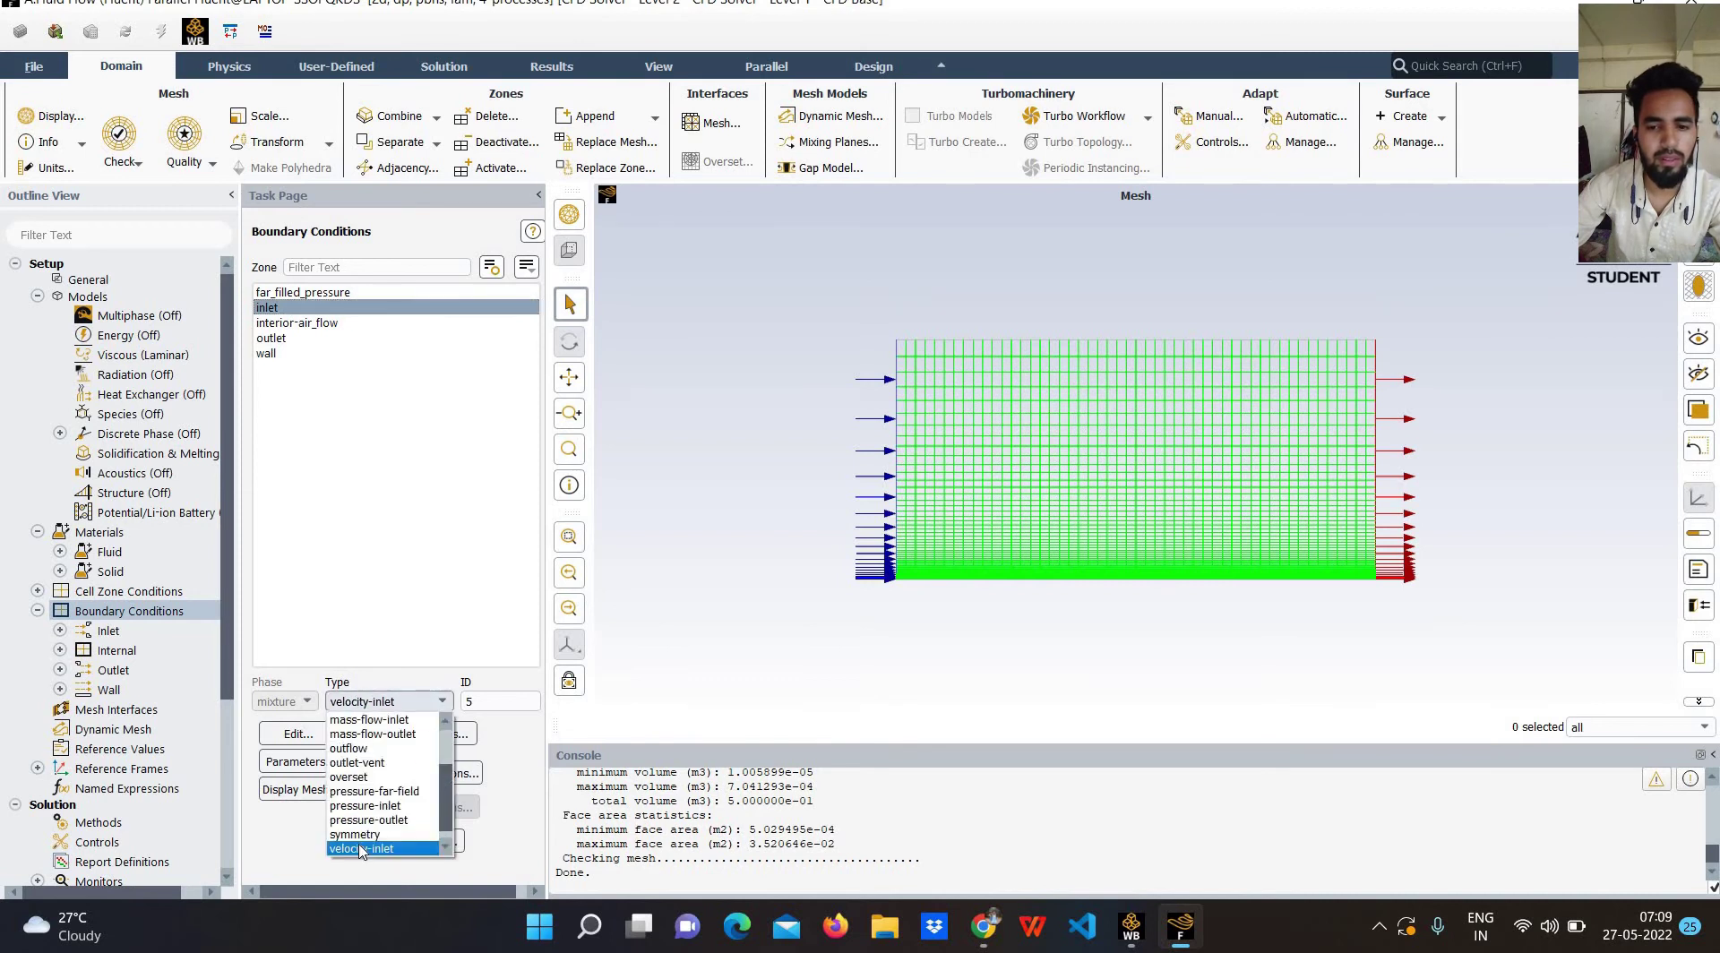
pyautogui.click(831, 586)
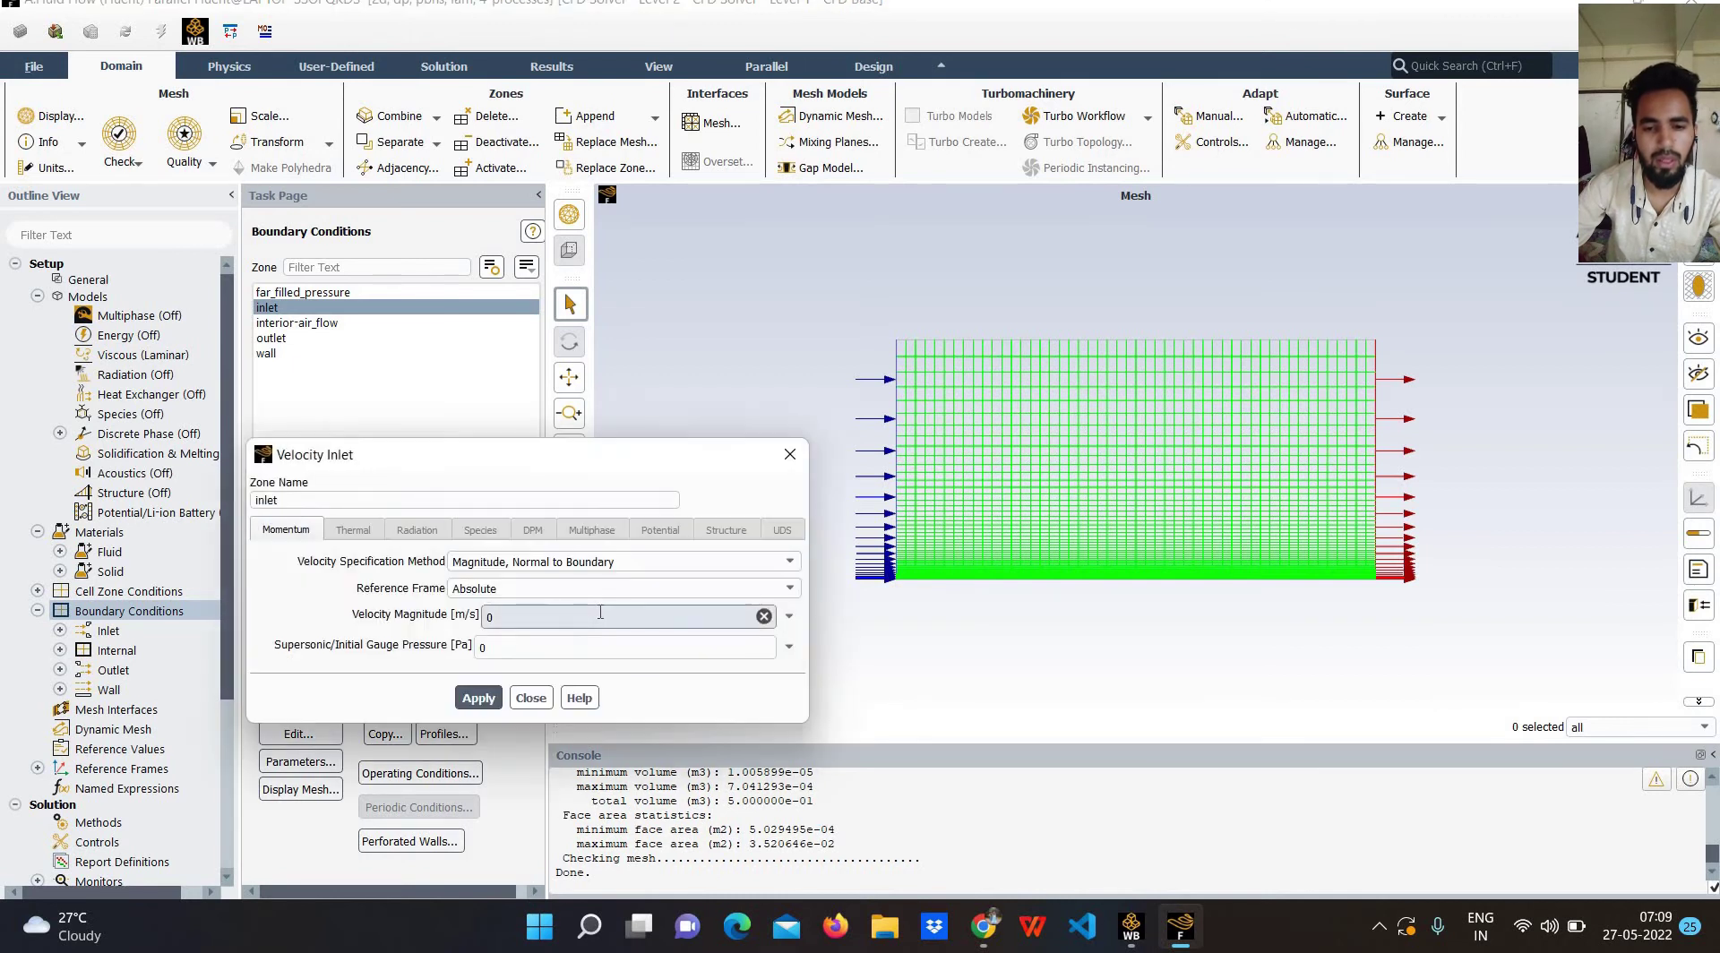
pyautogui.write('1')
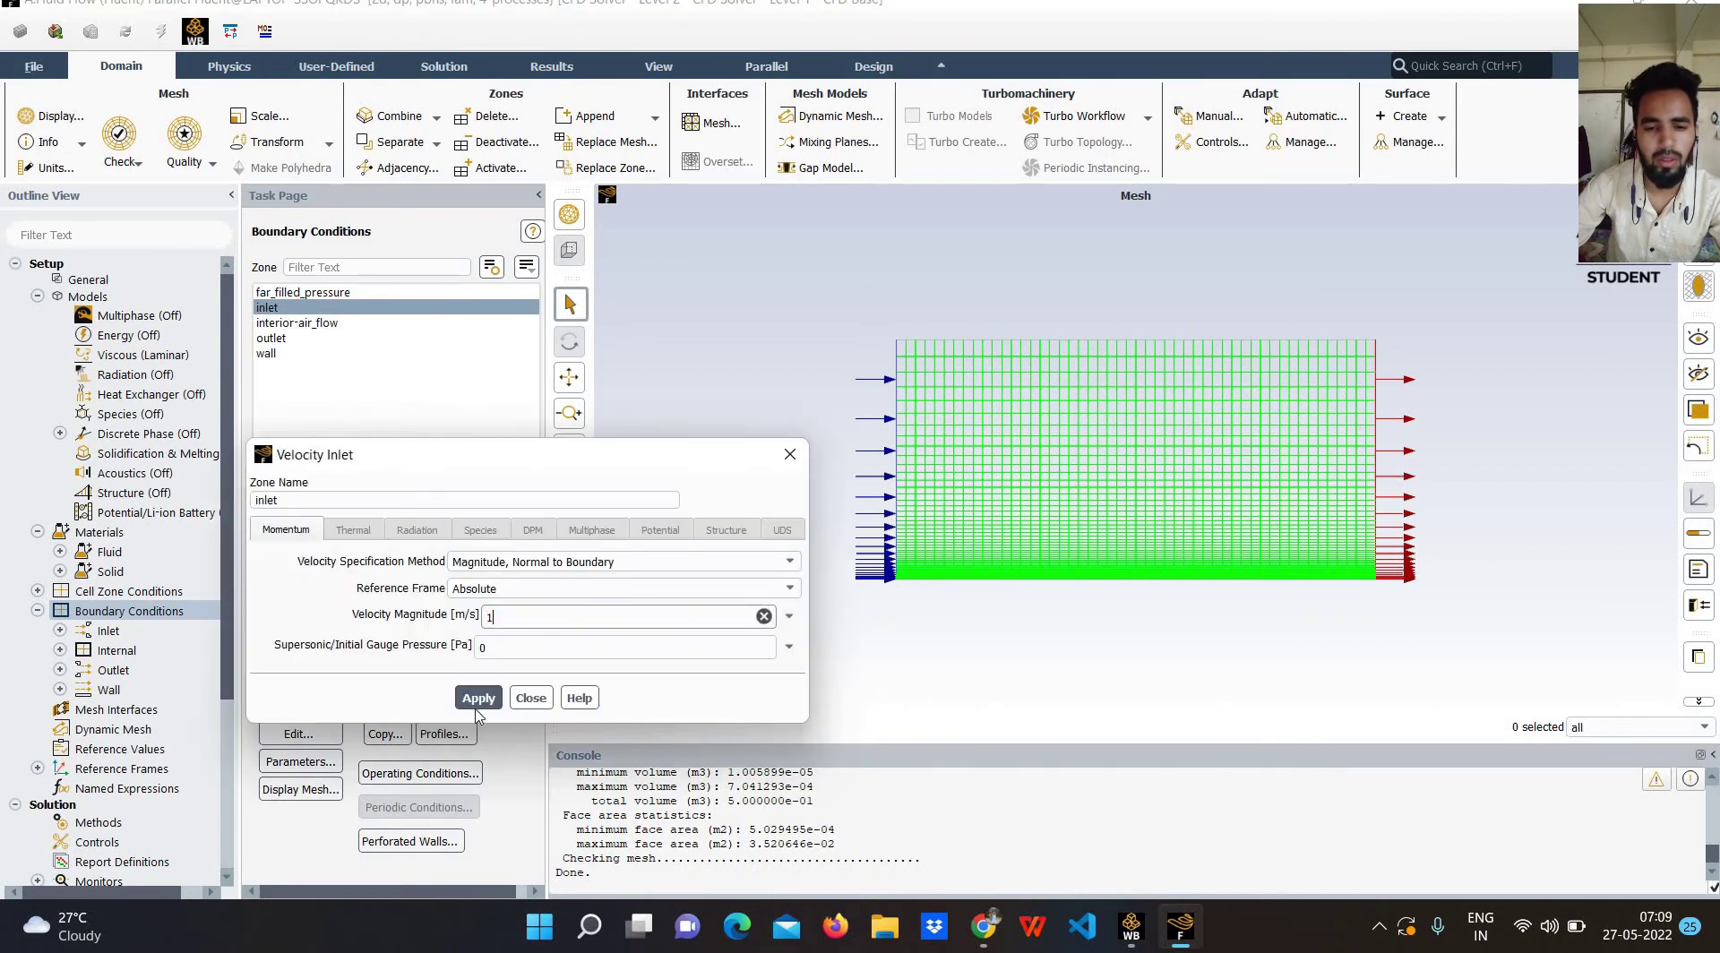
pyautogui.click(477, 698)
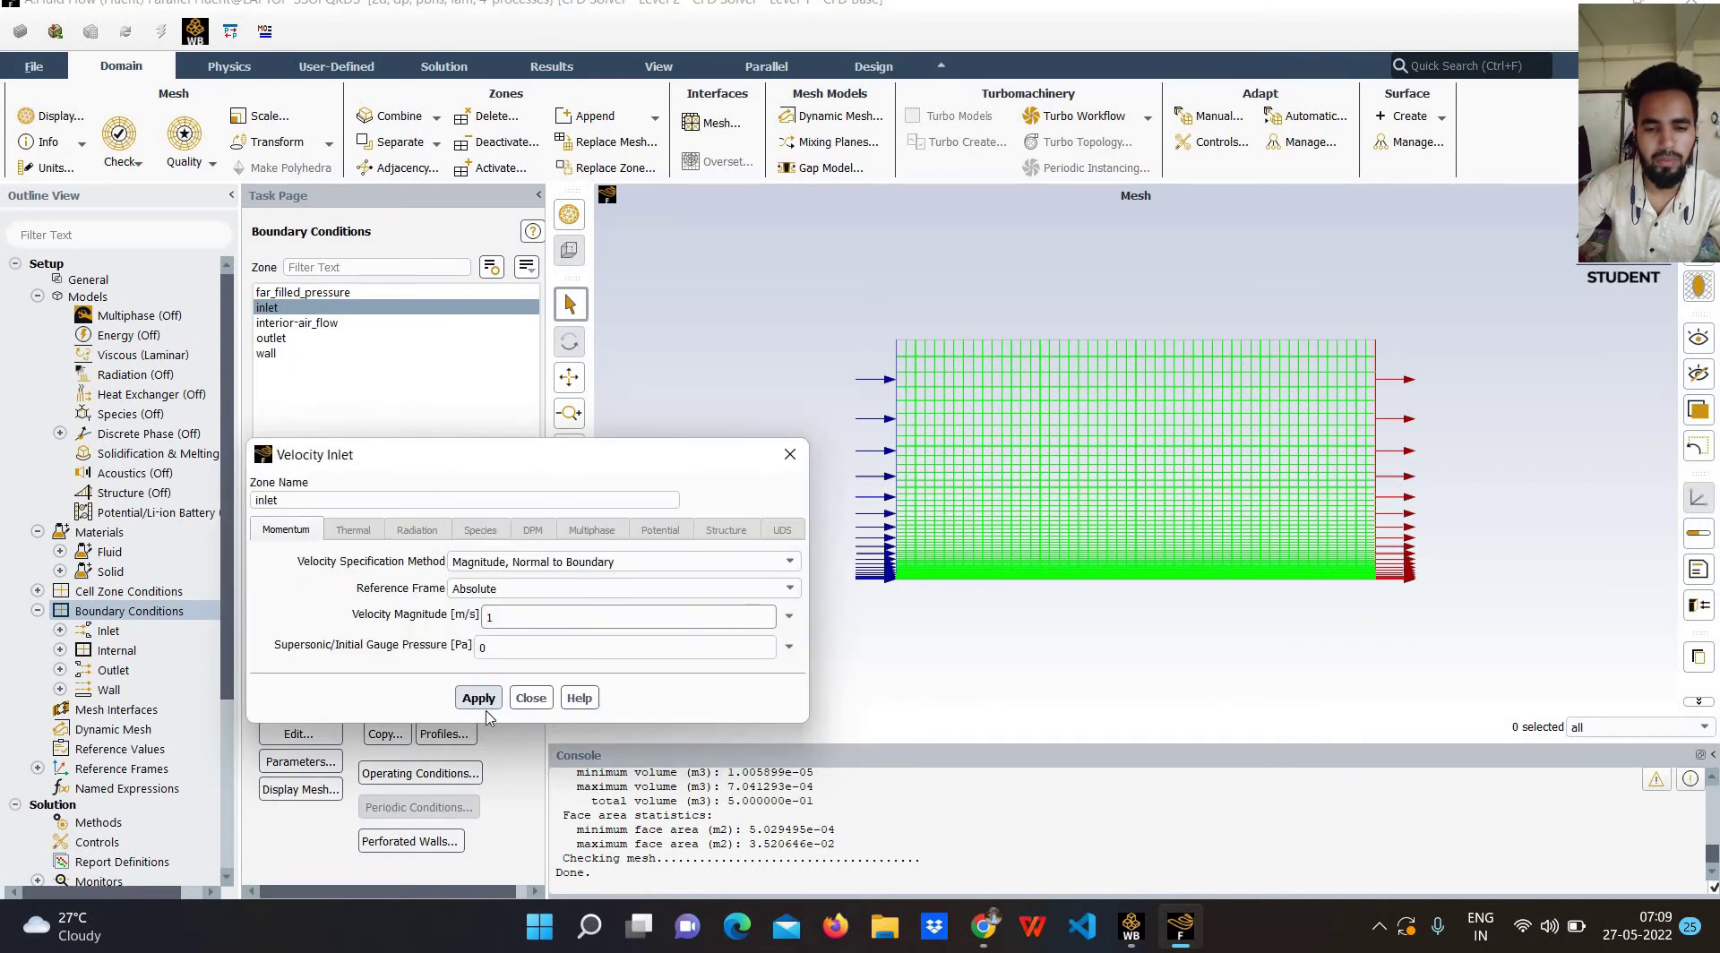
pyautogui.click(531, 698)
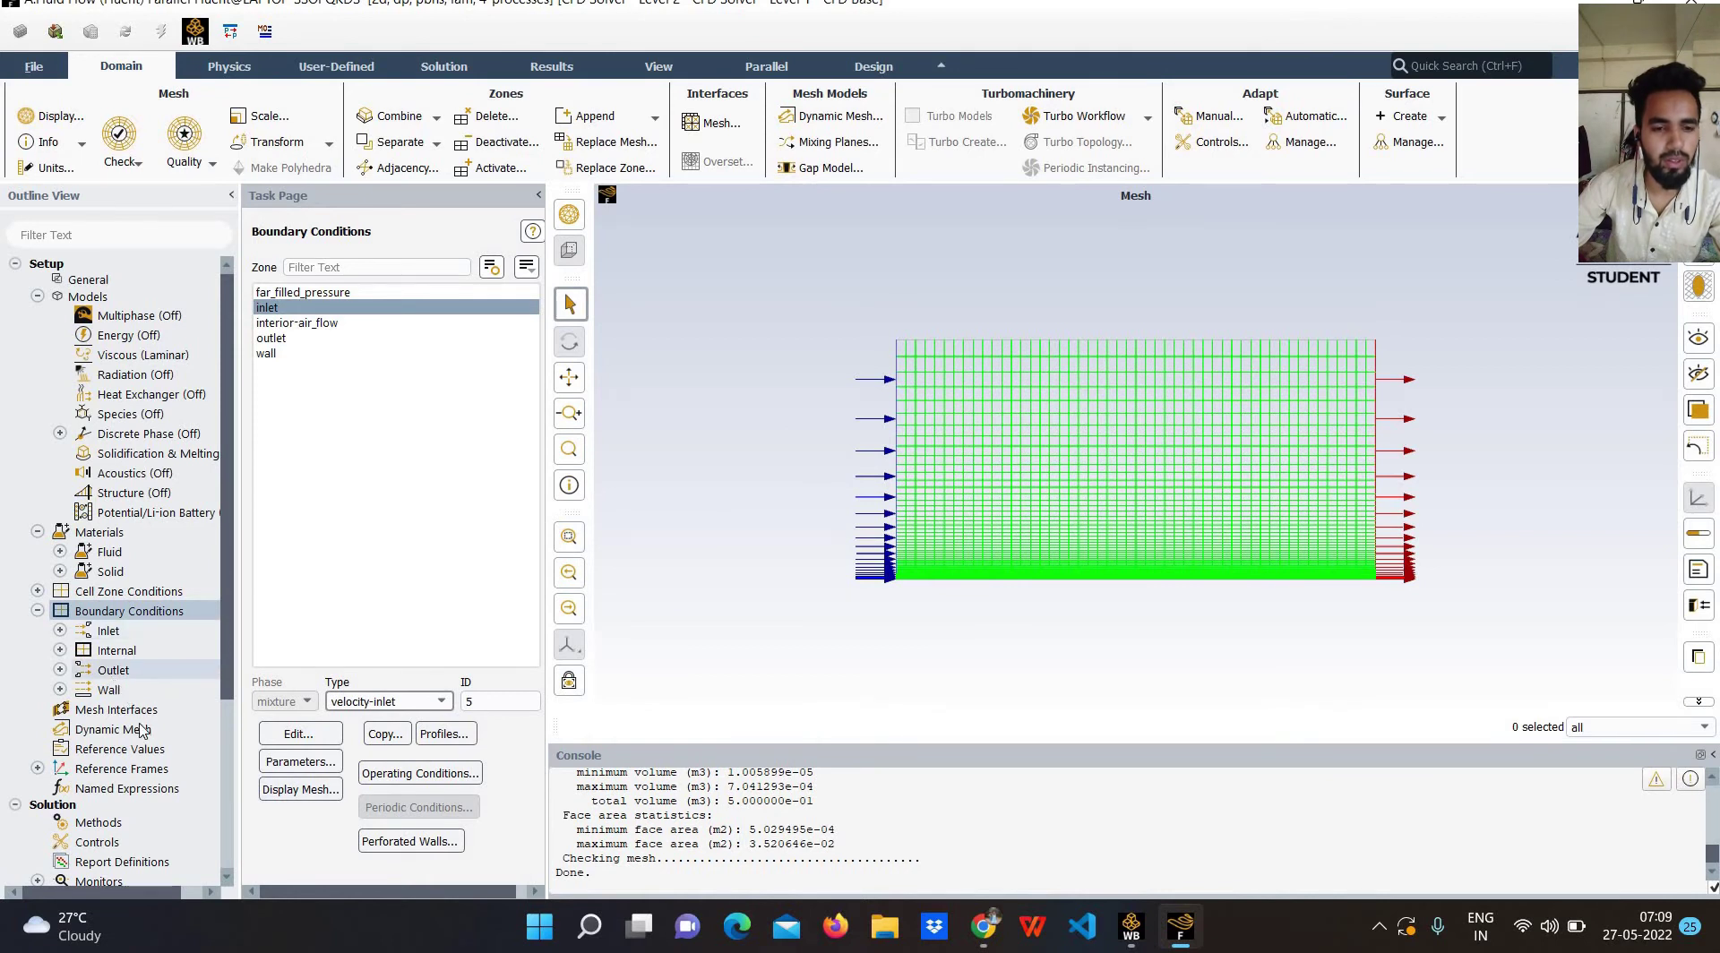
# Change the boundary type of the far_filled_pressure zone to symmetry.
pyautogui.click(279, 293)
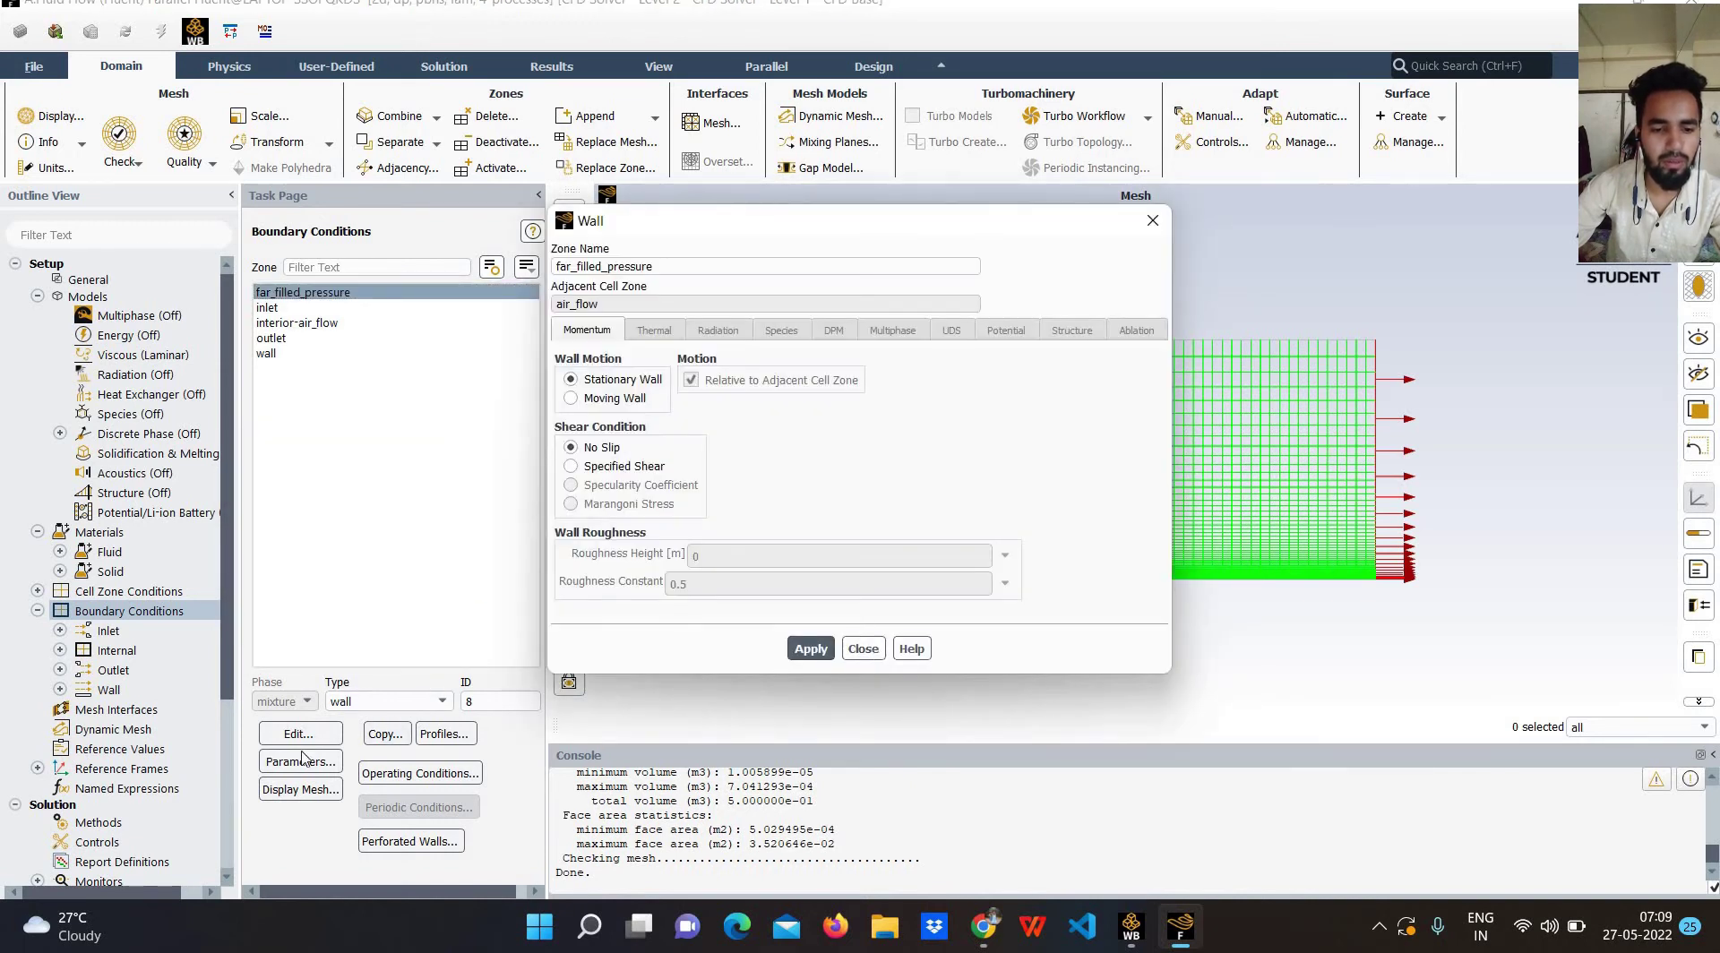
pyautogui.click(862, 647)
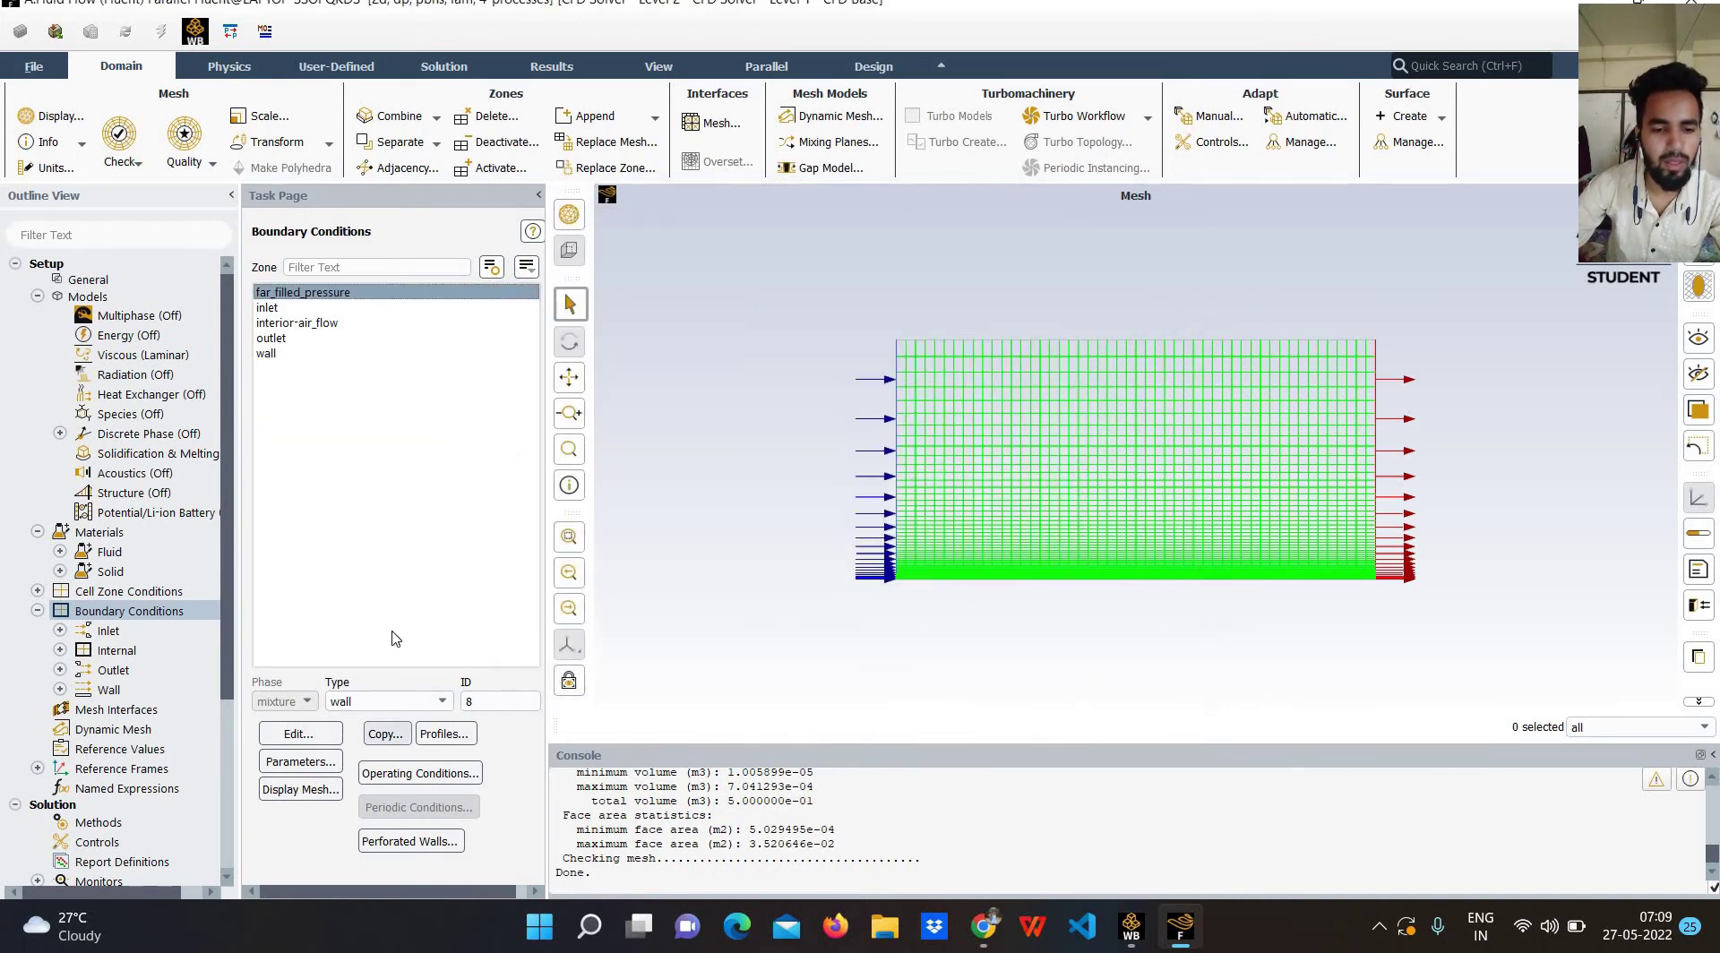
pyautogui.click(367, 292)
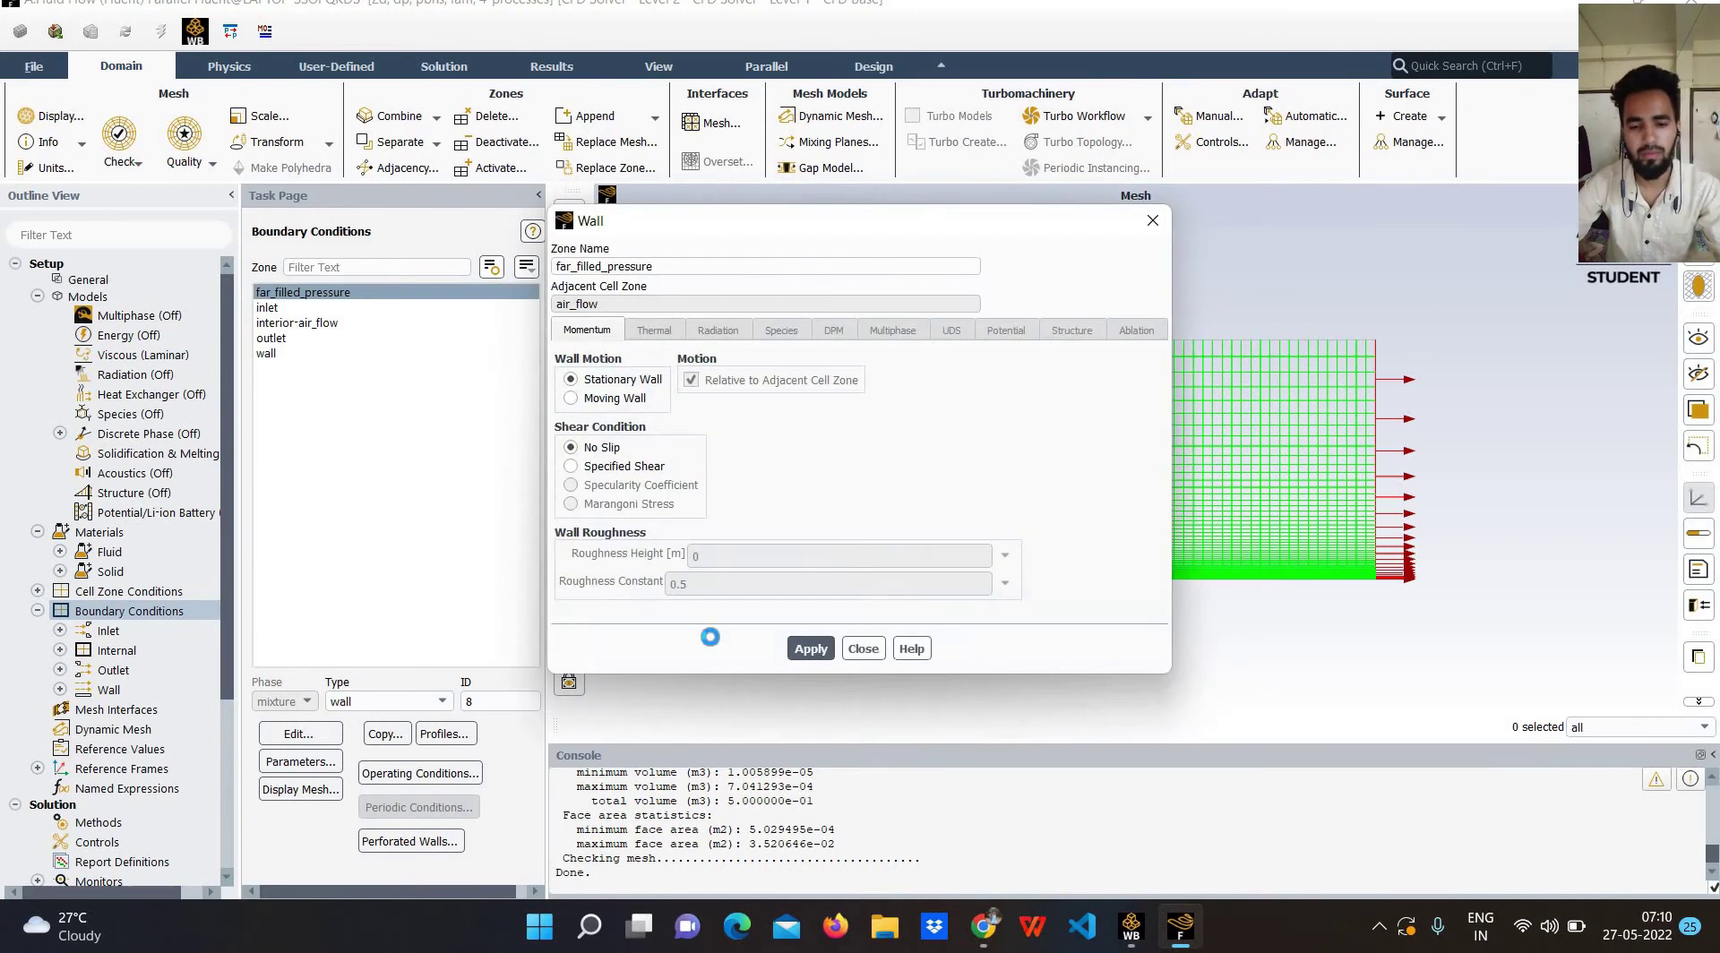
pyautogui.click(369, 706)
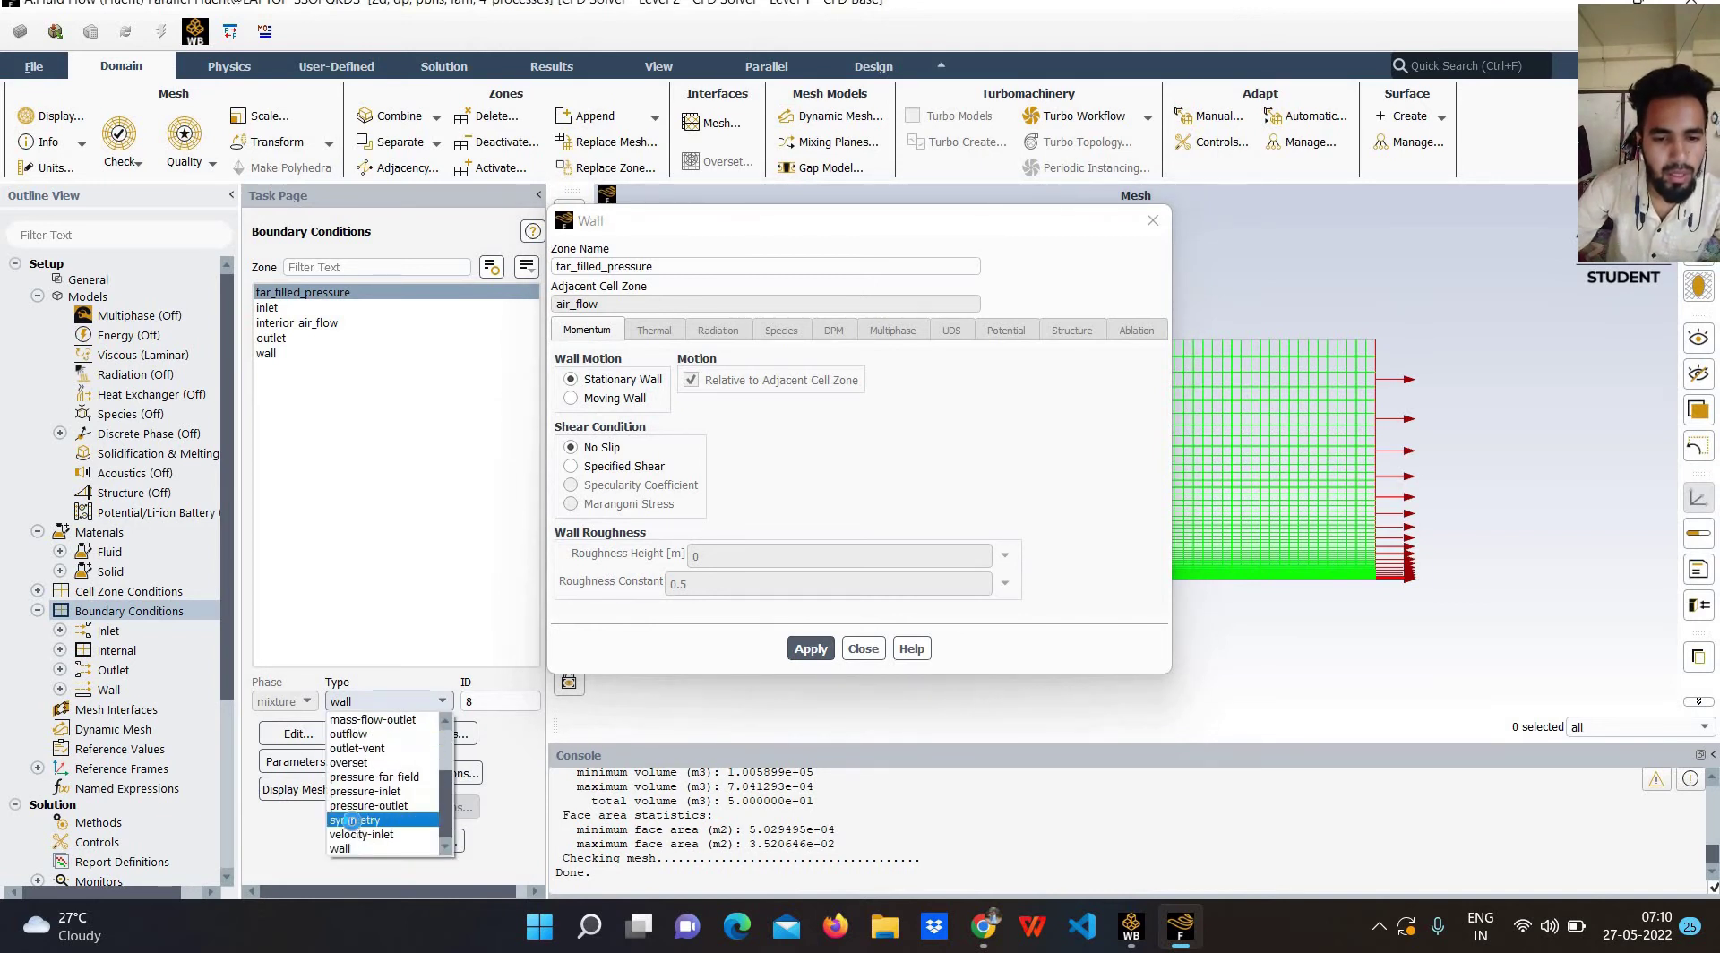
pyautogui.click(357, 820)
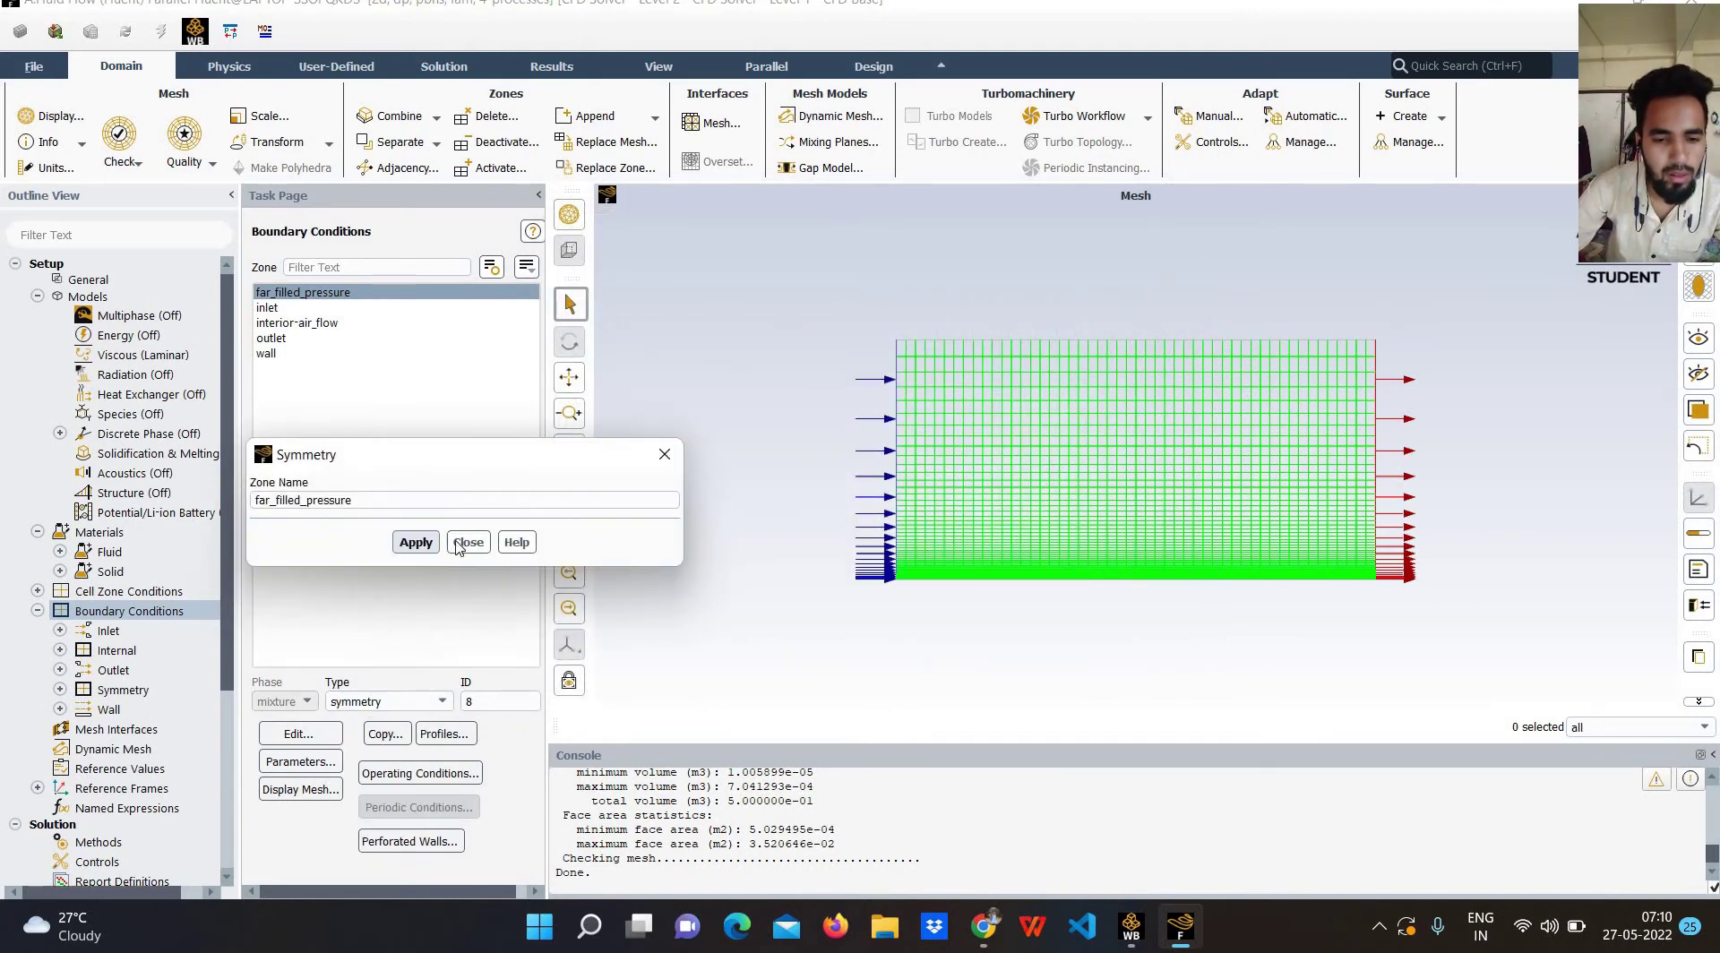
pyautogui.click(468, 542)
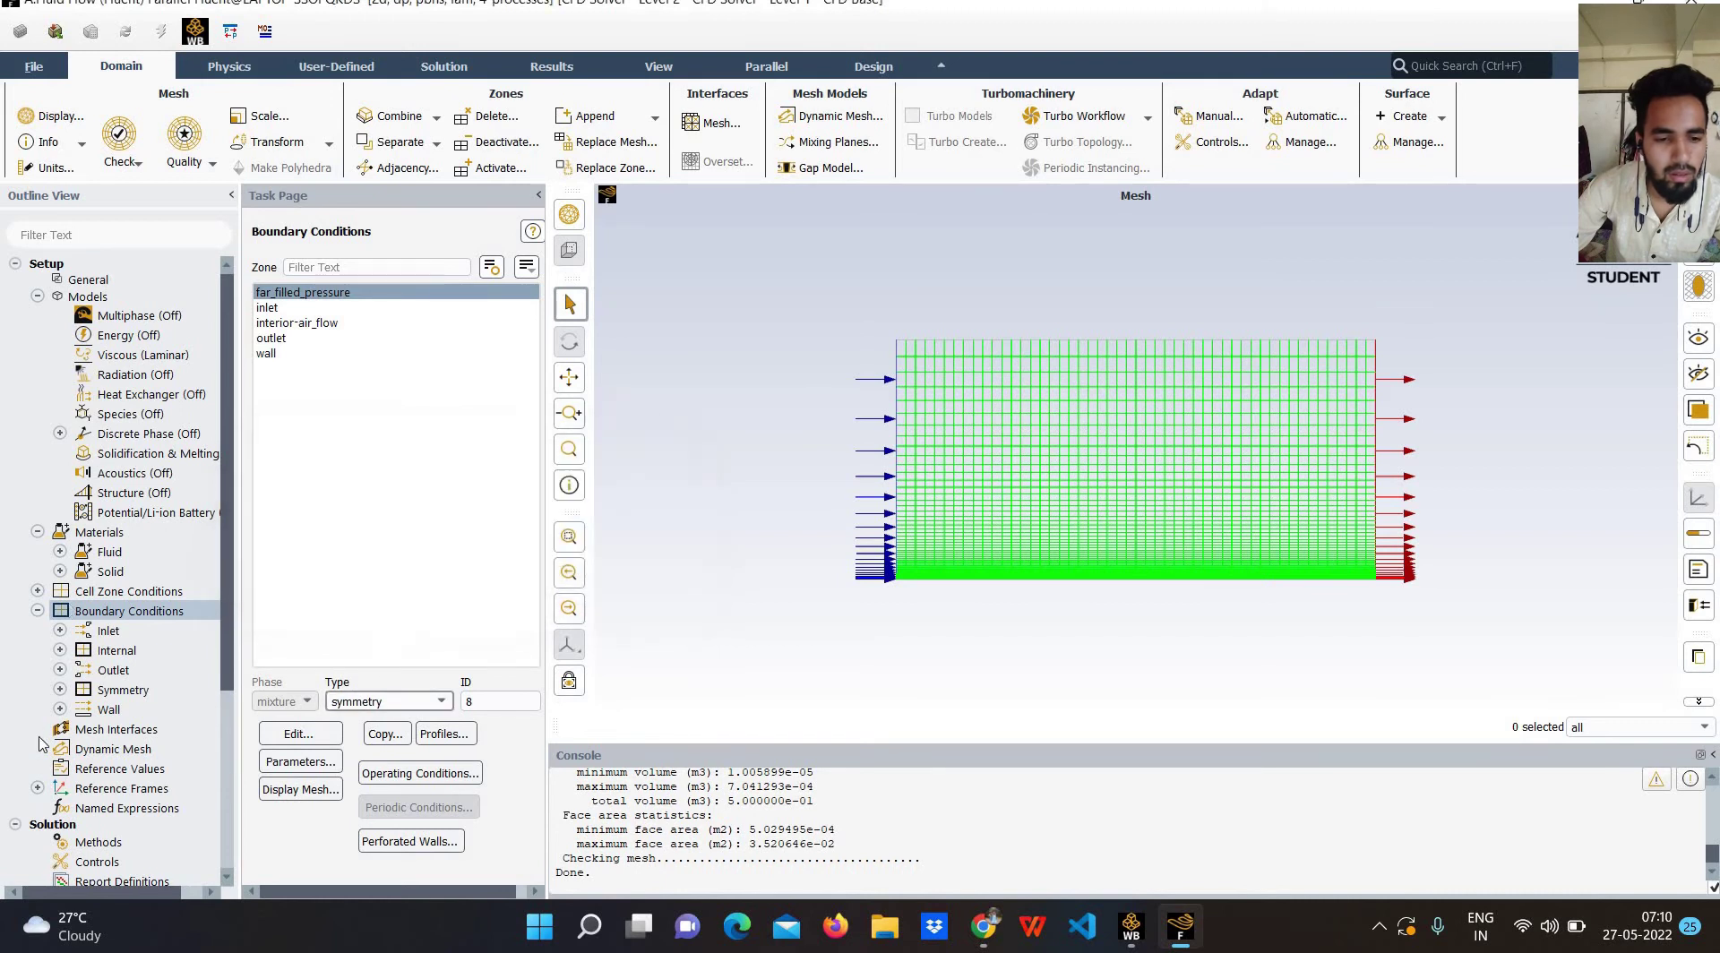
# Set the pressure-velocity coupling scheme to SIMPLE in the solution methods.
pyautogui.scroll(-2, 96, 744)
pyautogui.doubleClick(95, 736)
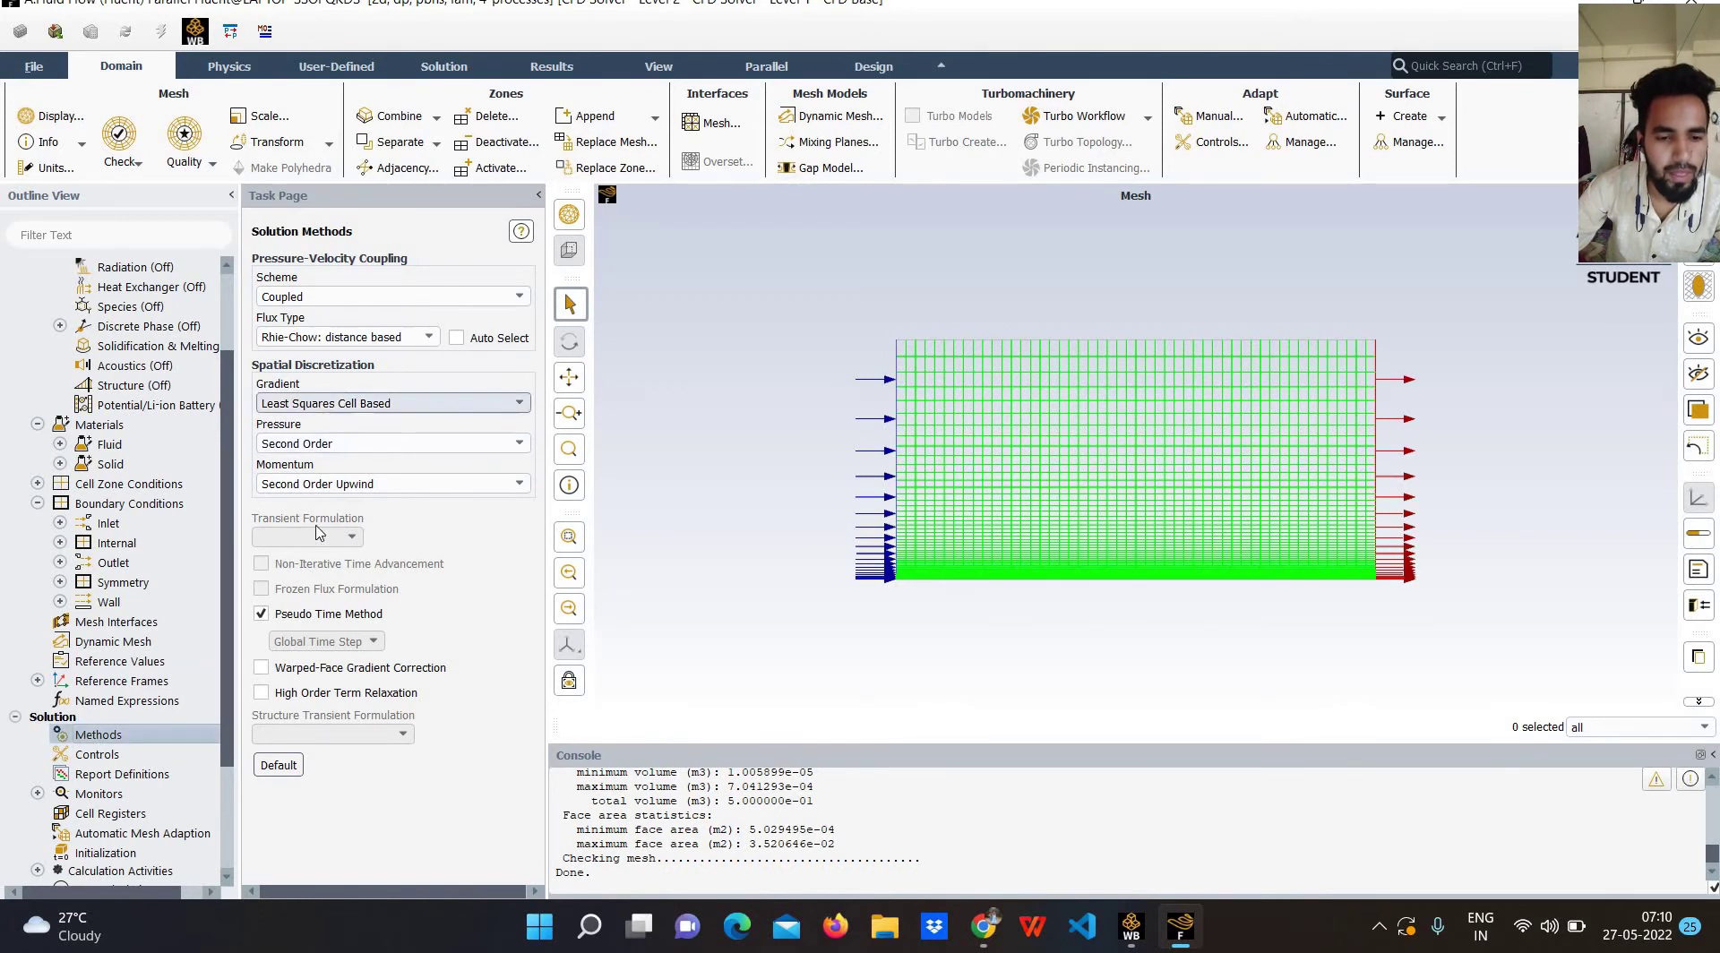
pyautogui.click(357, 296)
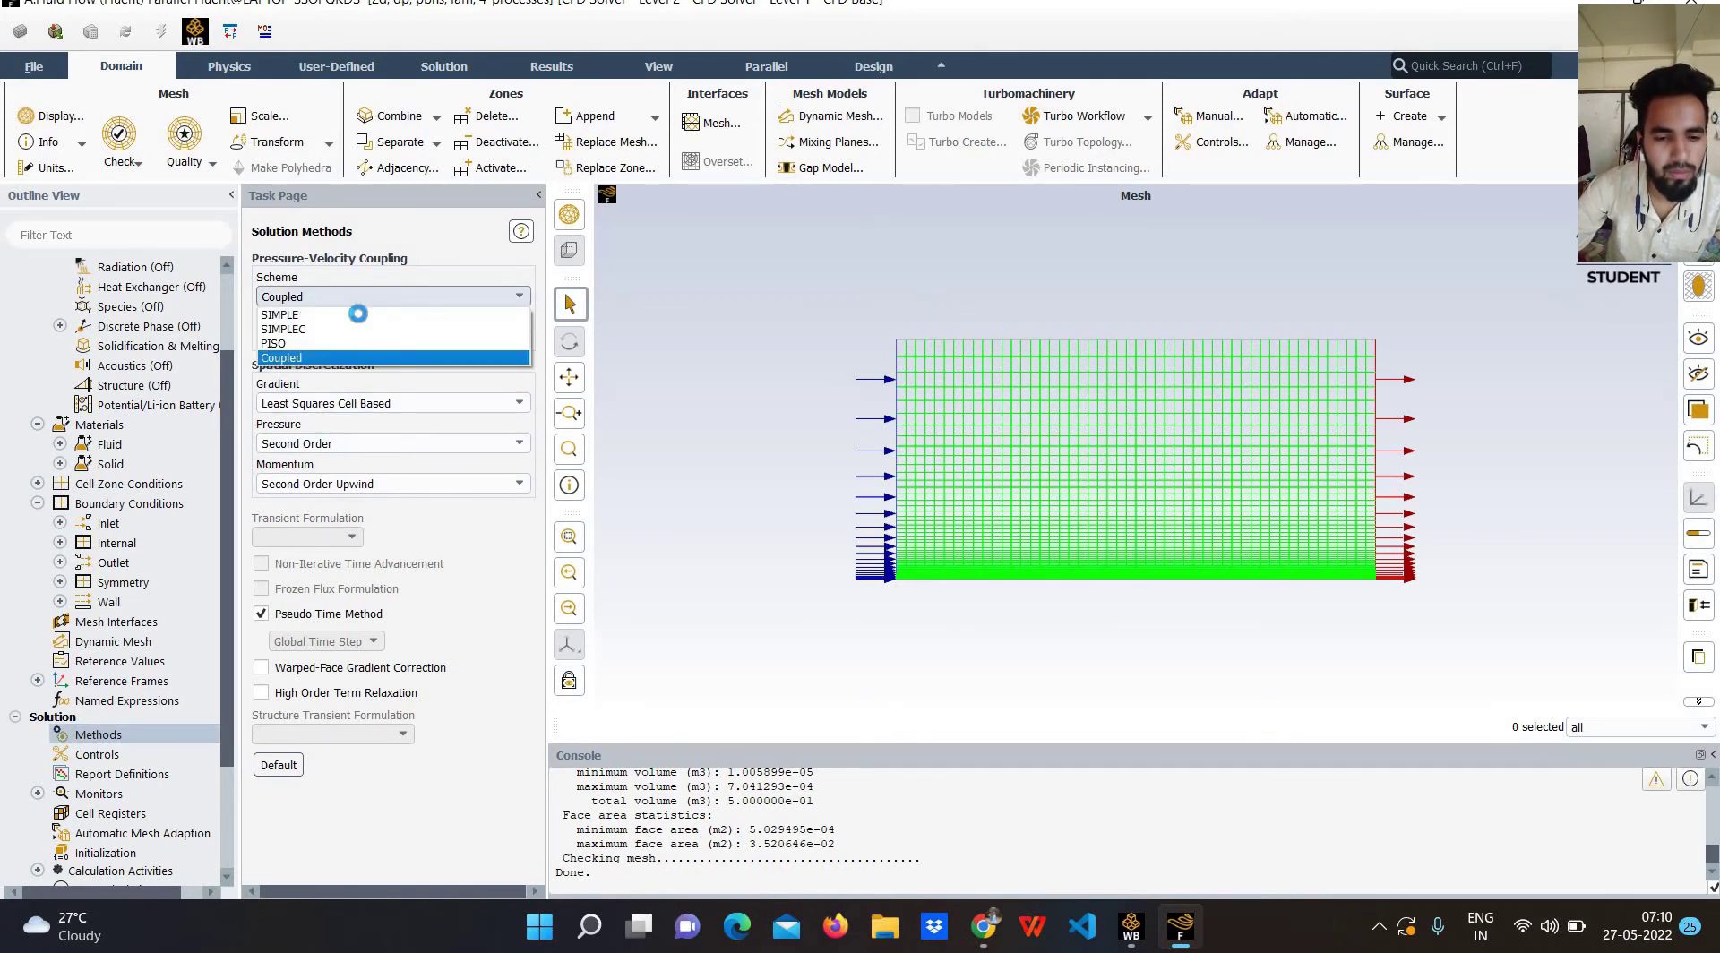
pyautogui.click(362, 315)
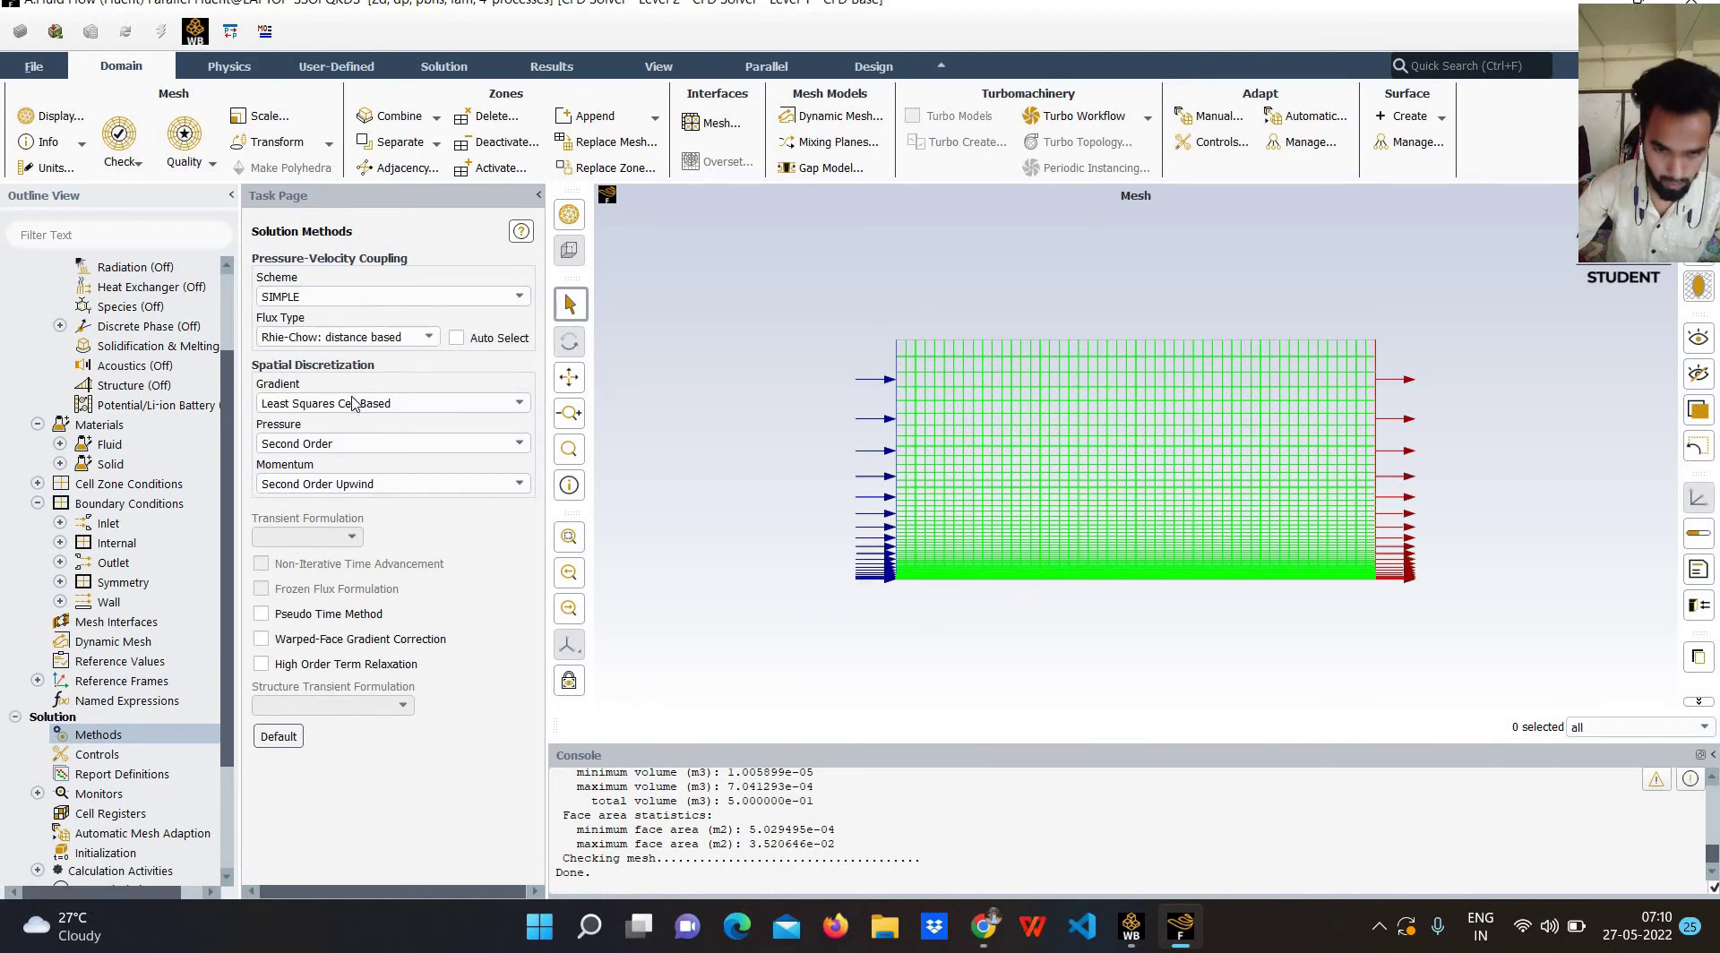
# Set the absolute convergence criteria of the continuity, x-velocity and y-velocity residuals to 0.000001.
pyautogui.doubleClick(91, 795)
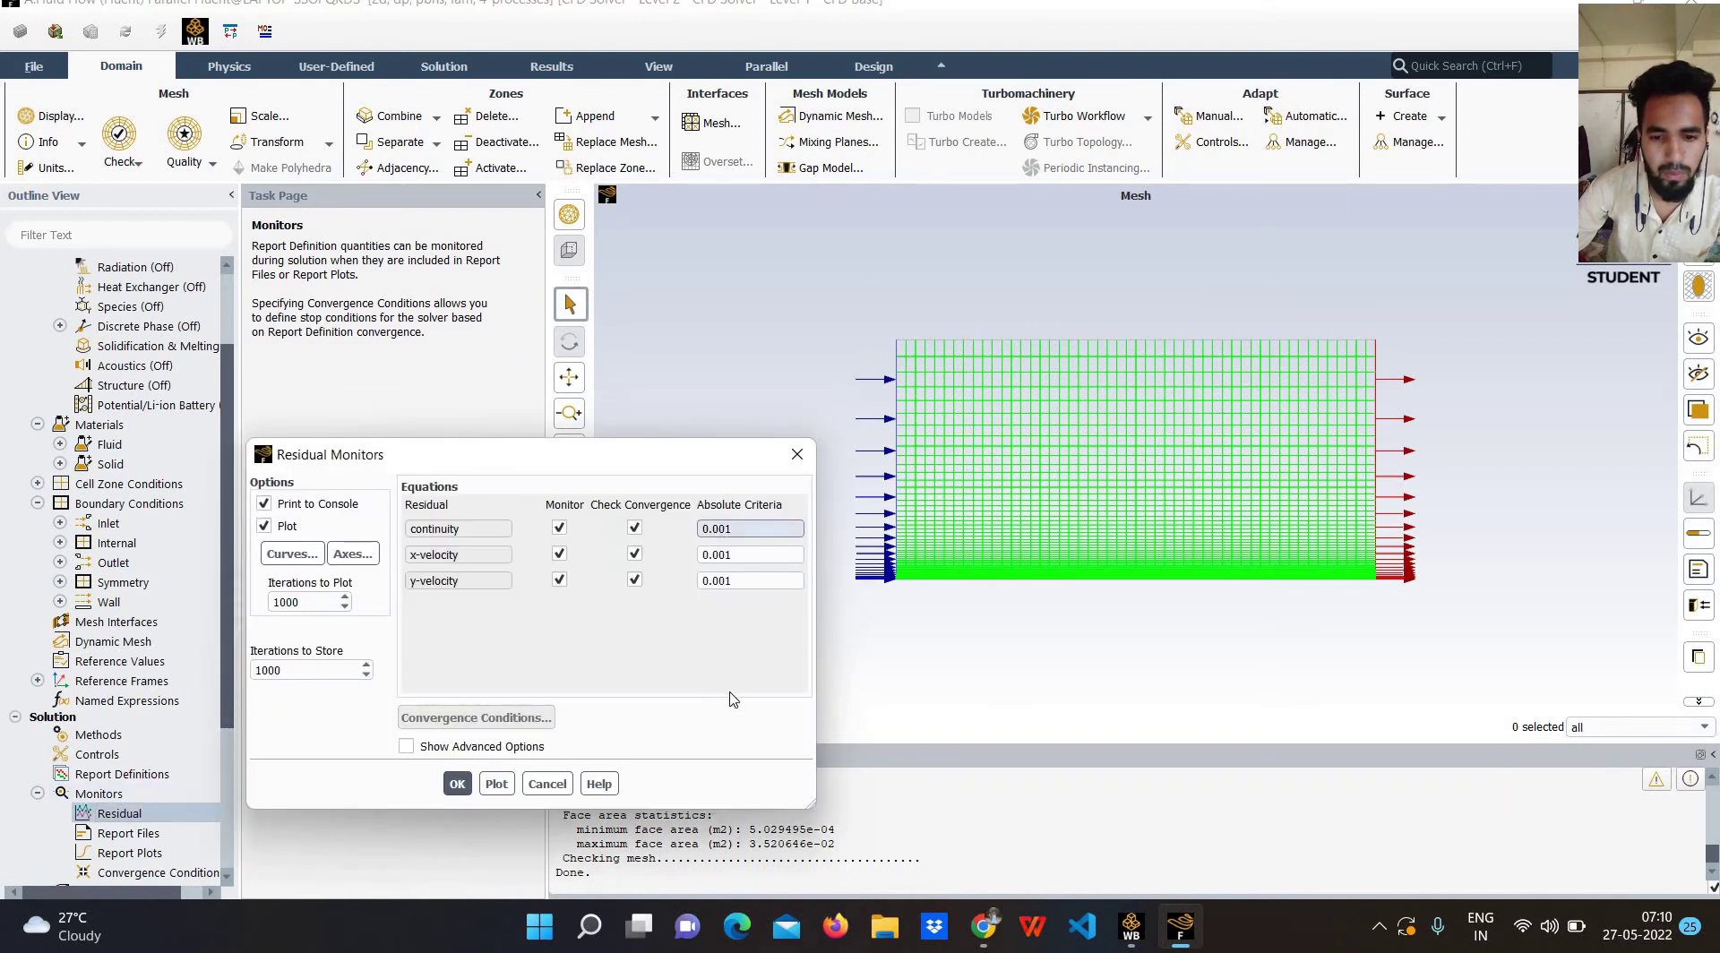
pyautogui.write('000')
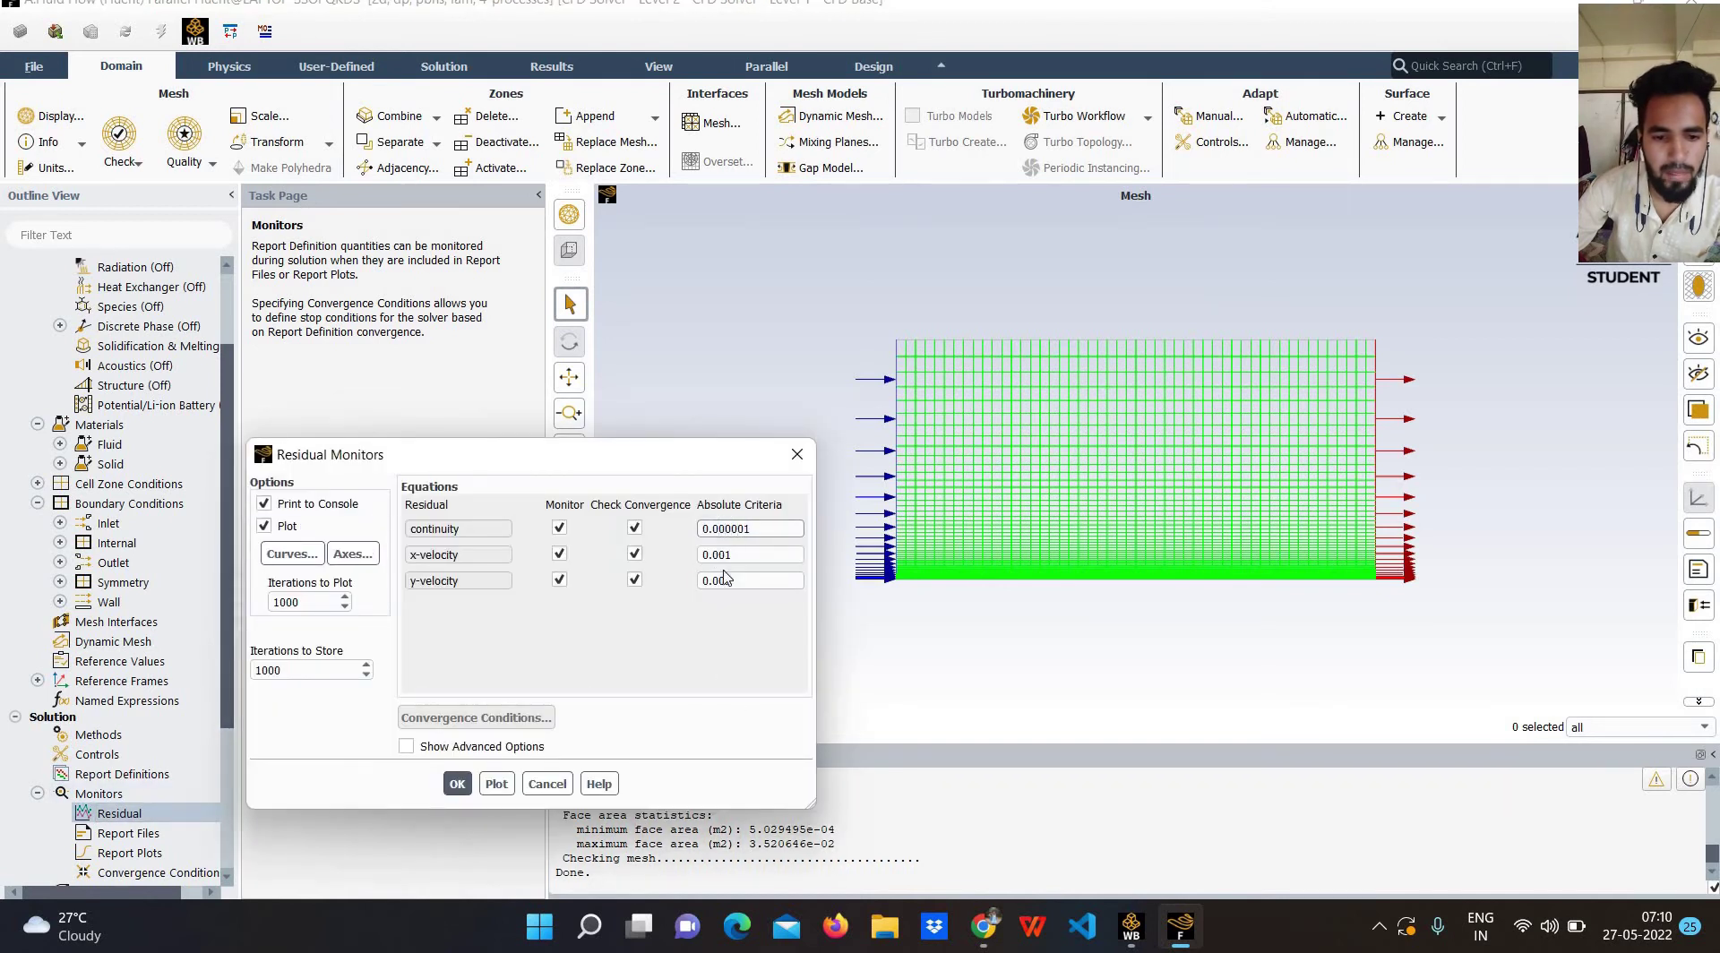
pyautogui.click(717, 556)
pyautogui.write('0.00')
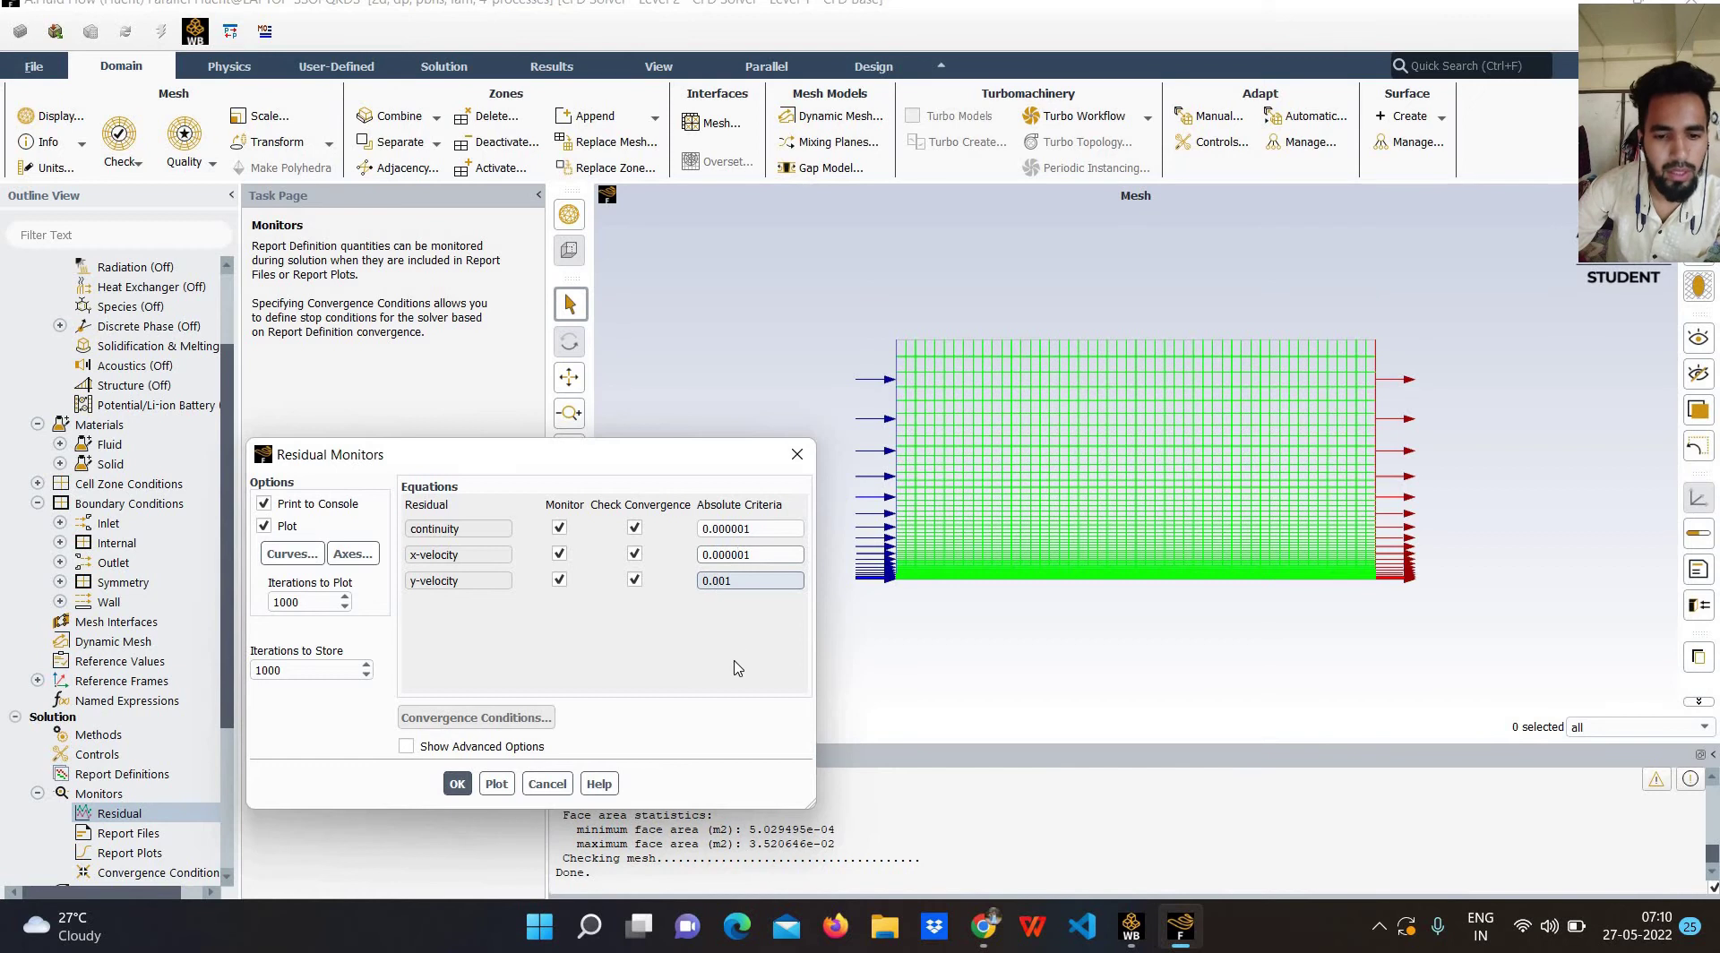
pyautogui.write('000')
pyautogui.click(457, 784)
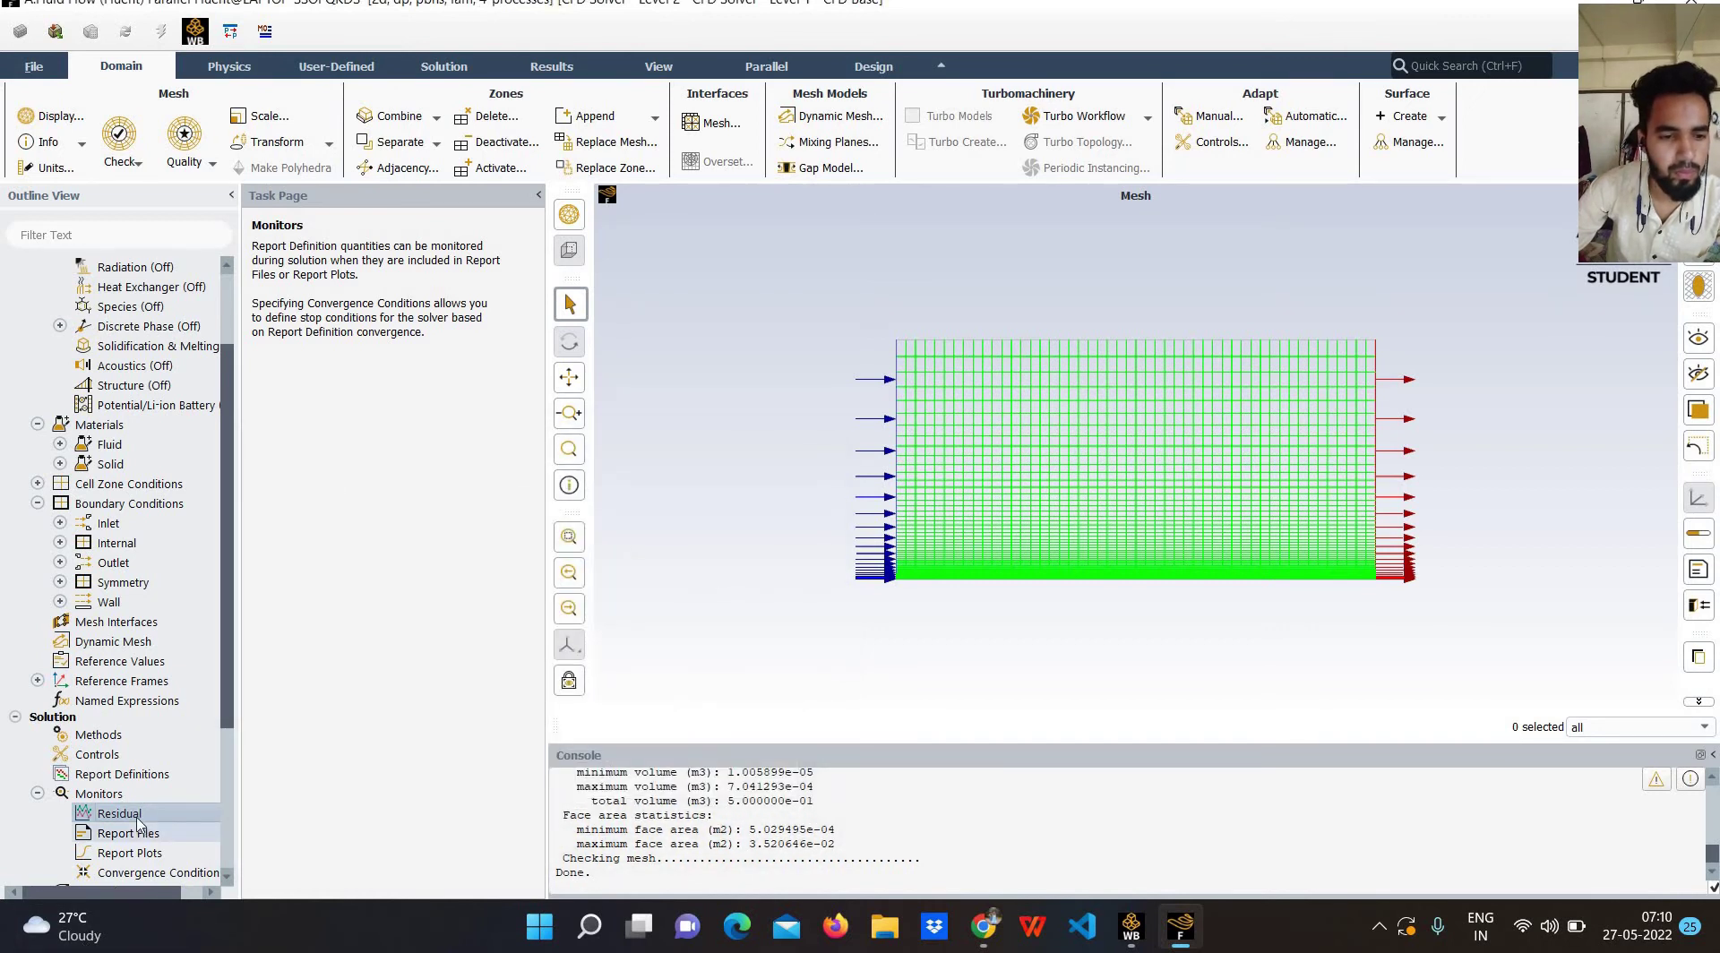
# Initialize the solution with standard initialization computed from the inlet, setting the initial Y velocity to 0 m/s.
pyautogui.scroll(-2, 139, 825)
pyautogui.click(106, 814)
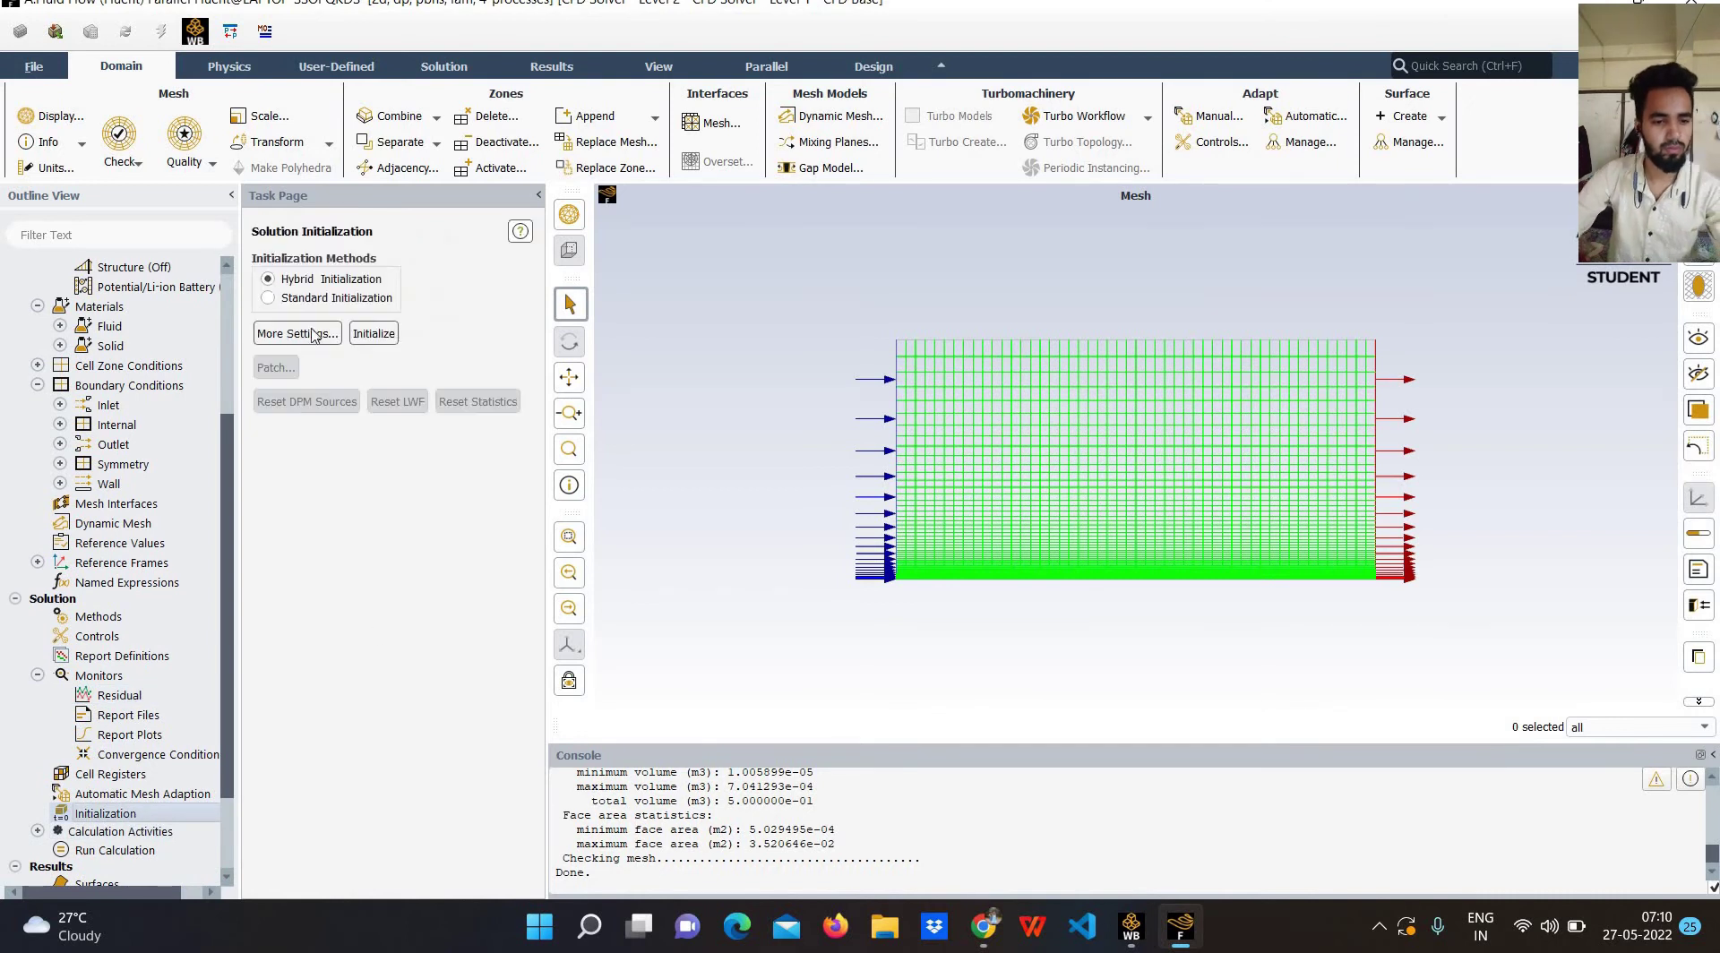
pyautogui.click(303, 299)
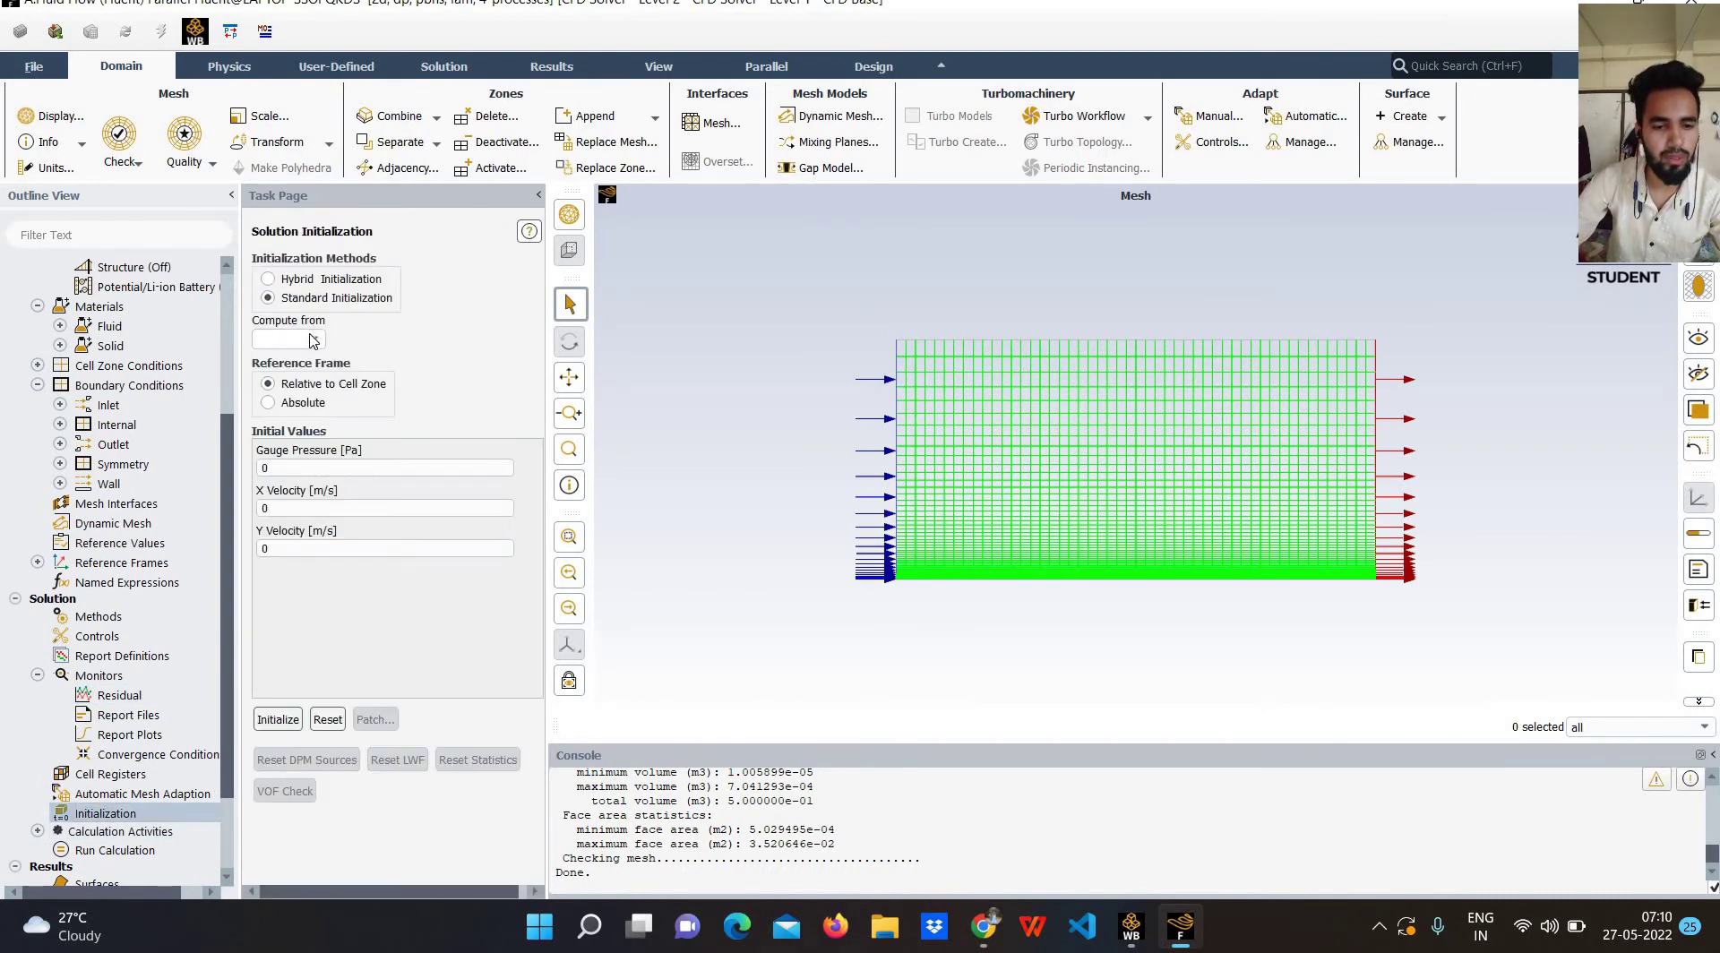
pyautogui.click(313, 341)
pyautogui.click(277, 366)
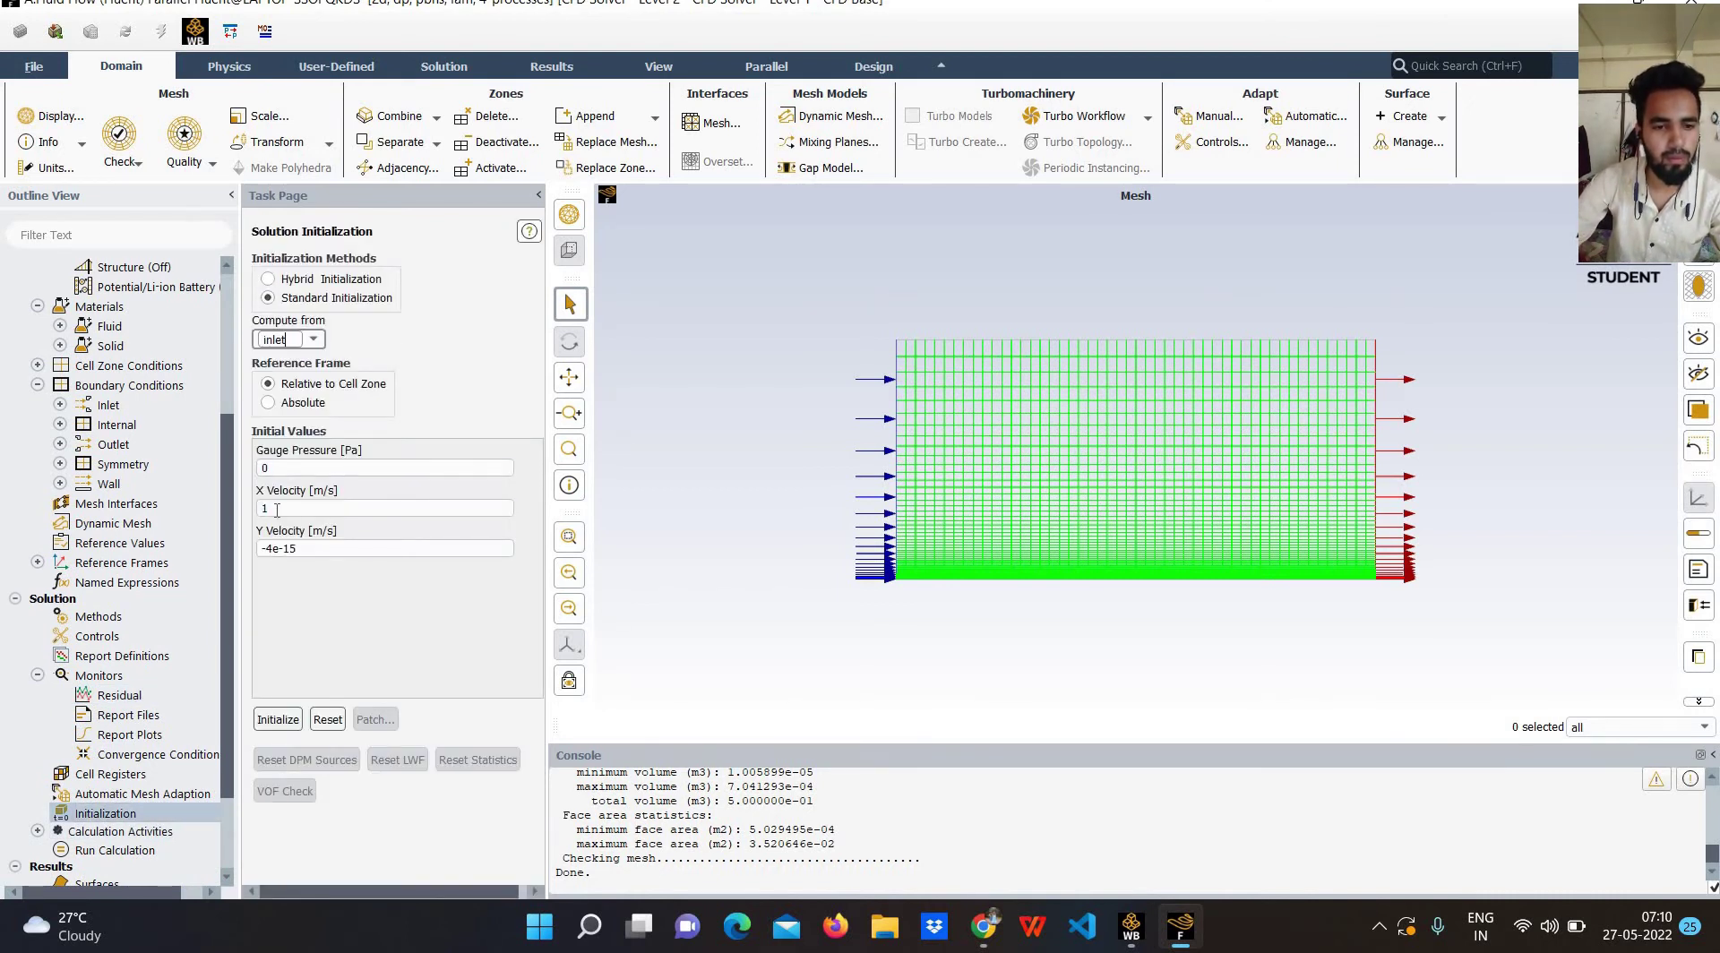
pyautogui.click(284, 509)
pyautogui.click(329, 543)
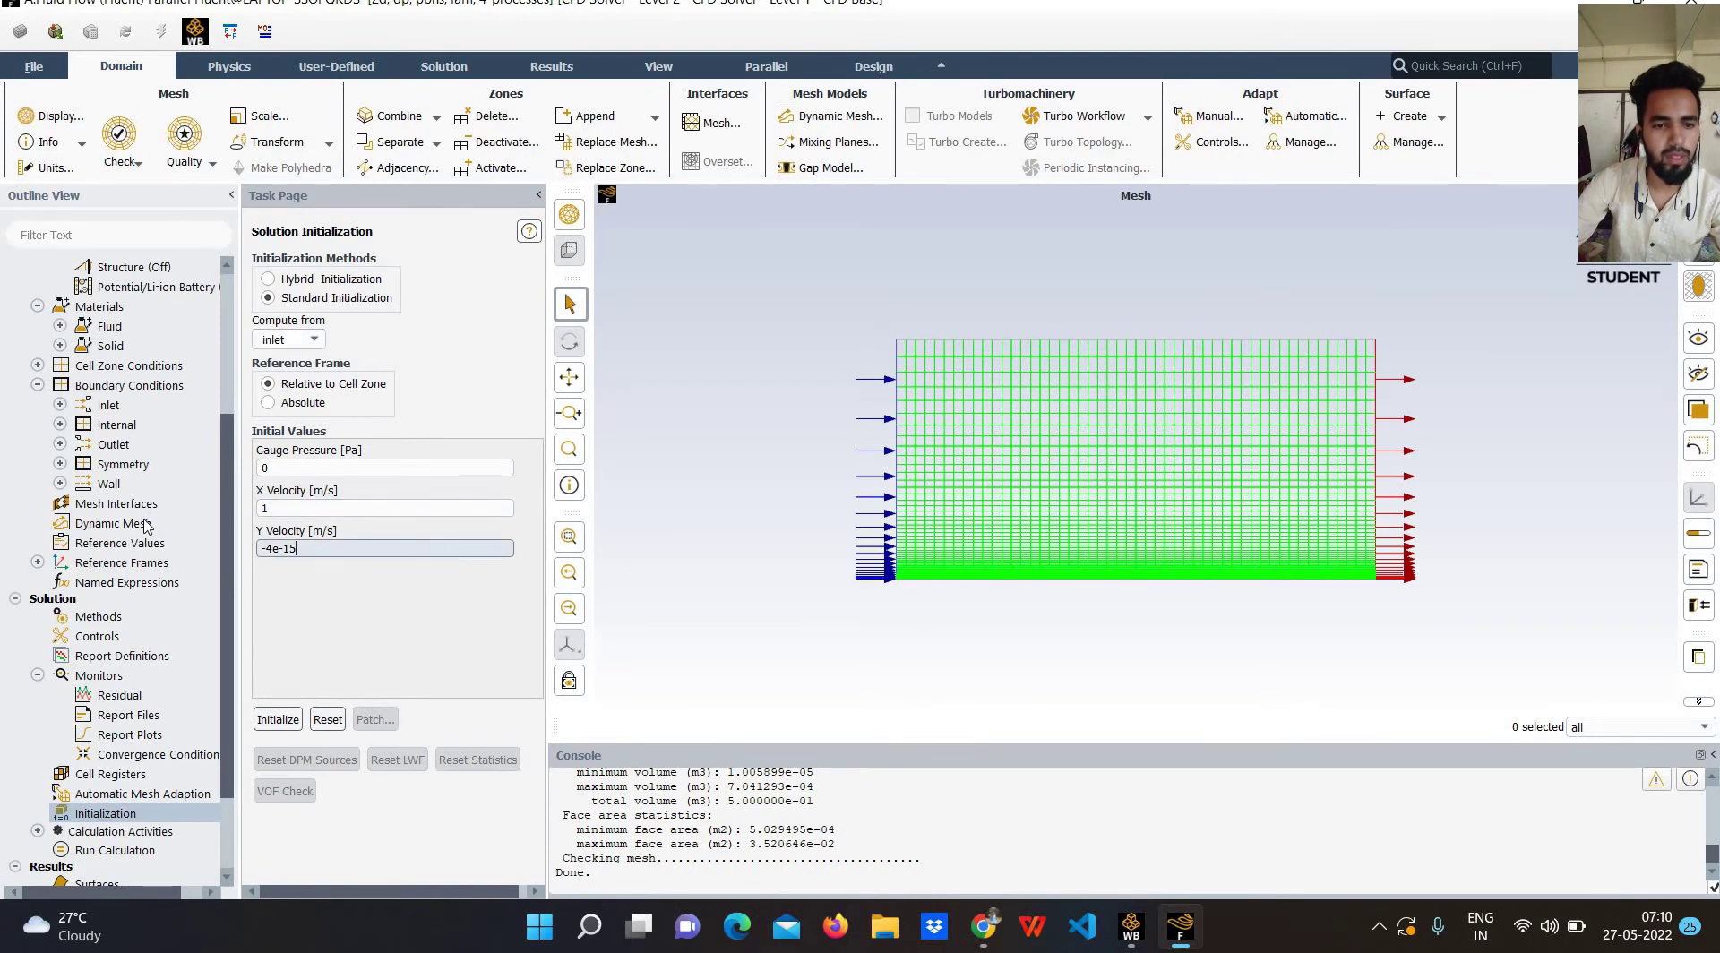
pyautogui.hotkey('ctrl', 'a')
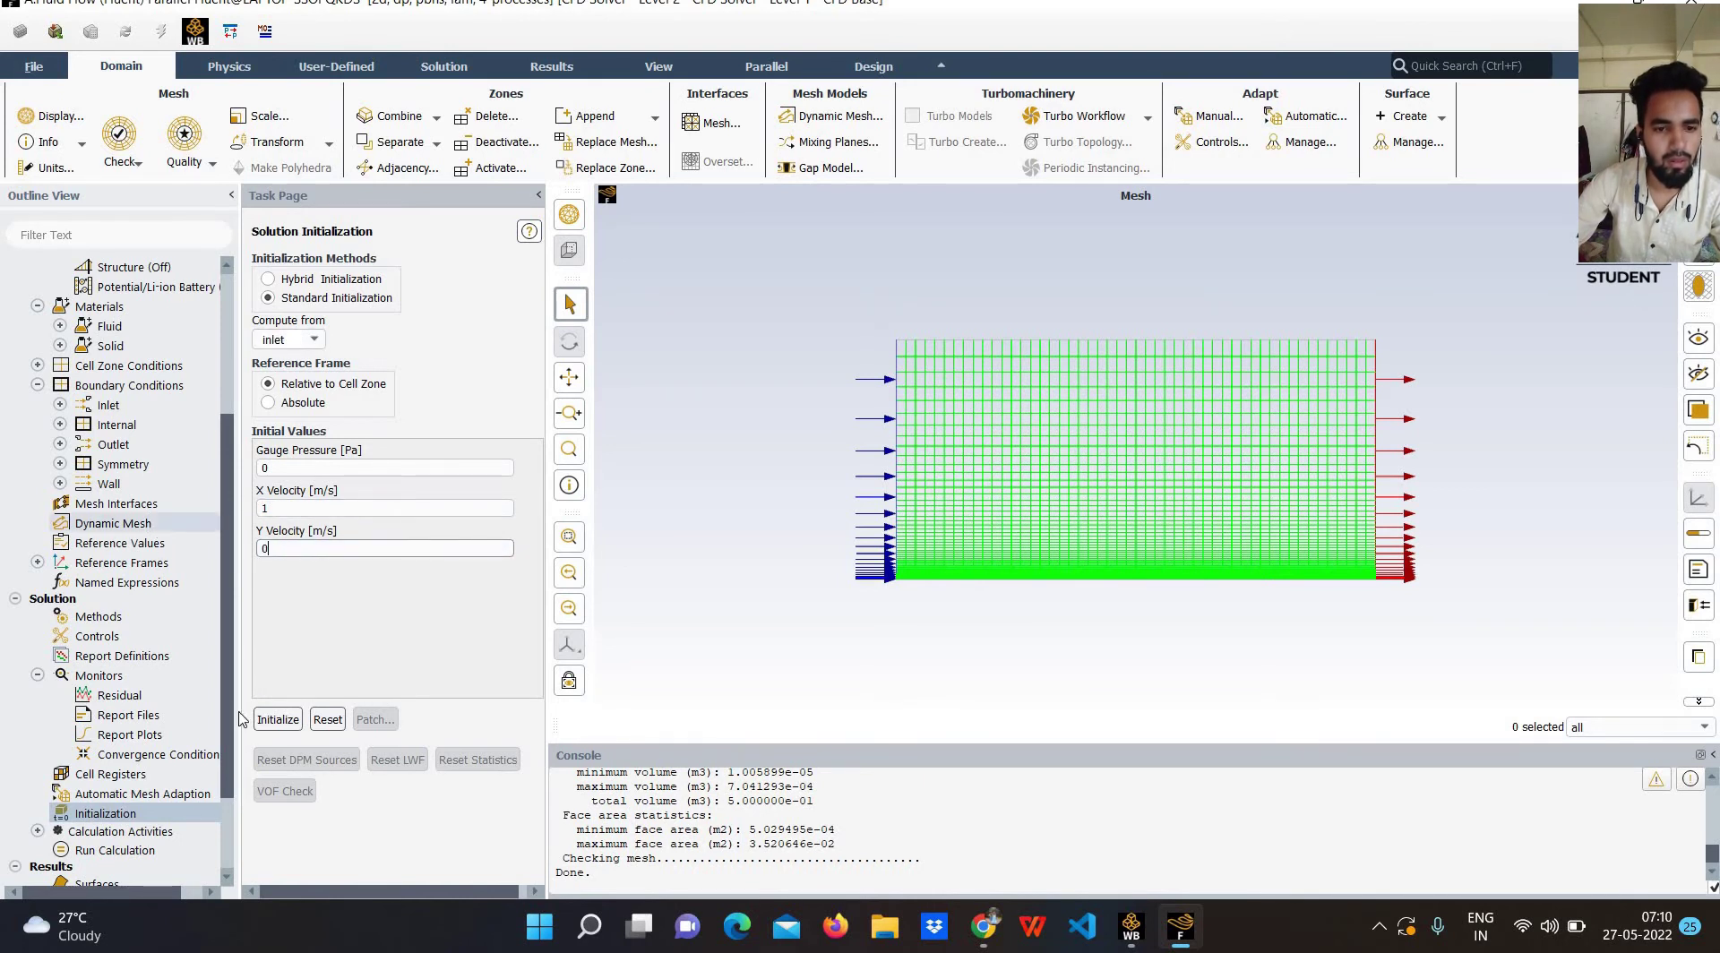
pyautogui.write('0')
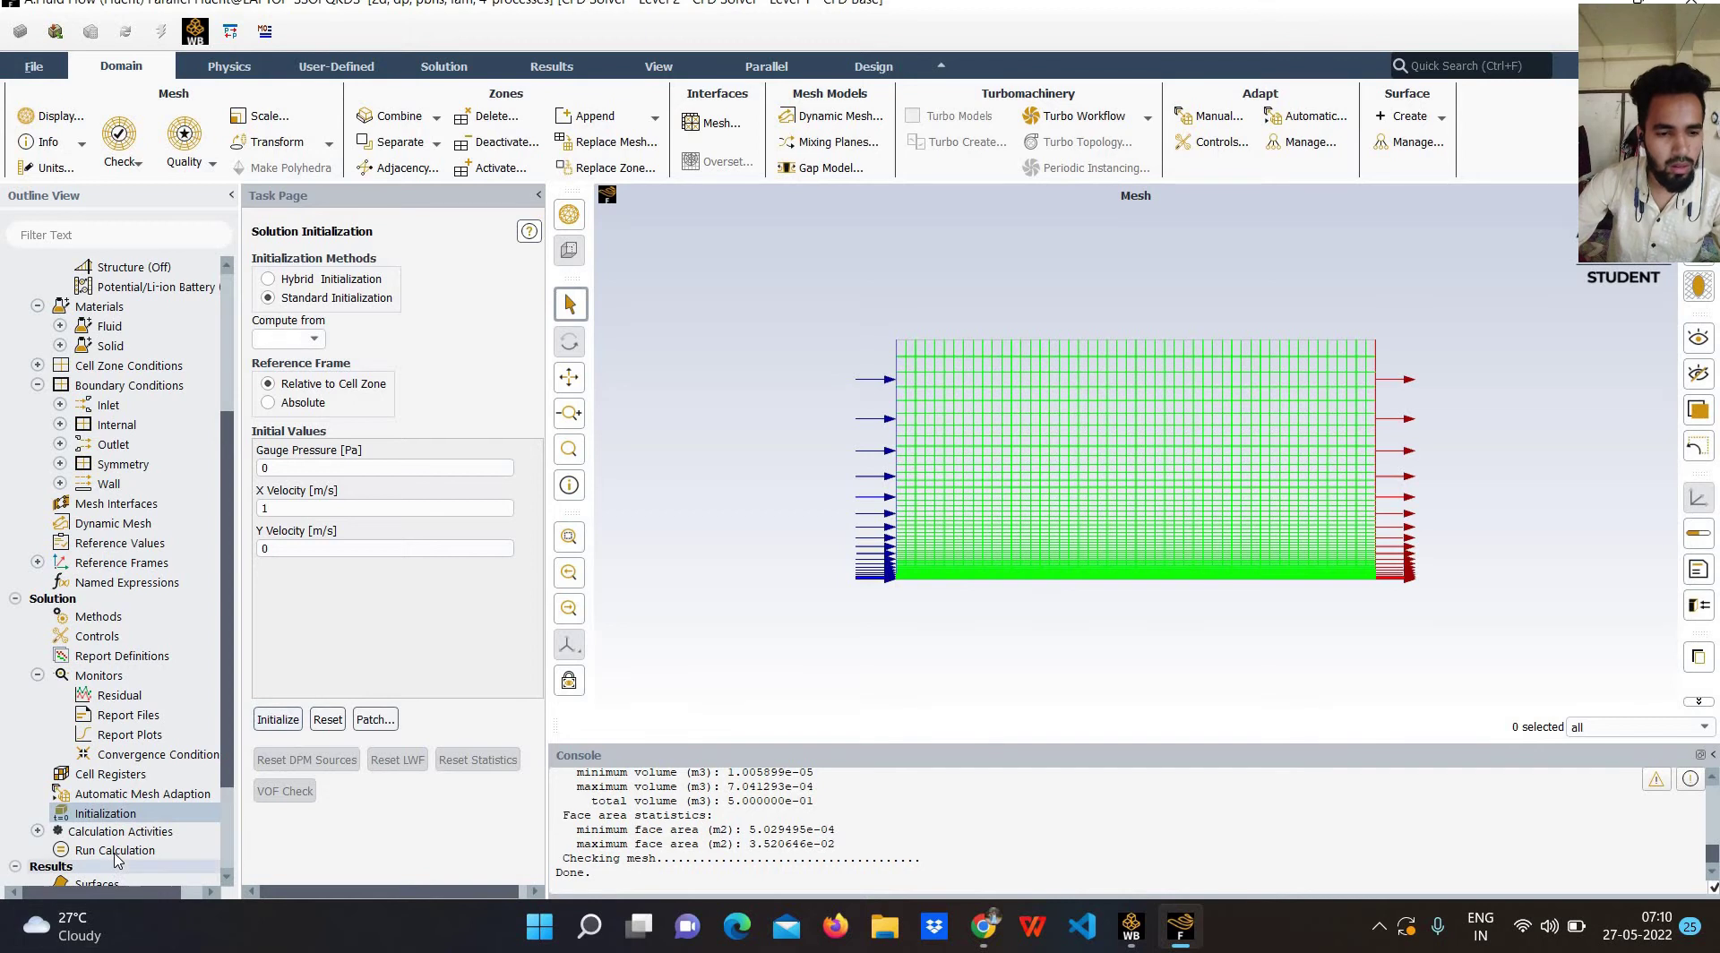
# Run the calculation with the number of iterations set to 1000000 and acknowledge its completion.
pyautogui.click(114, 853)
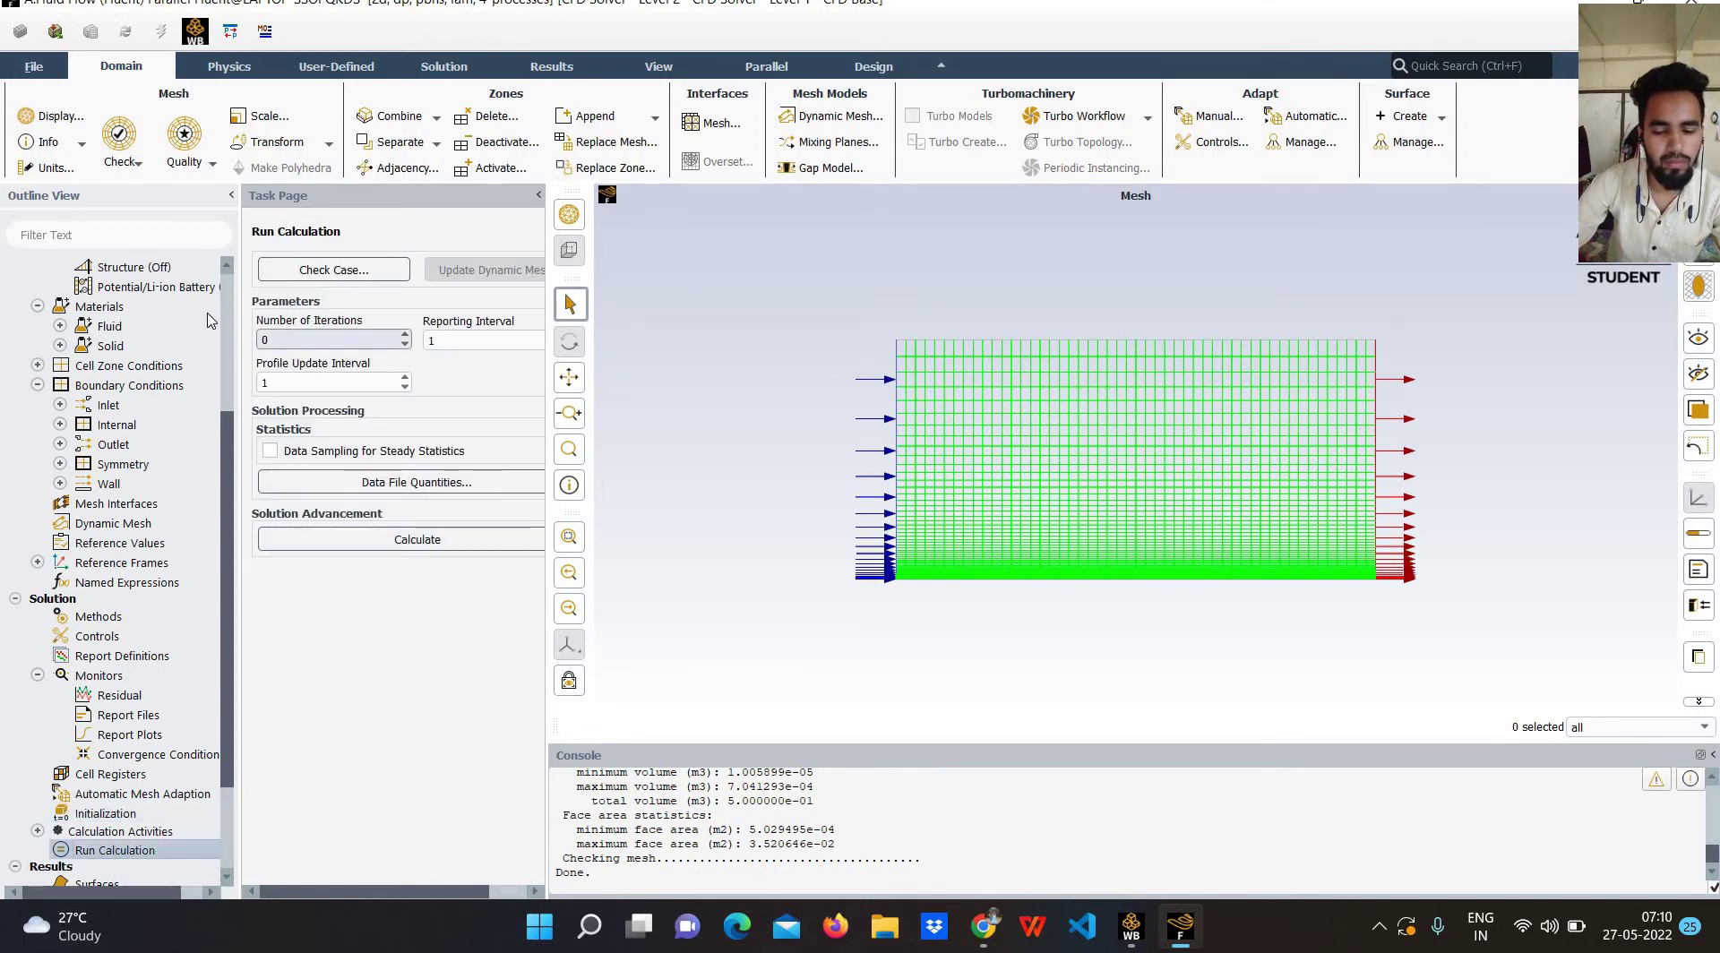
pyautogui.write('000000')
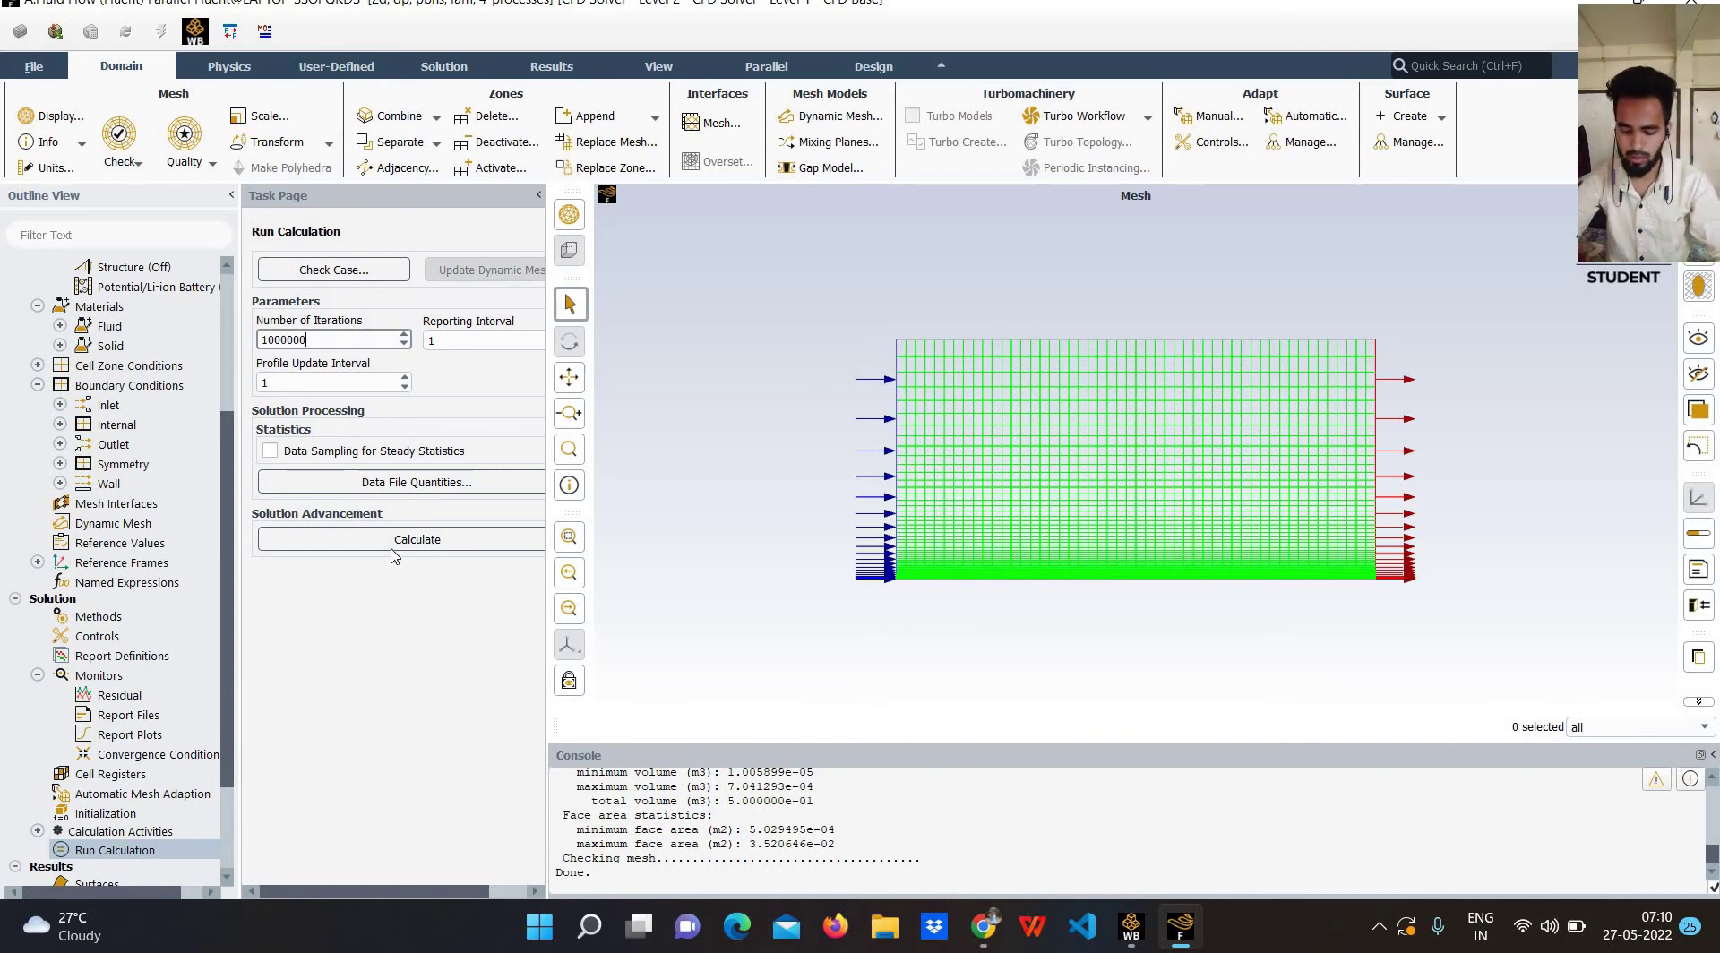
pyautogui.click(392, 542)
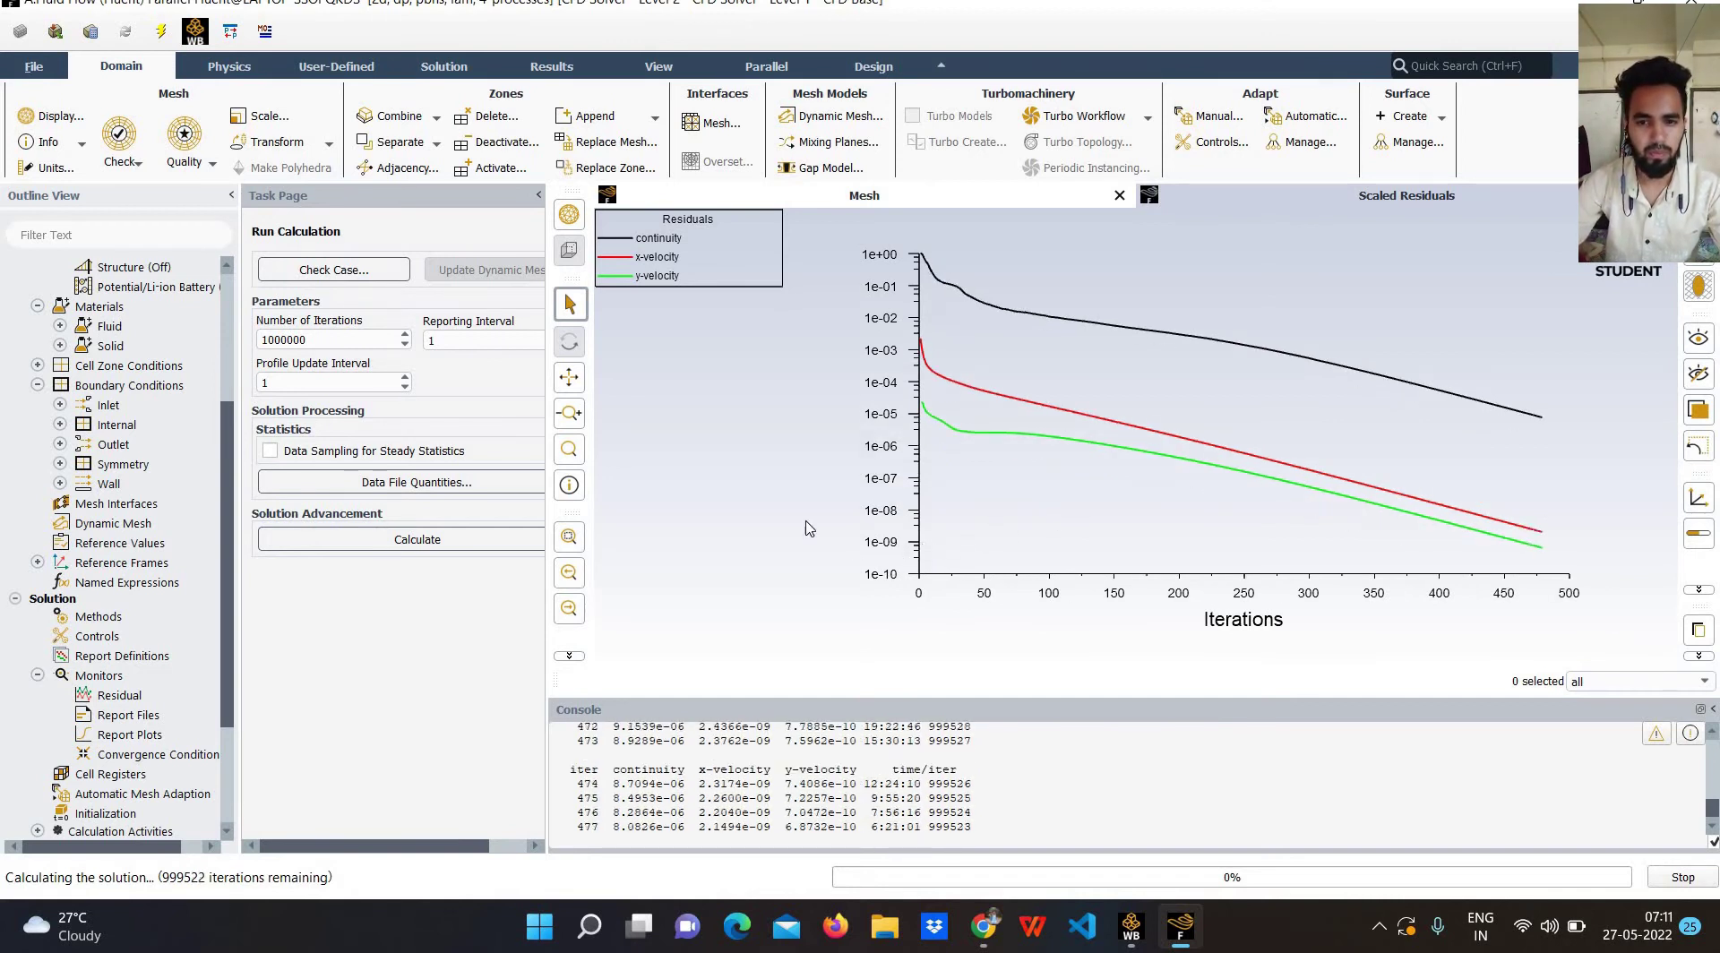
pyautogui.click(185, 694)
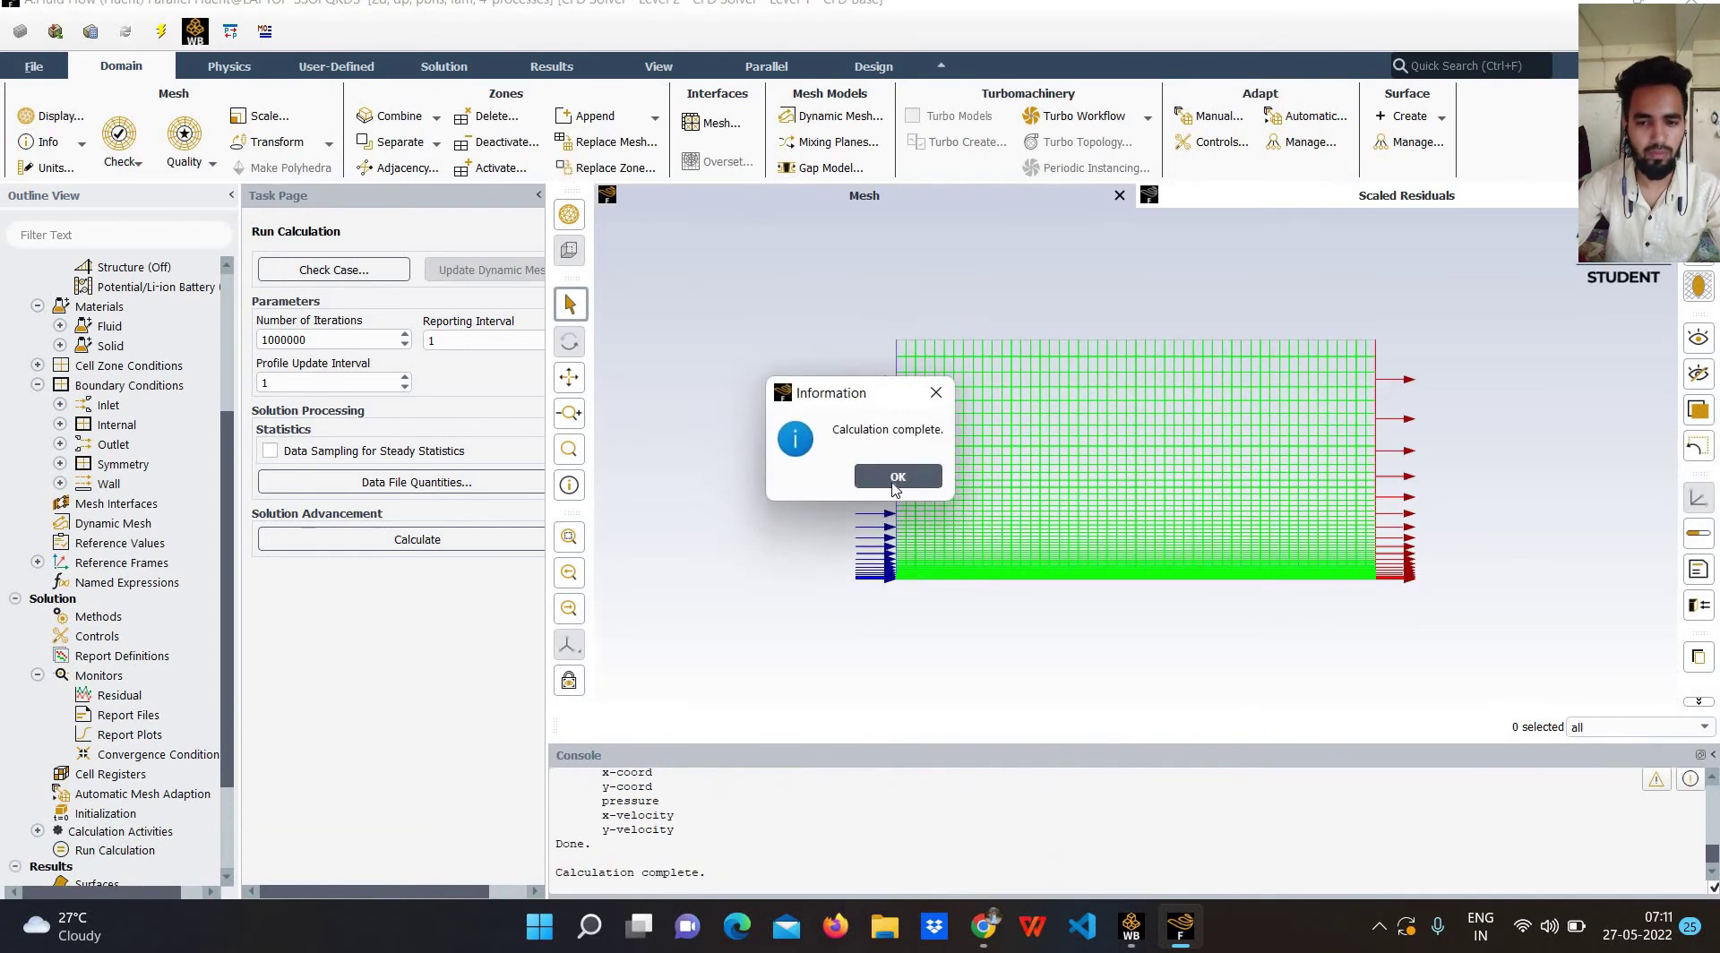
pyautogui.press('Return')
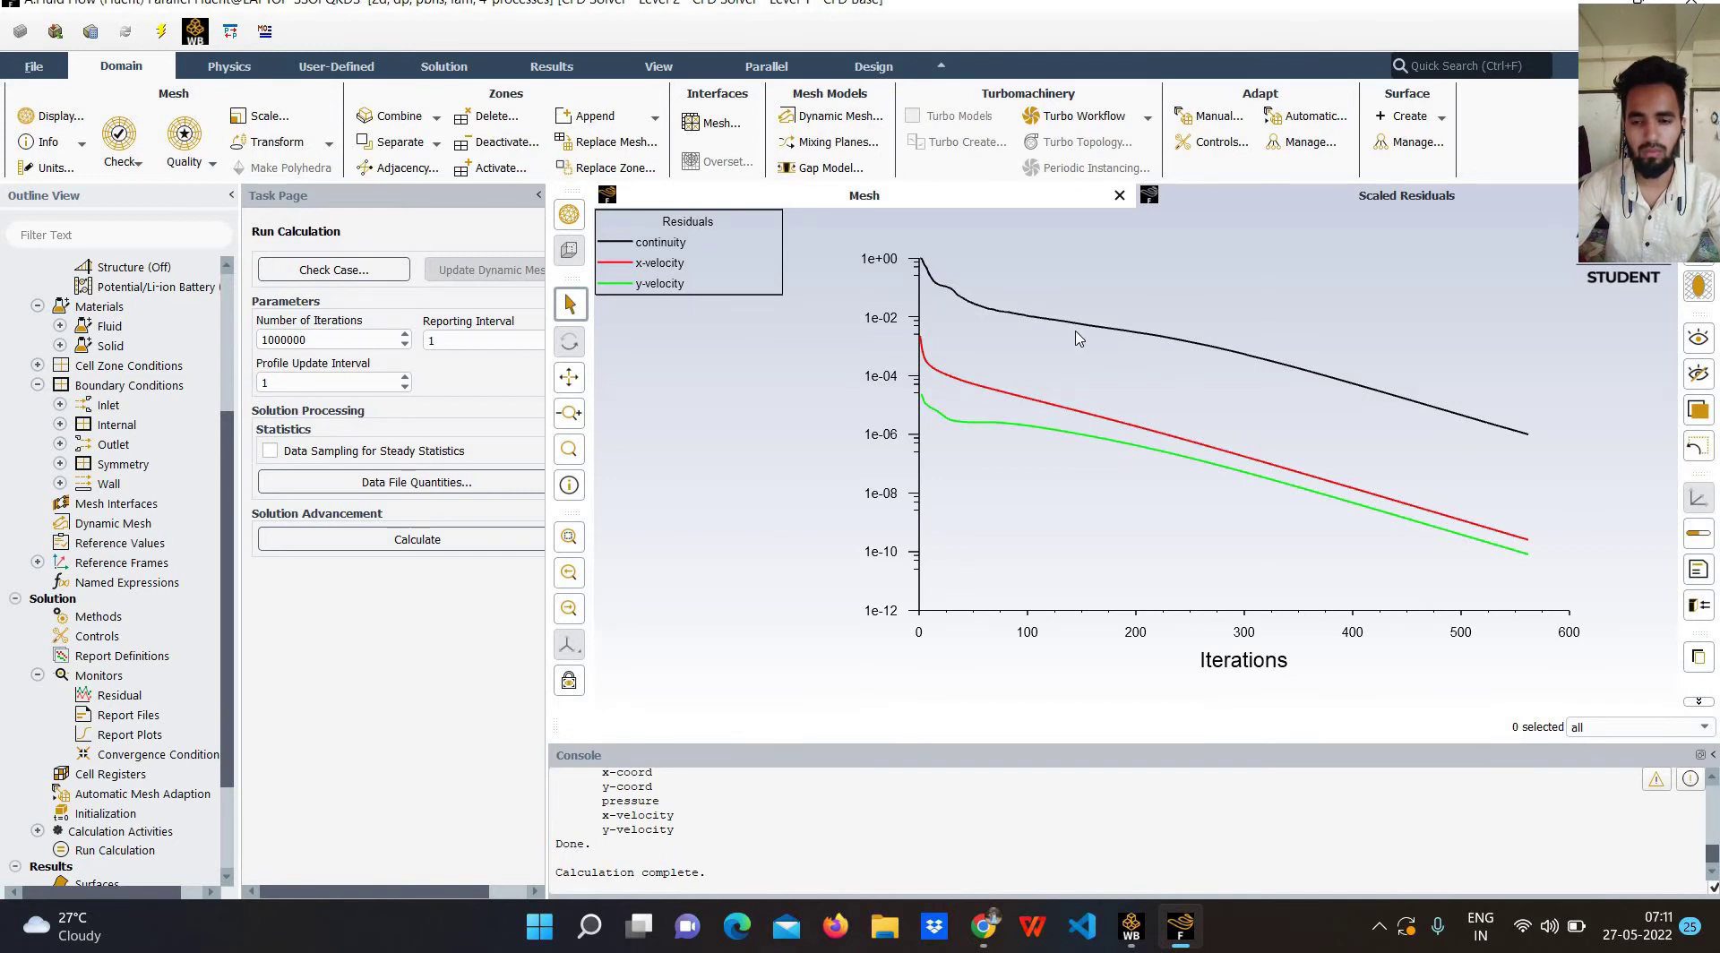
# Tighten the absolute convergence criteria of the continuity, x-velocity and y-velocity residuals to 1e-07.
pyautogui.click(119, 695)
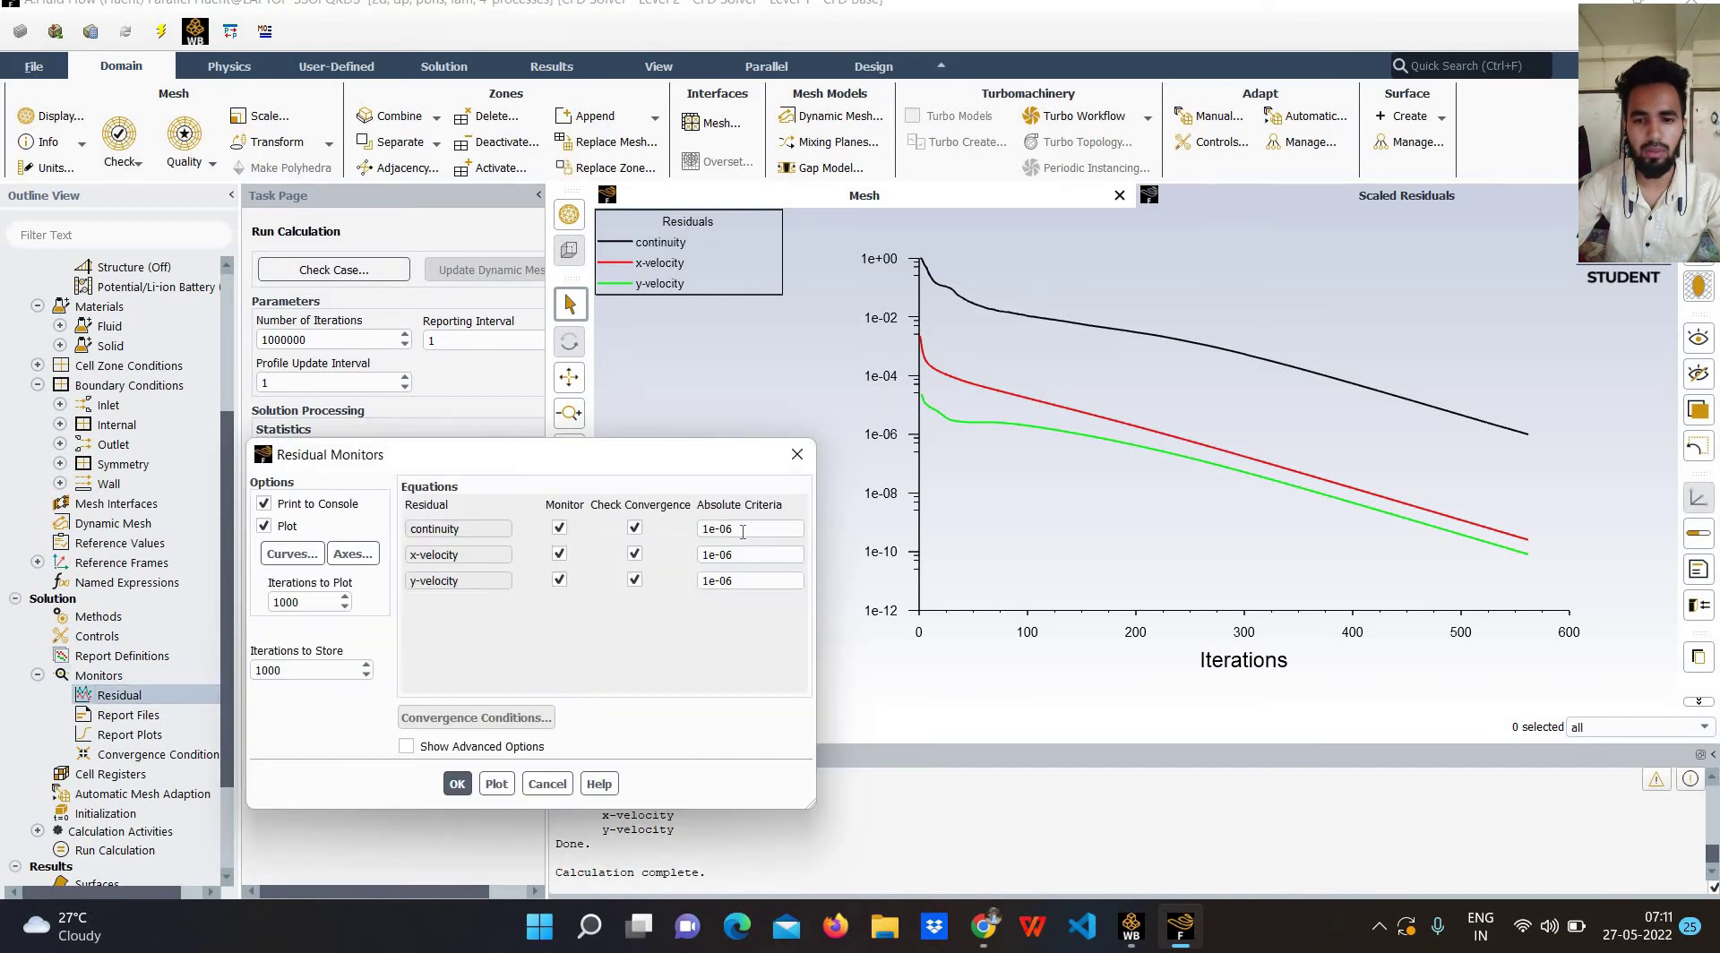
pyautogui.click(740, 529)
pyautogui.press('BackSpace')
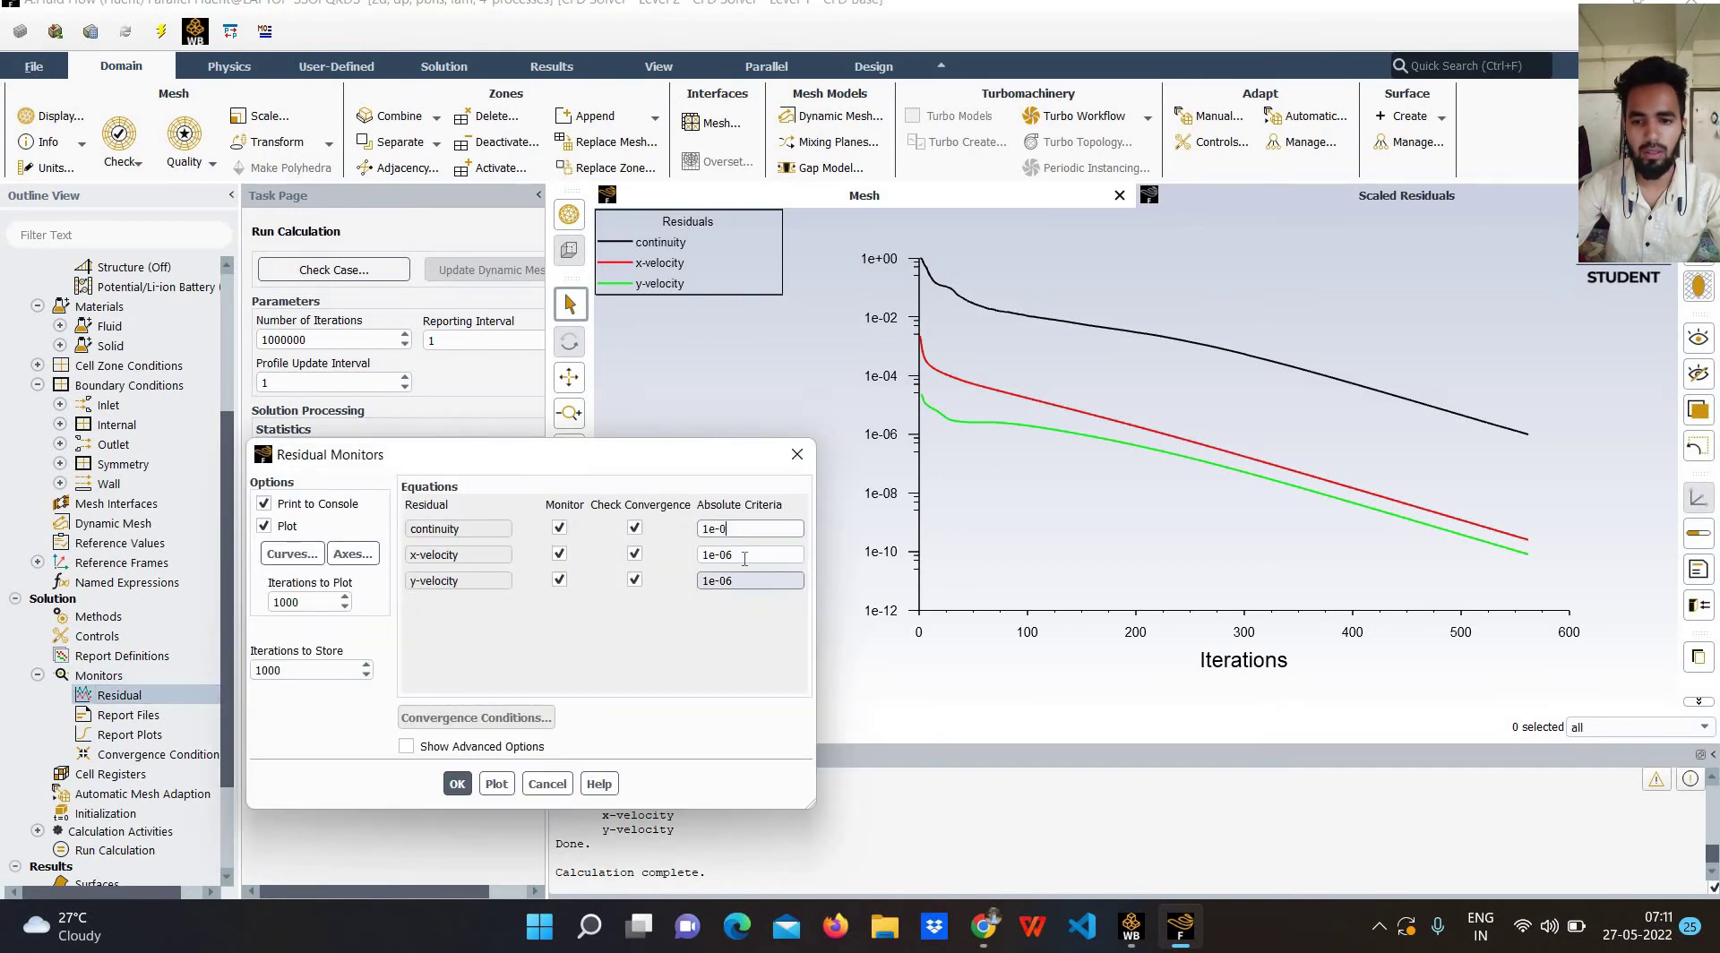
pyautogui.write('7')
pyautogui.click(746, 555)
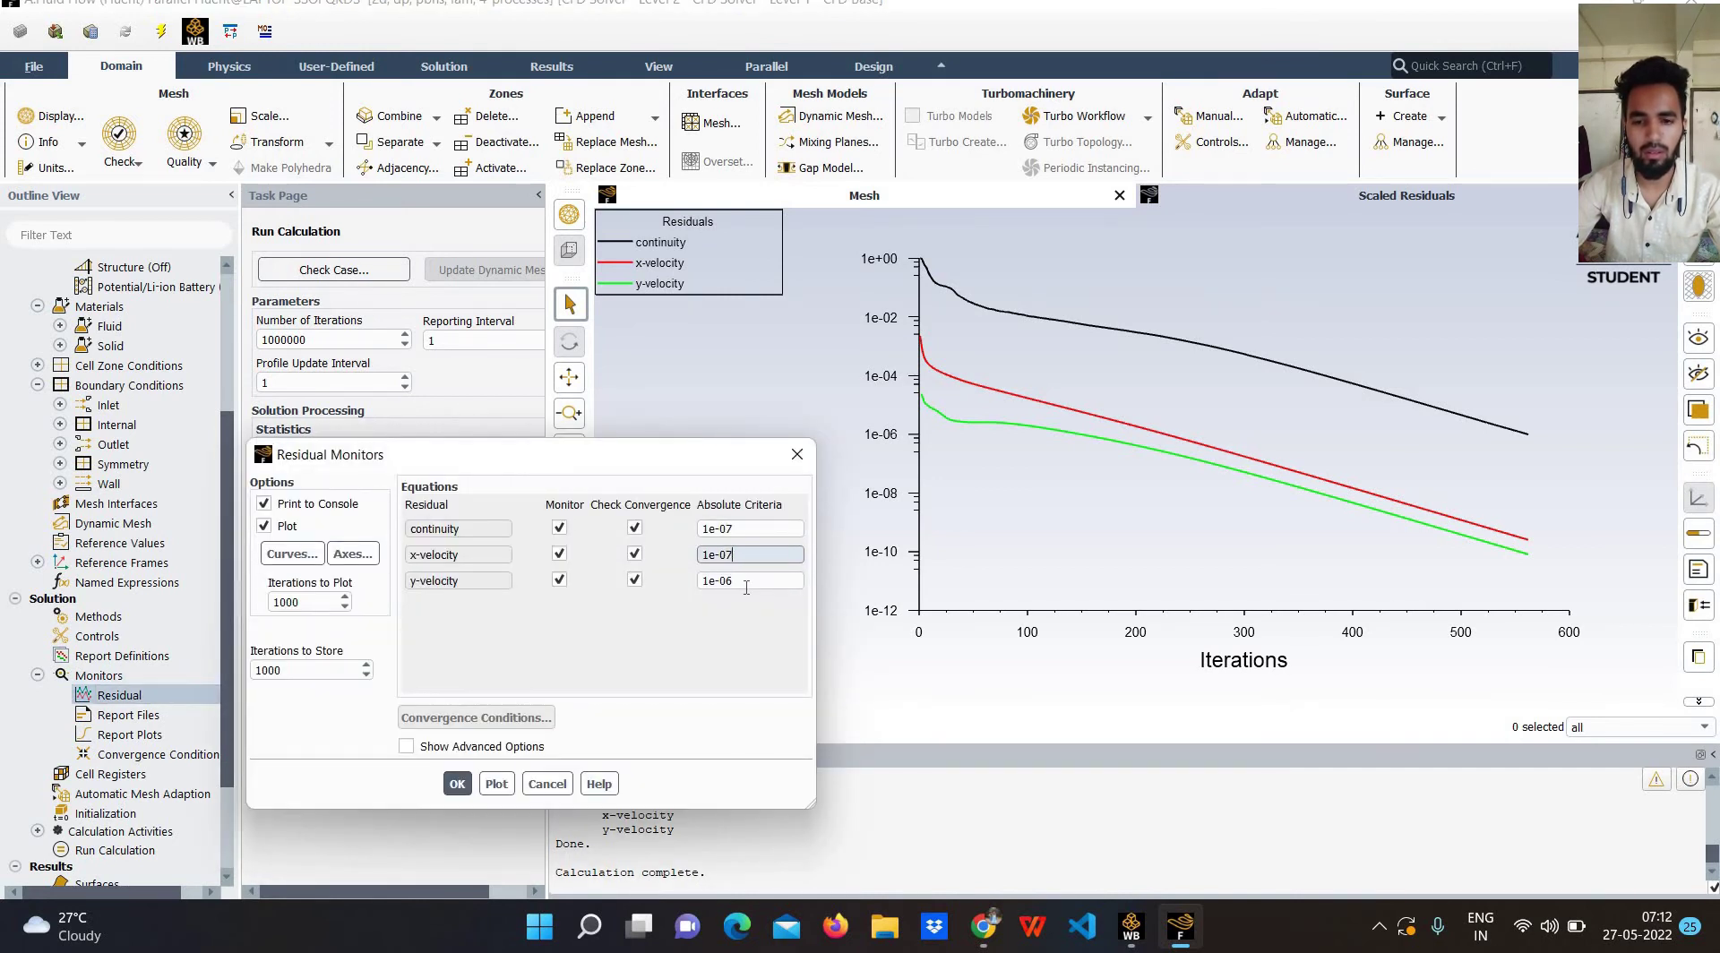
pyautogui.click(747, 582)
pyautogui.write('7')
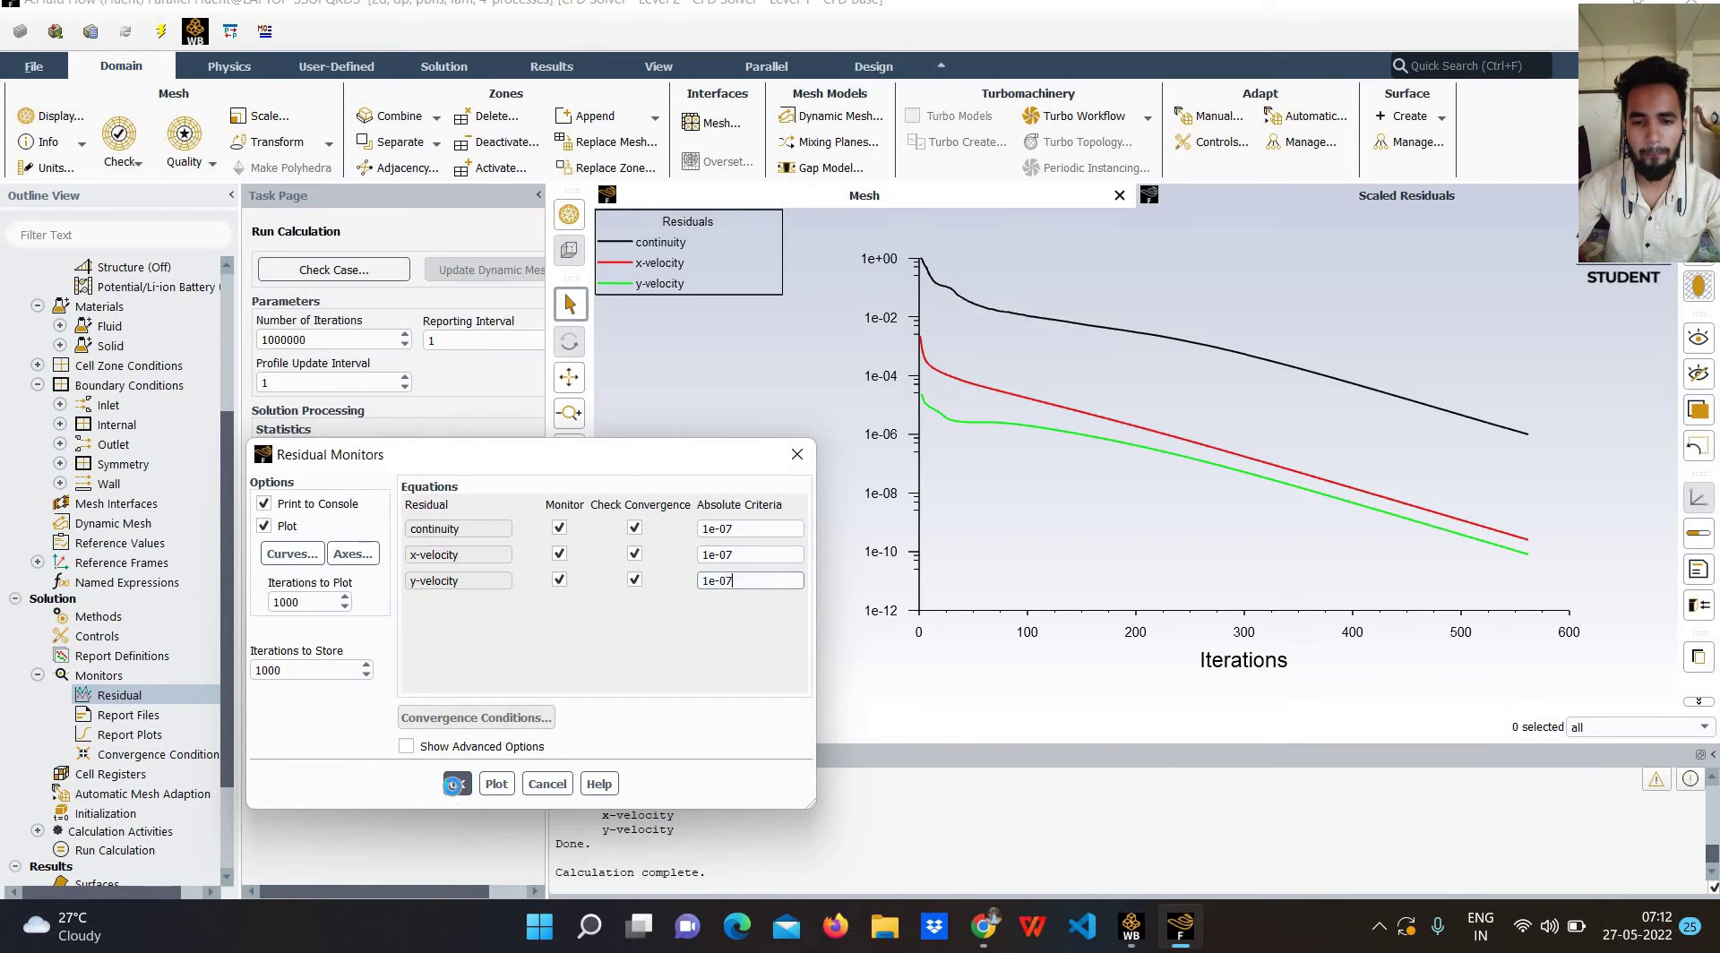
pyautogui.click(457, 784)
# Continue the calculation with the tightened residual criteria and acknowledge its completion.
pyautogui.click(417, 540)
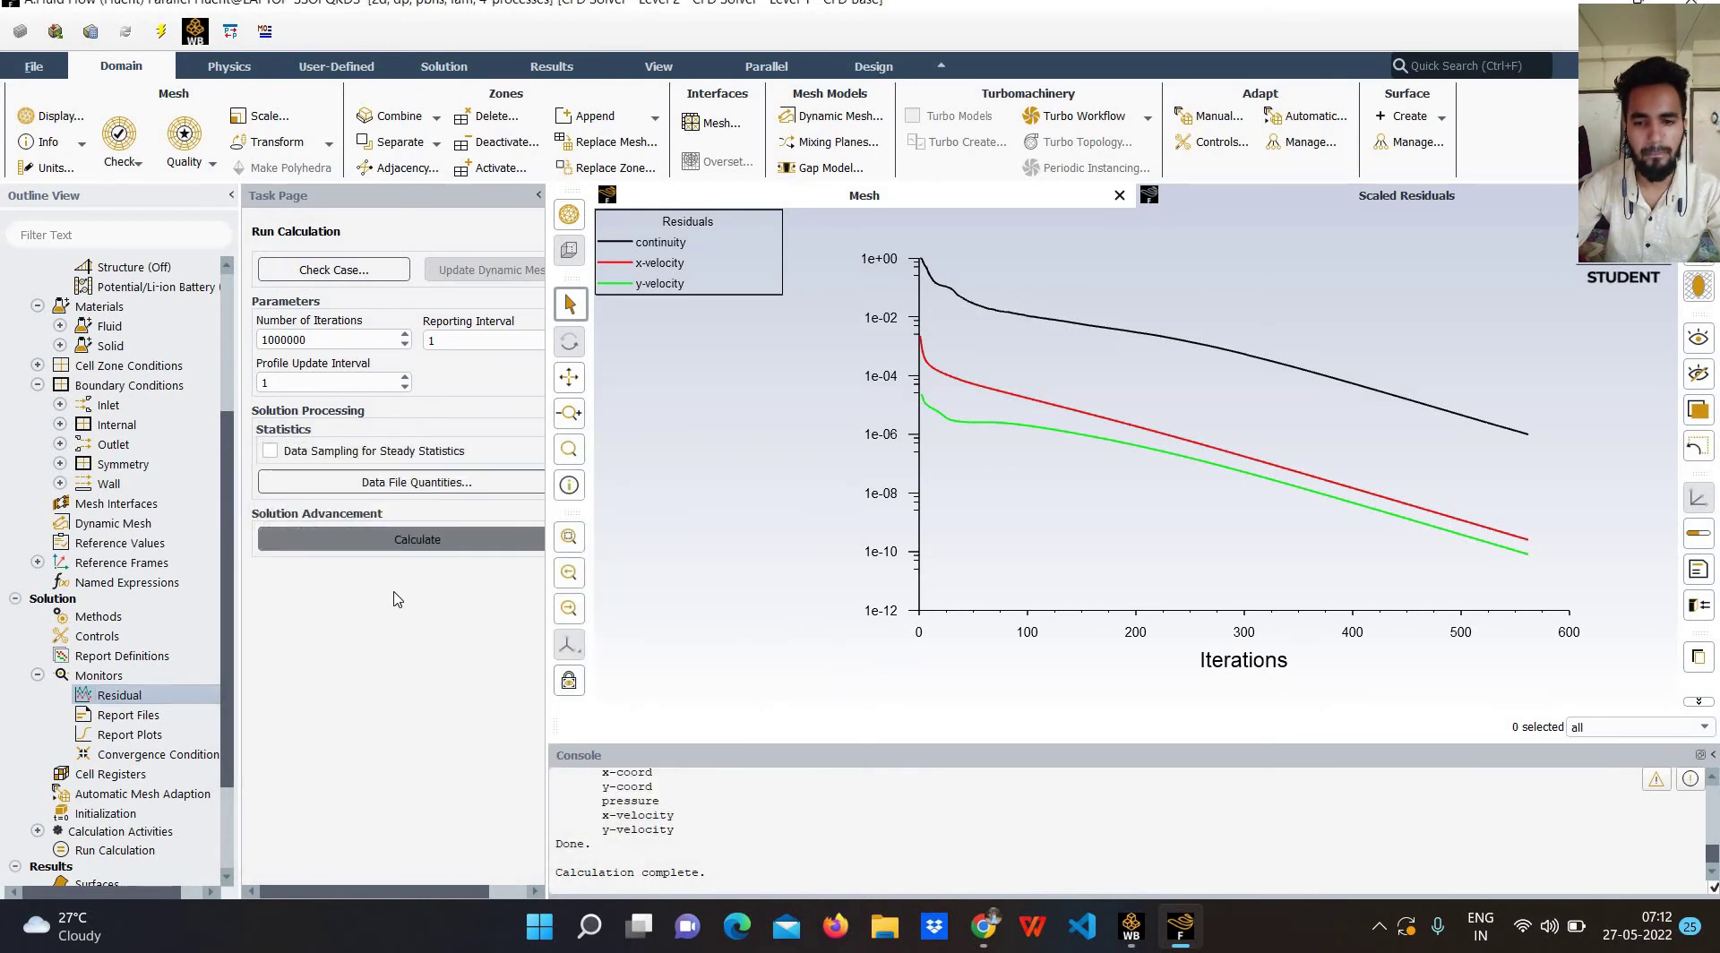
pyautogui.click(396, 676)
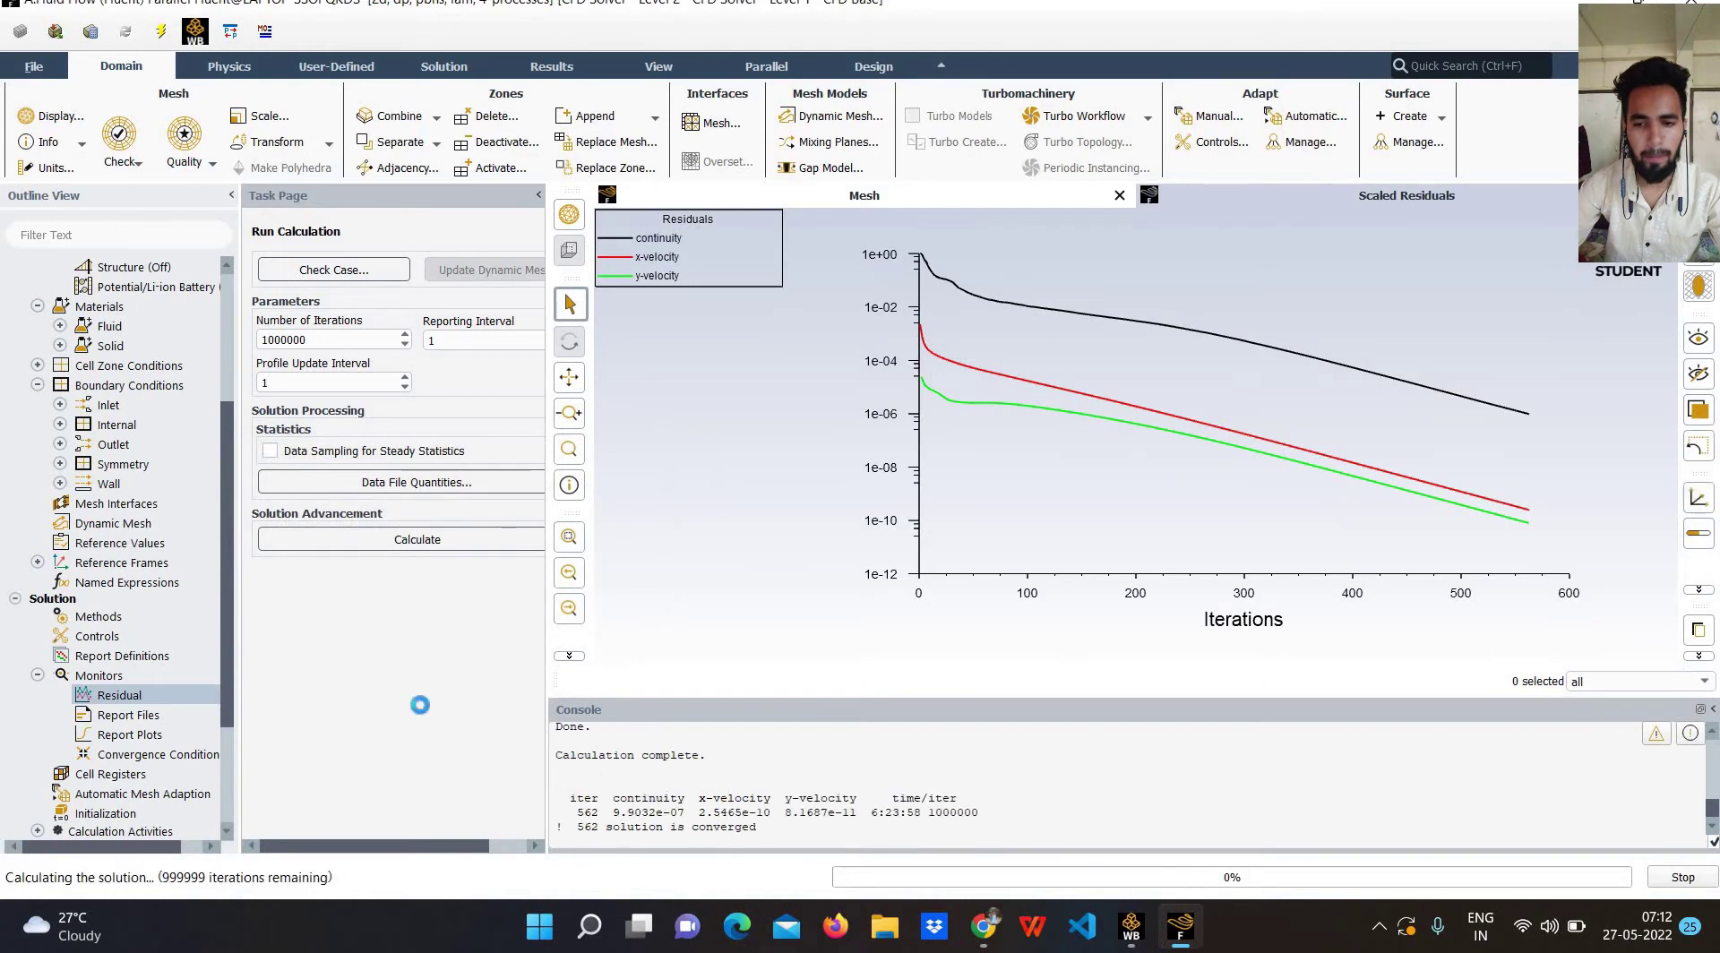
pyautogui.scroll(-3, 135, 760)
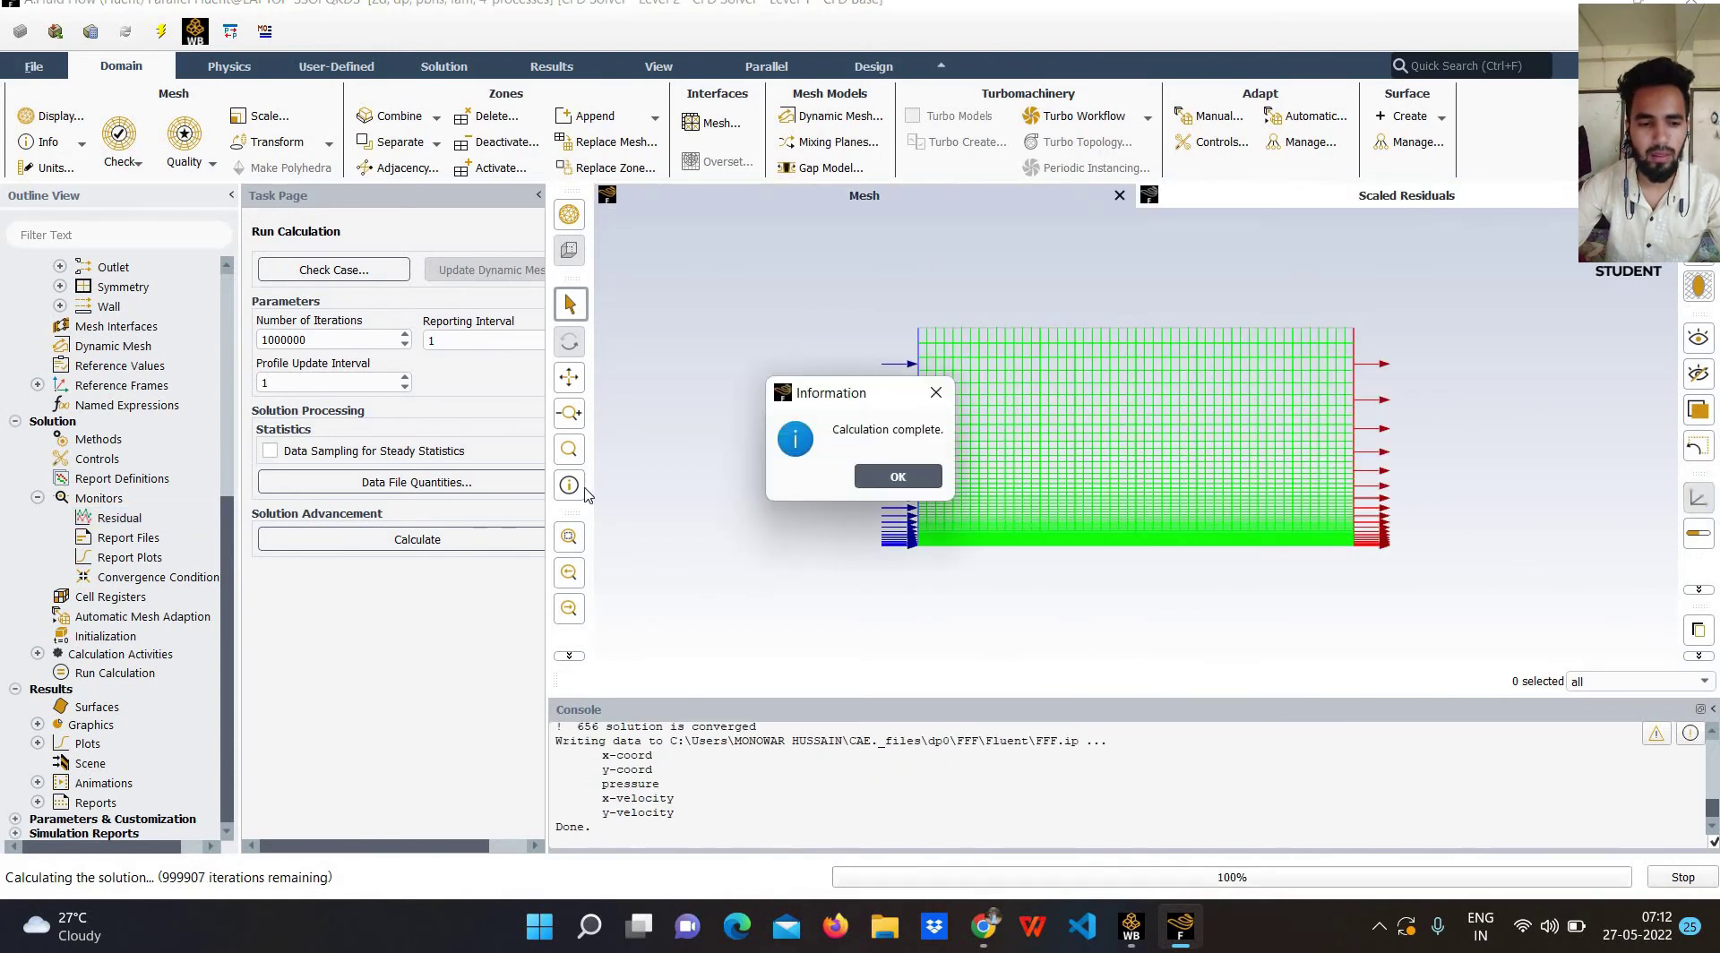
pyautogui.press('Return')
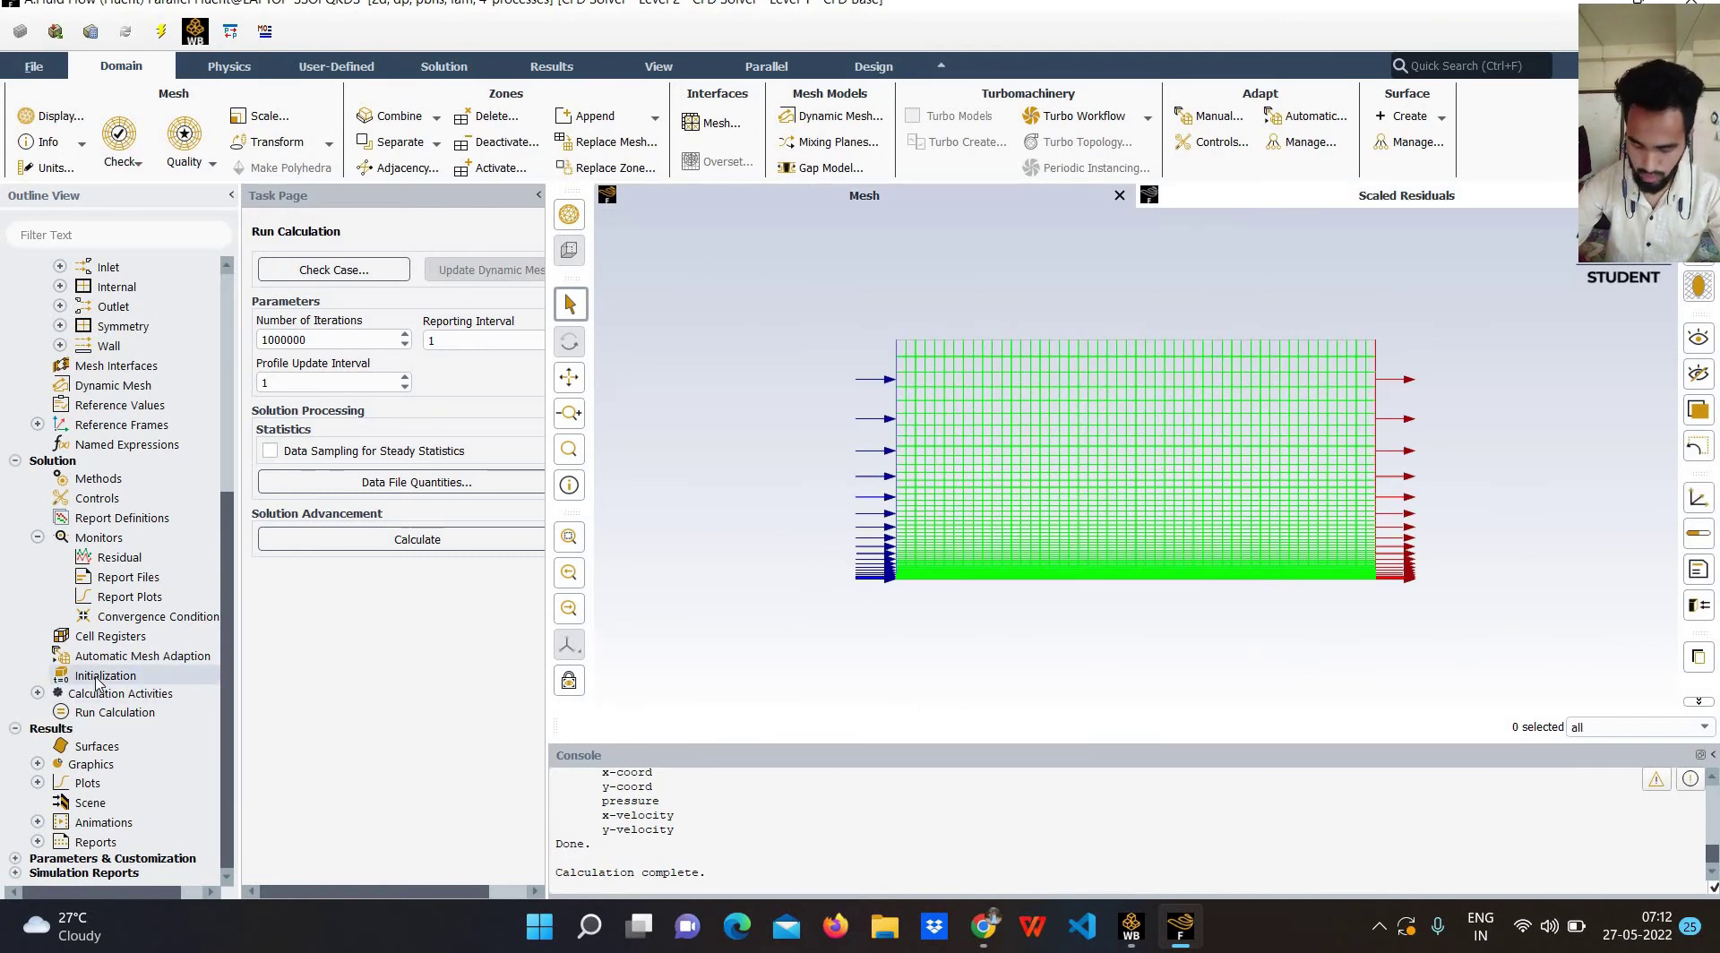
# Create and display a filled contour plot of velocity magnitude for the flow domain.
pyautogui.doubleClick(91, 765)
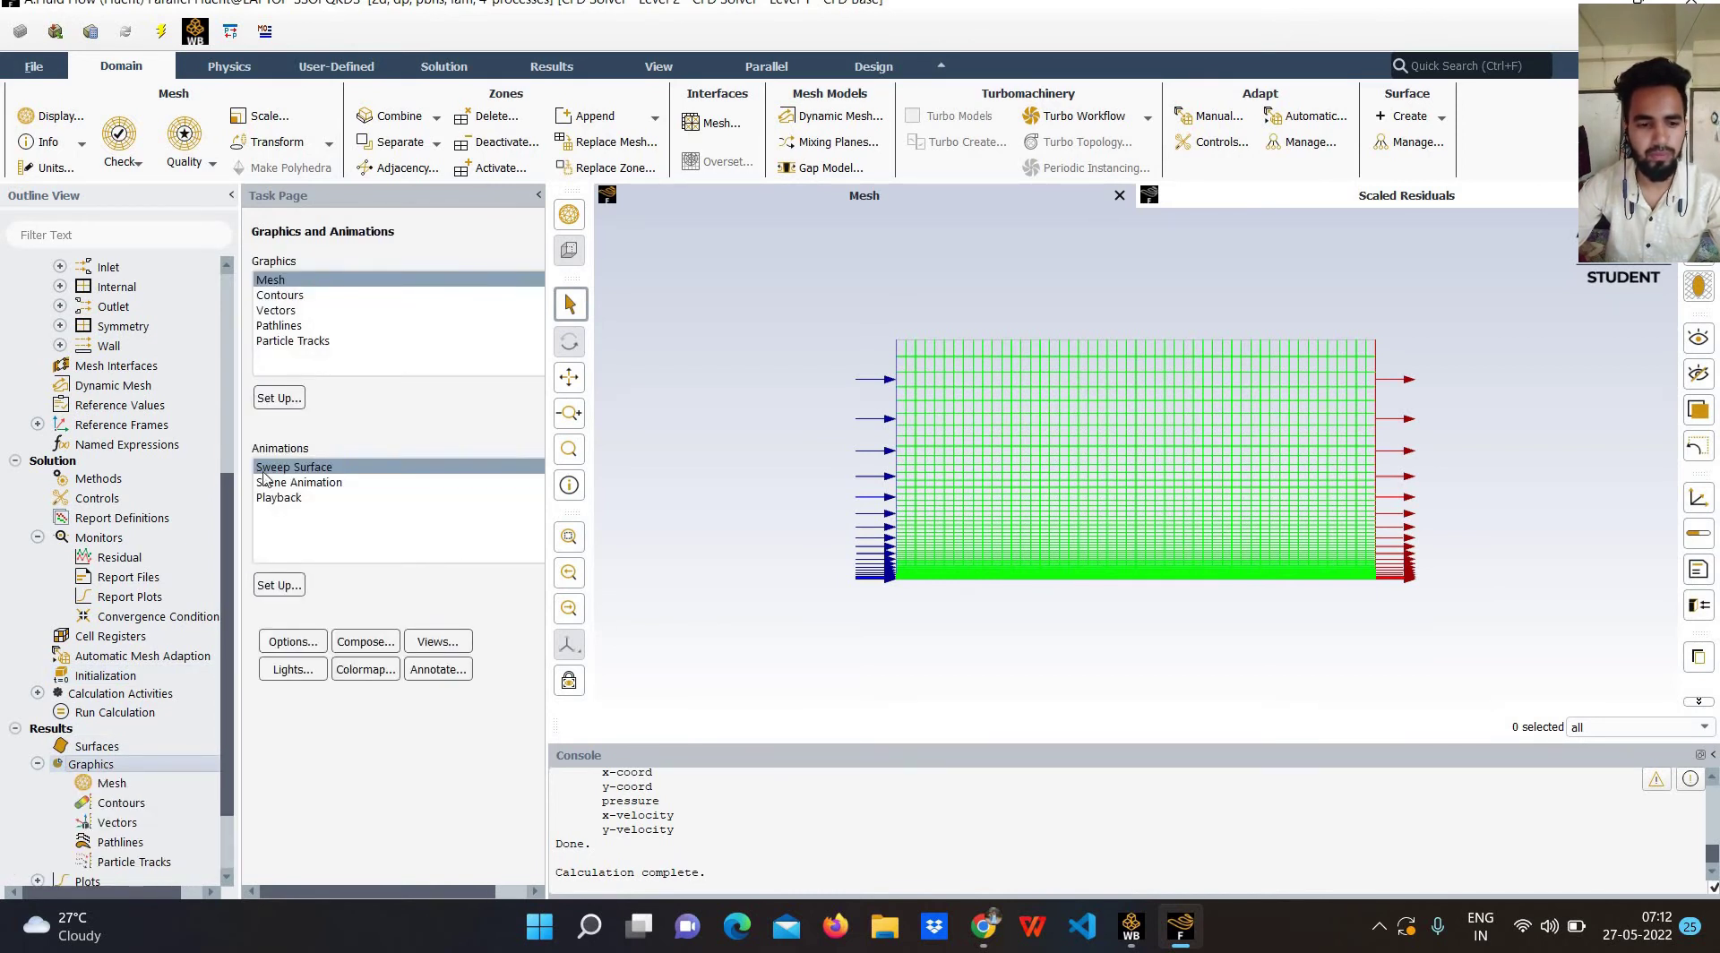
pyautogui.doubleClick(112, 803)
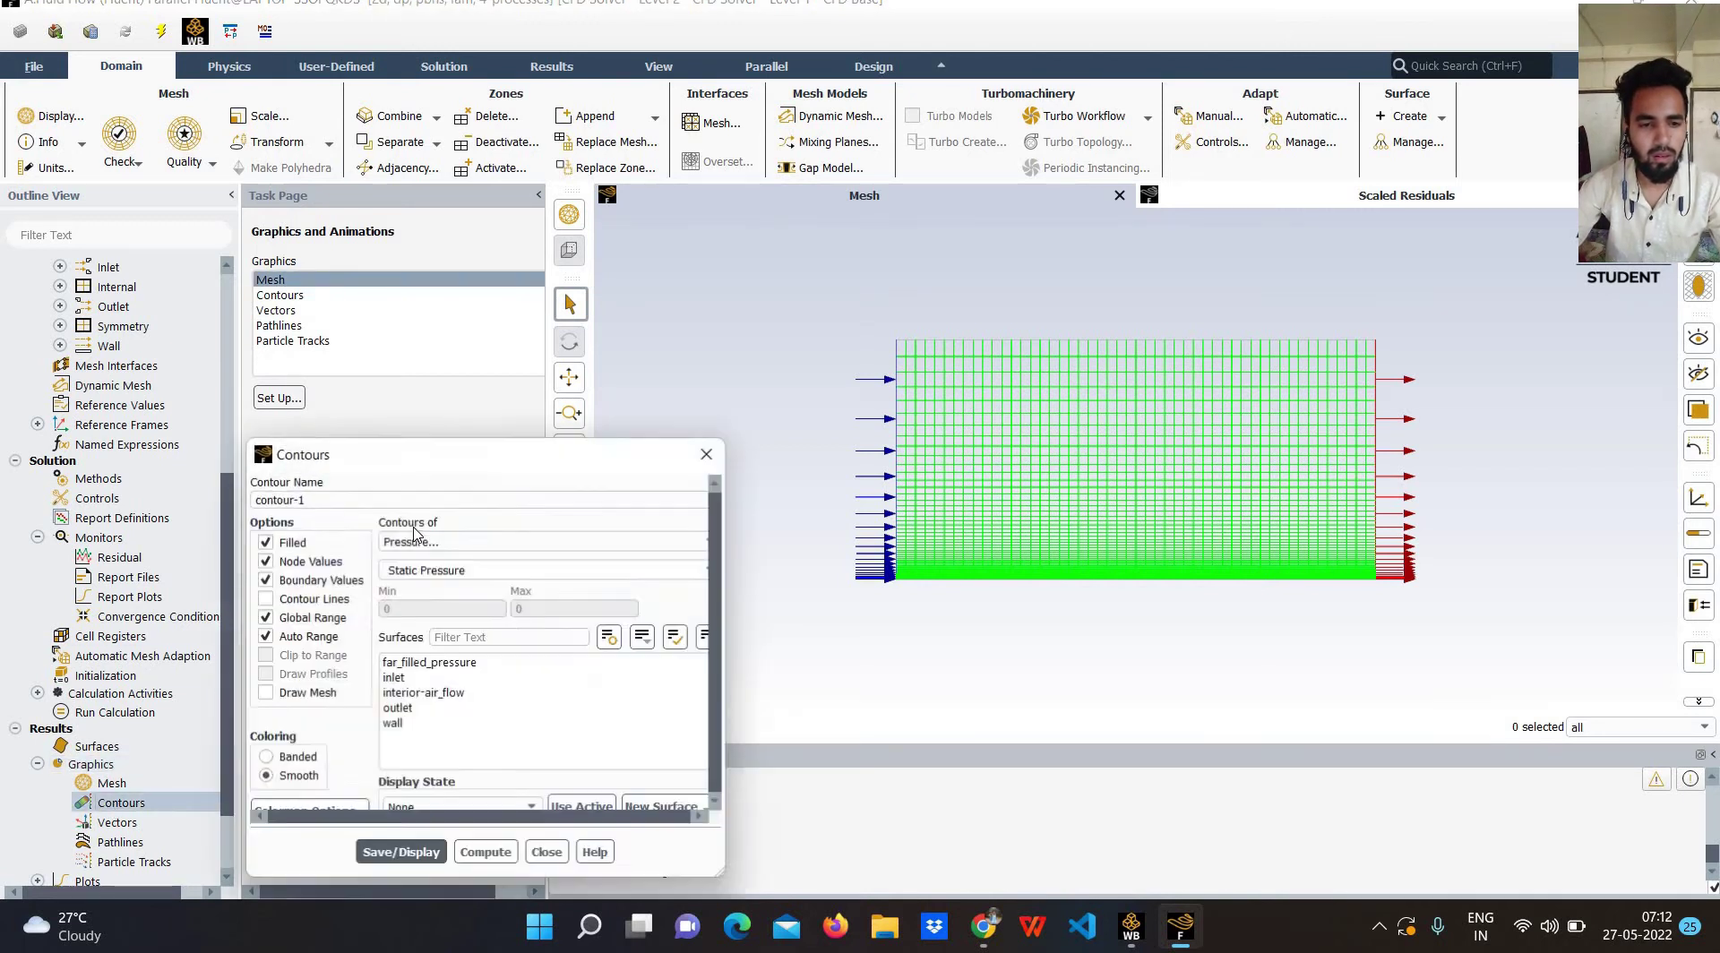
pyautogui.click(419, 542)
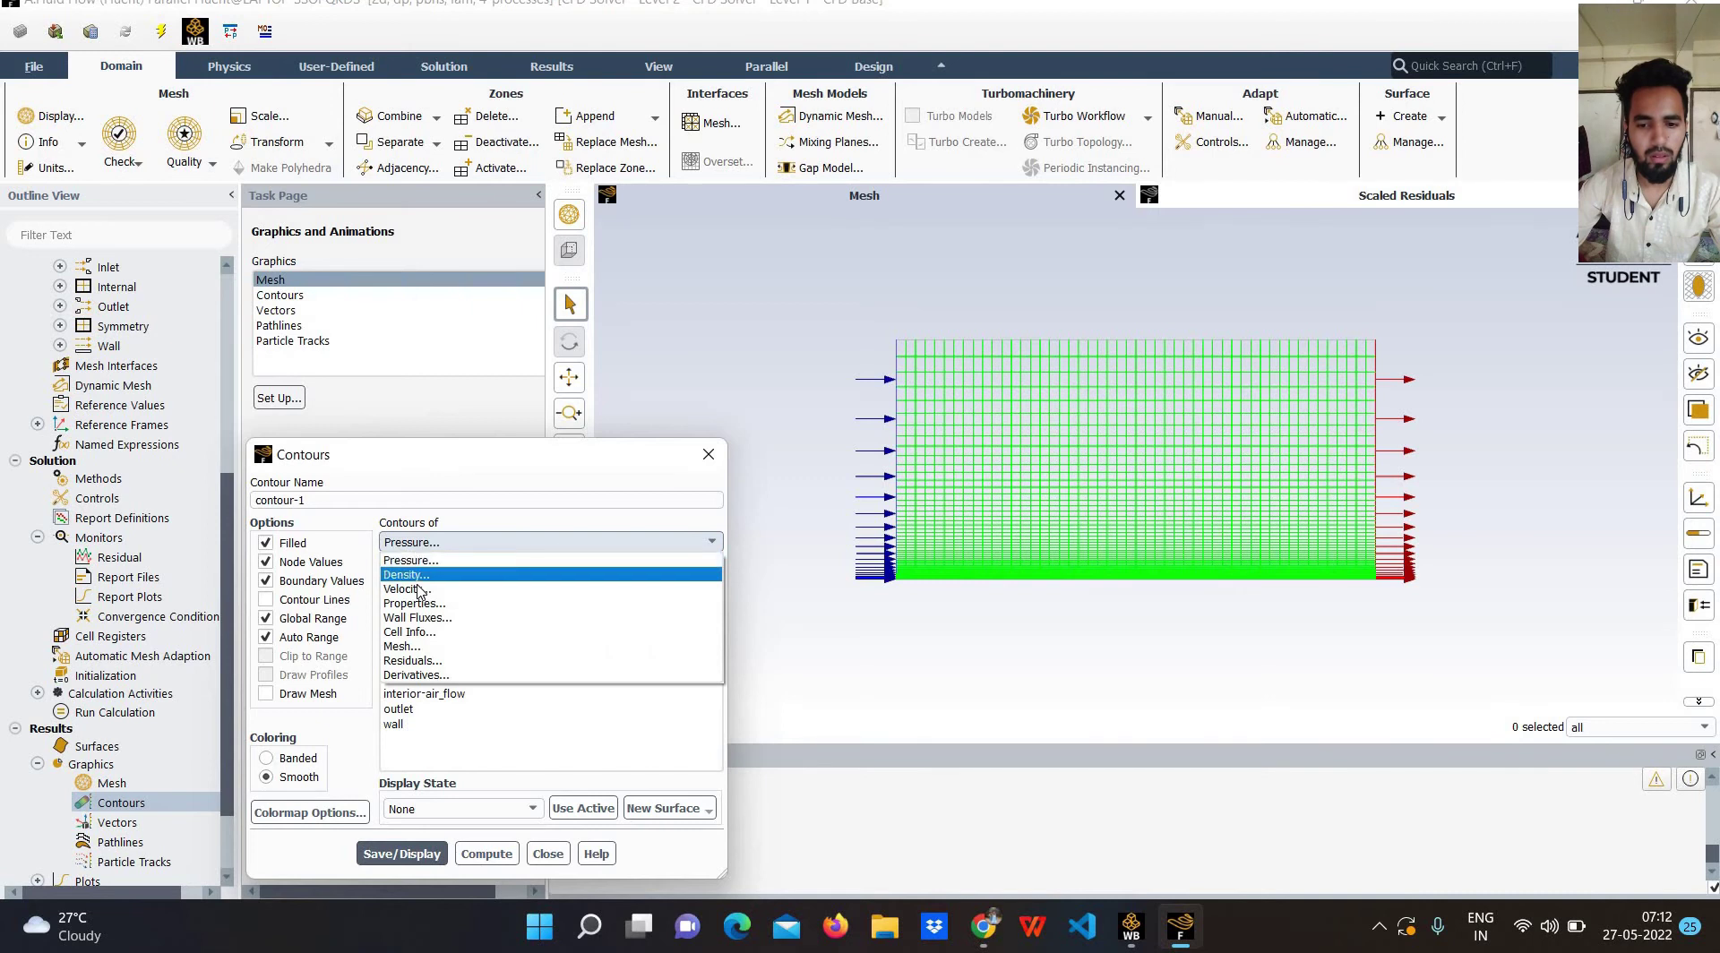
pyautogui.click(415, 846)
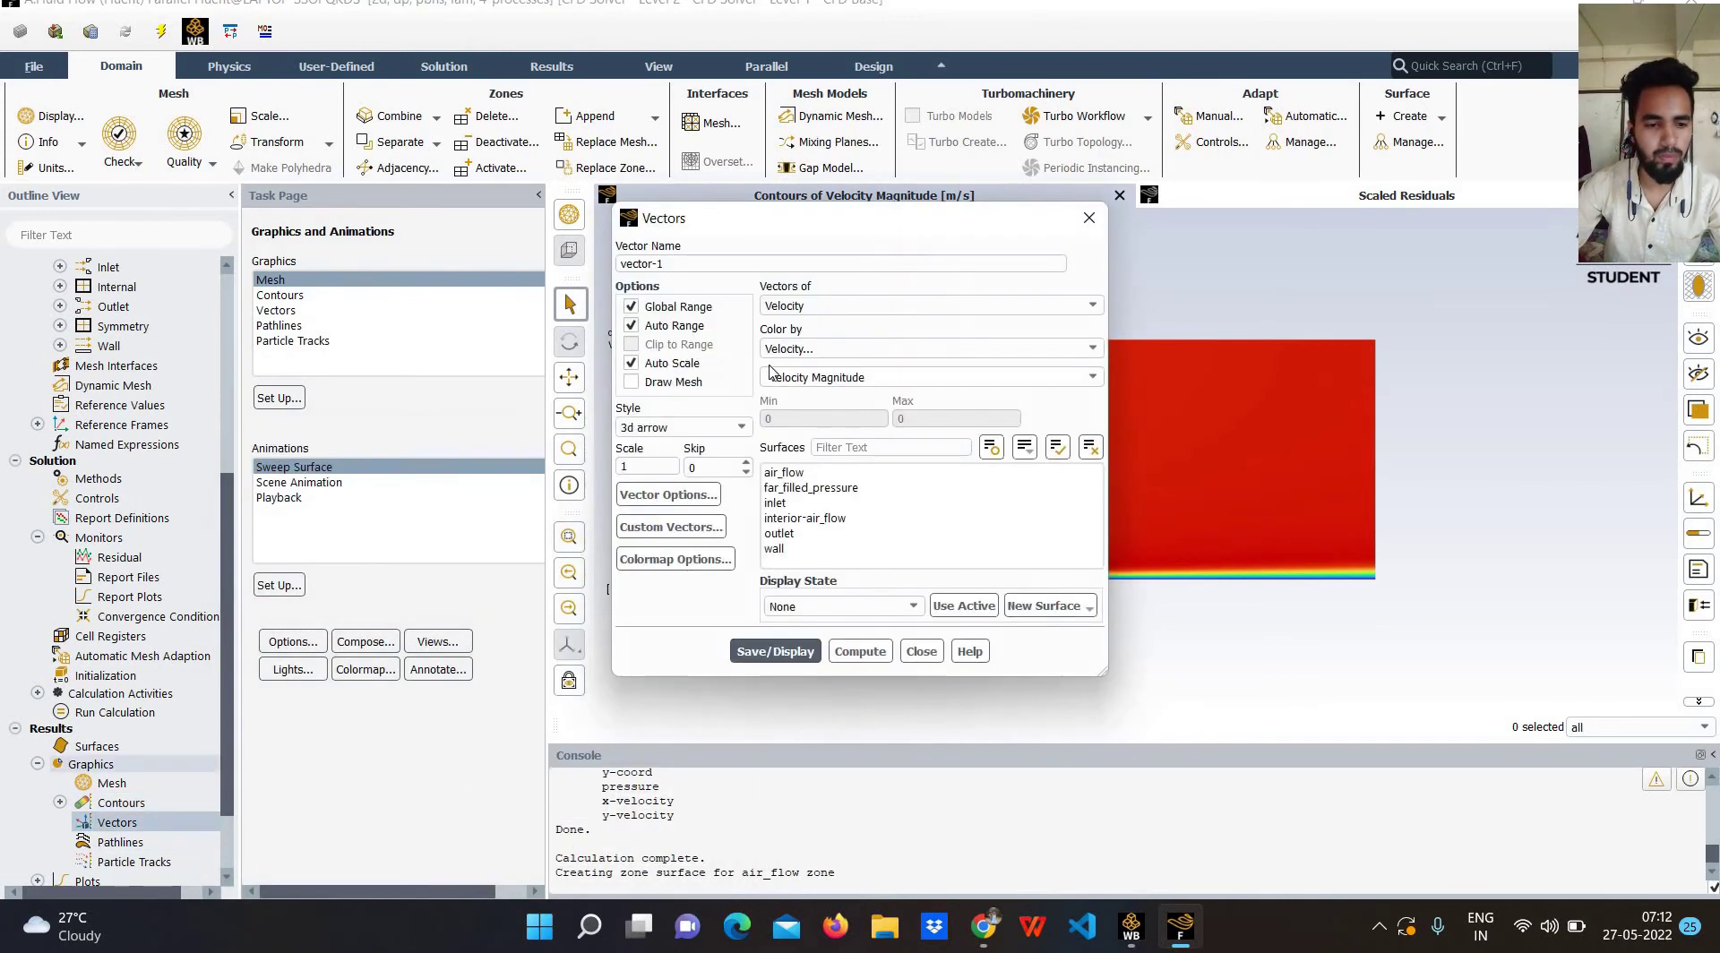
# Display velocity vectors colored by velocity magnitude as 3D arrows with a scale of 4.
pyautogui.click(792, 306)
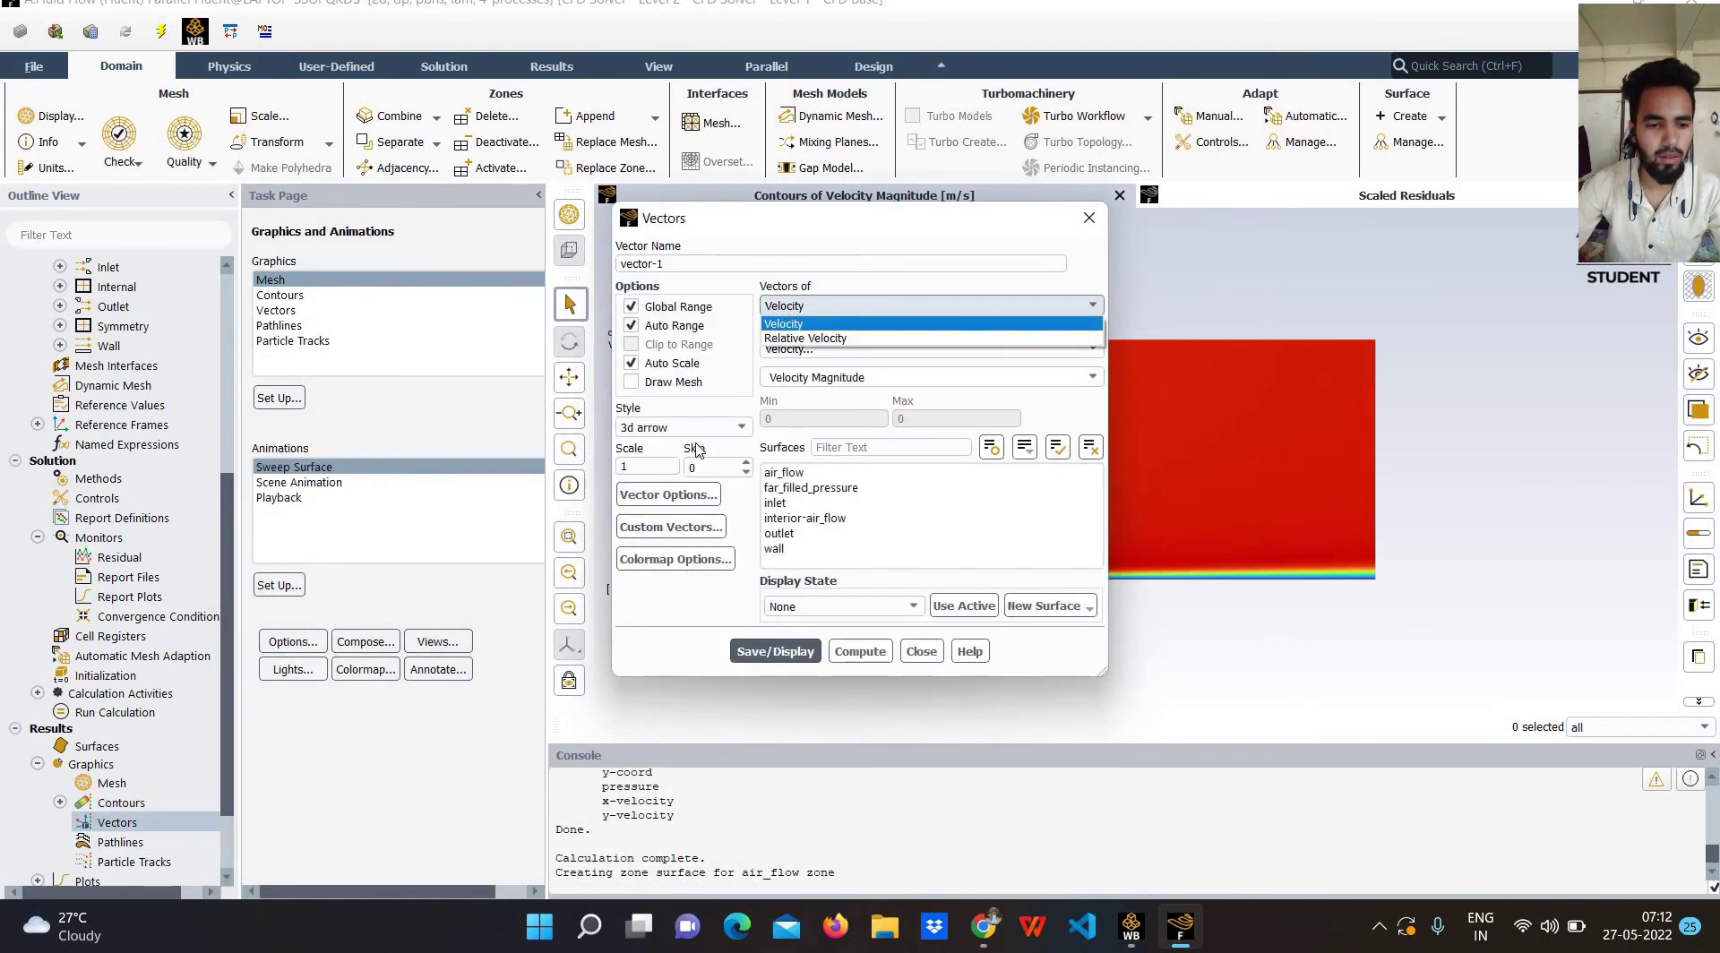
pyautogui.click(664, 498)
pyautogui.click(640, 465)
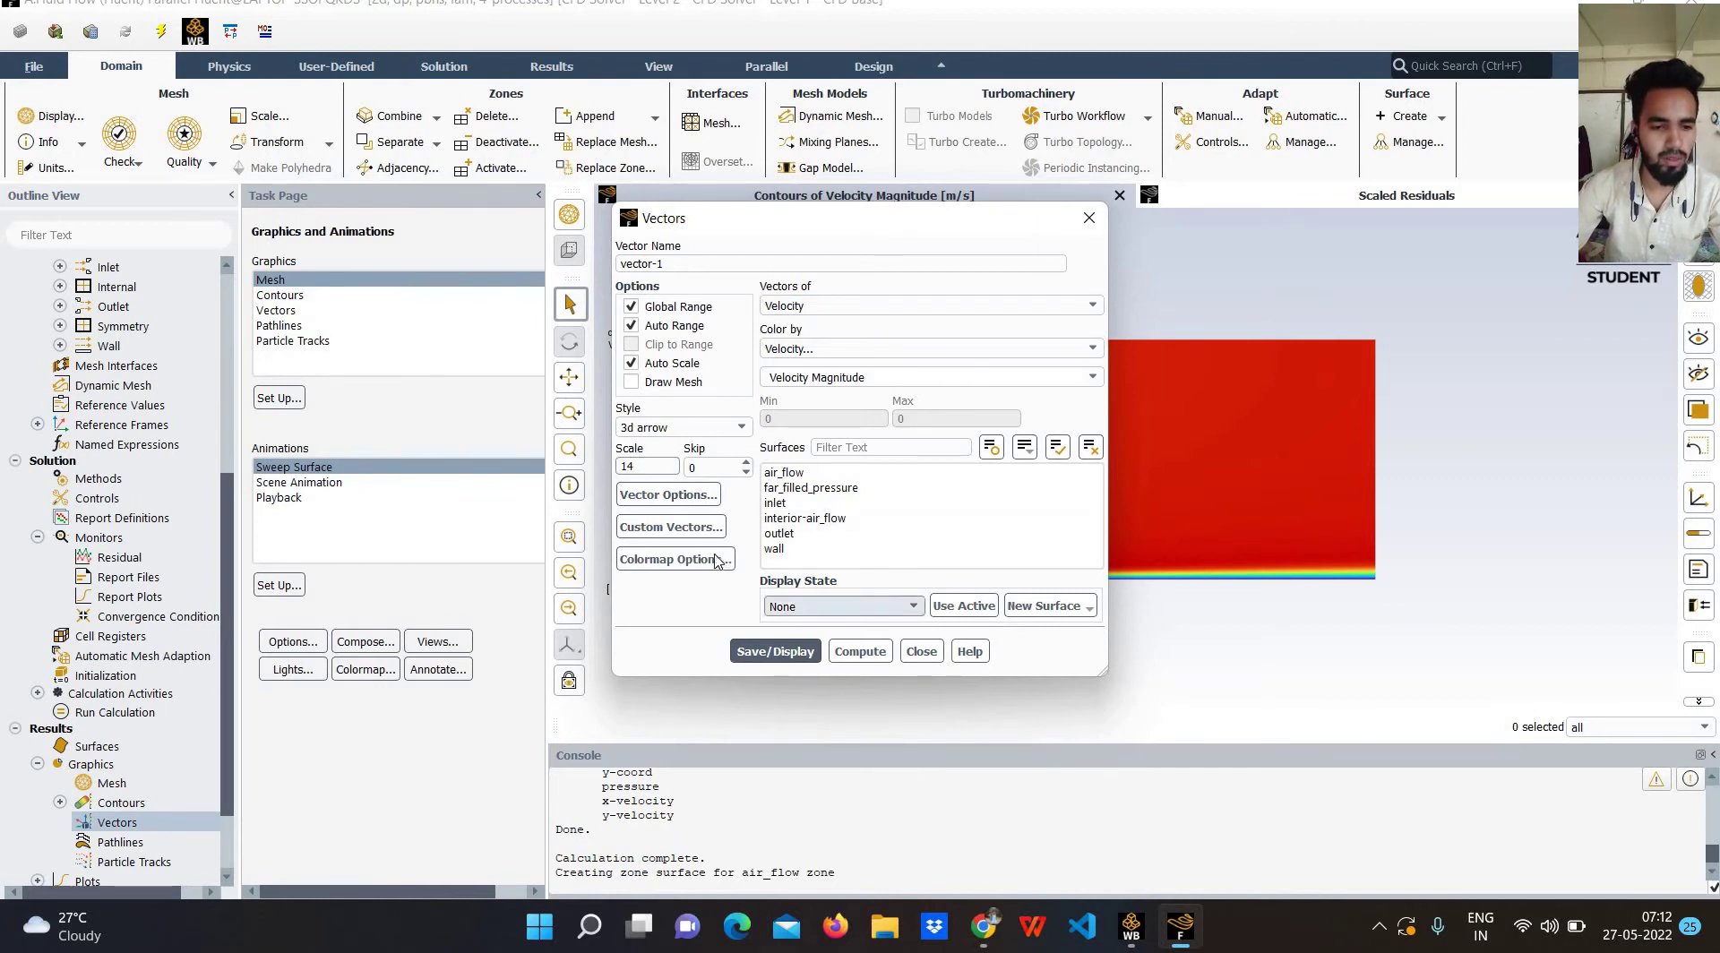
pyautogui.press('BackSpace')
pyautogui.write('4')
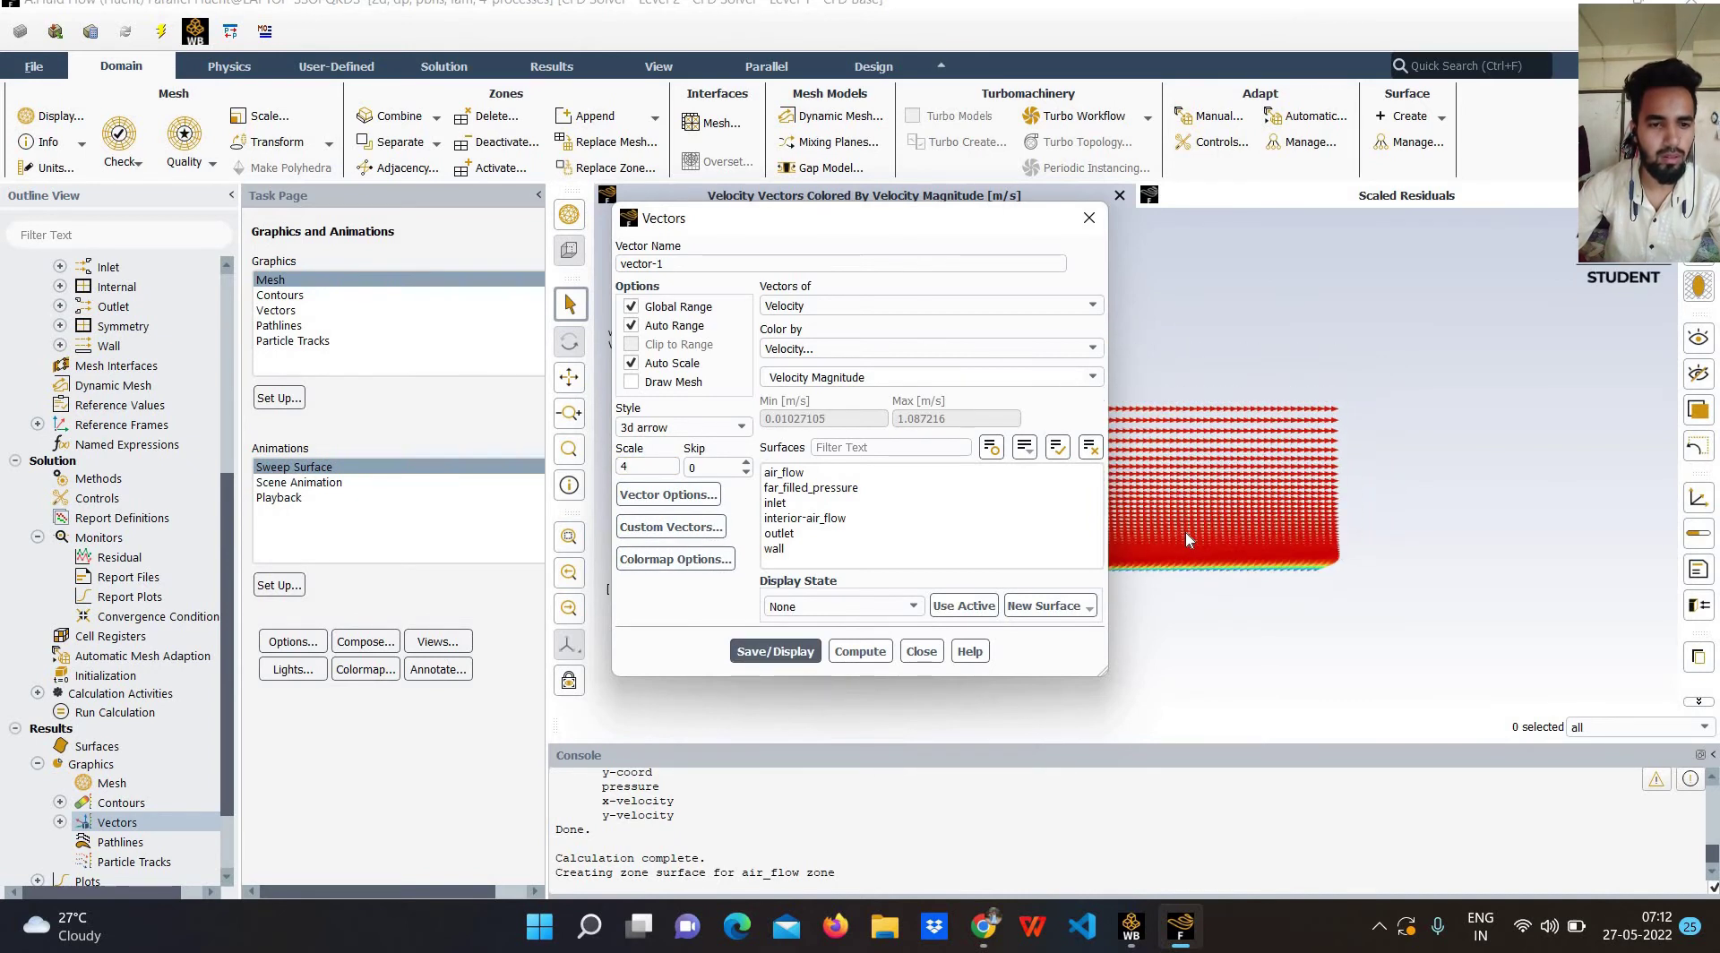
# Set the velocity vector scale to 2, redisplay the vectors and finish the vector setup.
pyautogui.doubleClick(638, 466)
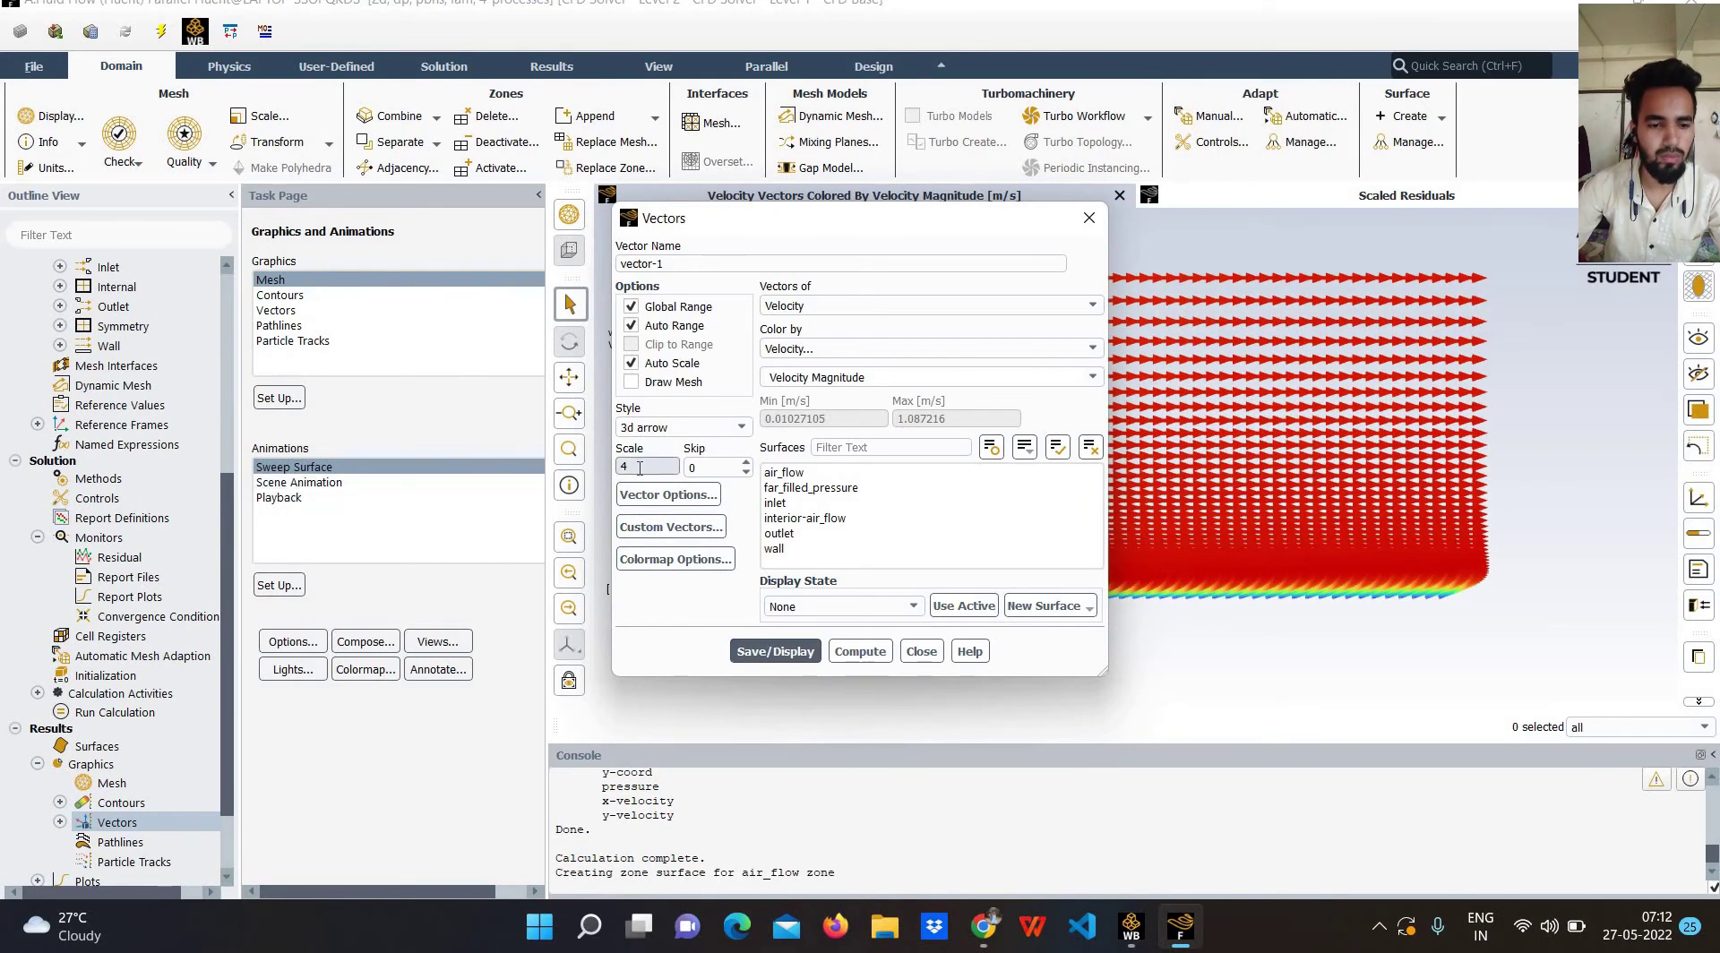
pyautogui.write('2')
pyautogui.click(757, 649)
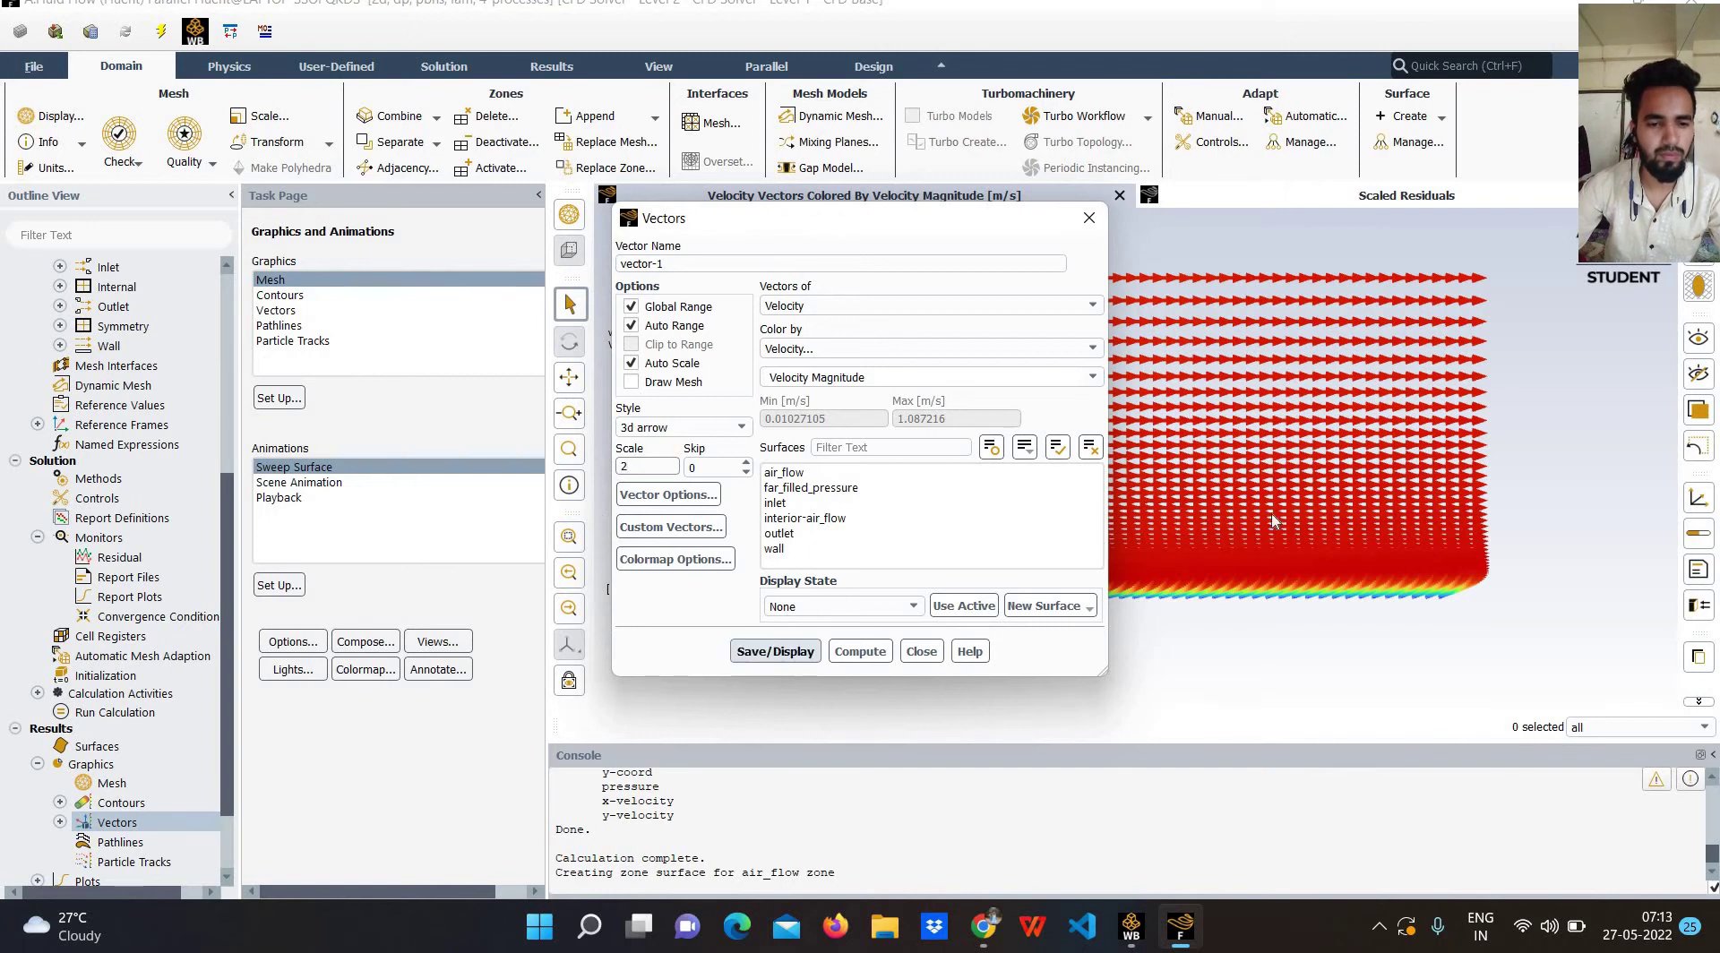
pyautogui.click(921, 652)
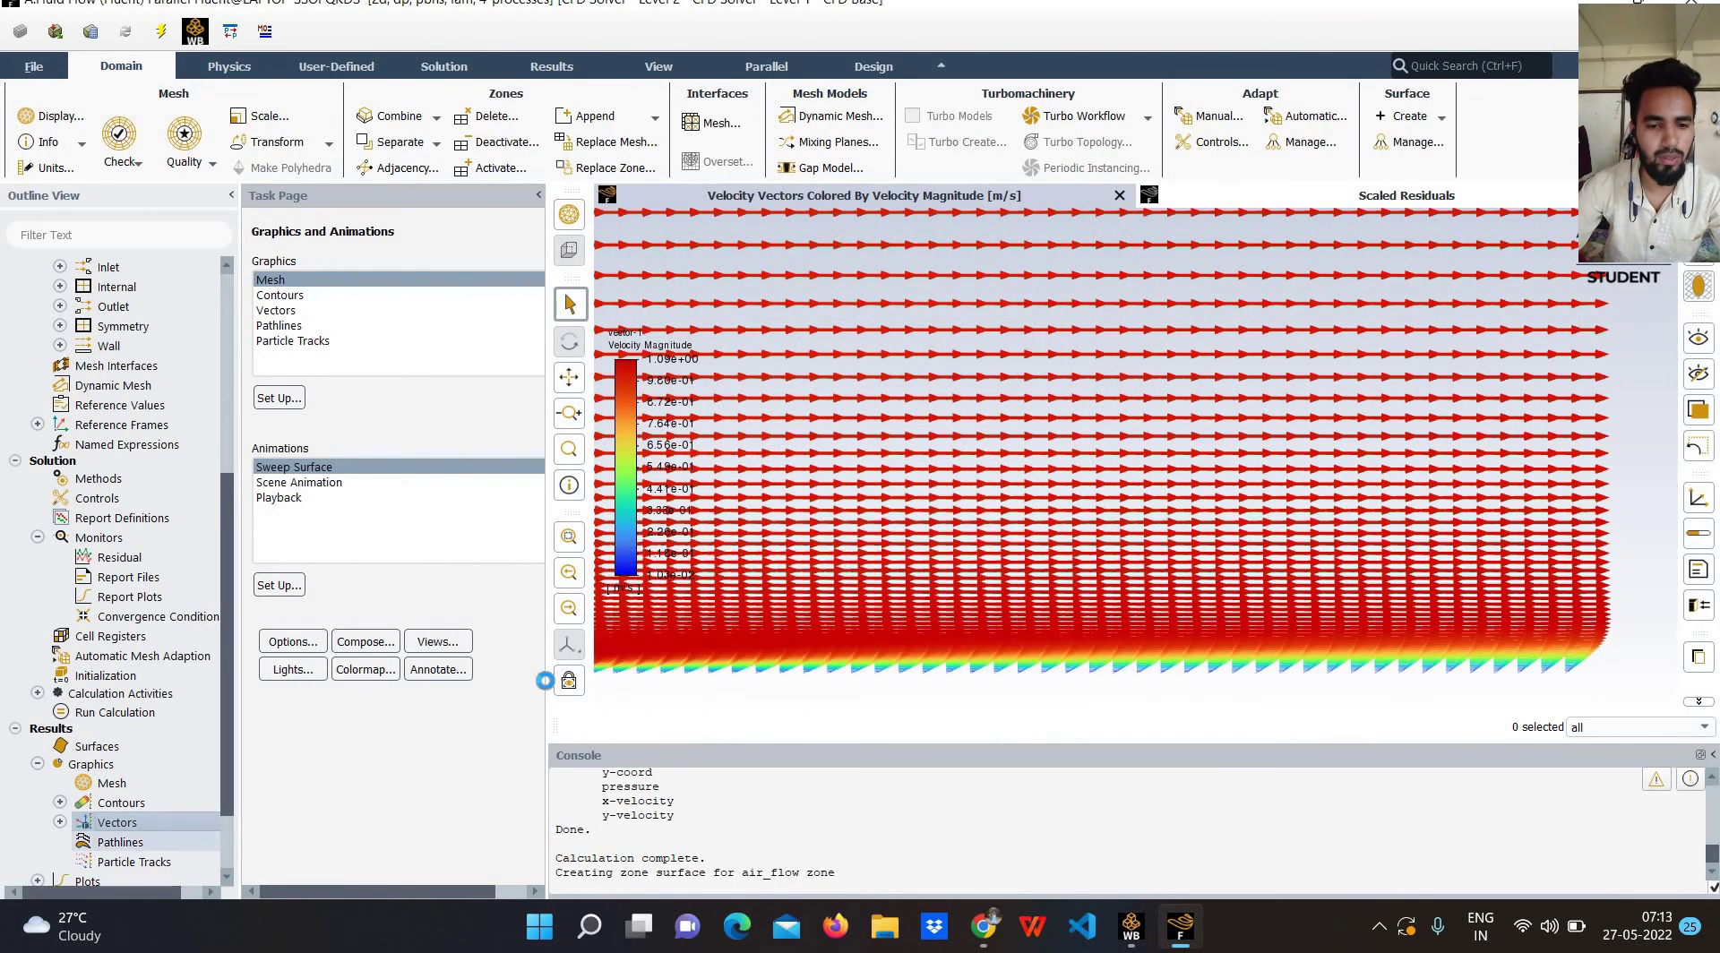
# Display line pathlines released from the inlet surface, colored by Particle ID, and finish the pathline setup.
pyautogui.click(120, 842)
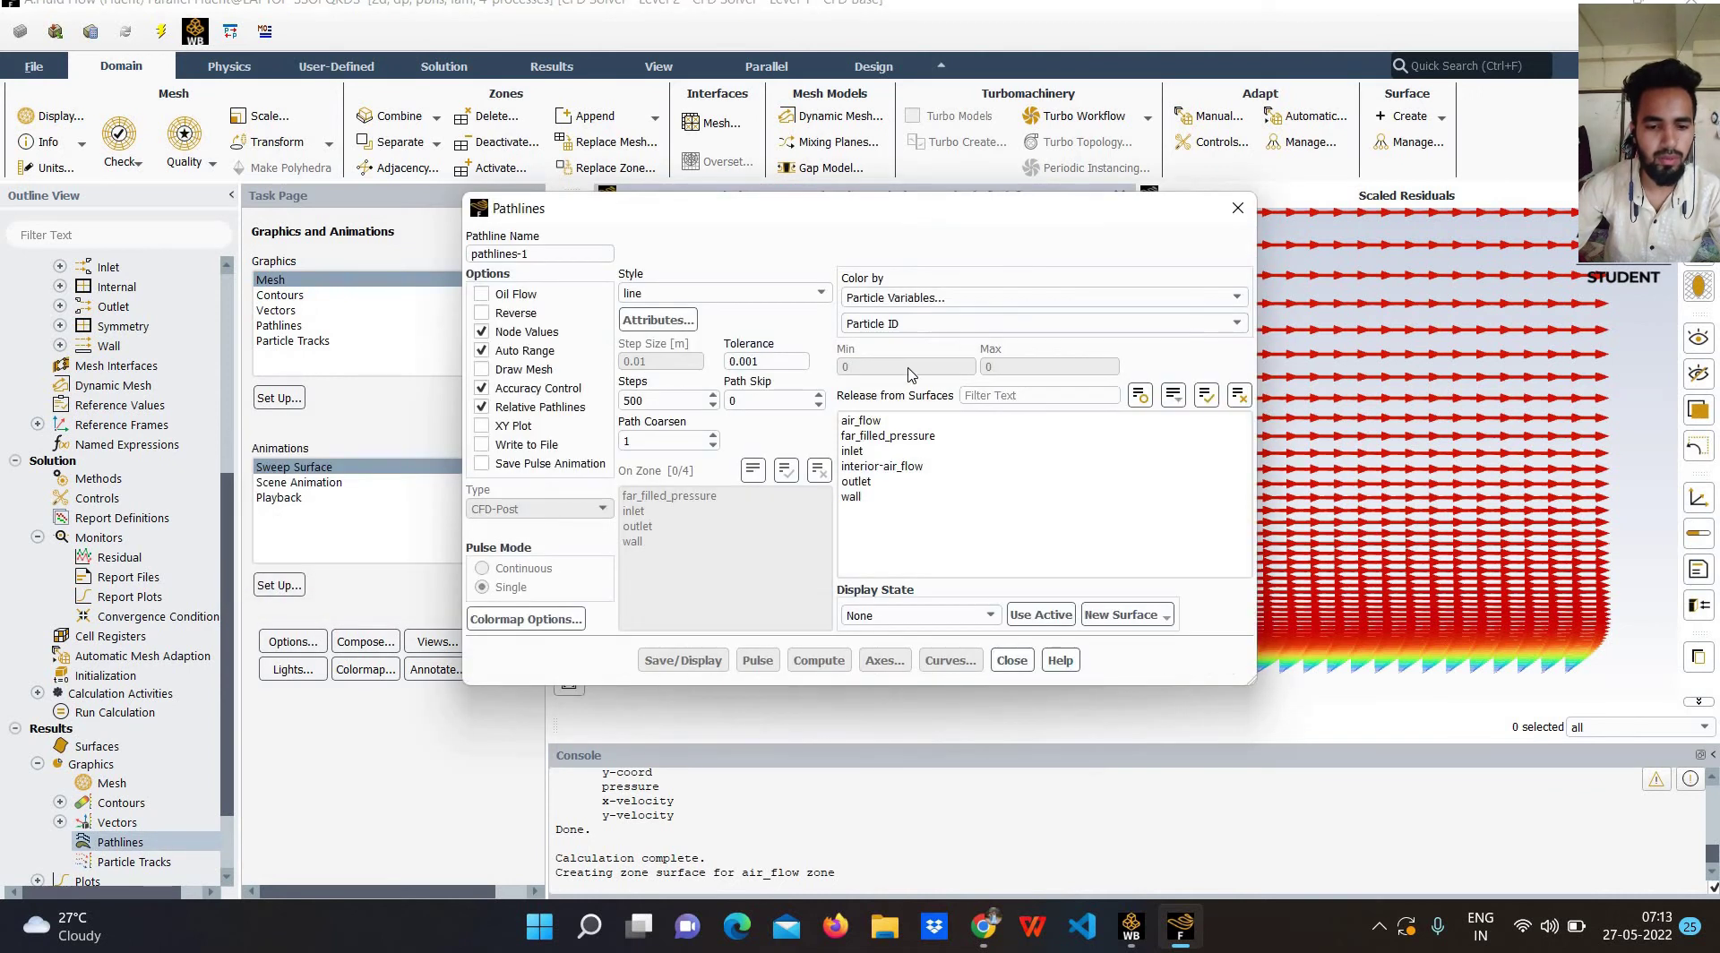
pyautogui.click(868, 464)
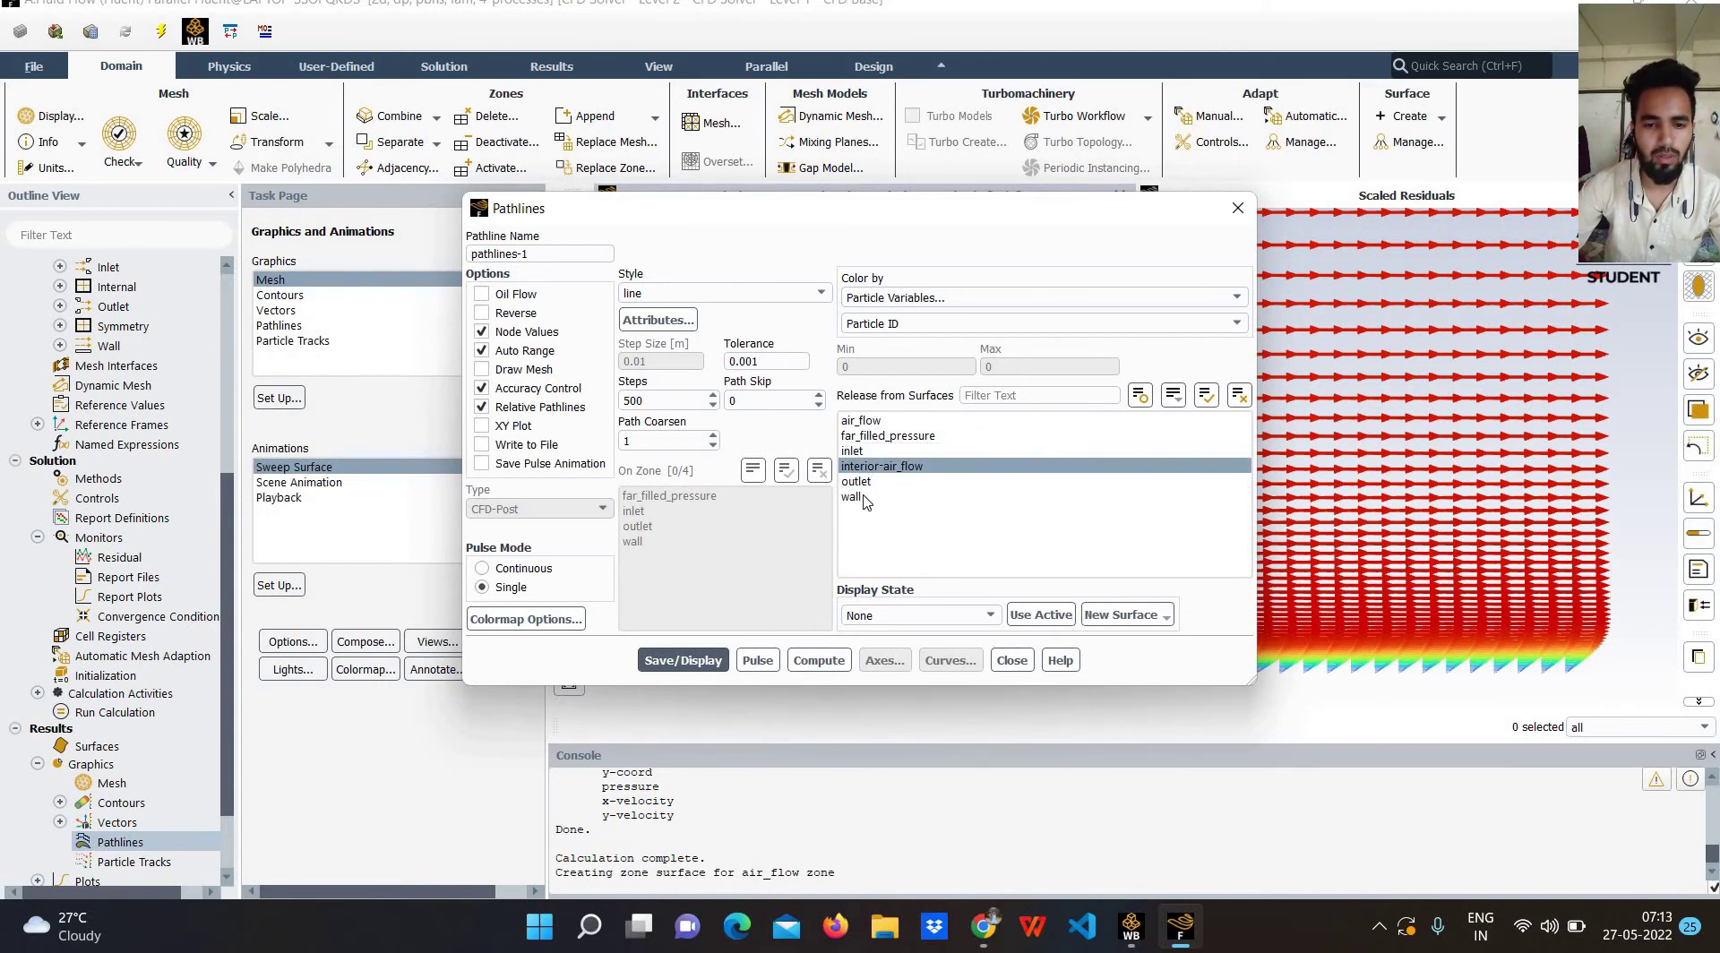
pyautogui.click(882, 301)
pyautogui.click(885, 315)
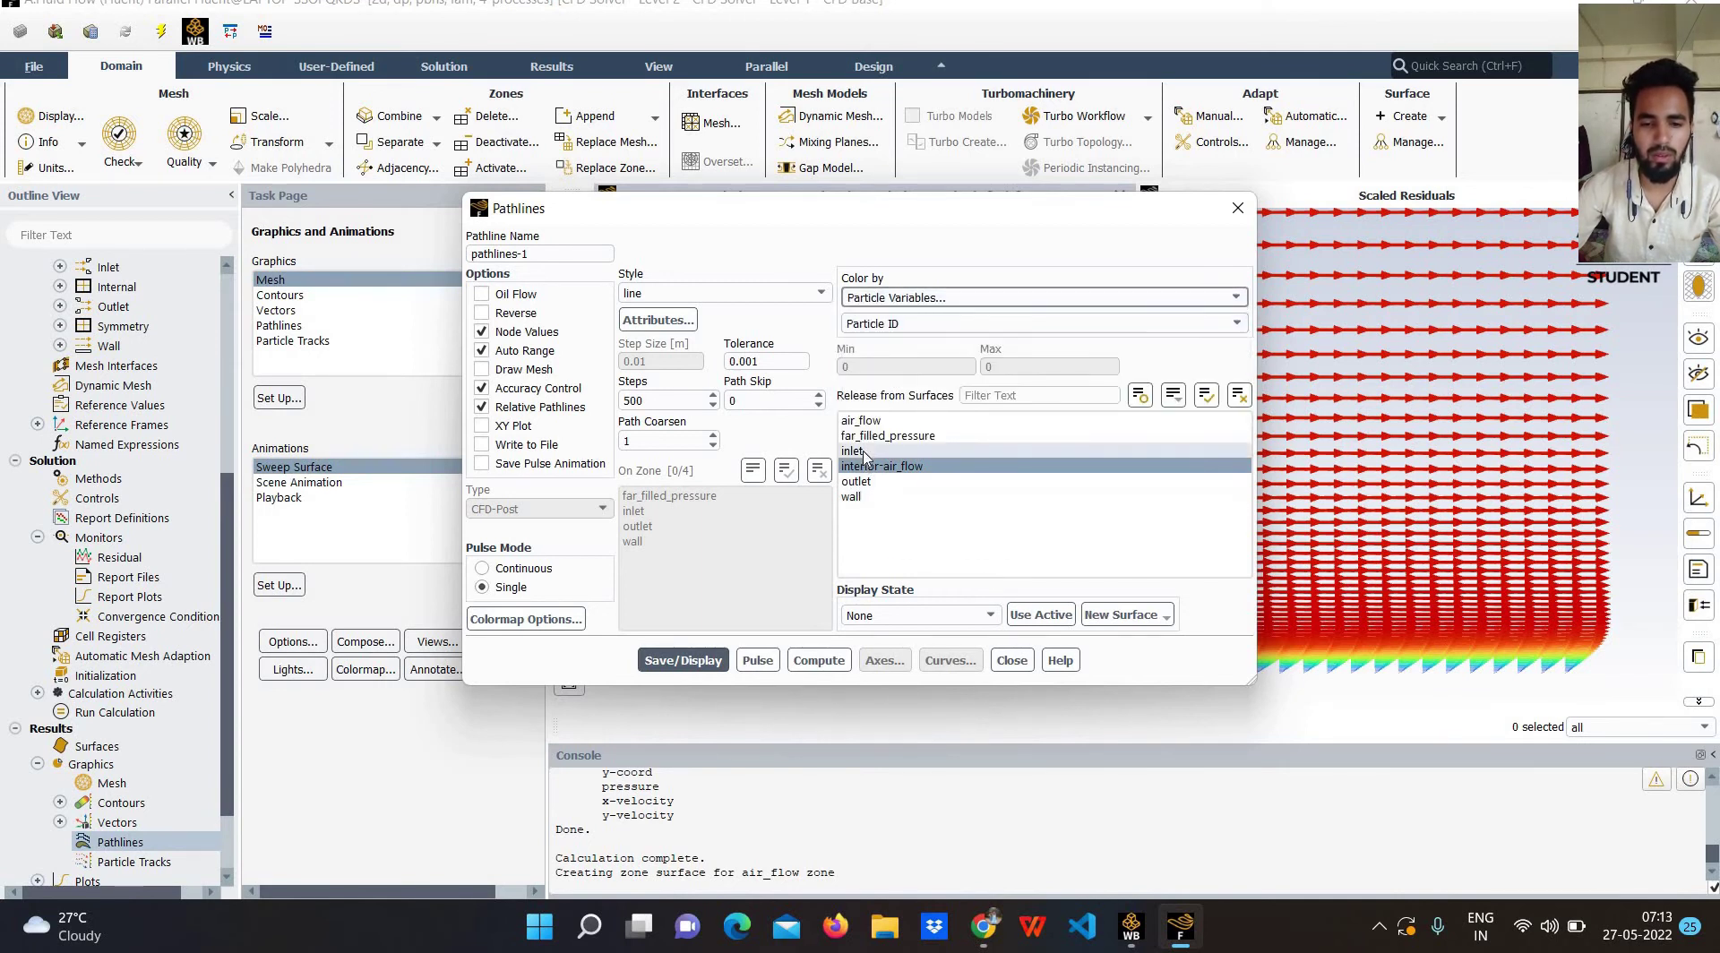
pyautogui.click(855, 452)
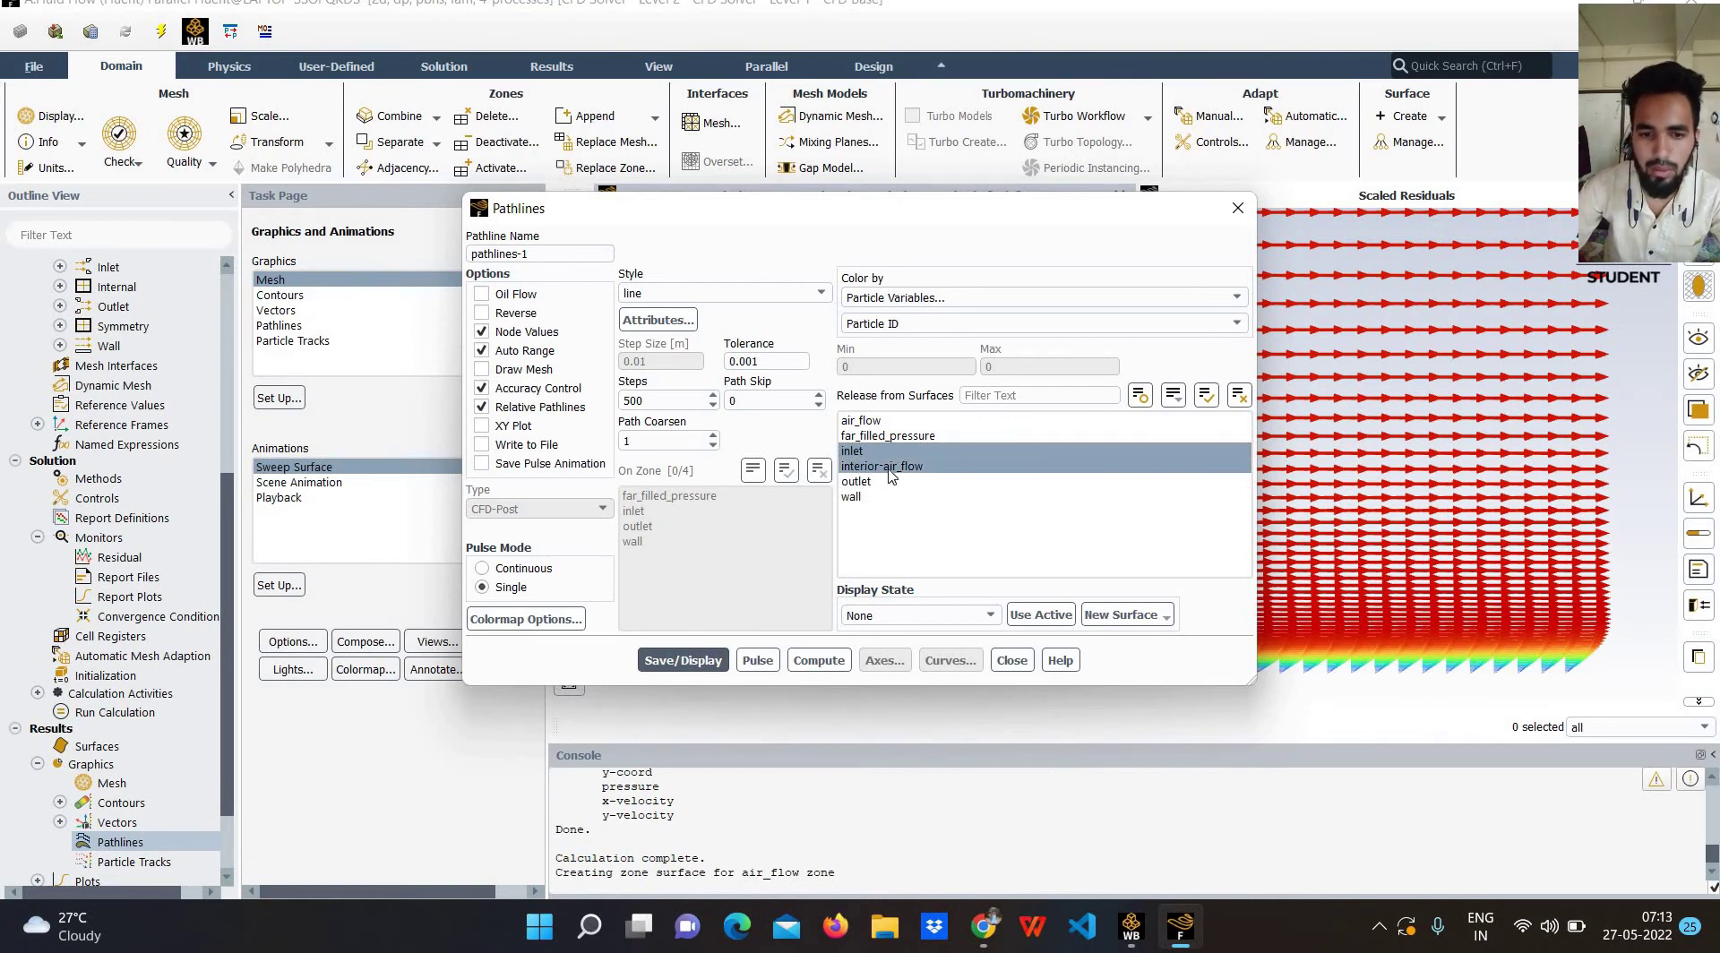
pyautogui.click(717, 663)
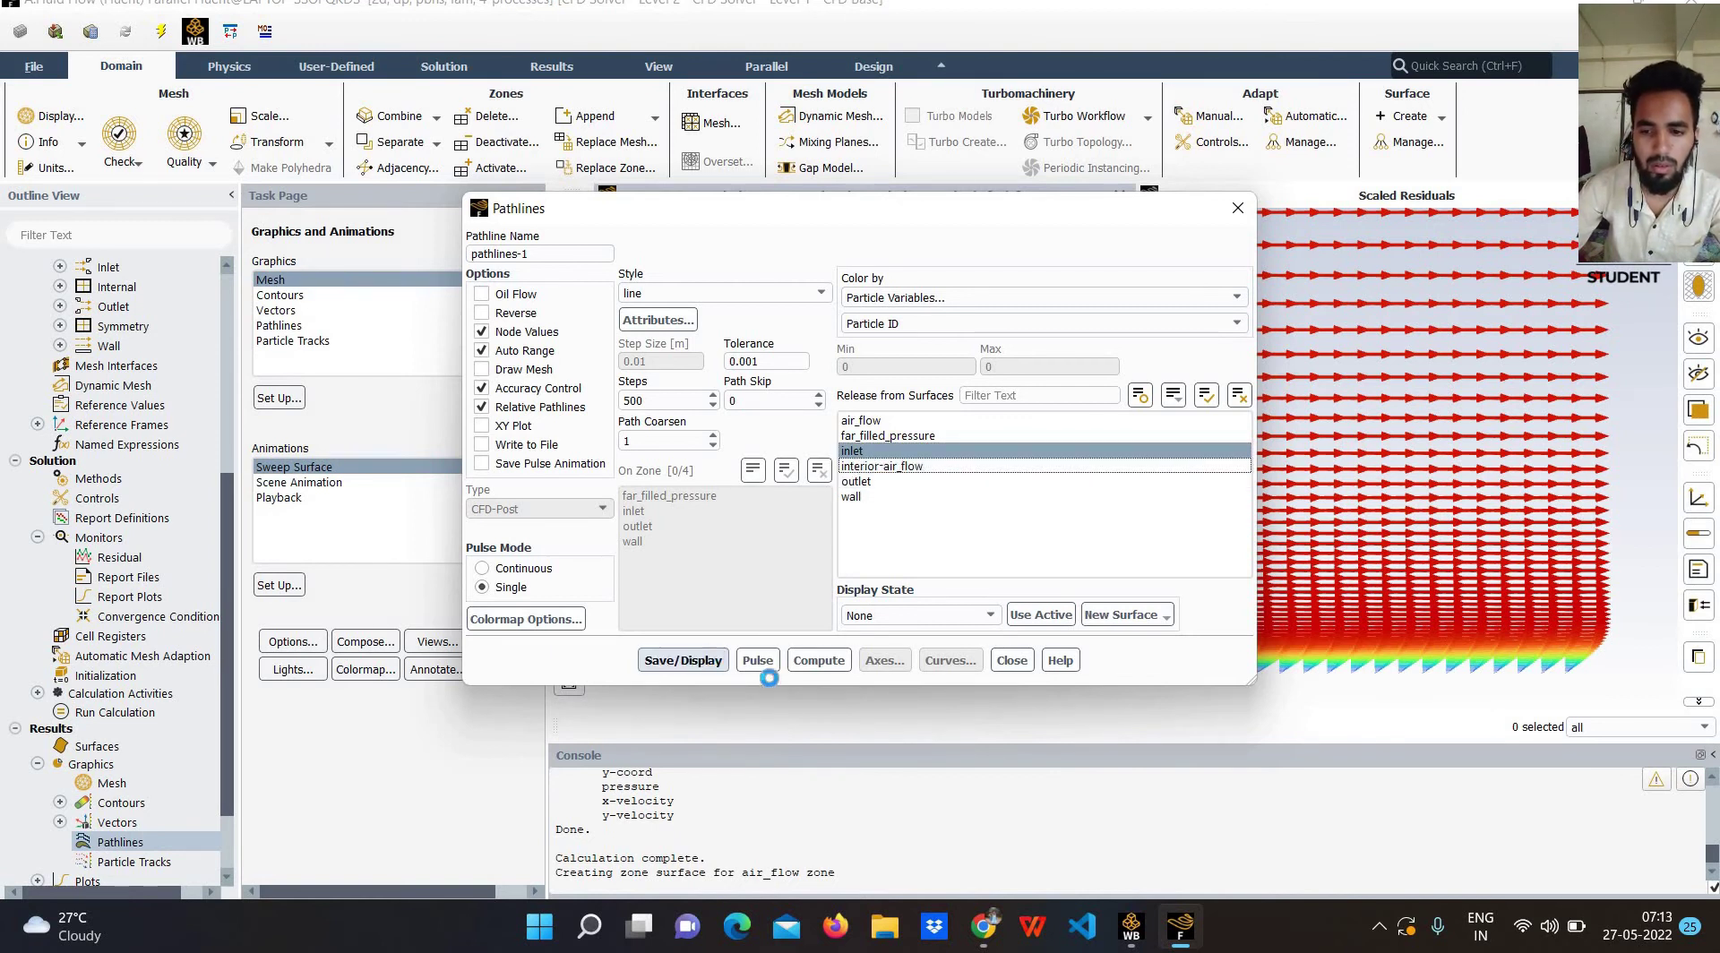
pyautogui.click(1008, 662)
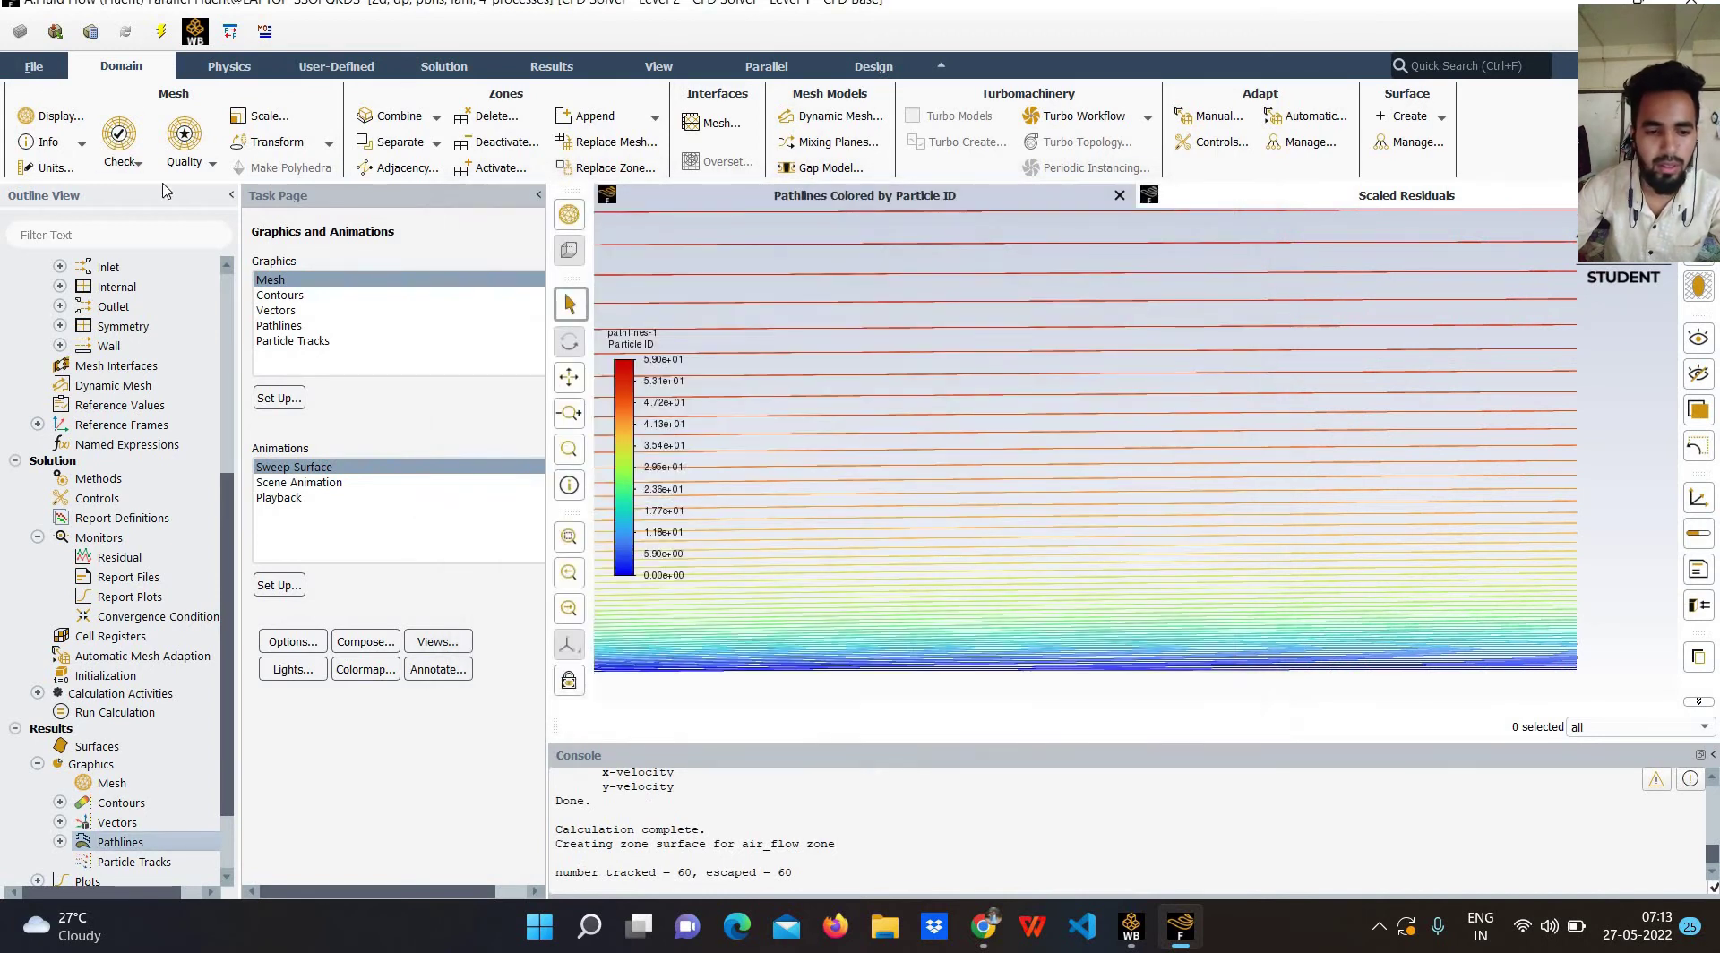
pyautogui.scroll(-2, 788, 576)
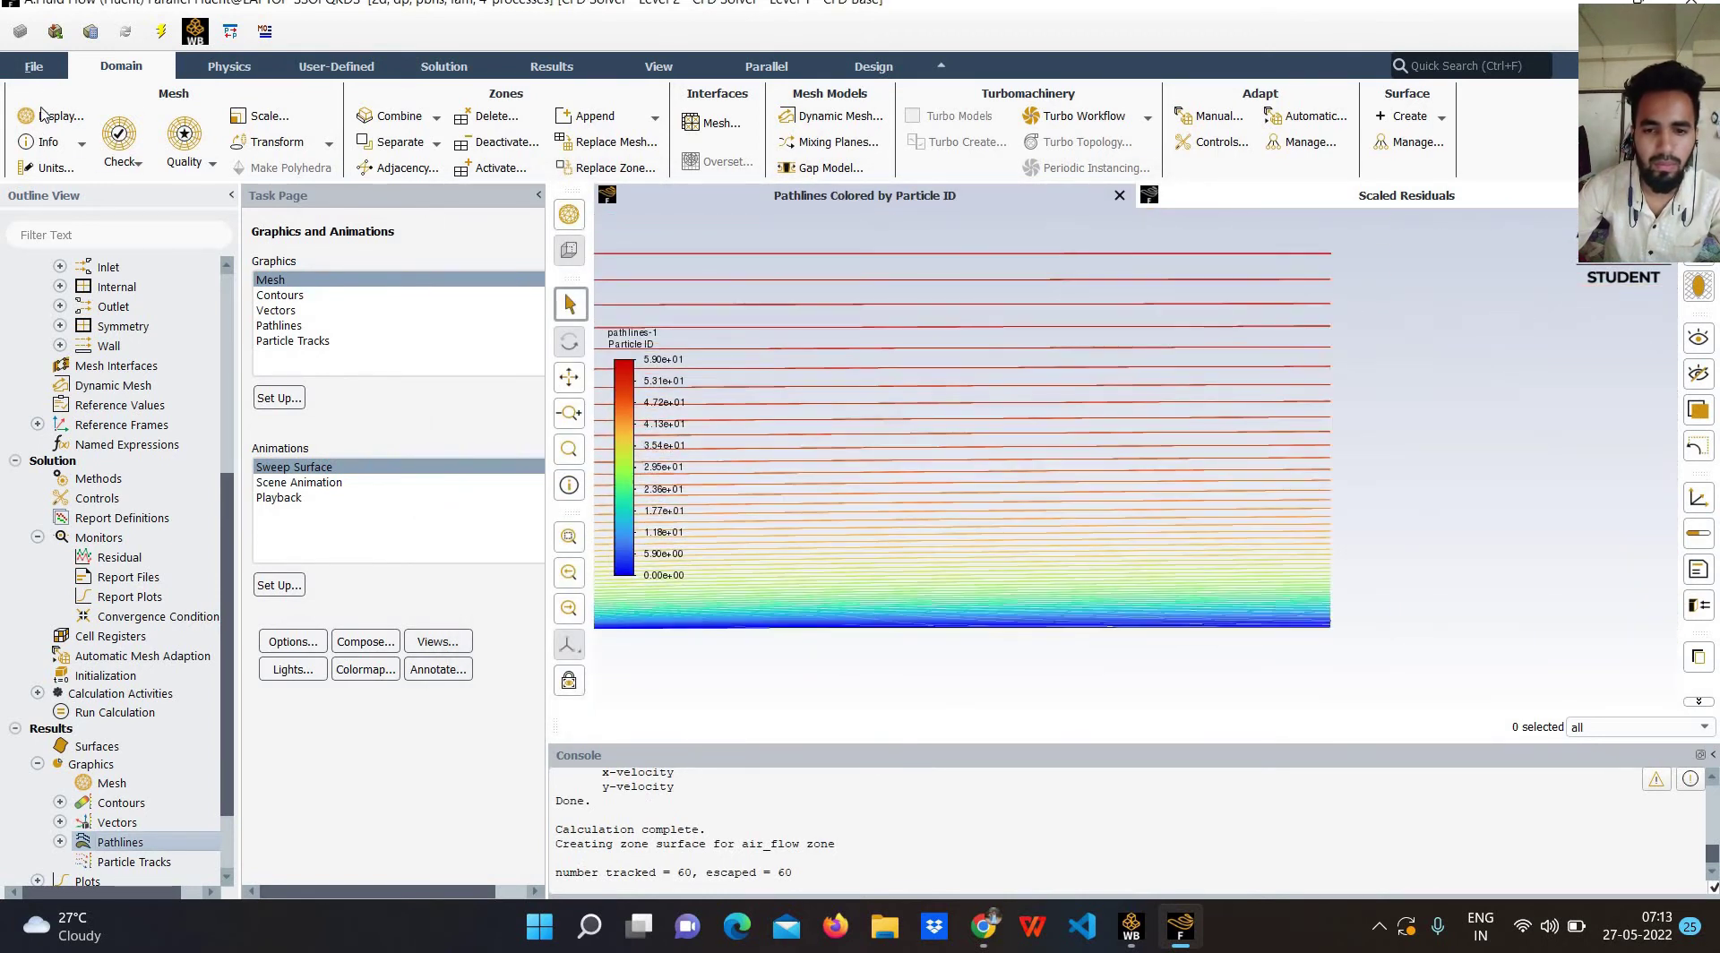
# Save the project and close Fluent to return to the Workbench project schematic.
pyautogui.click(36, 72)
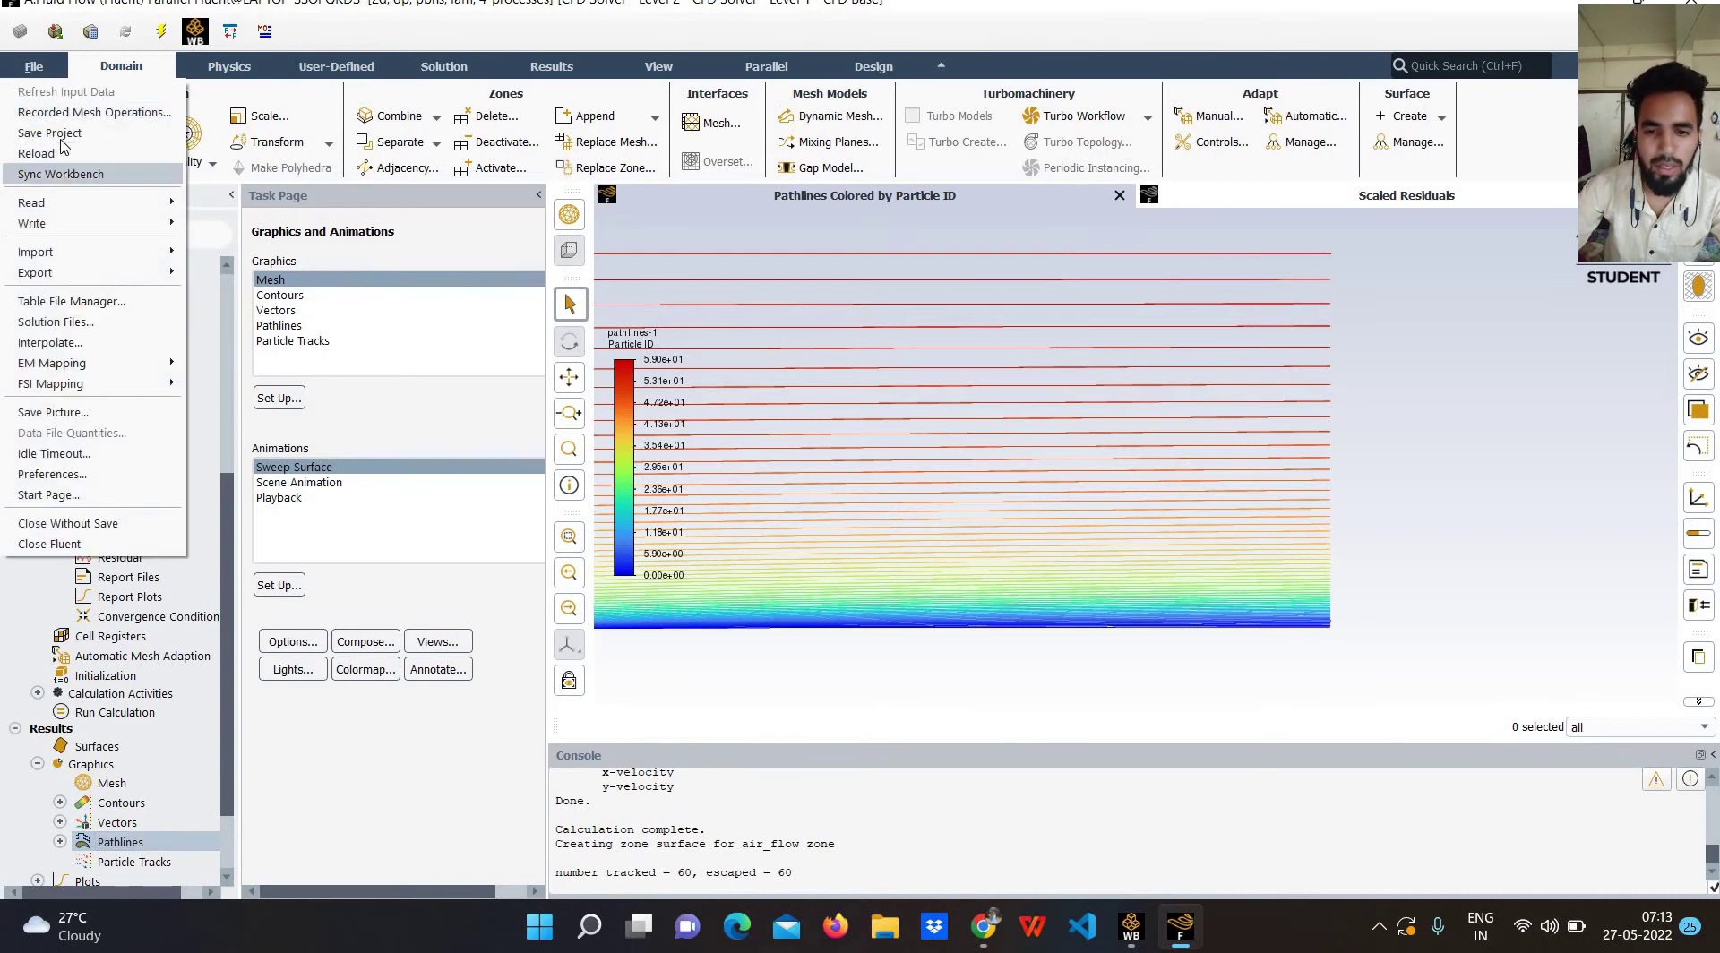
pyautogui.press('Return')
pyautogui.click(399, 570)
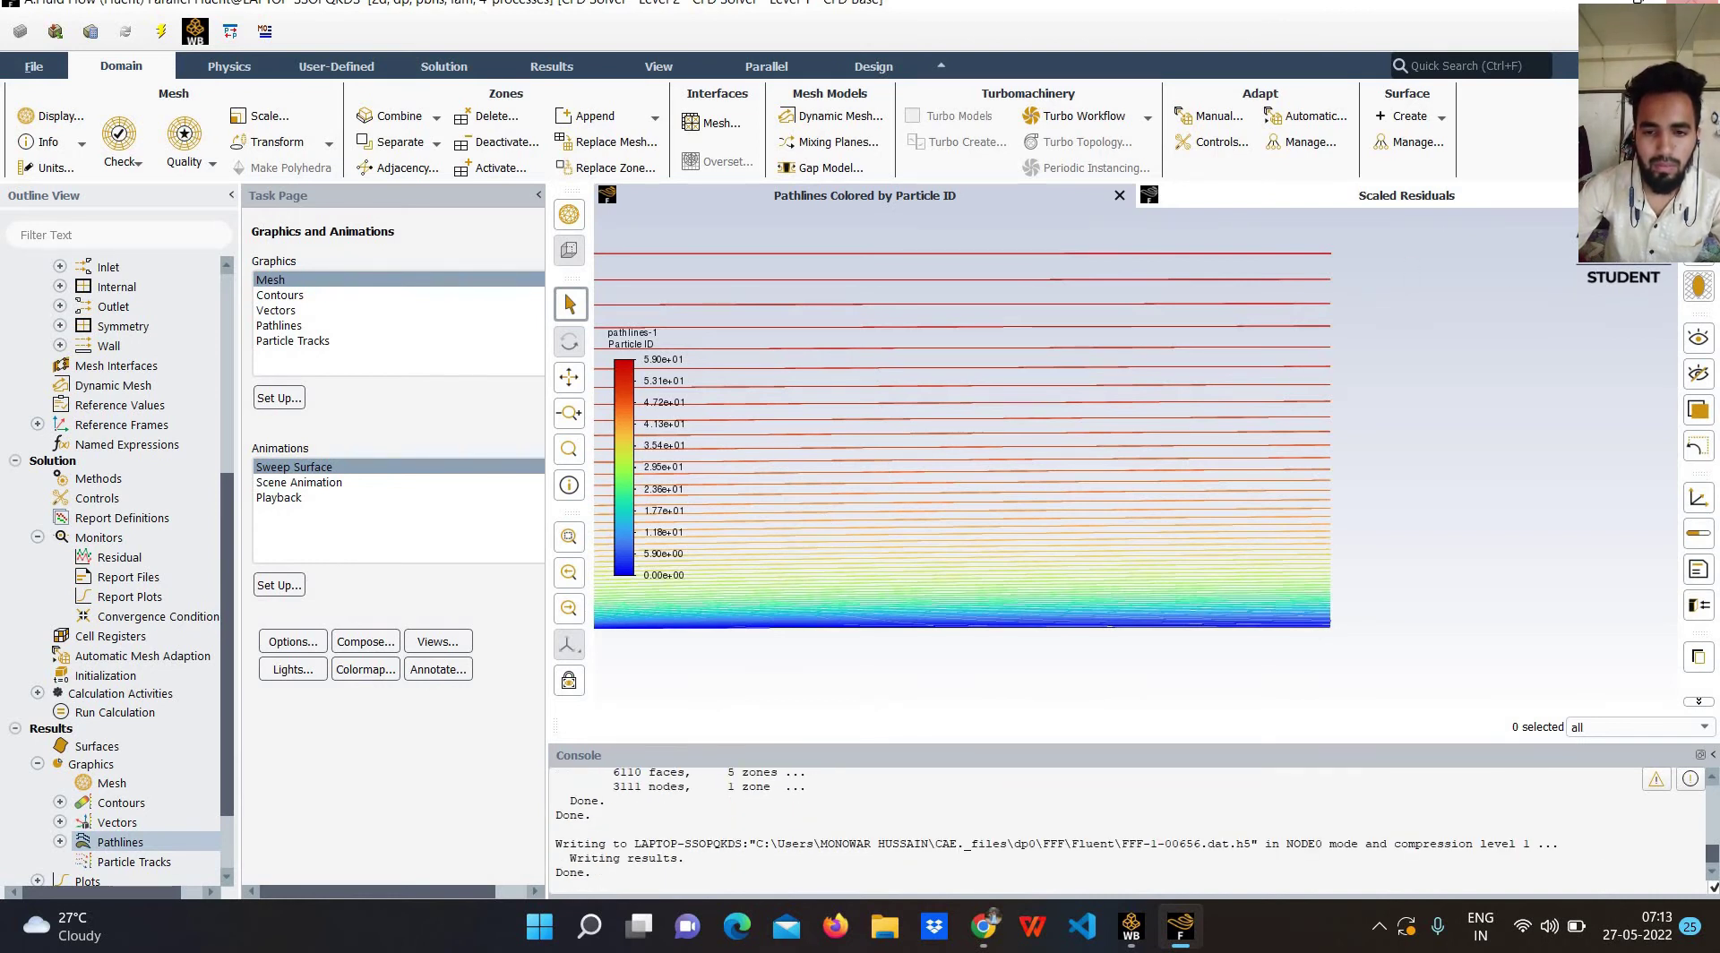
pyautogui.hotkey('alt', 'F4')
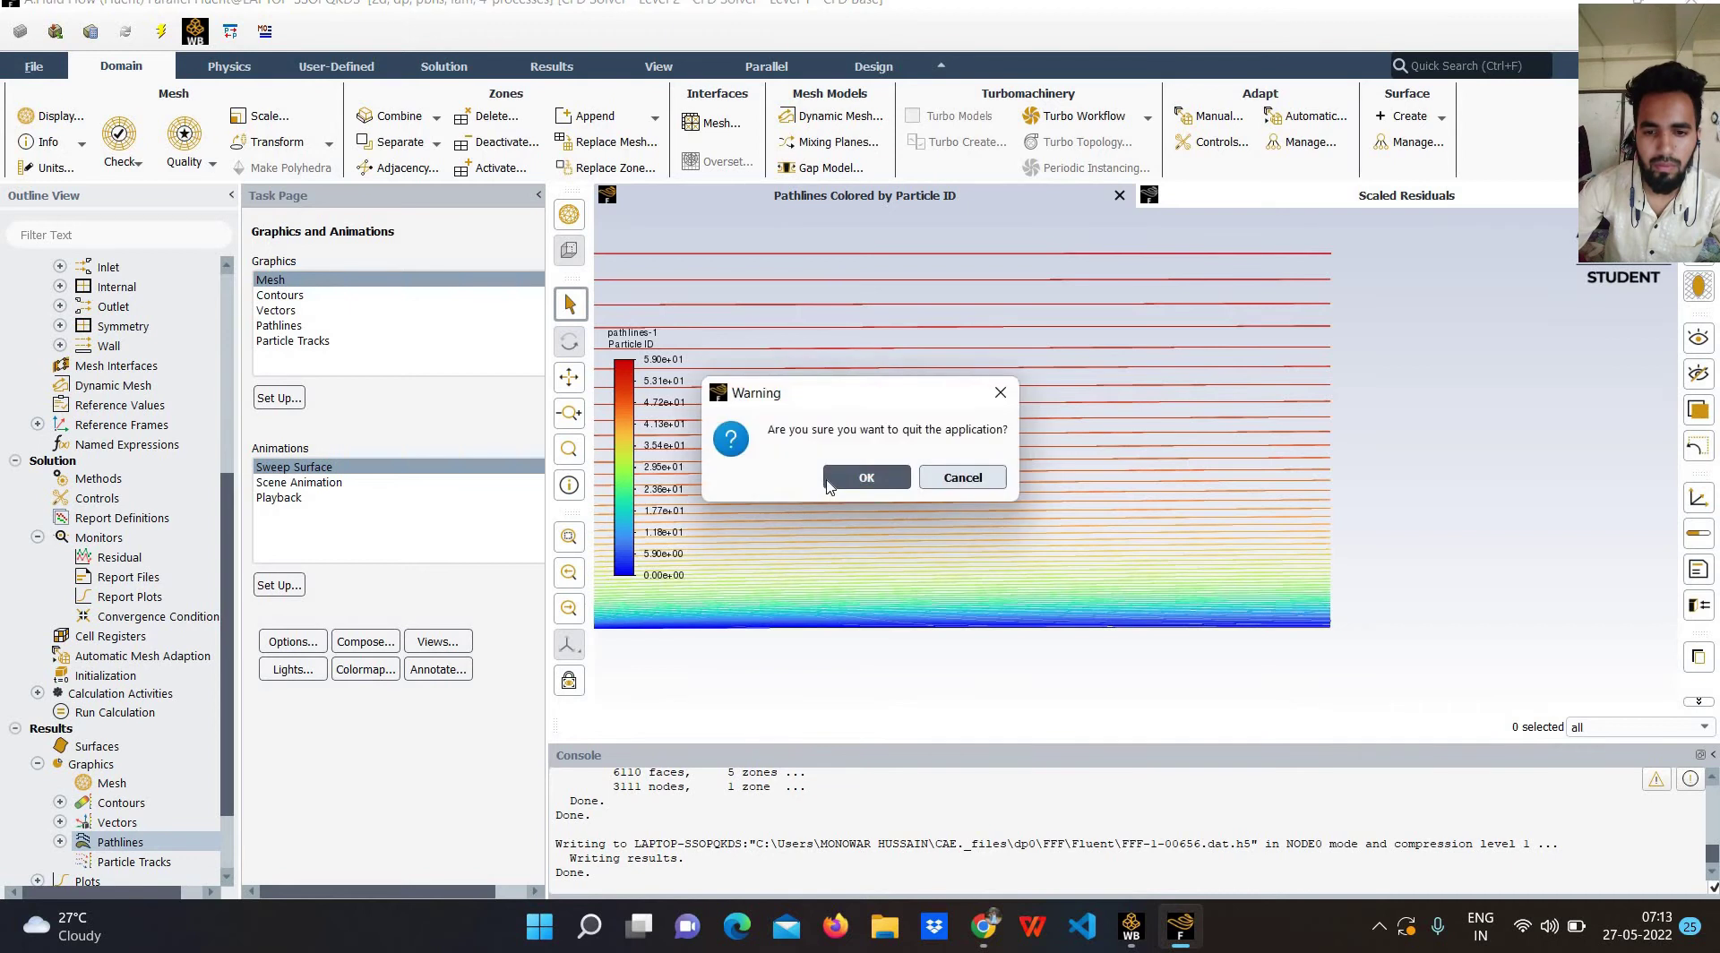
pyautogui.press('Escape')
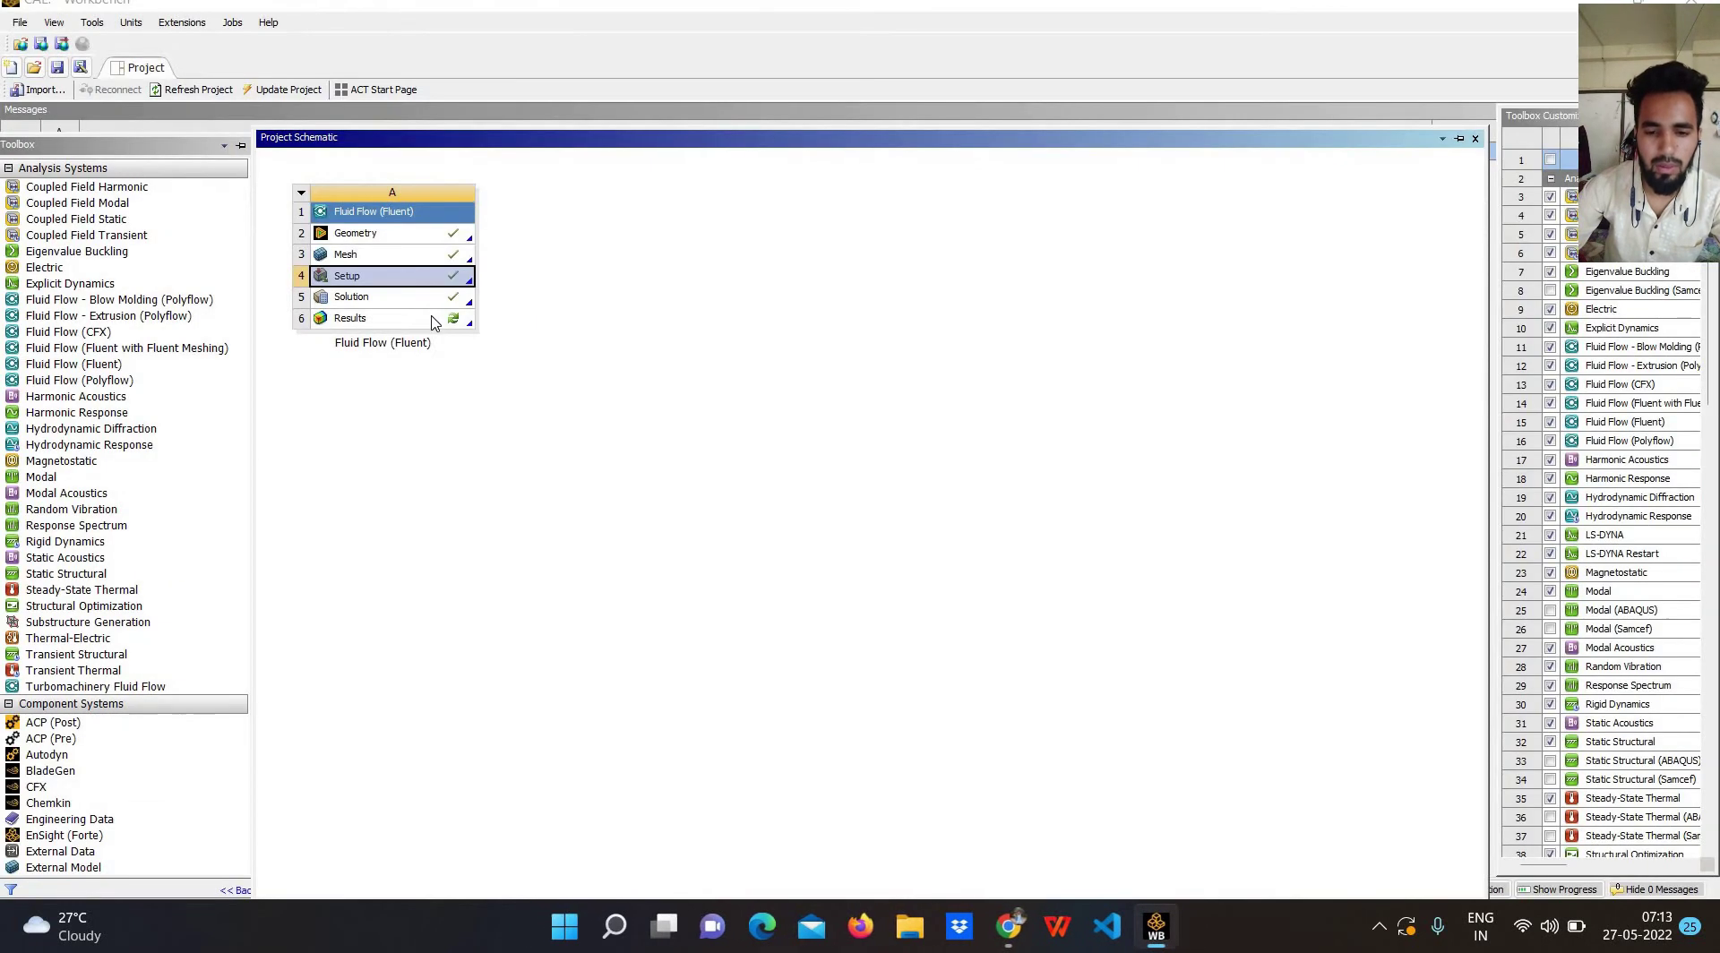
# Open the Results cell of the fluid flow system in CFD-Post and view the domain square to the XY plane.
pyautogui.rightClick(432, 319)
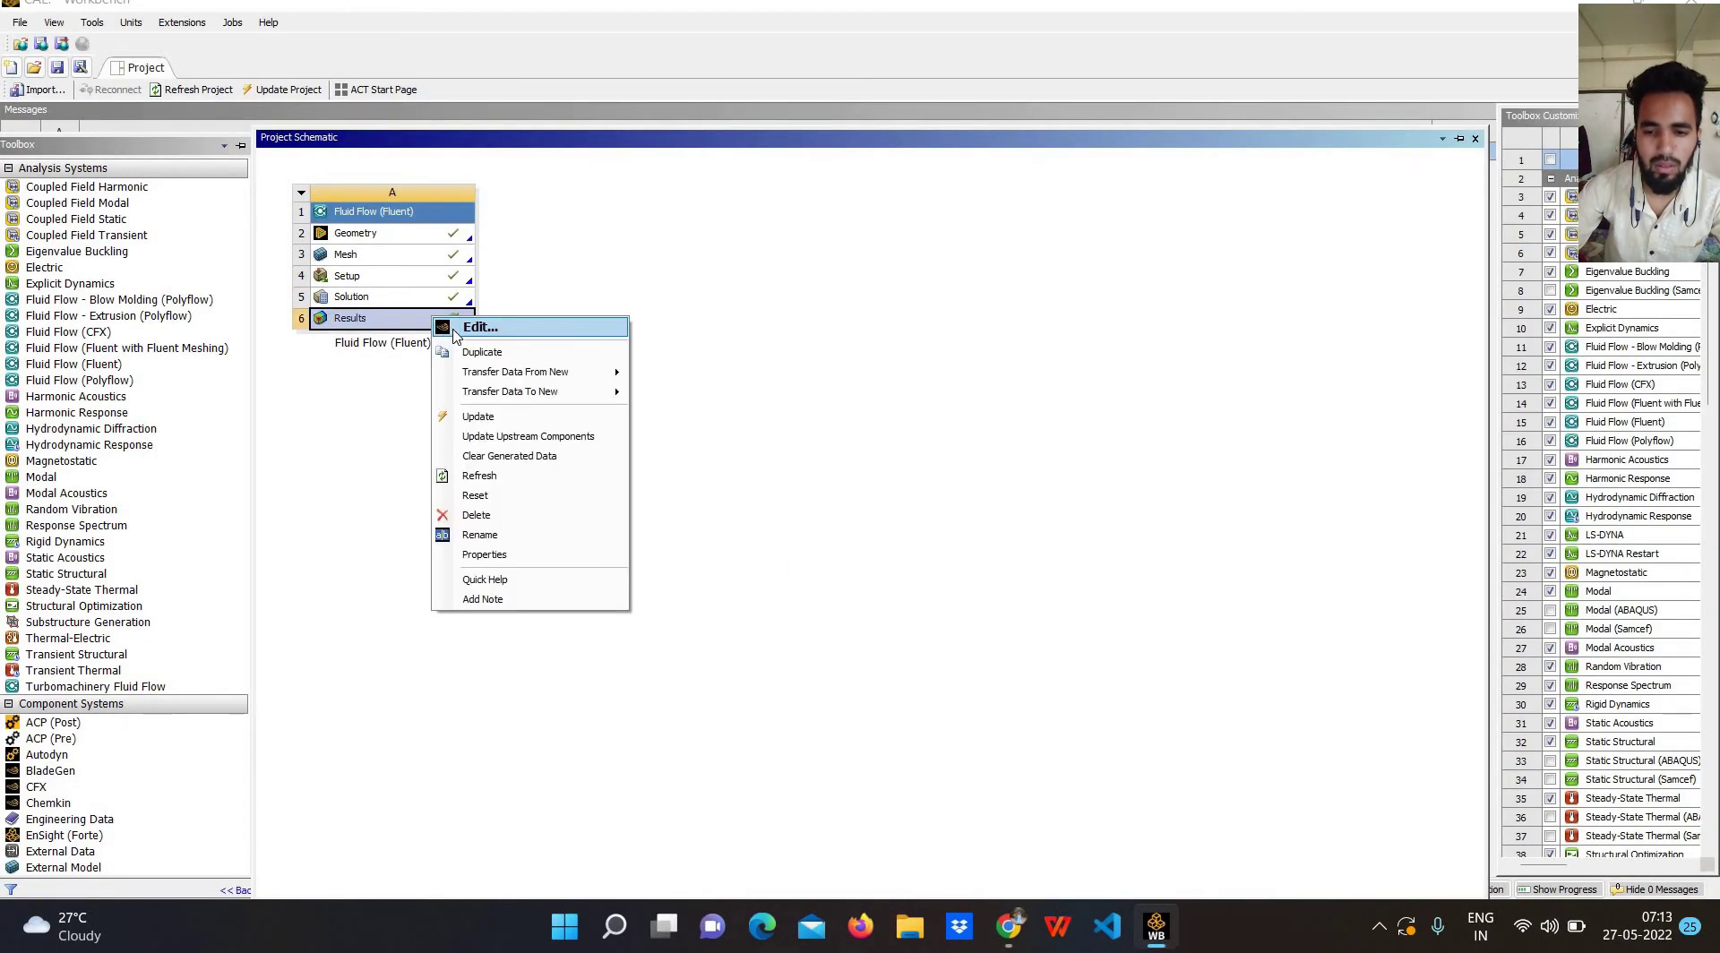
pyautogui.click(480, 327)
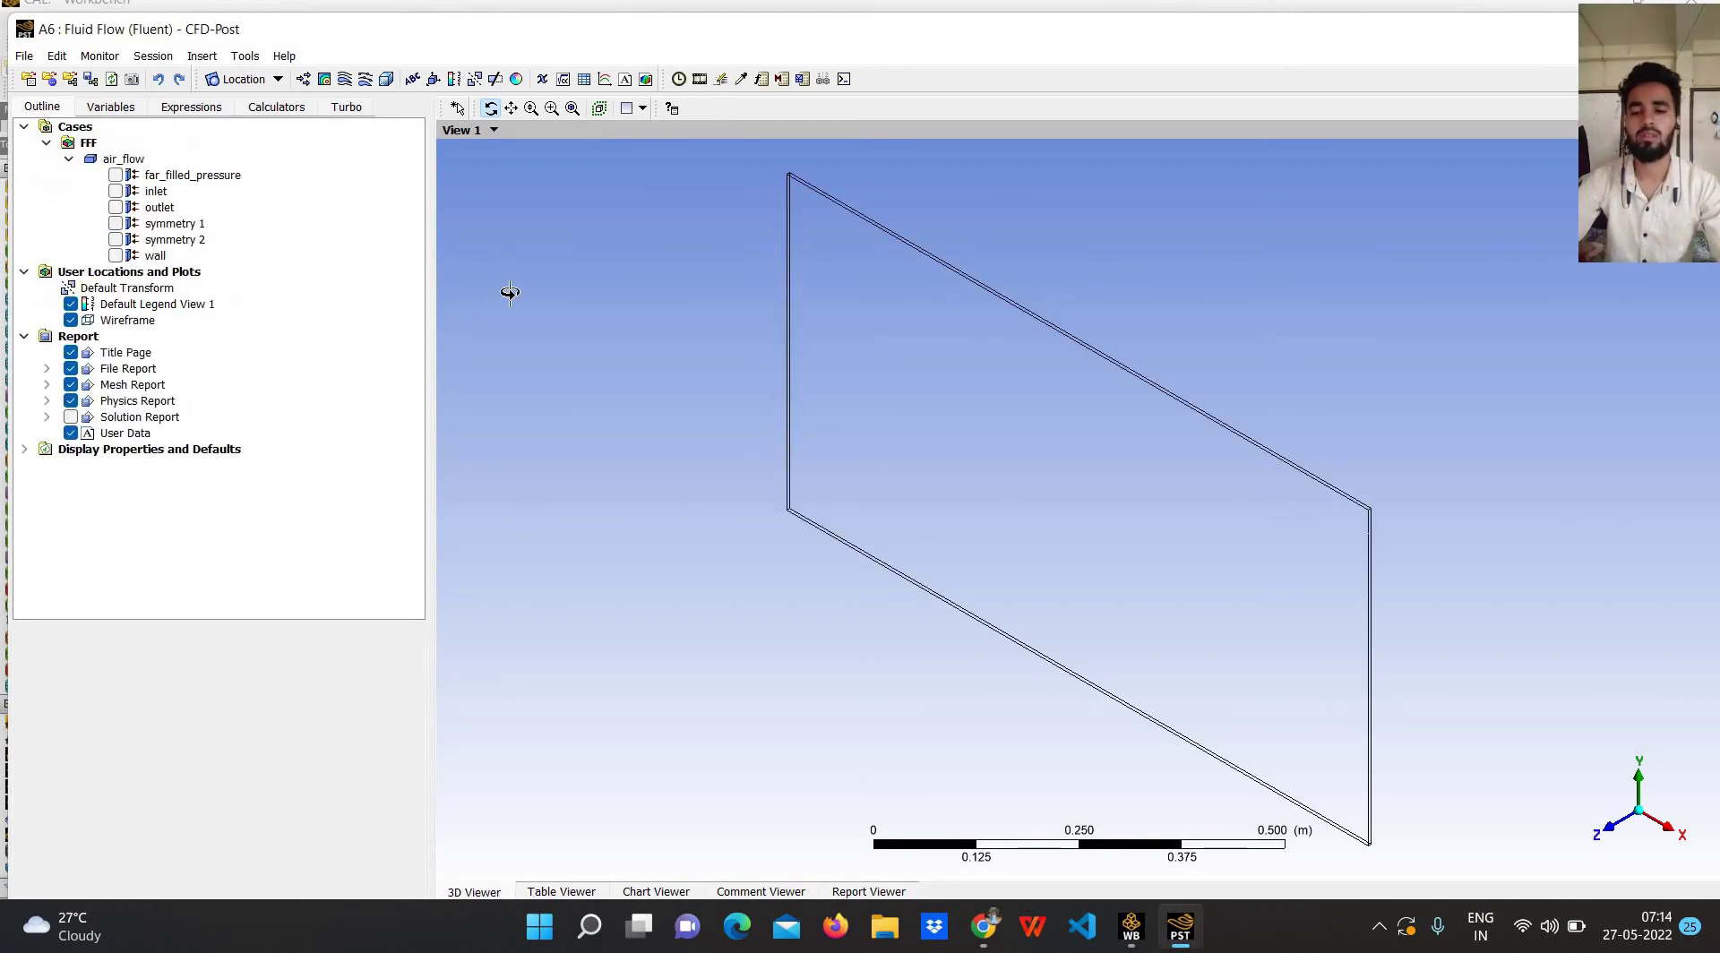
pyautogui.click(1613, 835)
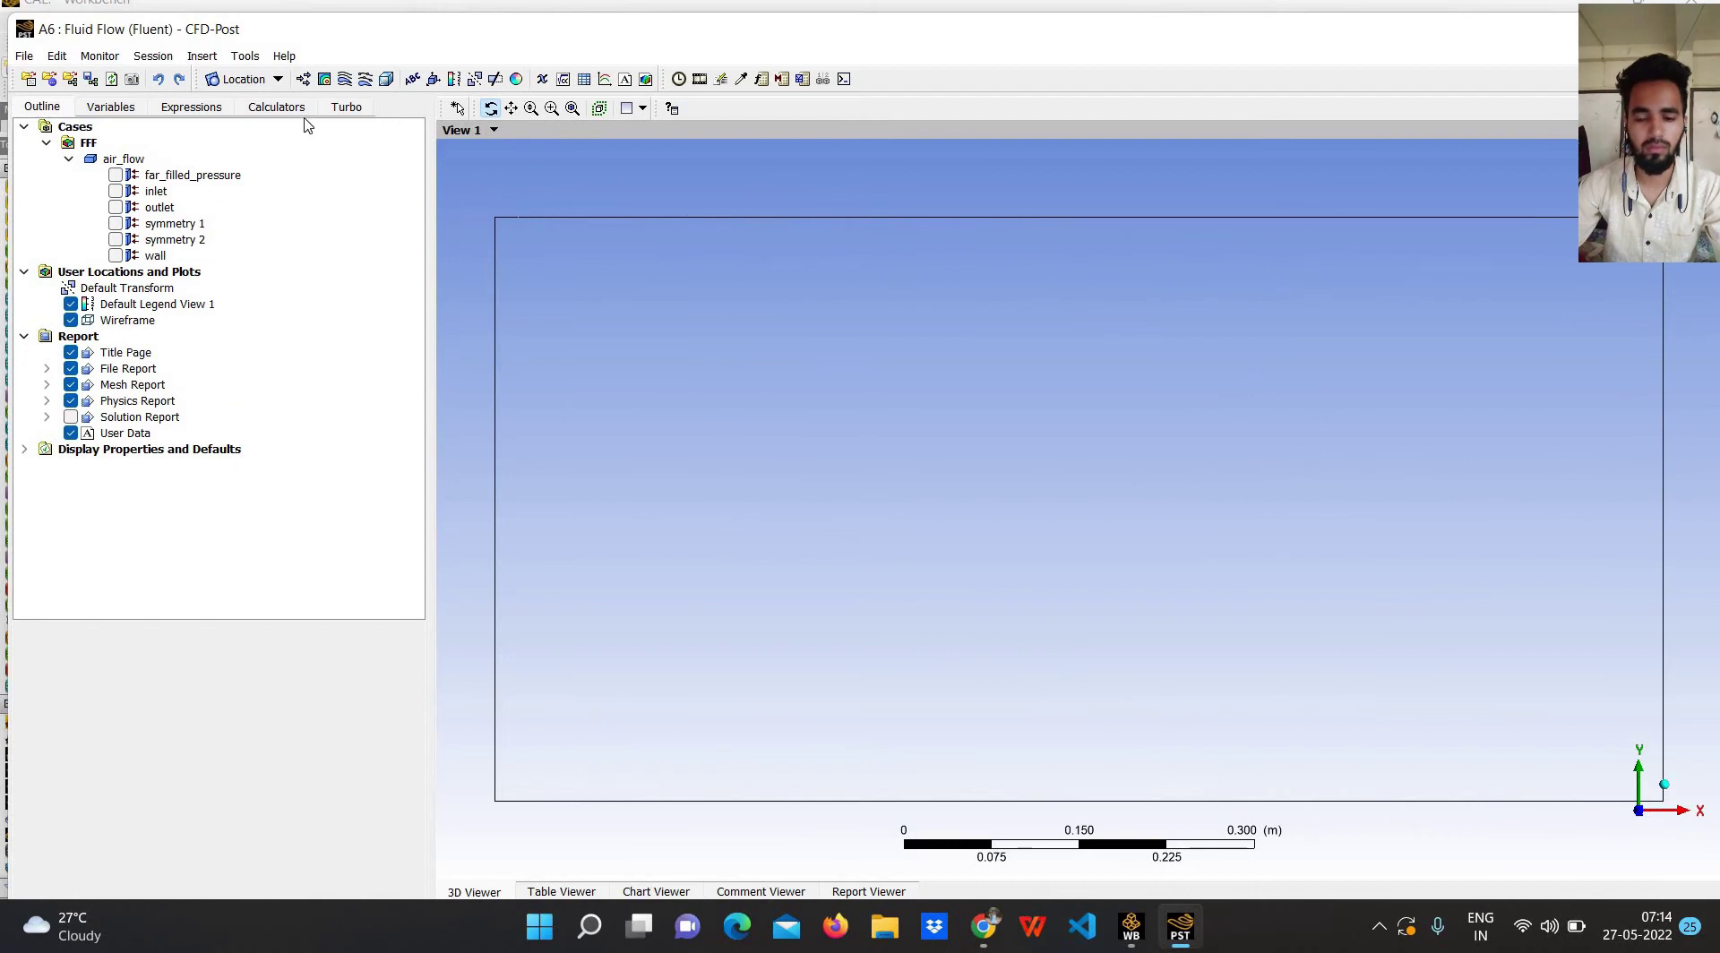
# Insert a contour on symmetry 2 for all domains, plot it by Pressure, and switch its variable to Velocity.
pyautogui.click(324, 79)
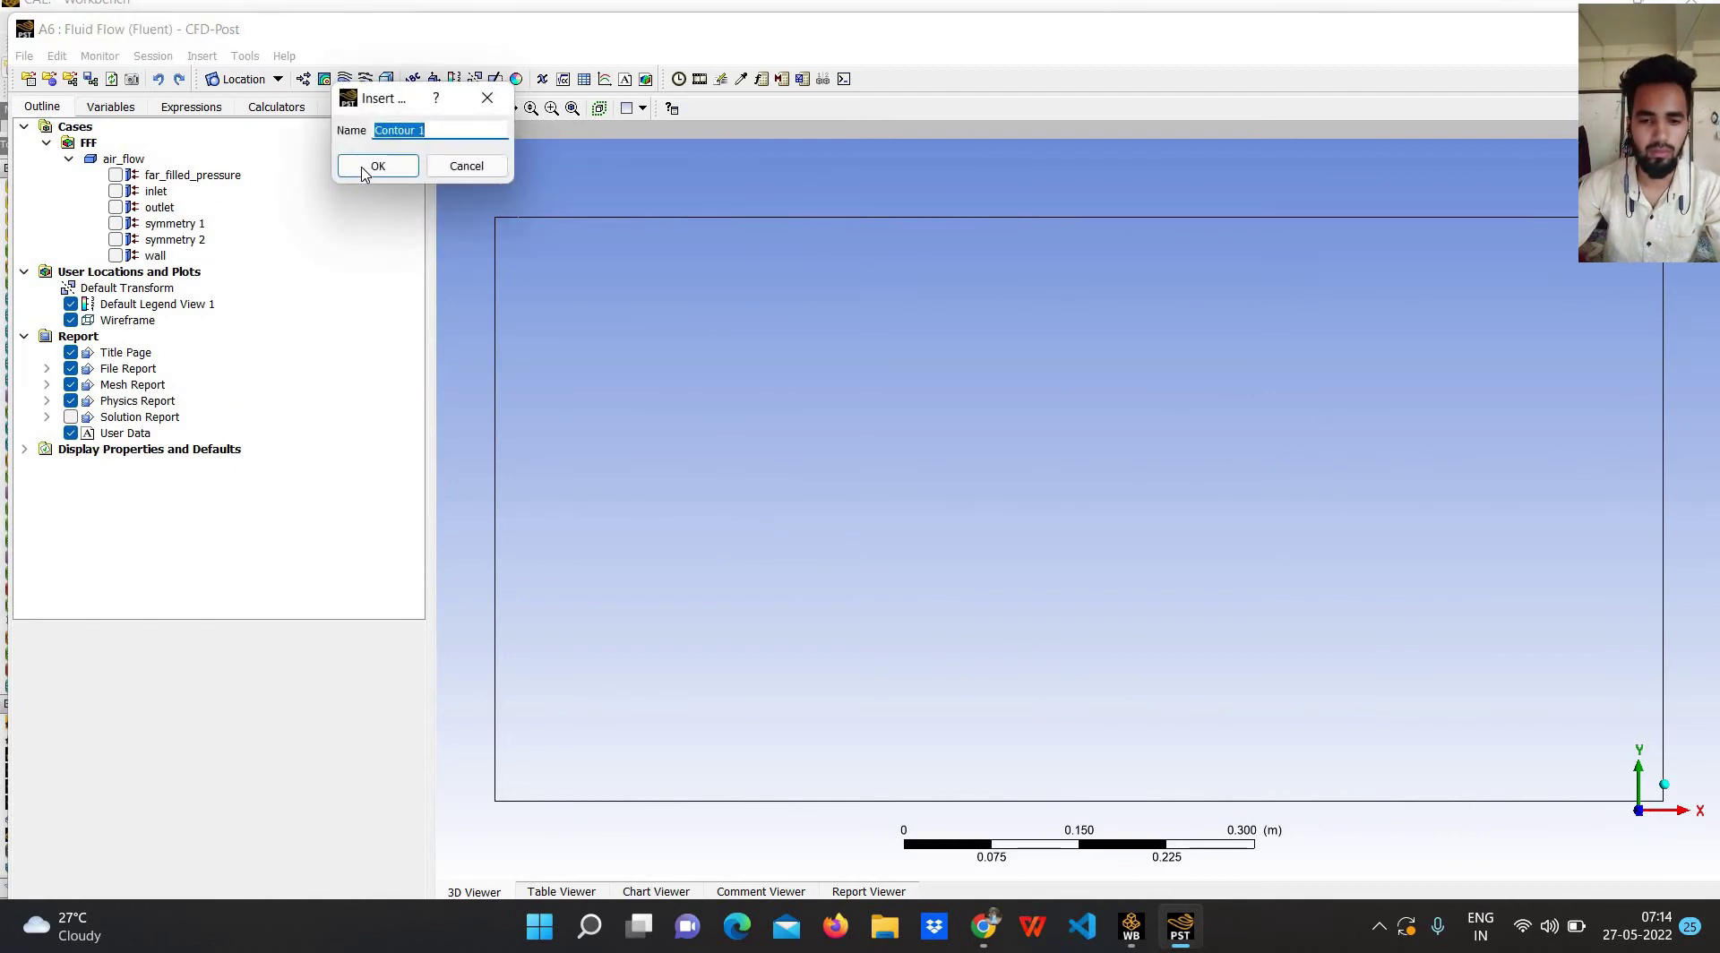
pyautogui.click(376, 167)
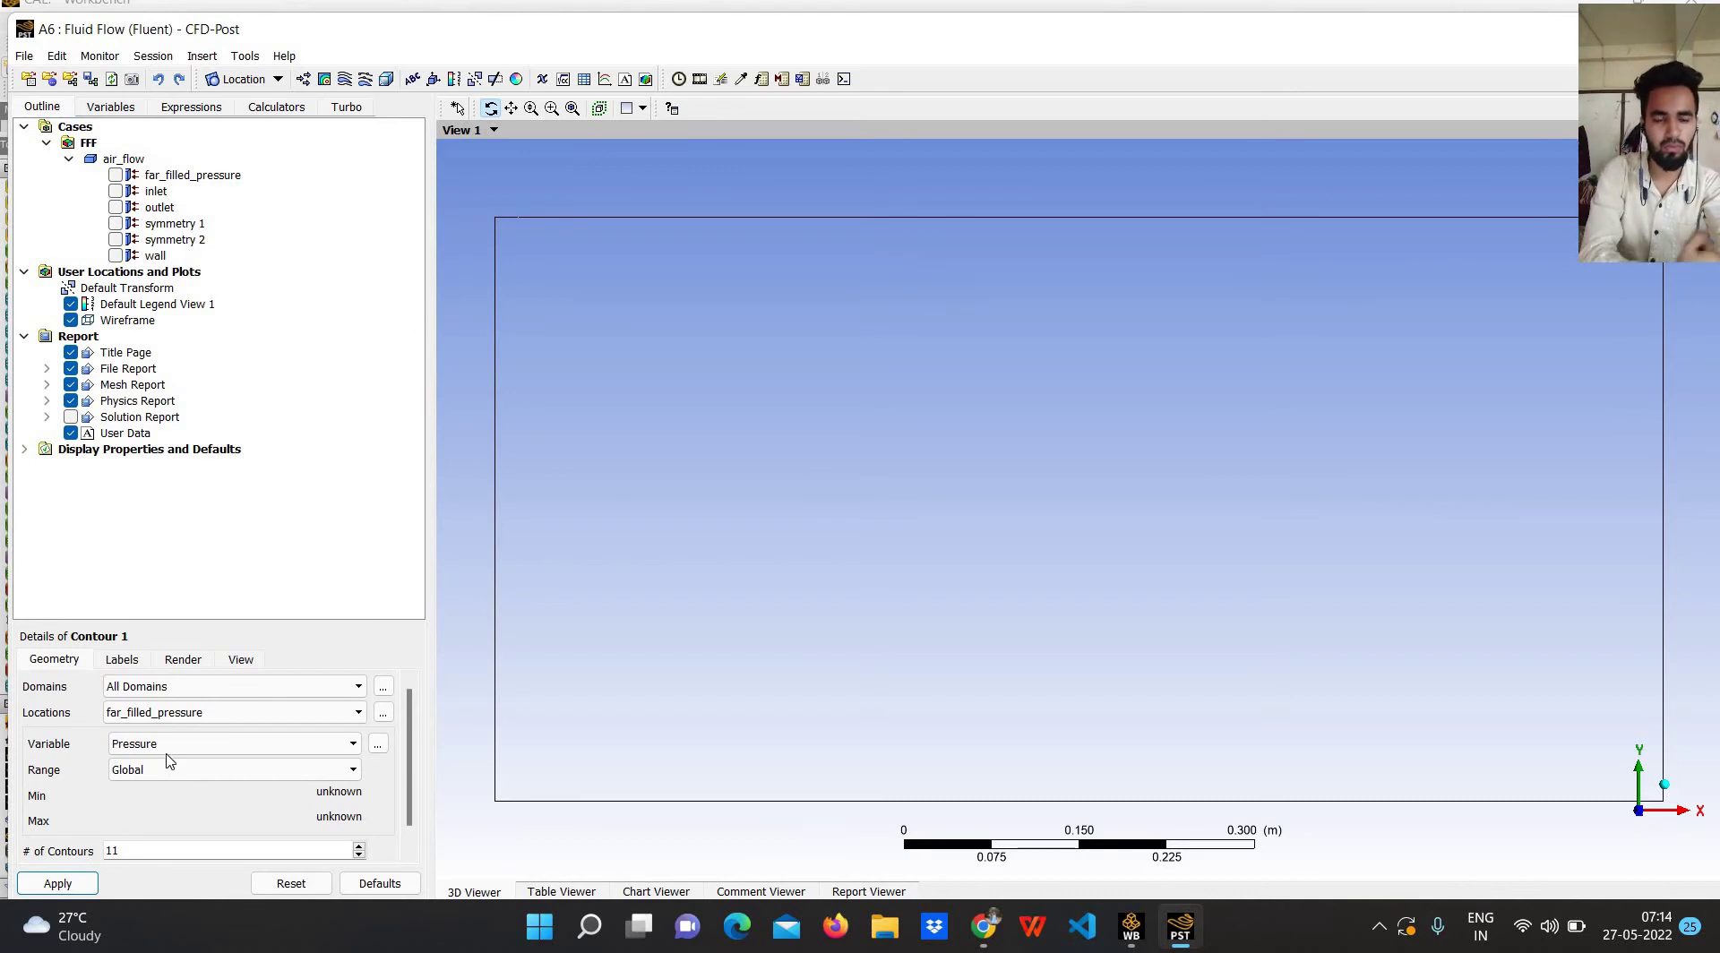
pyautogui.click(170, 713)
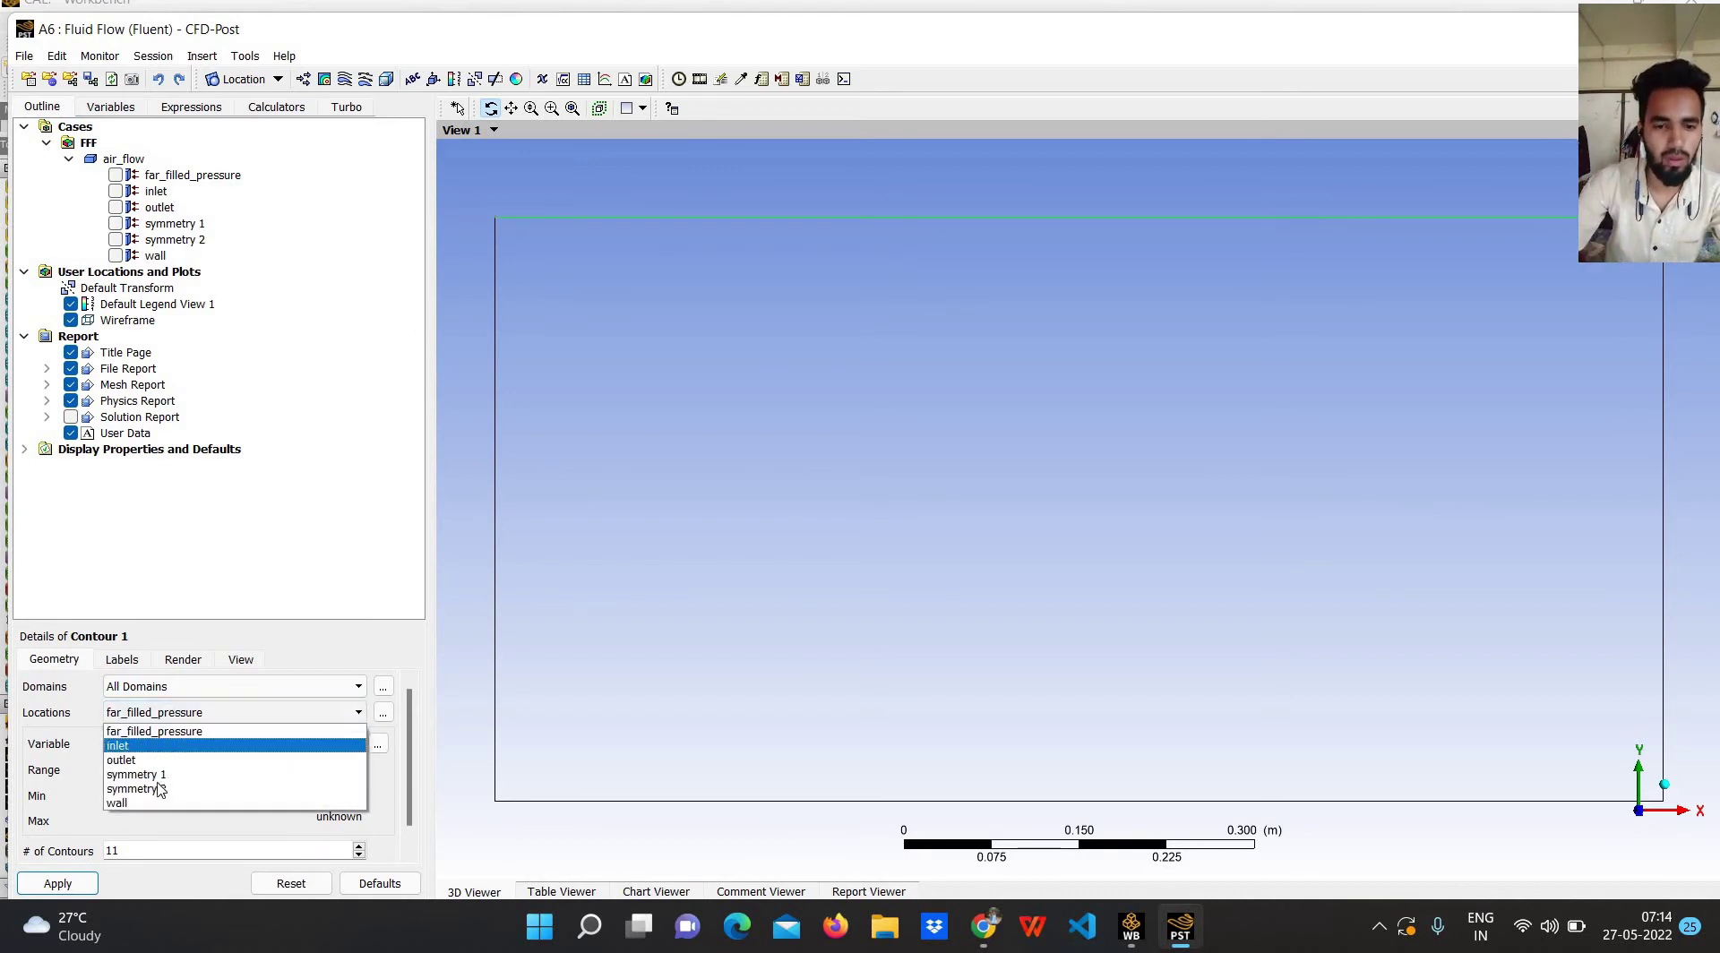
pyautogui.click(134, 788)
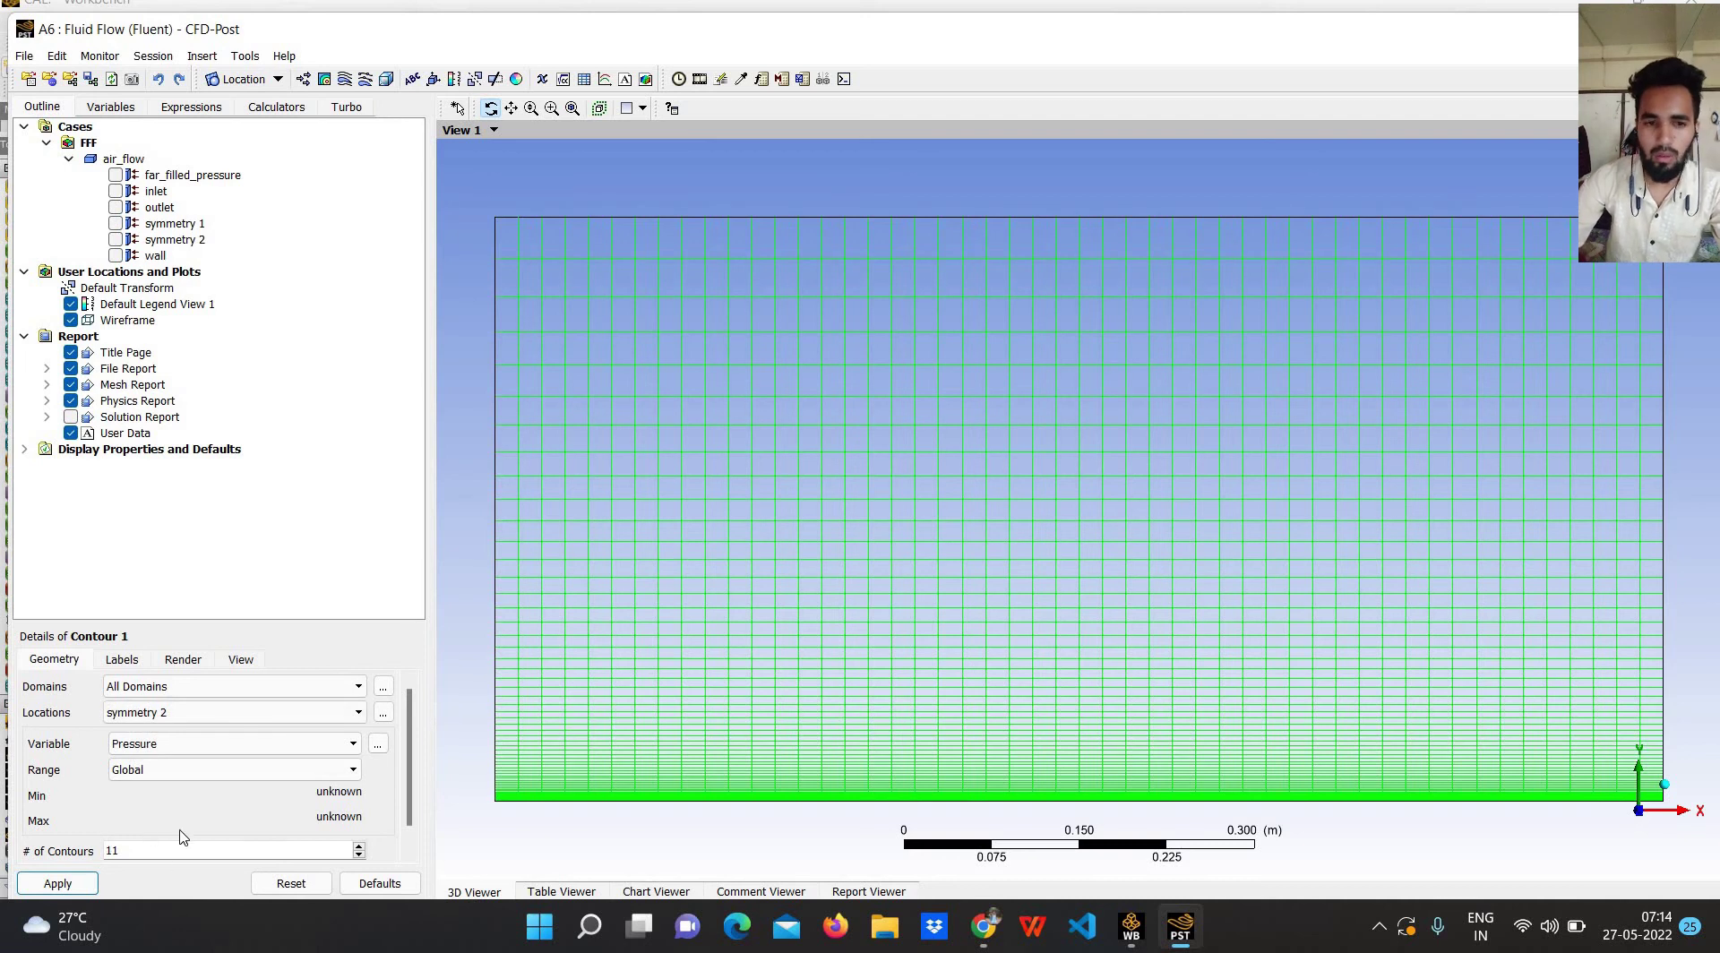
pyautogui.click(174, 688)
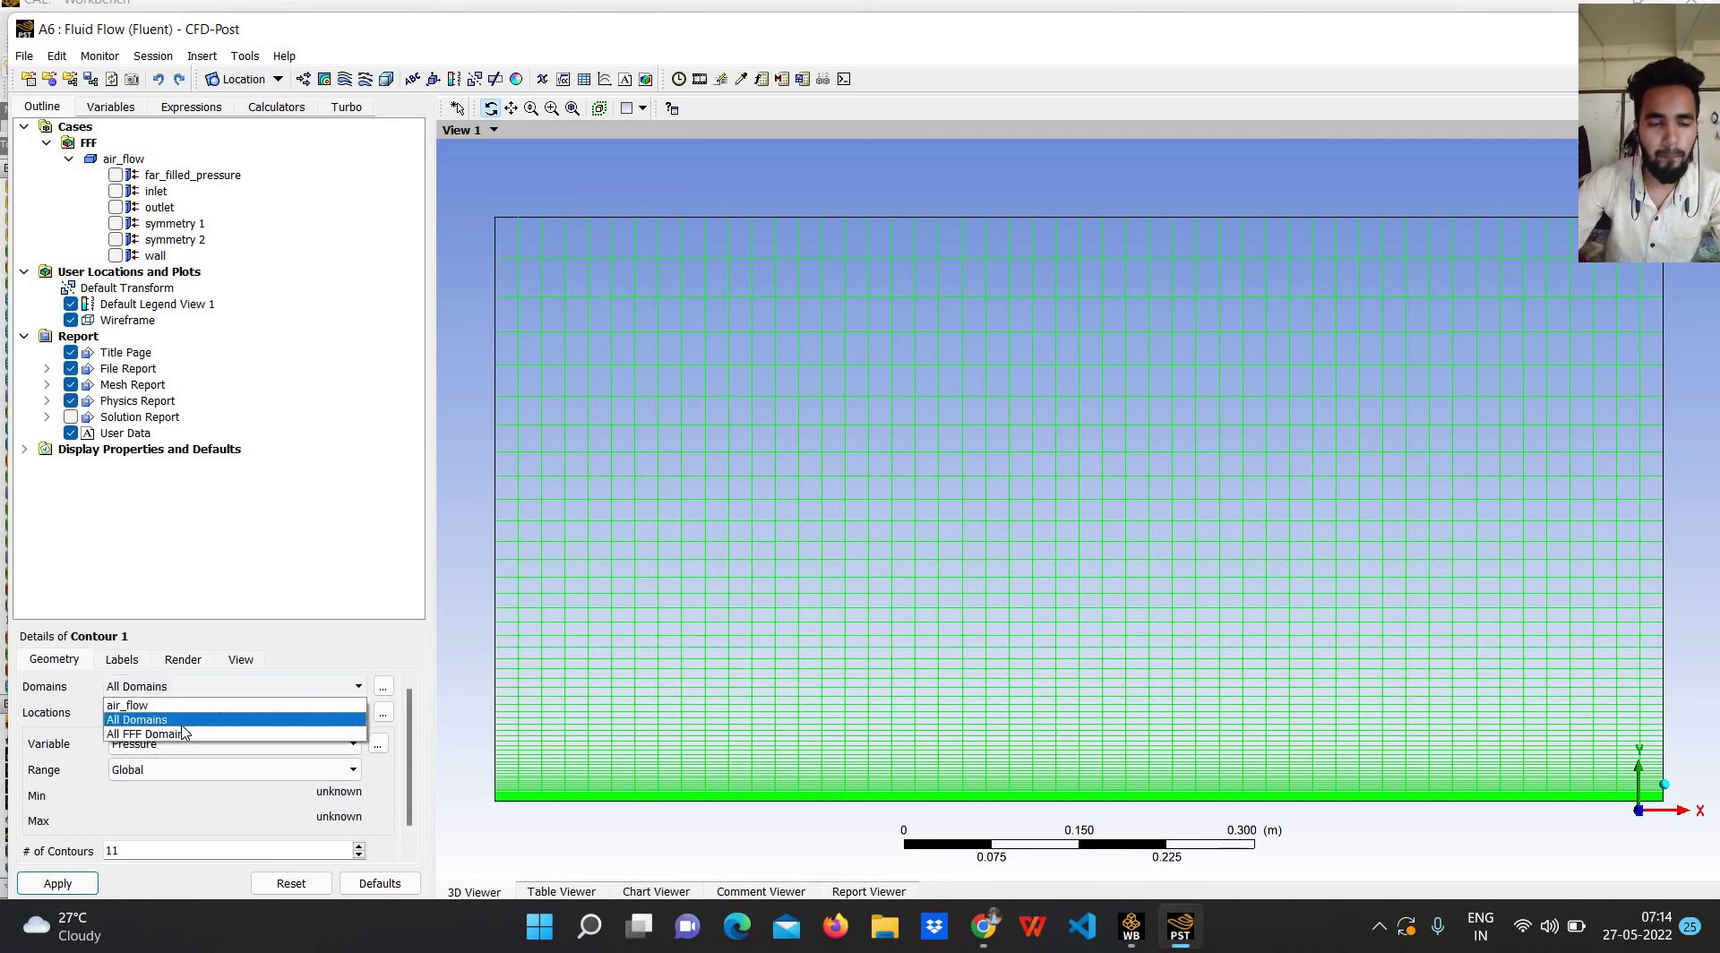
pyautogui.press('Escape')
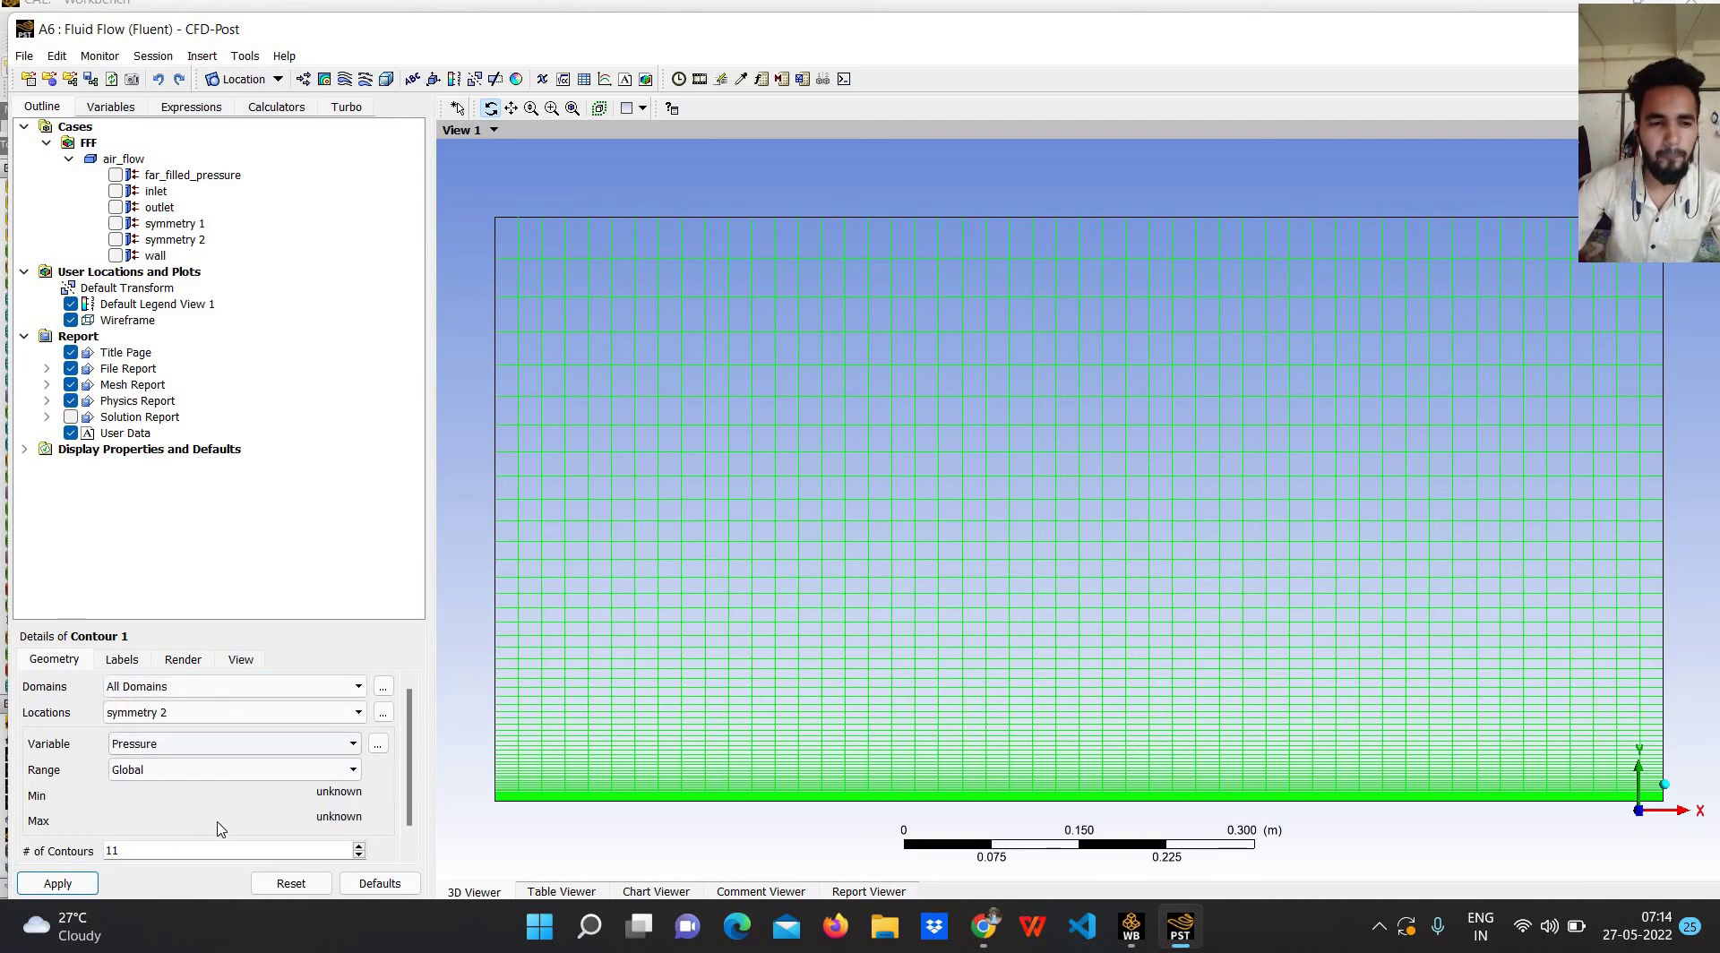
pyautogui.click(59, 883)
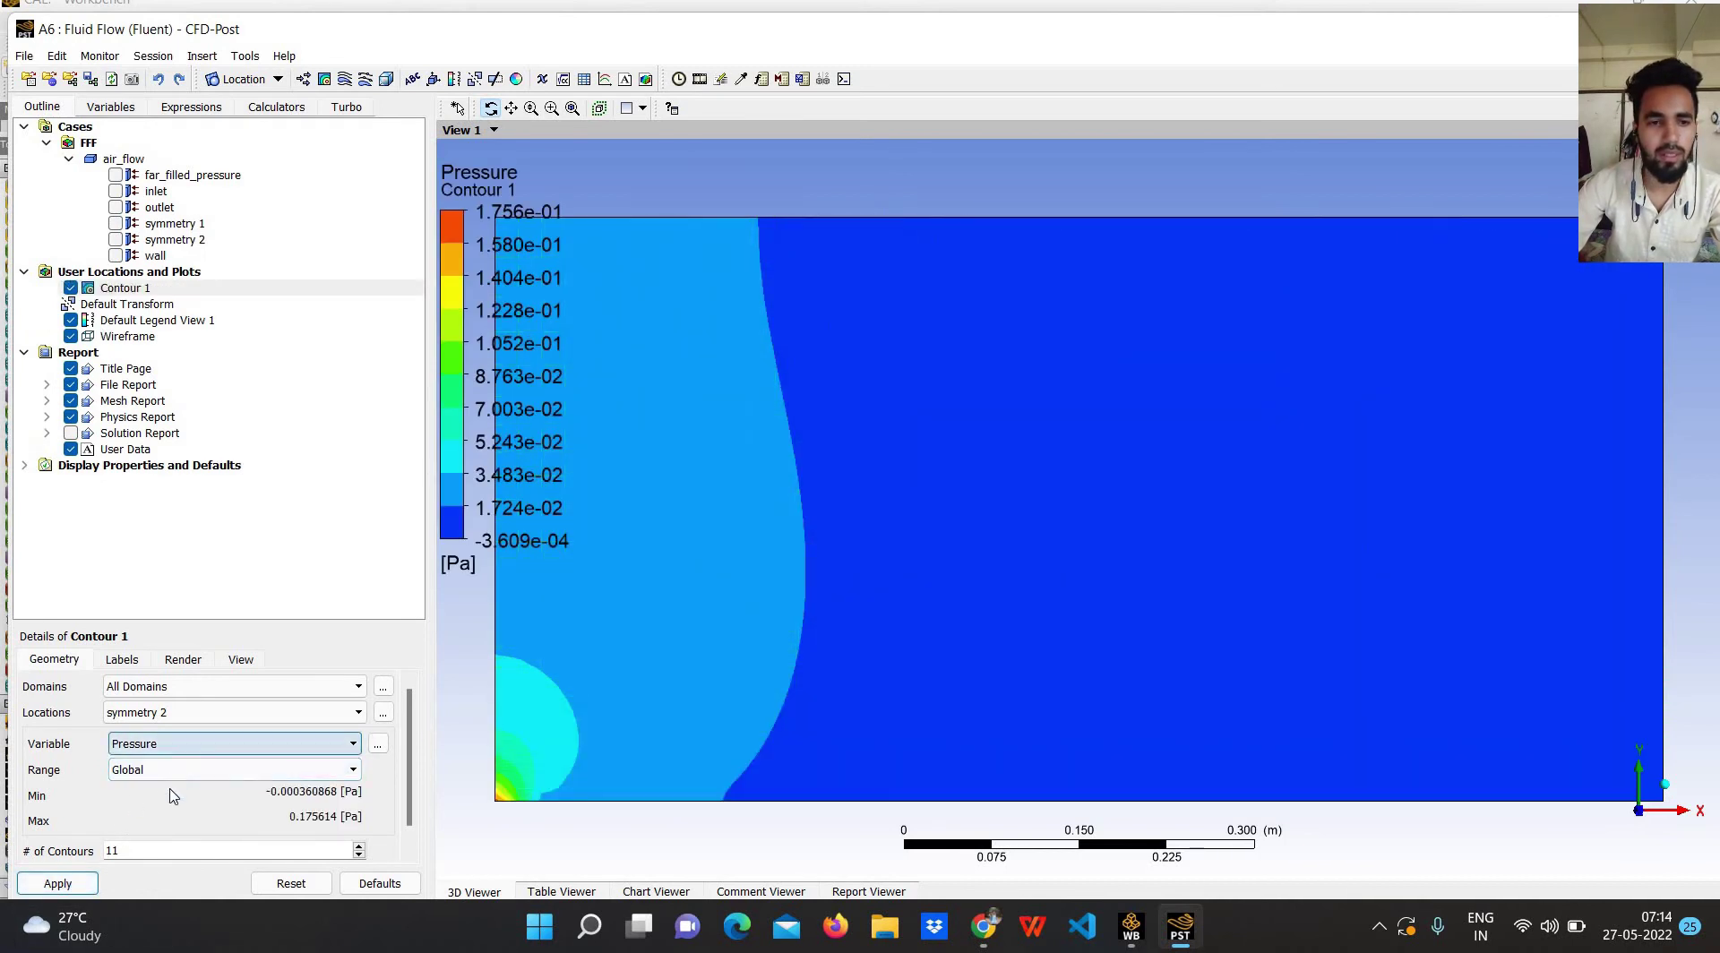
pyautogui.click(176, 746)
pyautogui.click(134, 806)
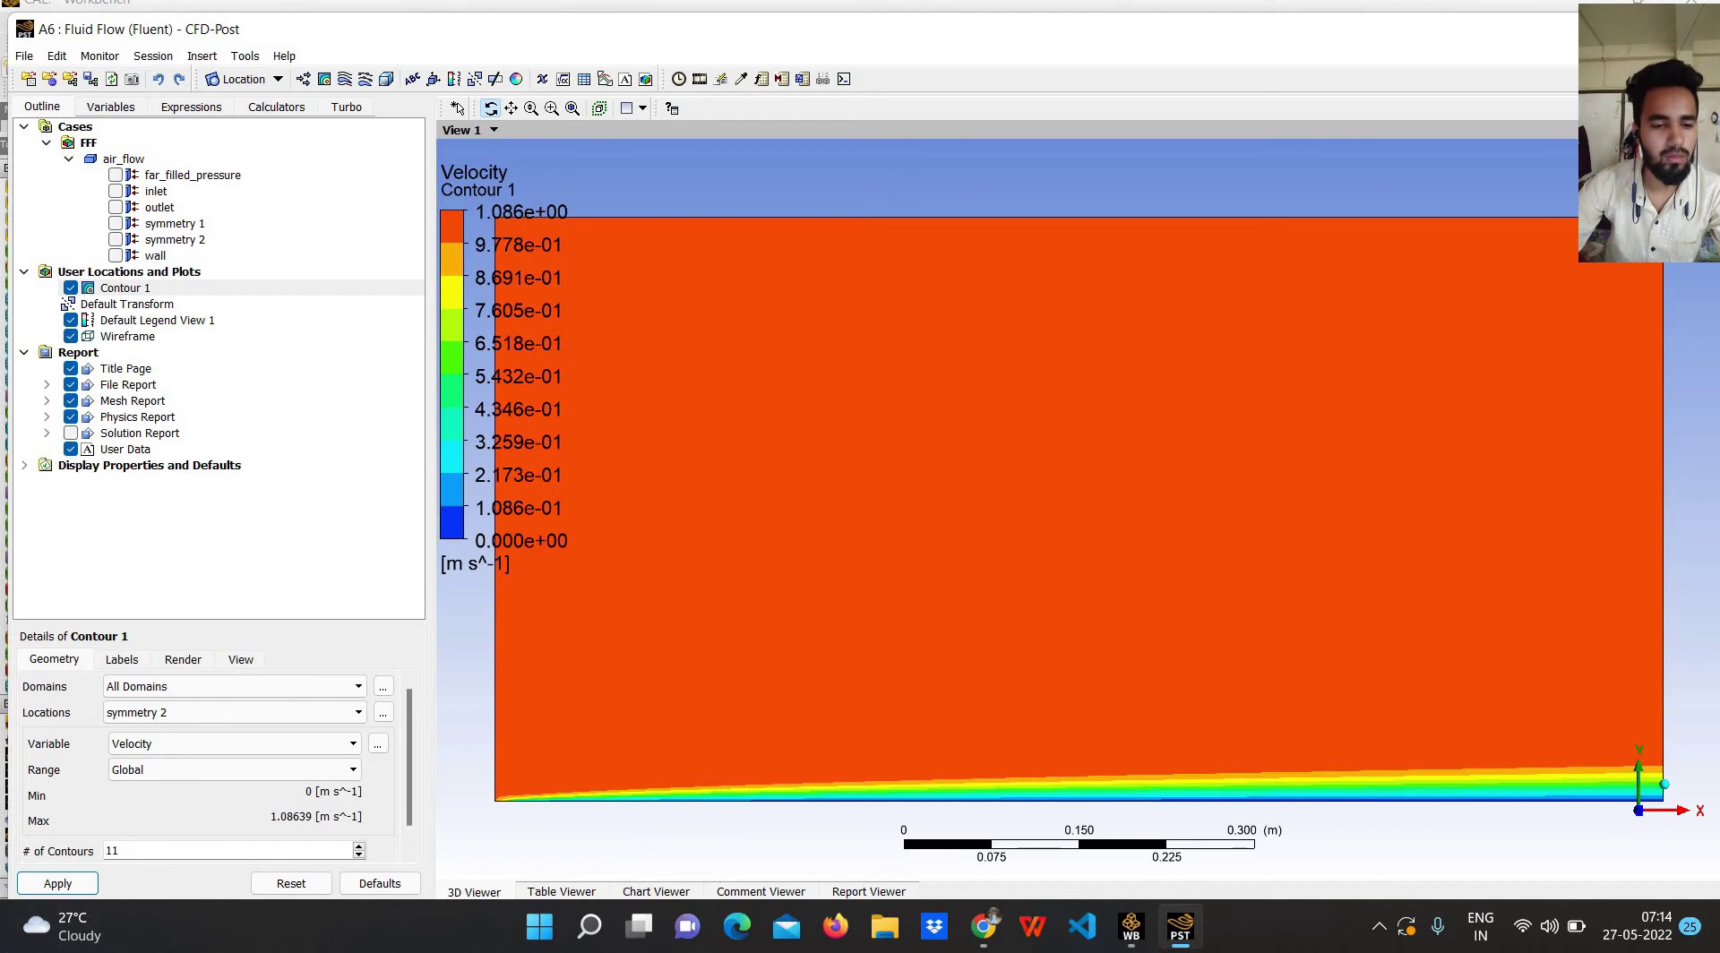
# Try to plot an XY line chart with Velocity u on the X axis and Y on the Y axis.
pyautogui.click(661, 164)
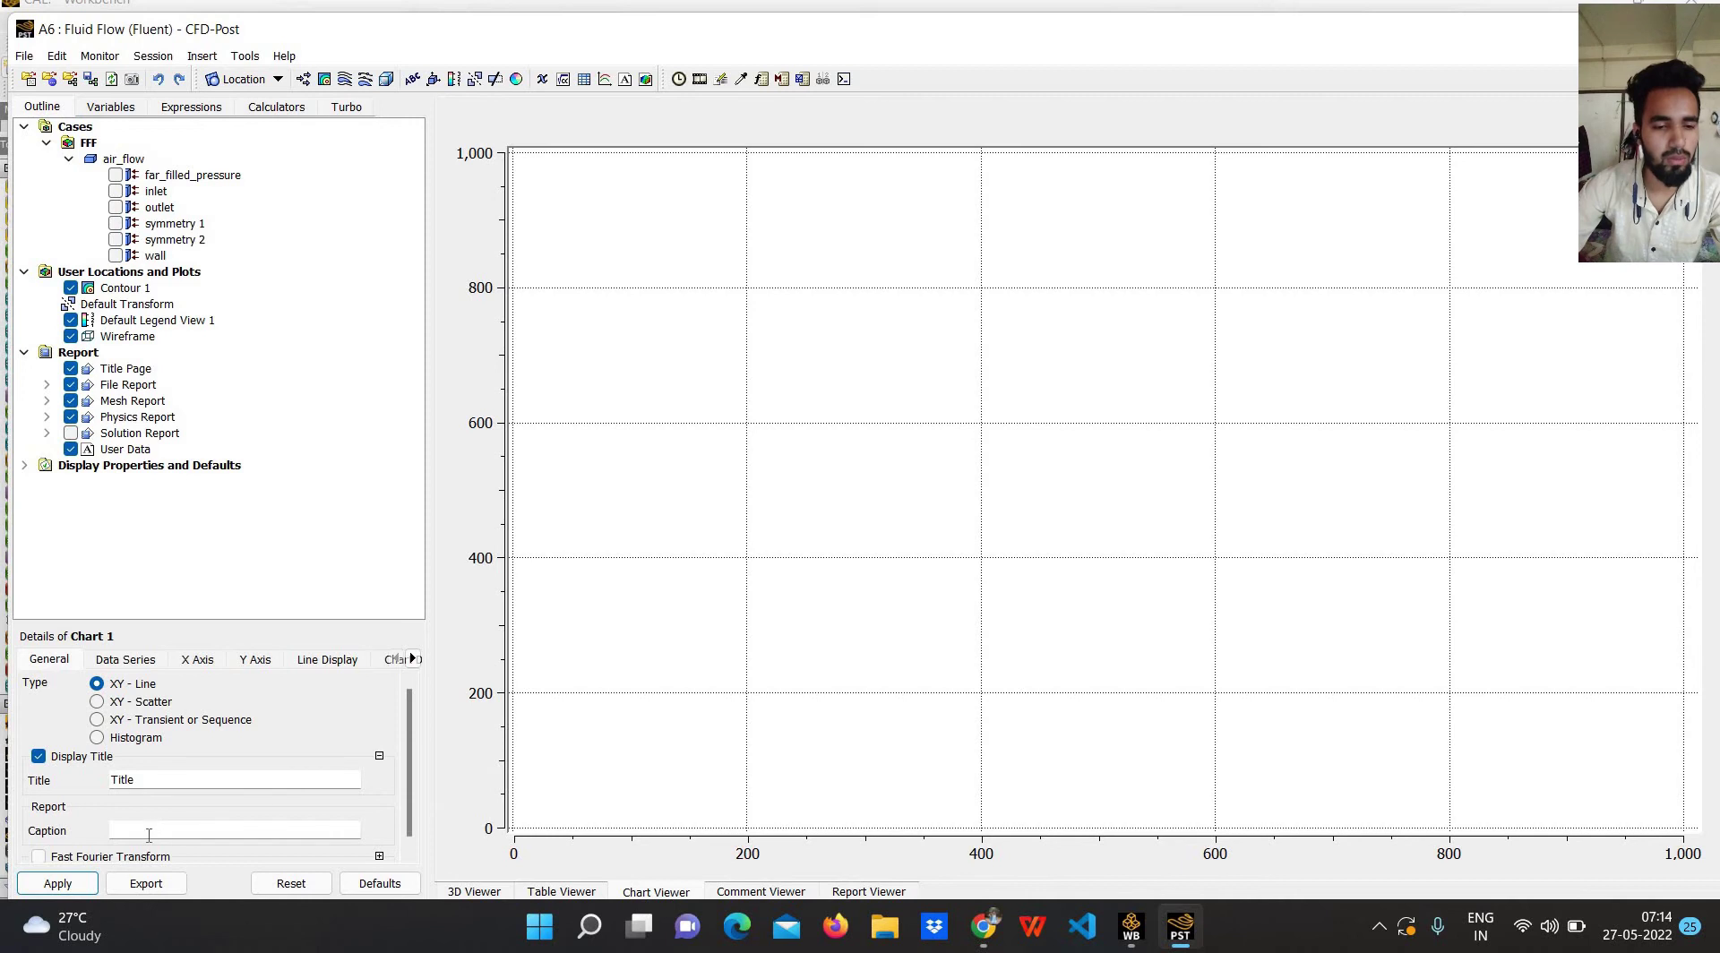
pyautogui.click(197, 659)
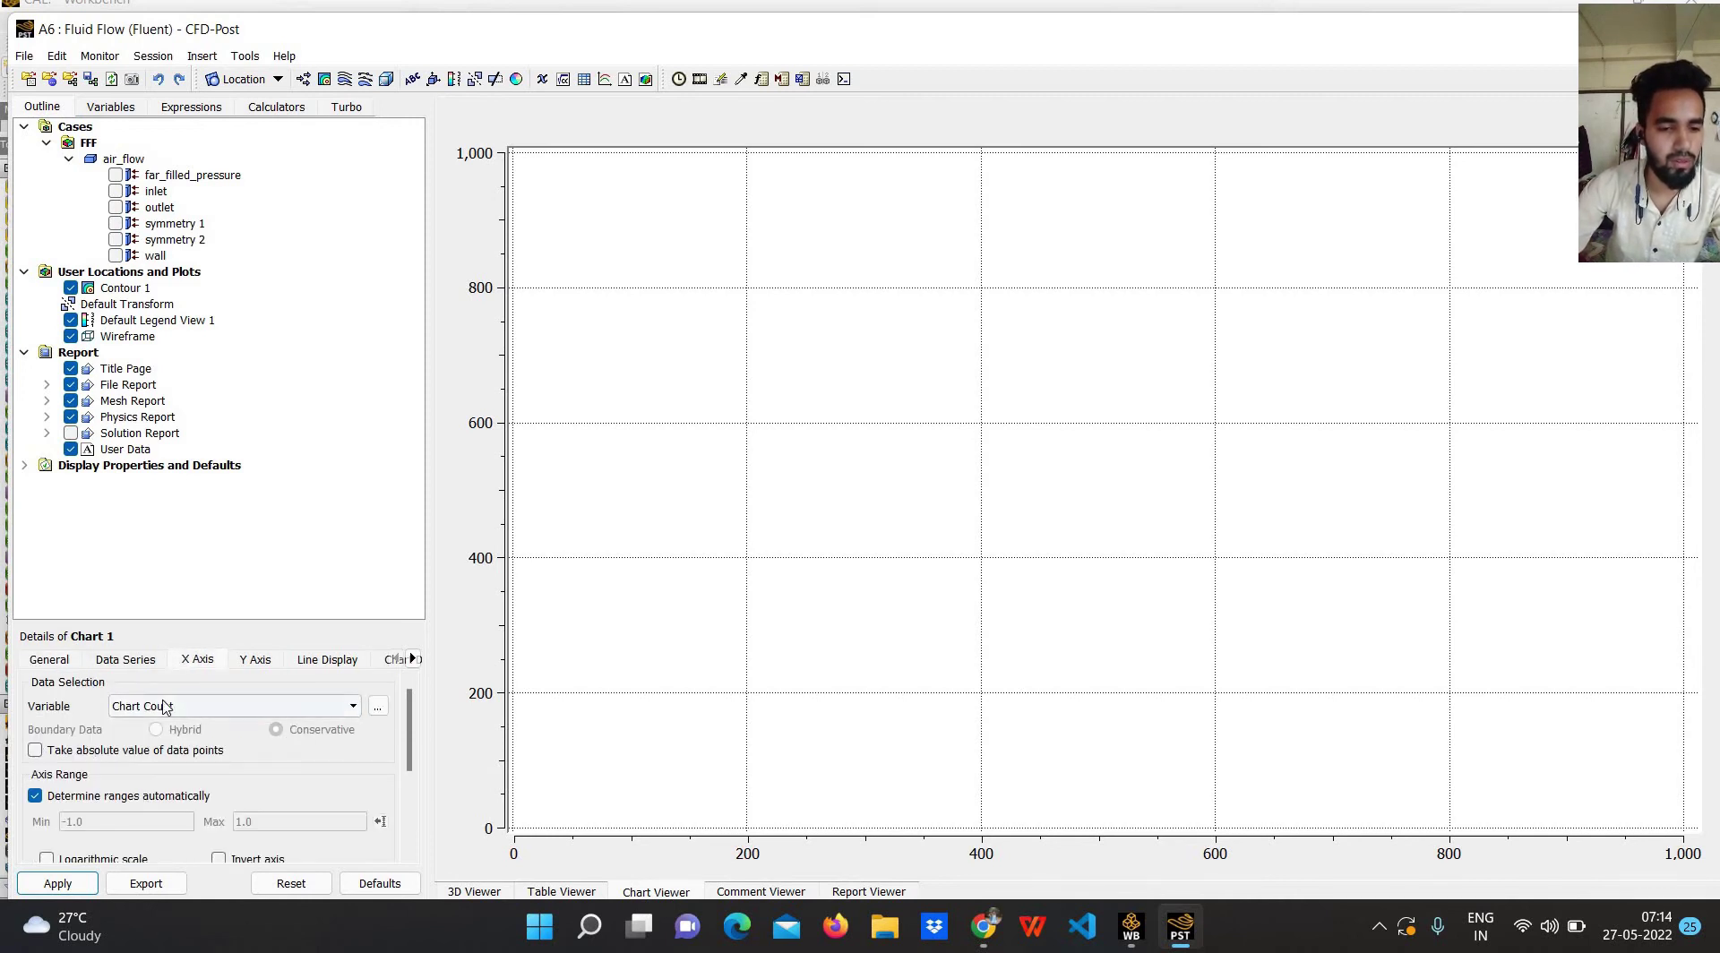
pyautogui.click(233, 706)
pyautogui.click(253, 661)
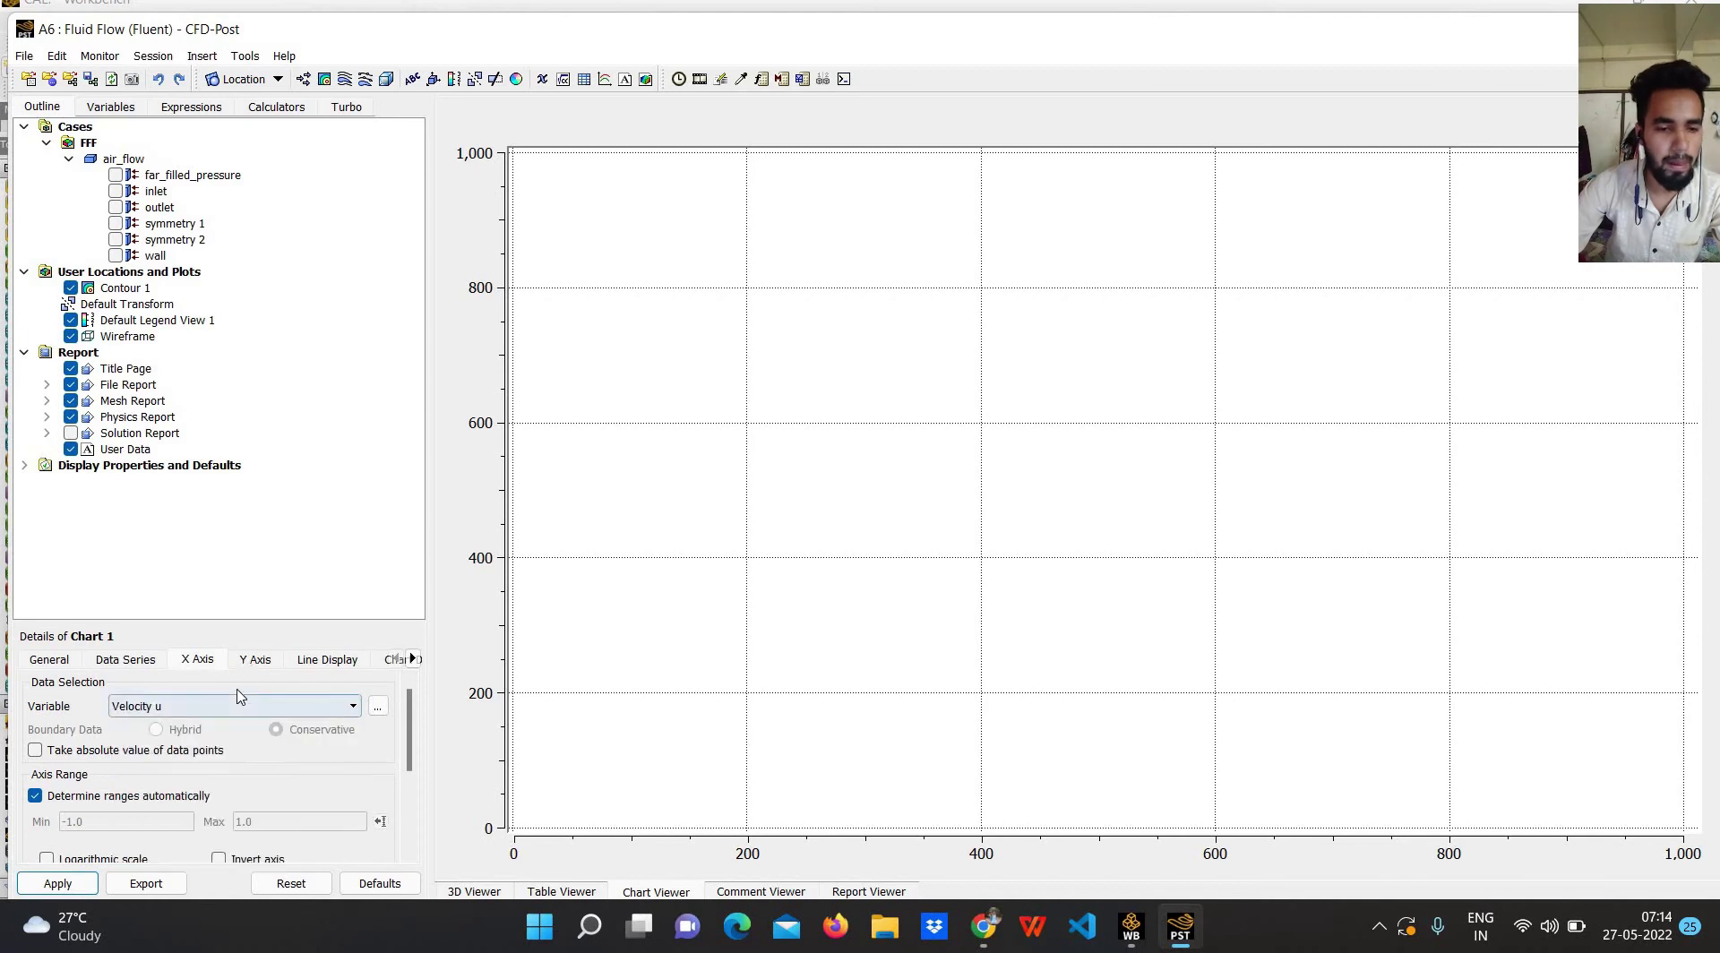
pyautogui.click(235, 708)
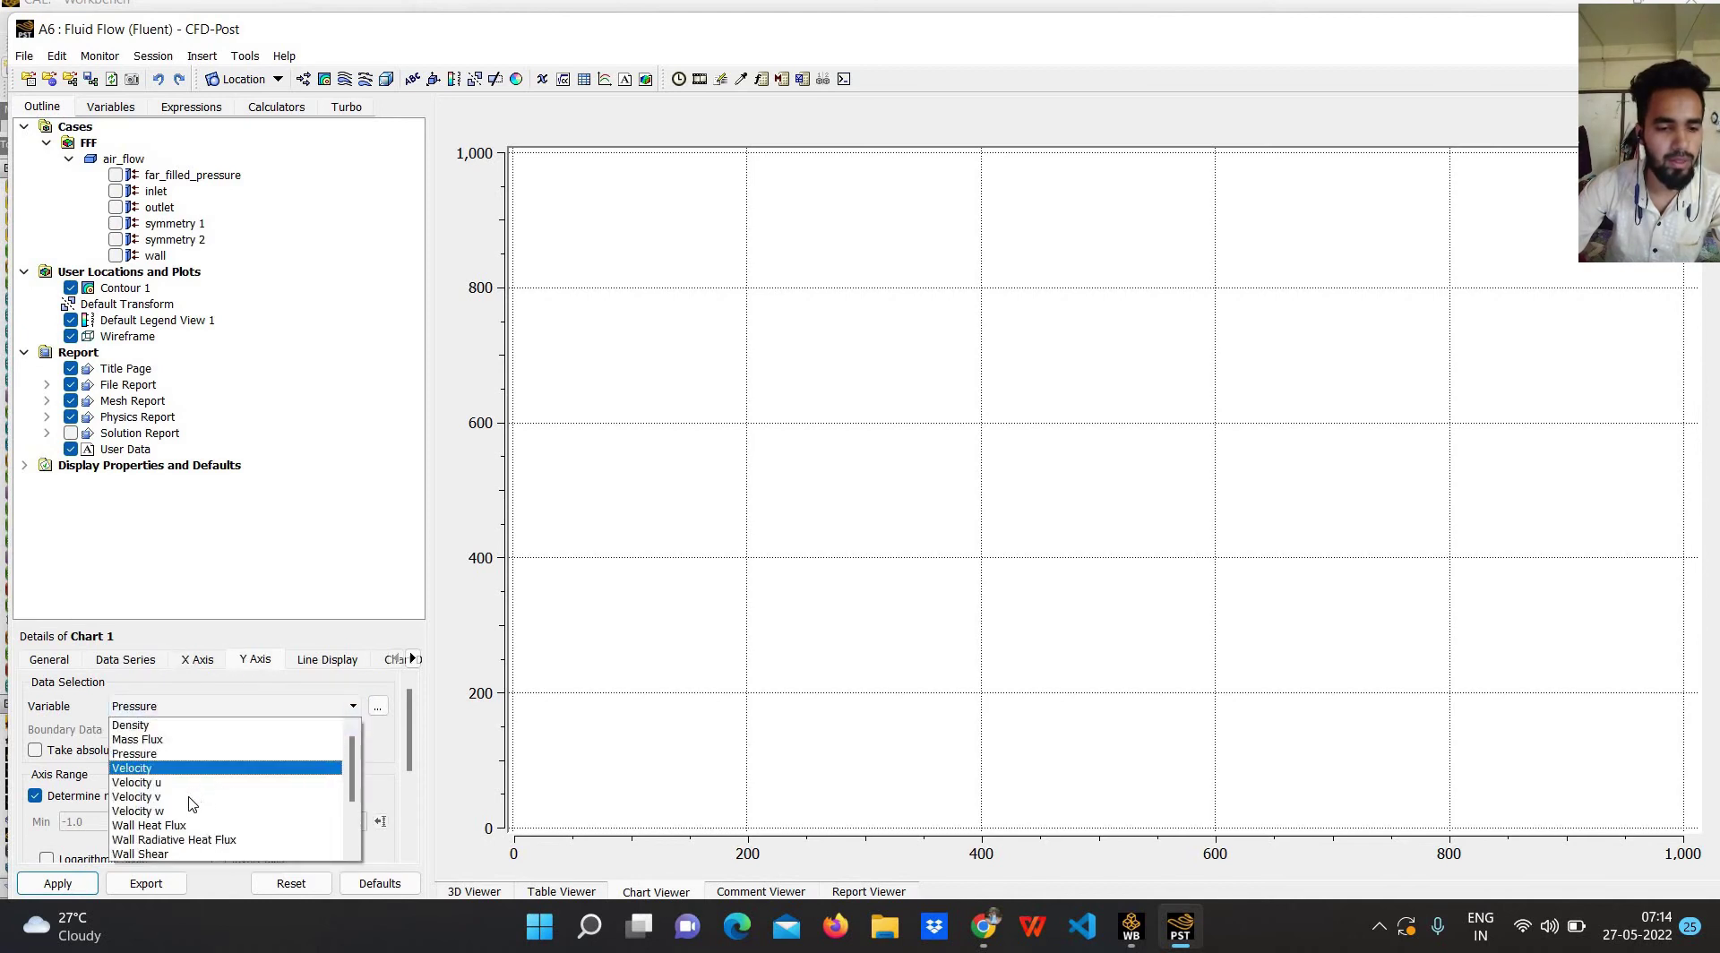
pyautogui.scroll(-1, 176, 835)
pyautogui.click(166, 834)
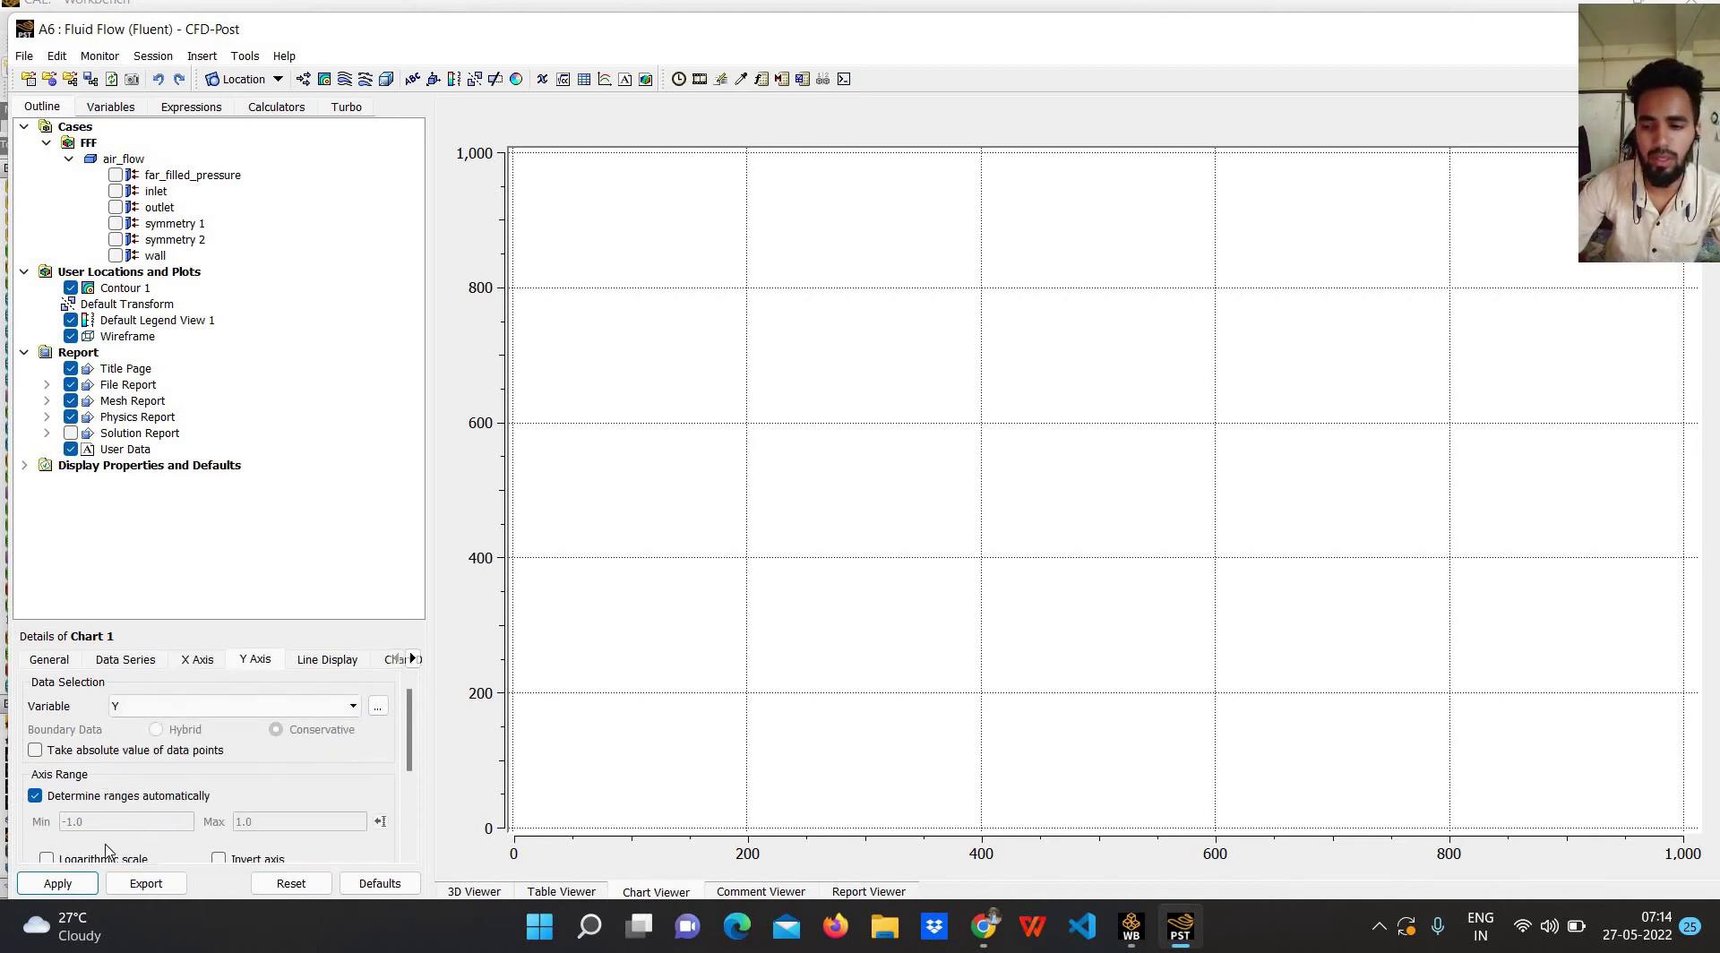
pyautogui.scroll(-3, 87, 856)
pyautogui.scroll(3, 90, 861)
pyautogui.click(57, 884)
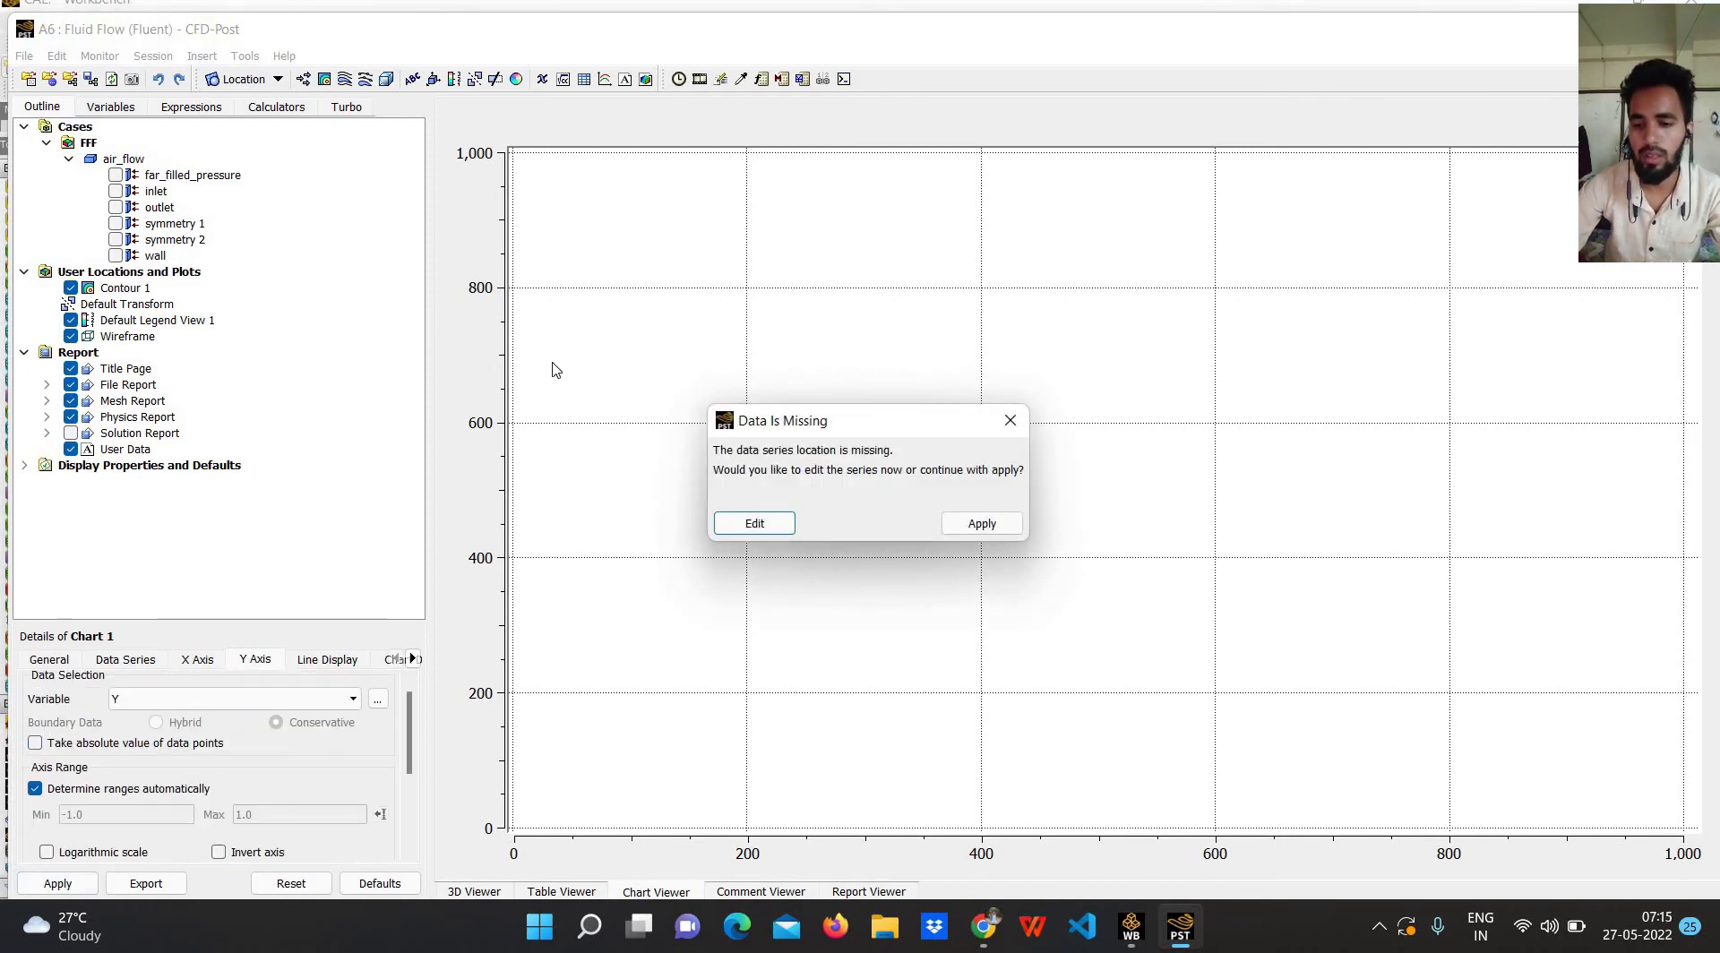
pyautogui.click(754, 523)
pyautogui.click(202, 55)
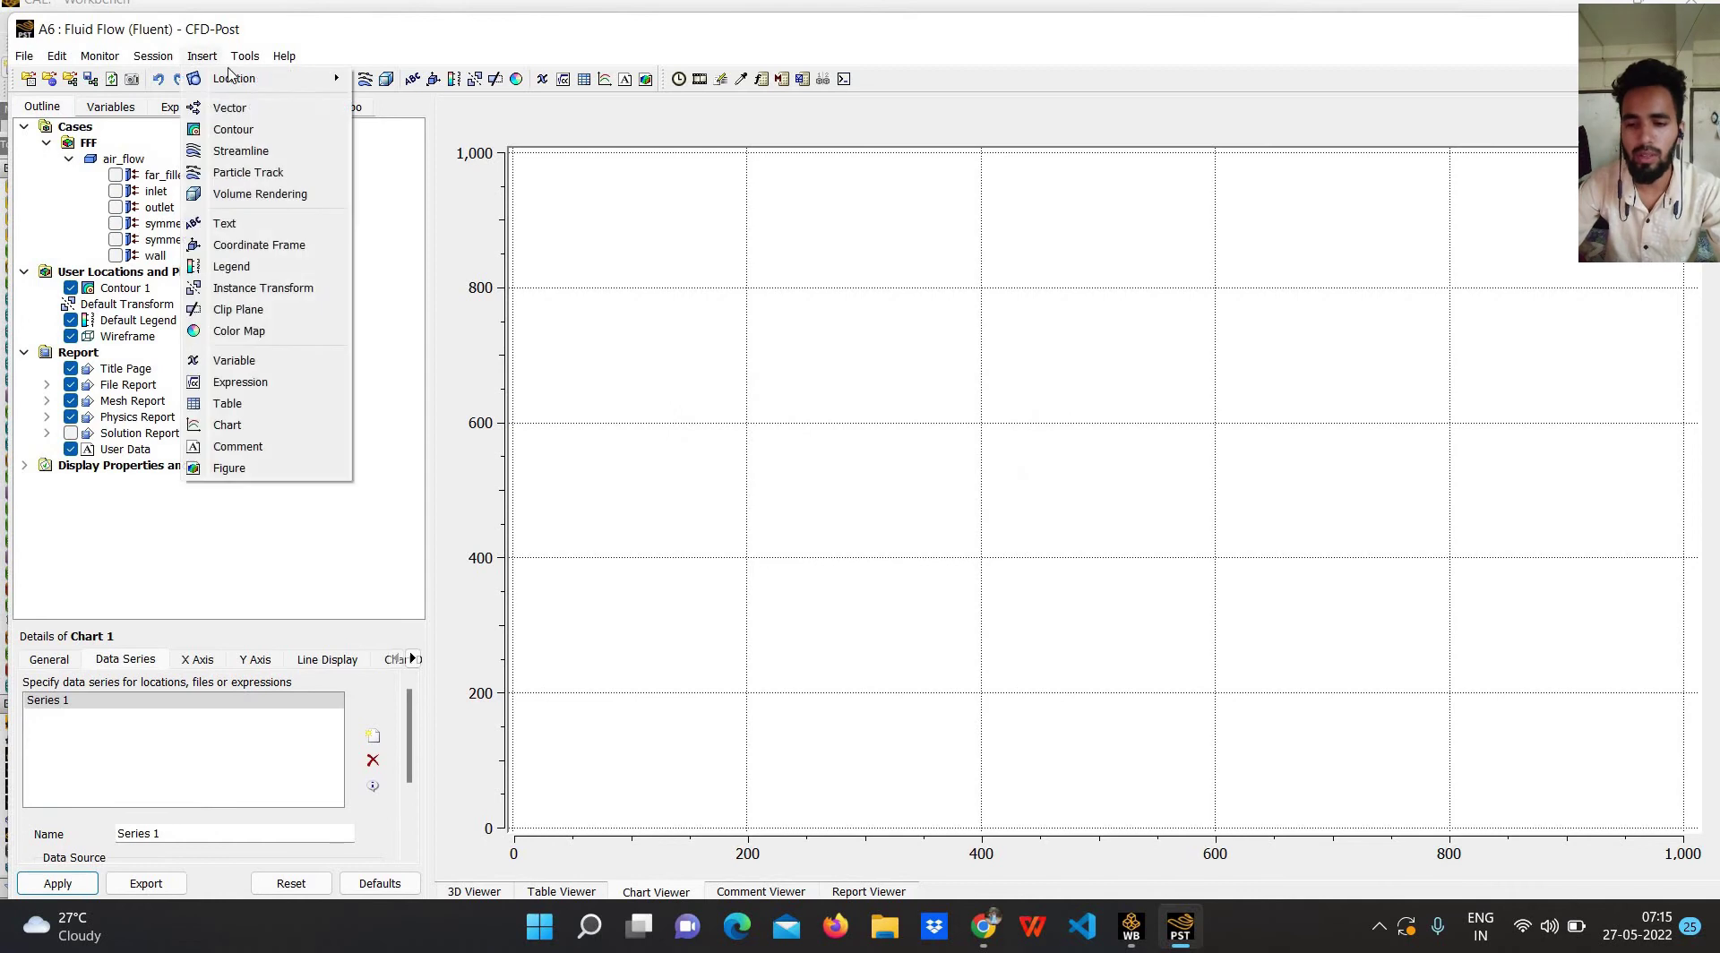
pyautogui.moveTo(260, 78)
pyautogui.click(421, 124)
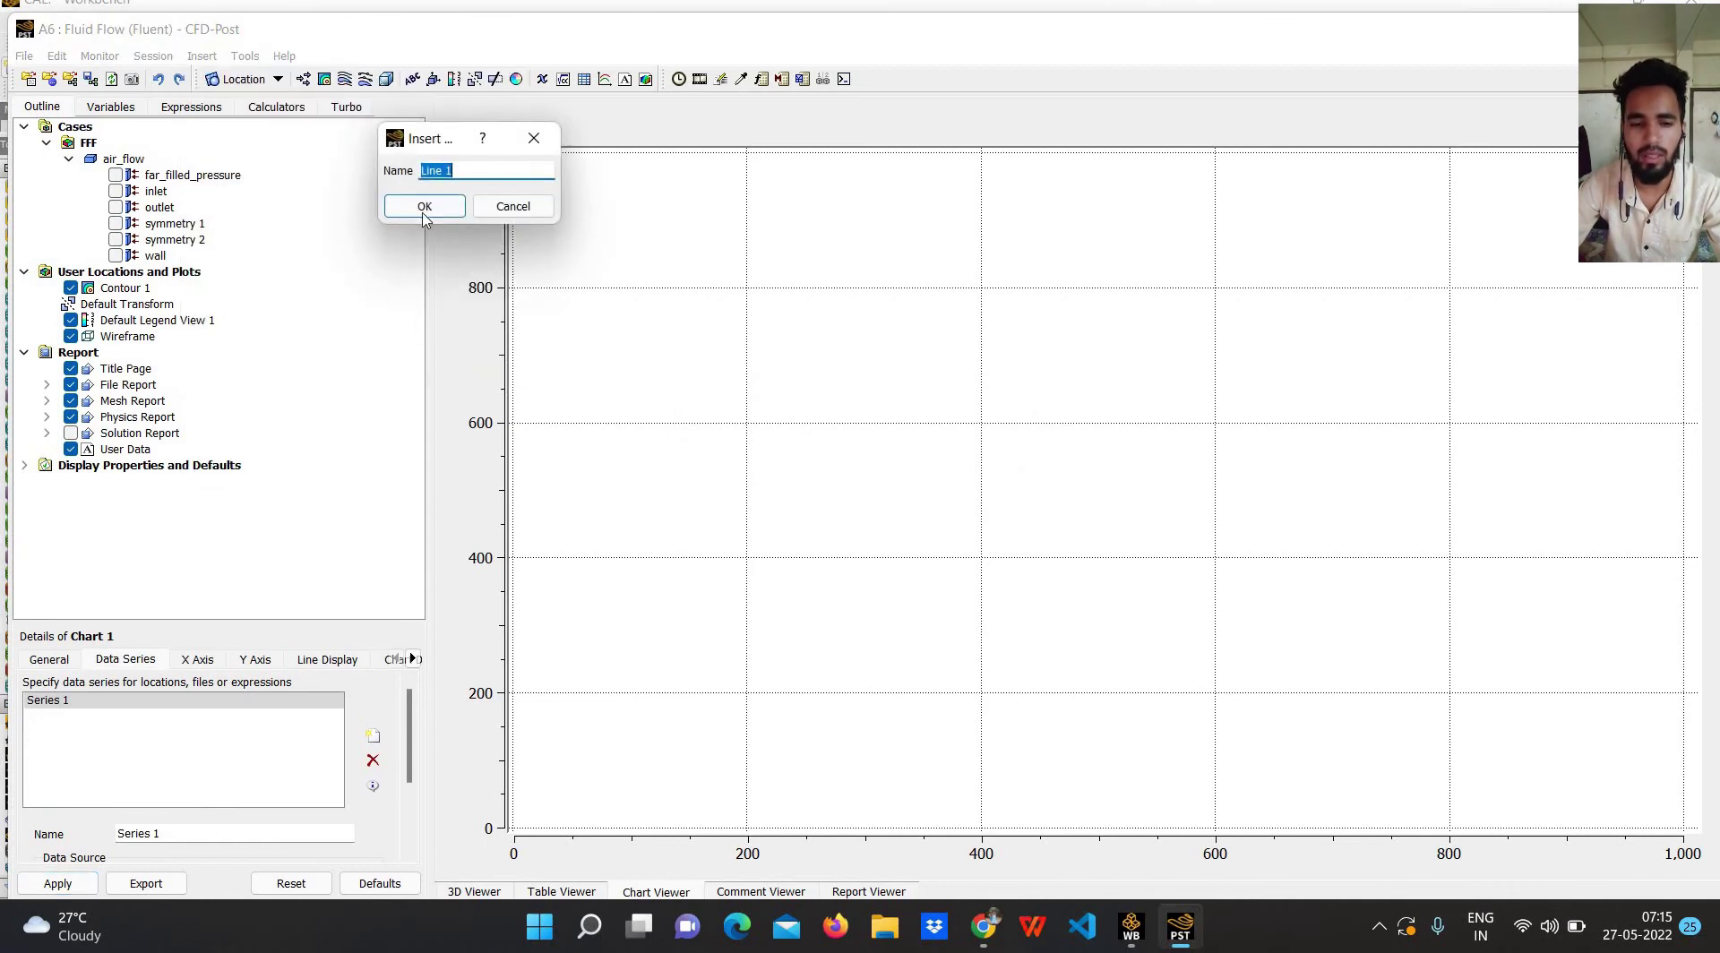
pyautogui.click(417, 206)
pyautogui.scroll(-1, 149, 814)
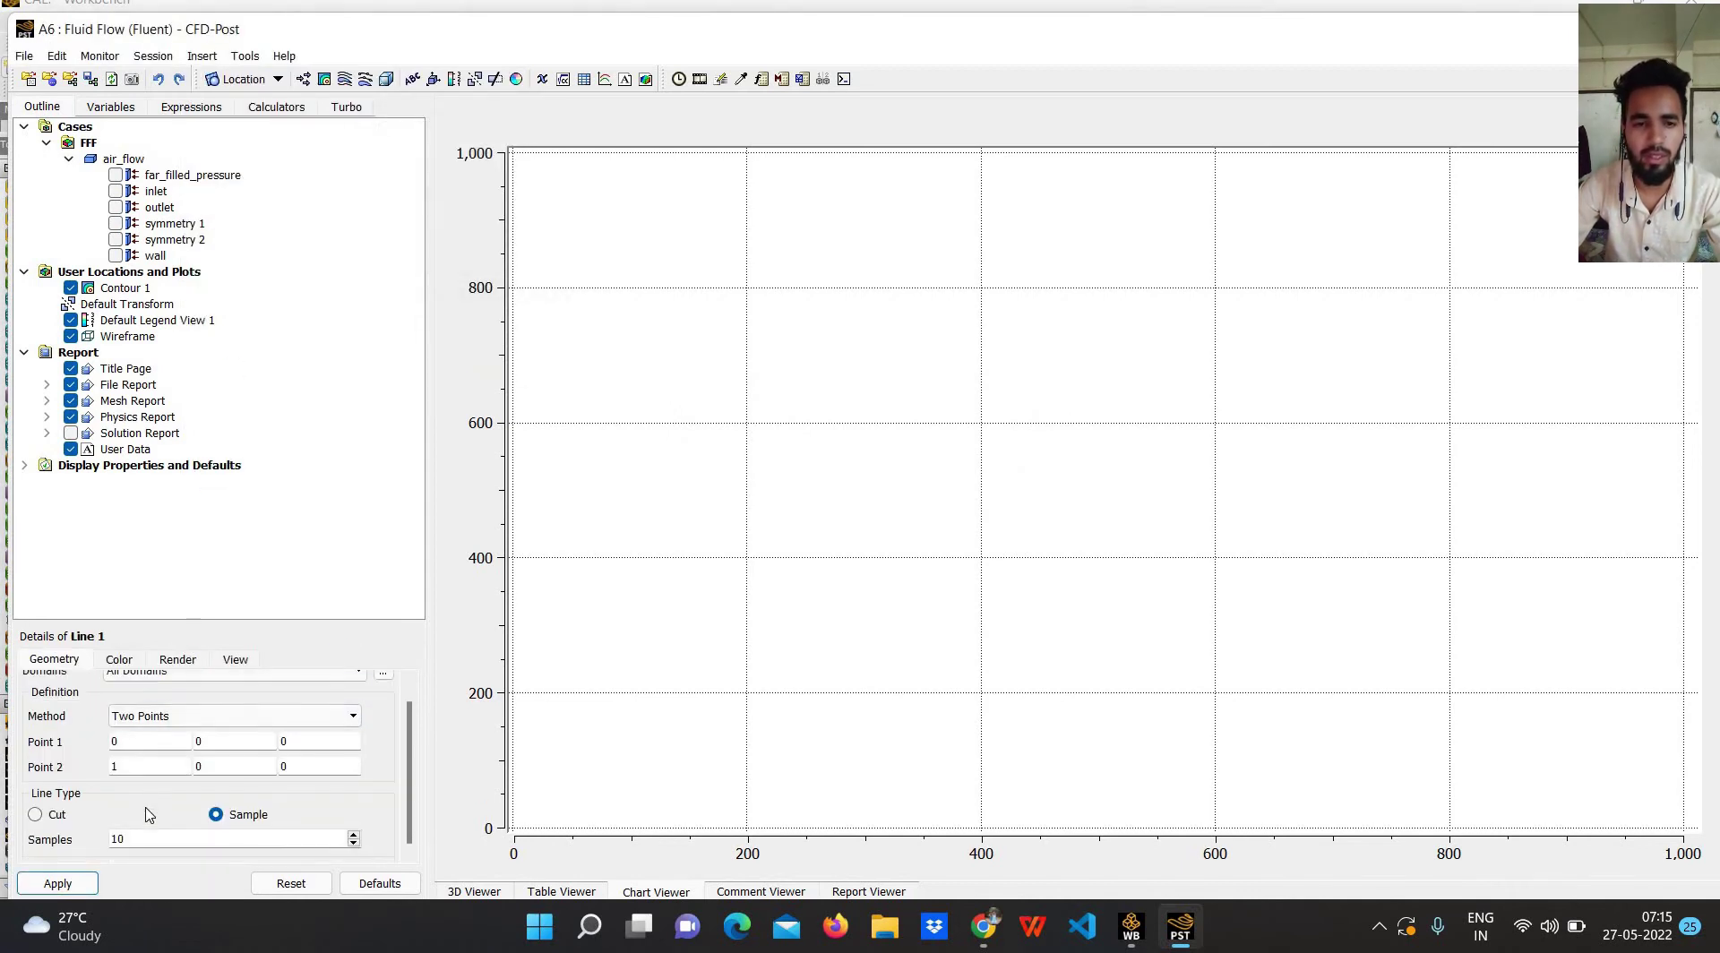
pyautogui.scroll(1, 148, 761)
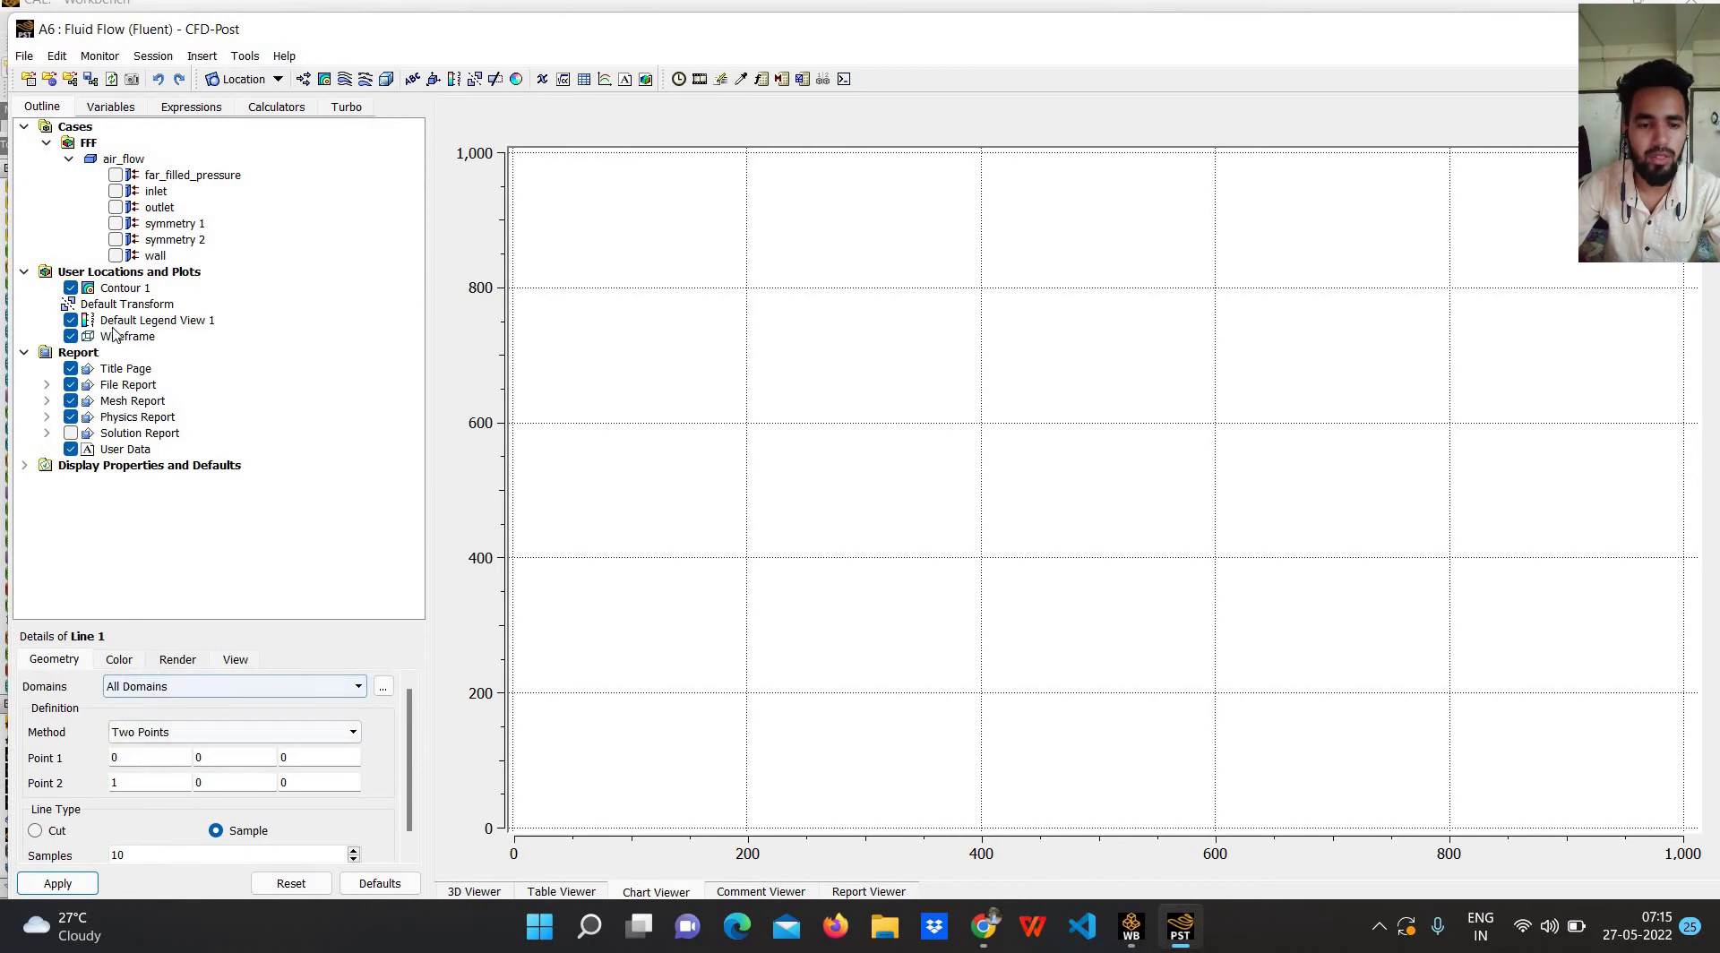
# Try to set up an XY line chart named Chart 1 with Velocity u on the X axis and a Y-axis variable.
pyautogui.click(116, 288)
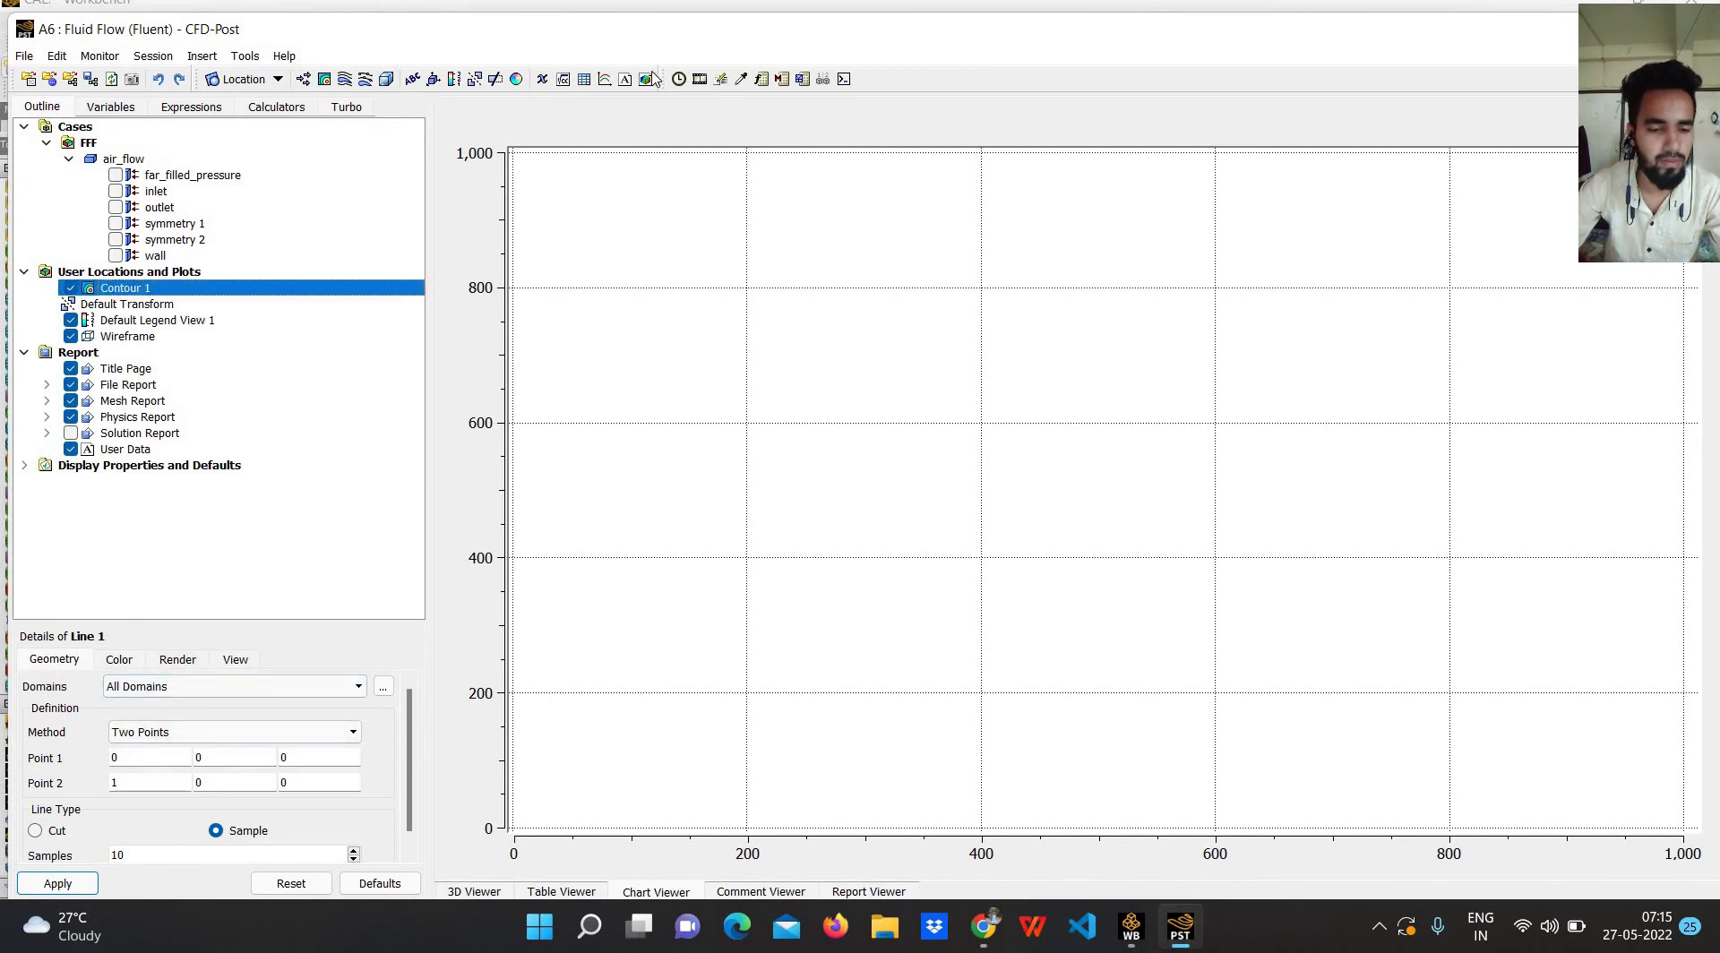
pyautogui.click(606, 78)
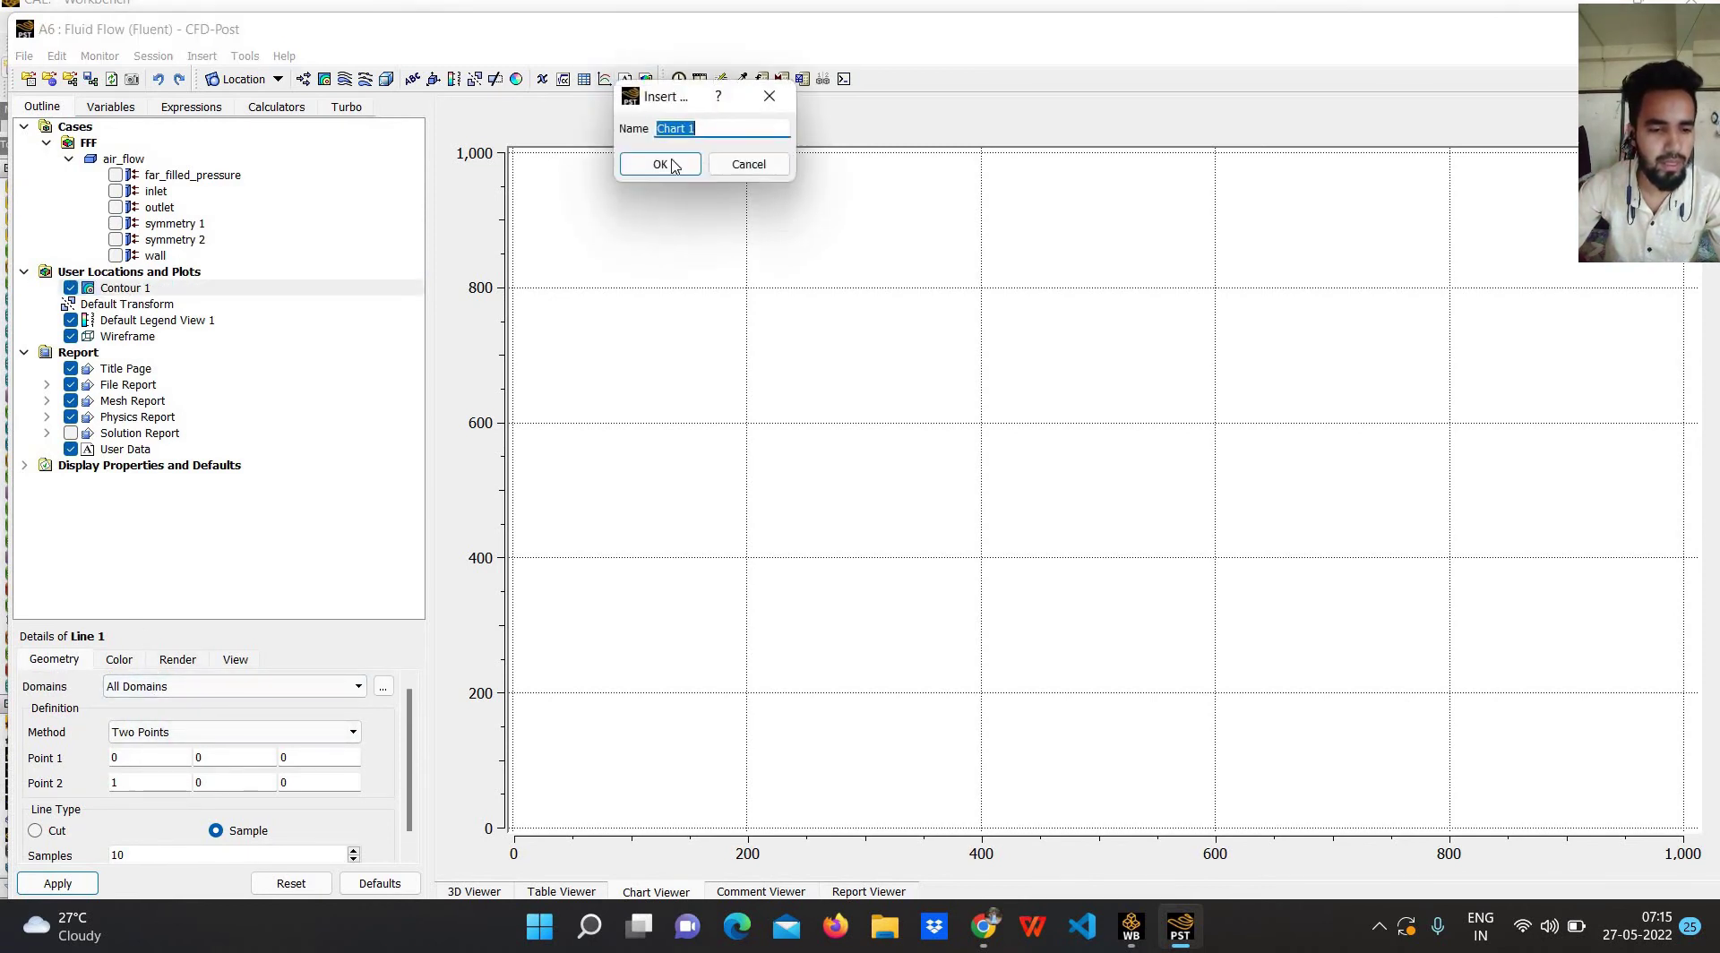
pyautogui.click(665, 162)
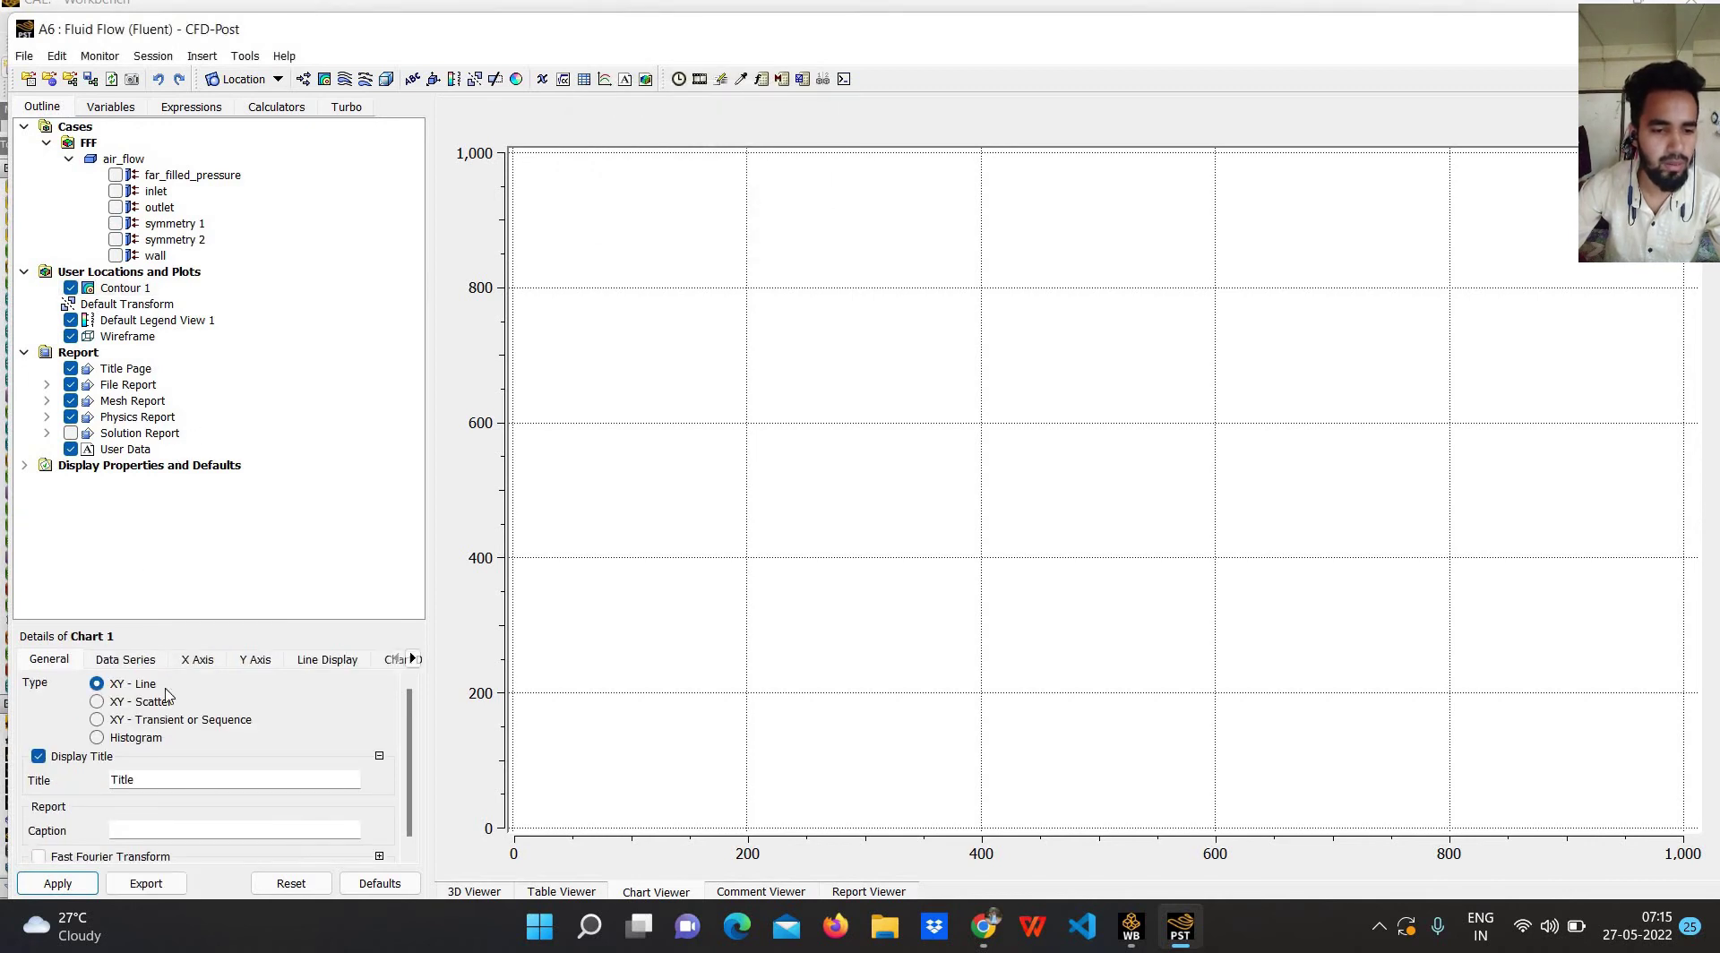
pyautogui.click(197, 660)
pyautogui.click(224, 706)
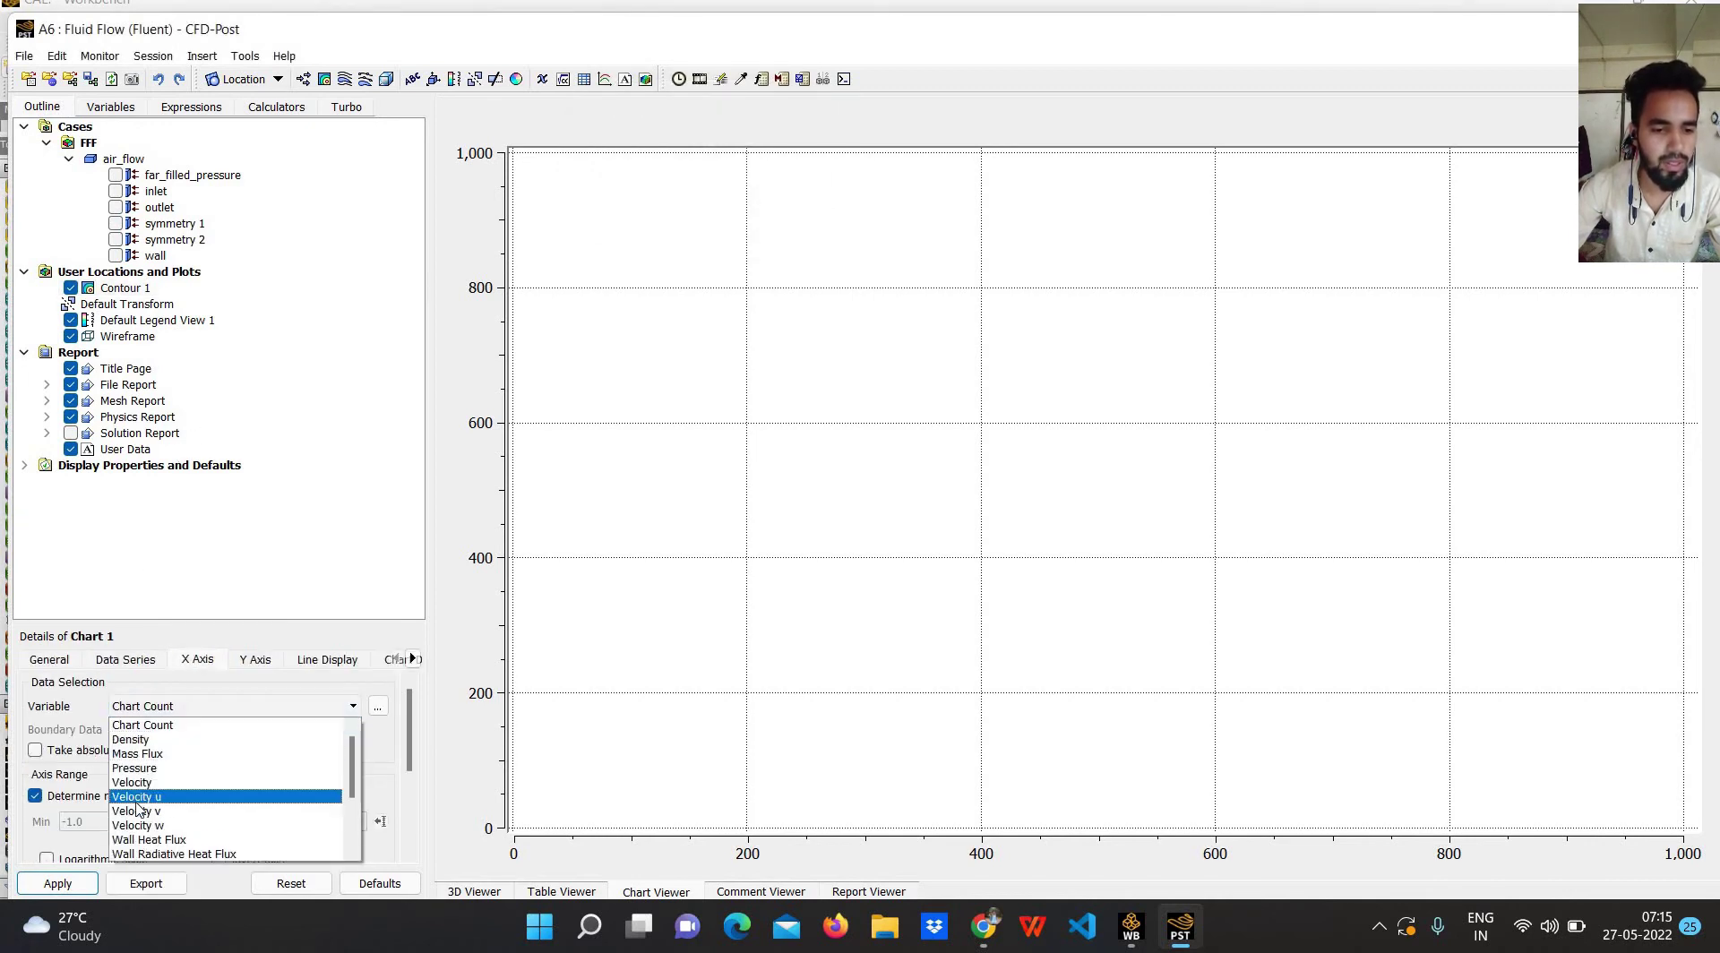
pyautogui.click(255, 659)
pyautogui.click(213, 708)
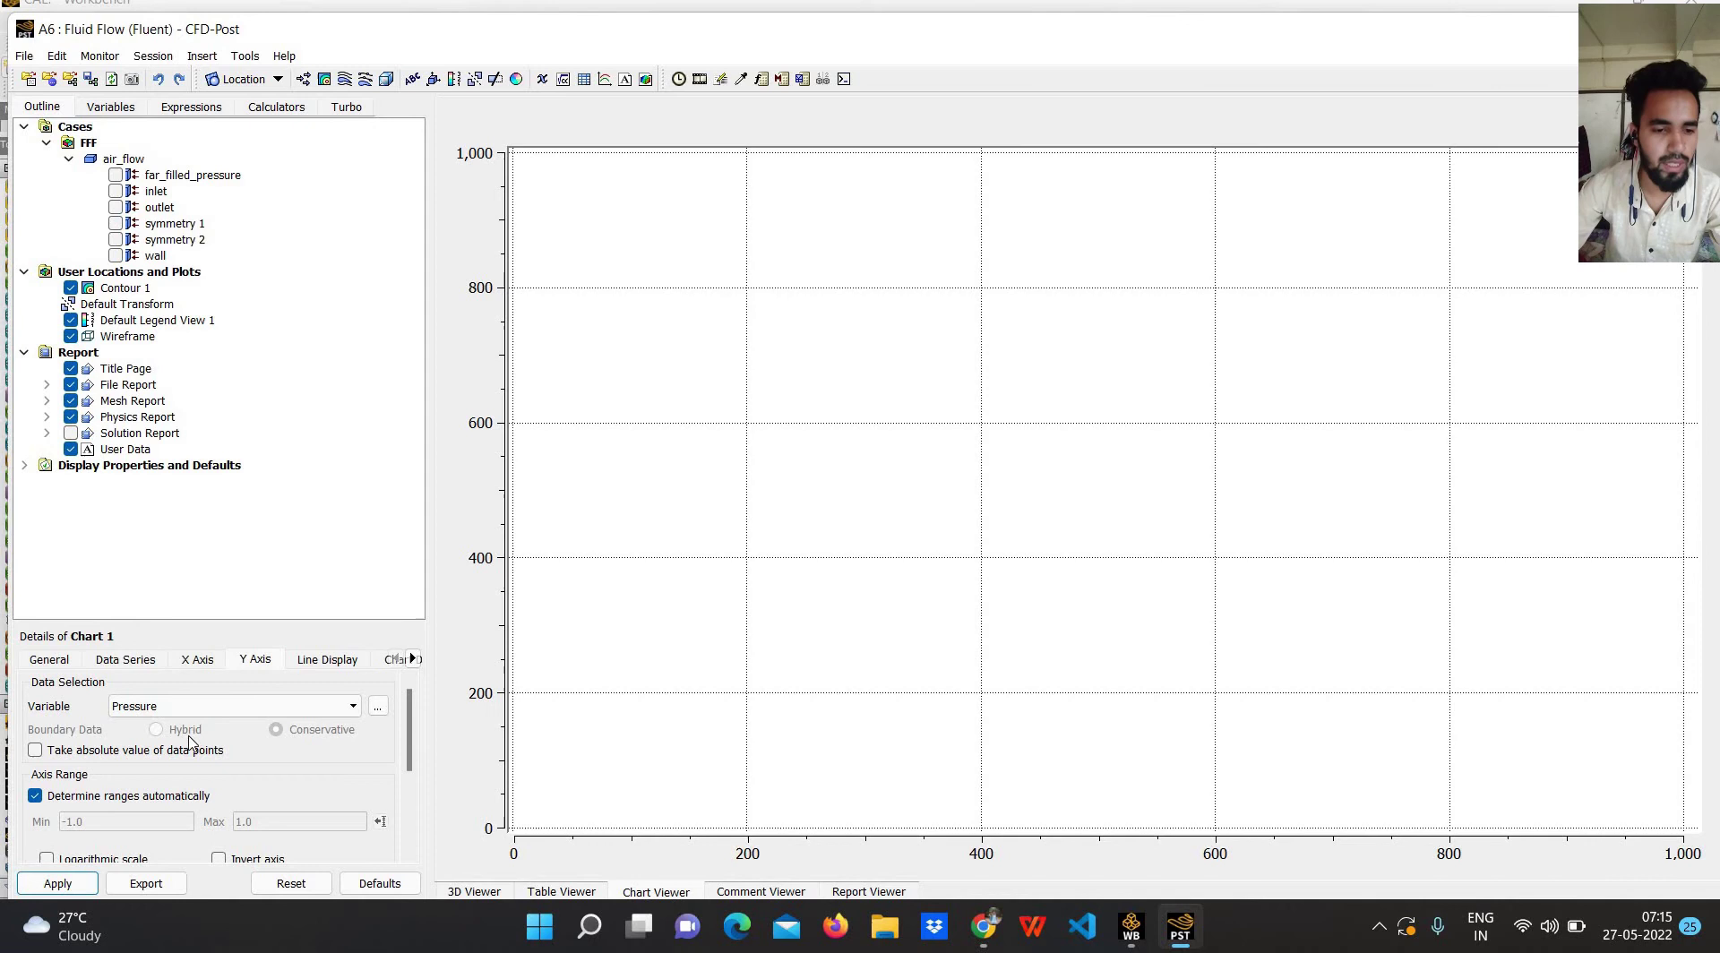
pyautogui.click(162, 841)
pyautogui.scroll(-3, 143, 813)
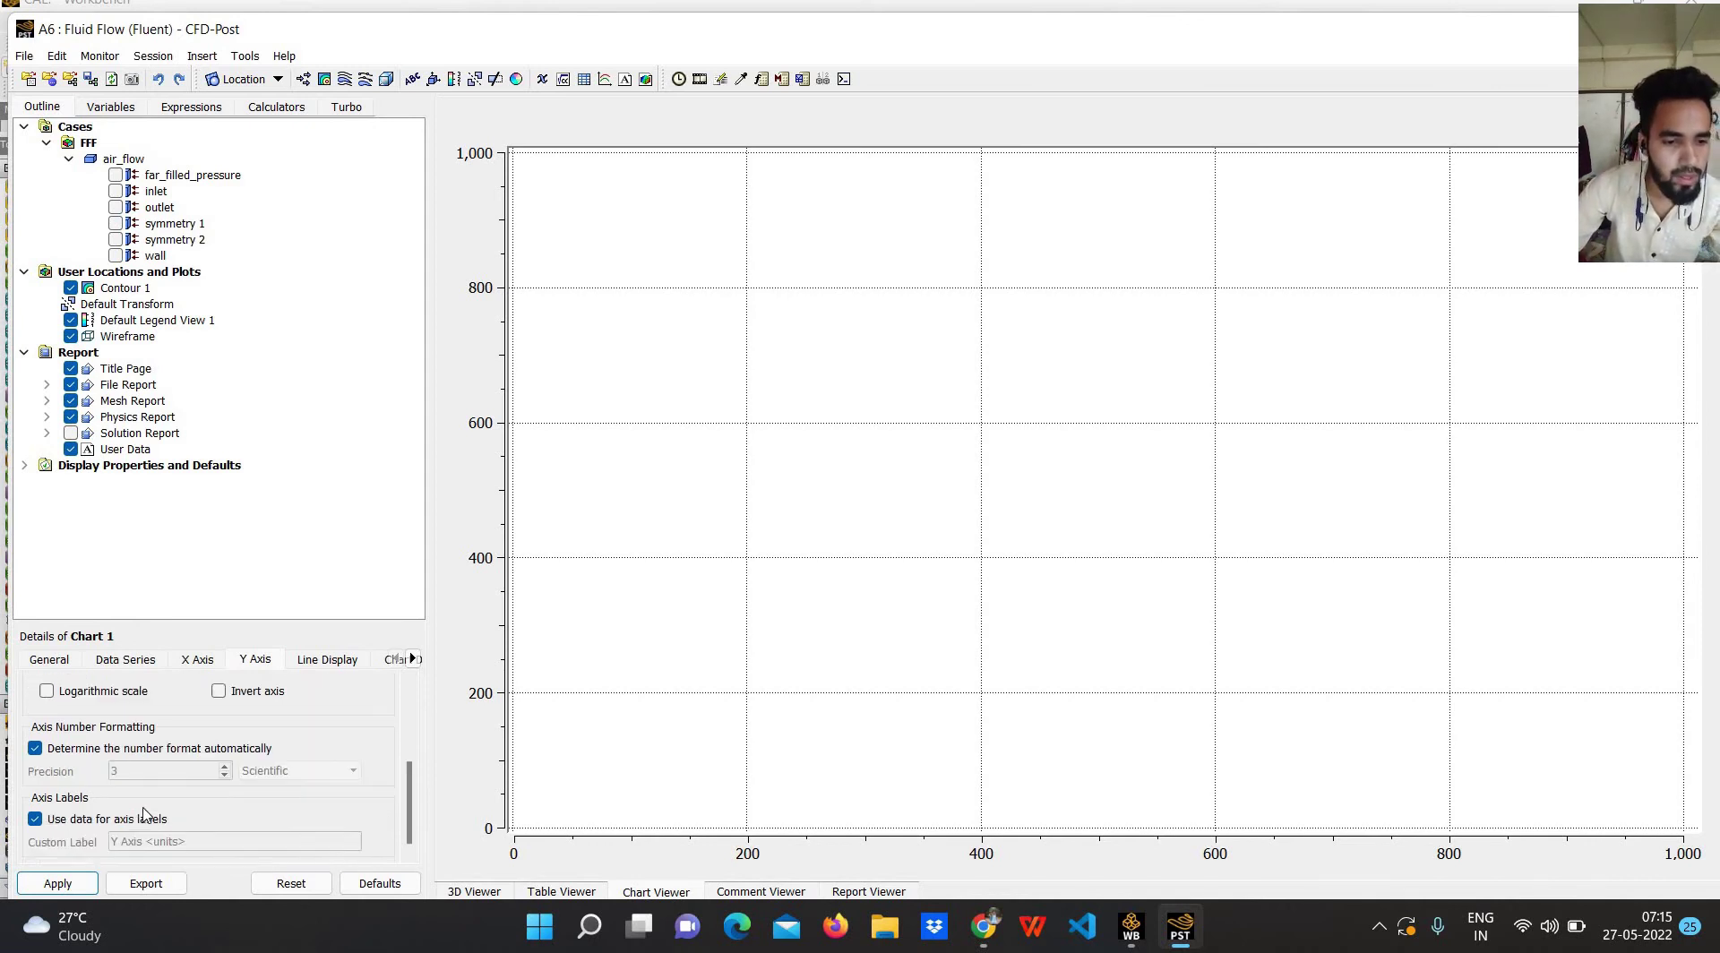
pyautogui.scroll(1, 182, 735)
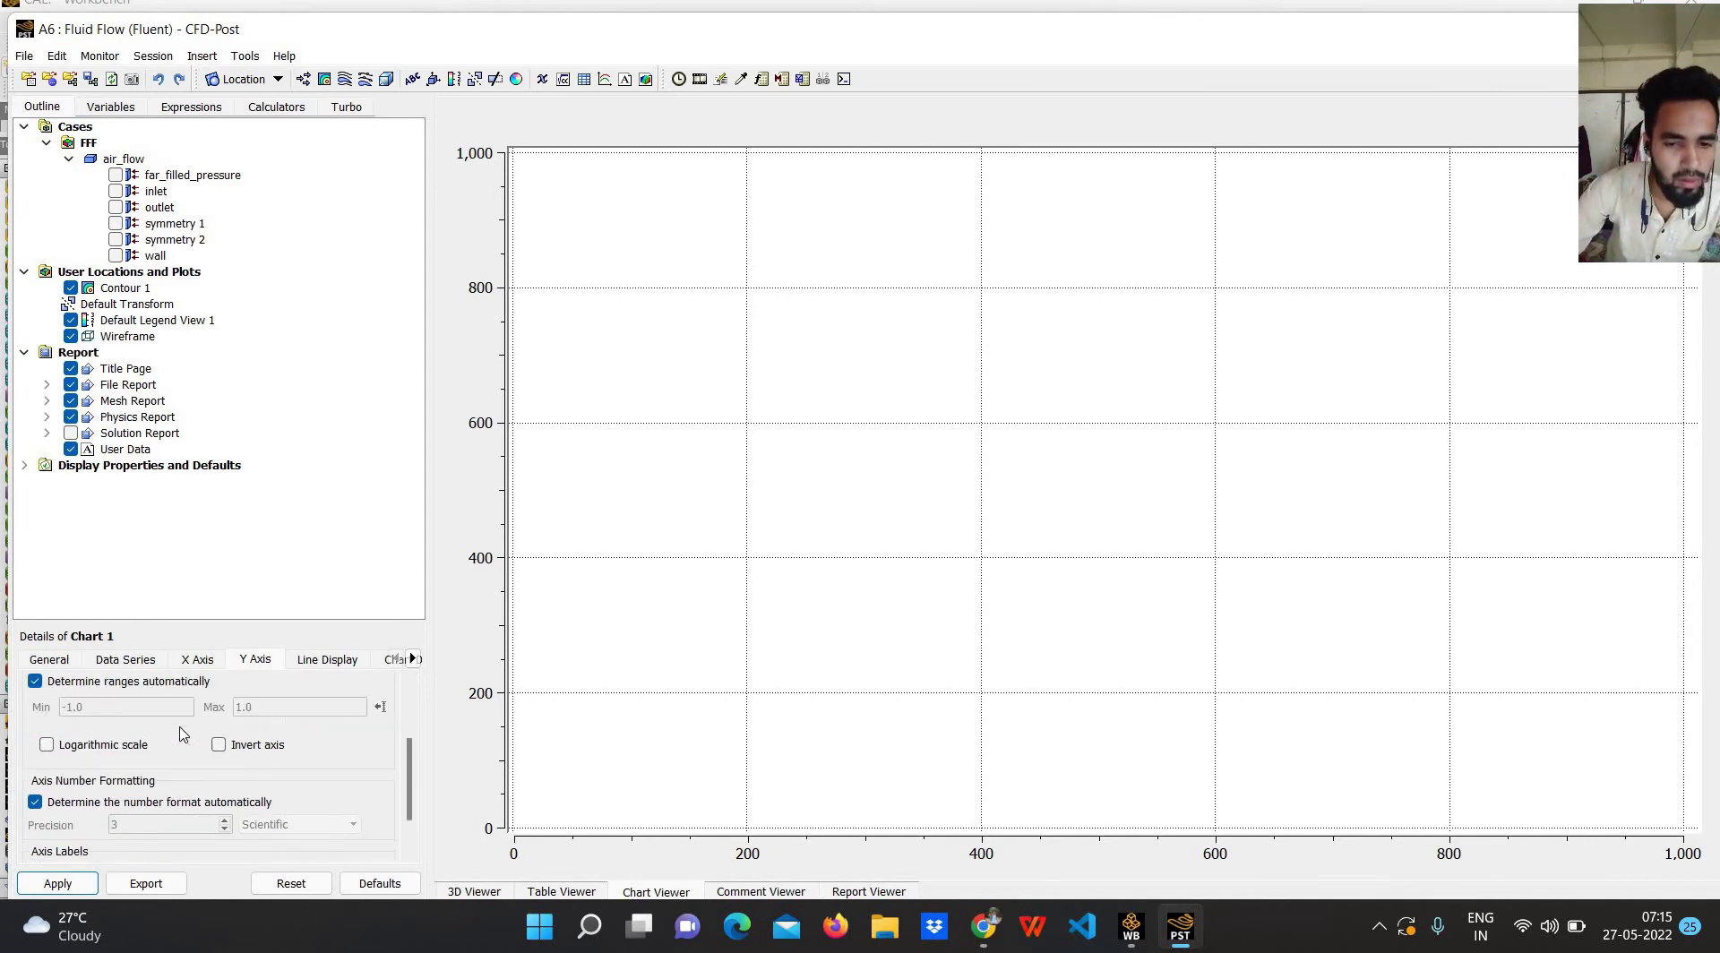
pyautogui.scroll(-1, 125, 681)
pyautogui.scroll(2, 175, 670)
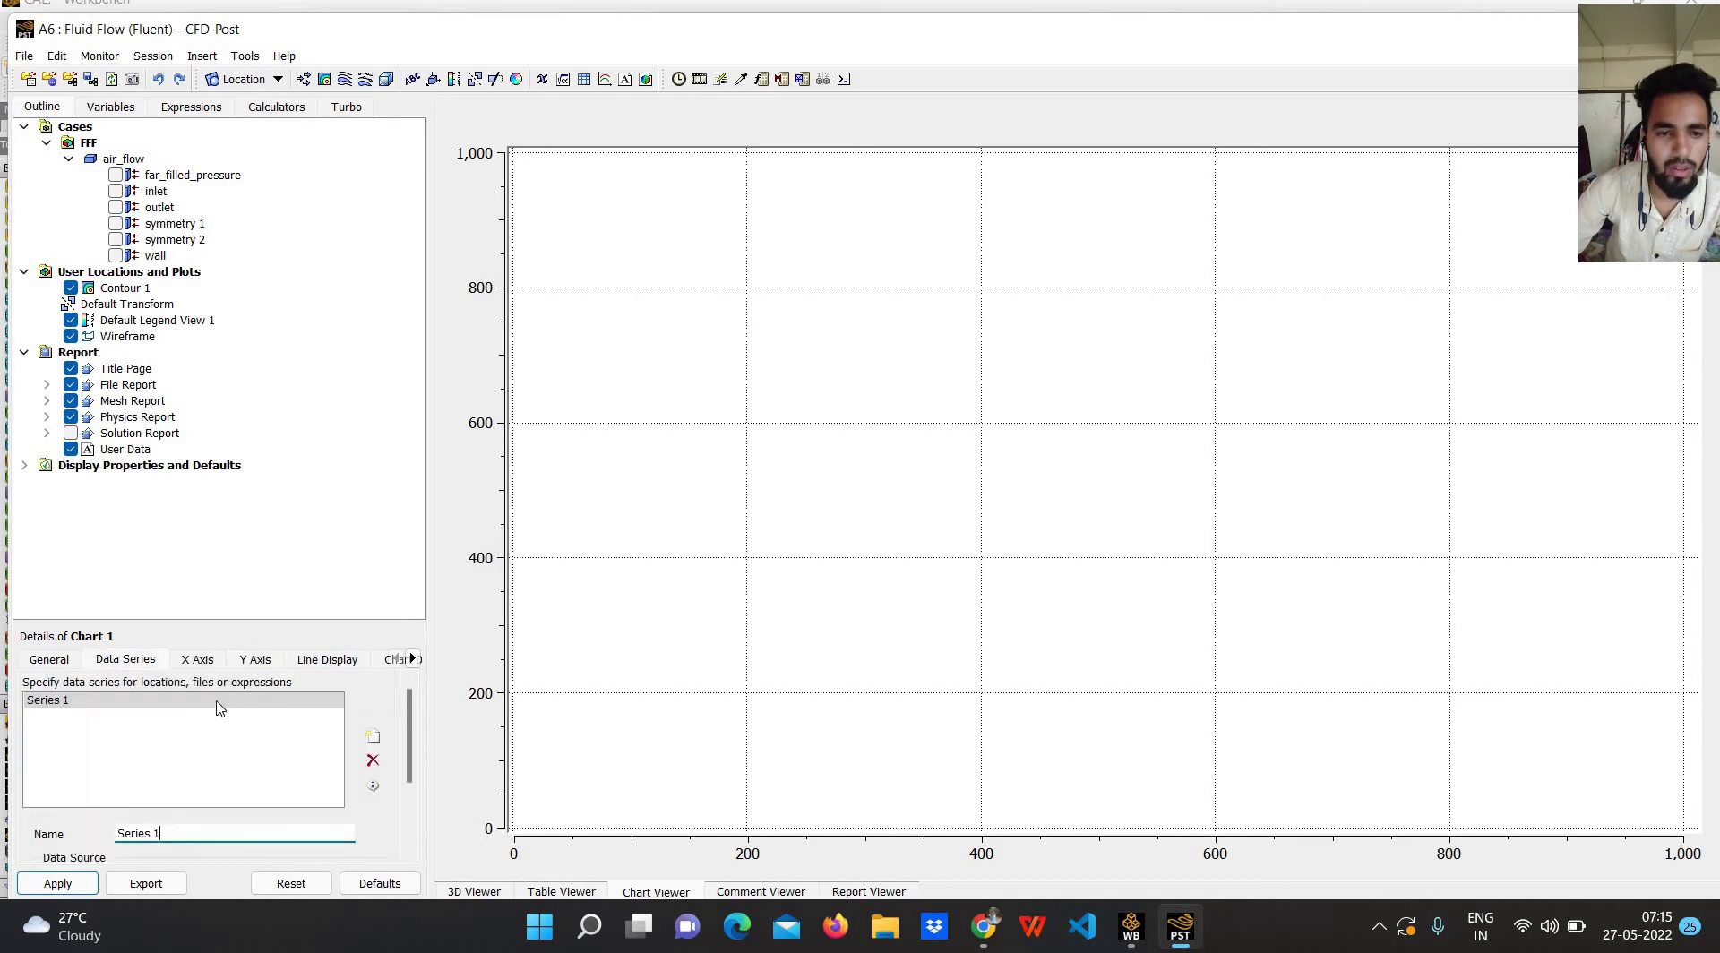
# Try to choose a location as the data source for Series 1 of the chart.
pyautogui.scroll(-2, 176, 785)
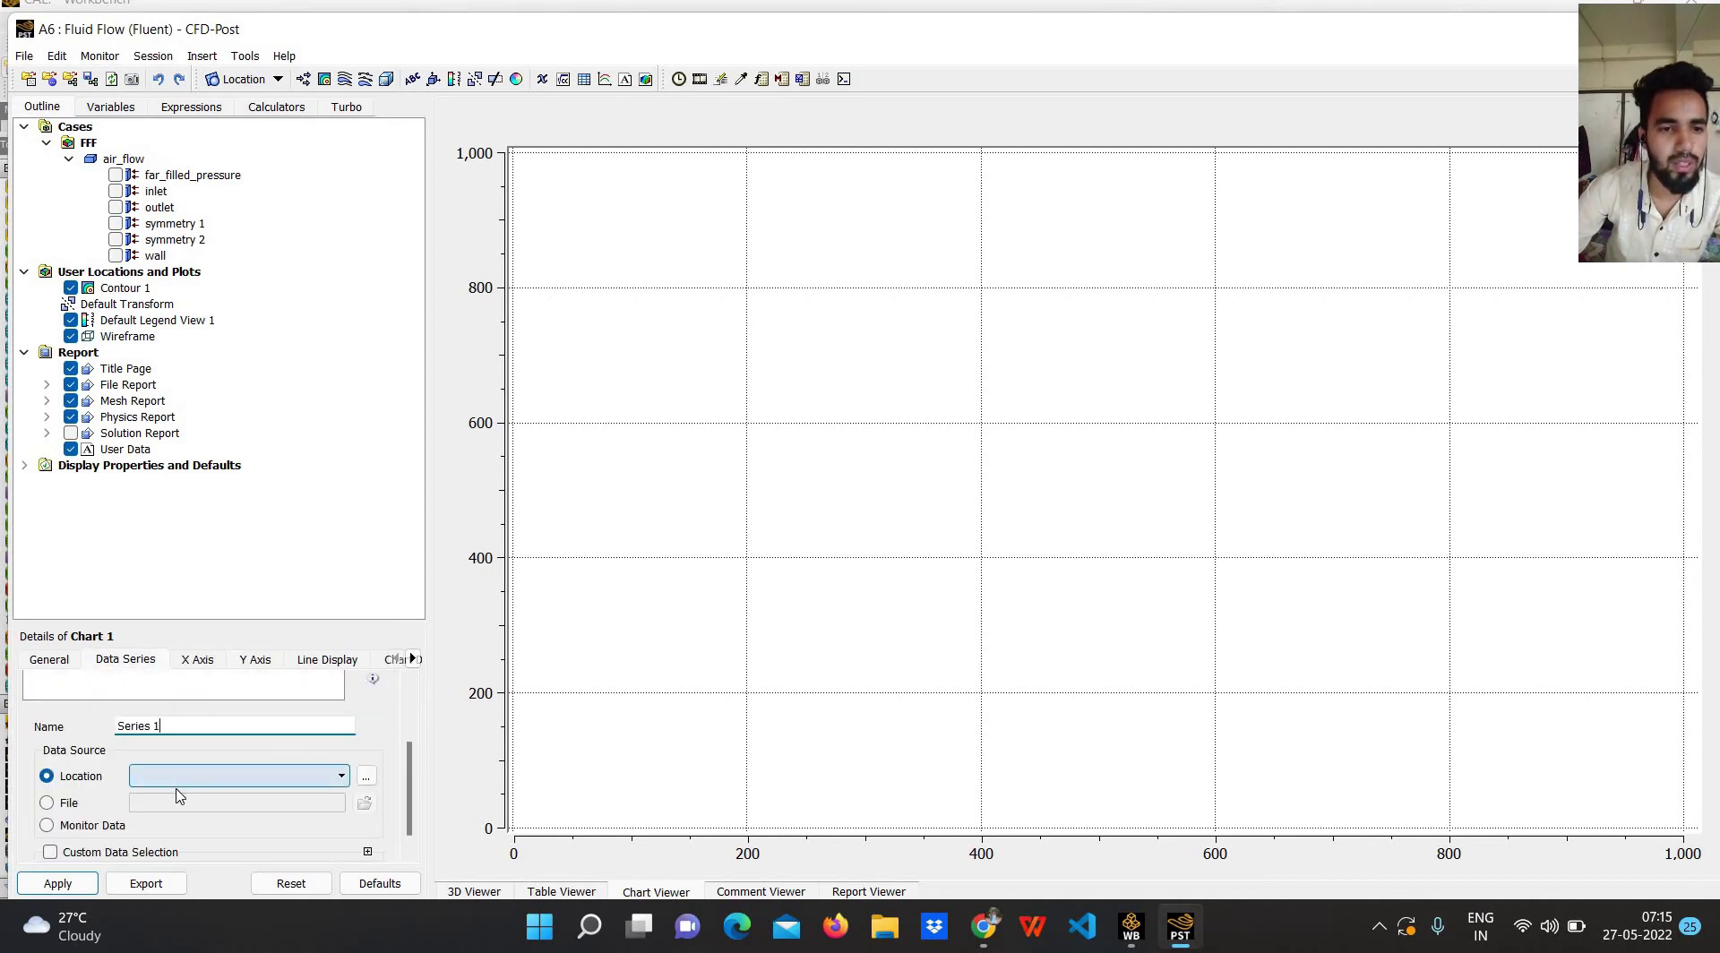
pyautogui.click(177, 783)
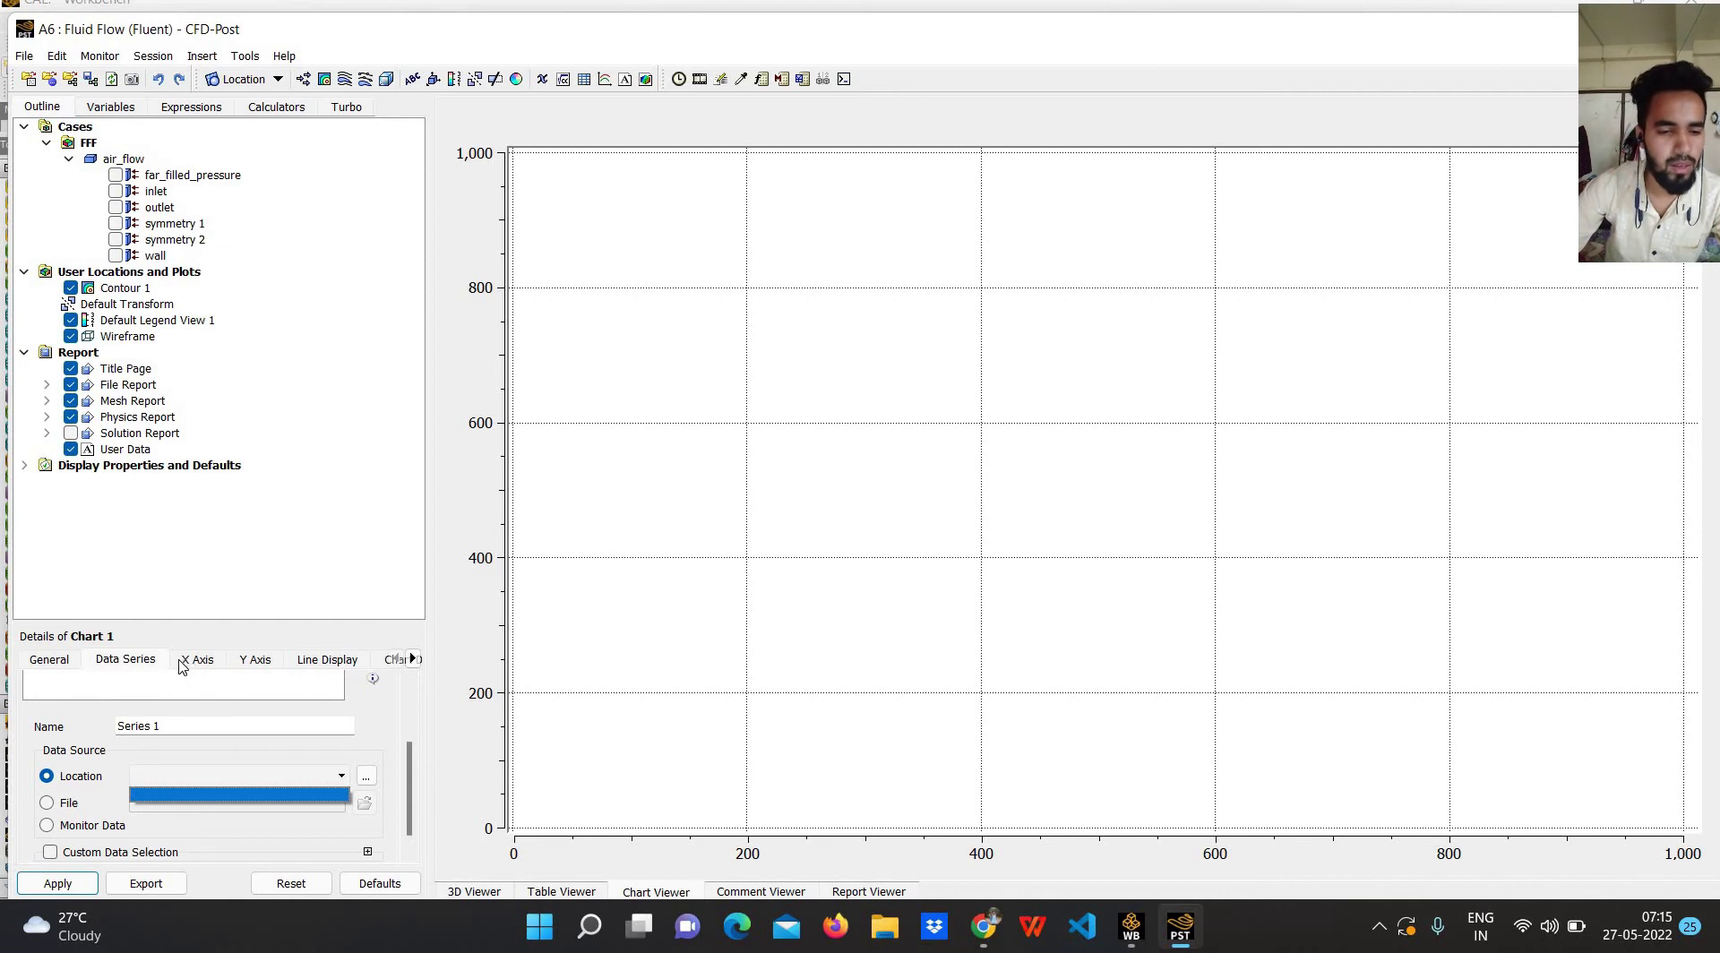
pyautogui.scroll(-1, 163, 664)
pyautogui.scroll(1, 161, 664)
pyautogui.scroll(-1, 170, 669)
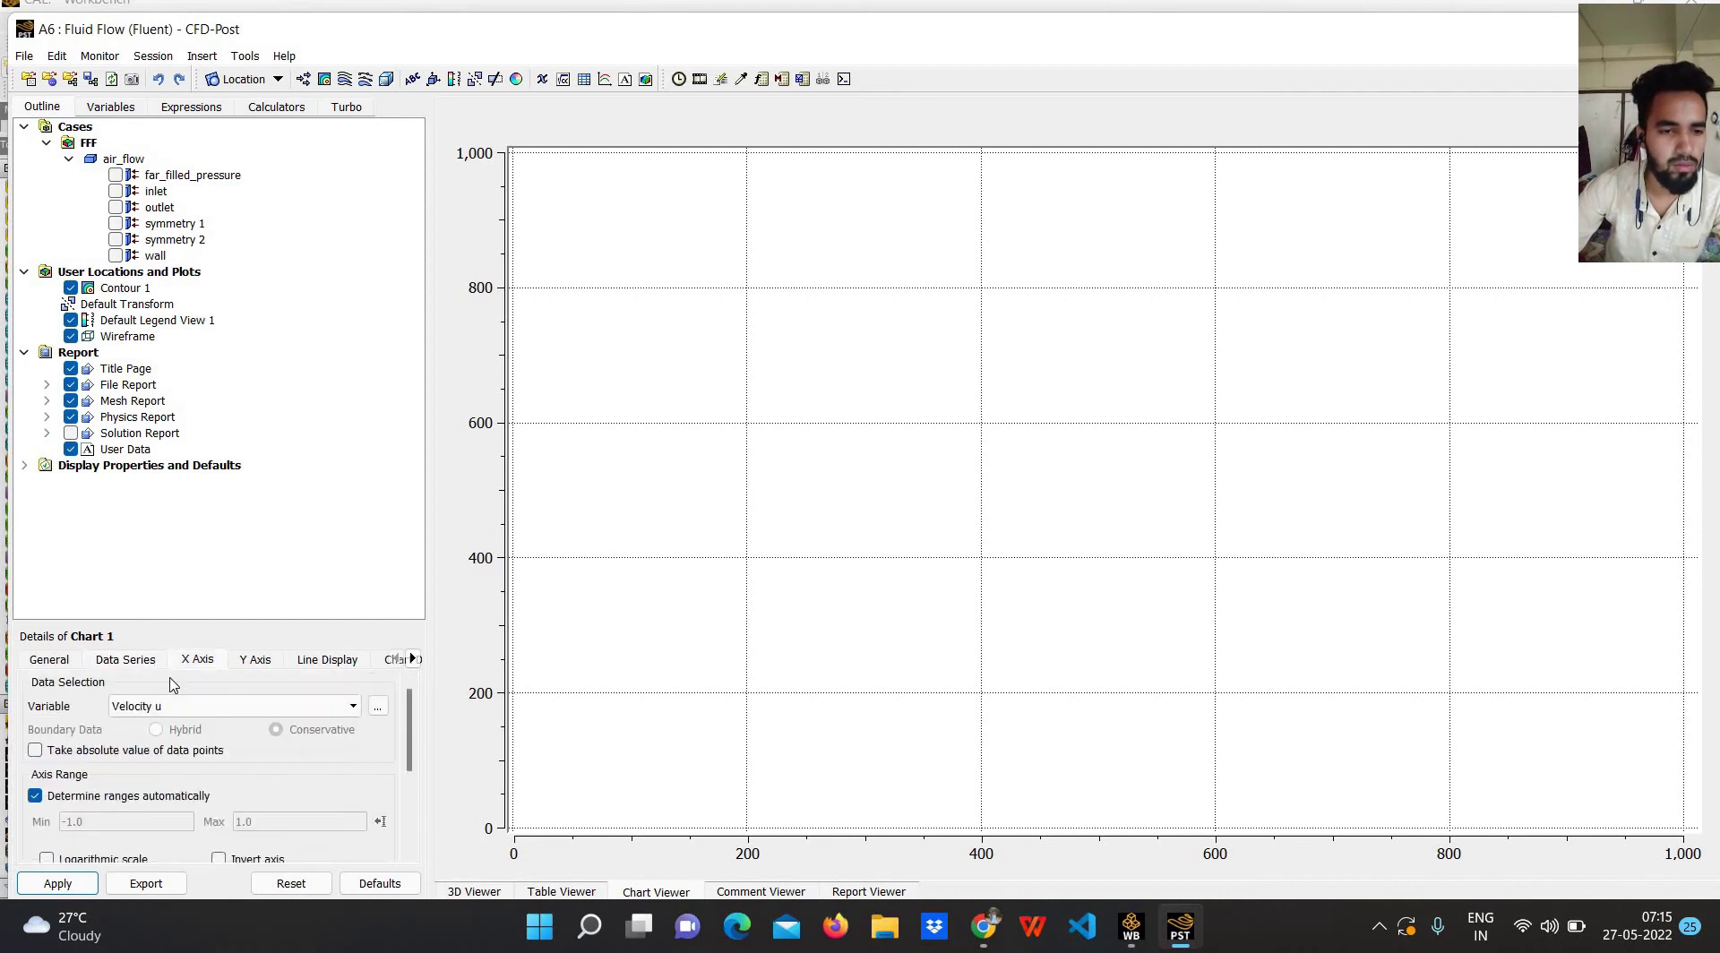
pyautogui.scroll(1, 180, 772)
pyautogui.click(184, 778)
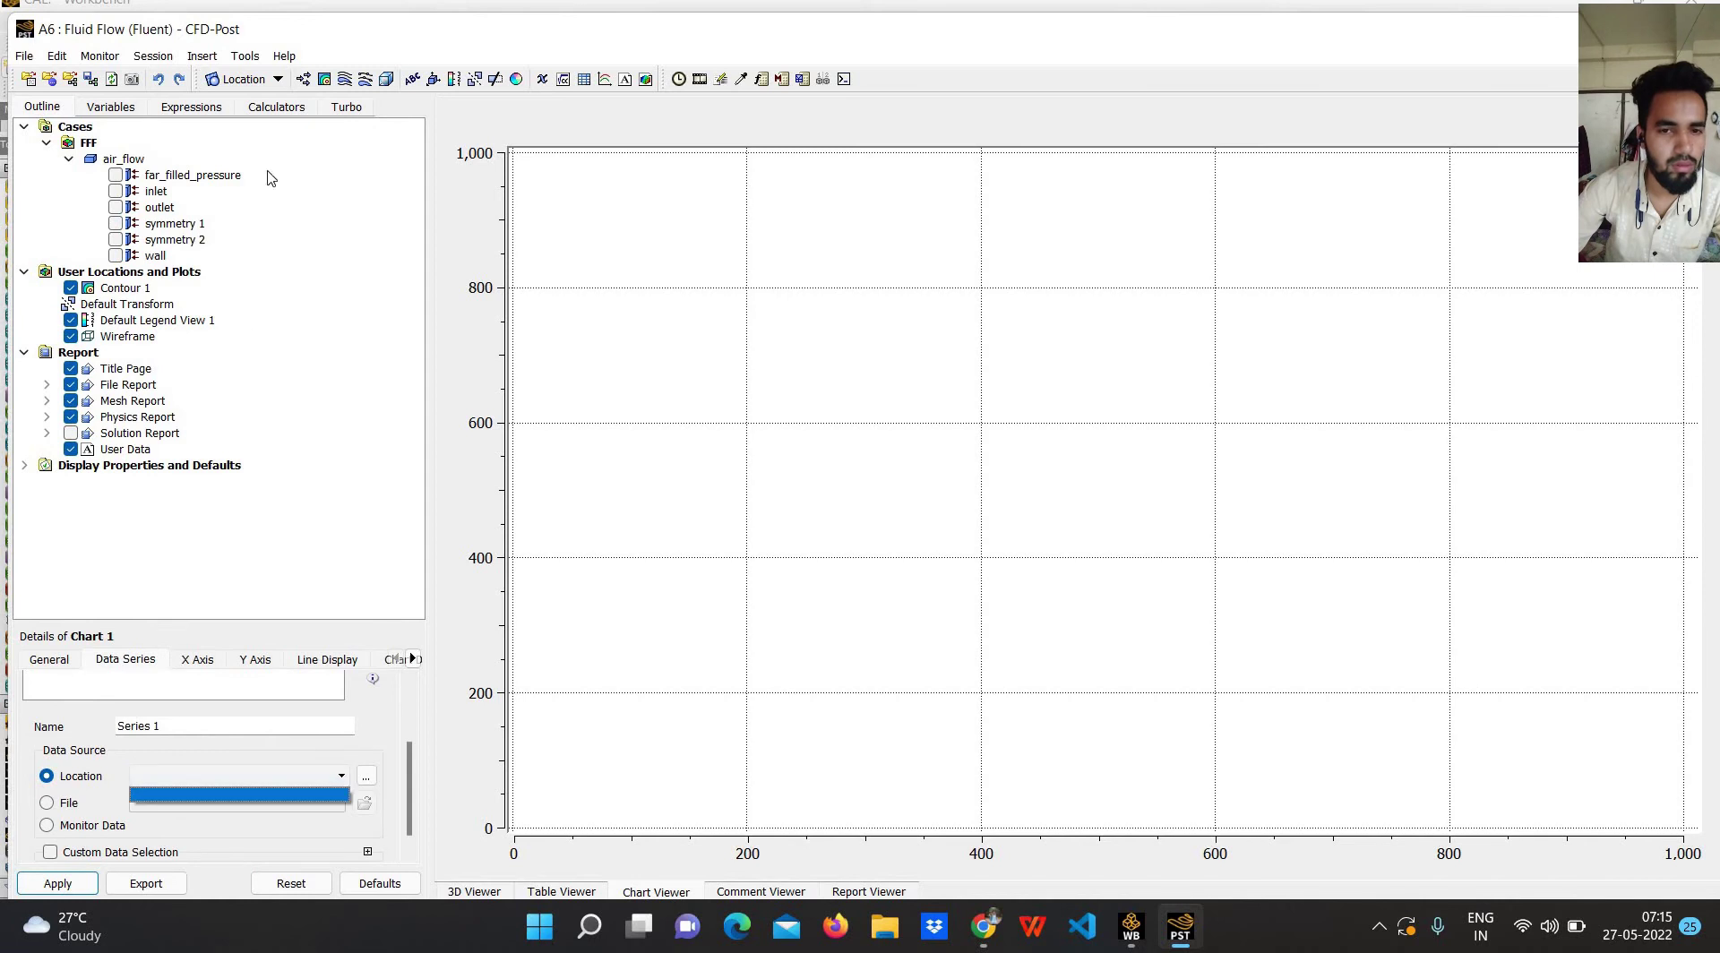
# Try to insert a line location named Line 1 across all domains using the Two Points method.
pyautogui.click(209, 80)
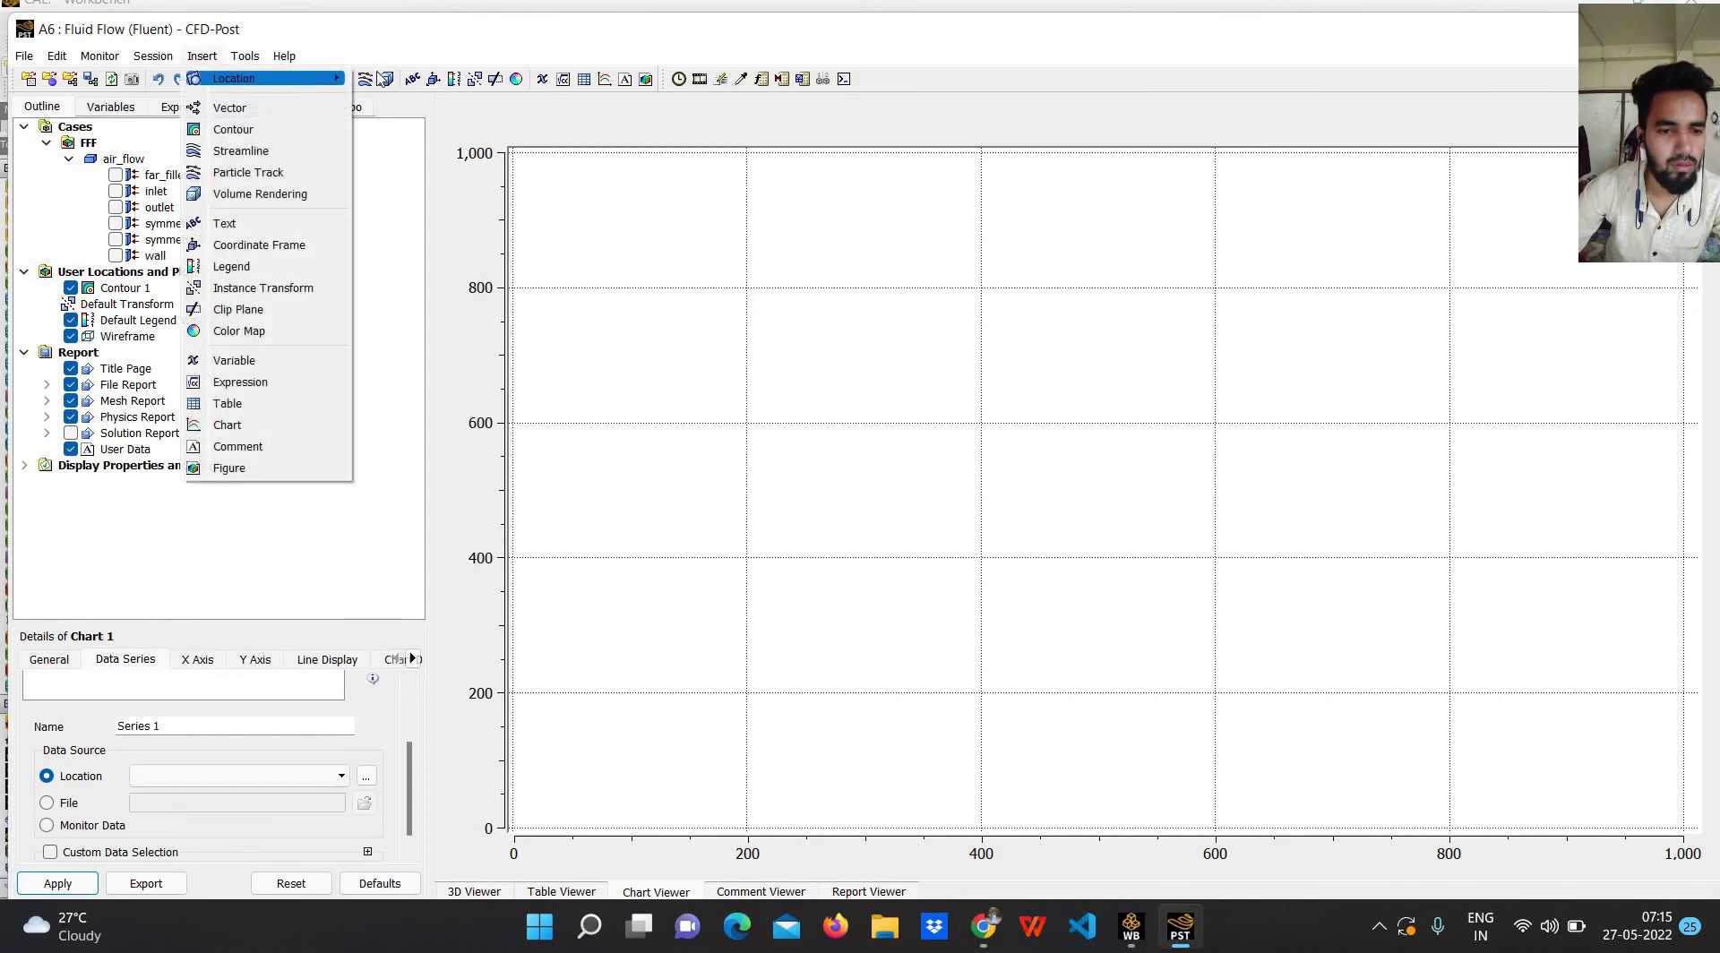
pyautogui.moveTo(269, 83)
pyautogui.click(430, 124)
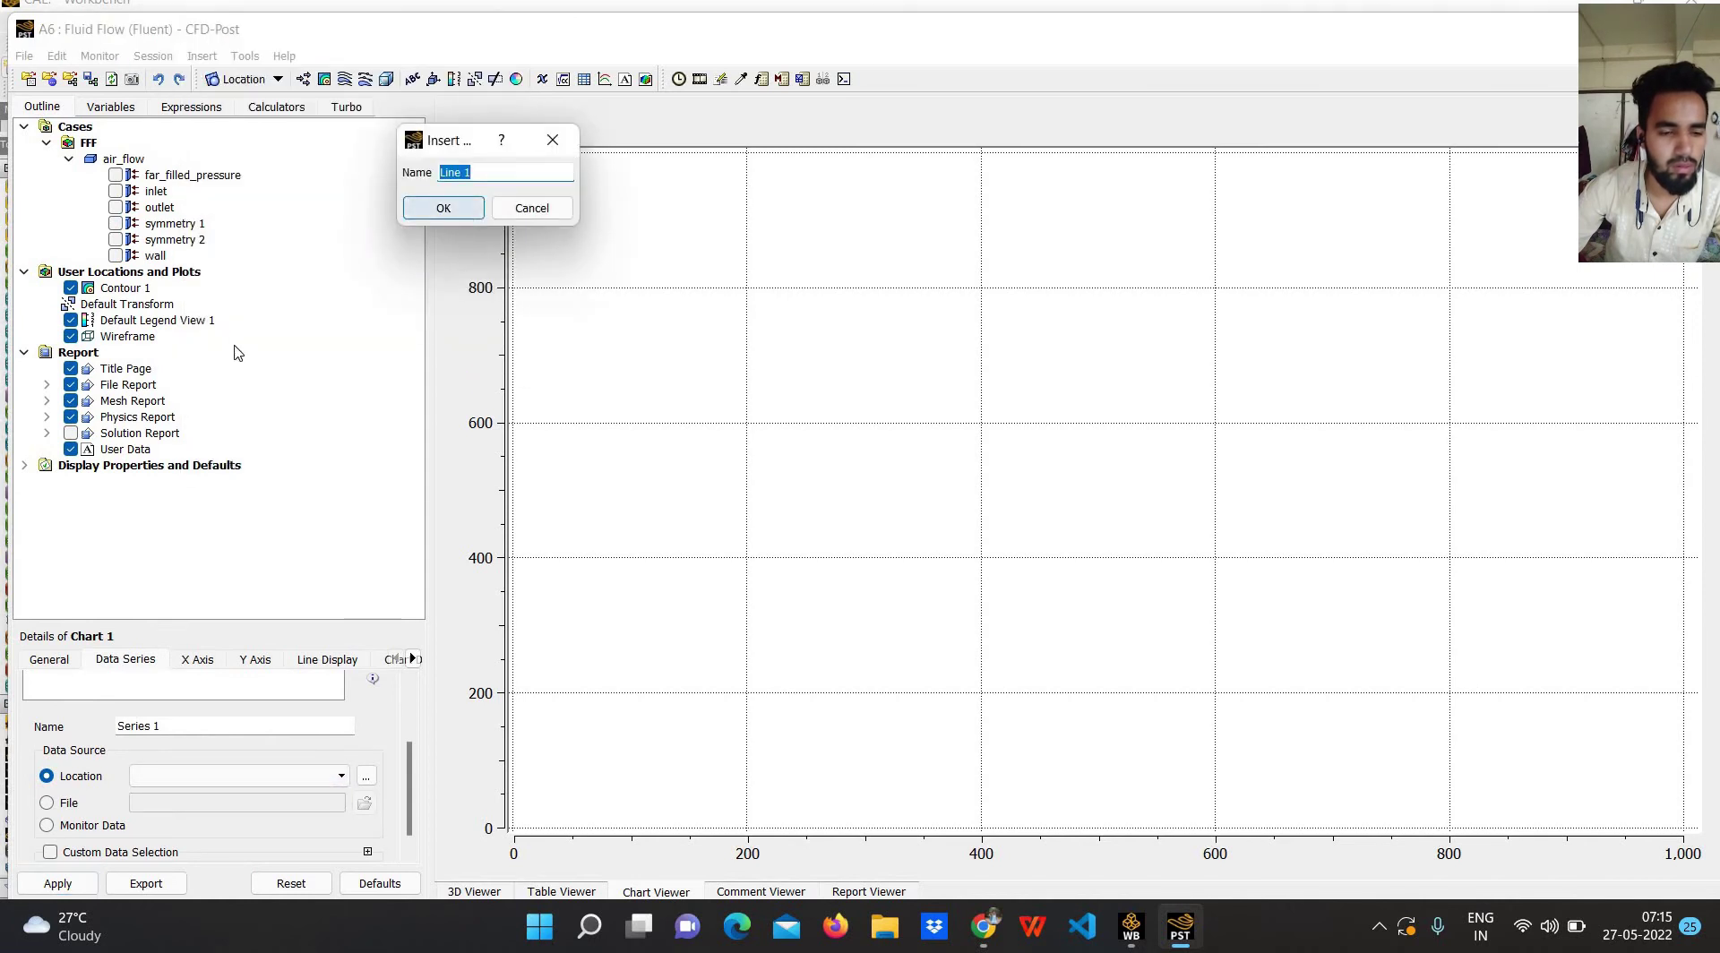
pyautogui.press('Return')
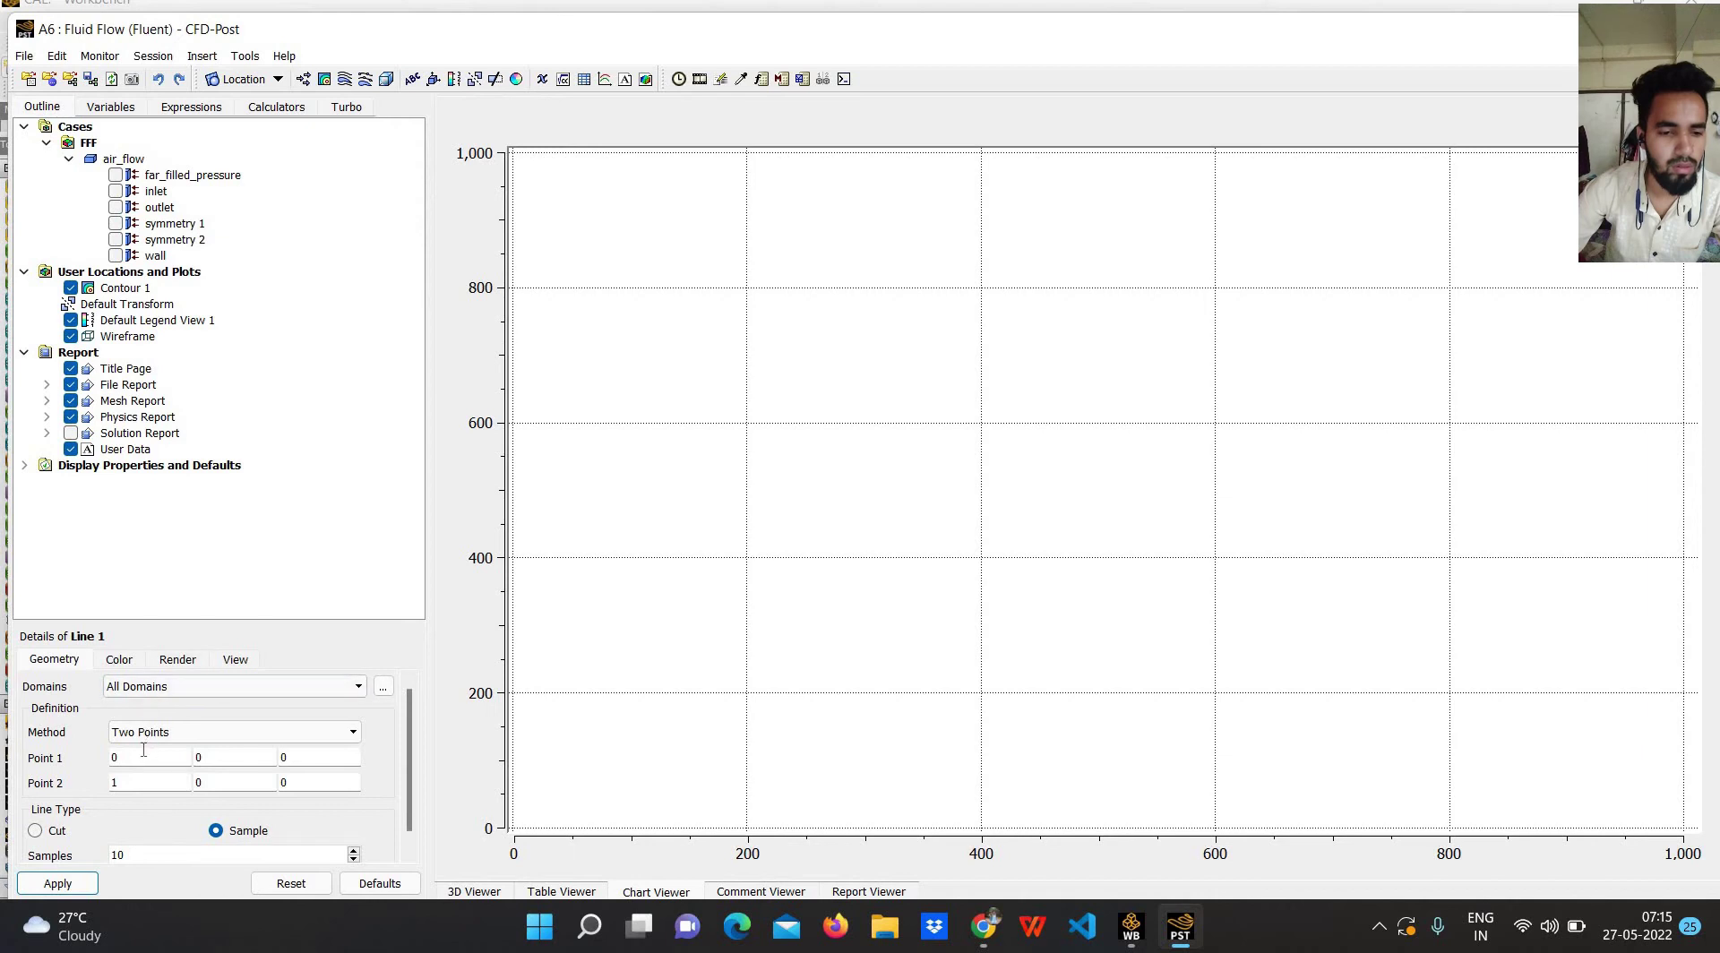
pyautogui.scroll(-1, 135, 817)
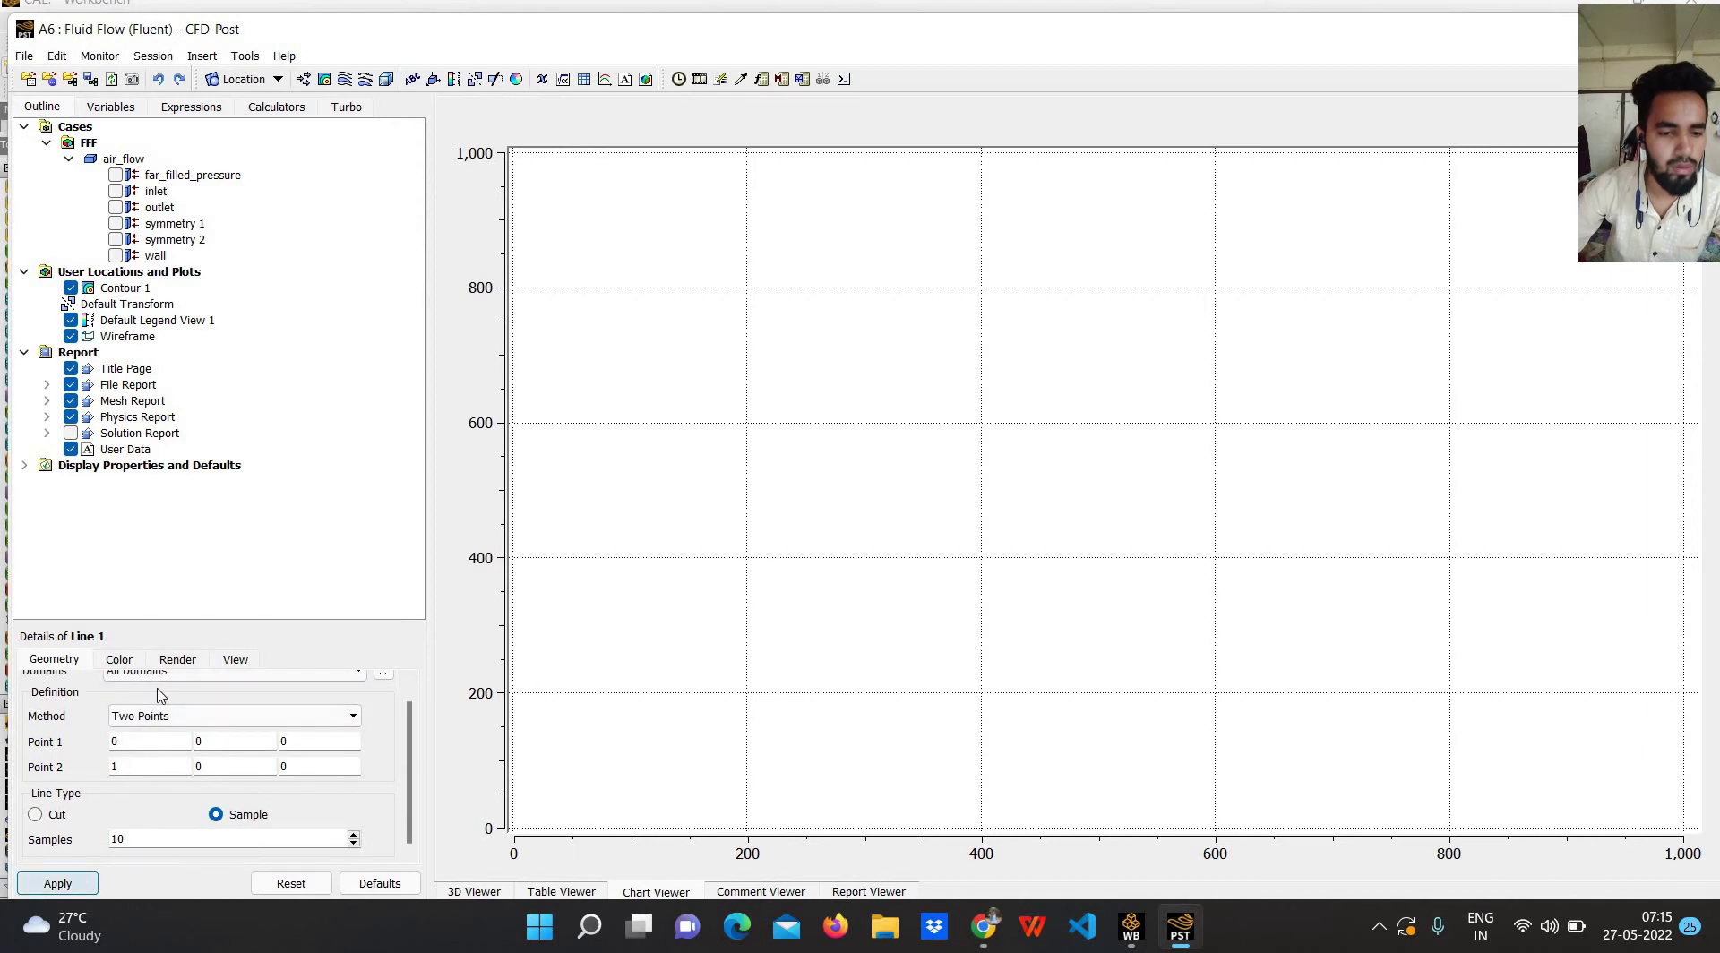
pyautogui.scroll(1, 163, 697)
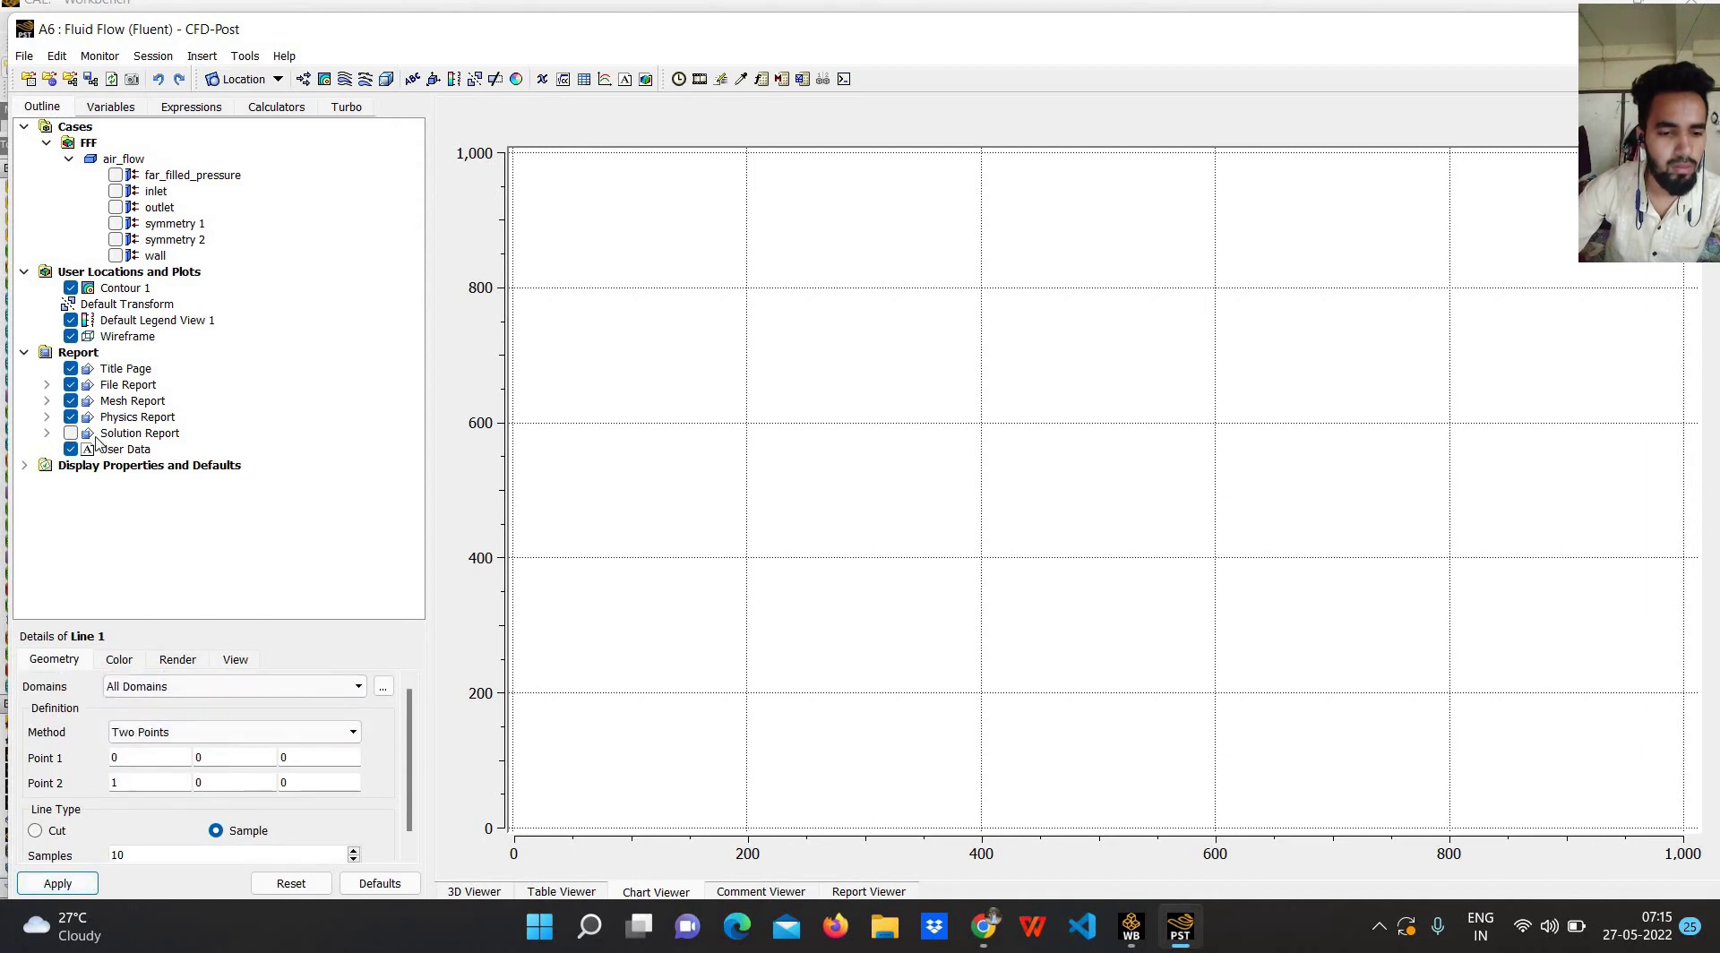
# Check the settings of Contour 1, then restart Chart 1 and try to give Series 1 a location.
pyautogui.doubleClick(113, 286)
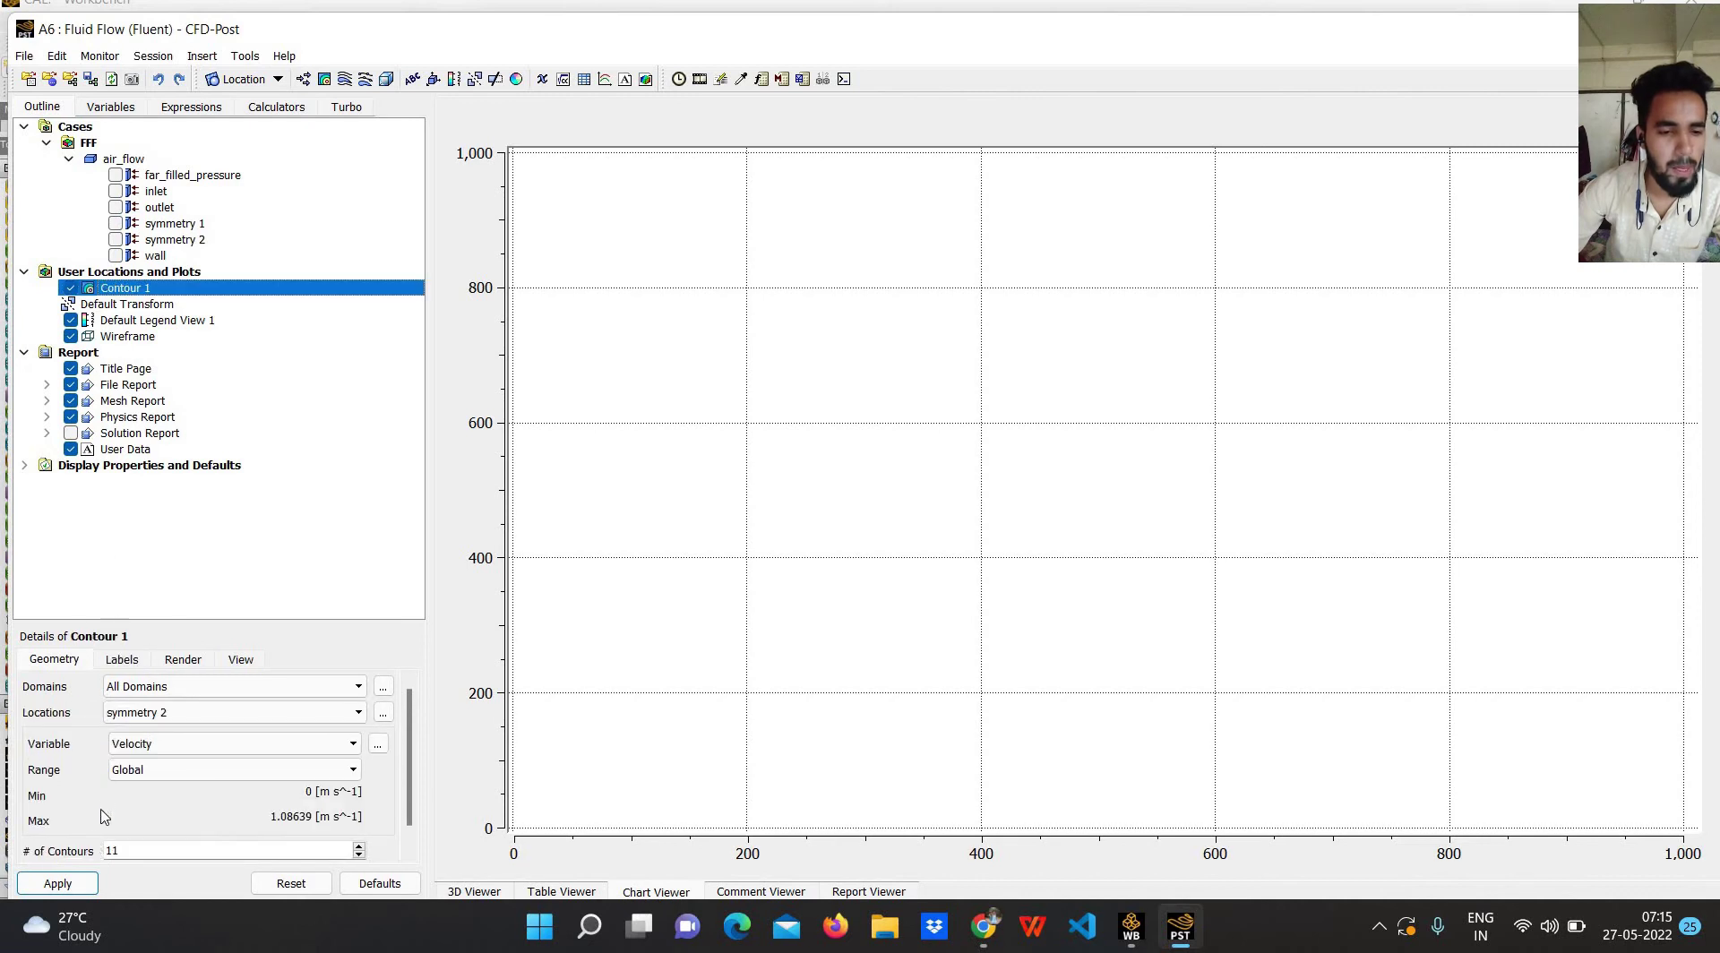
pyautogui.click(605, 79)
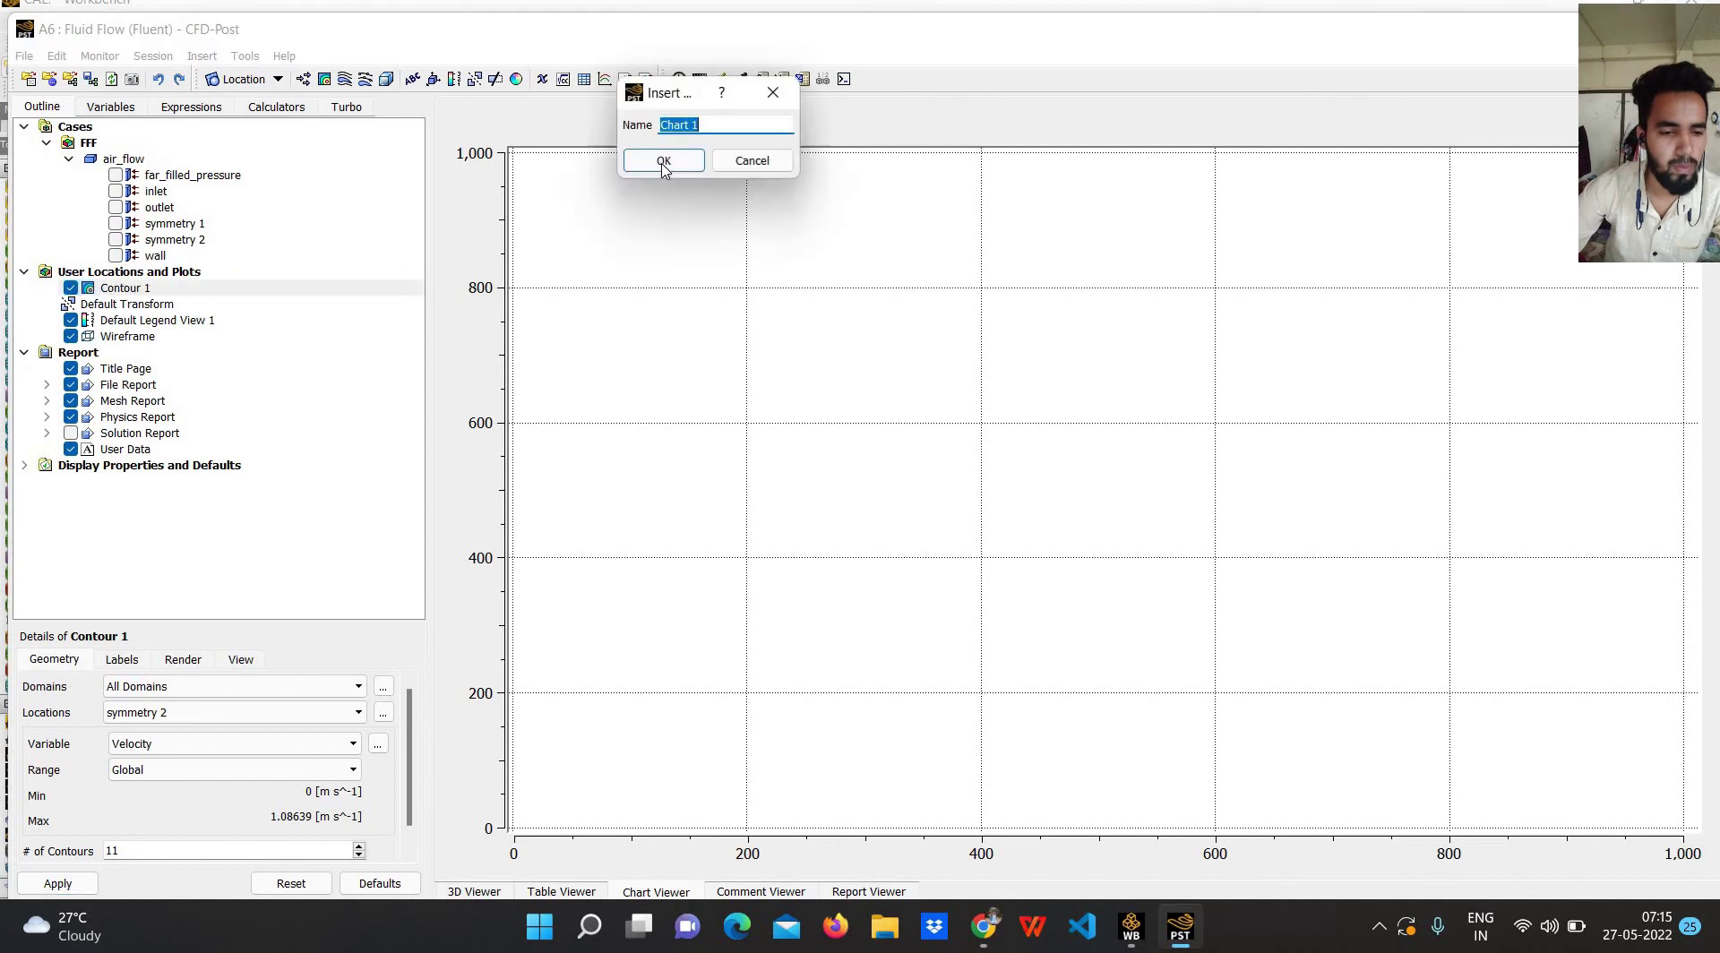
pyautogui.press('Return')
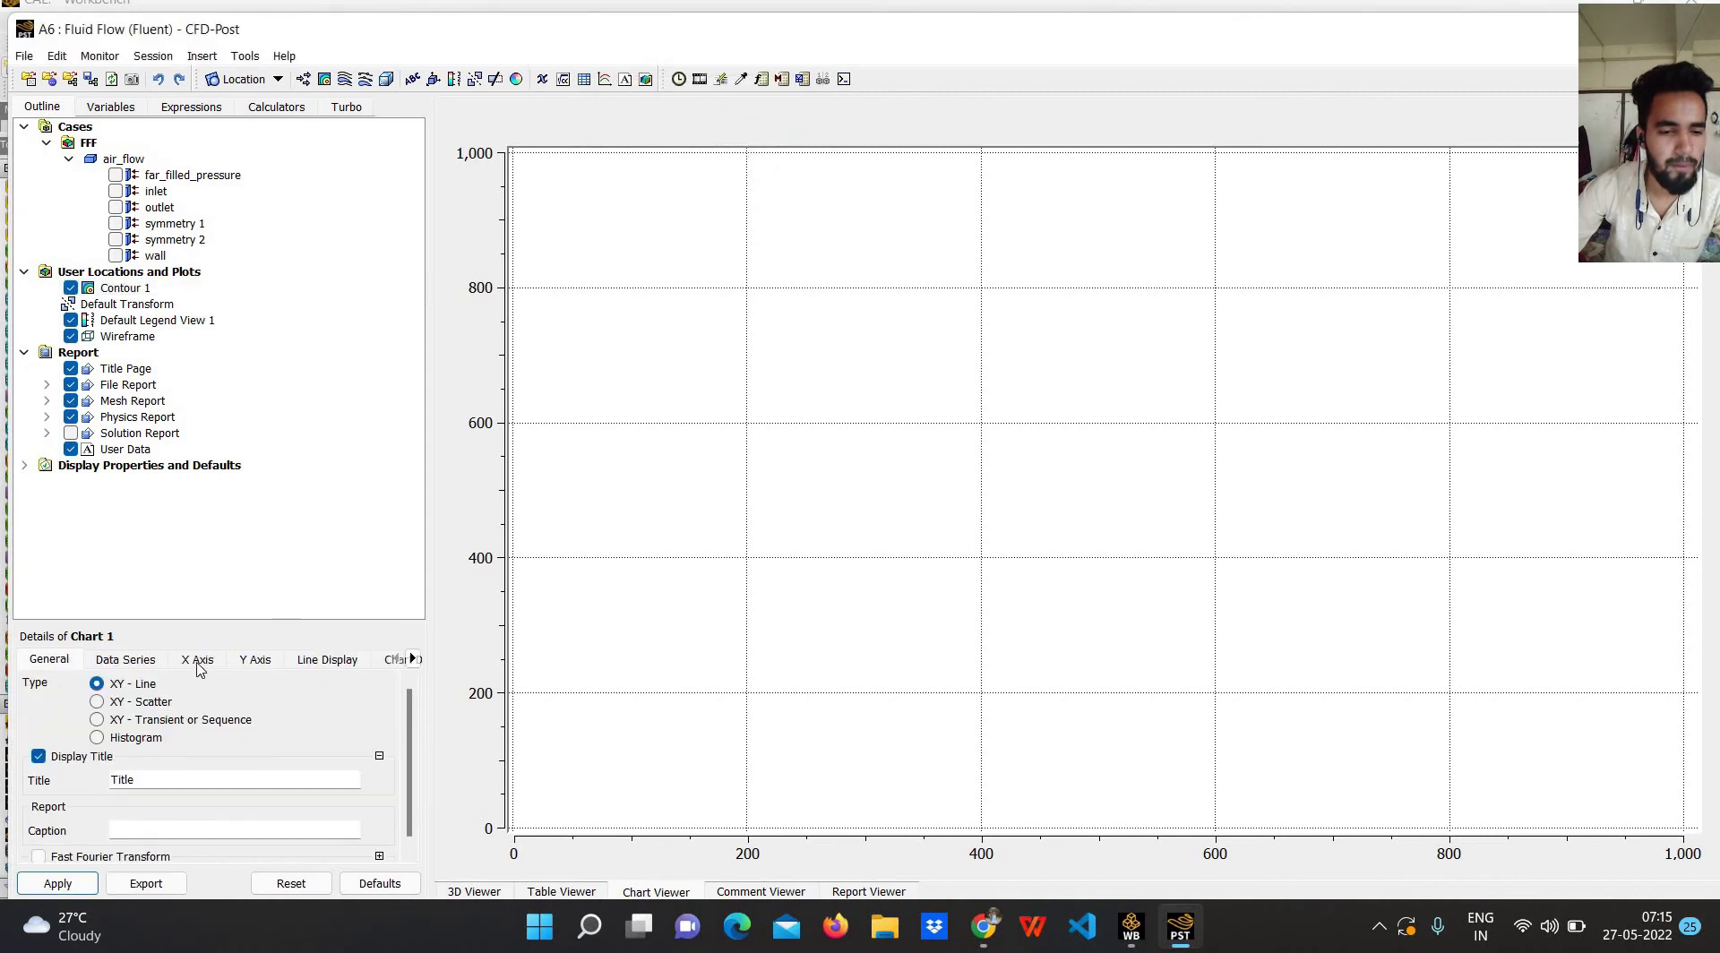
pyautogui.click(197, 659)
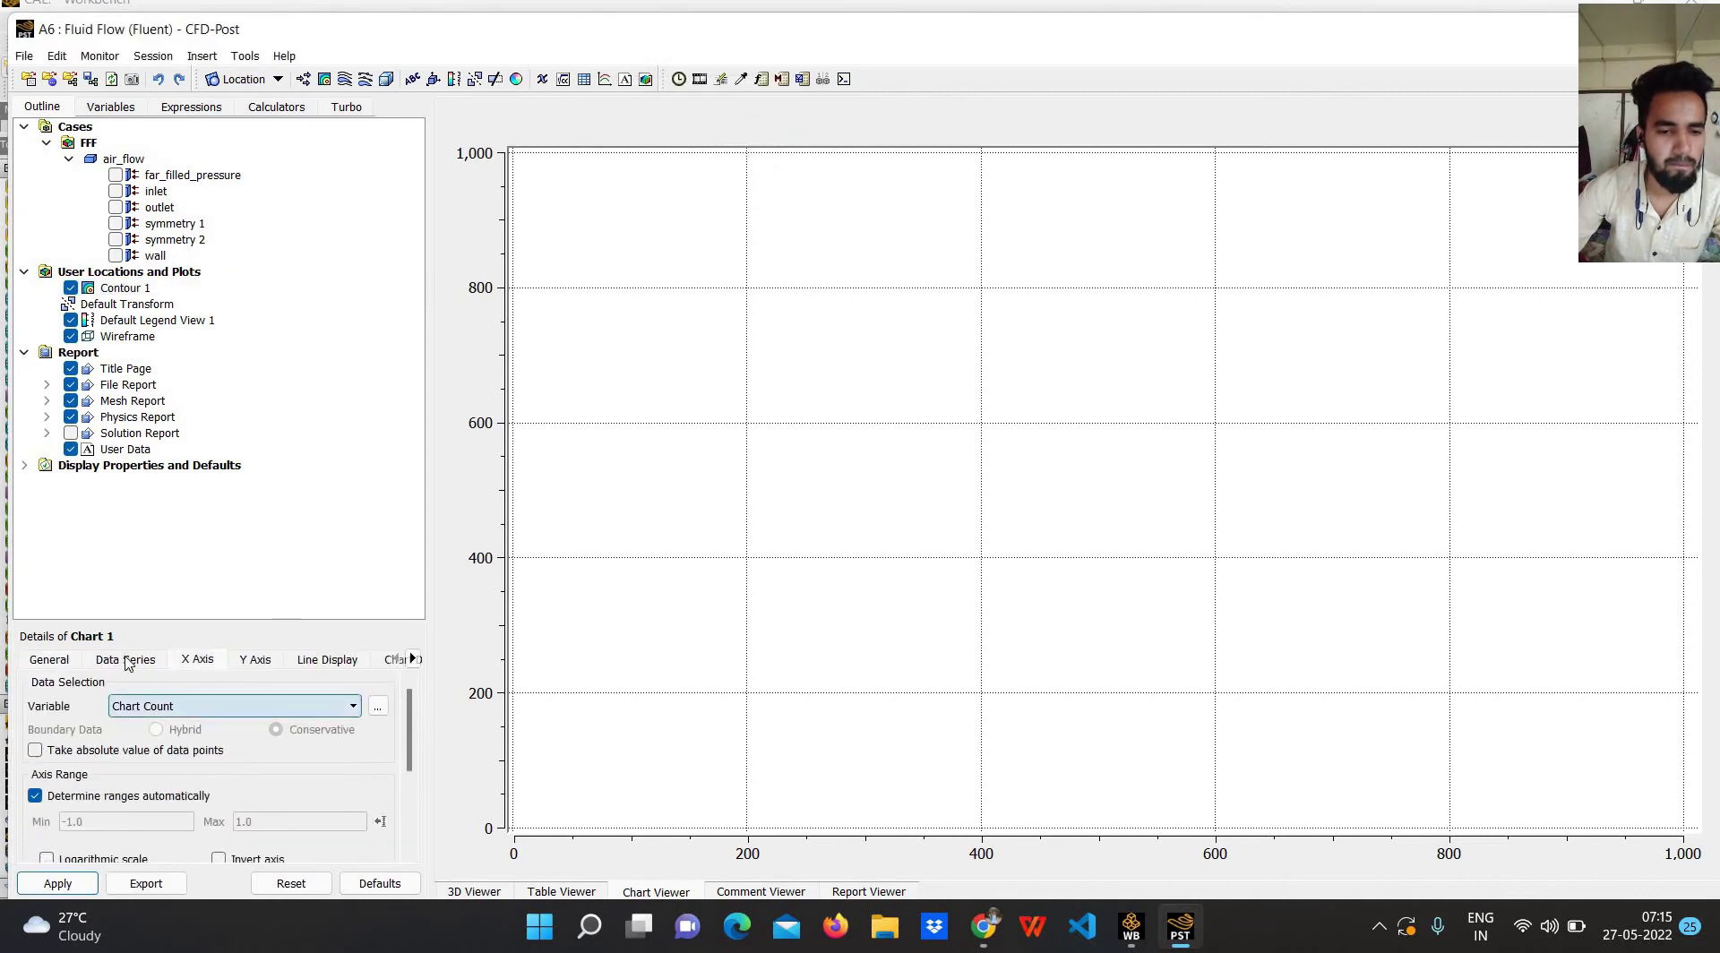
pyautogui.click(127, 661)
pyautogui.scroll(-2, 148, 782)
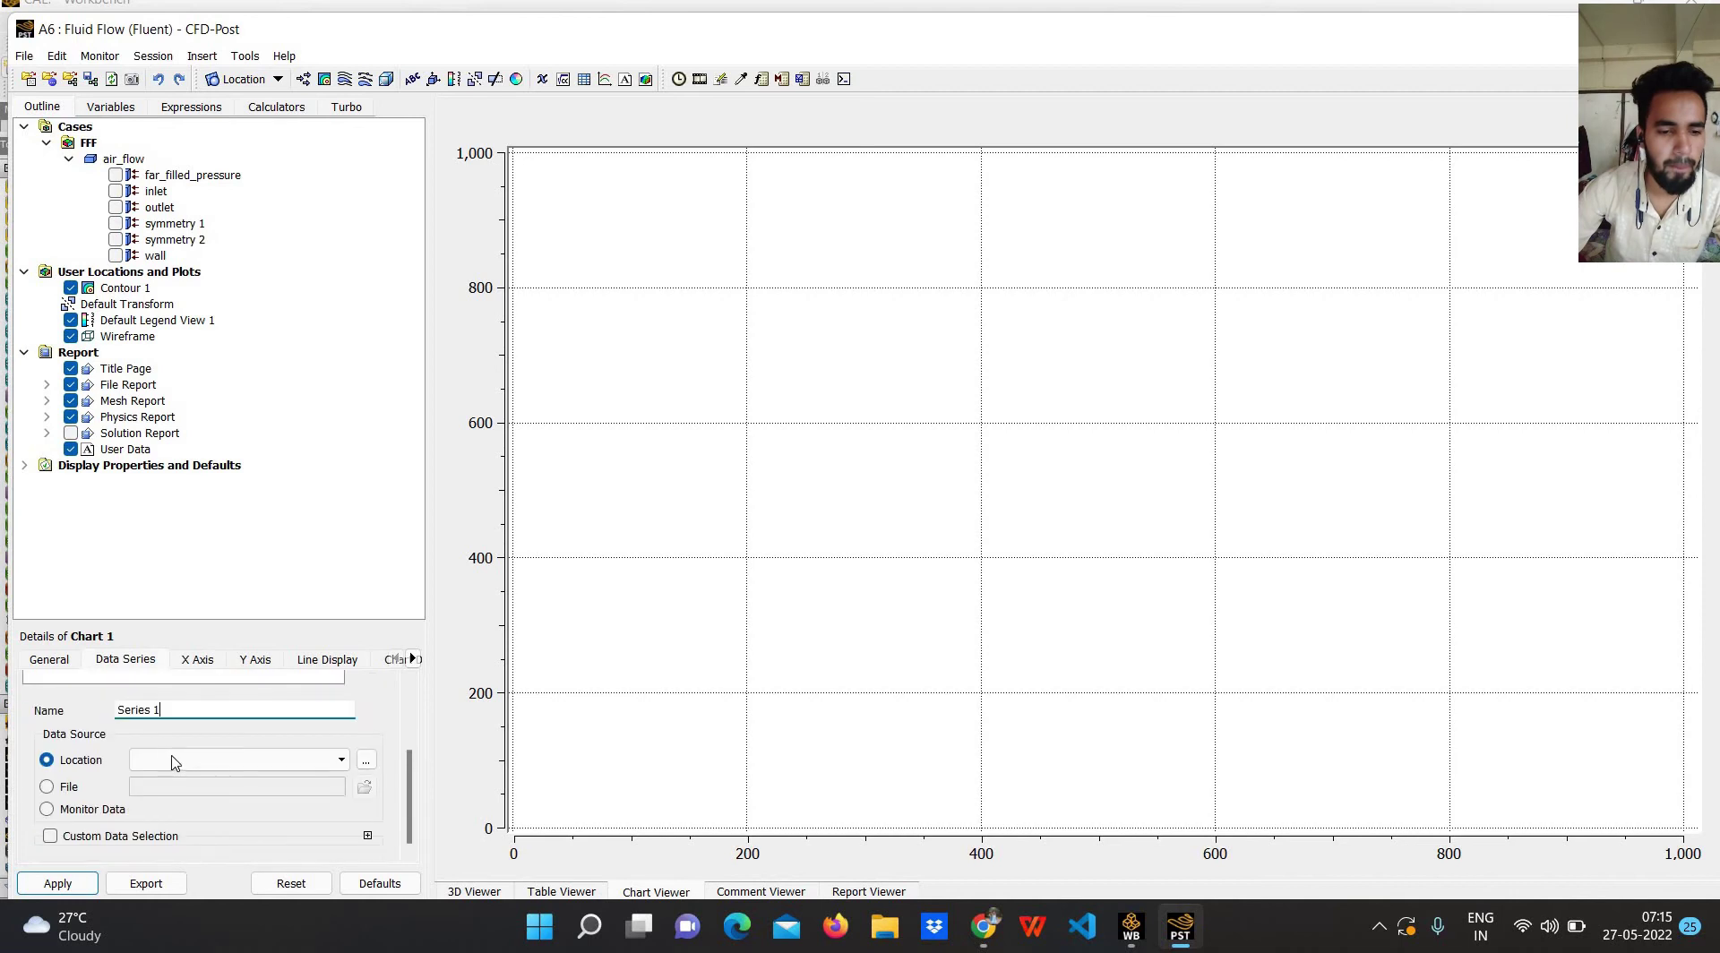
pyautogui.click(324, 760)
pyautogui.click(324, 769)
pyautogui.click(333, 760)
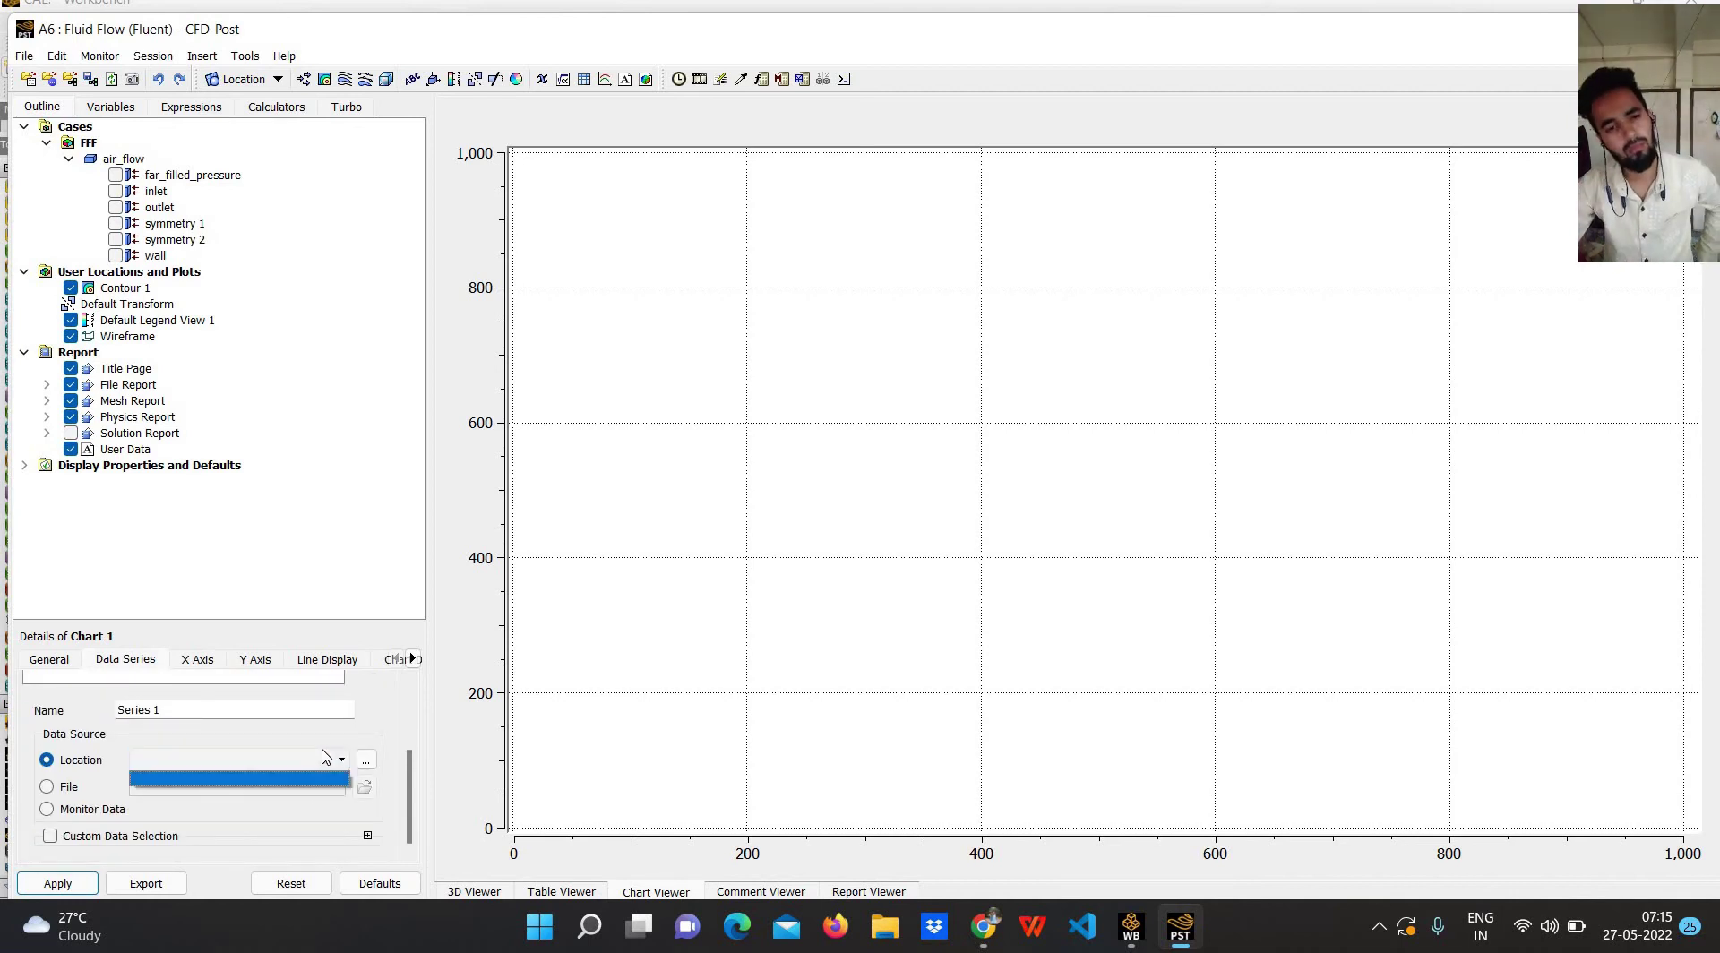
pyautogui.click(333, 760)
# Try to apply the chart with Velocity u on the X axis and a Y-axis variable, returning to edit its data series.
pyautogui.click(197, 660)
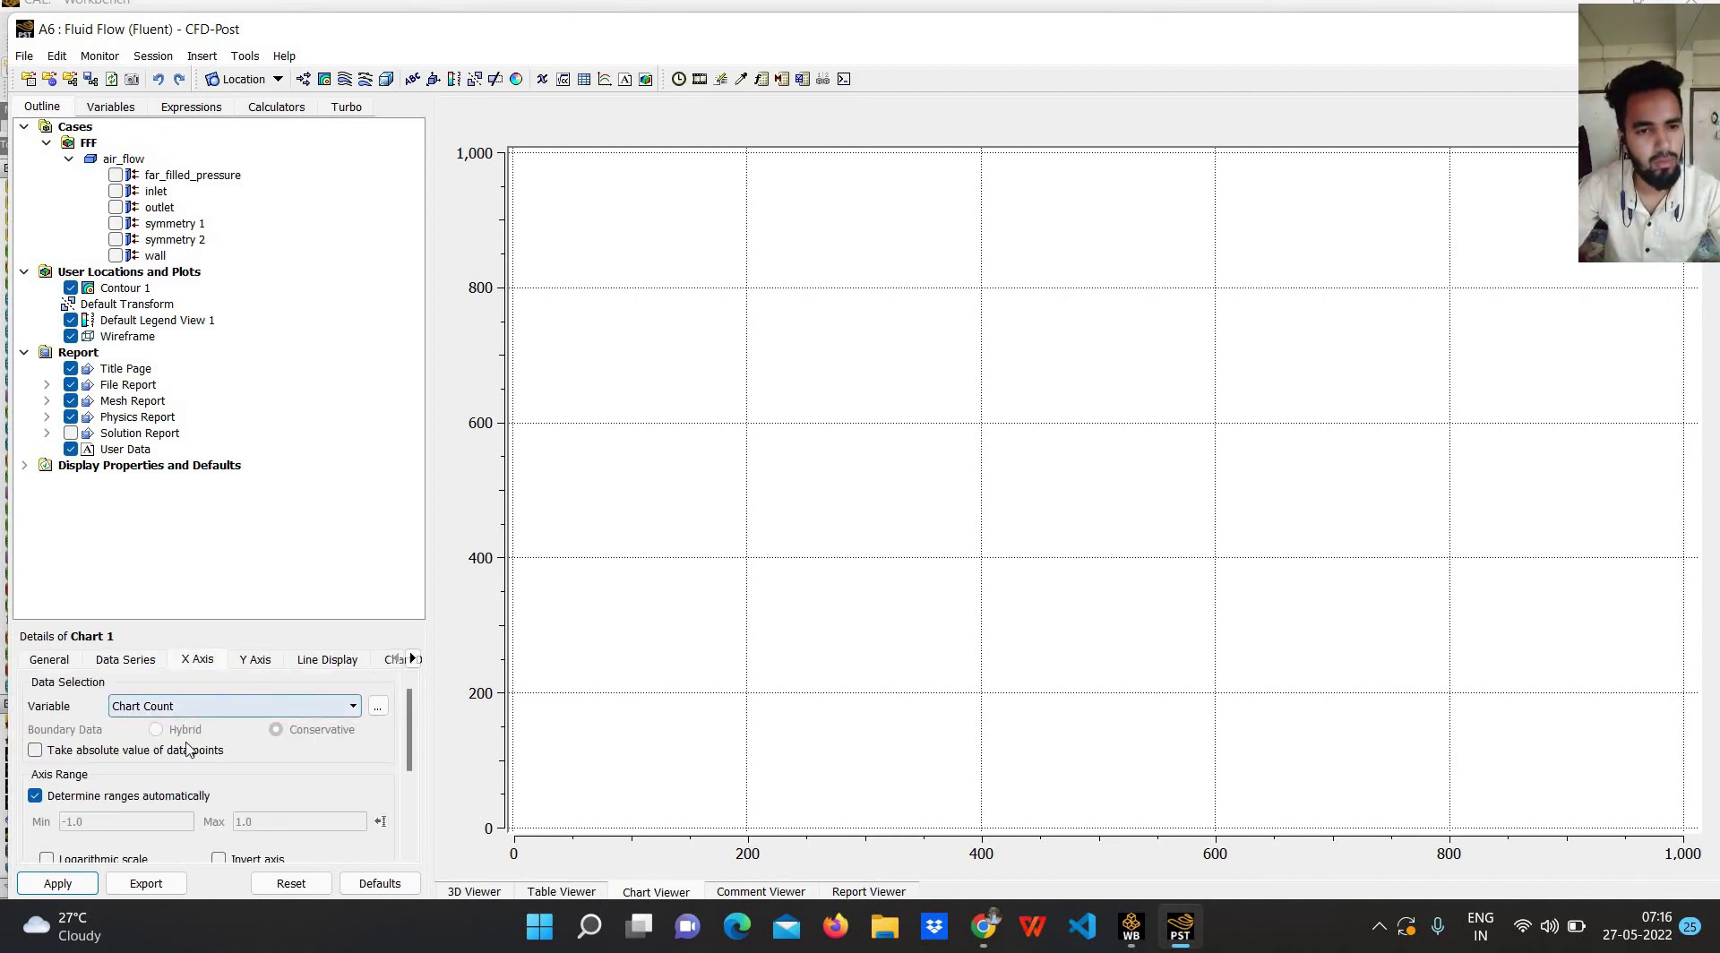
pyautogui.click(349, 706)
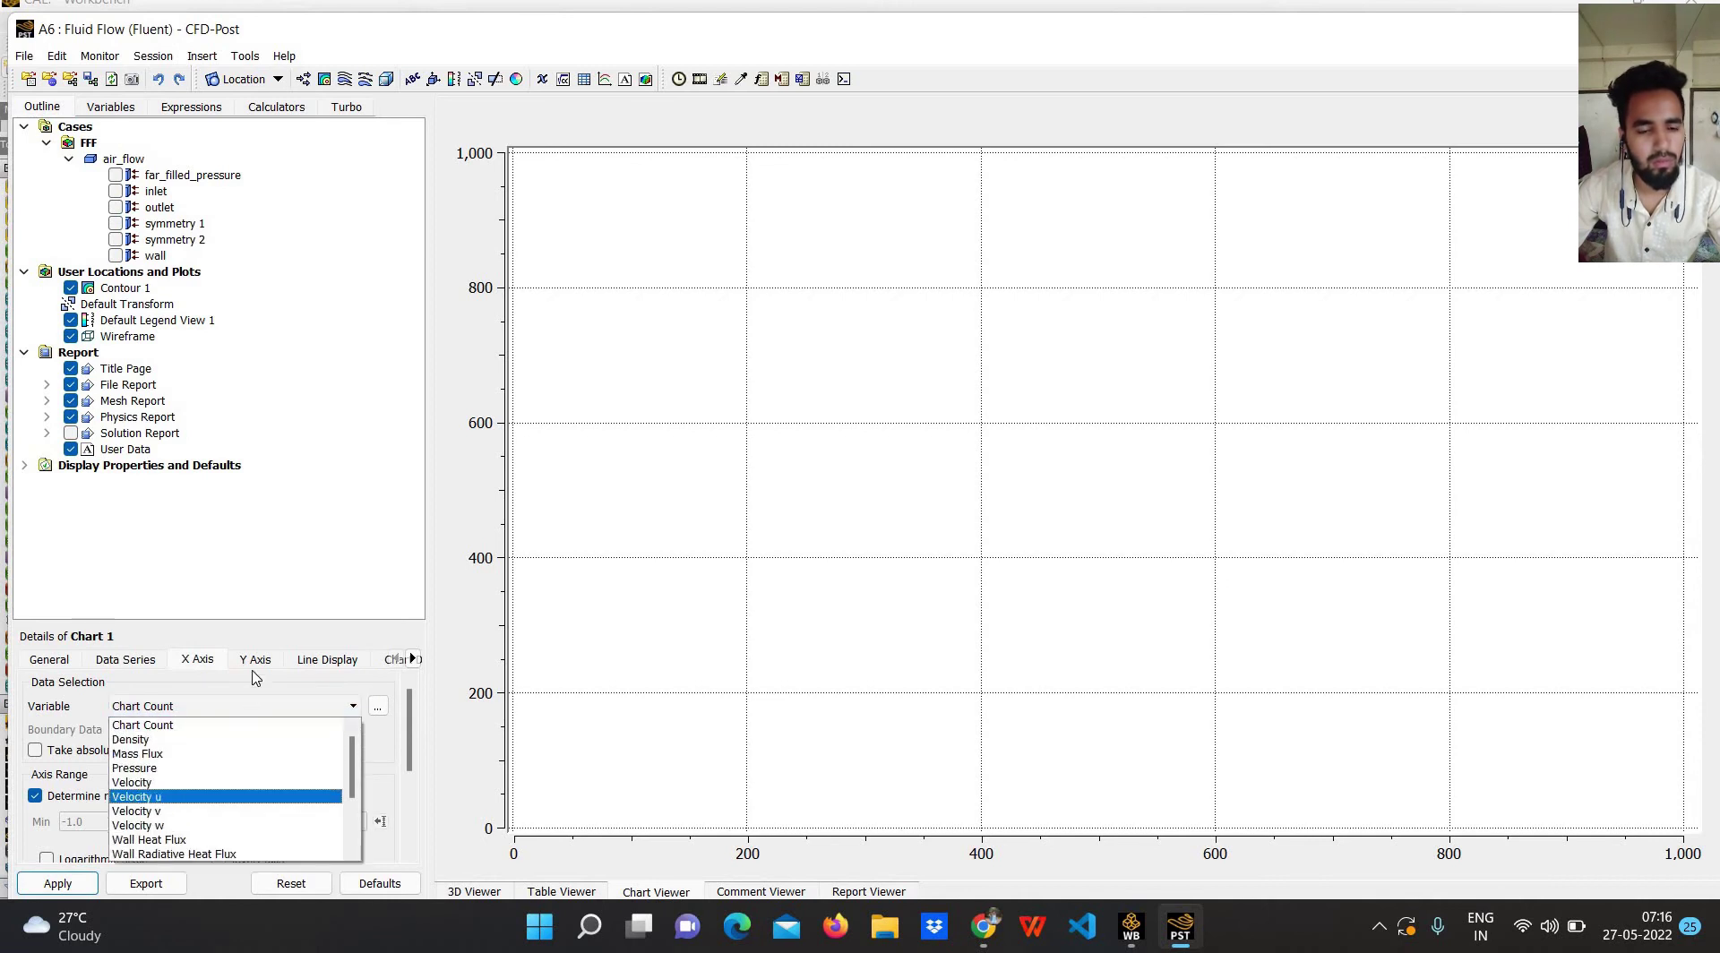
pyautogui.click(170, 796)
pyautogui.click(254, 659)
pyautogui.click(224, 706)
pyautogui.scroll(-10, 161, 835)
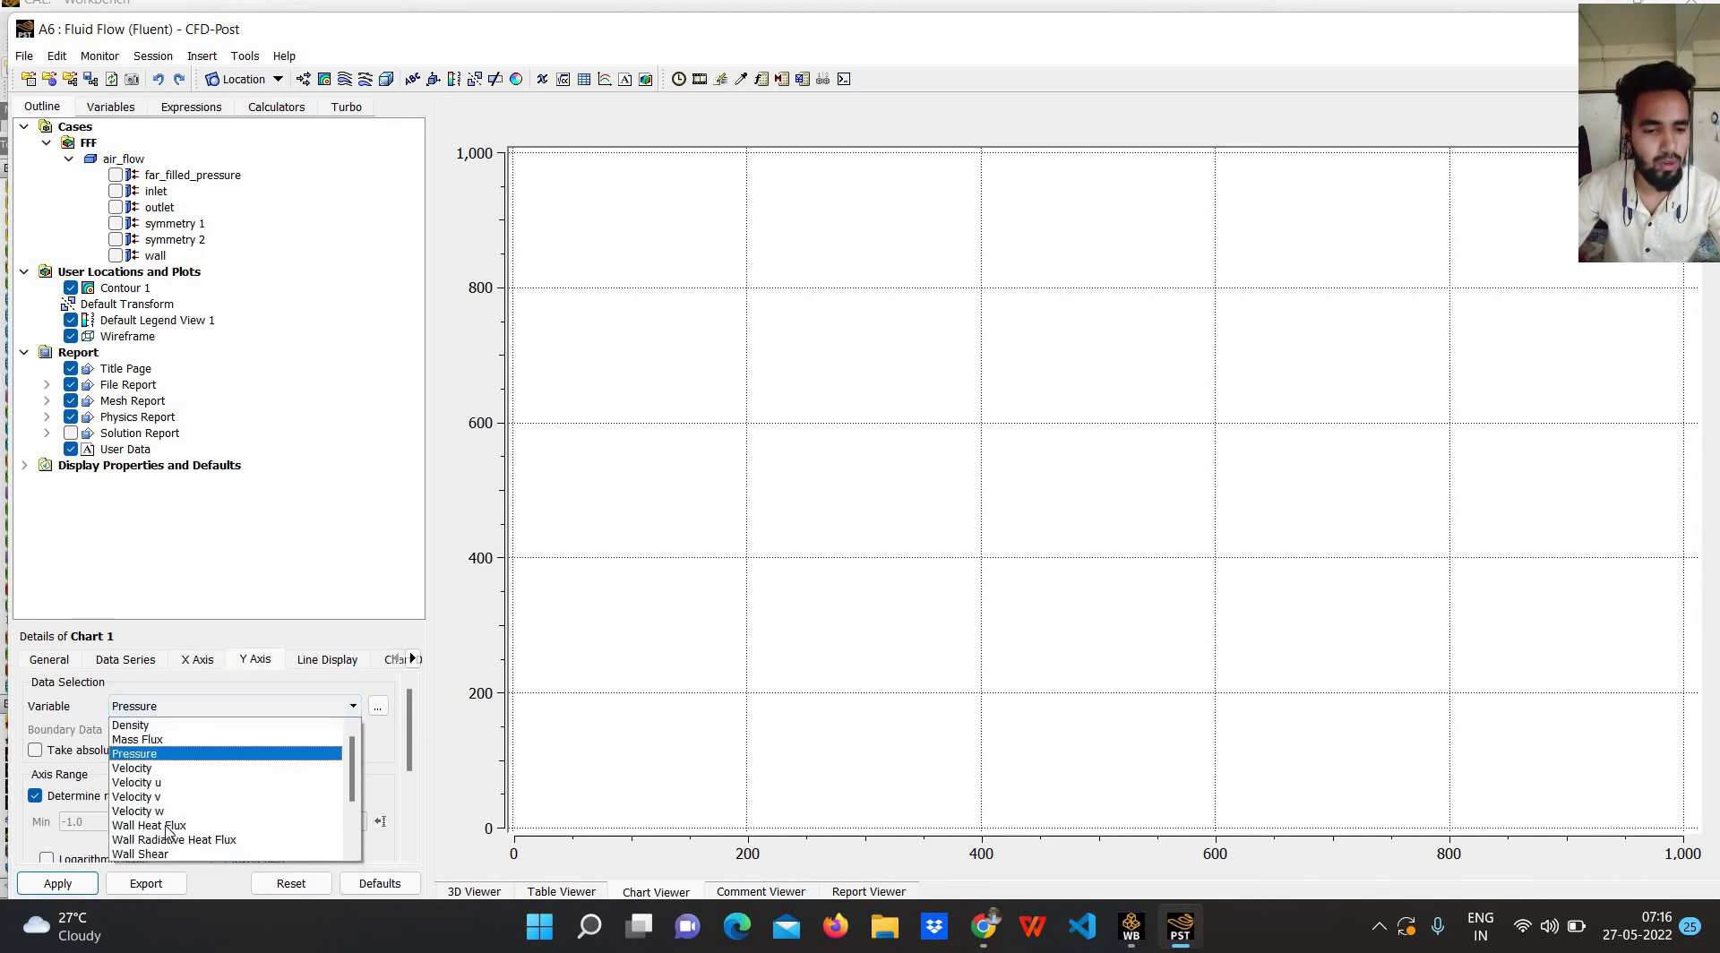
pyautogui.click(158, 826)
pyautogui.scroll(-3, 143, 829)
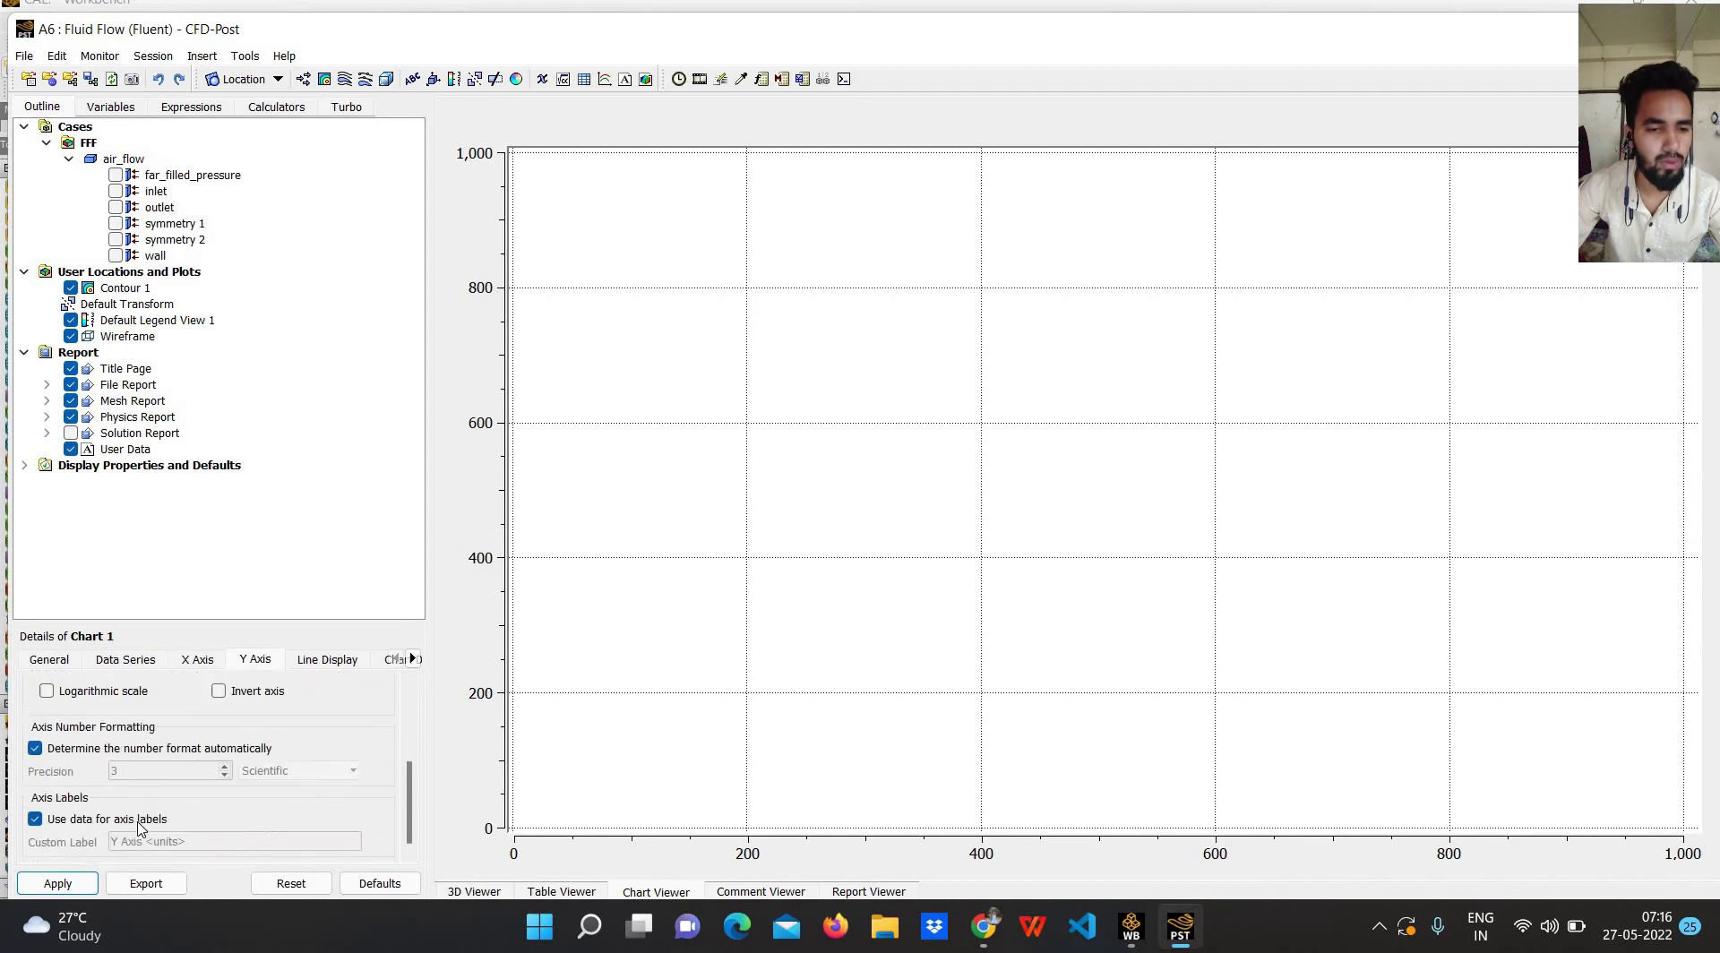
pyautogui.scroll(4, 134, 708)
pyautogui.click(125, 659)
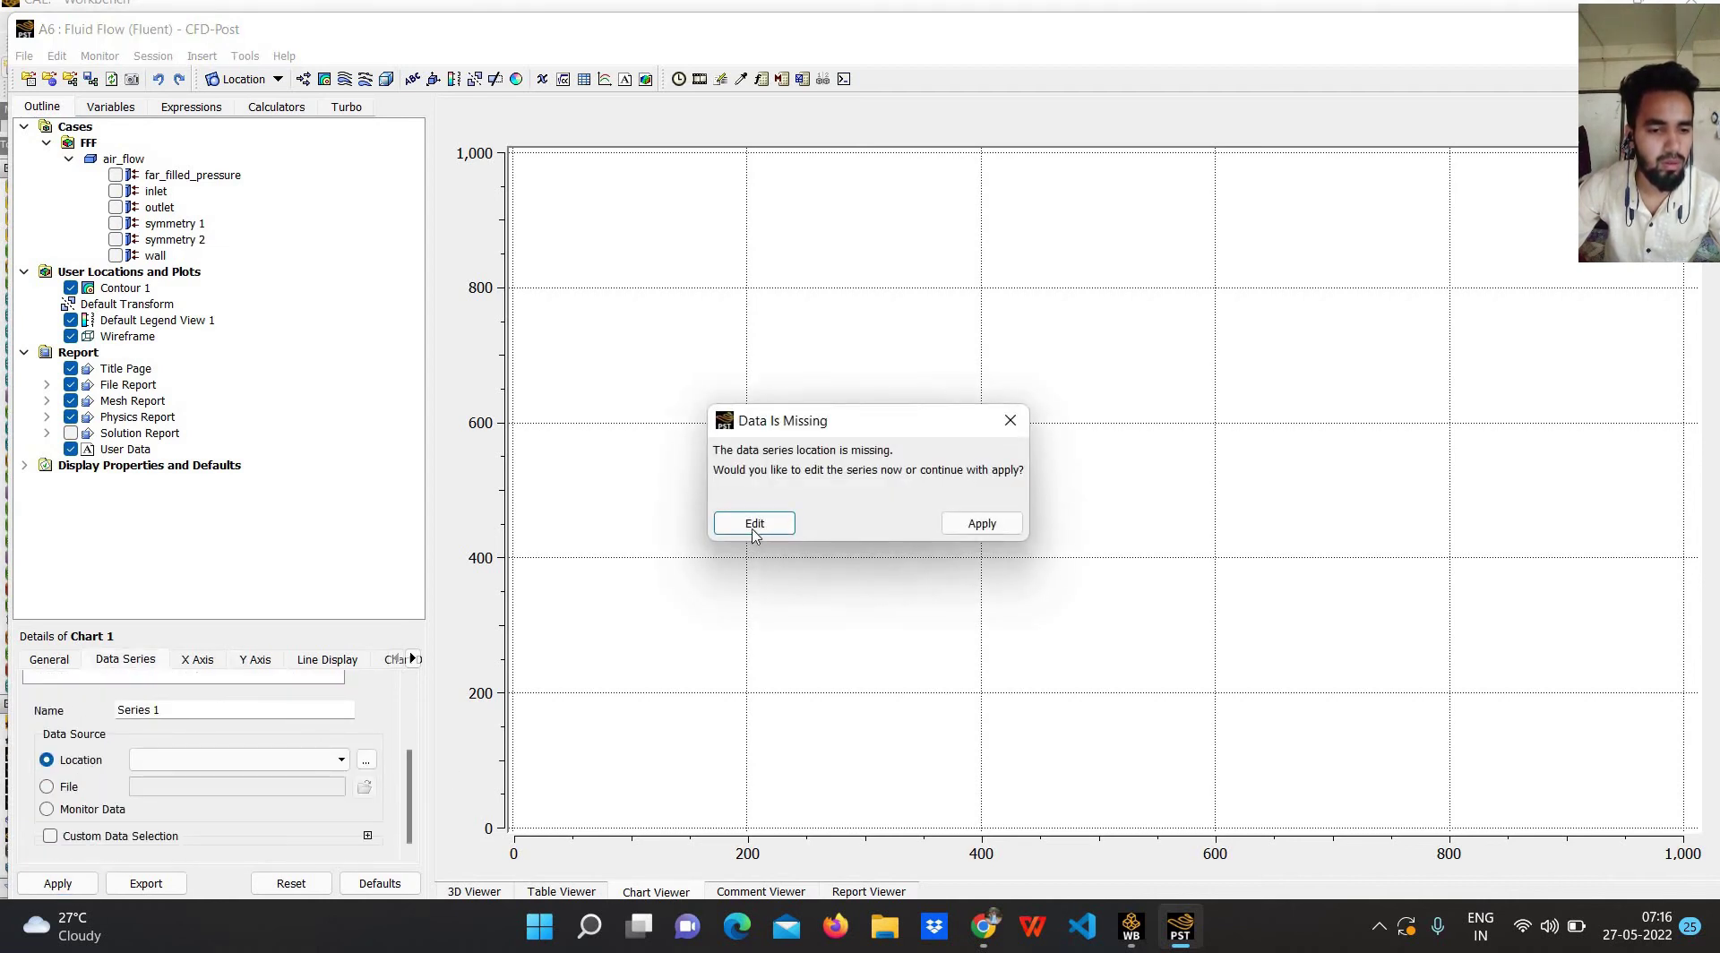
pyautogui.click(754, 528)
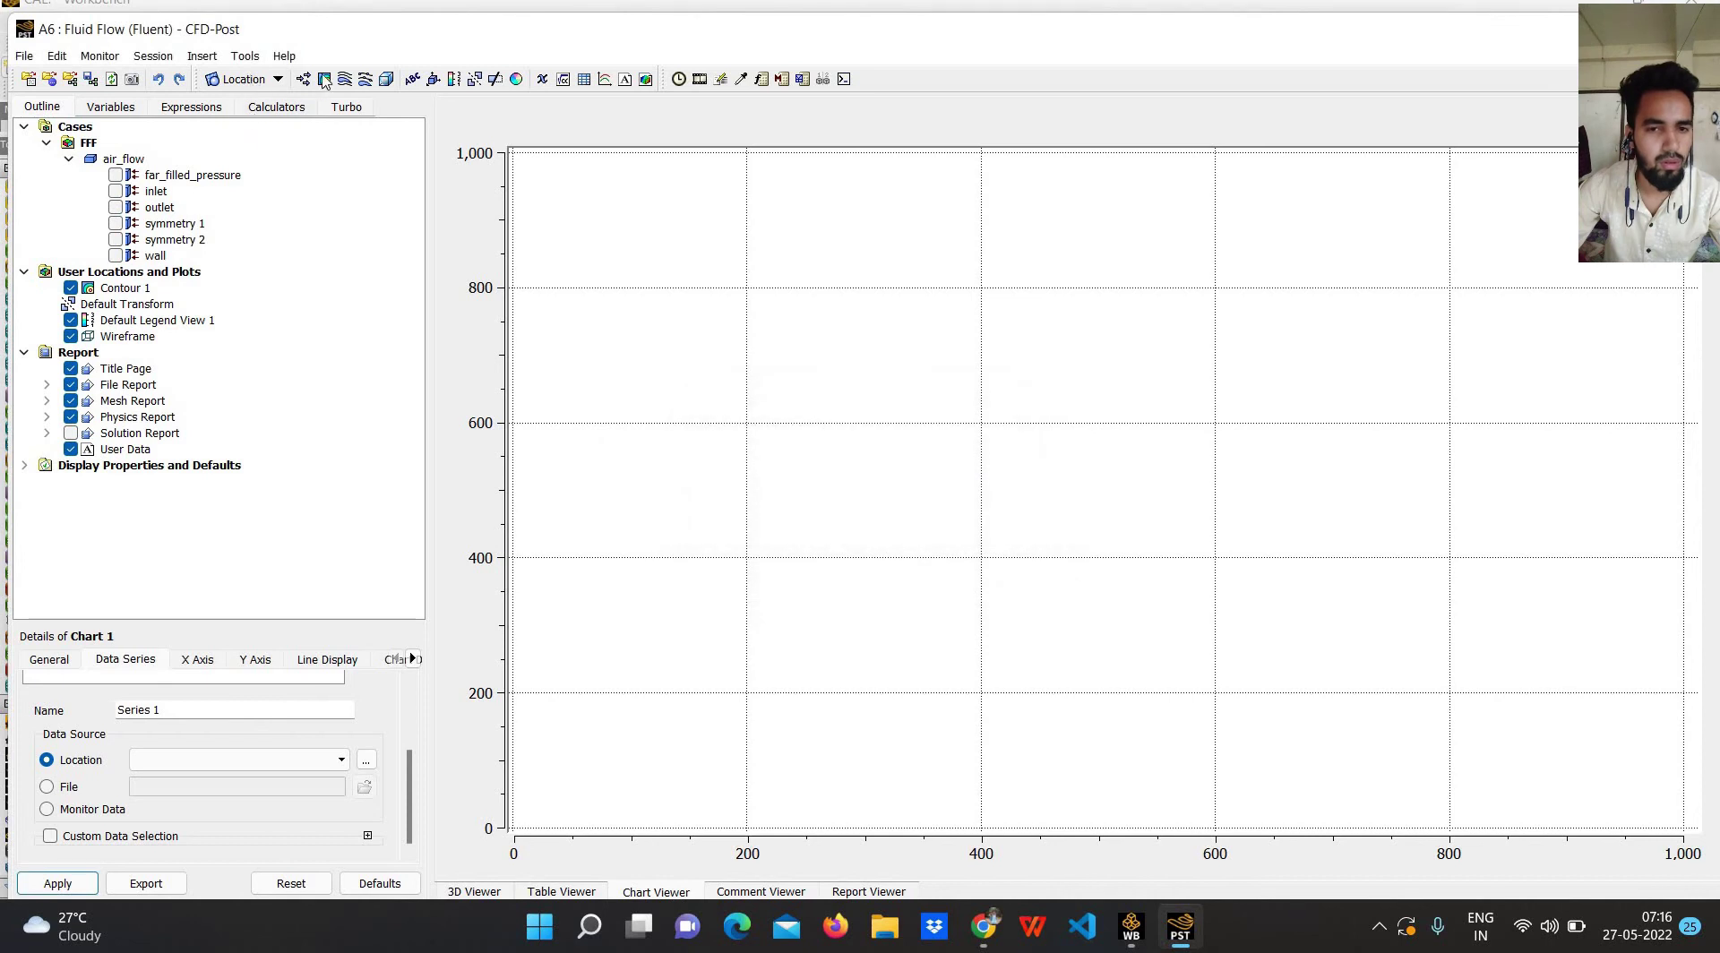
pyautogui.click(202, 56)
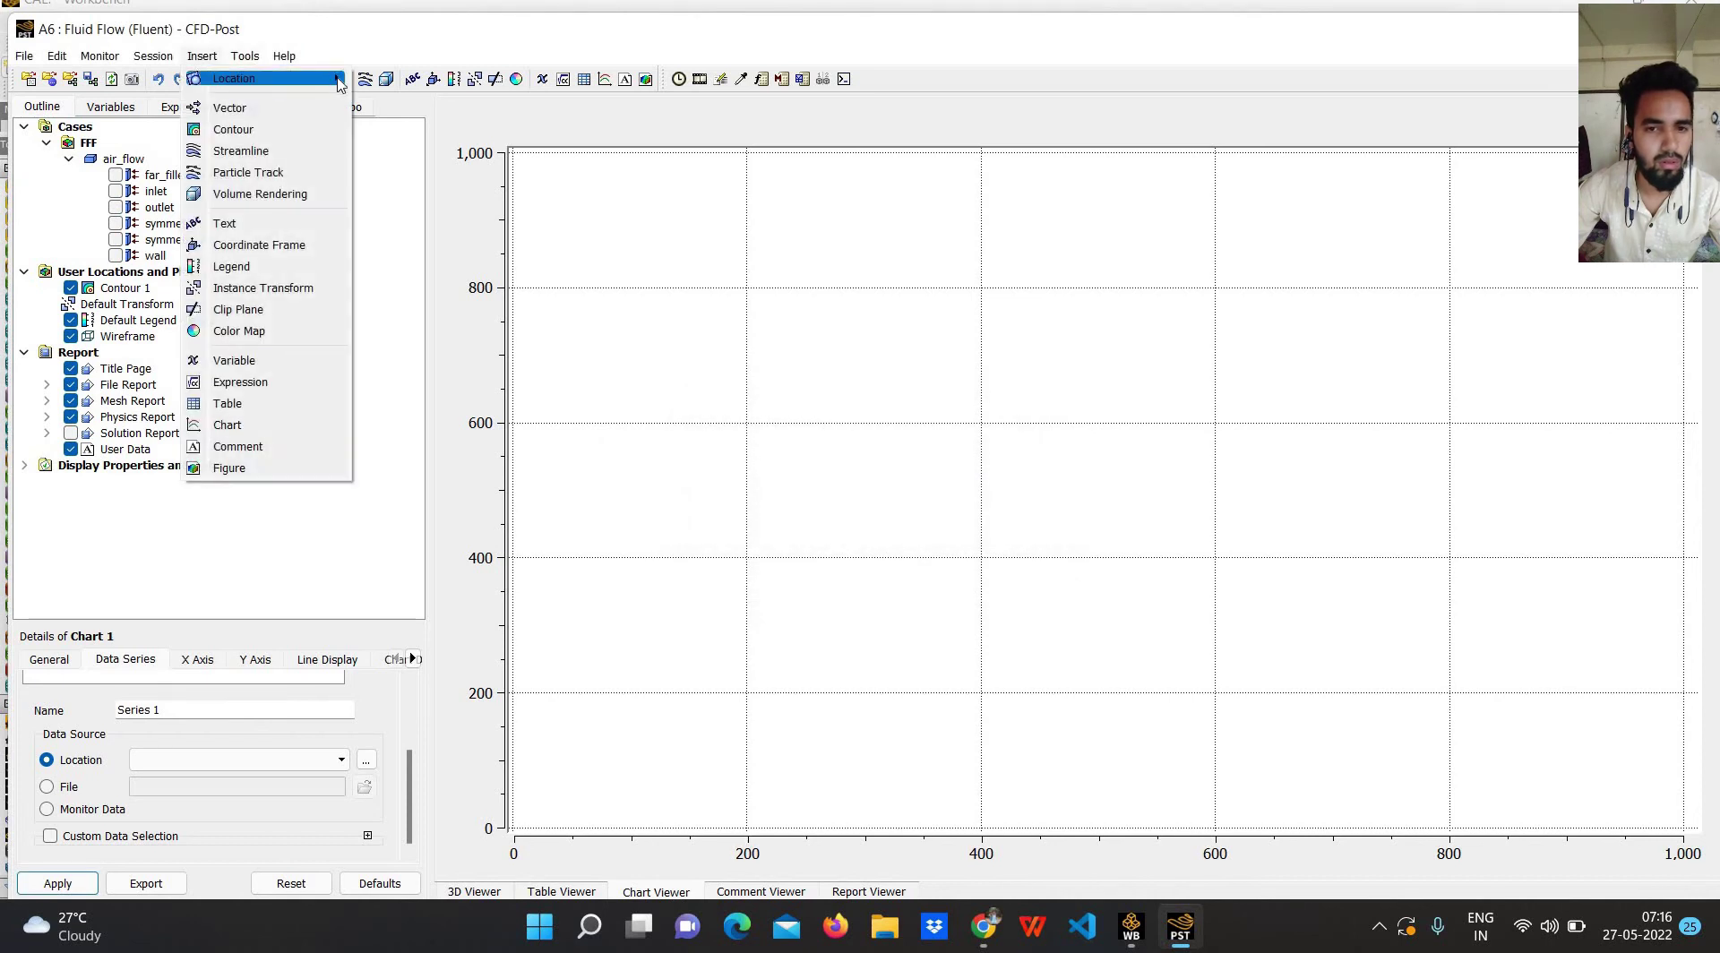
pyautogui.moveTo(235, 78)
pyautogui.click(448, 104)
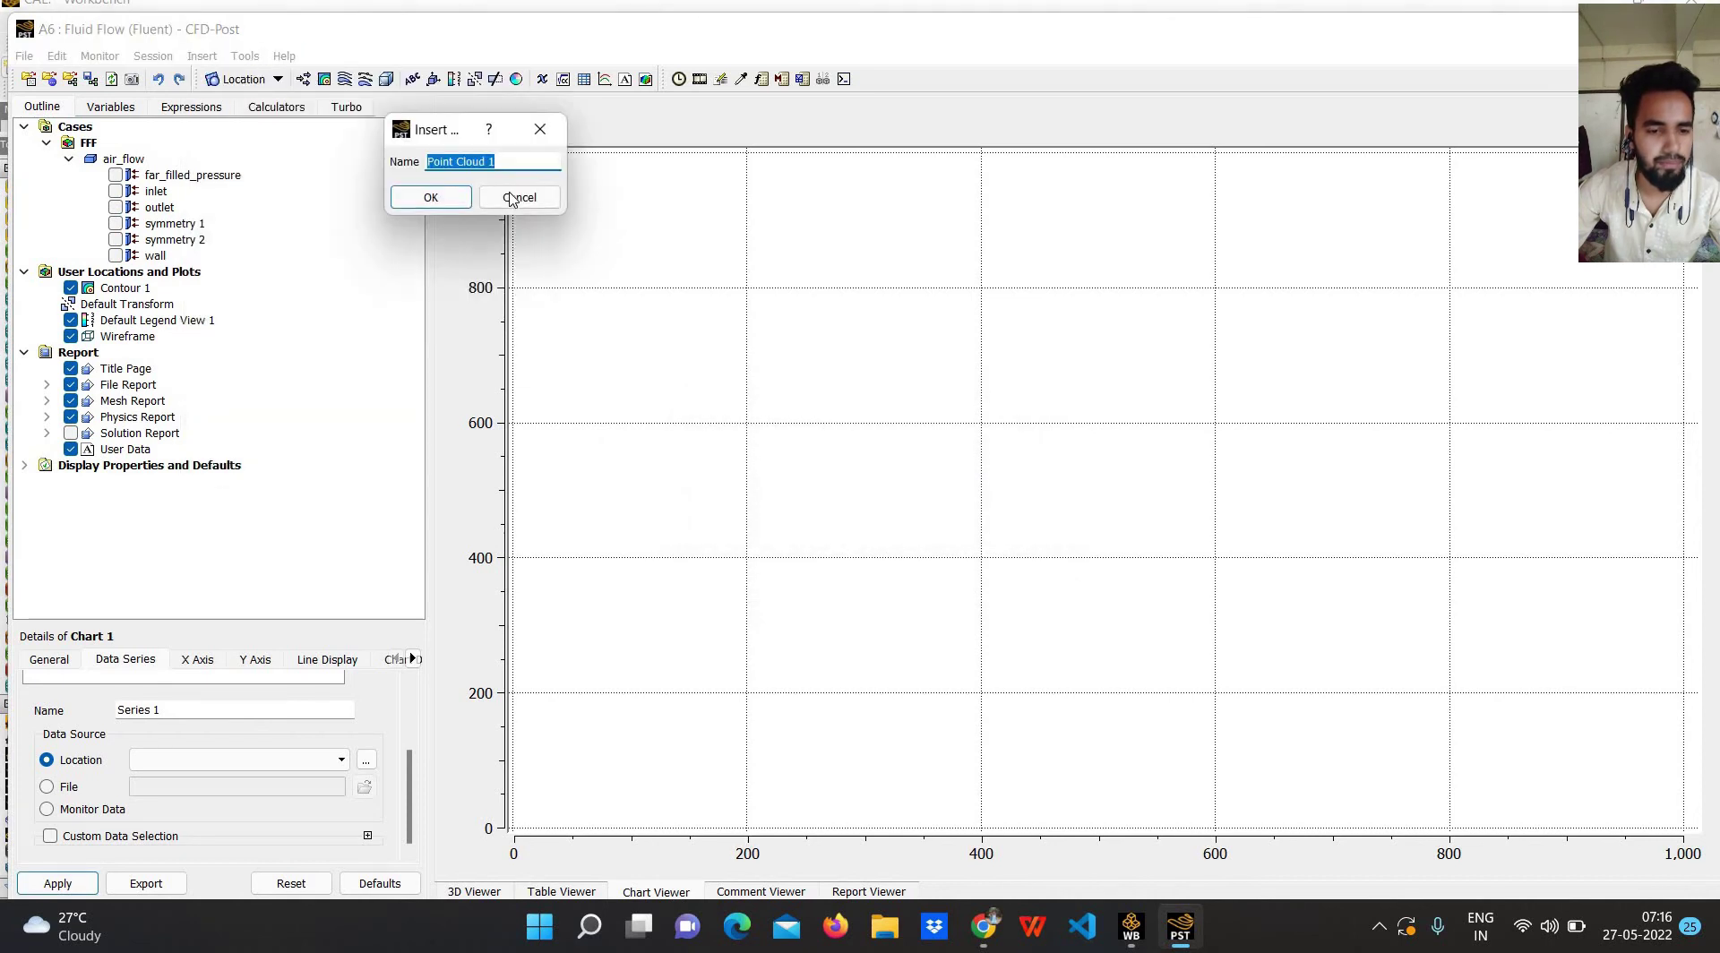
pyautogui.click(518, 193)
# Insert a line location named Line 1 using the Two Points method with sampled points, and apply it.
pyautogui.click(240, 56)
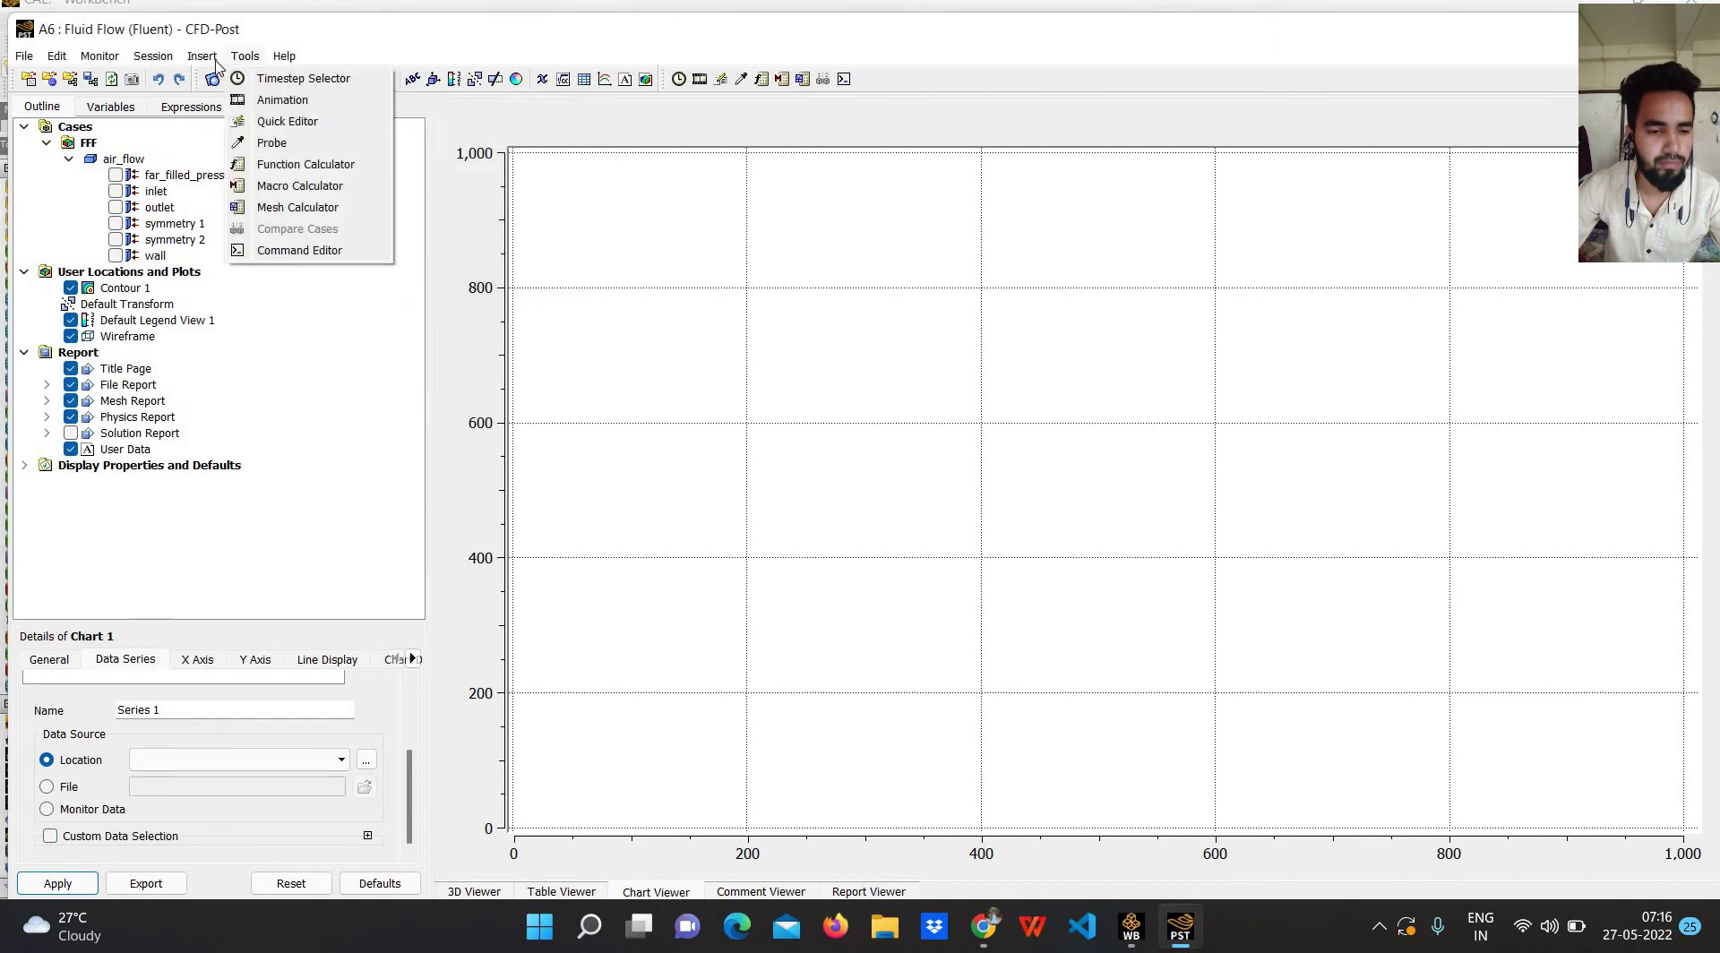
pyautogui.click(240, 55)
pyautogui.click(202, 55)
pyautogui.moveTo(235, 78)
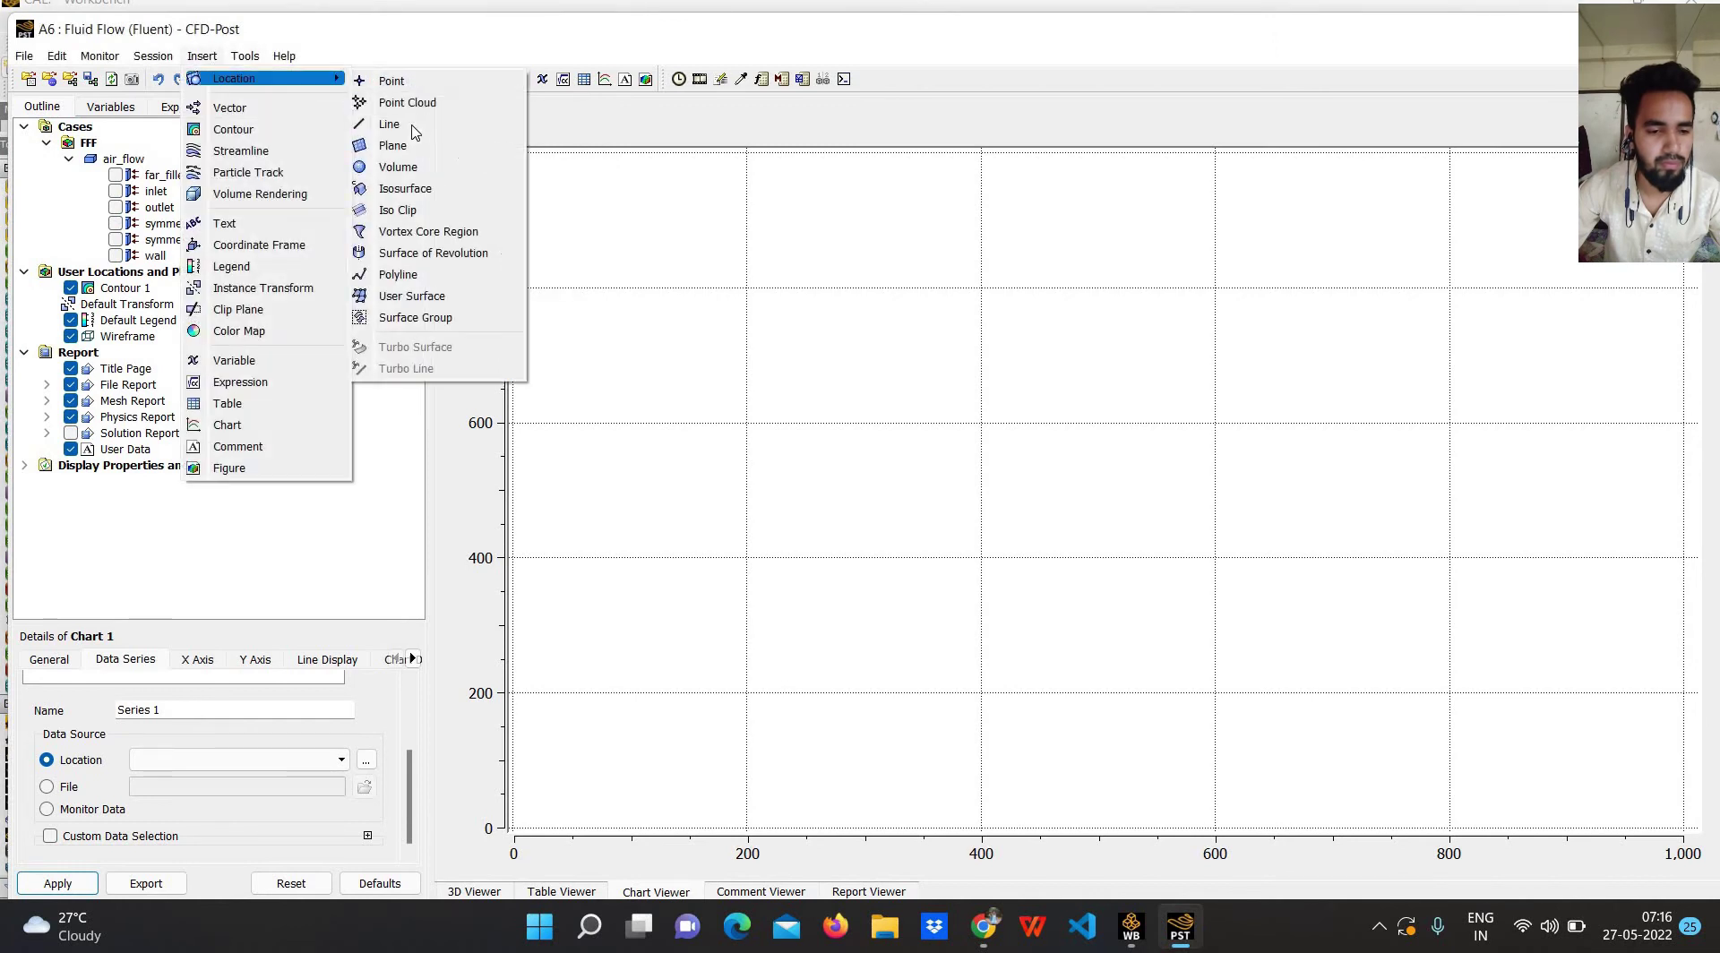
pyautogui.click(417, 124)
pyautogui.click(445, 211)
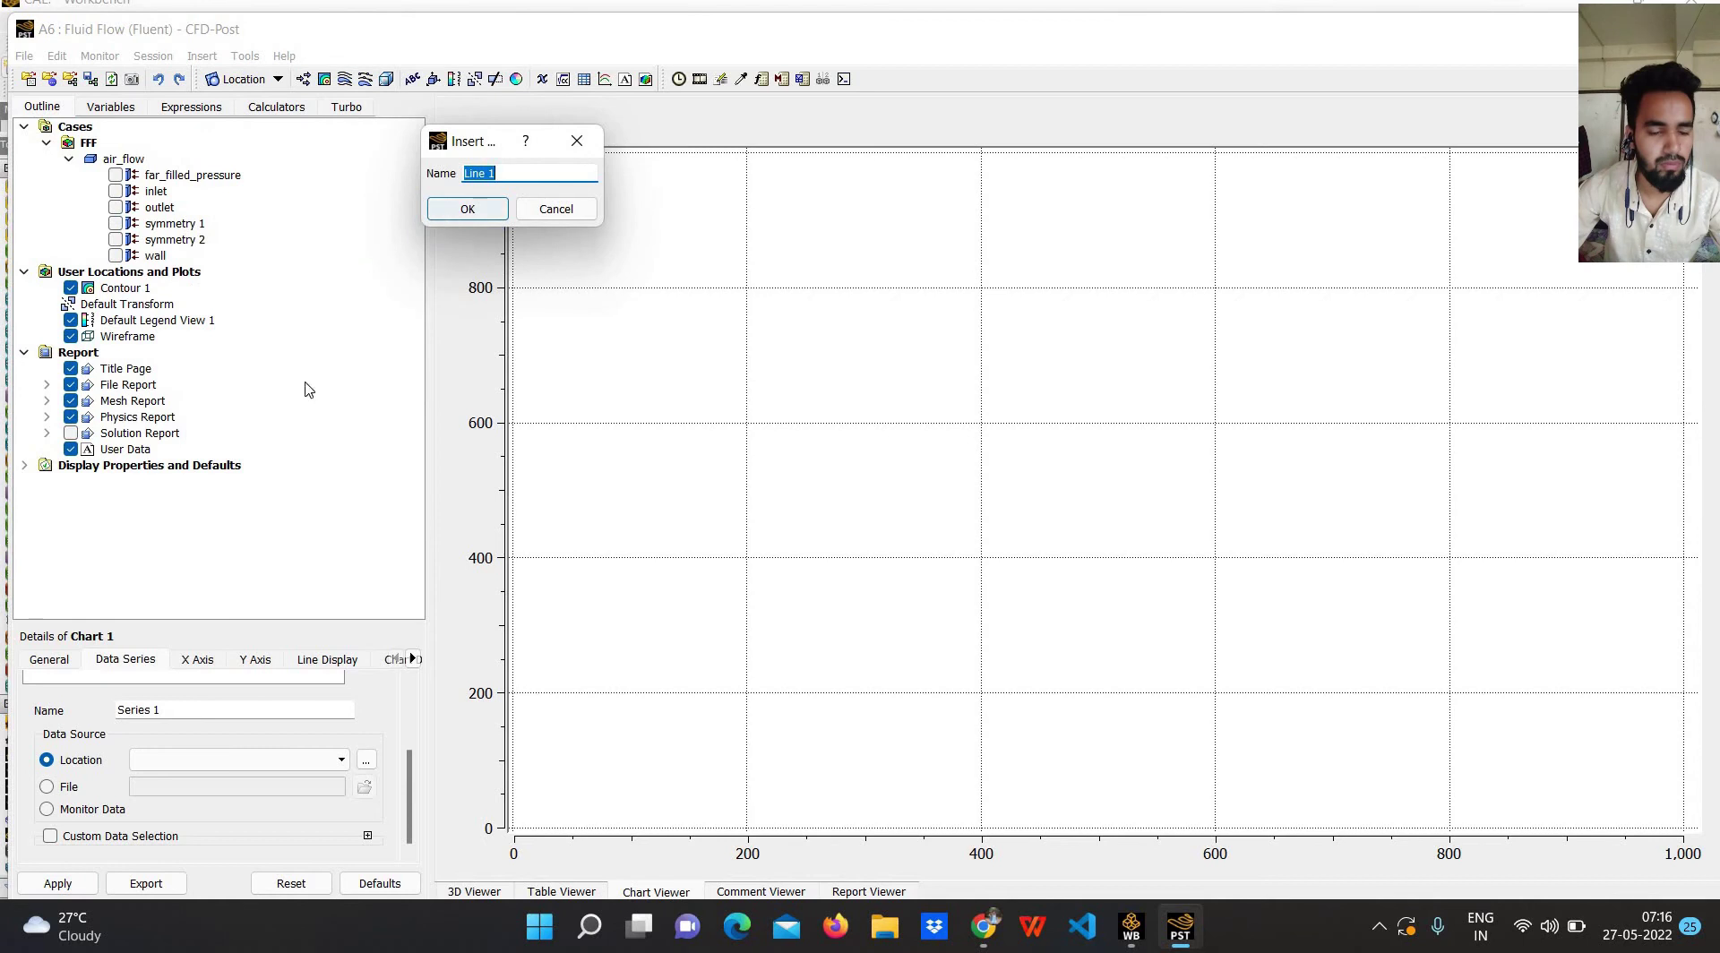
pyautogui.scroll(-2, 177, 838)
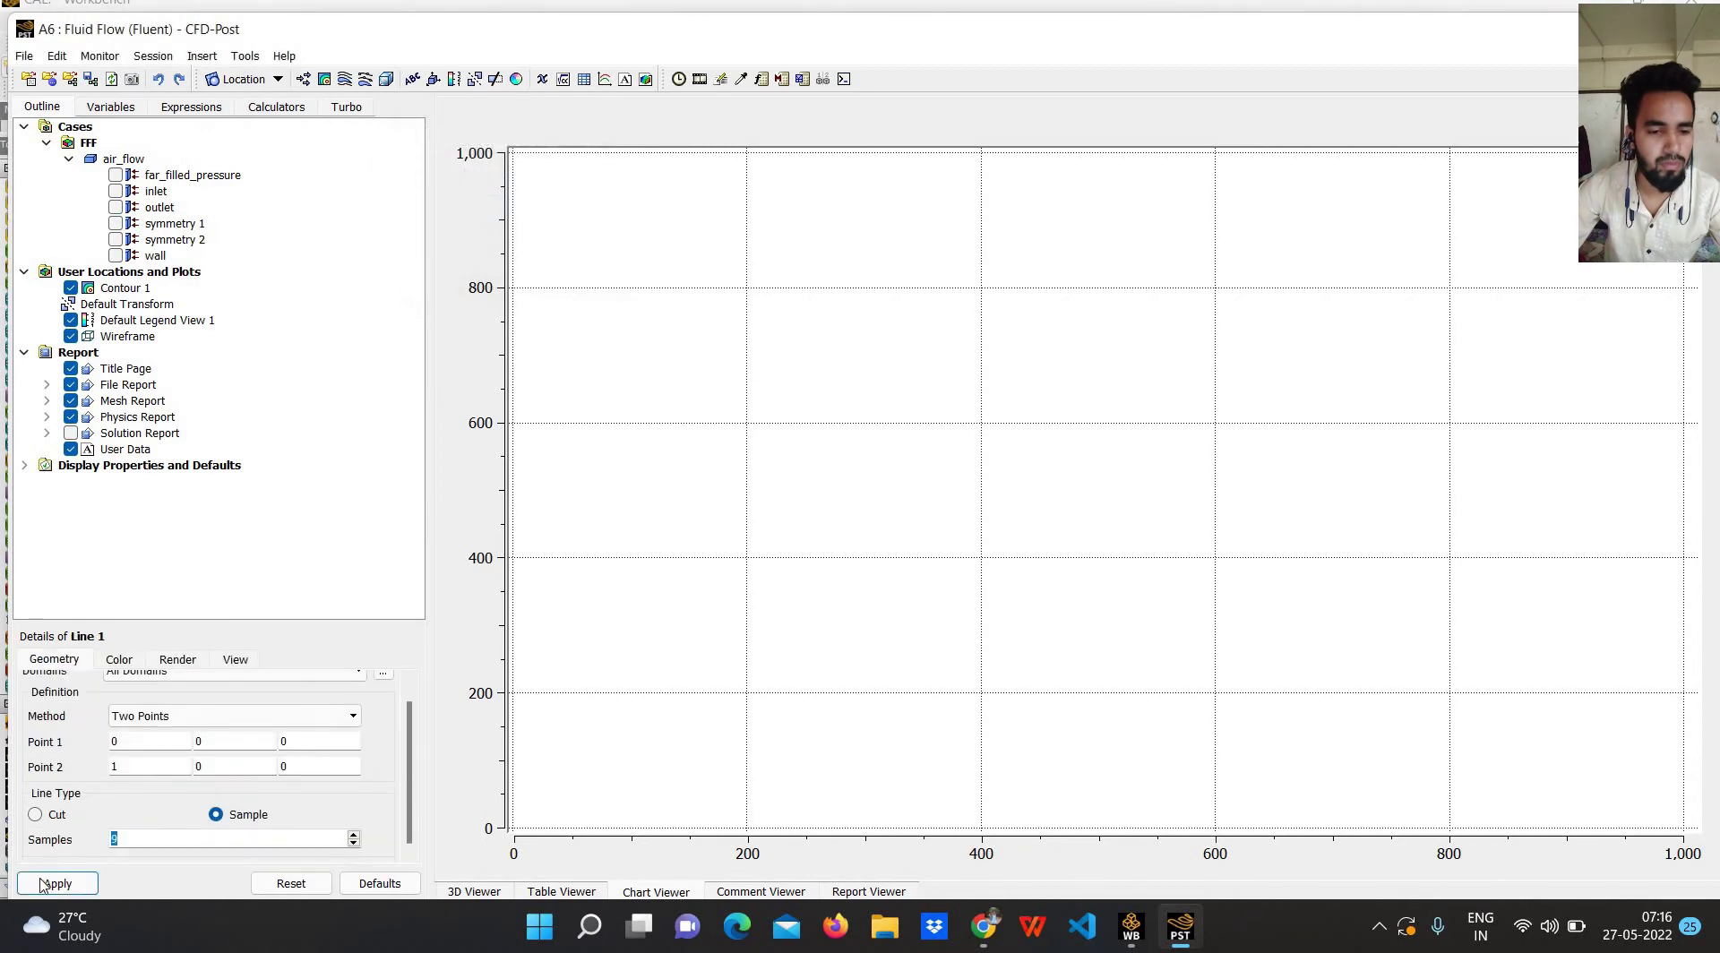
pyautogui.click(47, 884)
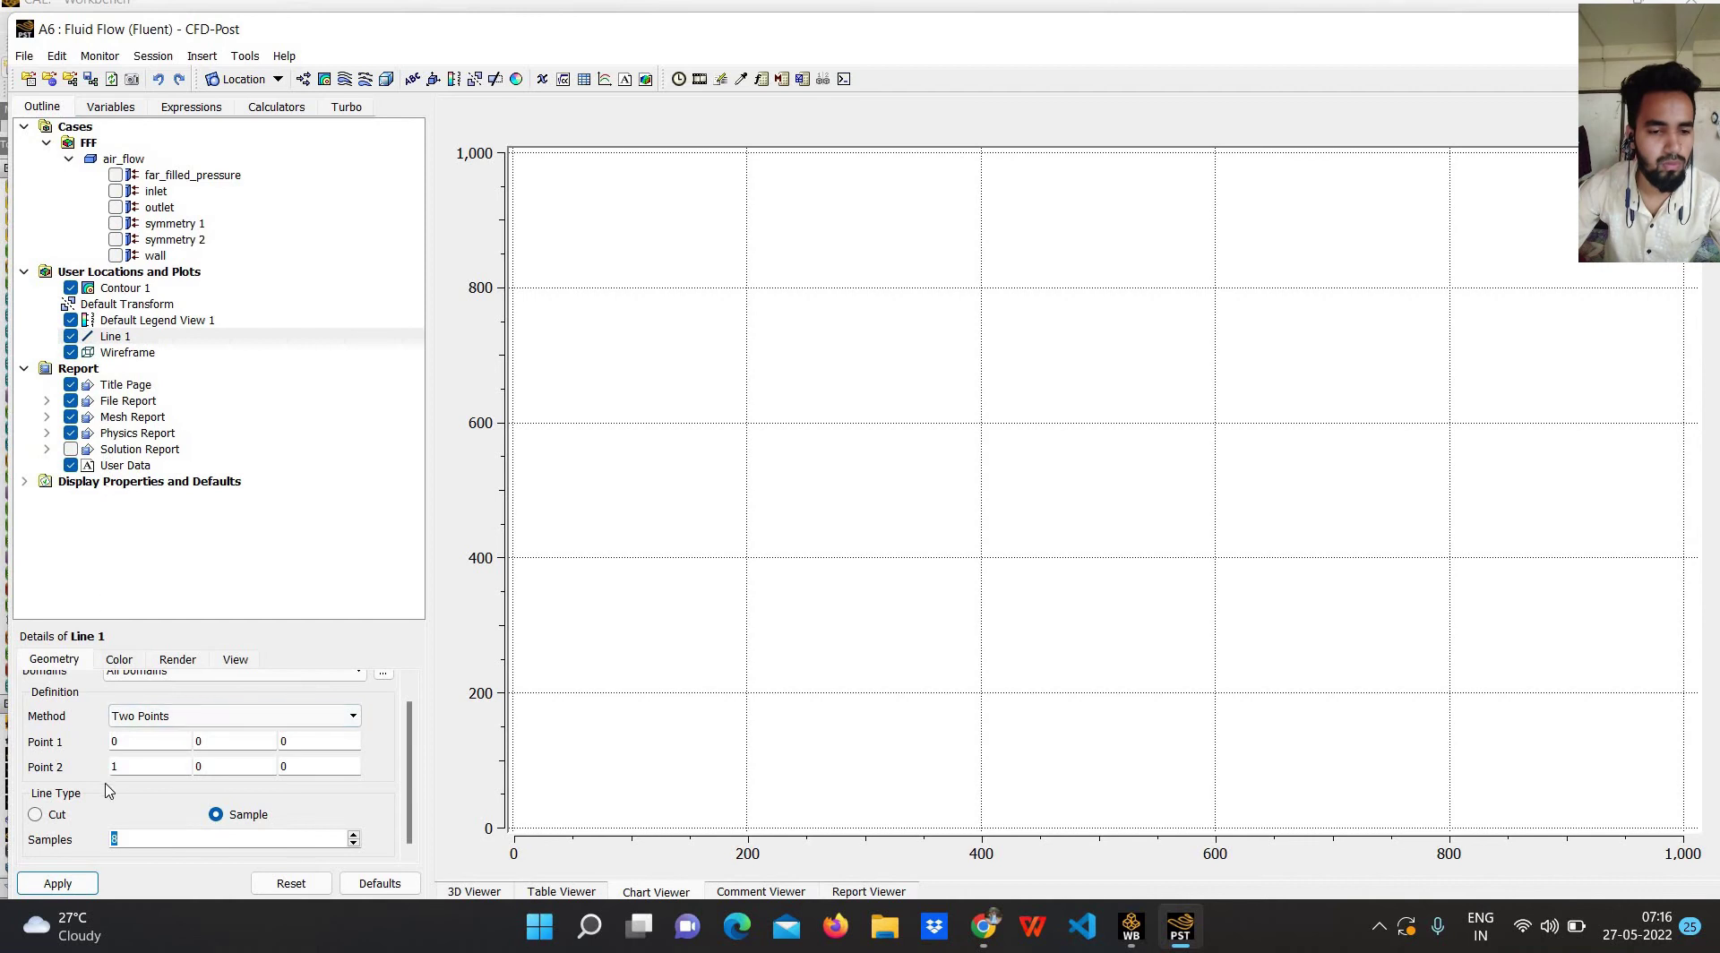
# Set Line 1 to run from point (1, 0, 0) to point (1, 0.5, 0) and apply the change.
pyautogui.scroll(2, 125, 753)
pyautogui.scroll(-2, 148, 722)
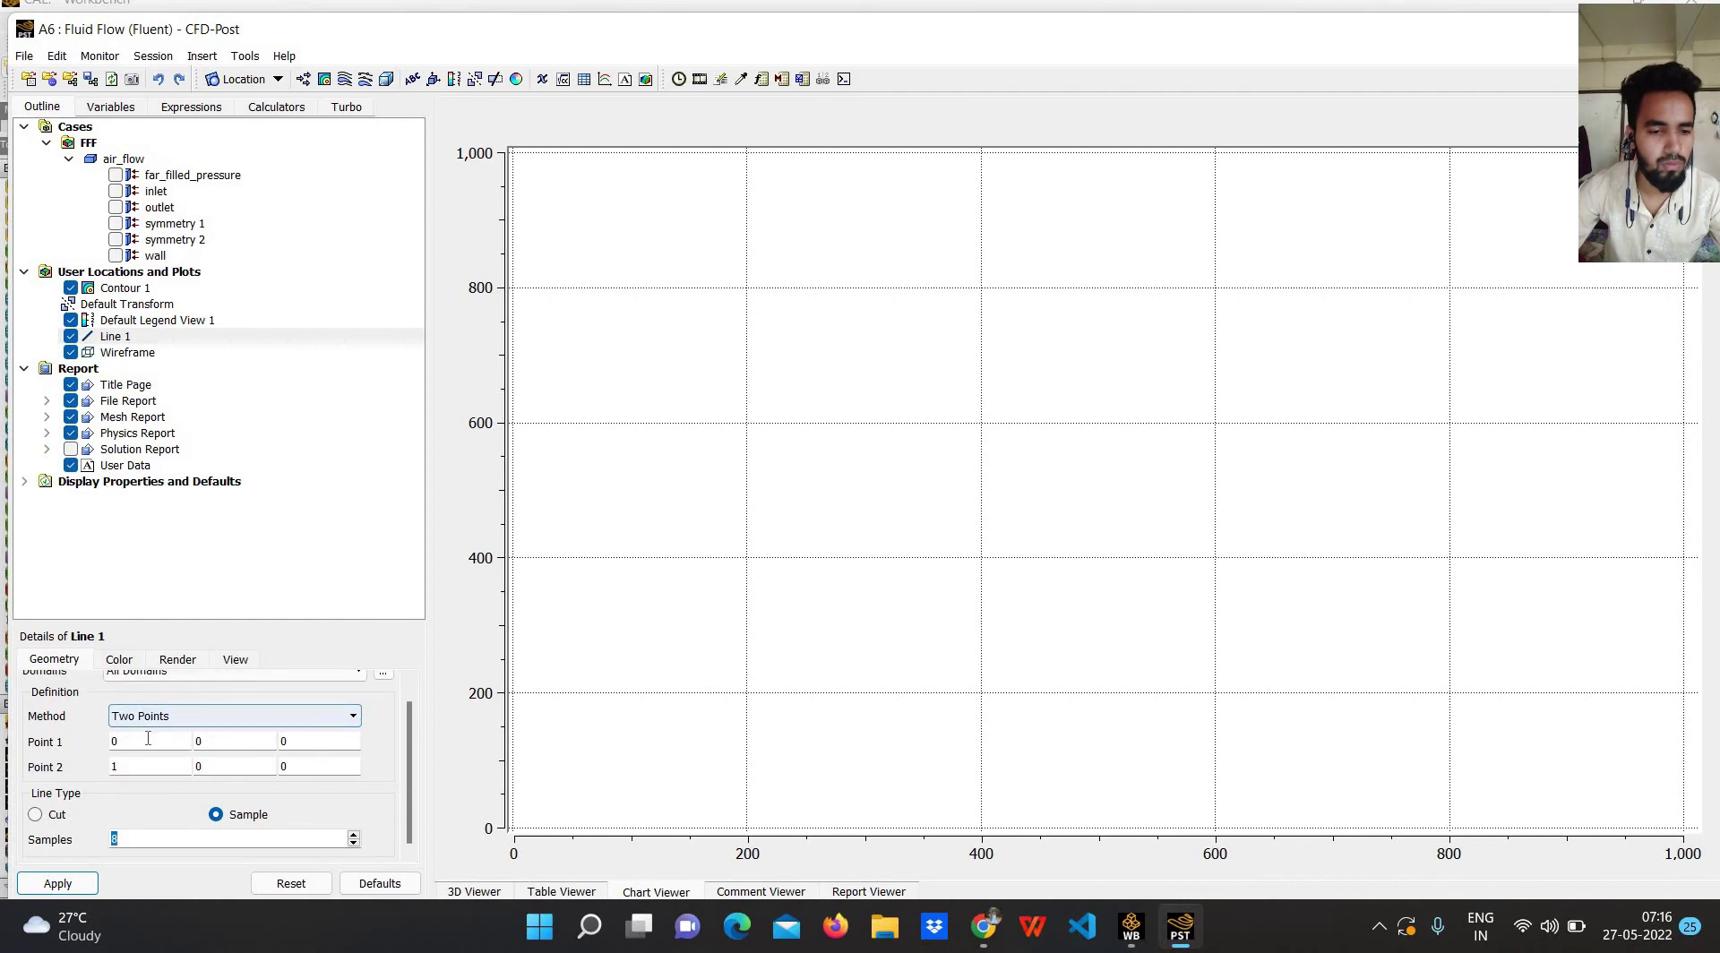
pyautogui.click(147, 739)
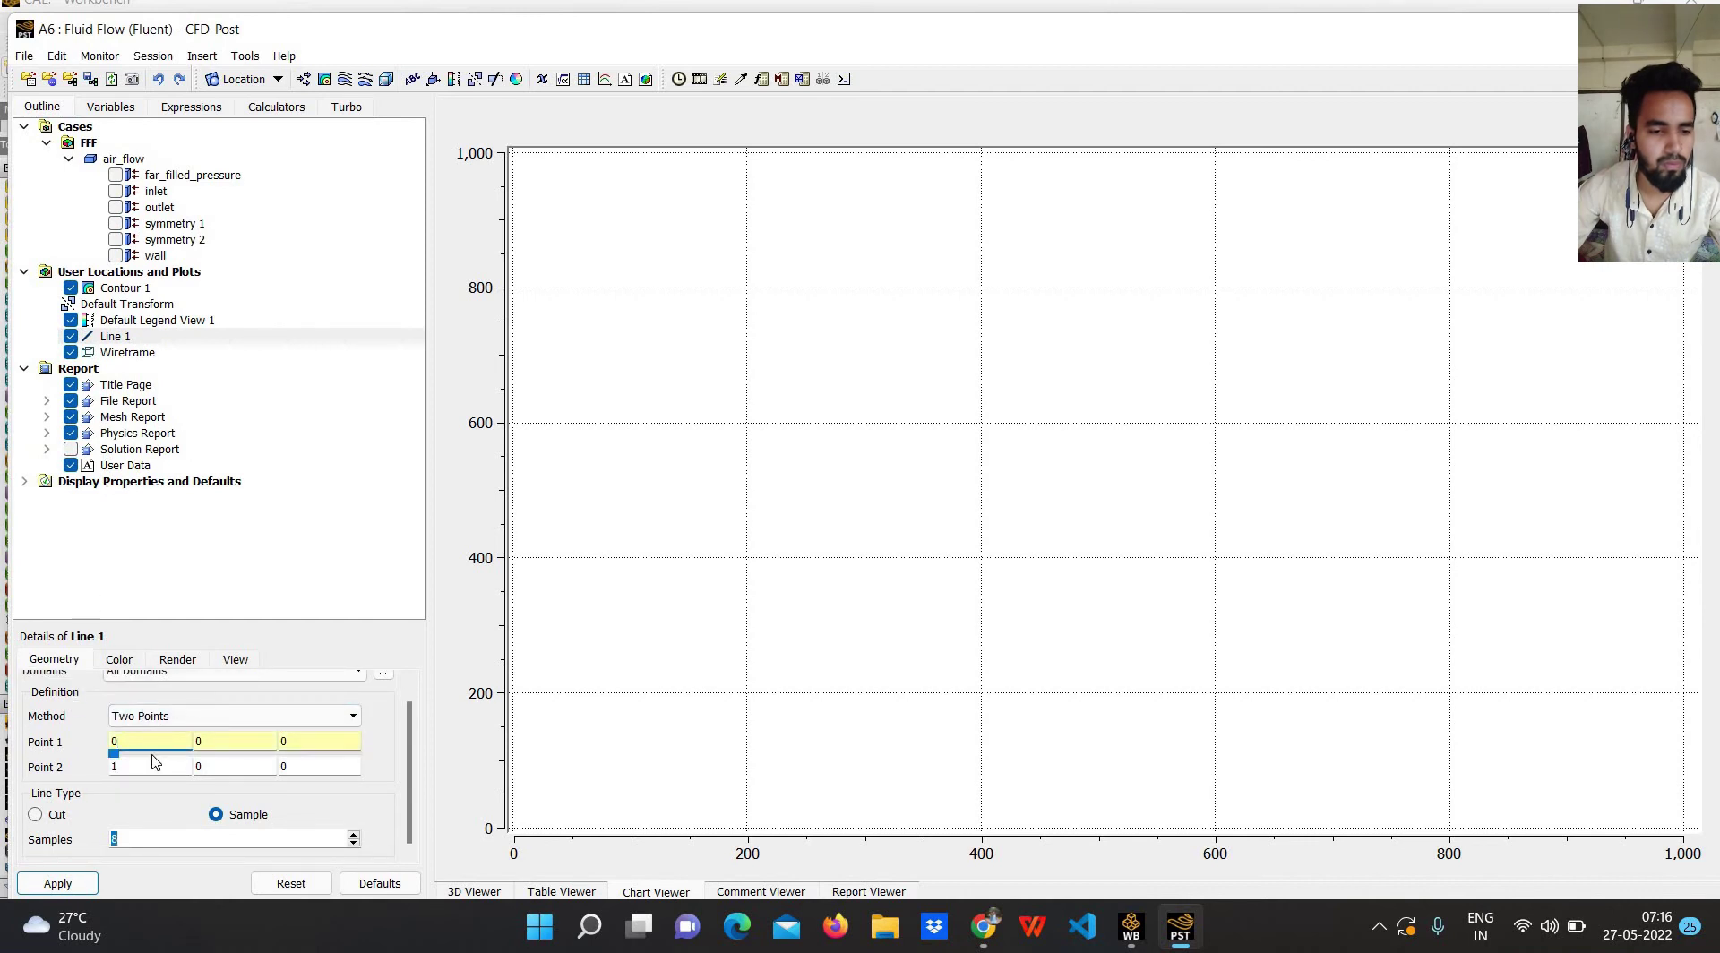
pyautogui.write('1')
pyautogui.click(229, 772)
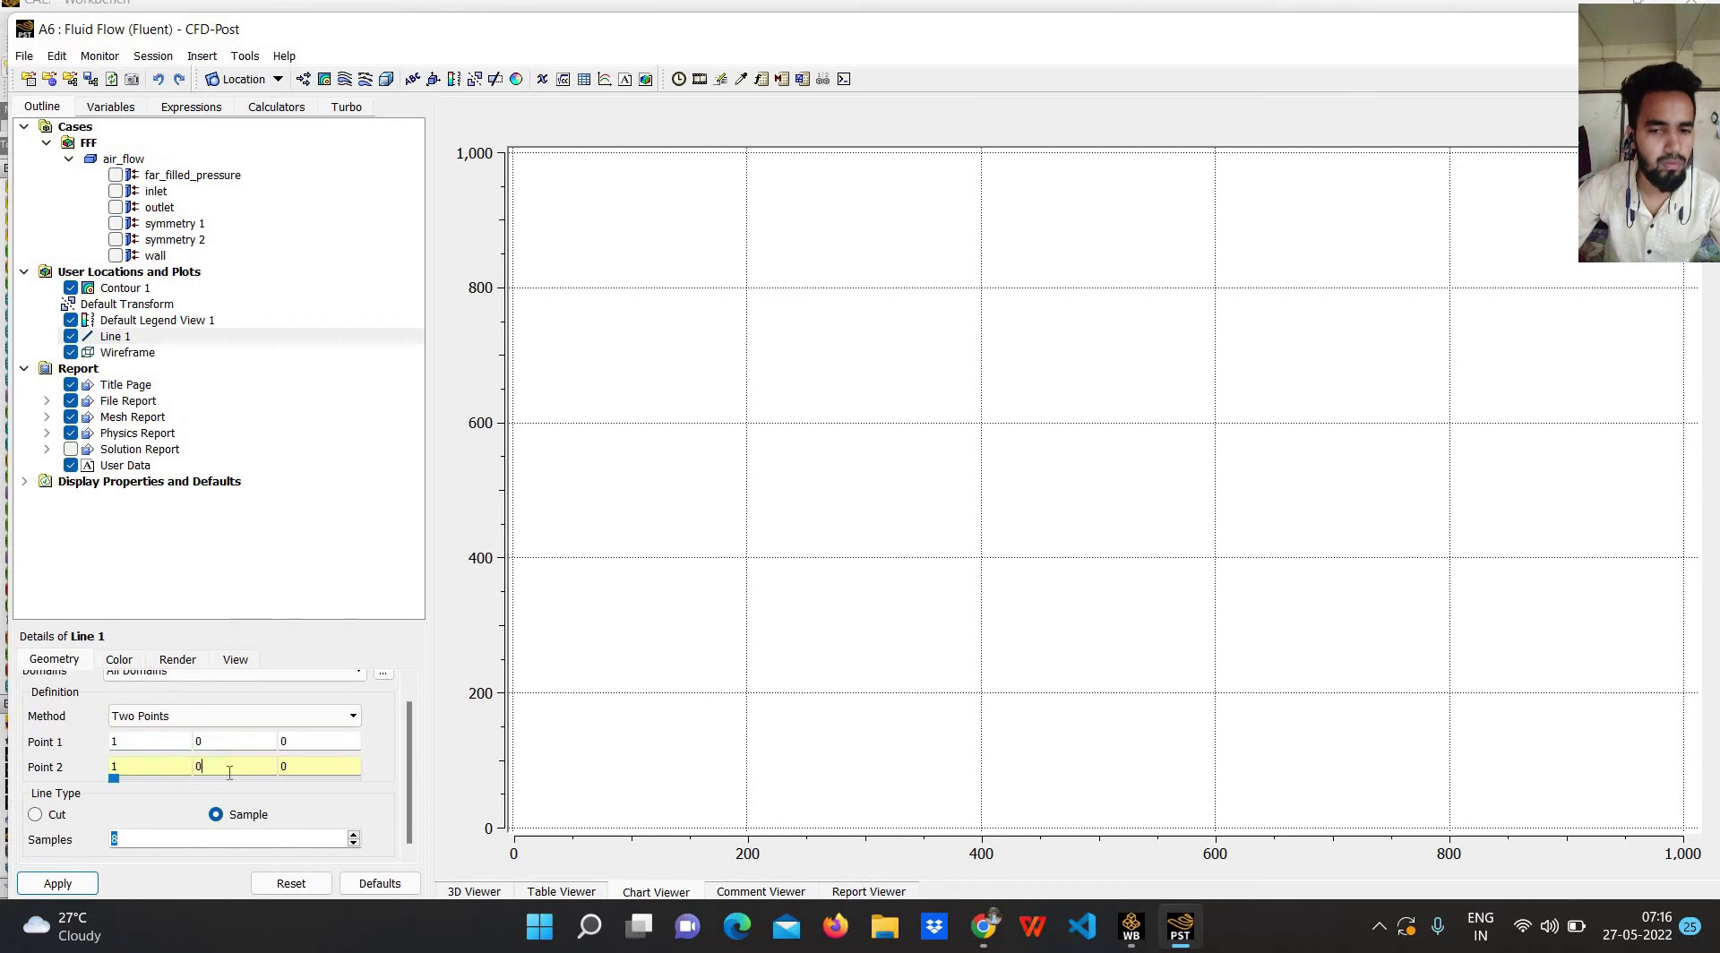
pyautogui.write('.5')
pyautogui.click(57, 884)
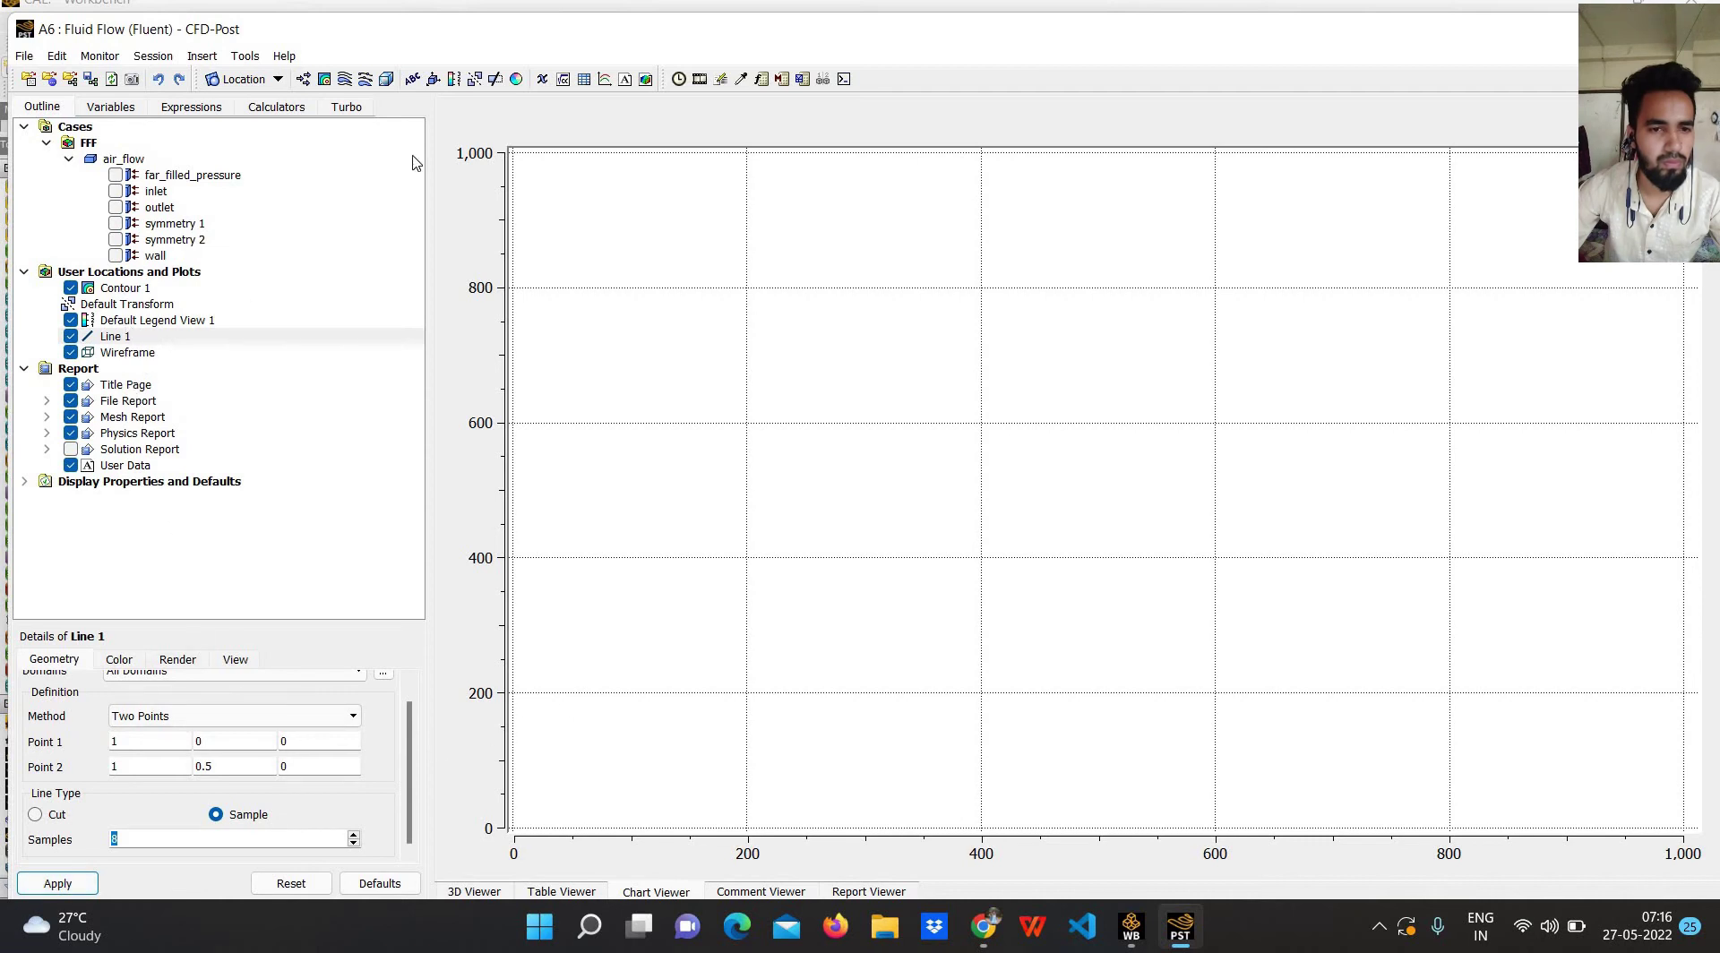
# Insert a chart named Chart 1 and use Line 1 as the data source location for Series 1.
pyautogui.click(605, 79)
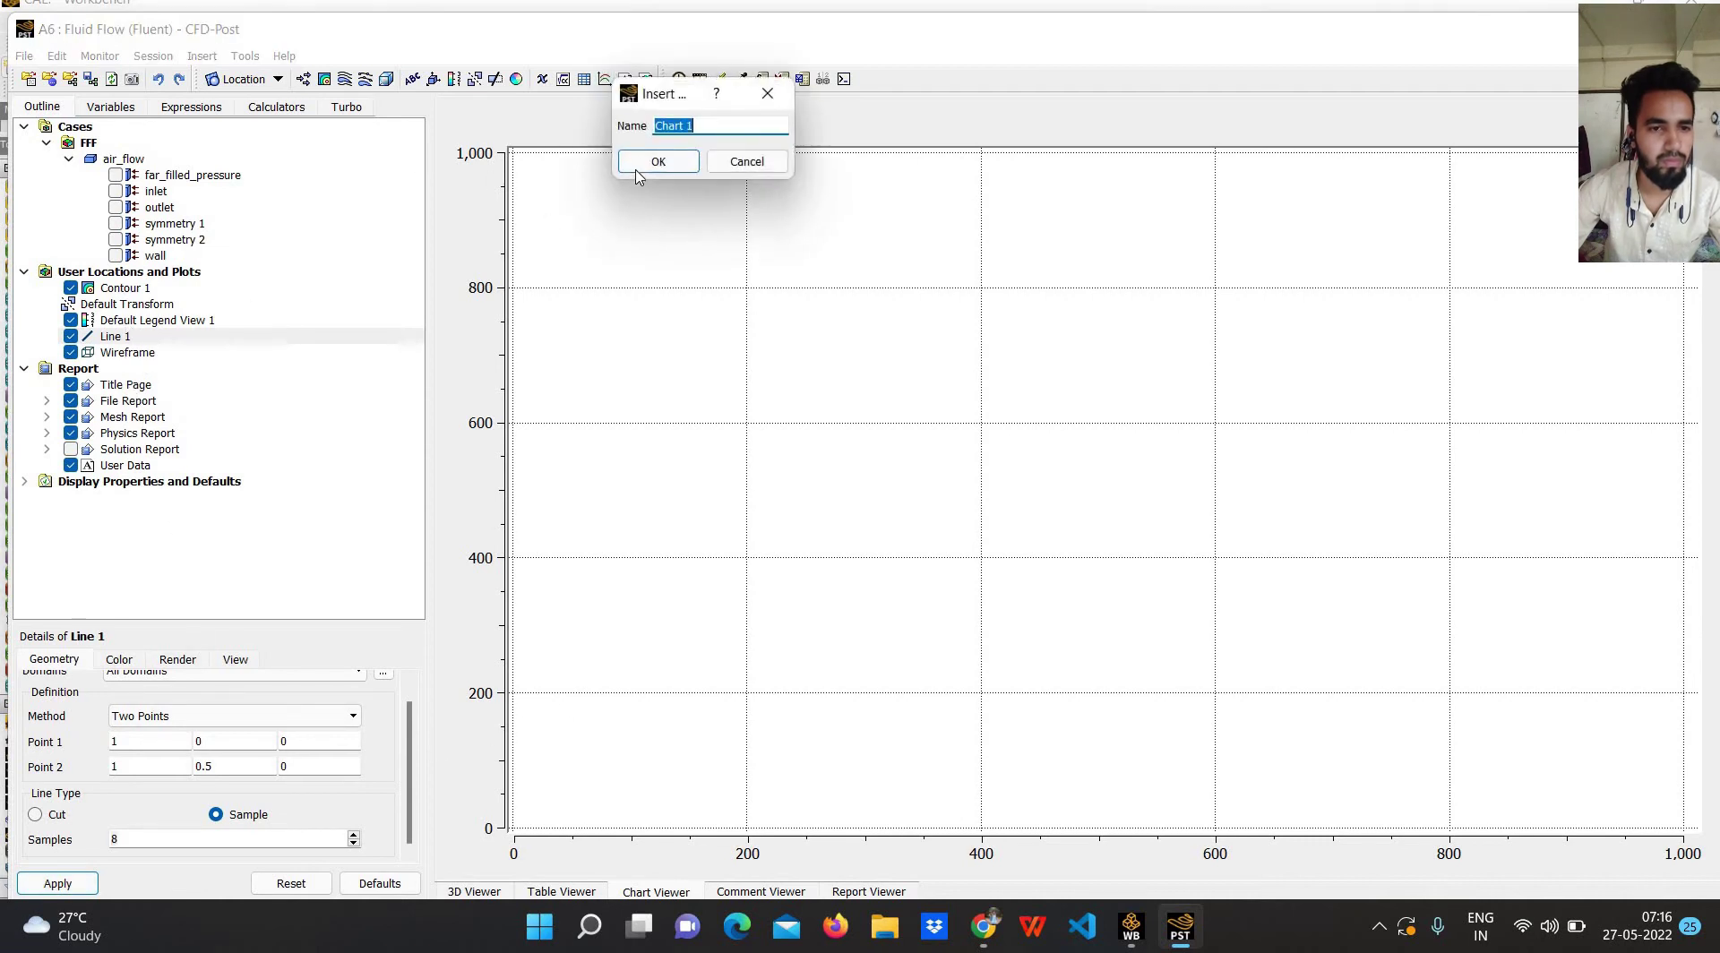
pyautogui.click(659, 161)
pyautogui.click(143, 665)
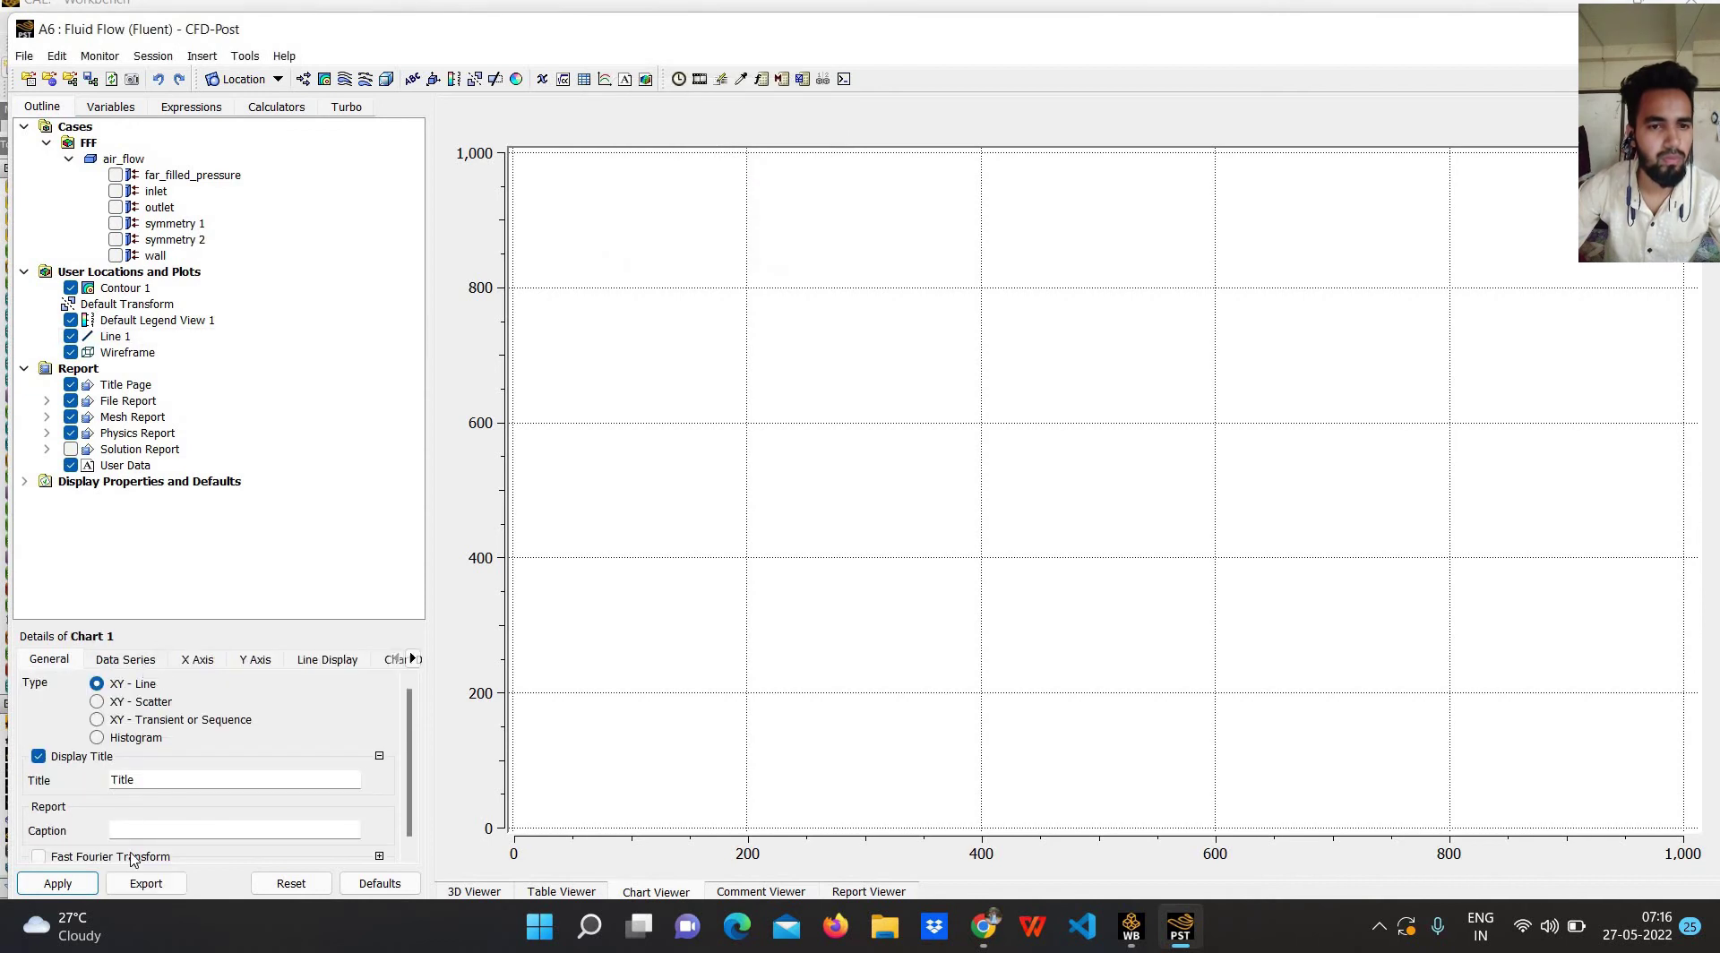
pyautogui.scroll(-2, 179, 766)
pyautogui.click(182, 761)
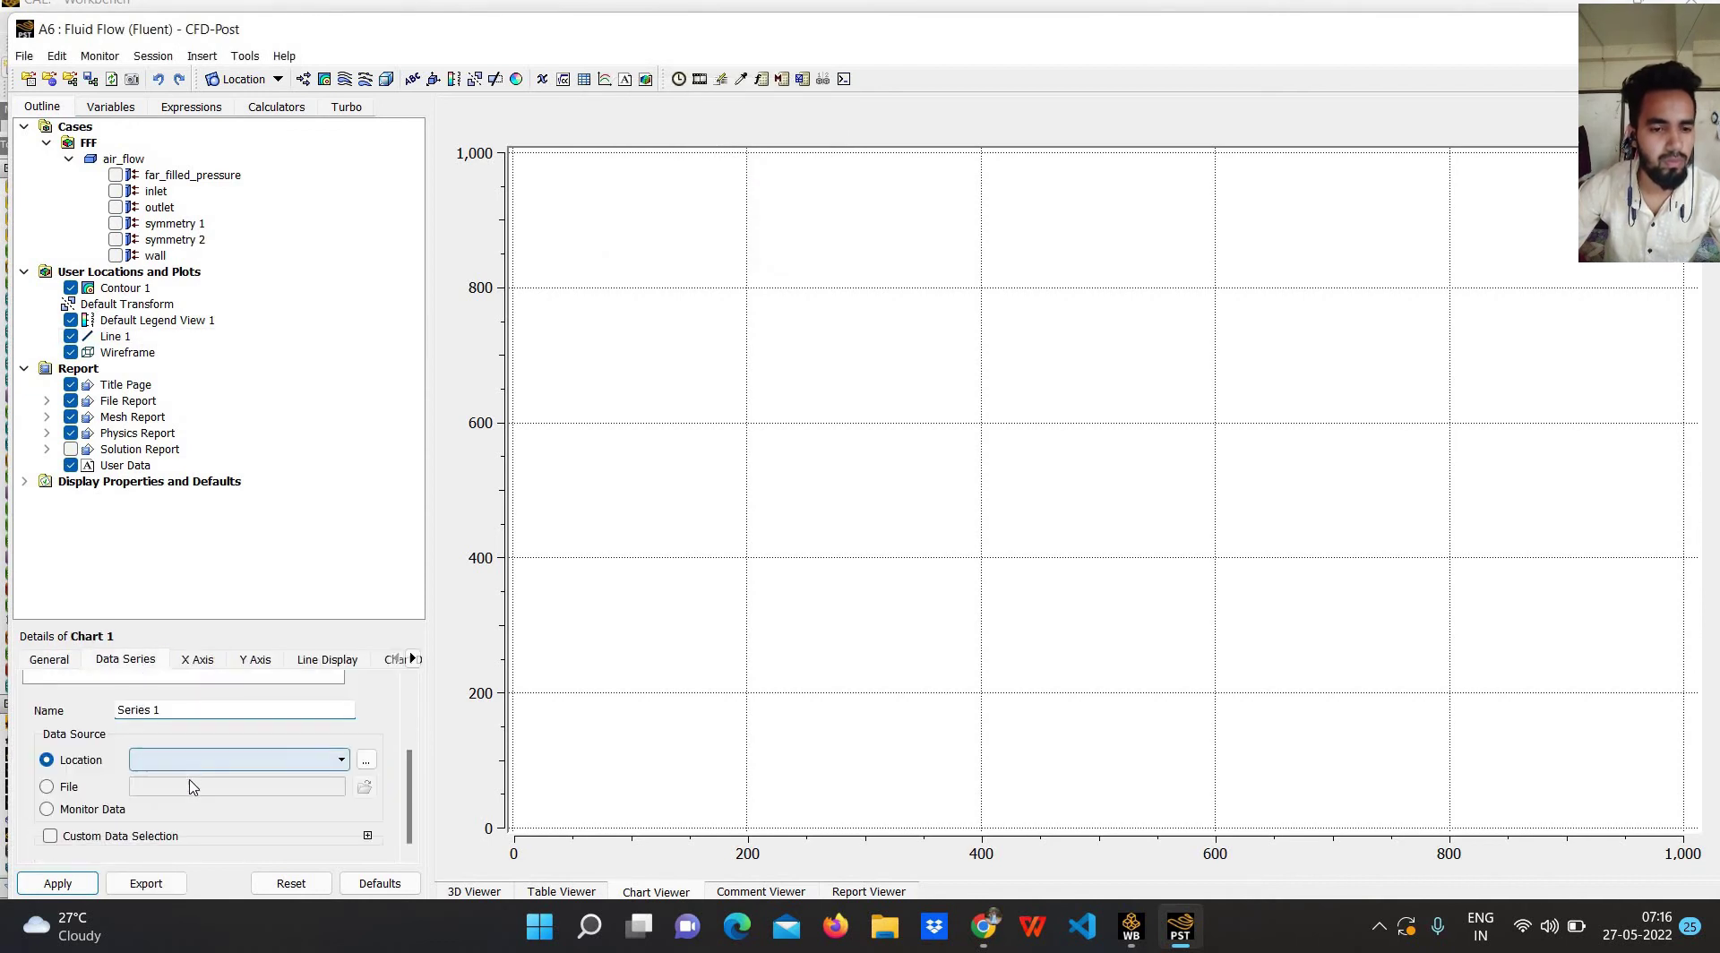
pyautogui.click(193, 783)
# Plot Velocity u on the X axis against the Y coordinate on the Y axis and apply Chart 1.
pyautogui.click(197, 660)
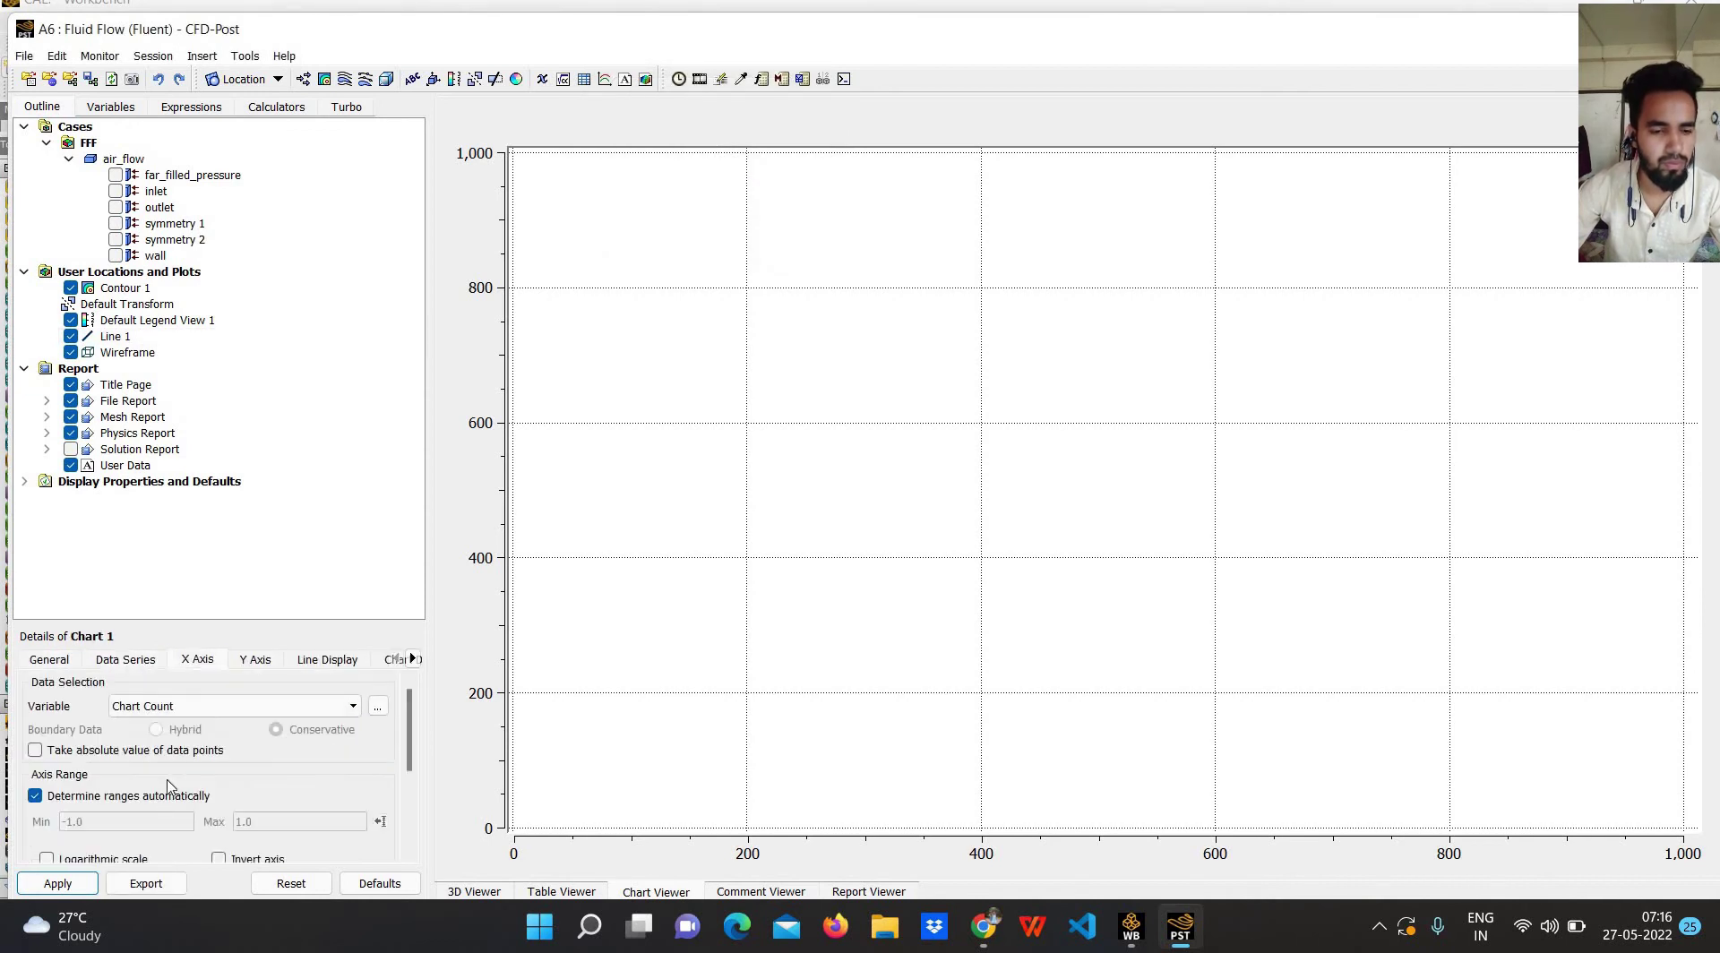
pyautogui.click(152, 706)
pyautogui.press('Return')
pyautogui.click(254, 659)
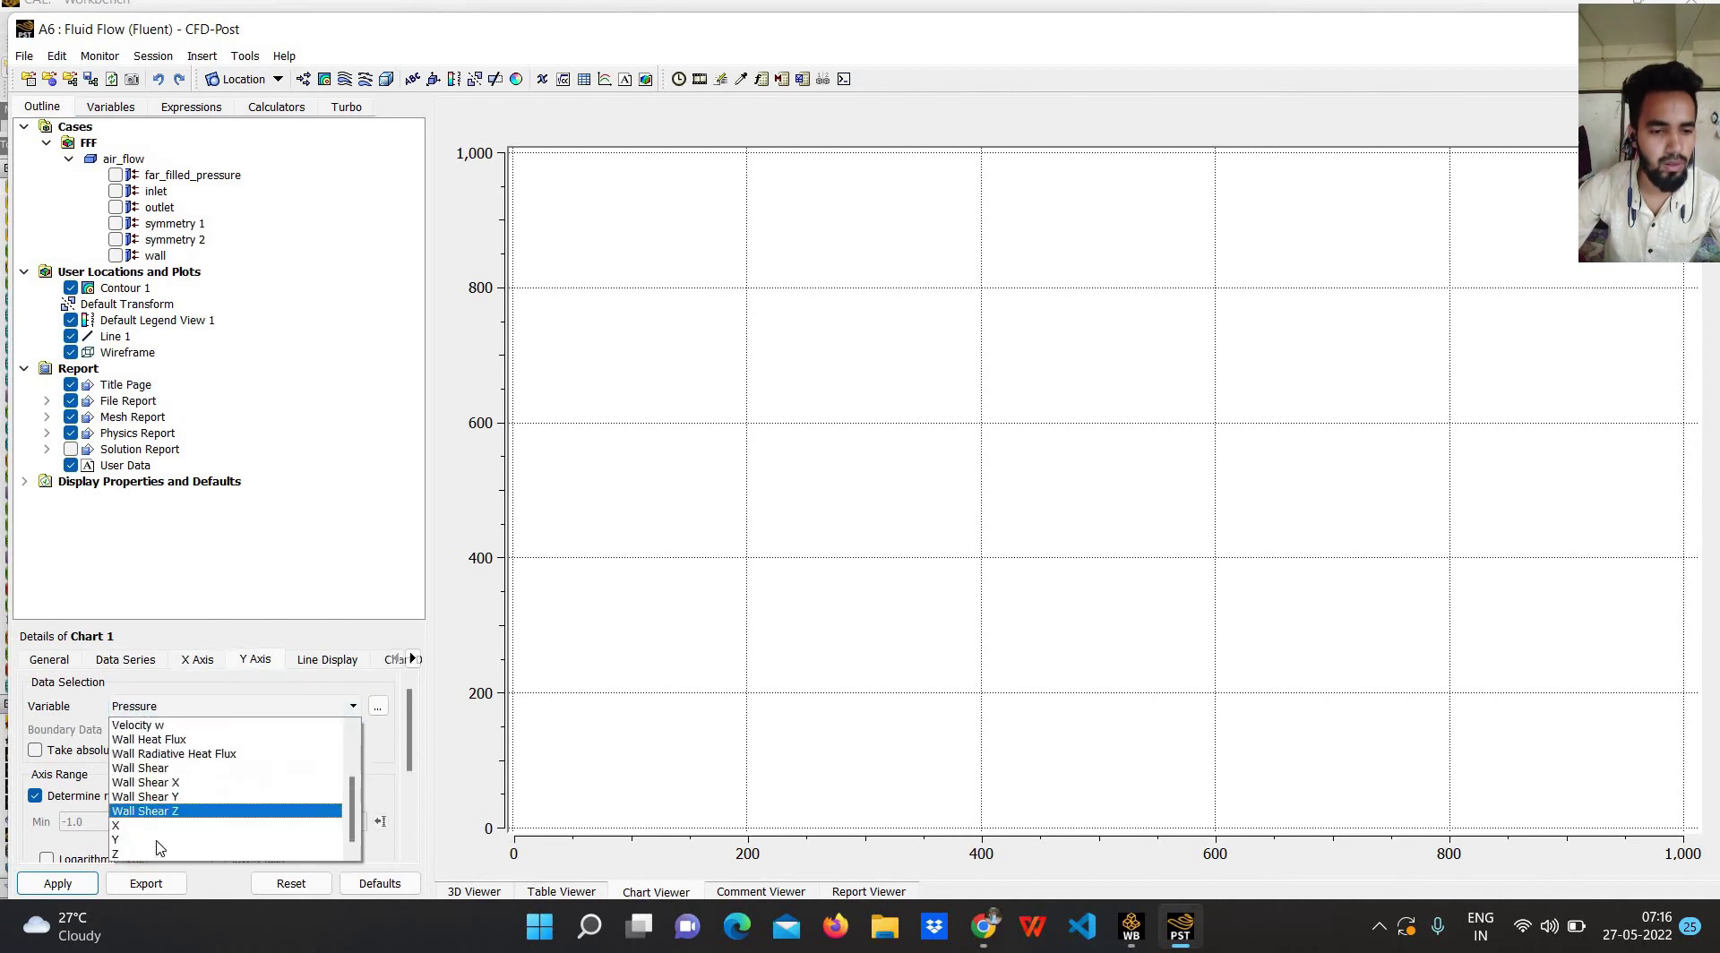
pyautogui.click(121, 843)
pyautogui.scroll(-3, 112, 860)
pyautogui.click(83, 887)
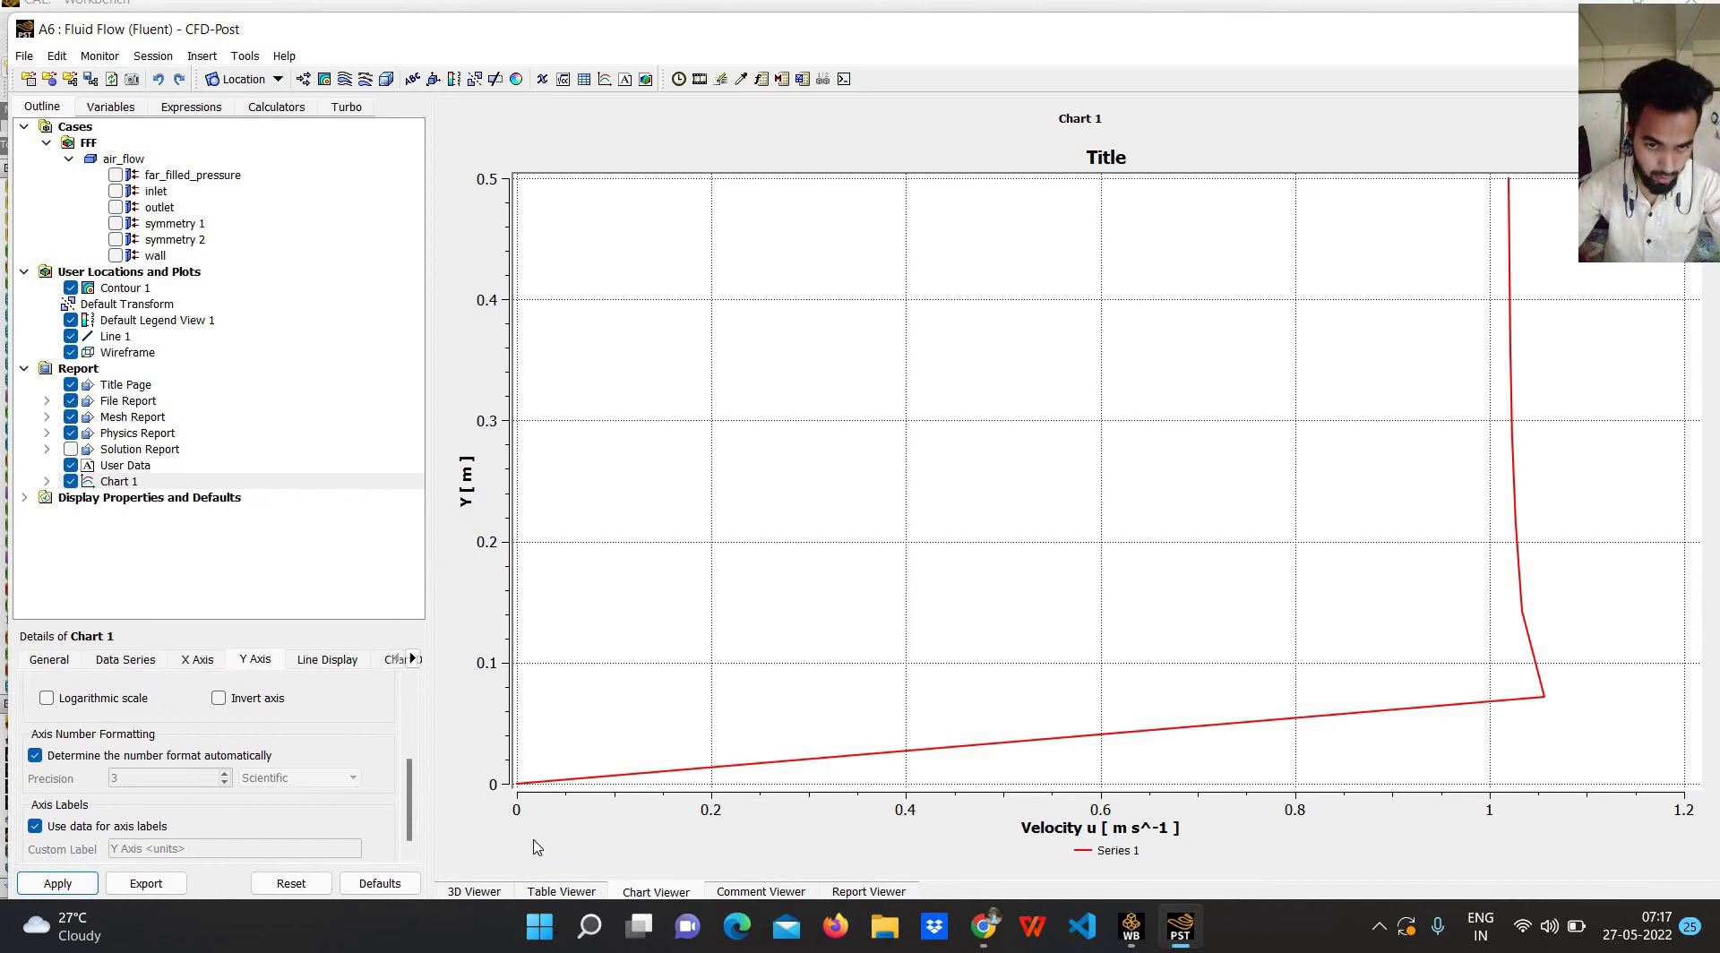
# Review the X-axis variable and range settings of Chart 1.
pyautogui.click(205, 484)
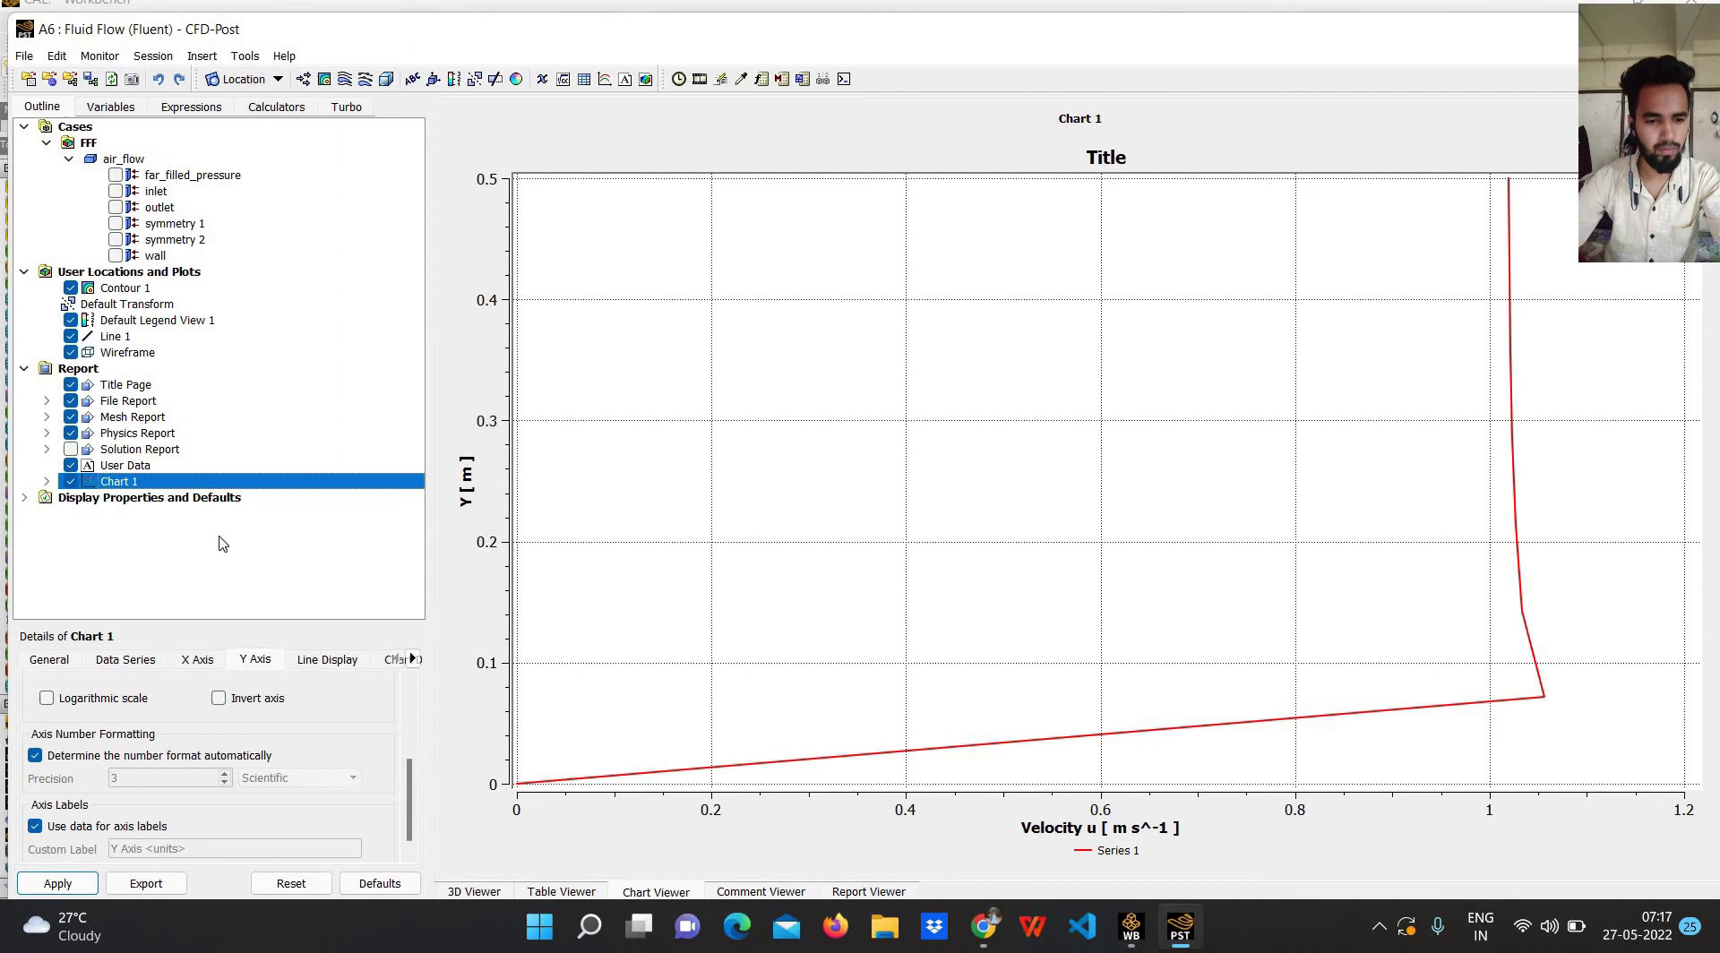
pyautogui.click(197, 659)
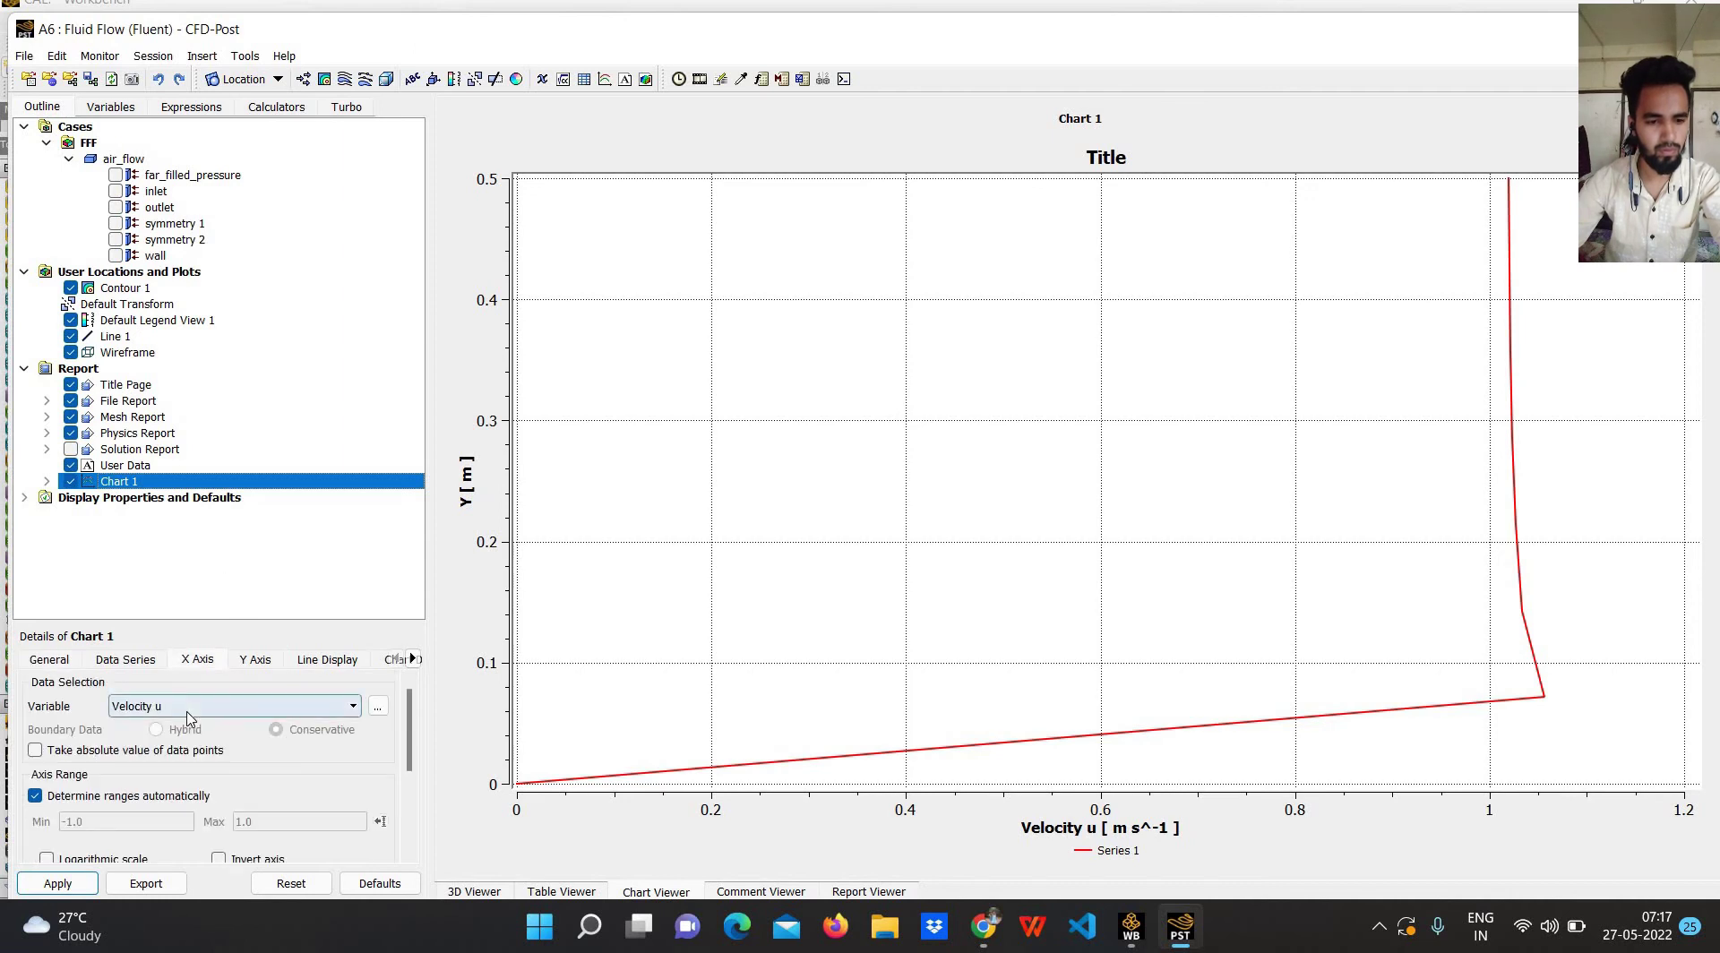
pyautogui.click(190, 708)
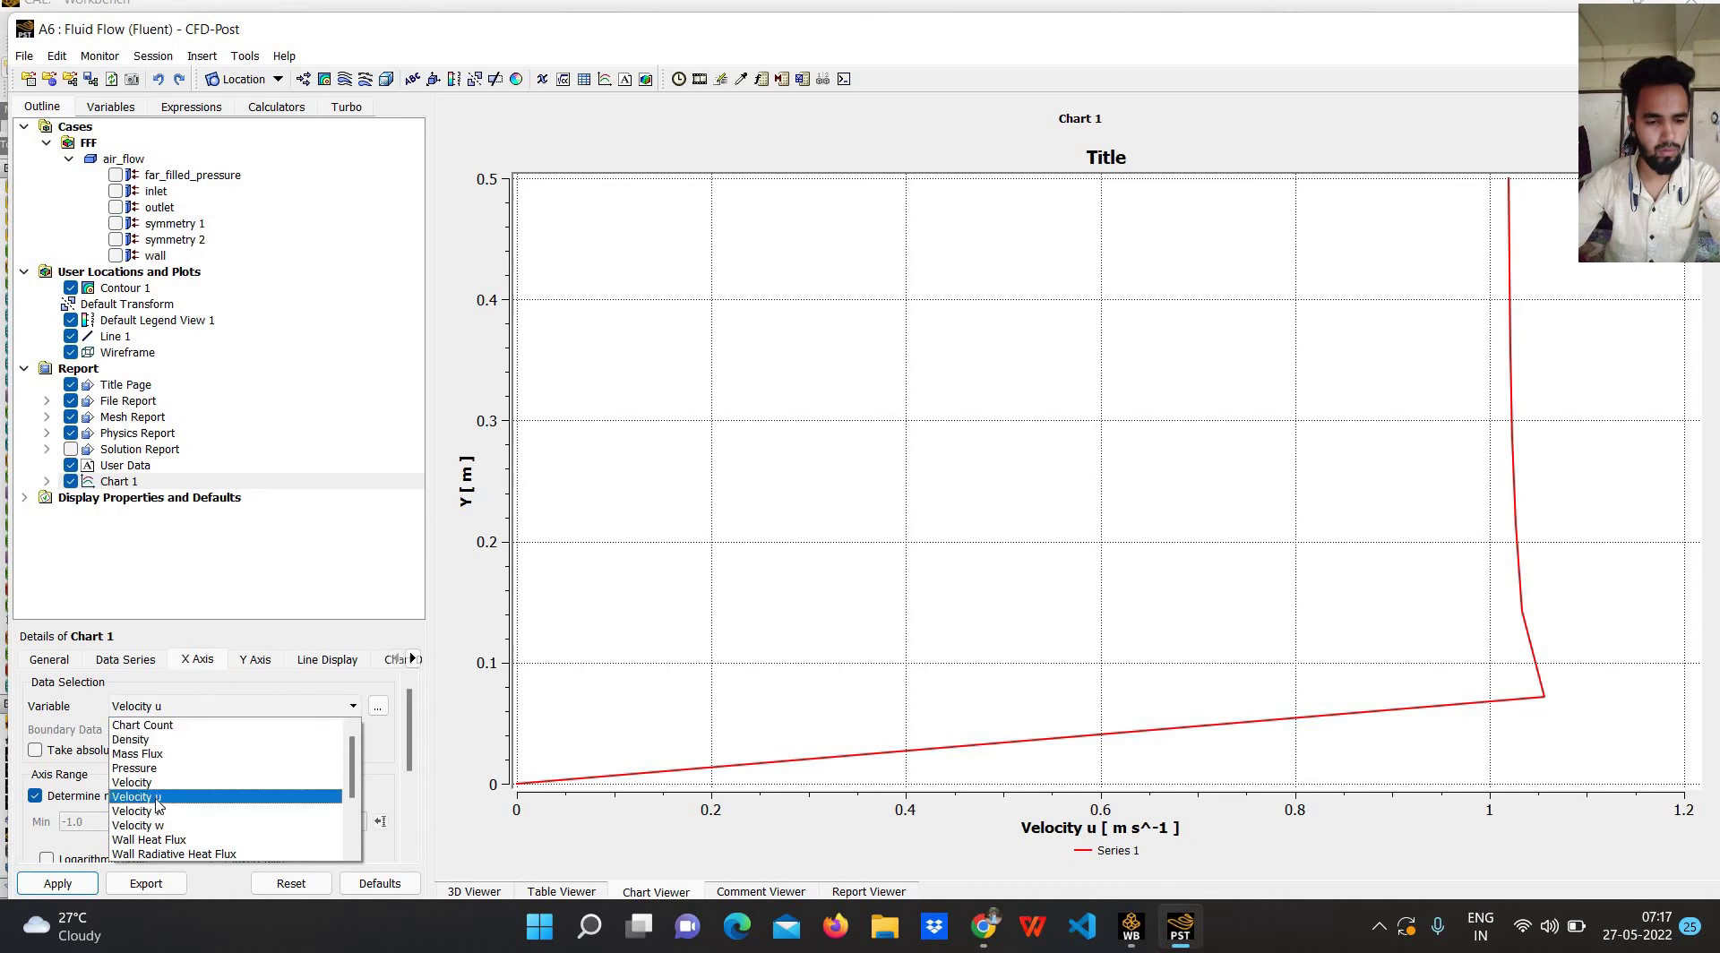
pyautogui.click(294, 708)
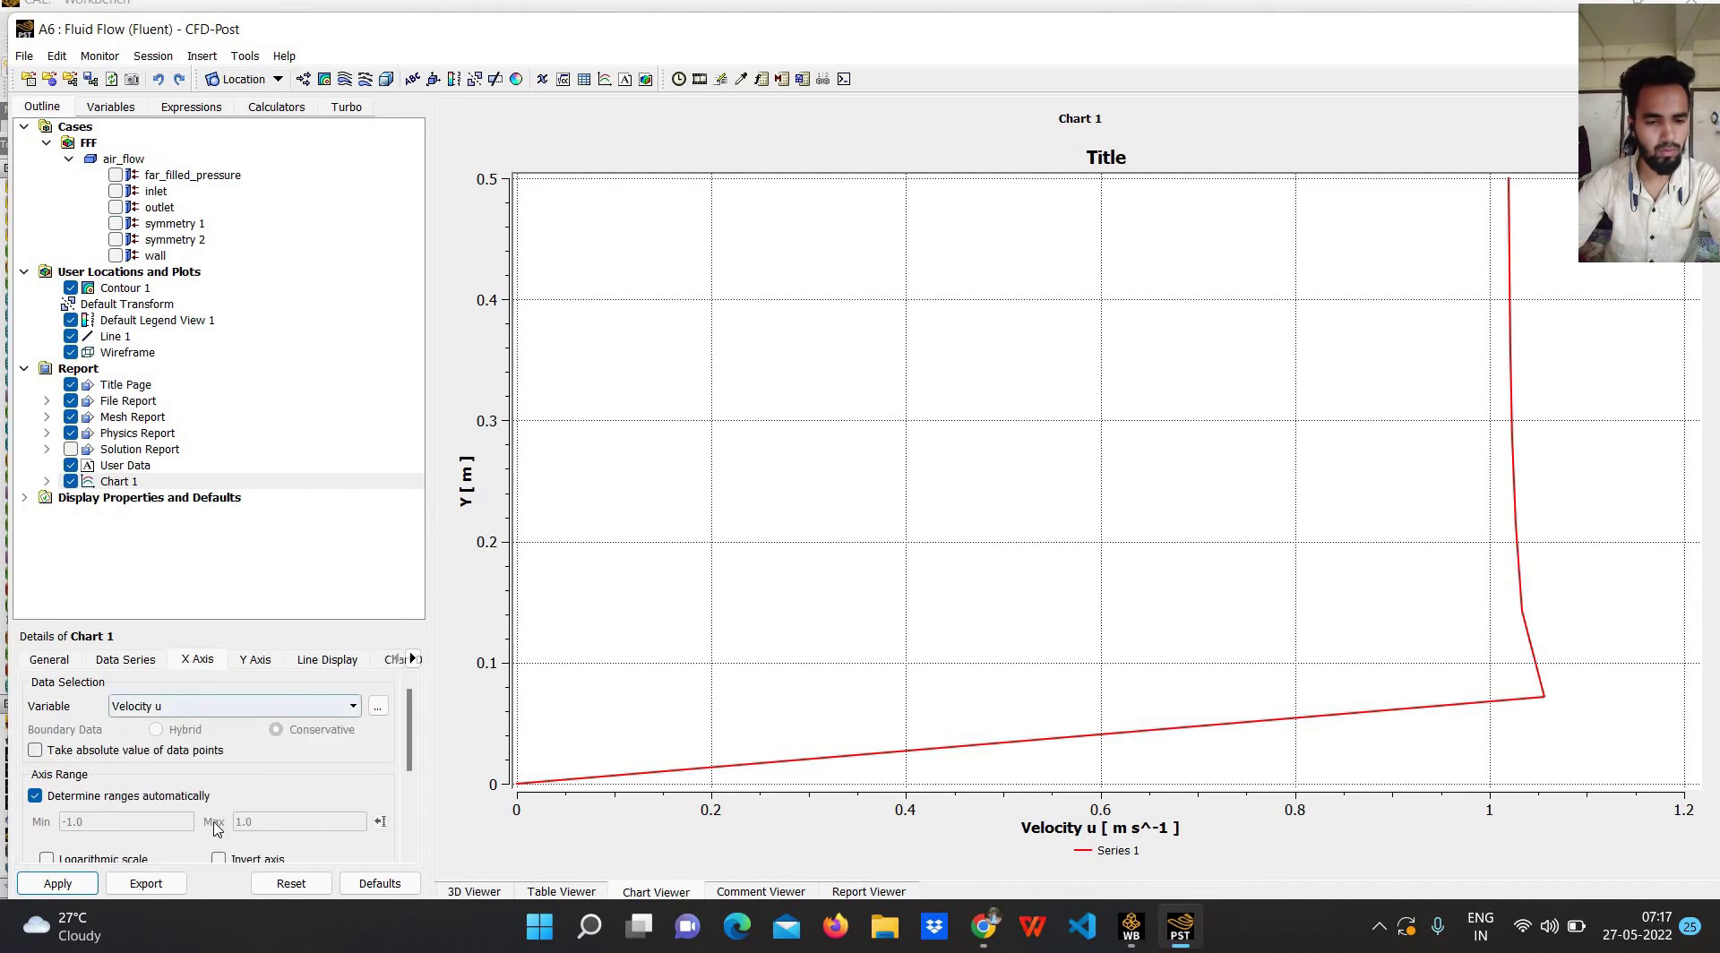
pyautogui.scroll(-3, 219, 788)
pyautogui.scroll(3, 219, 789)
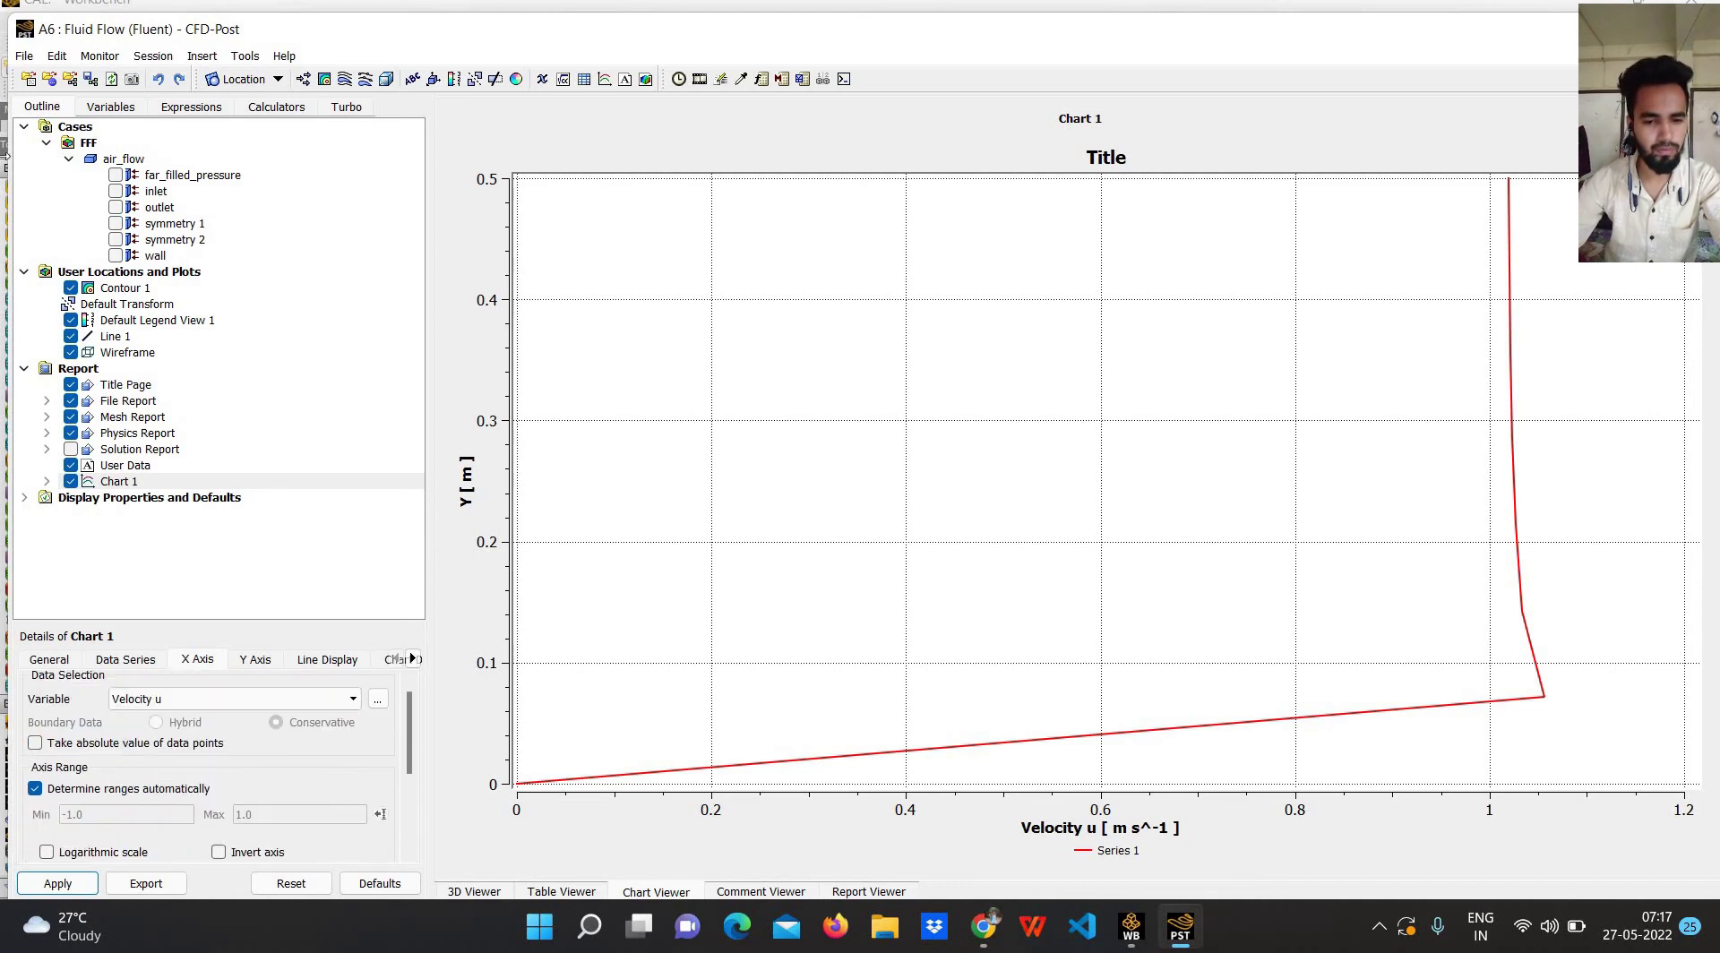
pyautogui.click(22, 58)
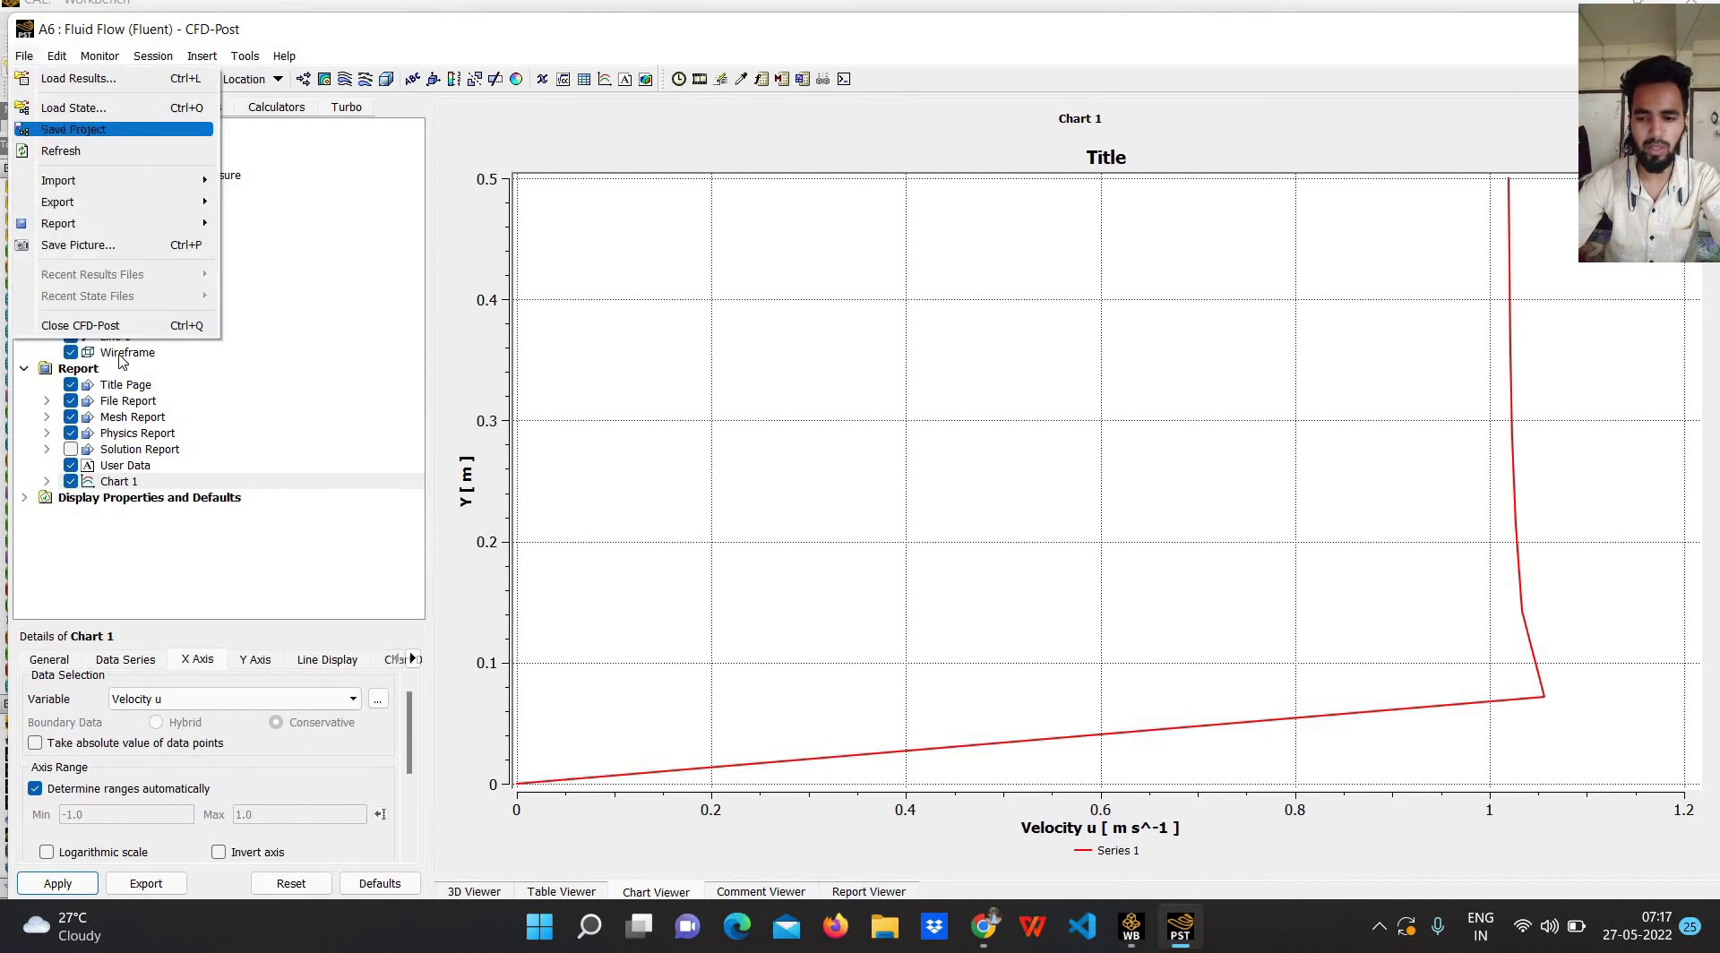
pyautogui.click(348, 320)
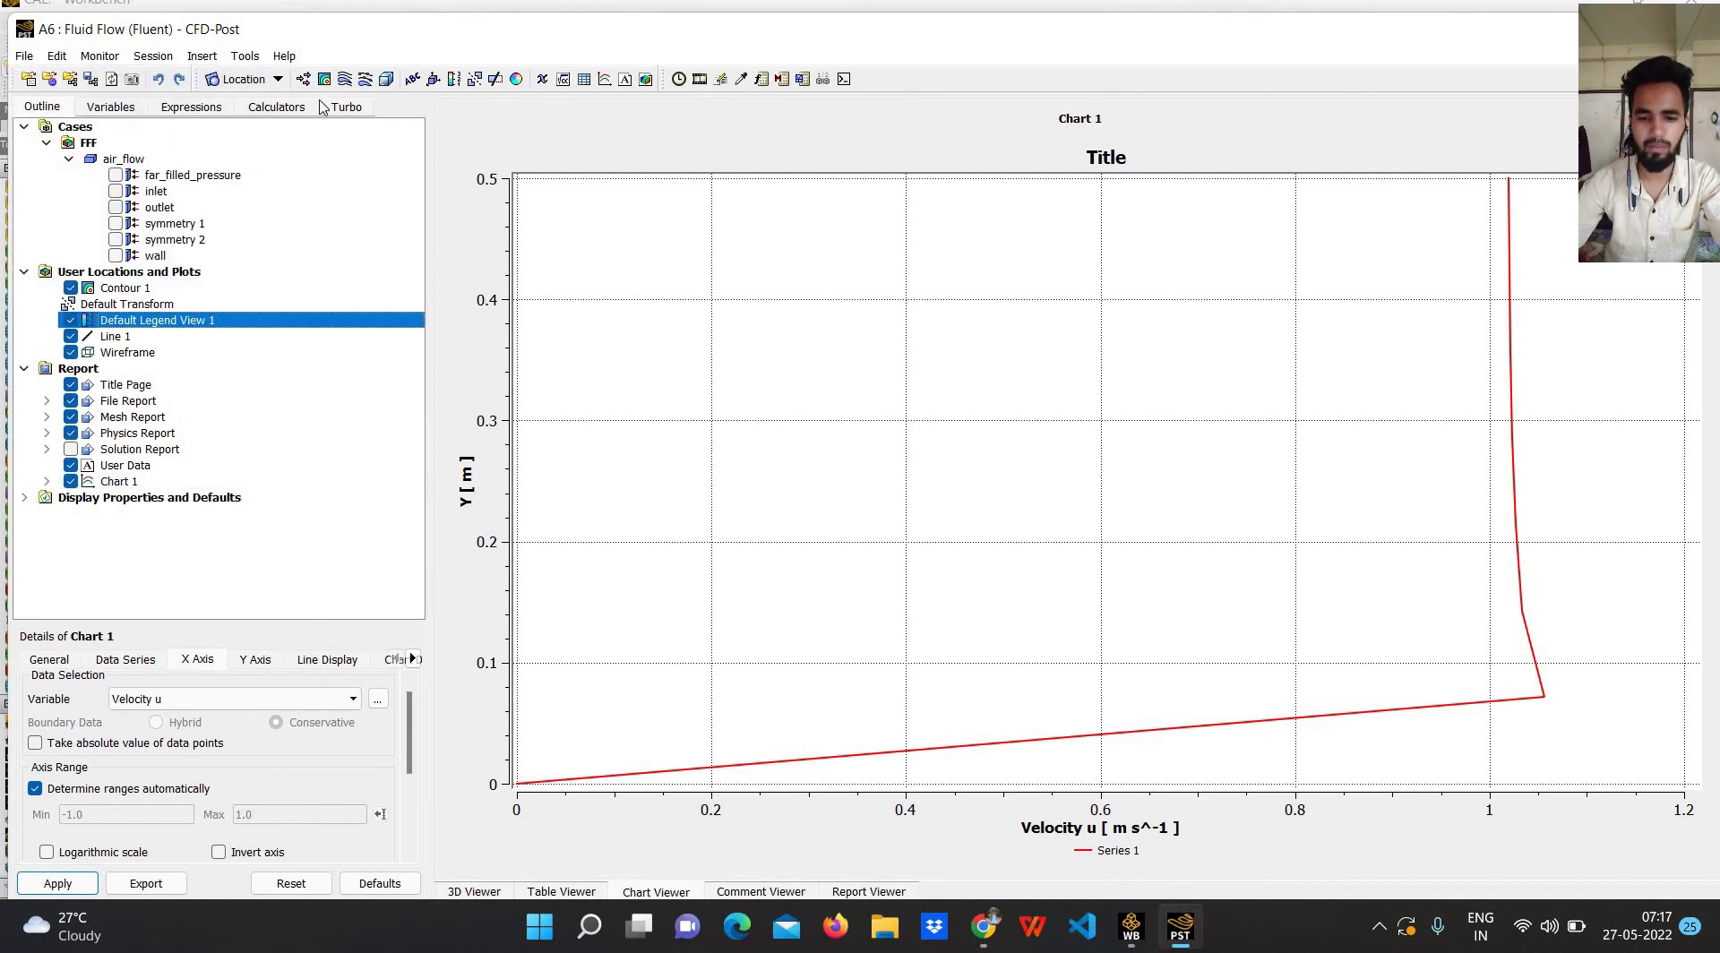
# Insert a streamline named Streamline 1 and turn on the display of all air_flow boundaries, from far_filled_pressure to wall.
pyautogui.click(365, 79)
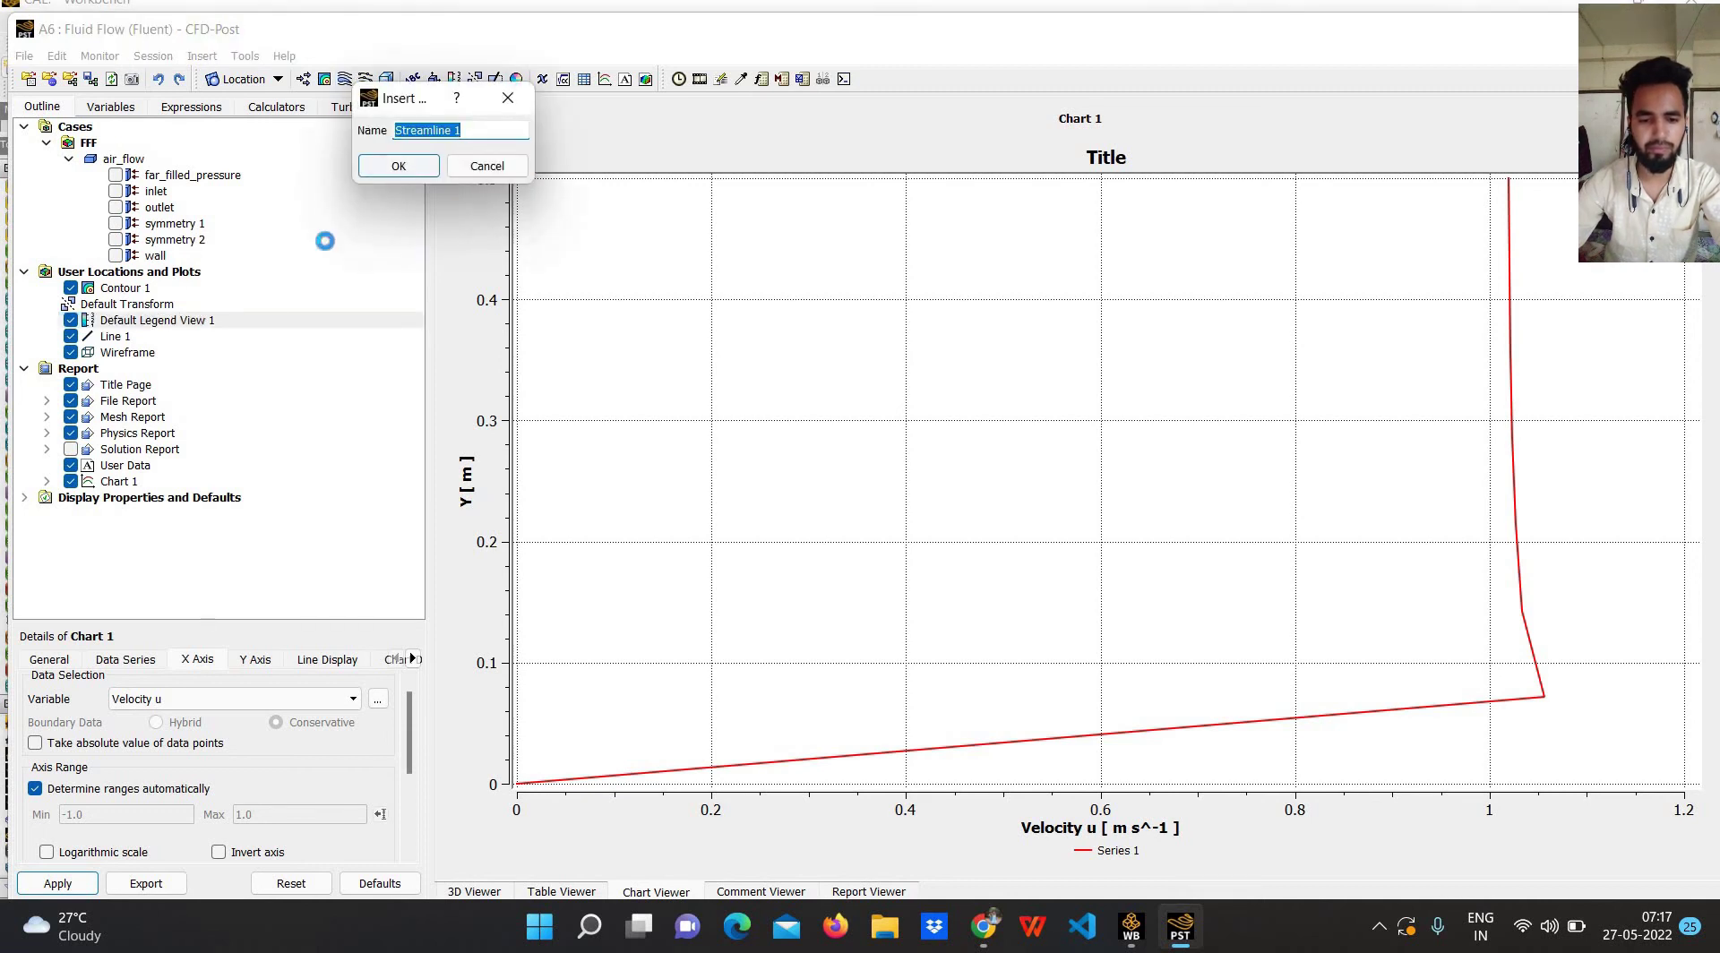
pyautogui.click(399, 165)
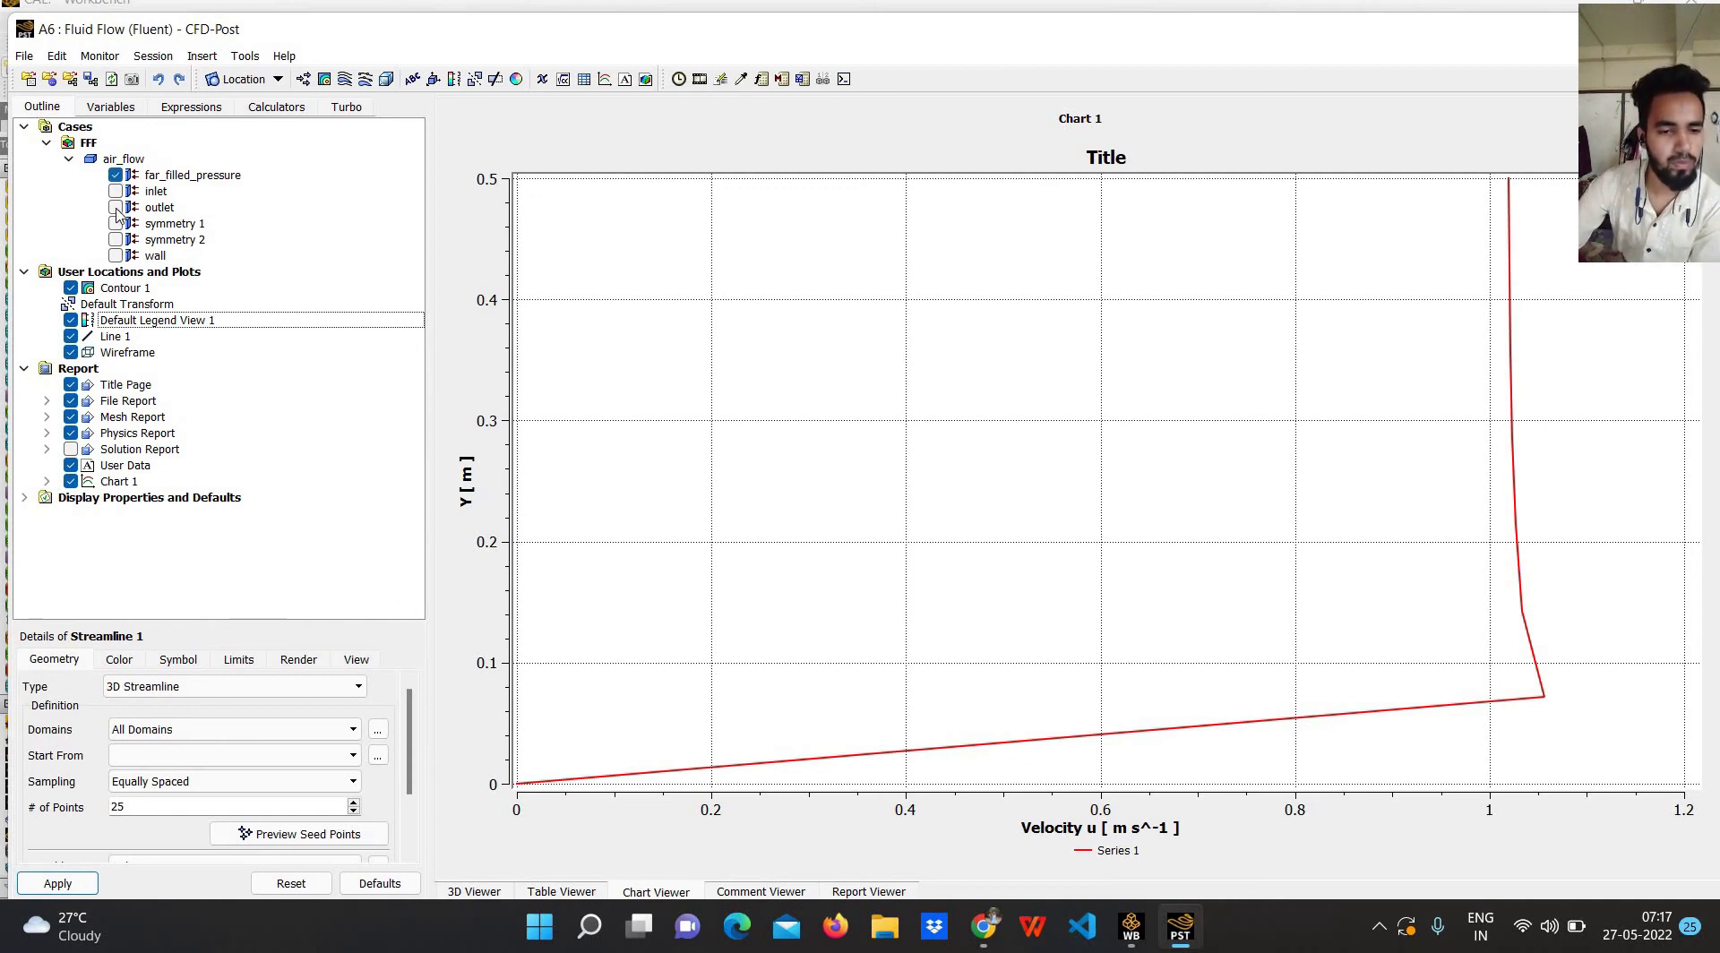
pyautogui.click(116, 207)
pyautogui.click(115, 223)
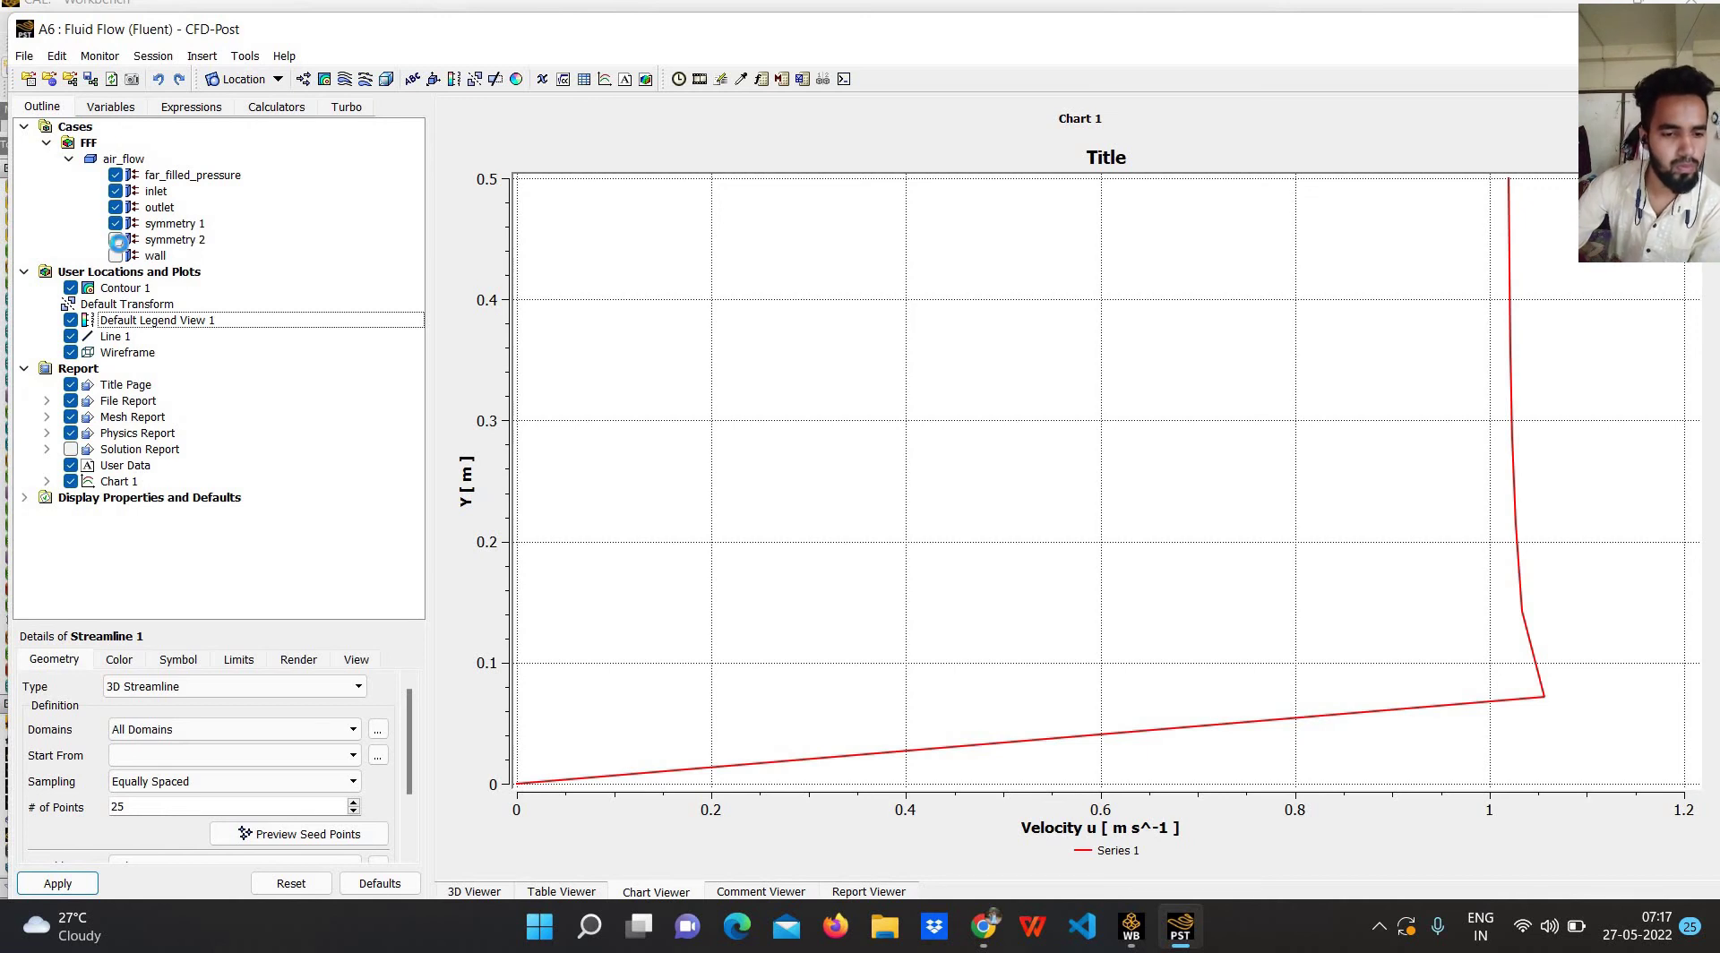
pyautogui.click(115, 240)
pyautogui.click(115, 256)
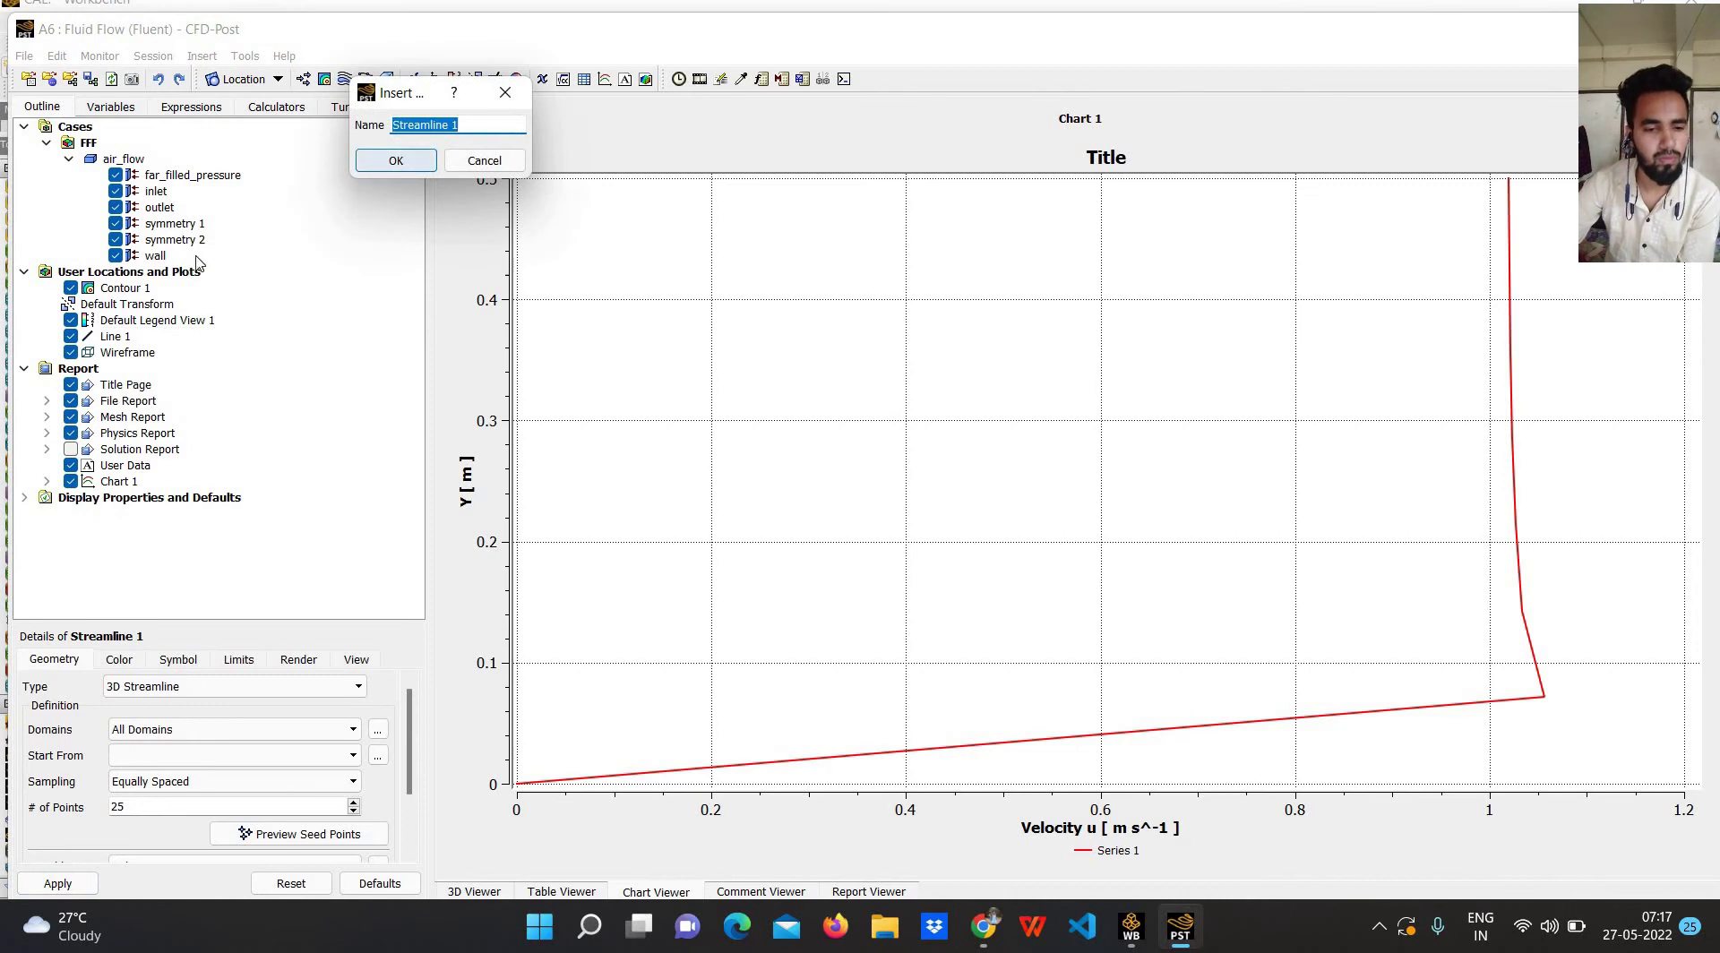
pyautogui.click(395, 159)
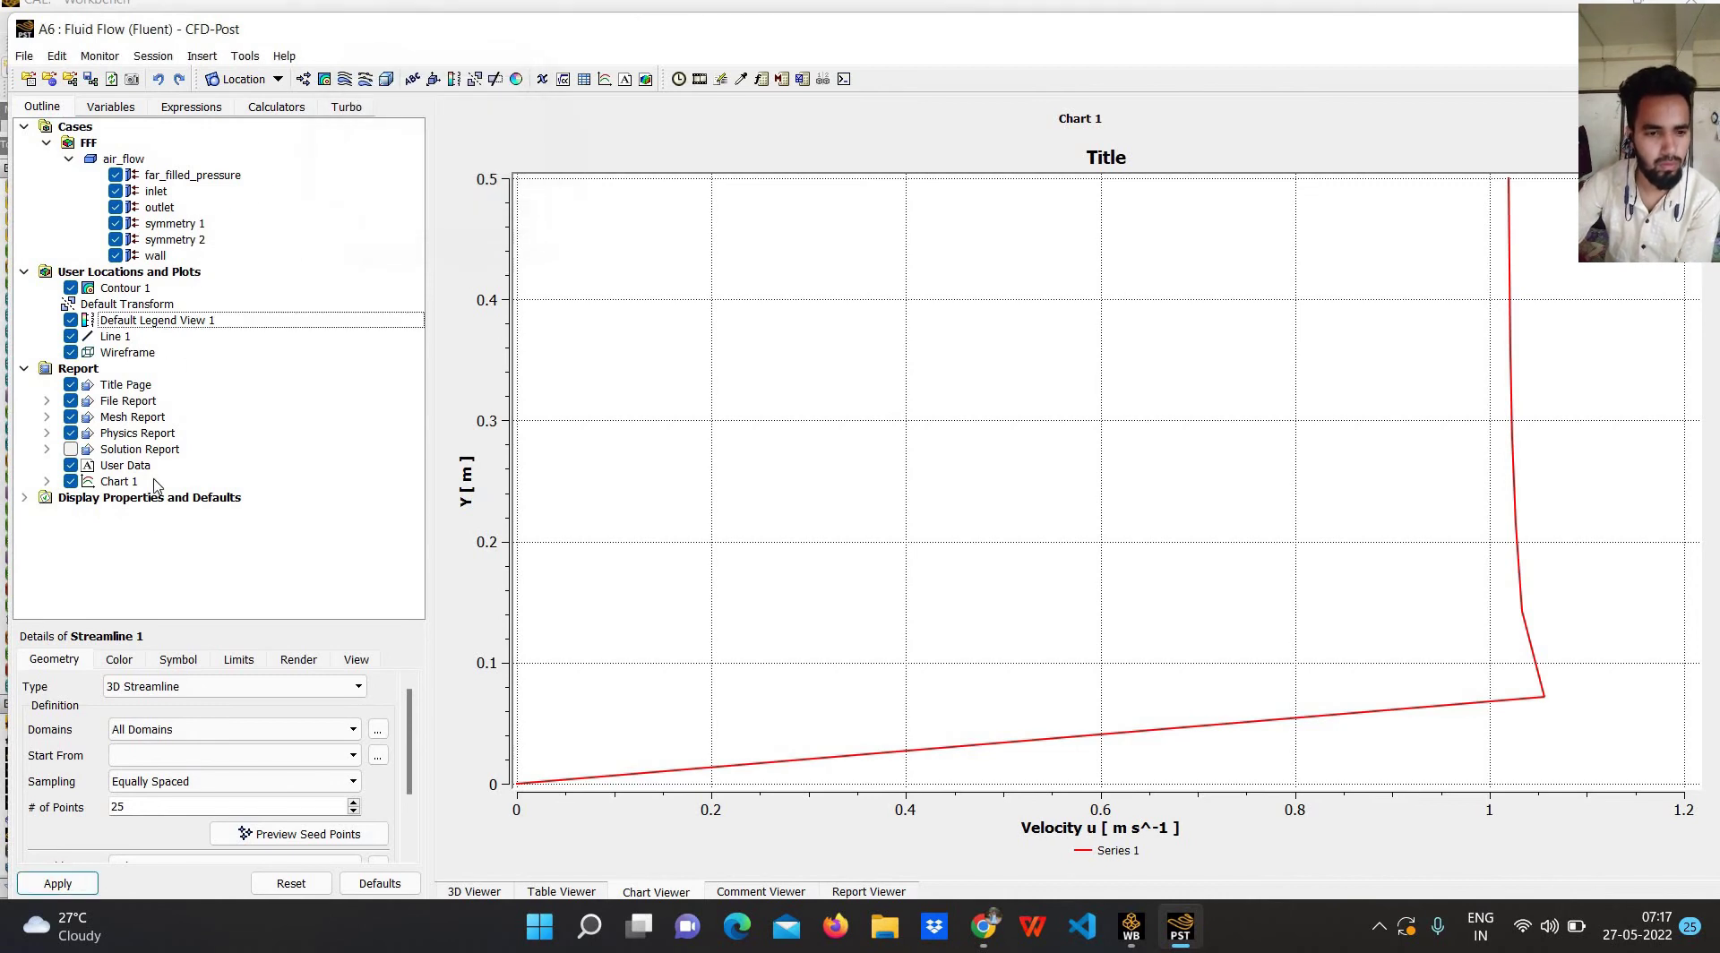
# Start Streamline 1 from the inlet with Vertex sampling across all domains, apply it and show it in the 3D view.
pyautogui.click(154, 687)
pyautogui.click(160, 688)
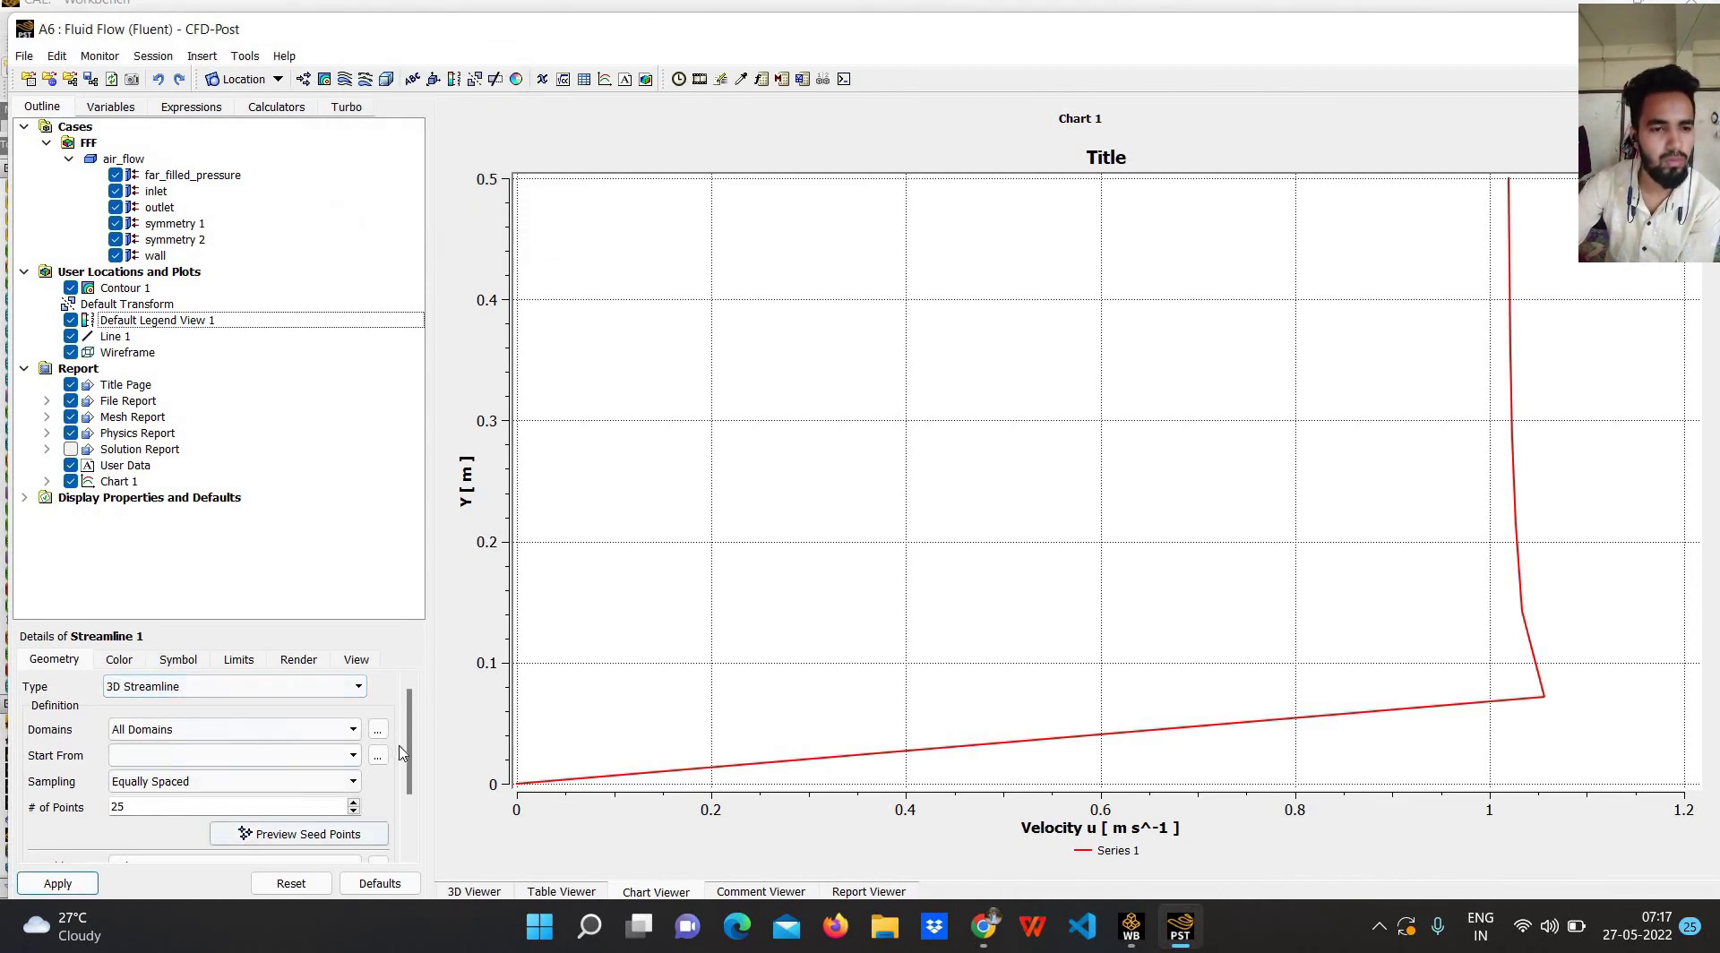
pyautogui.scroll(-1, 415, 834)
pyautogui.scroll(-3, 412, 836)
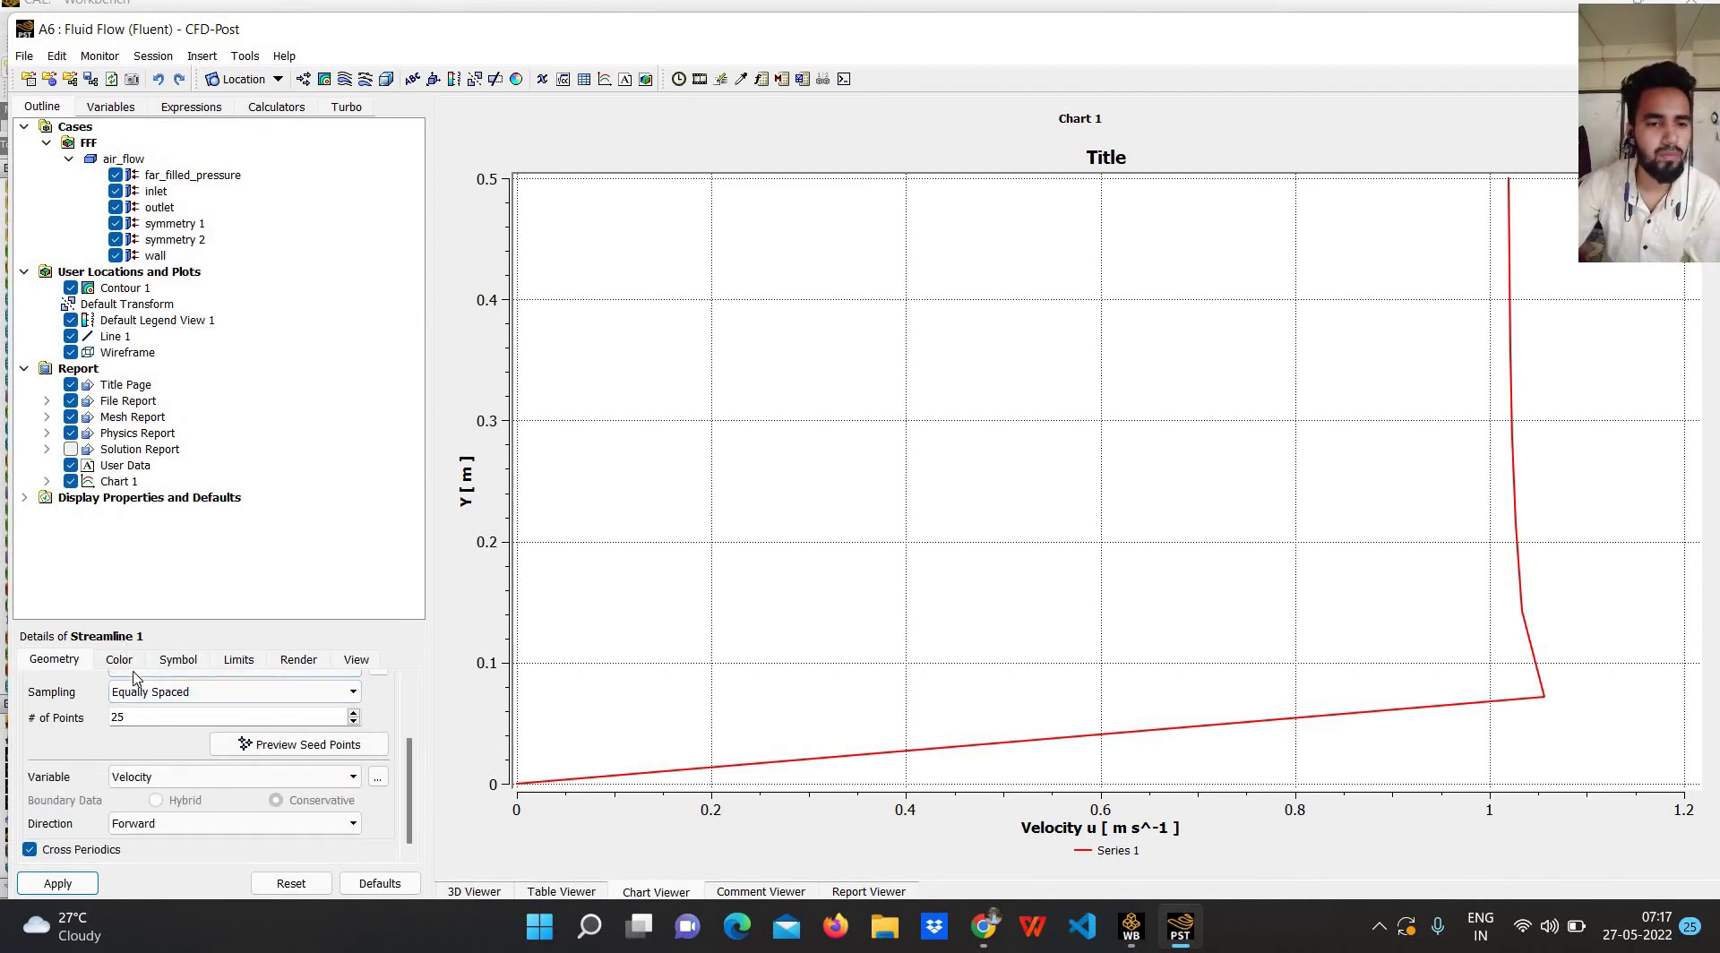
pyautogui.scroll(4, 157, 771)
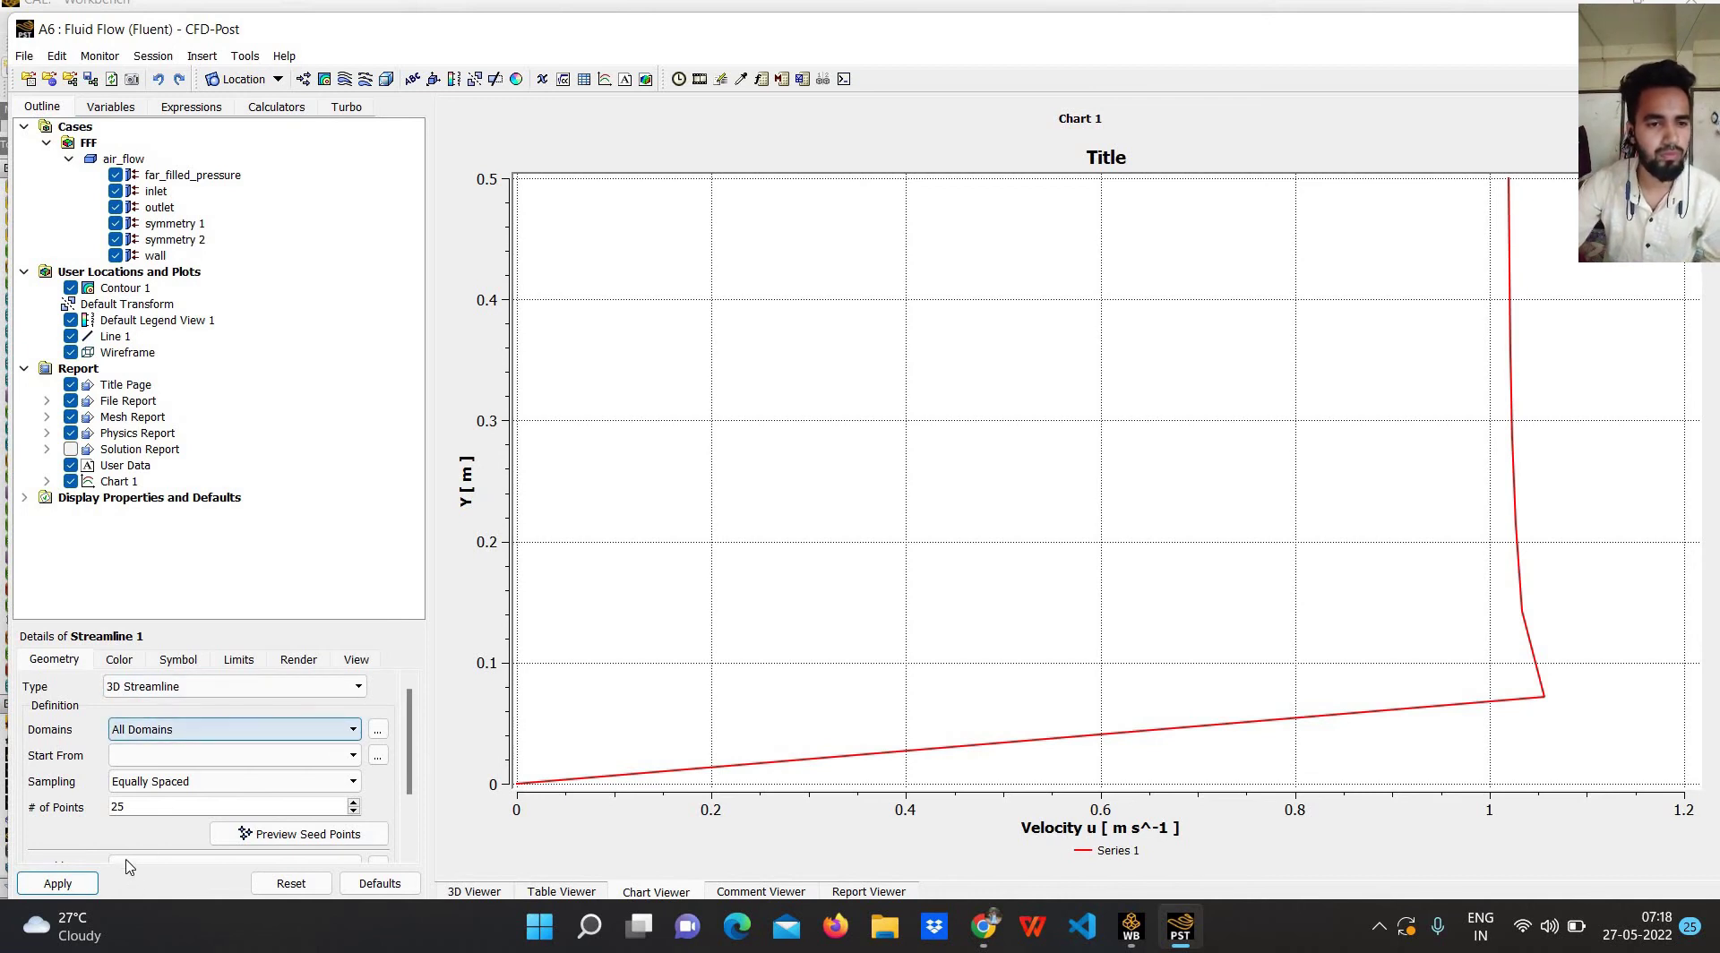
pyautogui.click(144, 783)
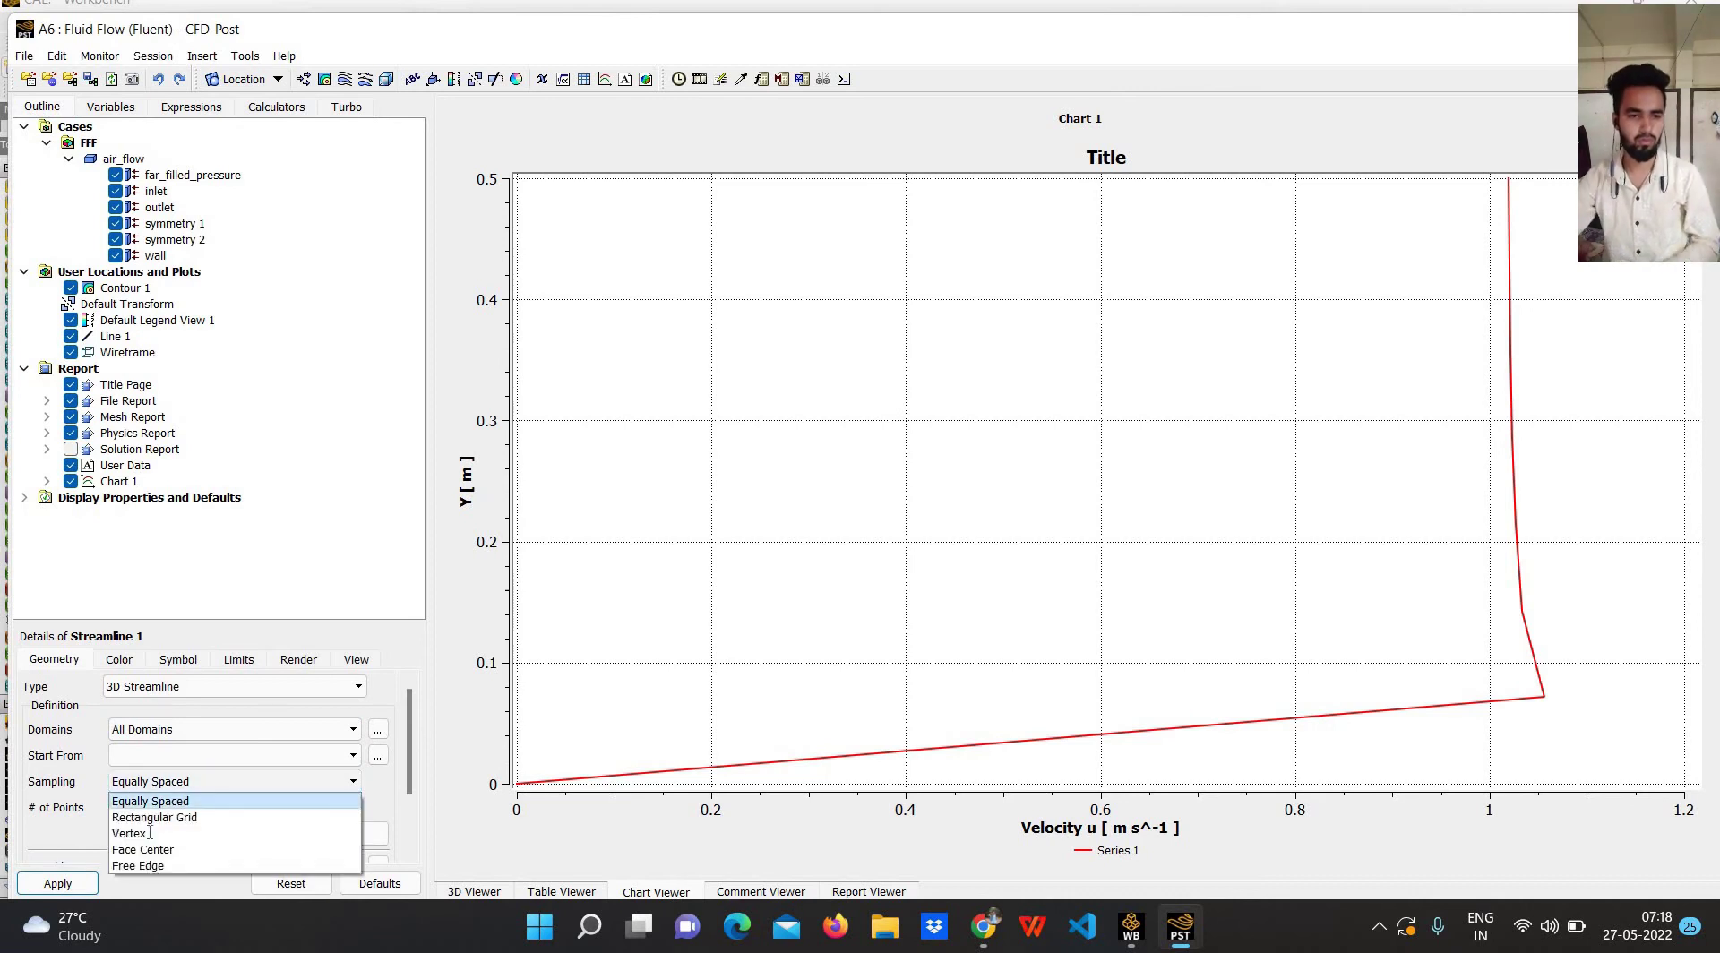
pyautogui.click(136, 827)
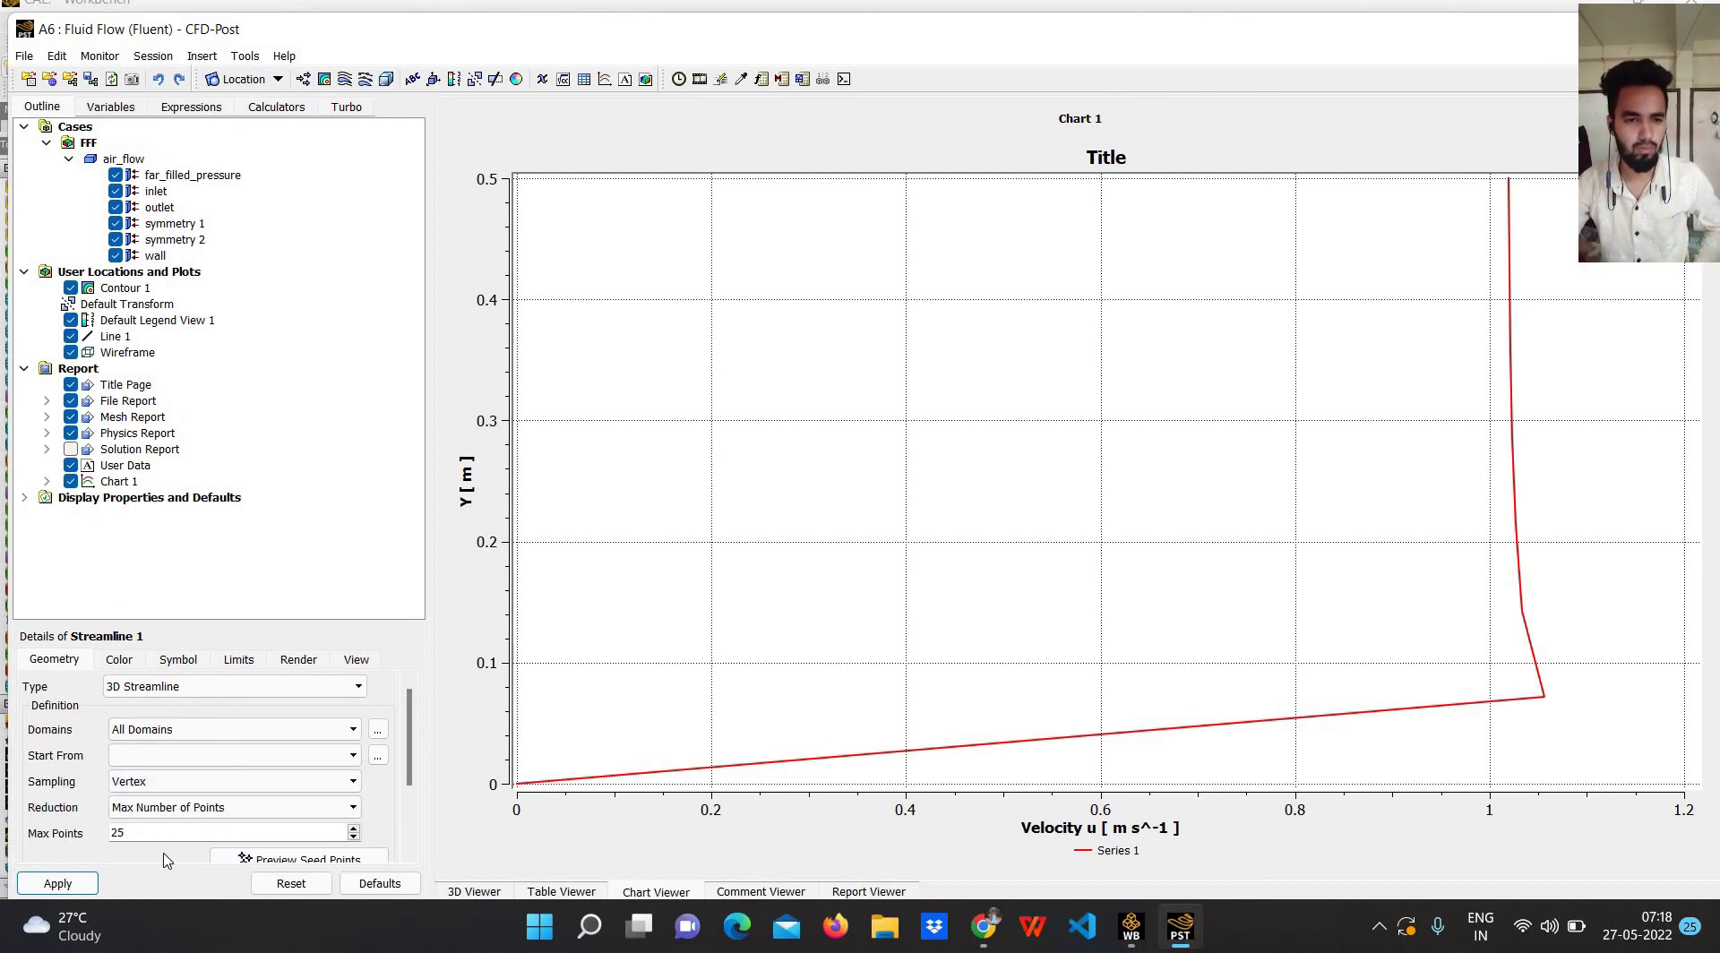
pyautogui.click(171, 759)
pyautogui.click(134, 789)
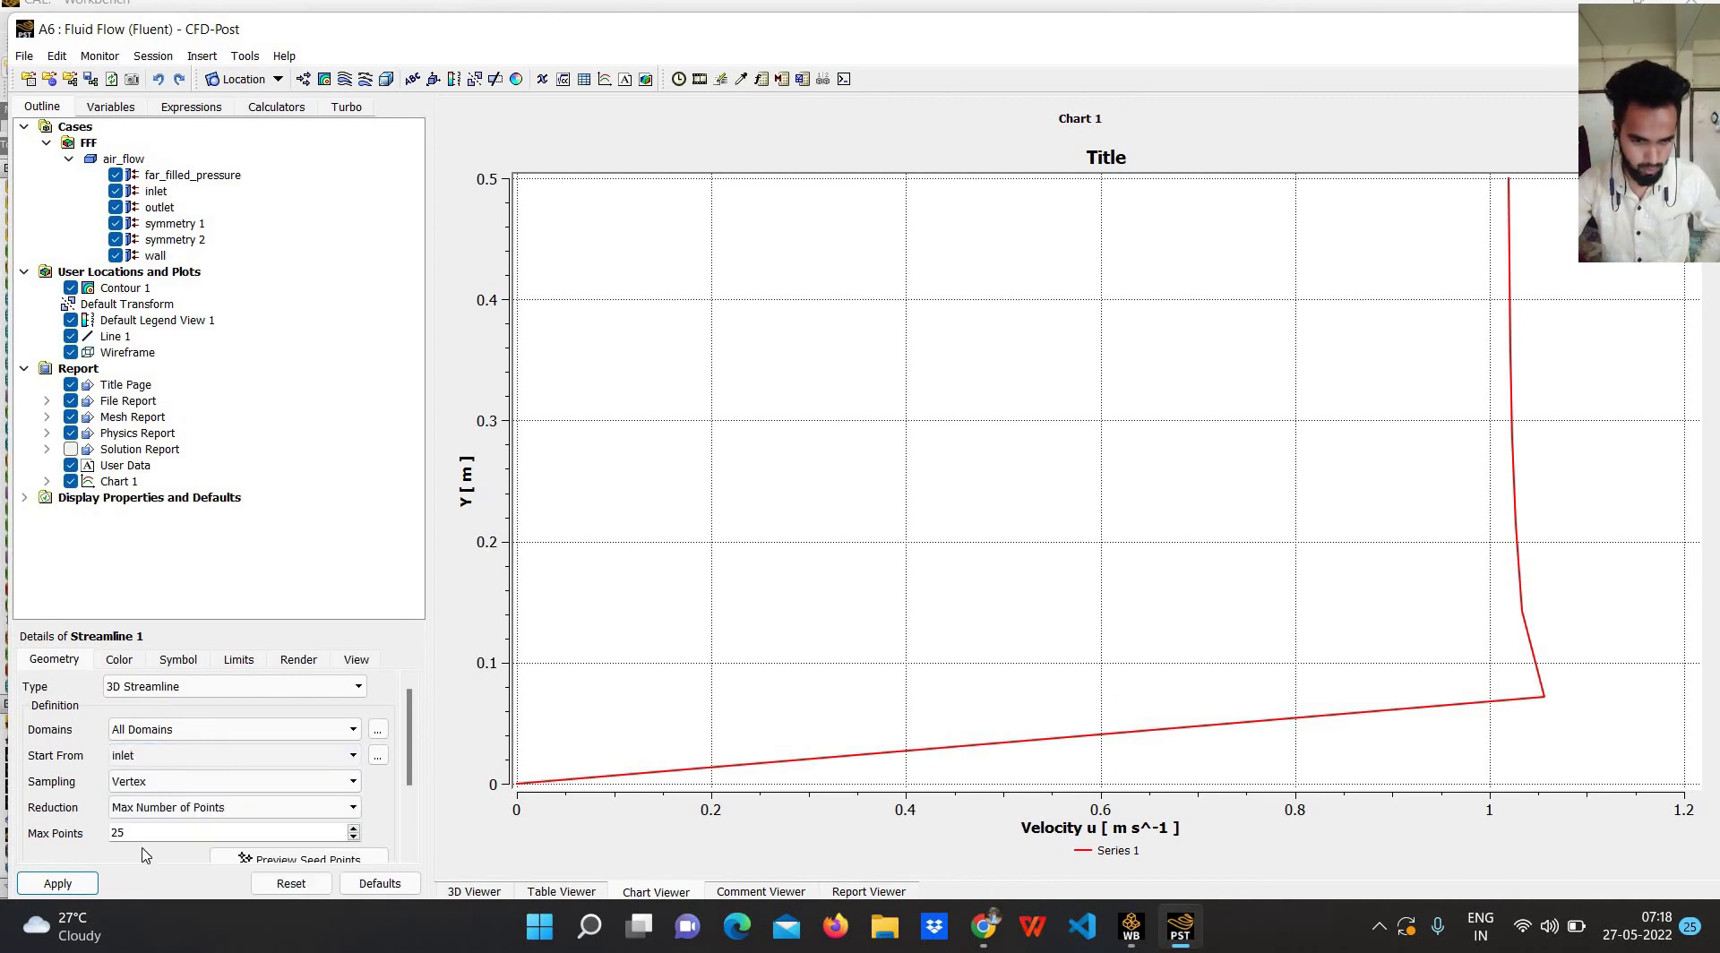
pyautogui.click(70, 884)
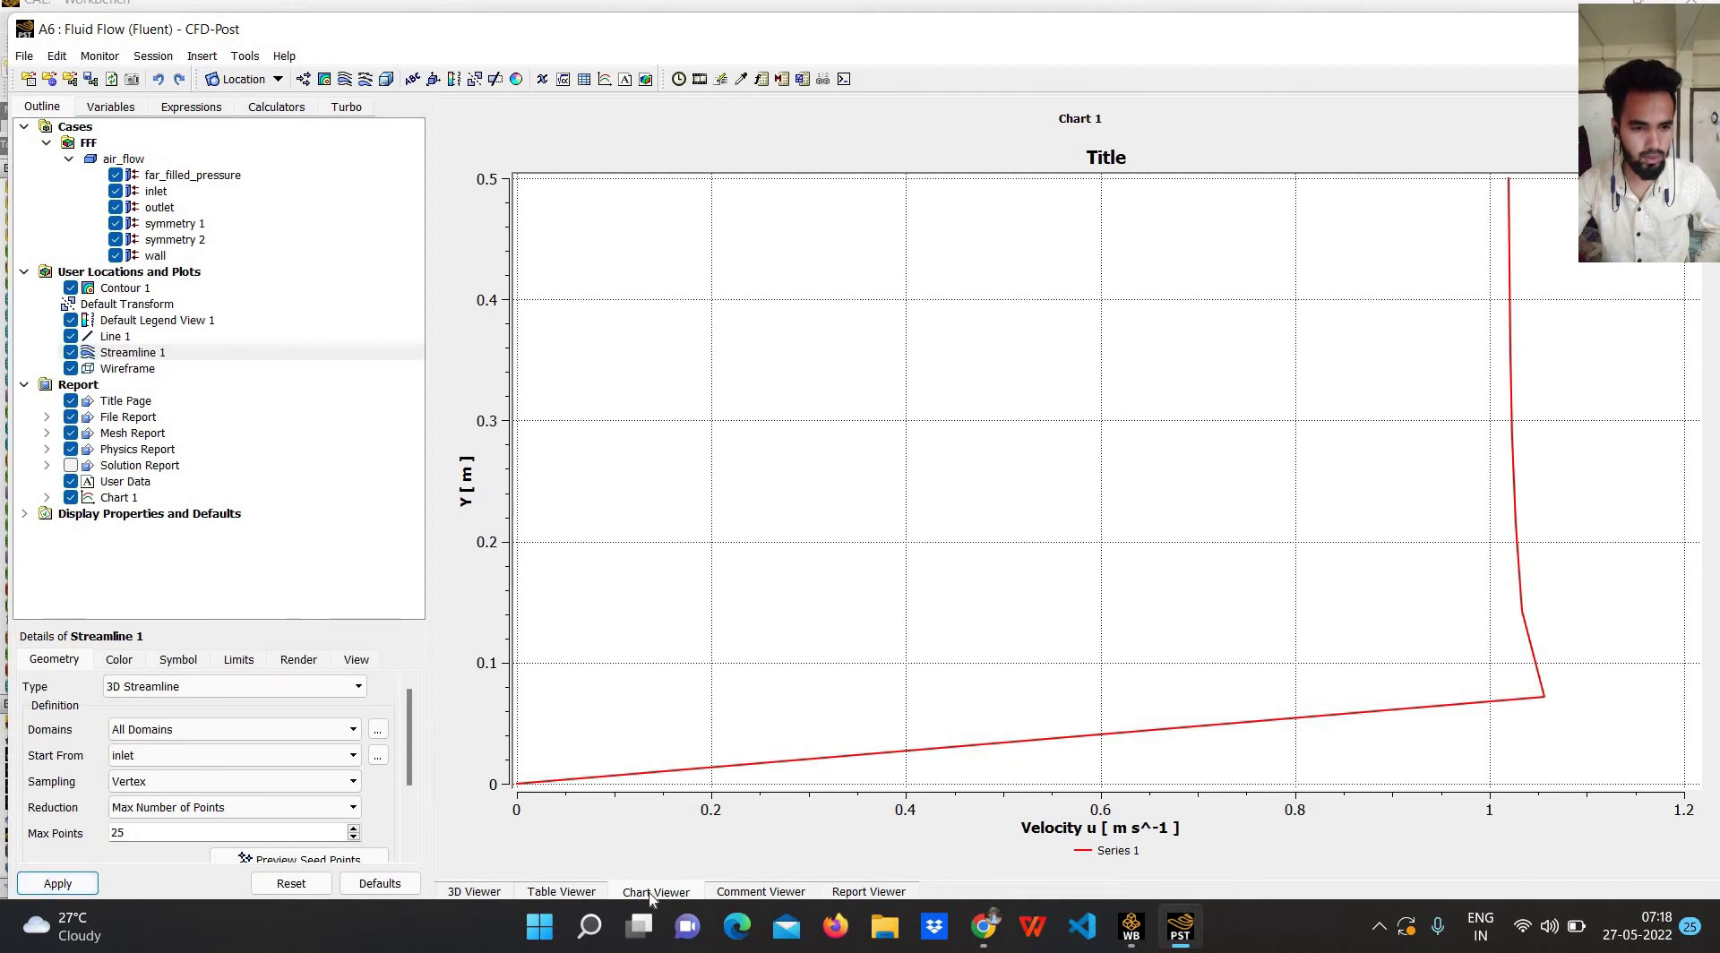
pyautogui.click(498, 893)
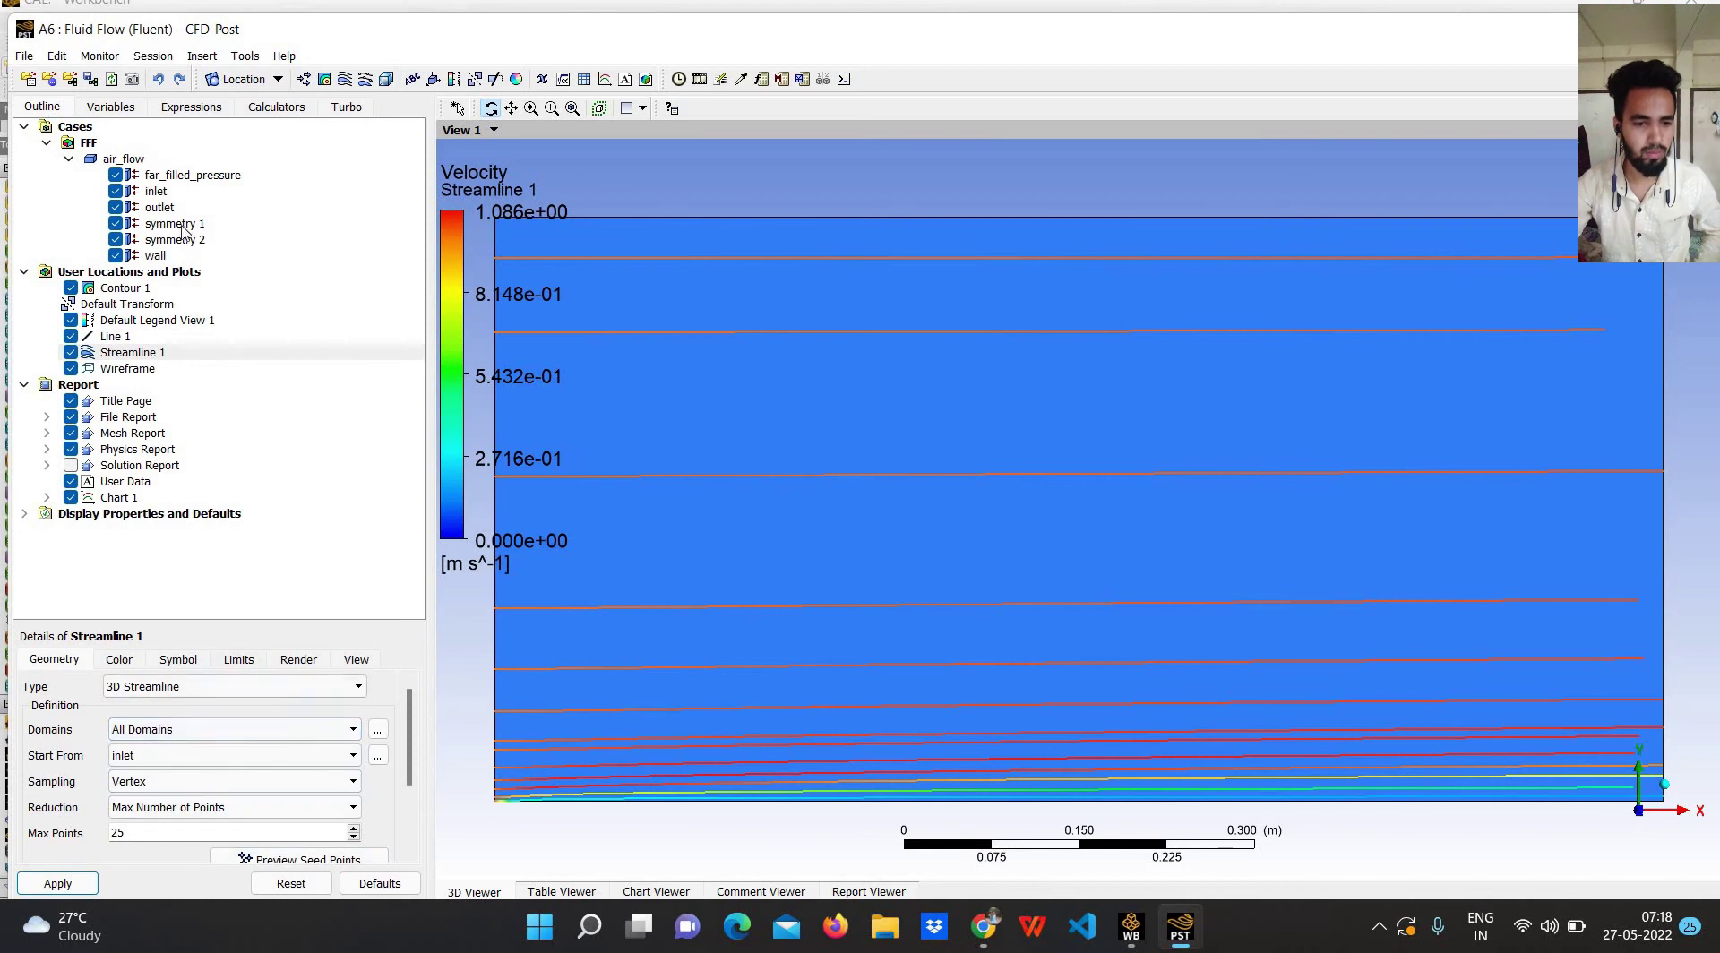
# Play a sweep animation of Streamline 1 in bounce mode, slowing it to near the slowest speed before replaying.
pyautogui.click(700, 80)
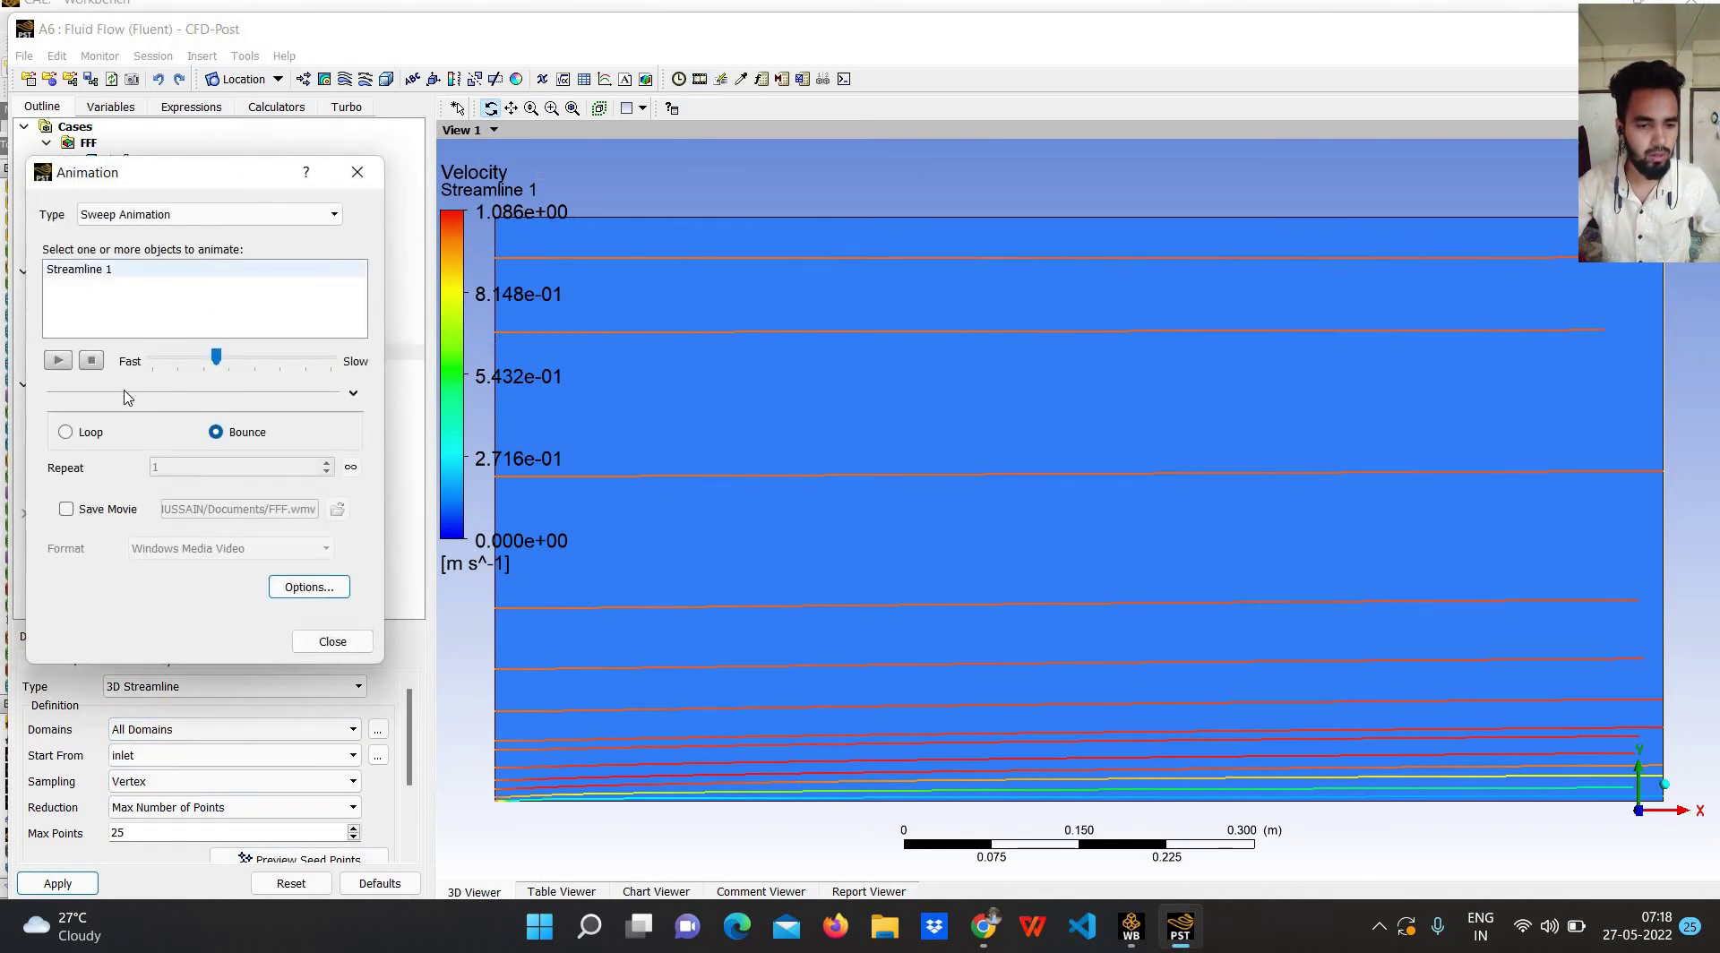
pyautogui.click(57, 360)
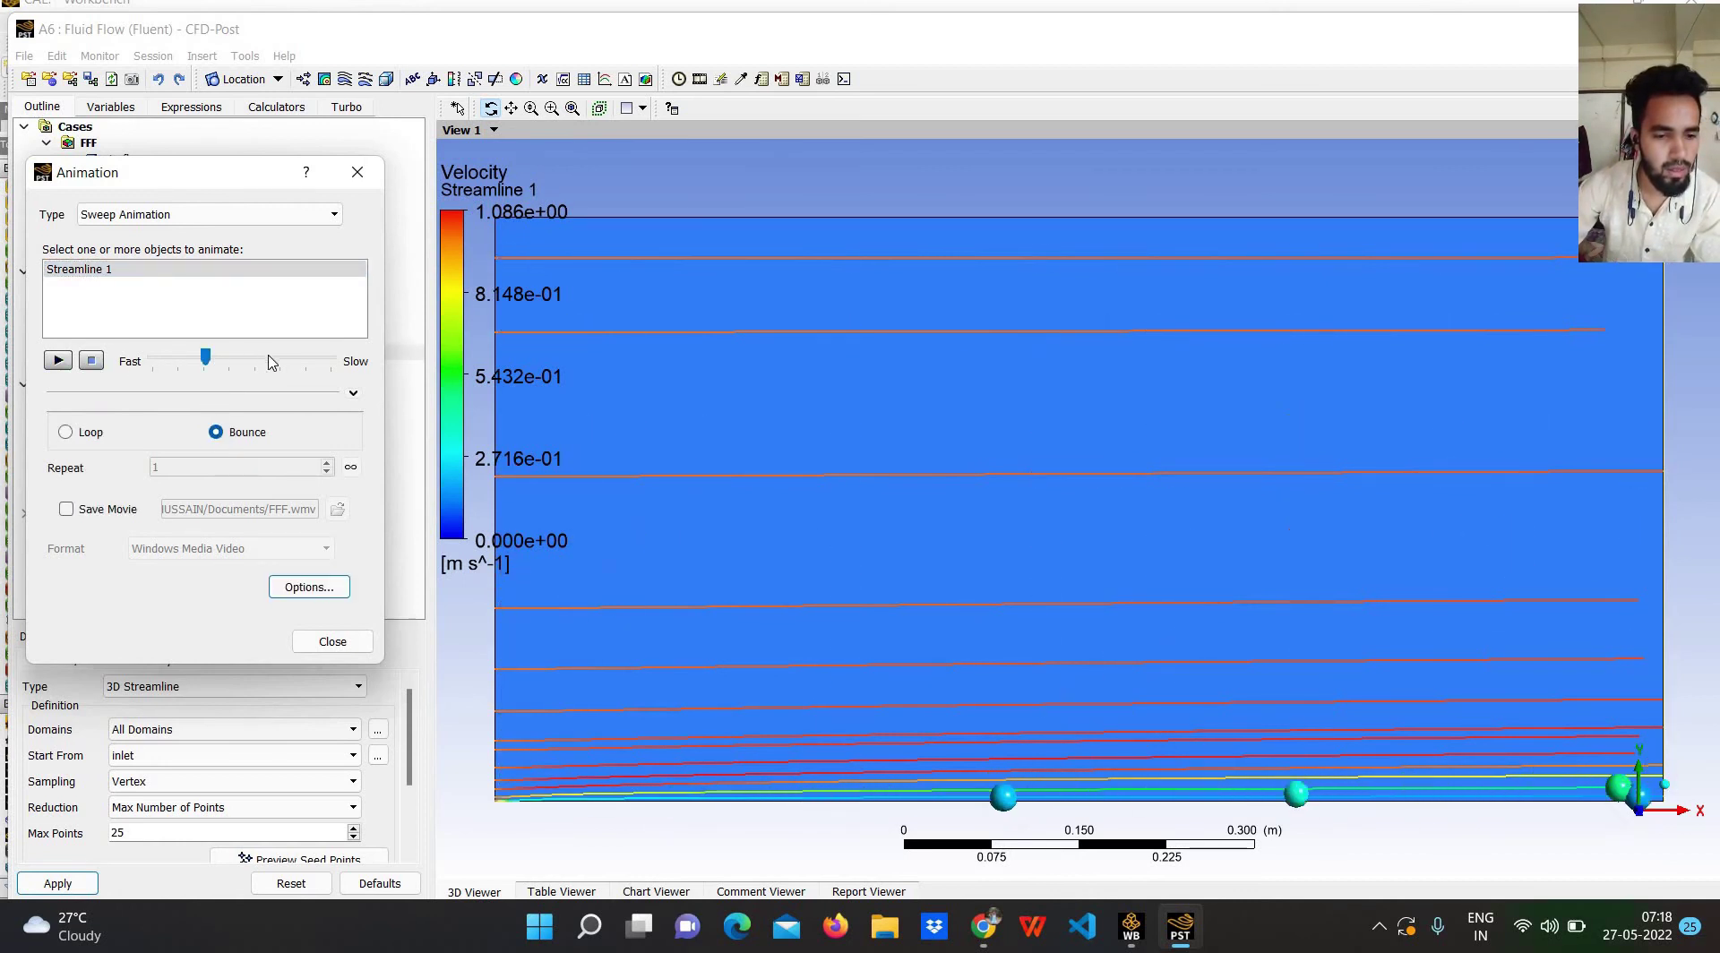
pyautogui.click(321, 363)
pyautogui.click(321, 363)
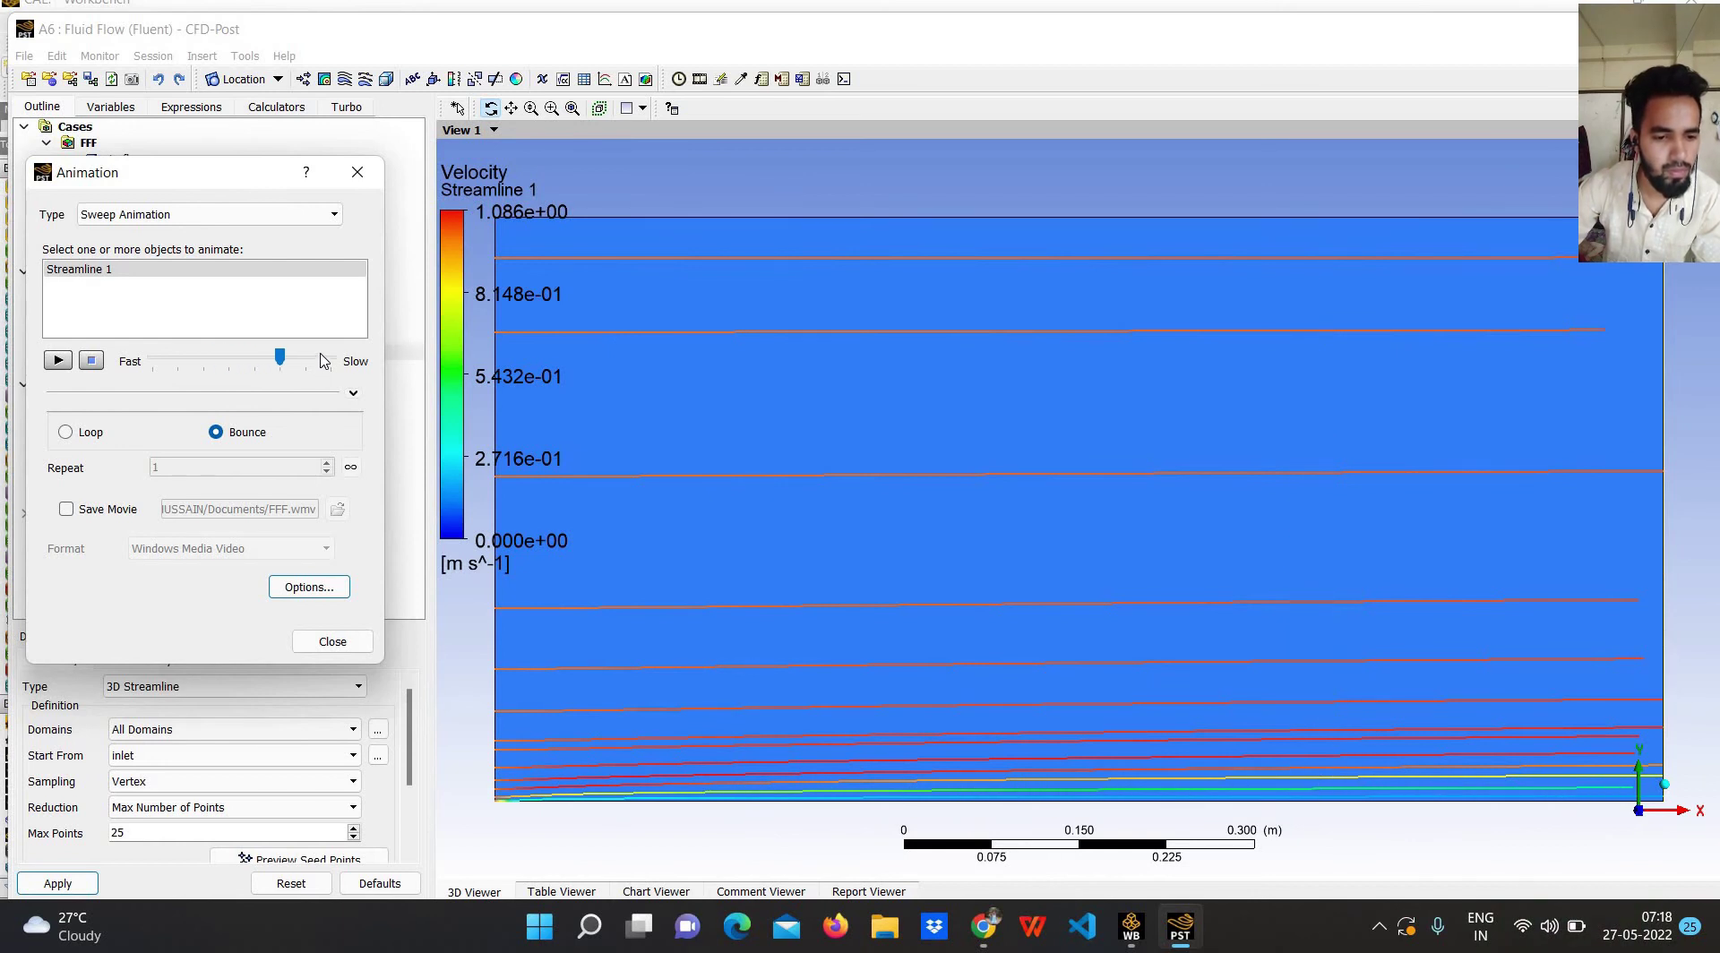
pyautogui.click(59, 361)
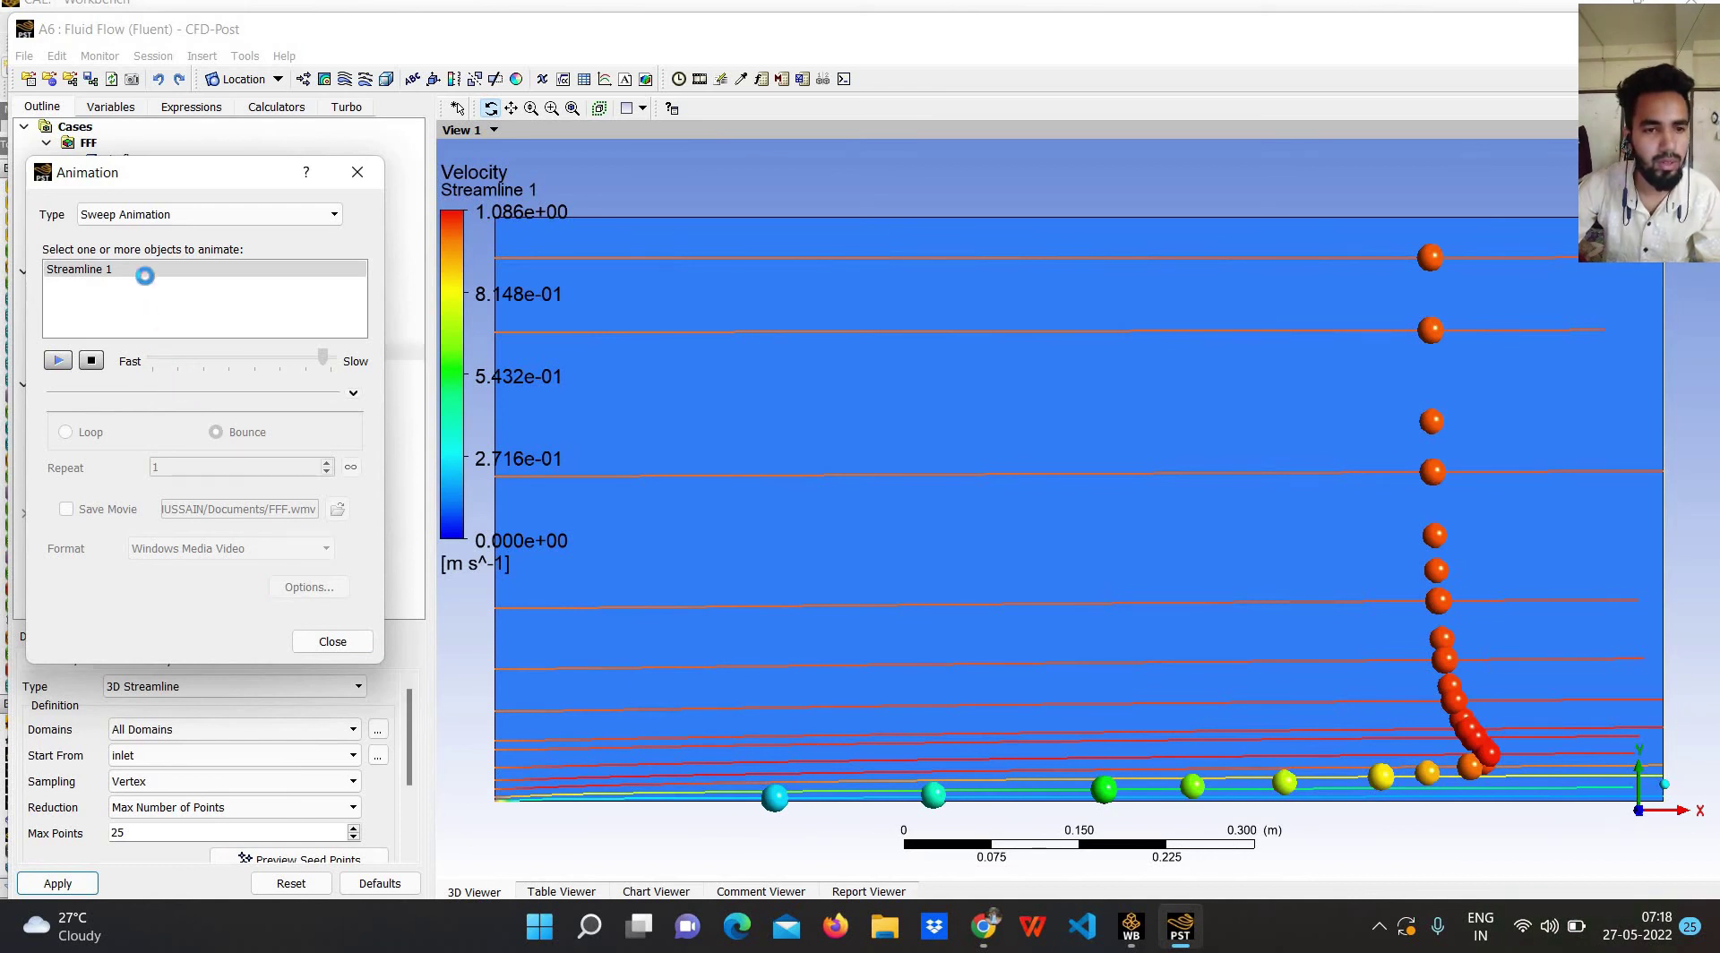
# Stop the Streamline 1 animation and close the animation settings.
pyautogui.click(92, 361)
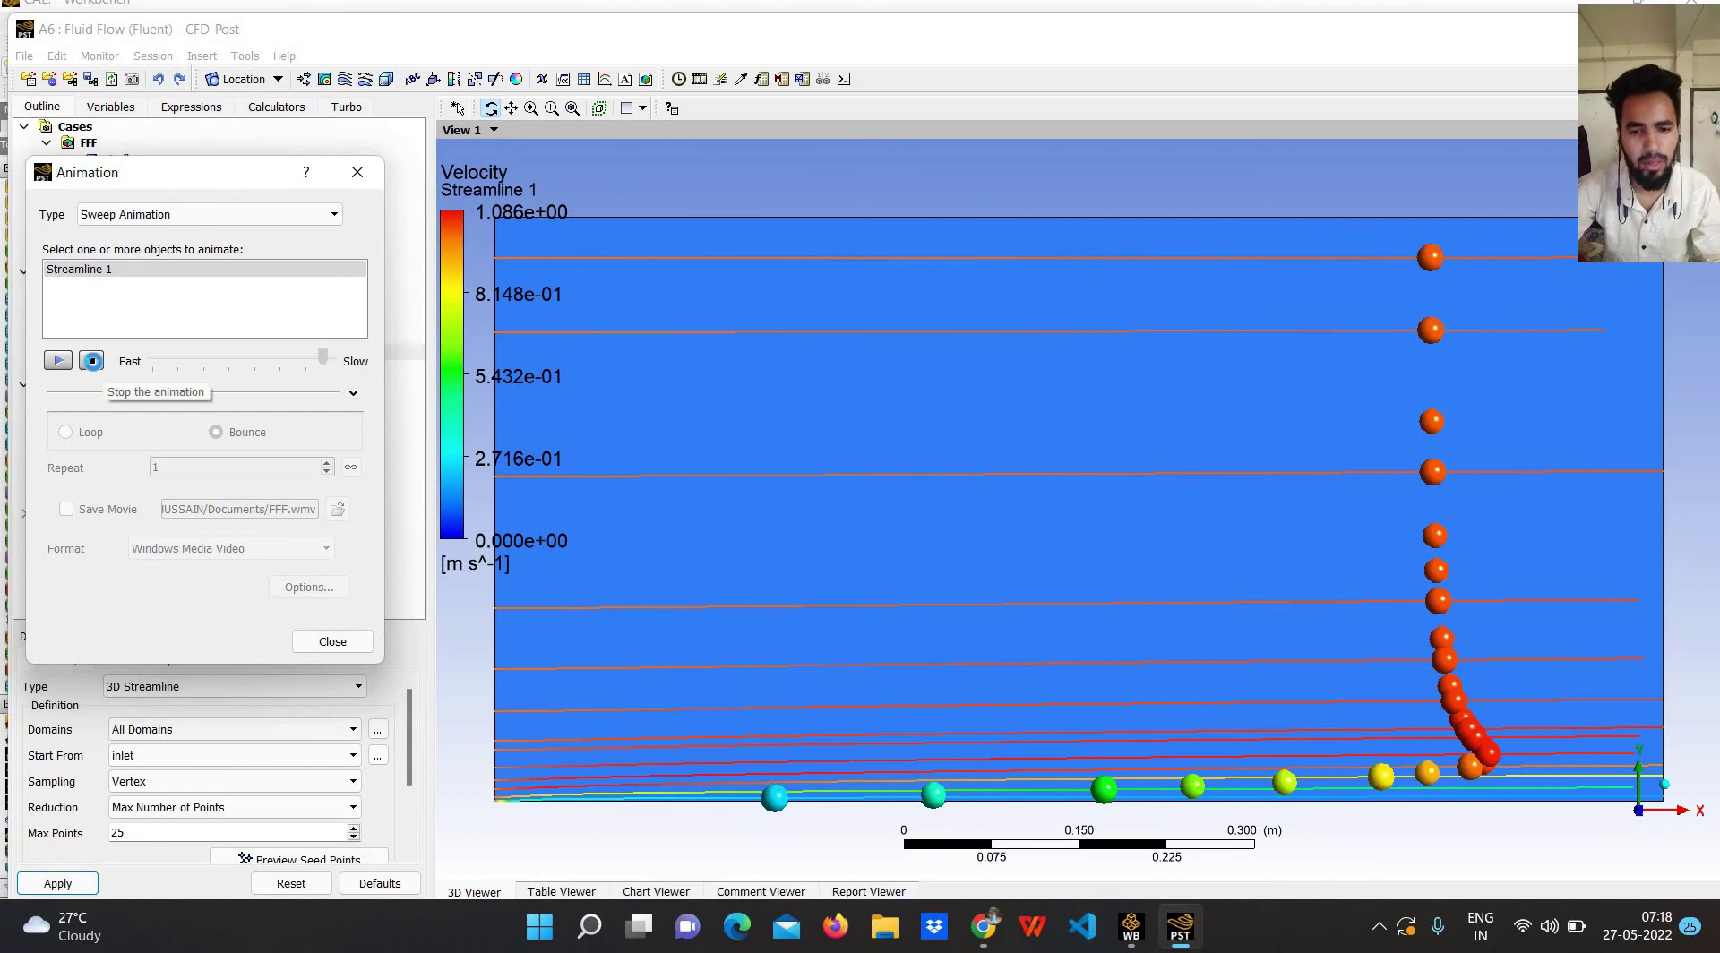
pyautogui.click(92, 361)
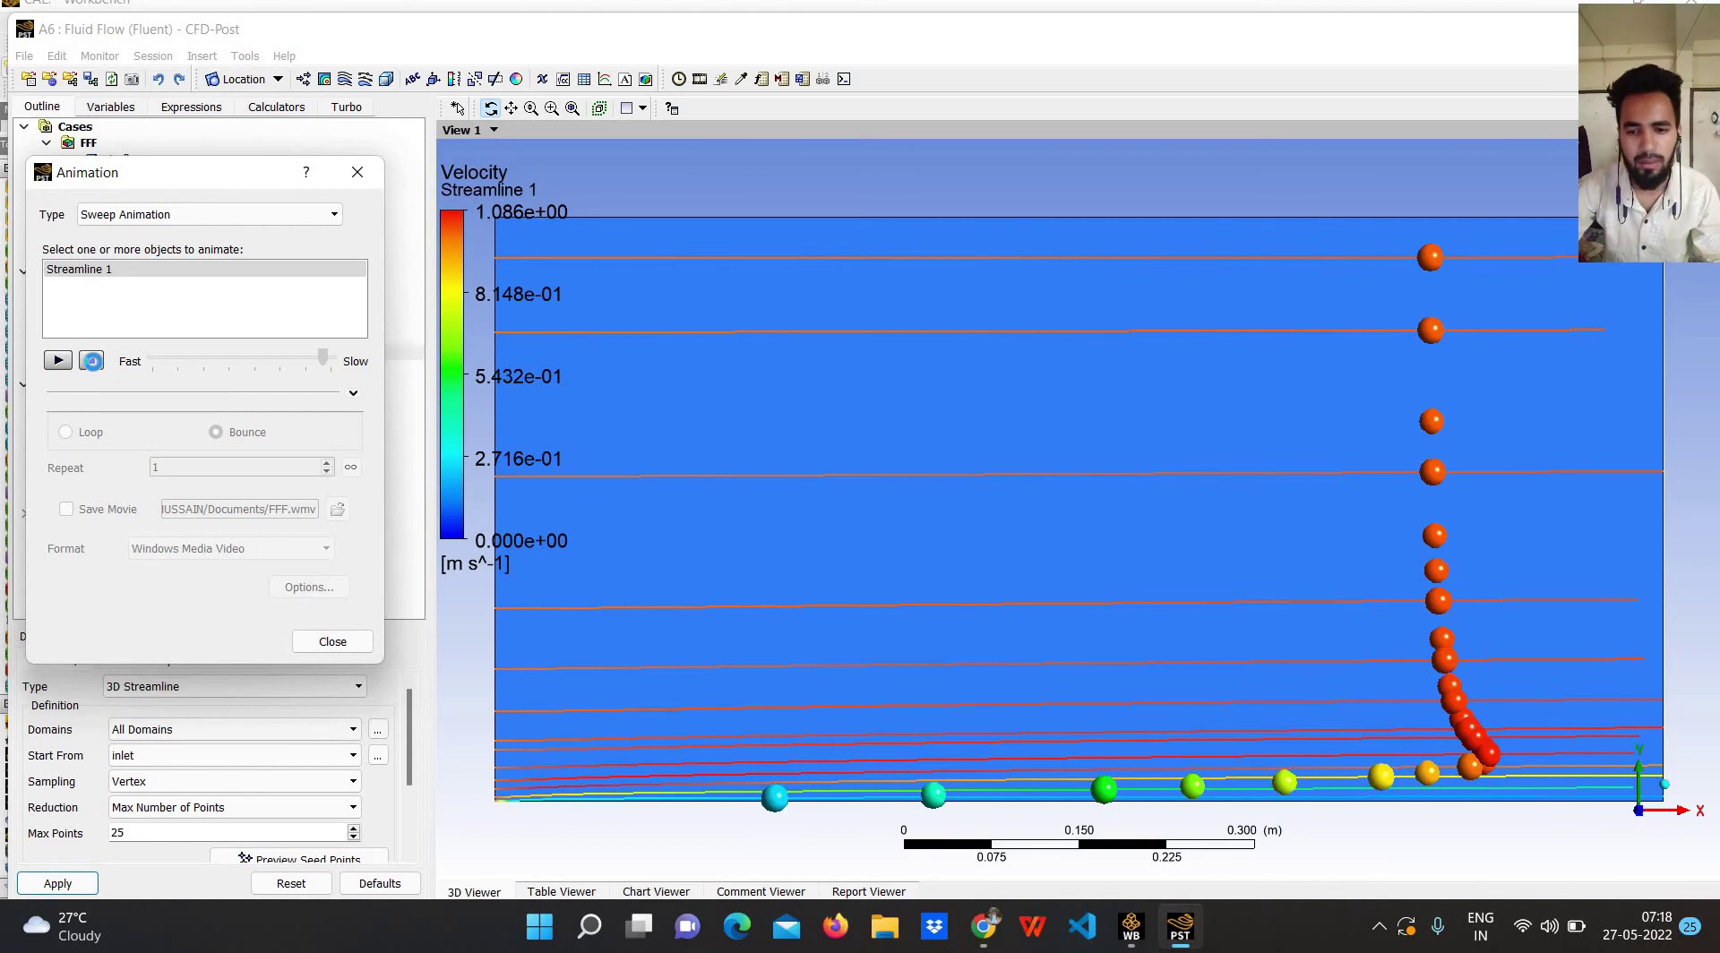
pyautogui.click(357, 174)
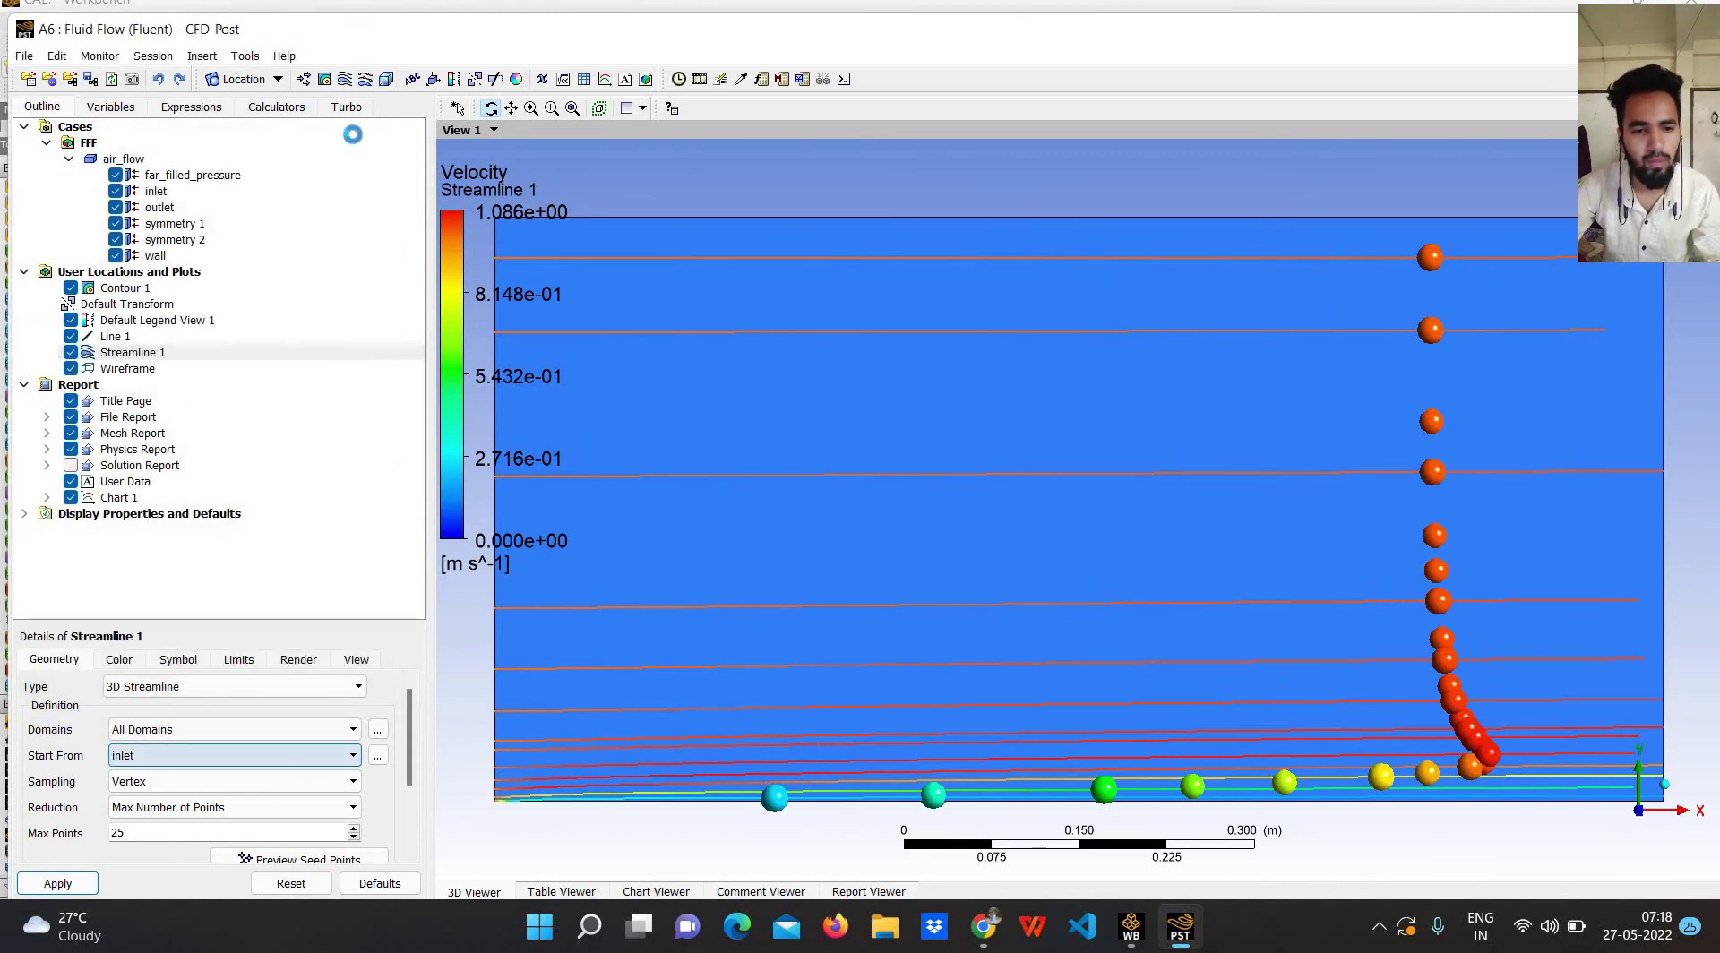
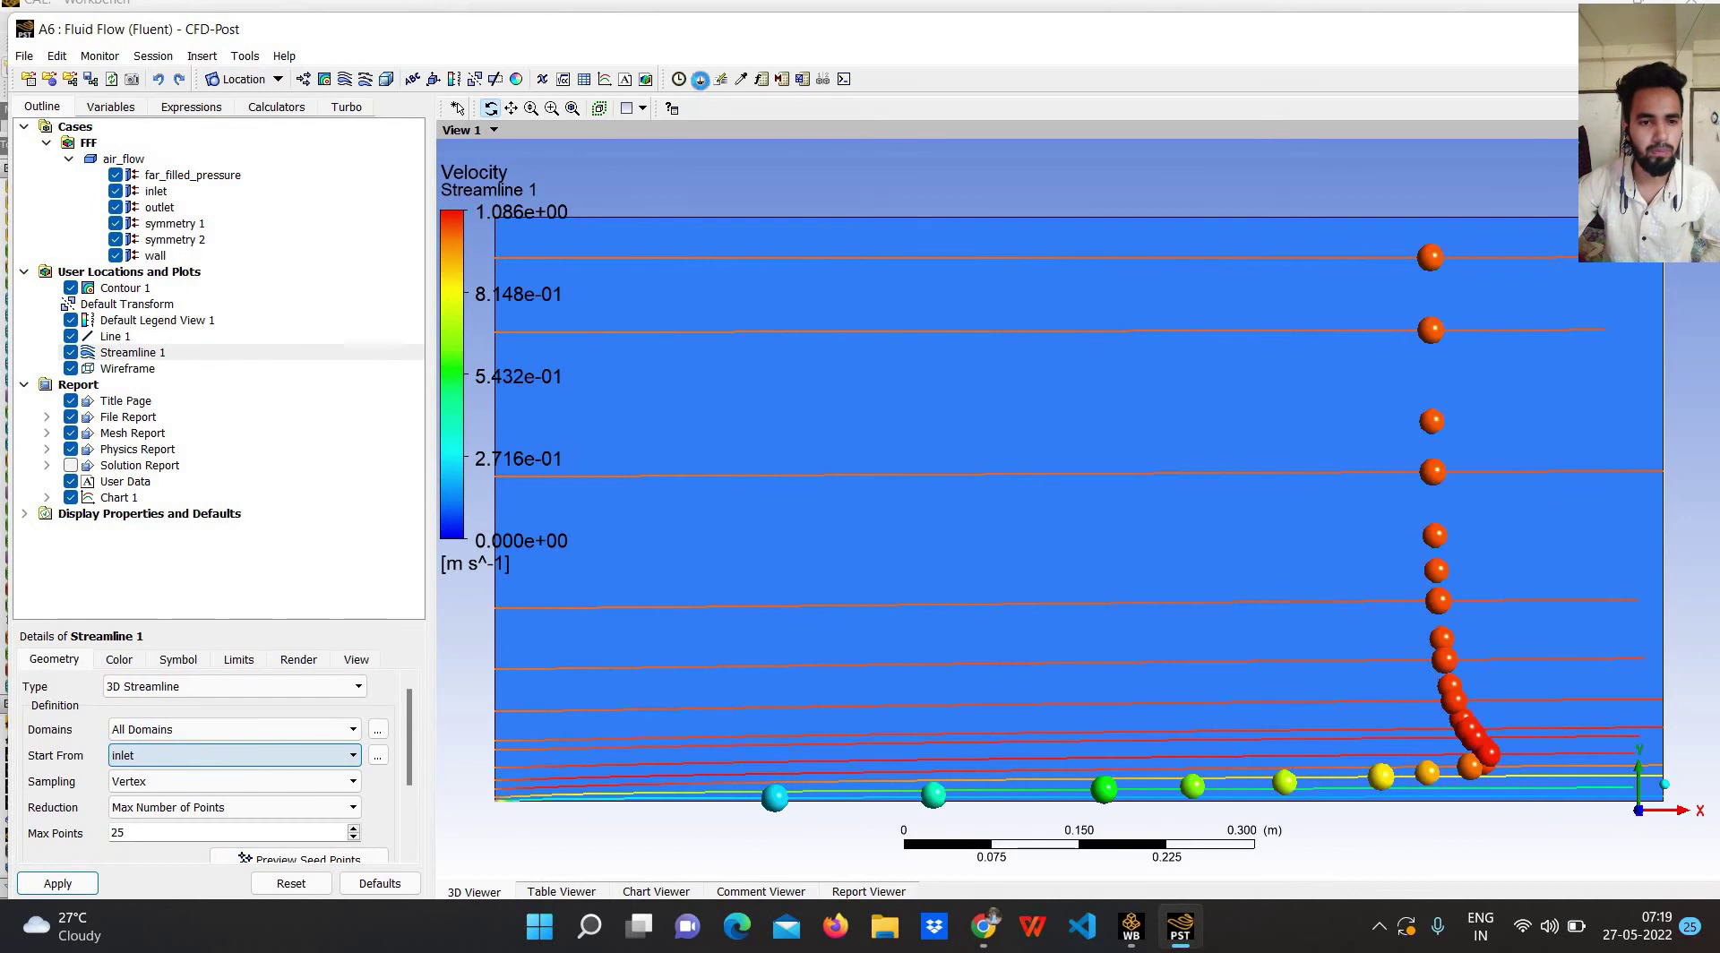
pyautogui.click(1138, 928)
pyautogui.click(1132, 929)
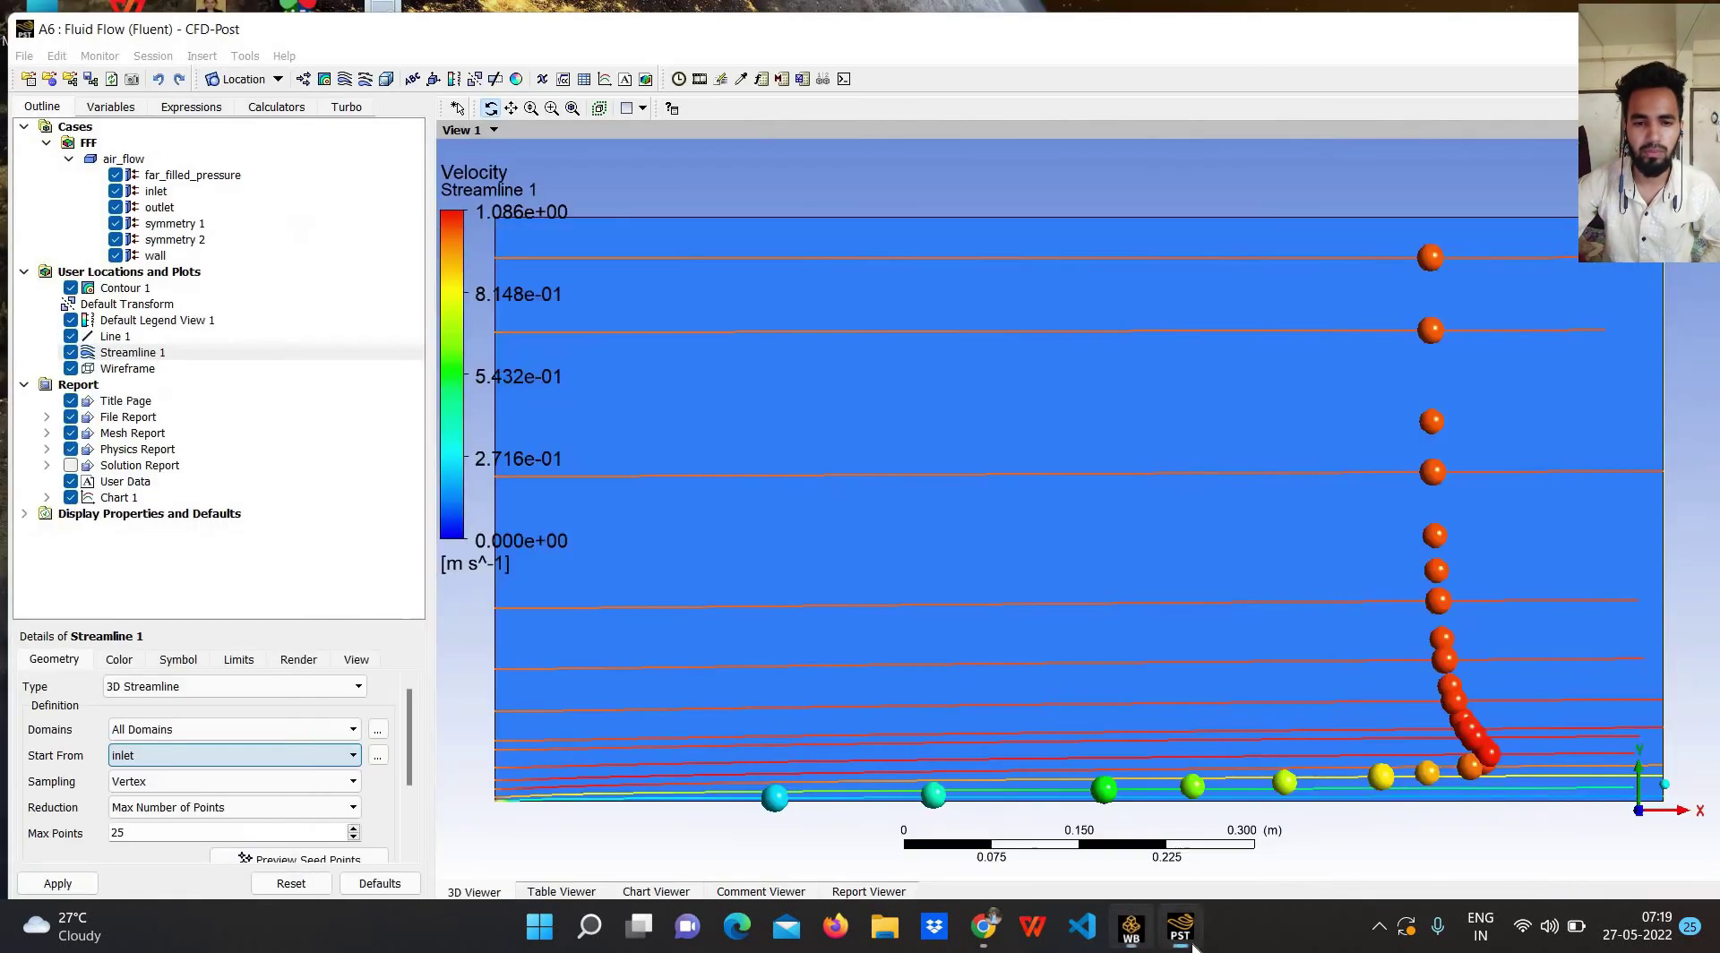
pyautogui.click(1174, 937)
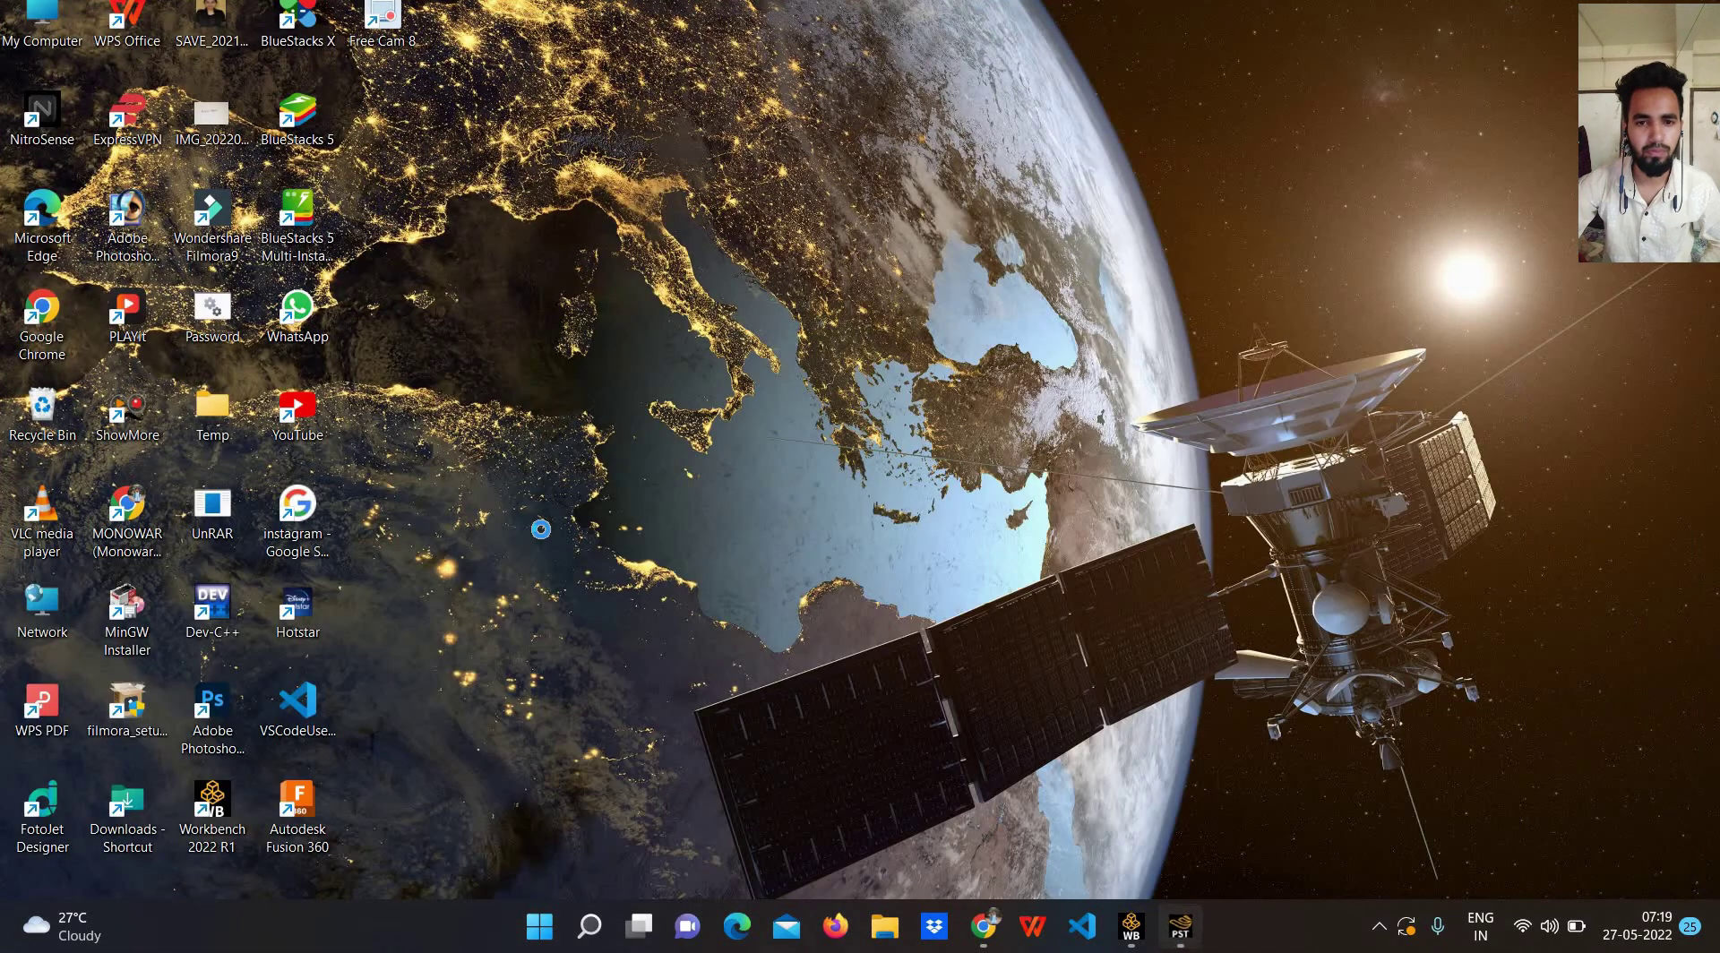
pyautogui.click(1175, 932)
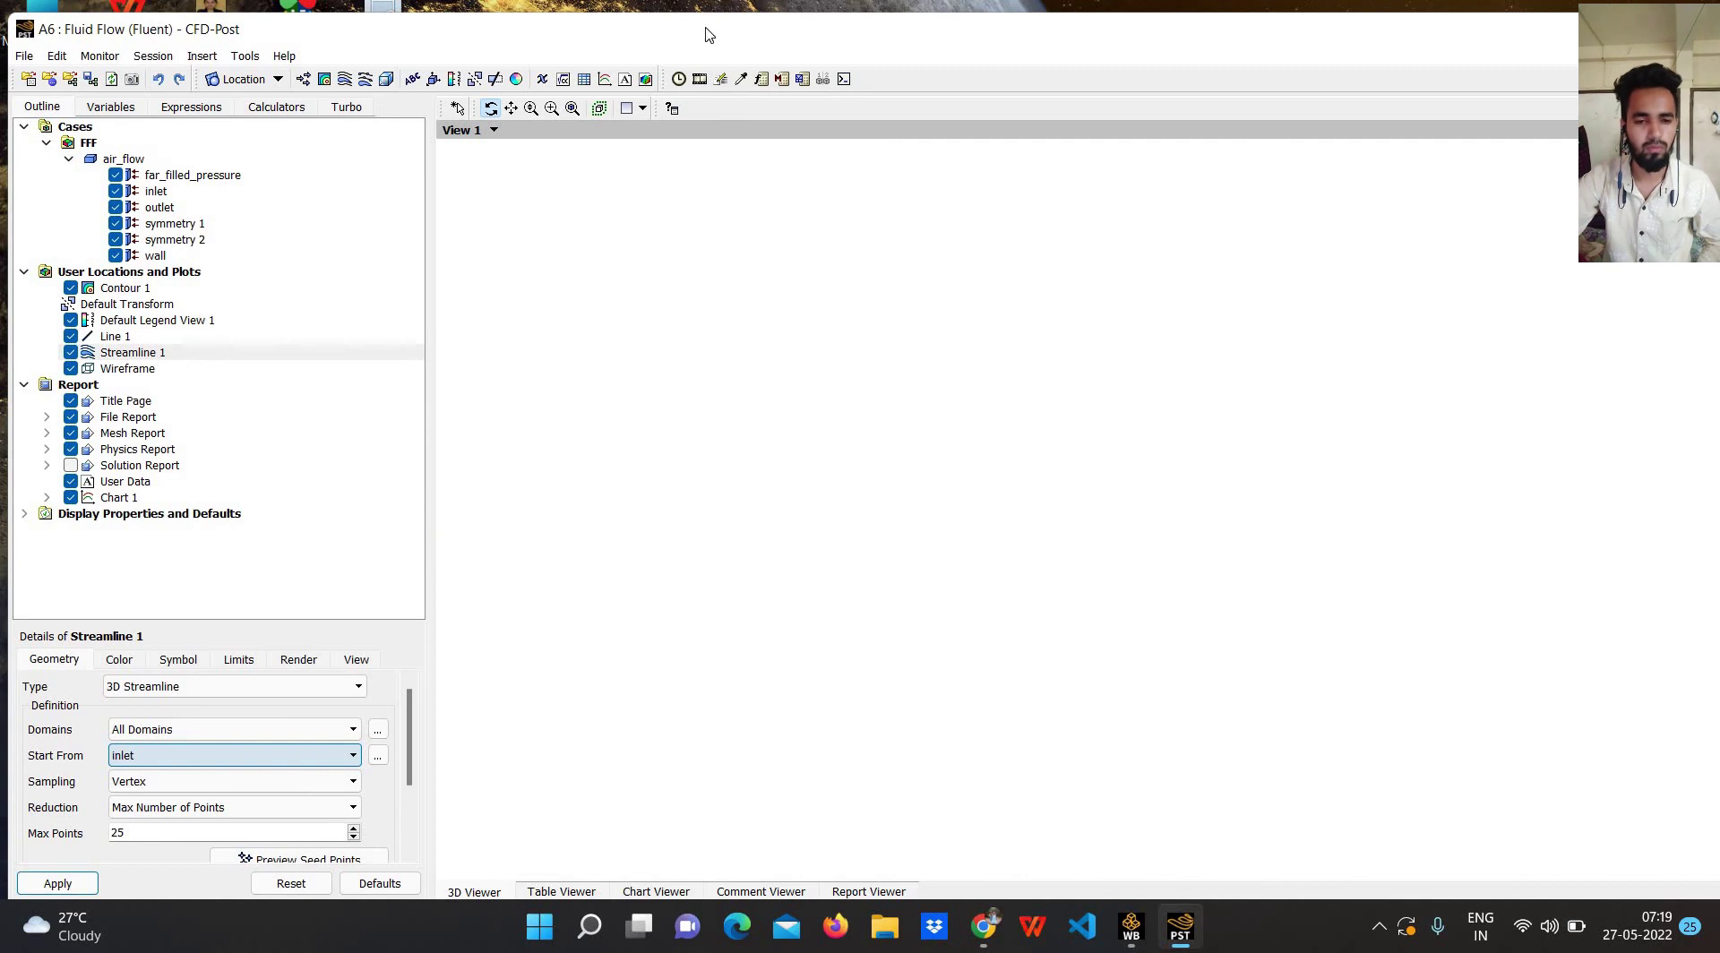
pyautogui.moveTo(694, 26); pyautogui.dragTo(692, 1)
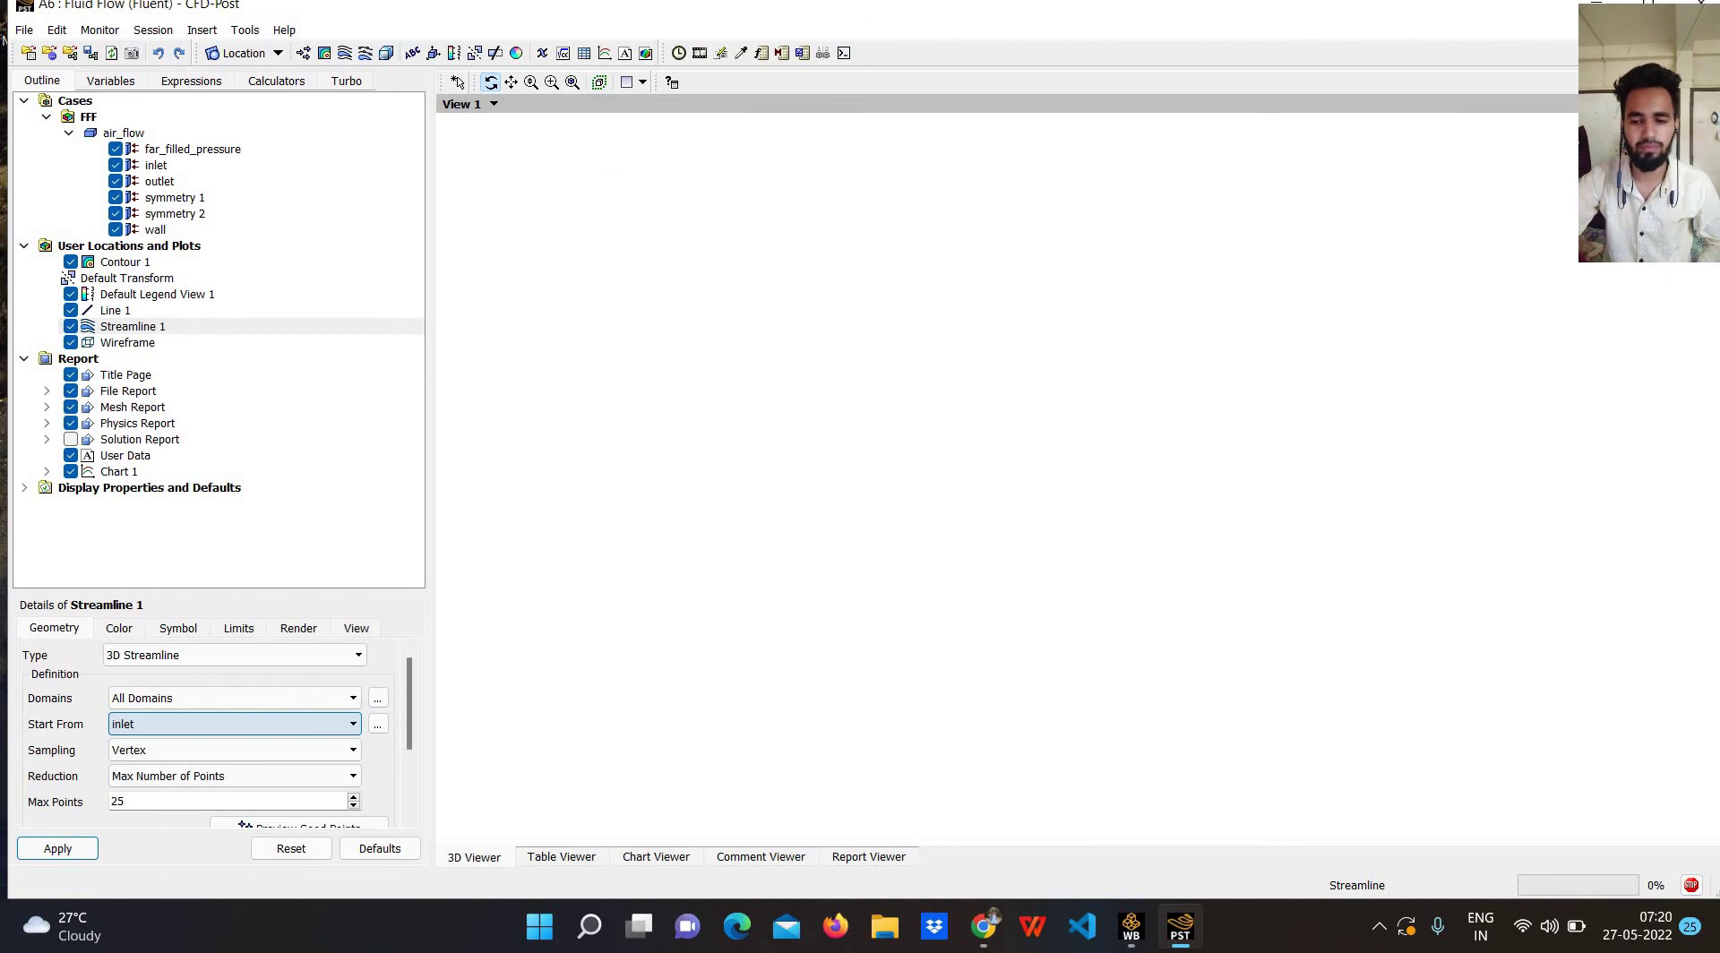
pyautogui.moveTo(744, 7); pyautogui.dragTo(746, 14)
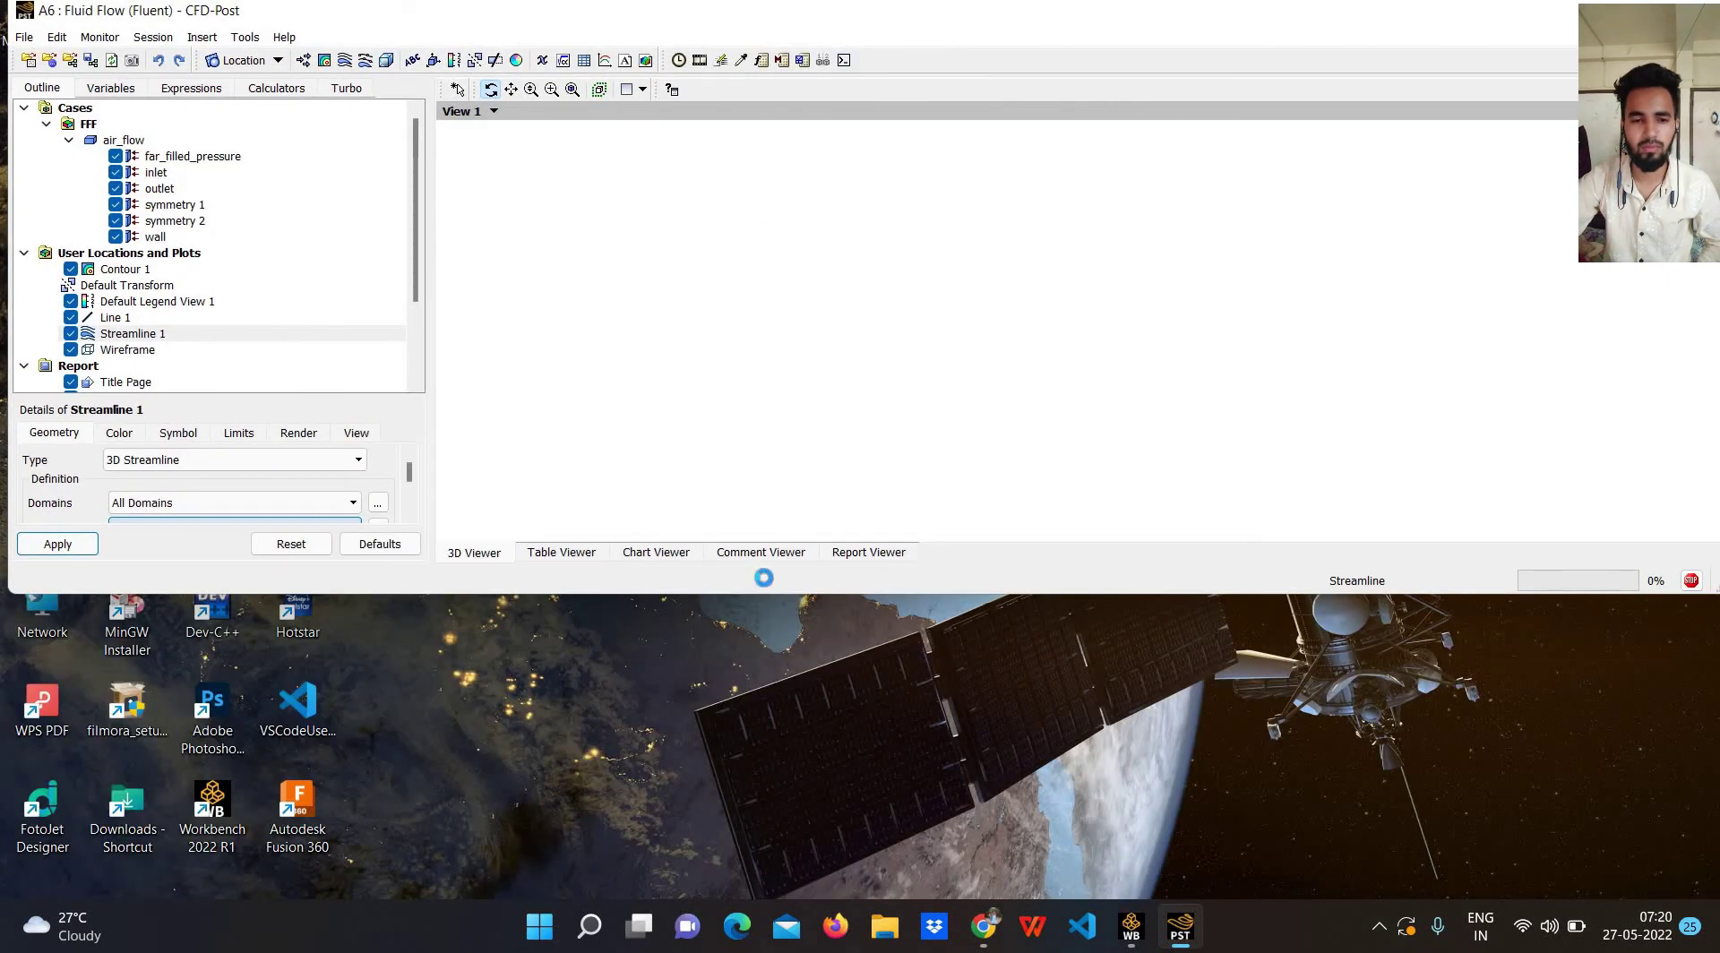
pyautogui.moveTo(771, 596); pyautogui.dragTo(737, 896)
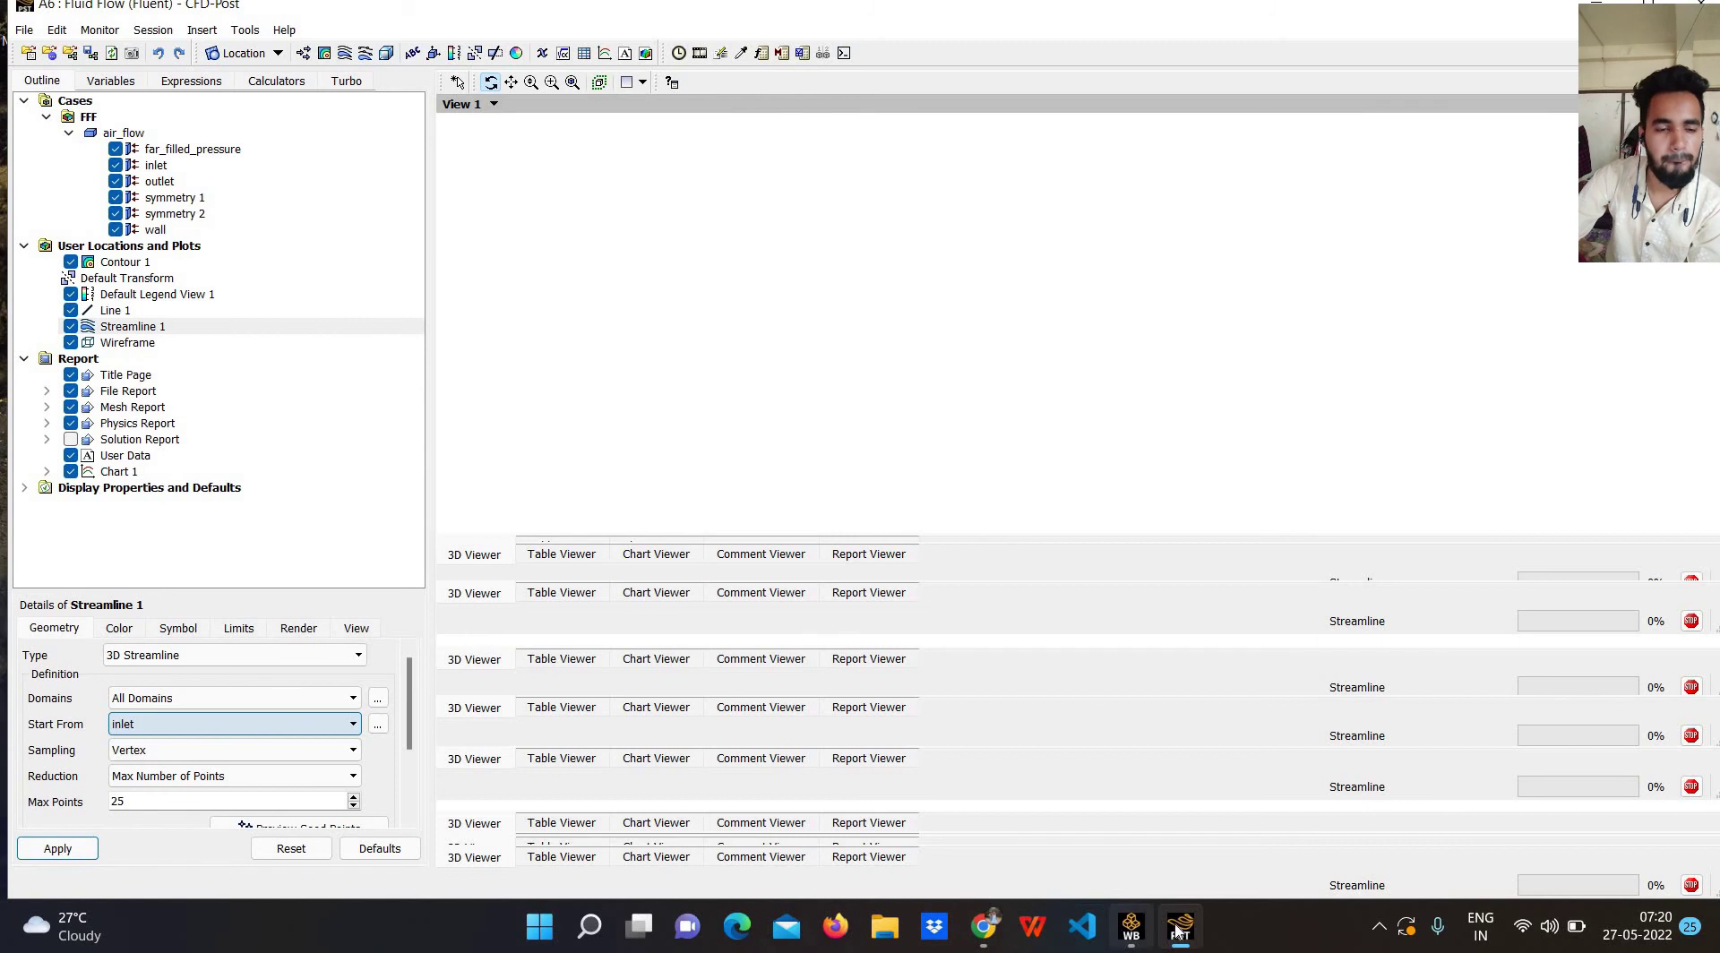
pyautogui.click(1124, 932)
pyautogui.click(1183, 931)
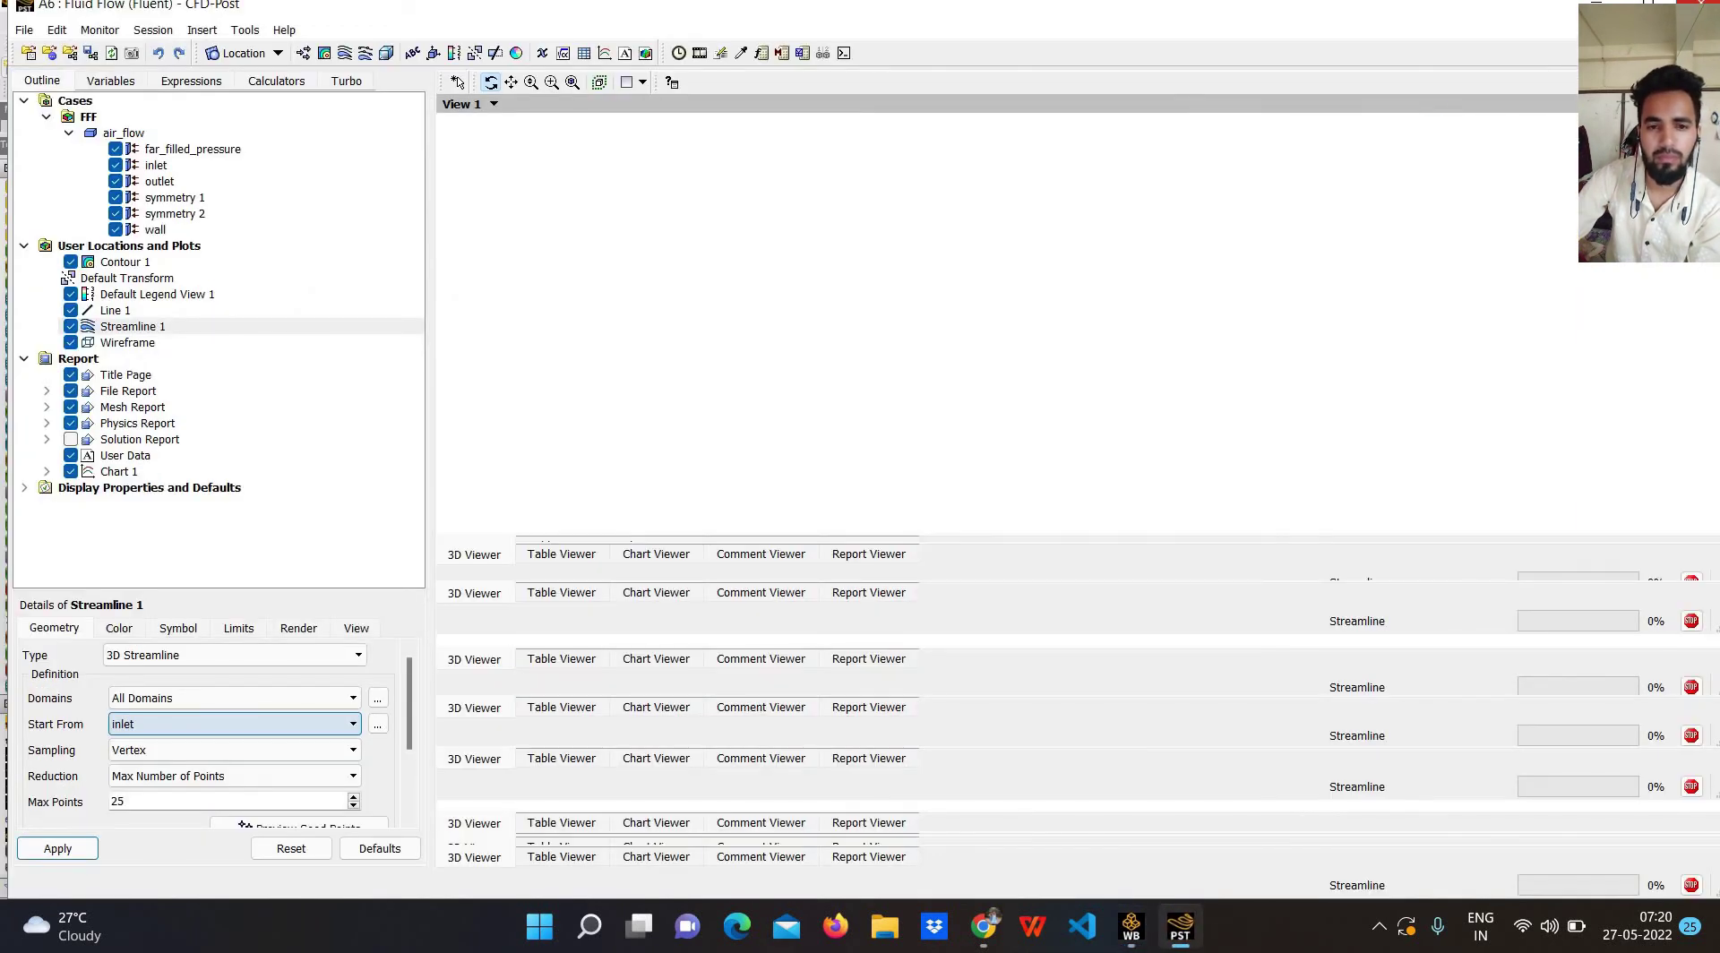
pyautogui.click(1131, 927)
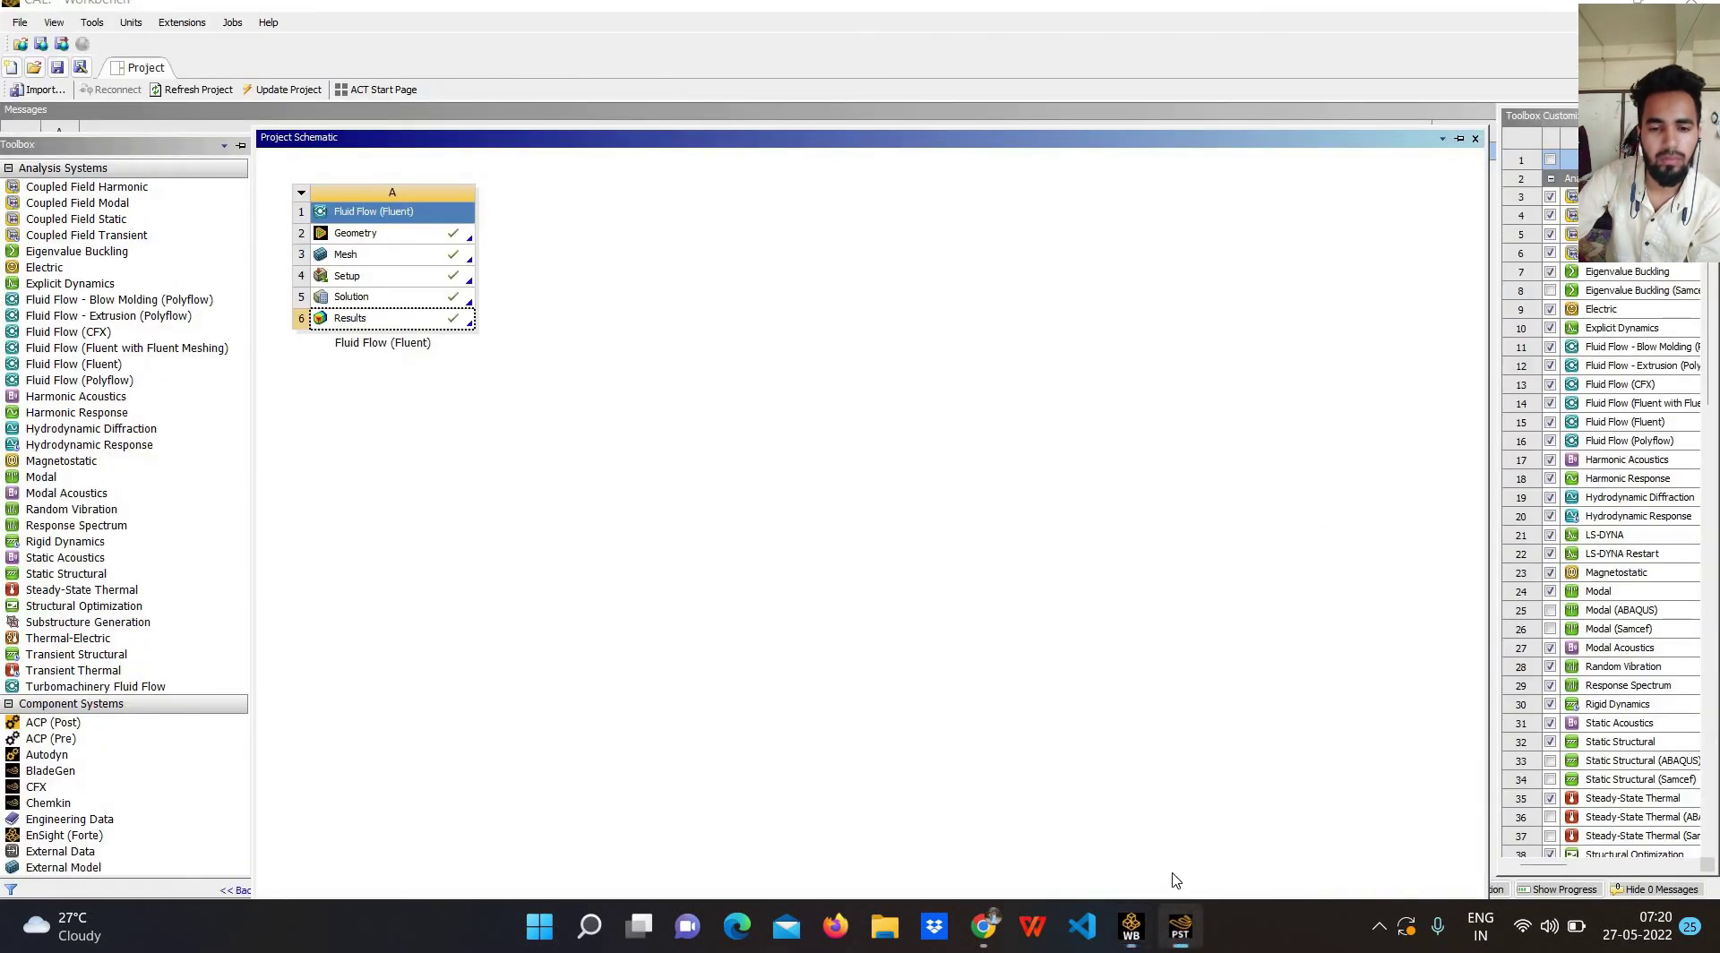
pyautogui.rightClick(1181, 927)
pyautogui.click(1086, 279)
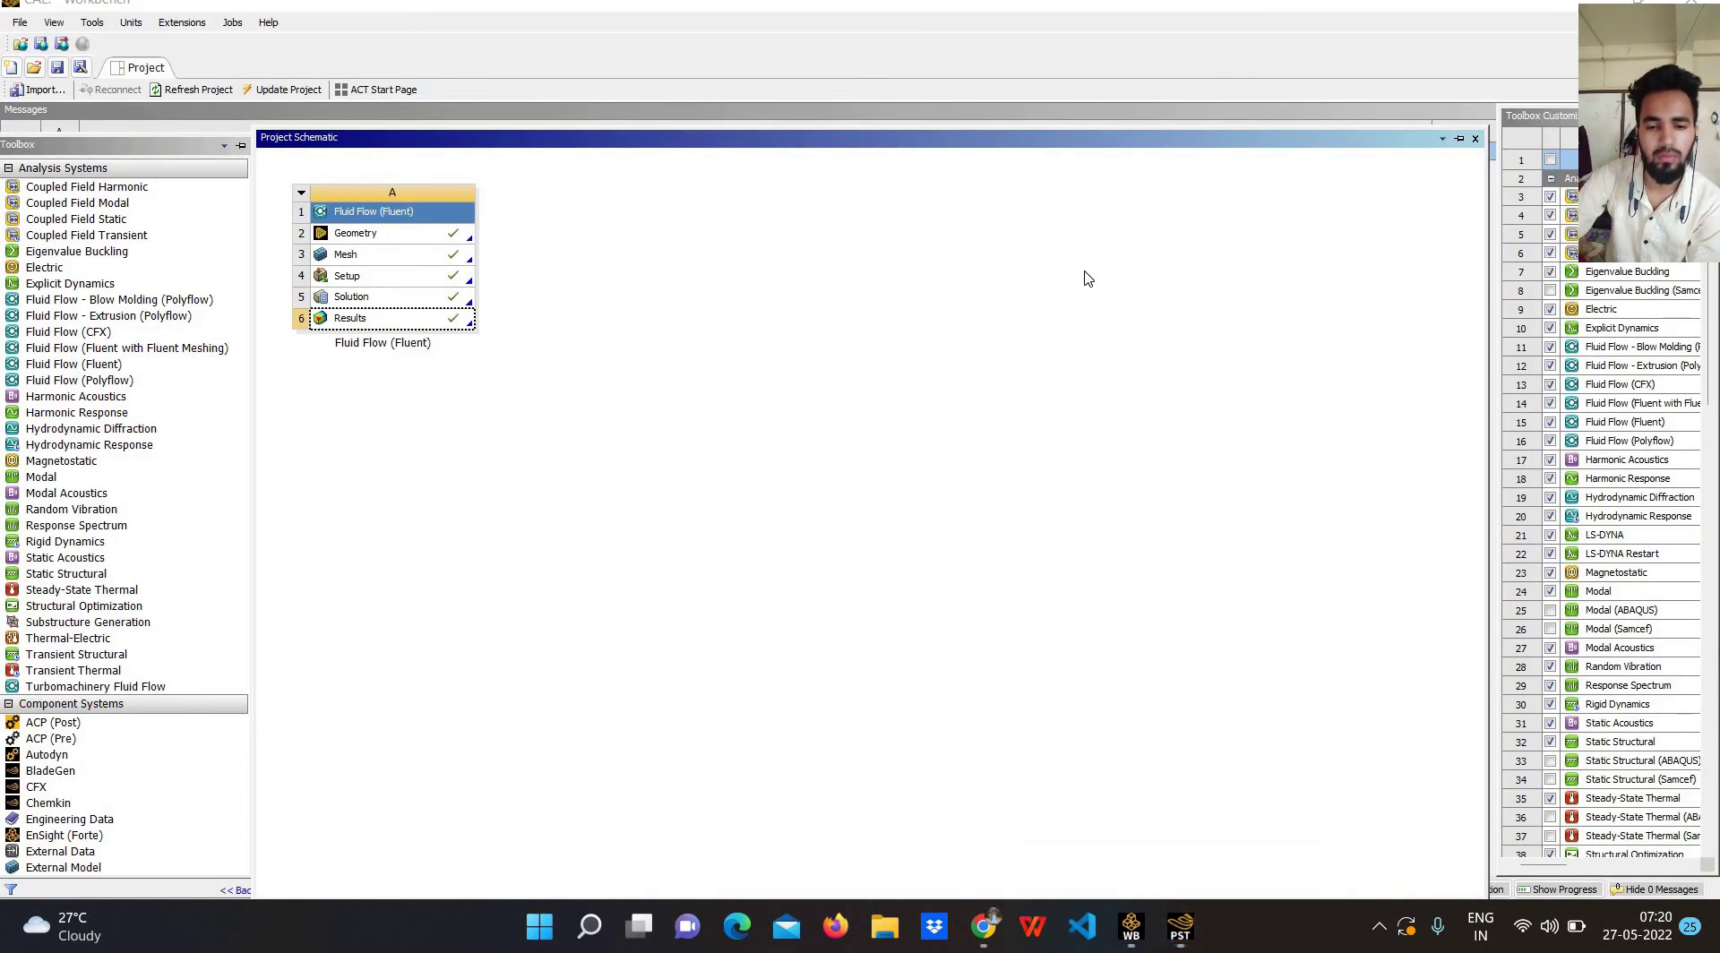
pyautogui.rightClick(1181, 928)
pyautogui.click(1187, 924)
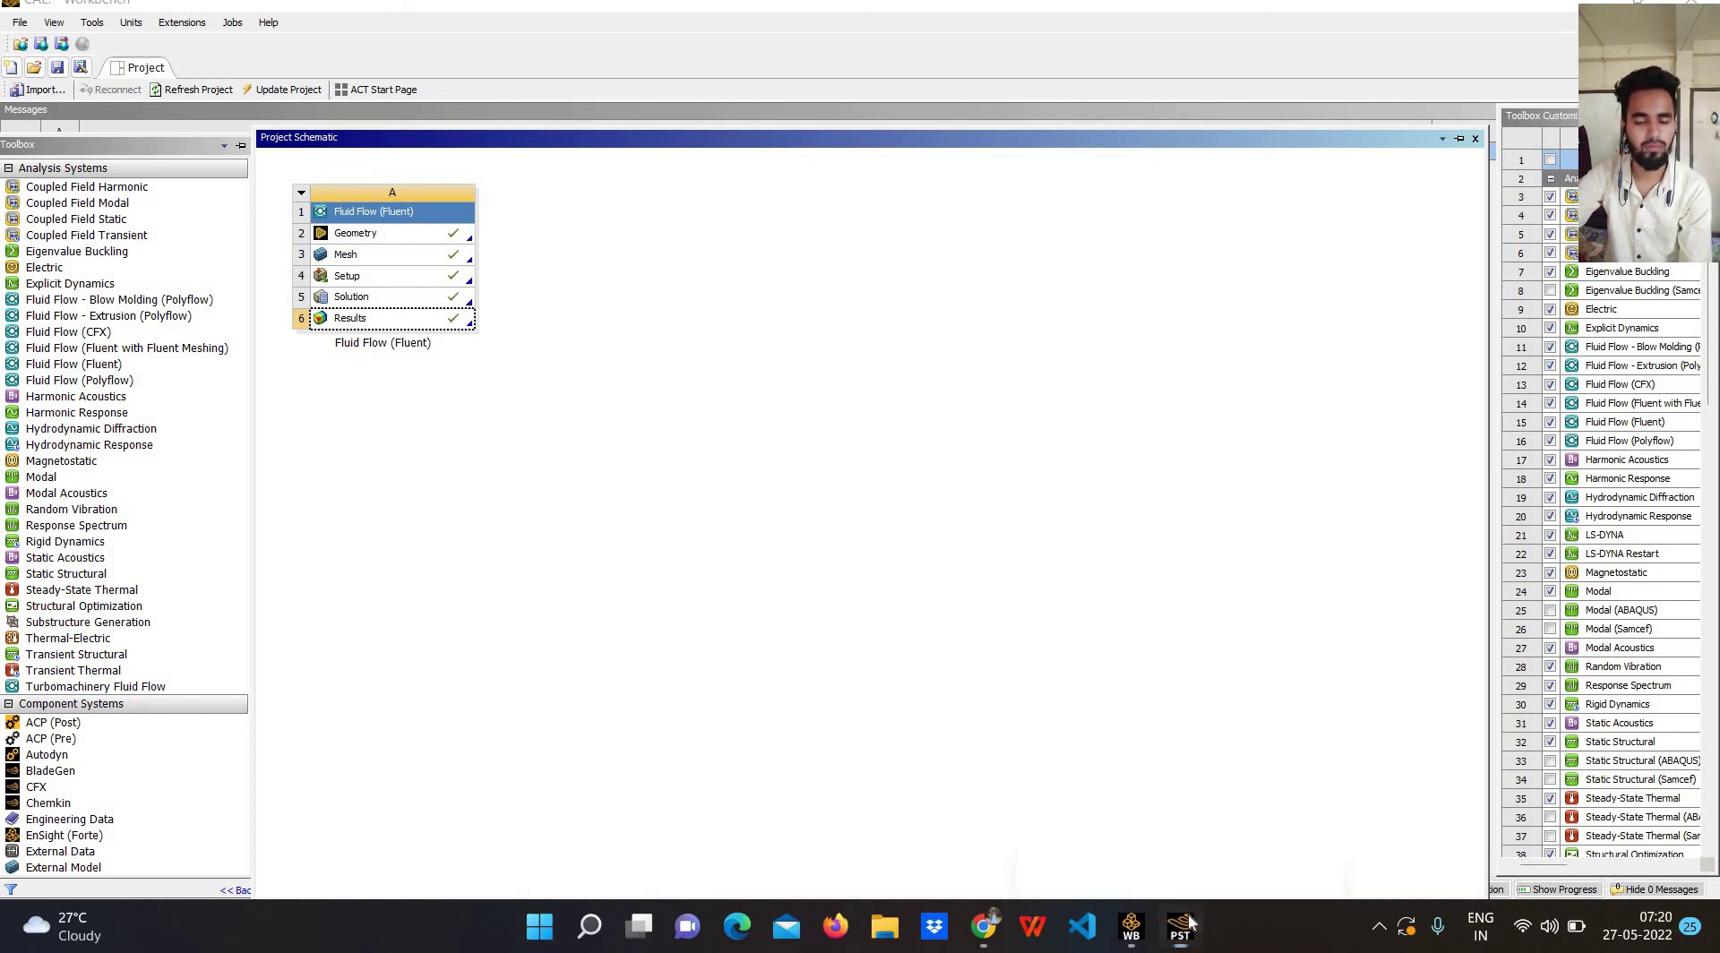
pyautogui.rightClick(1181, 928)
pyautogui.click(1181, 928)
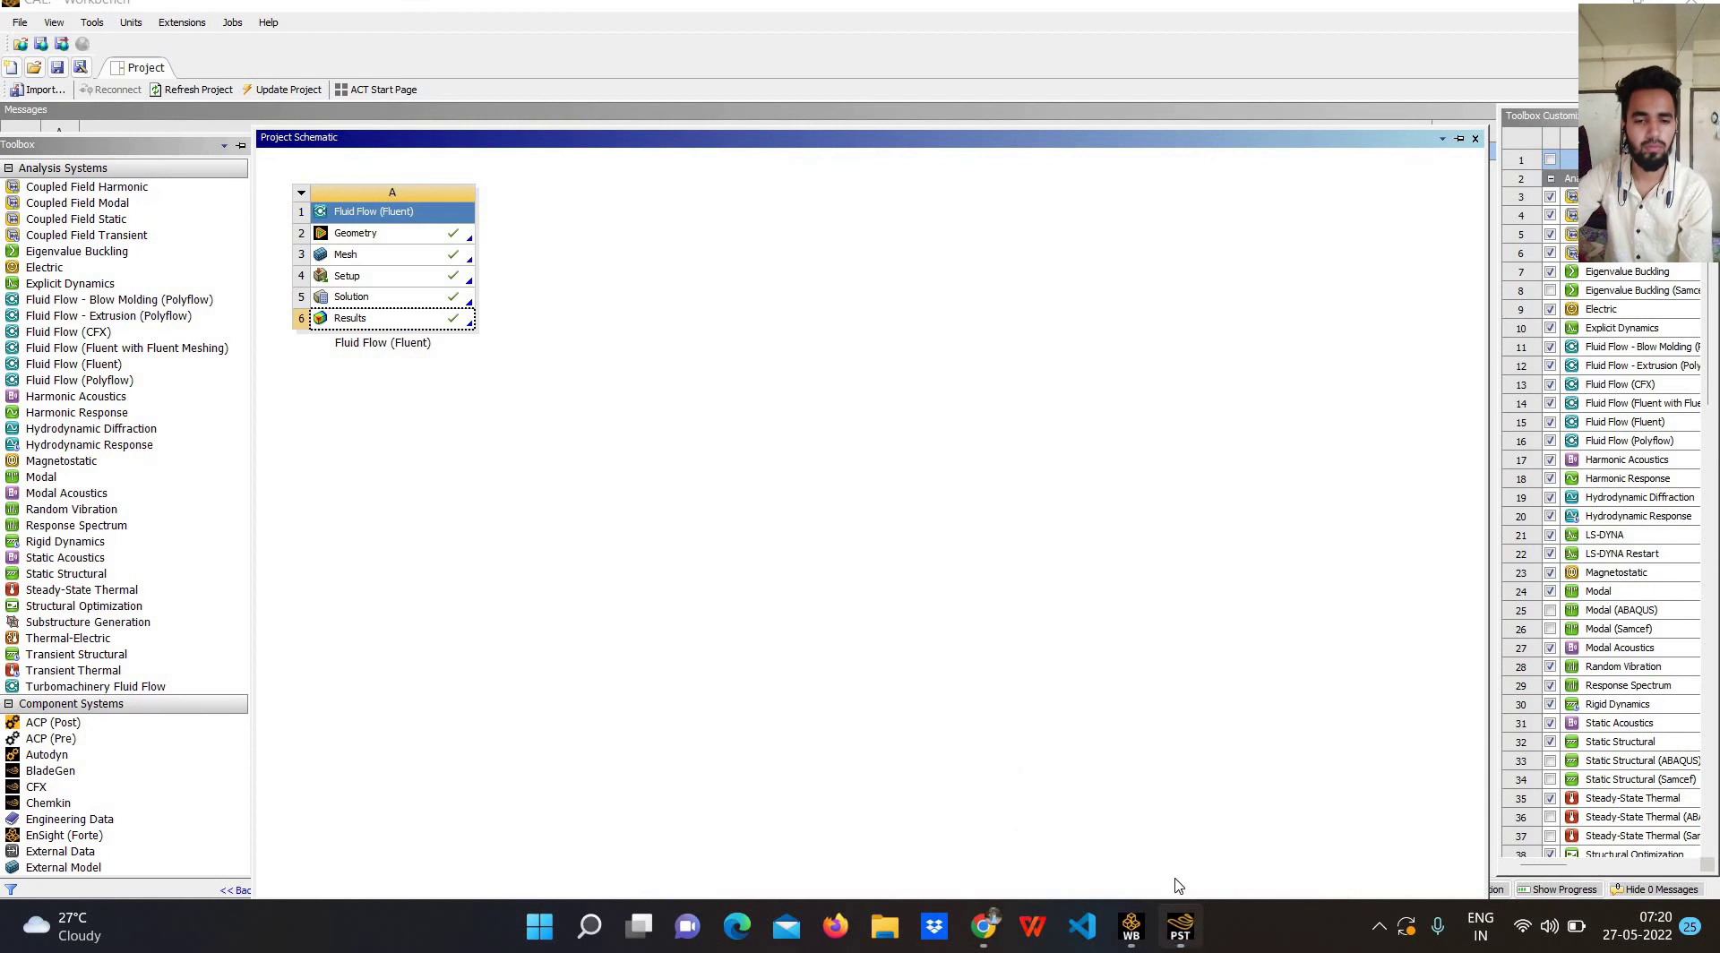
pyautogui.rightClick(1181, 927)
pyautogui.click(1201, 932)
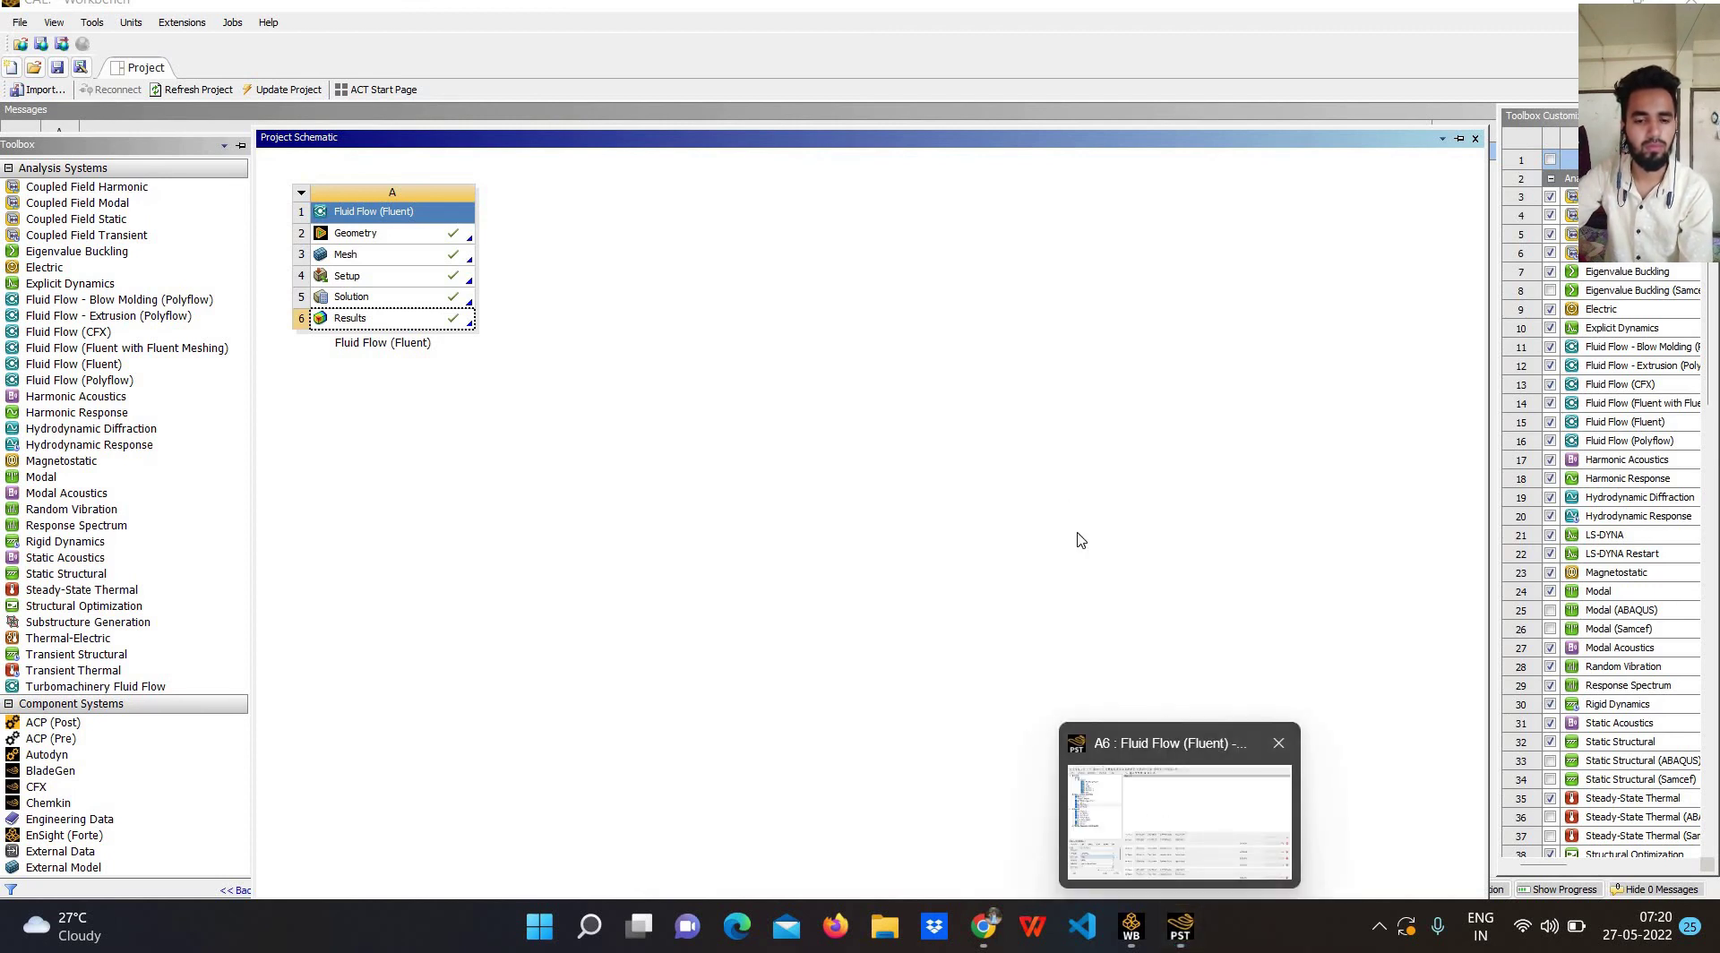
pyautogui.click(1183, 925)
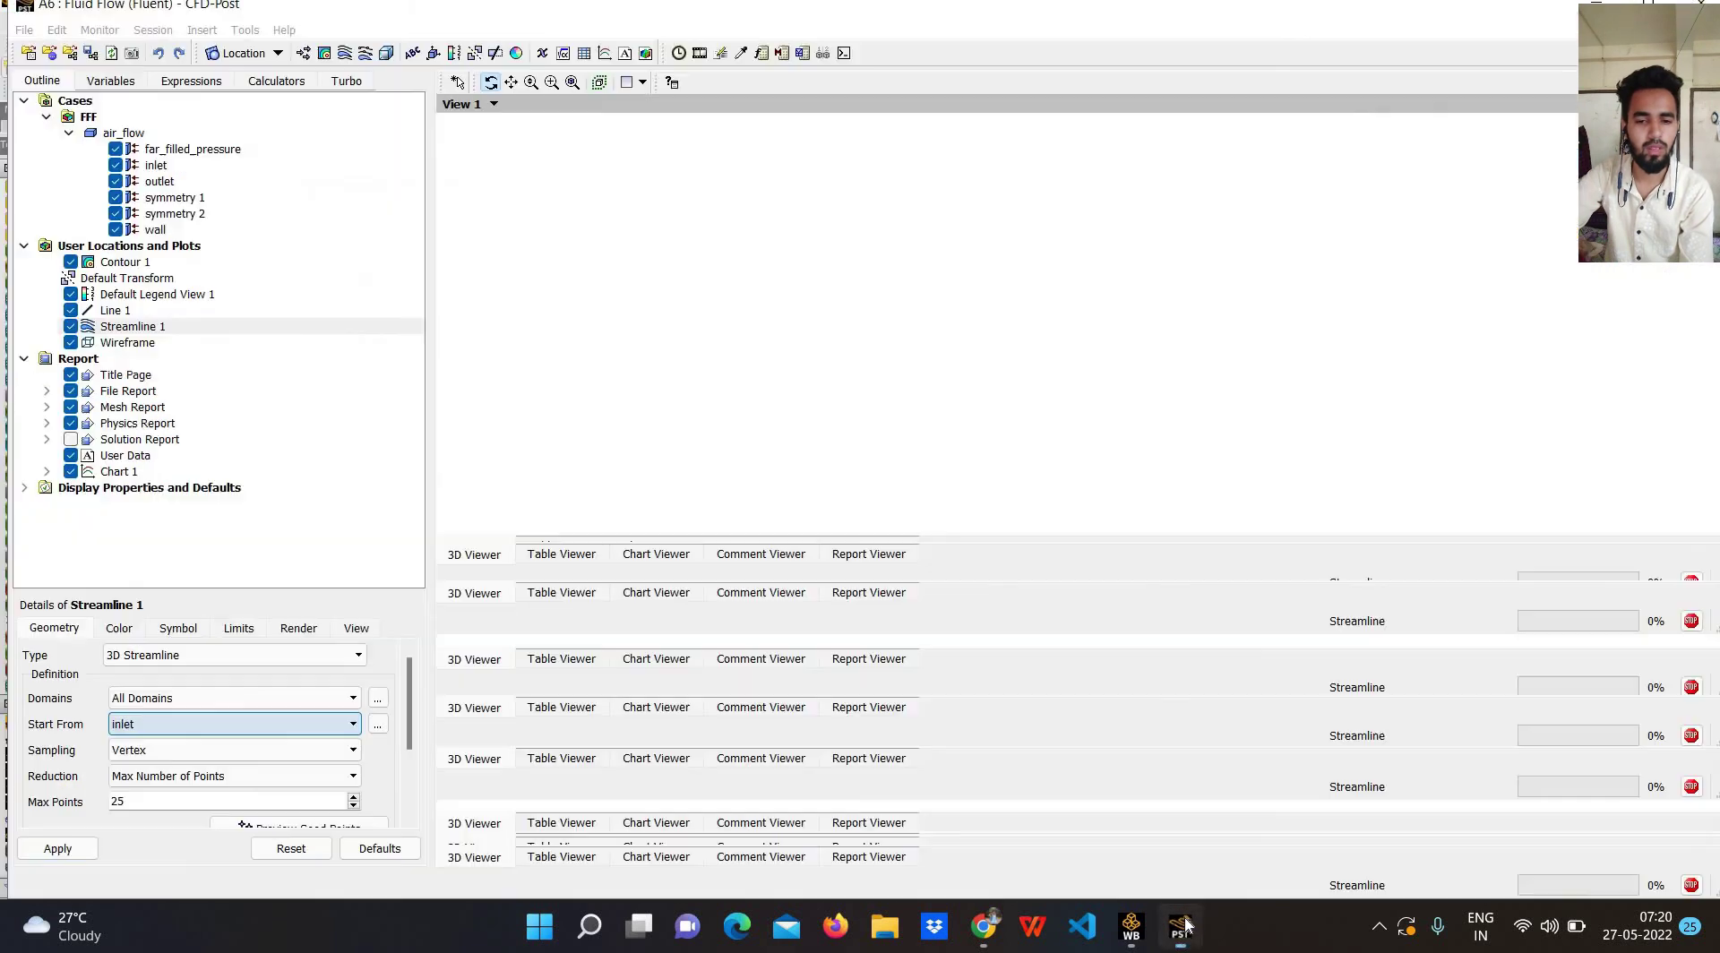
pyautogui.click(1182, 926)
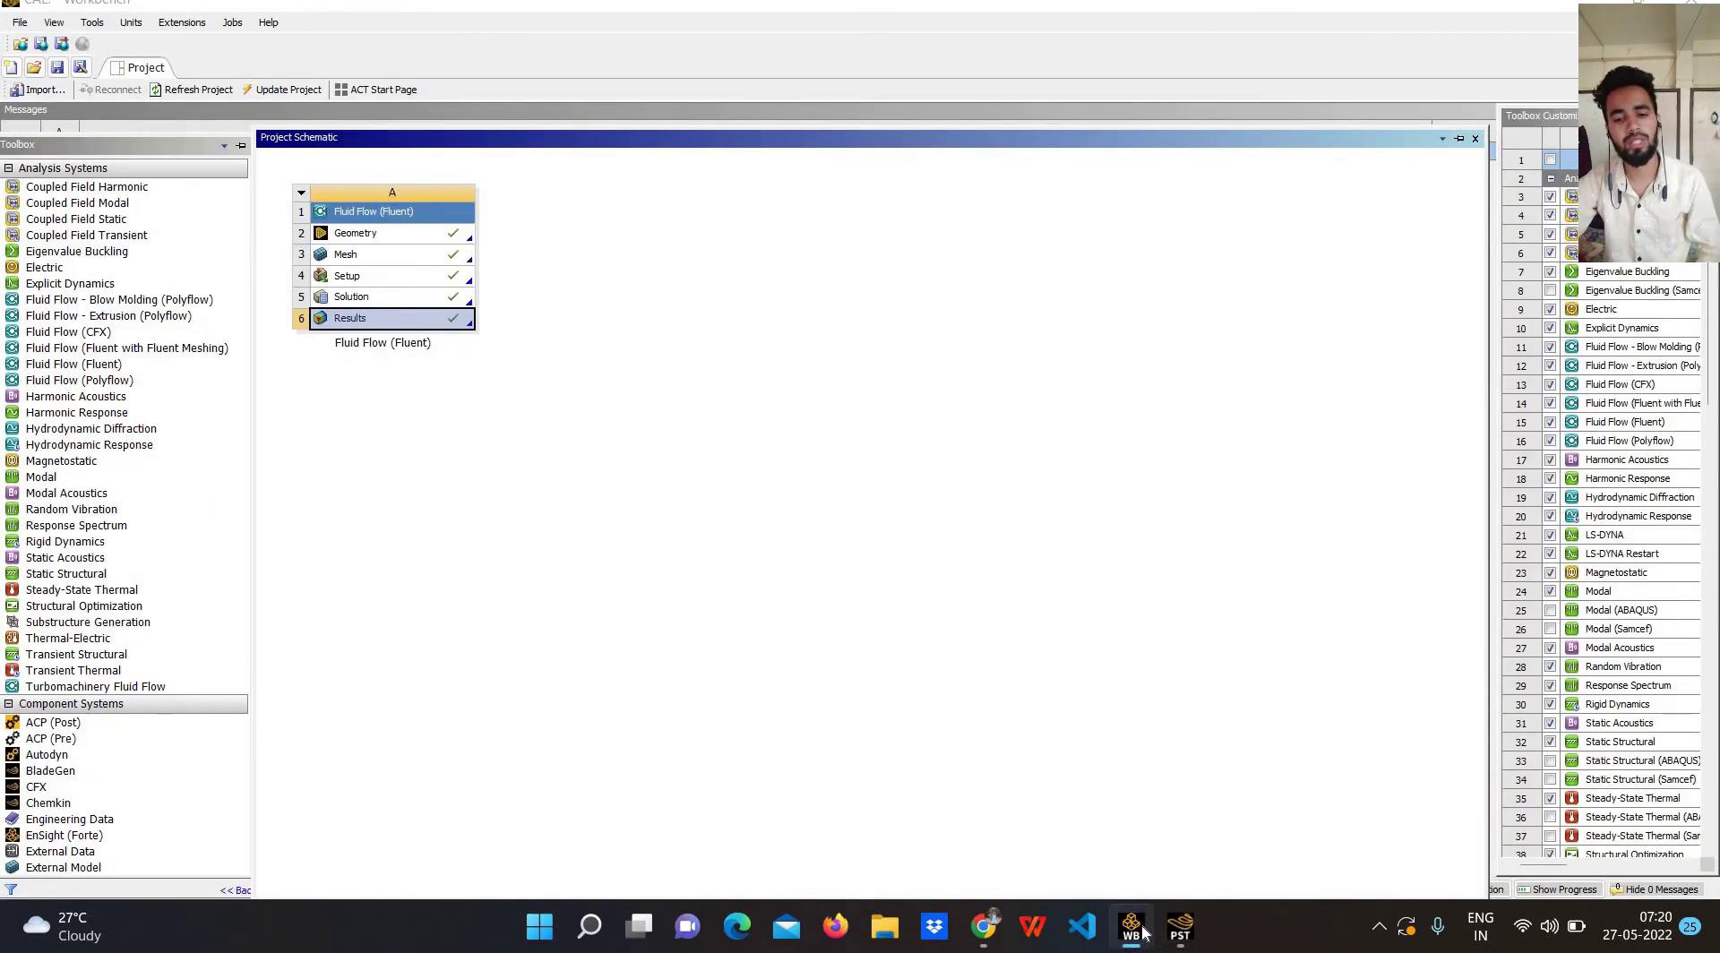
pyautogui.click(1180, 925)
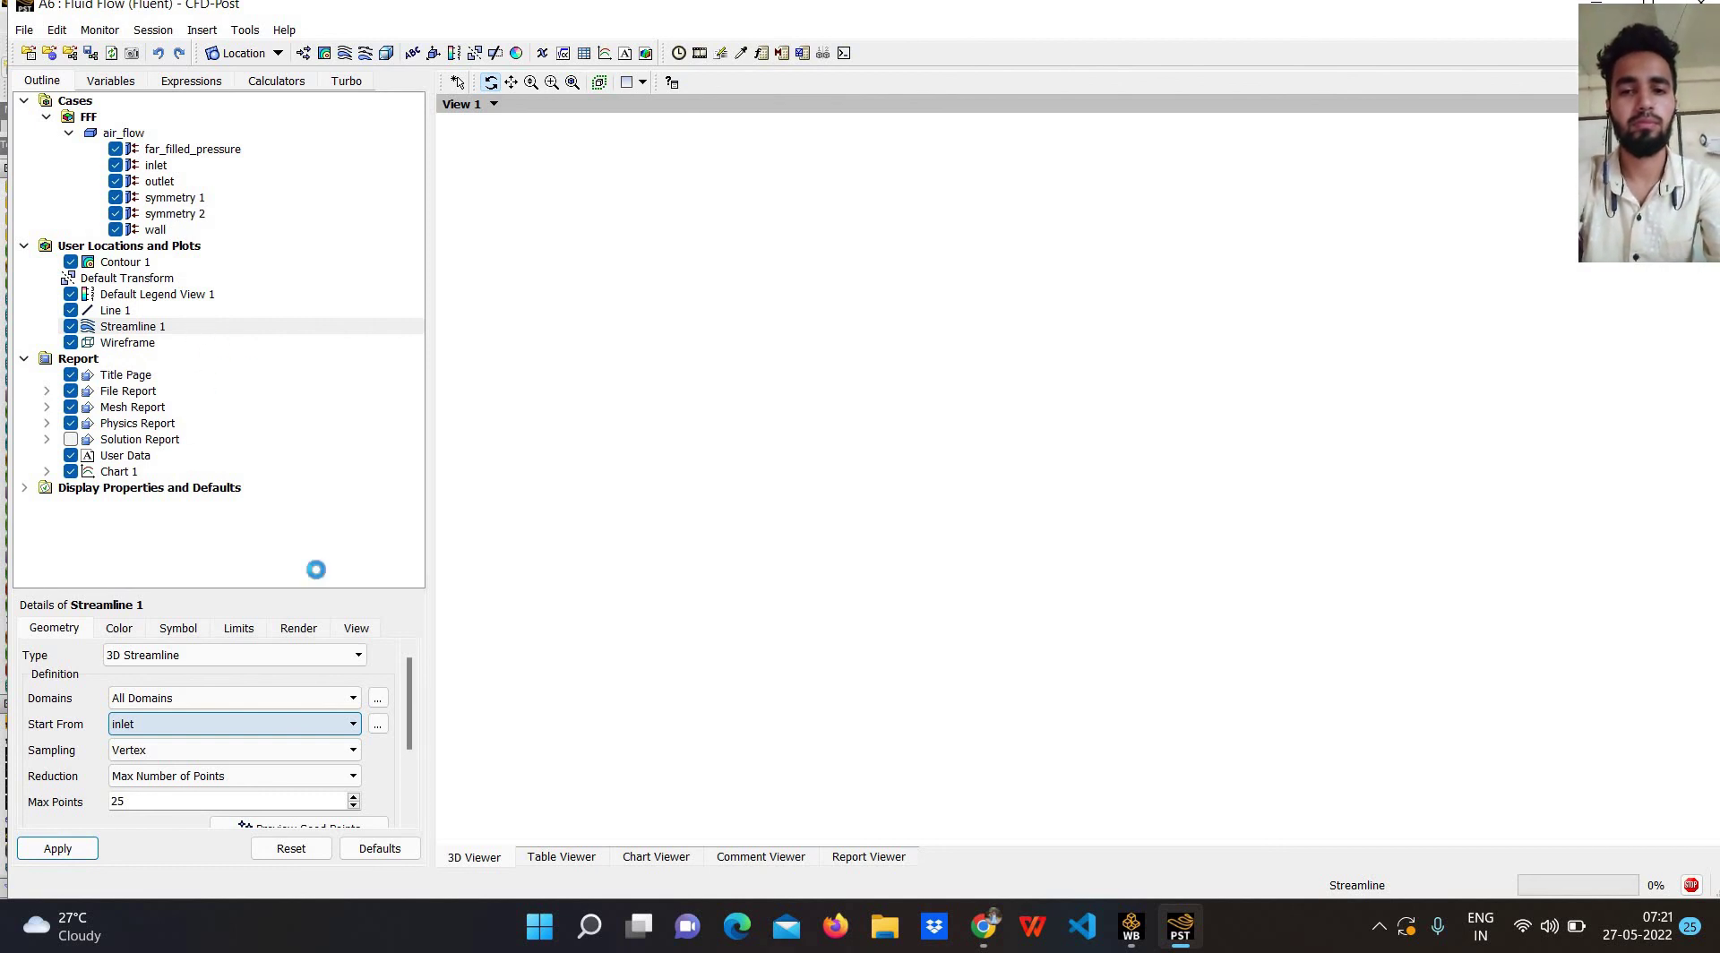
pyautogui.click(1179, 941)
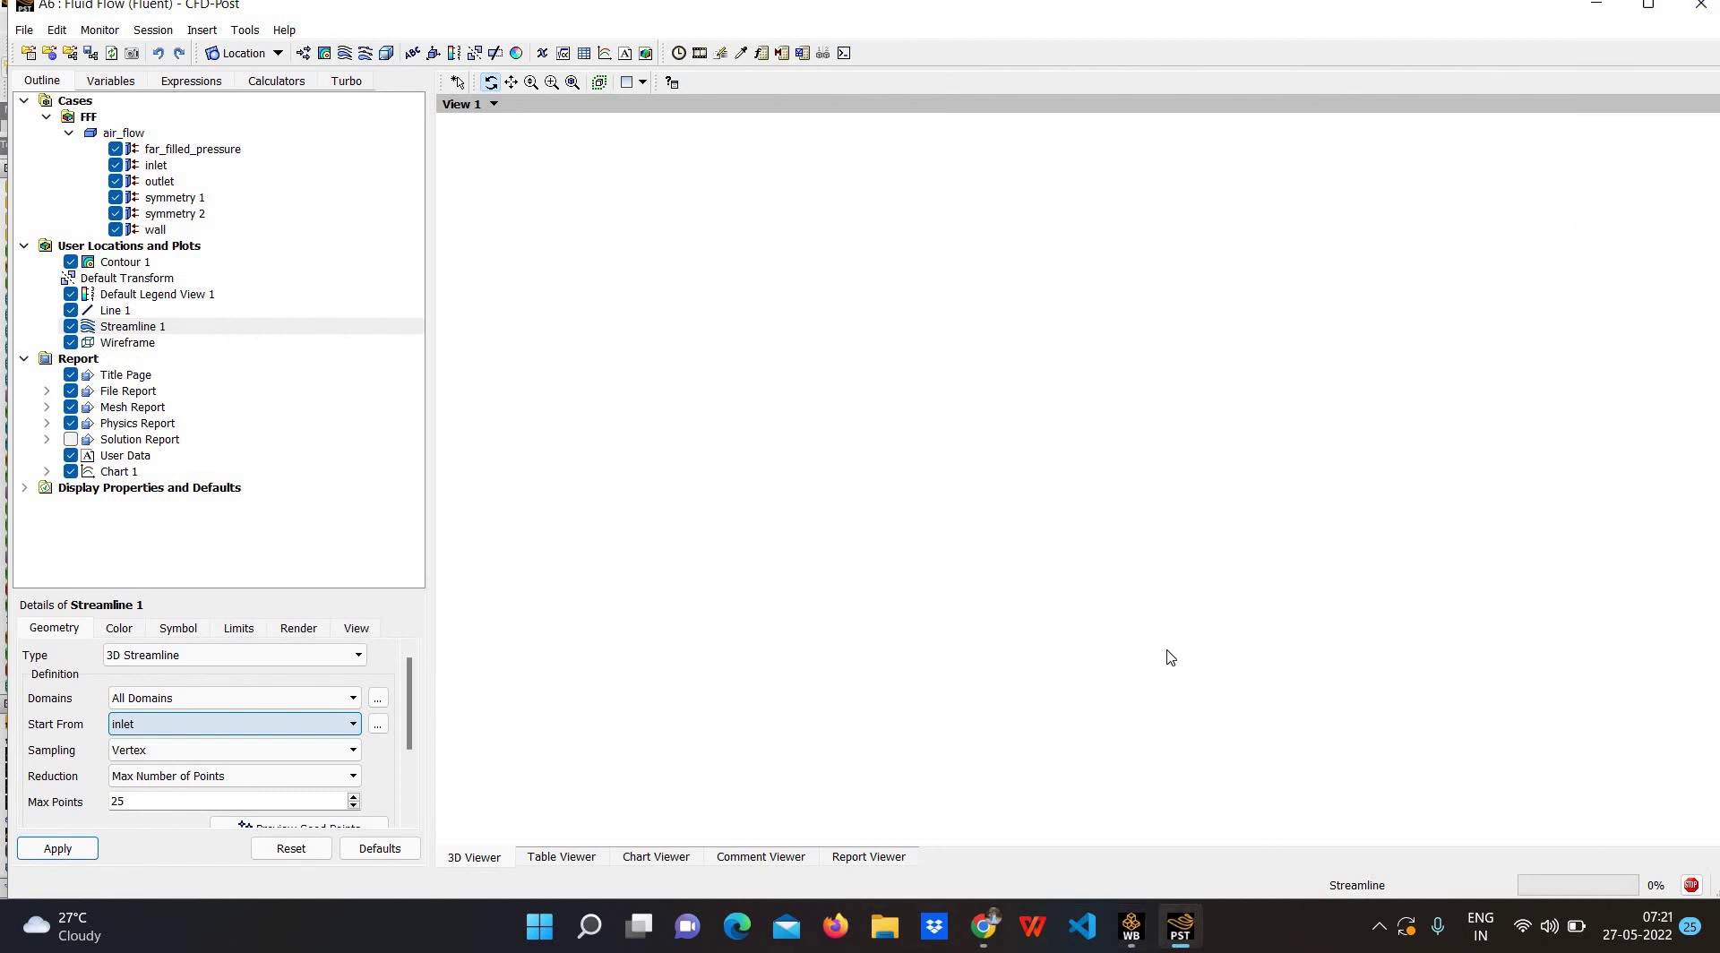
pyautogui.rightClick(1181, 928)
pyautogui.click(1181, 904)
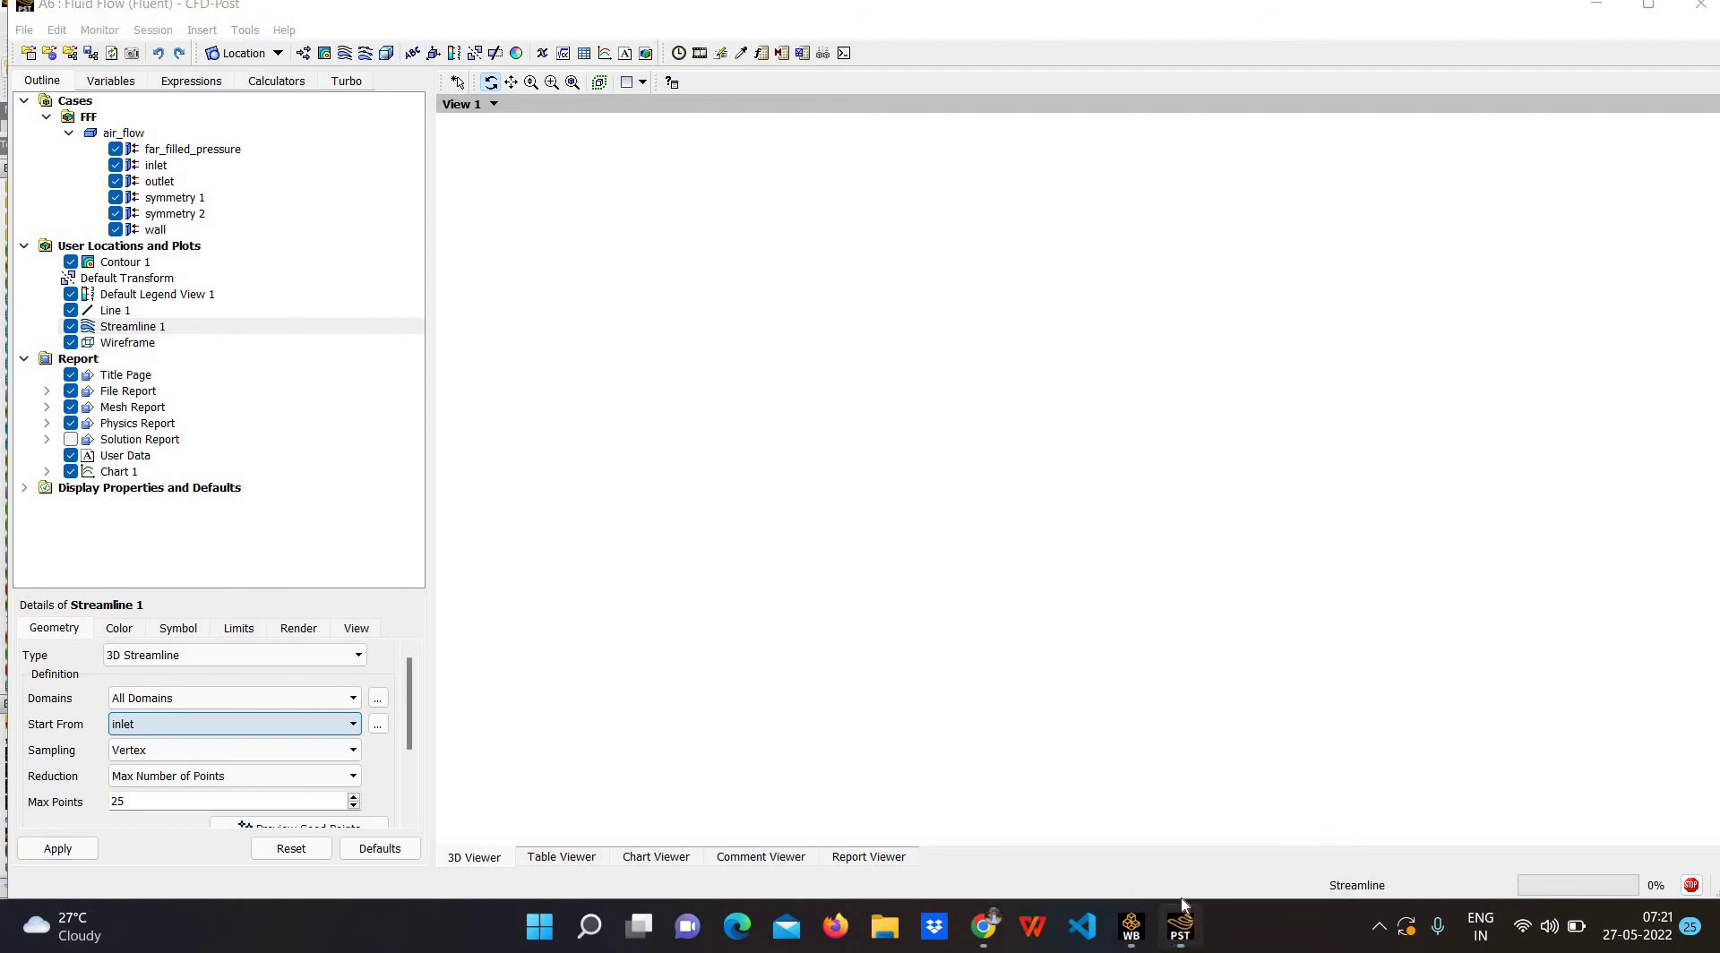
pyautogui.click(1182, 907)
pyautogui.rightClick(1183, 923)
pyautogui.click(1184, 927)
pyautogui.rightClick(1180, 927)
pyautogui.click(1130, 939)
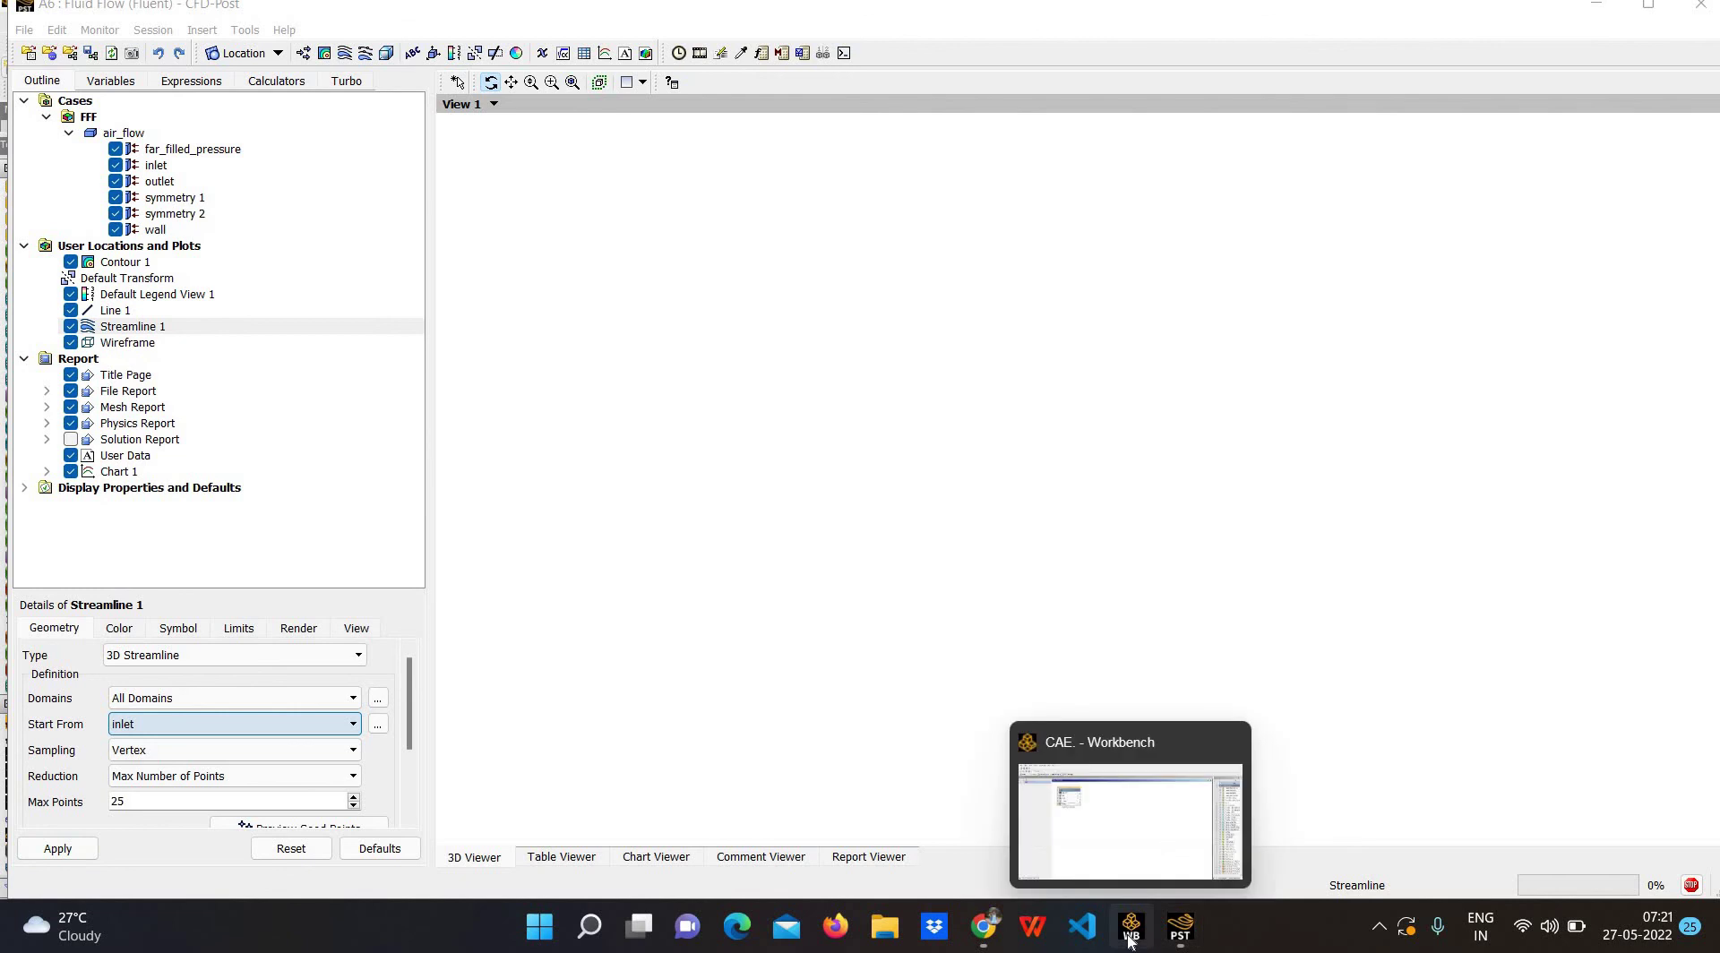
pyautogui.click(1130, 936)
pyautogui.click(1176, 937)
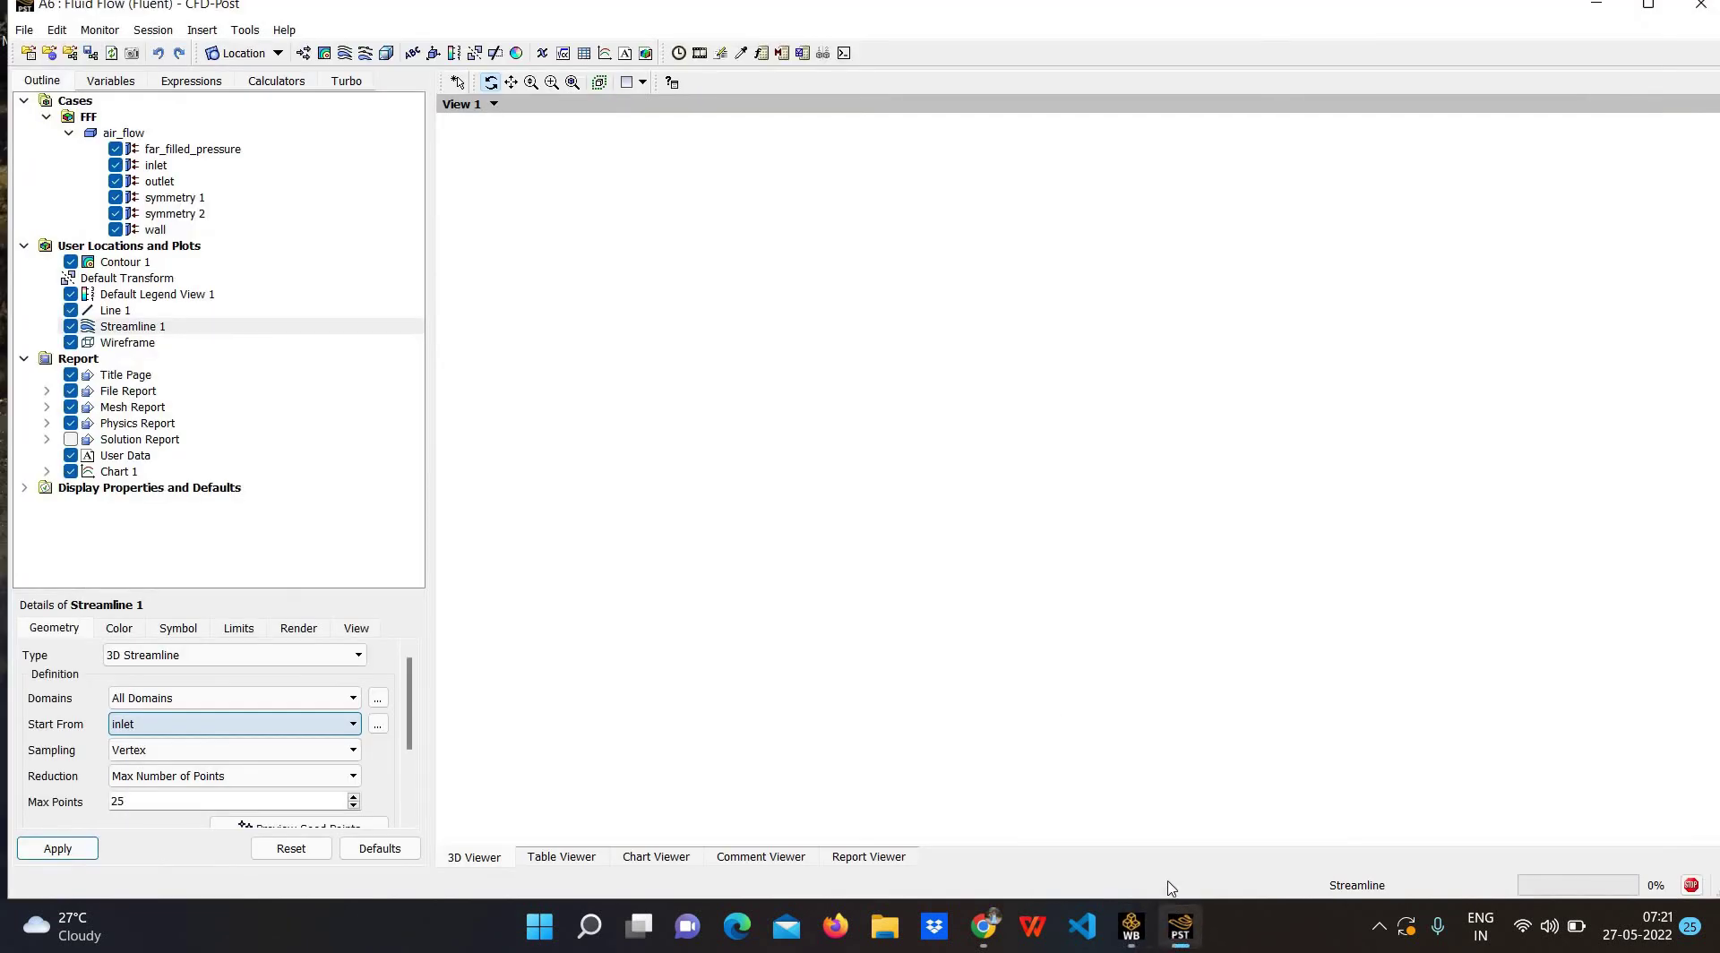
pyautogui.rightClick(1179, 930)
pyautogui.click(1156, 869)
pyautogui.moveTo(1172, 929)
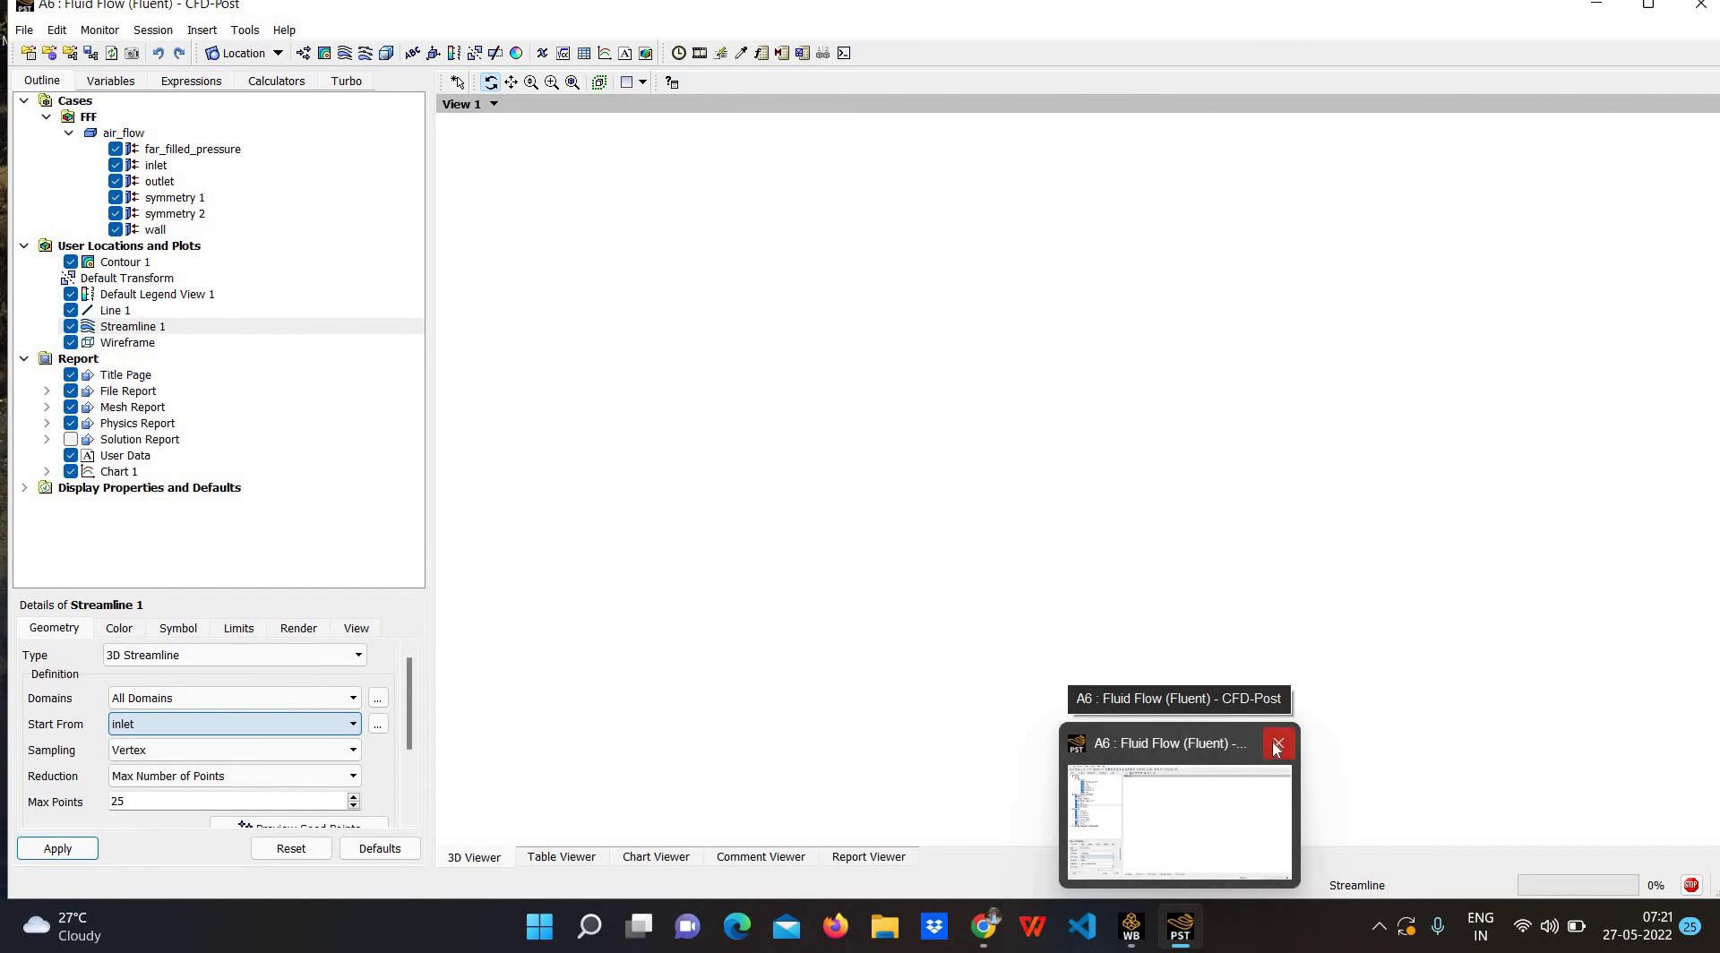
pyautogui.click(1132, 933)
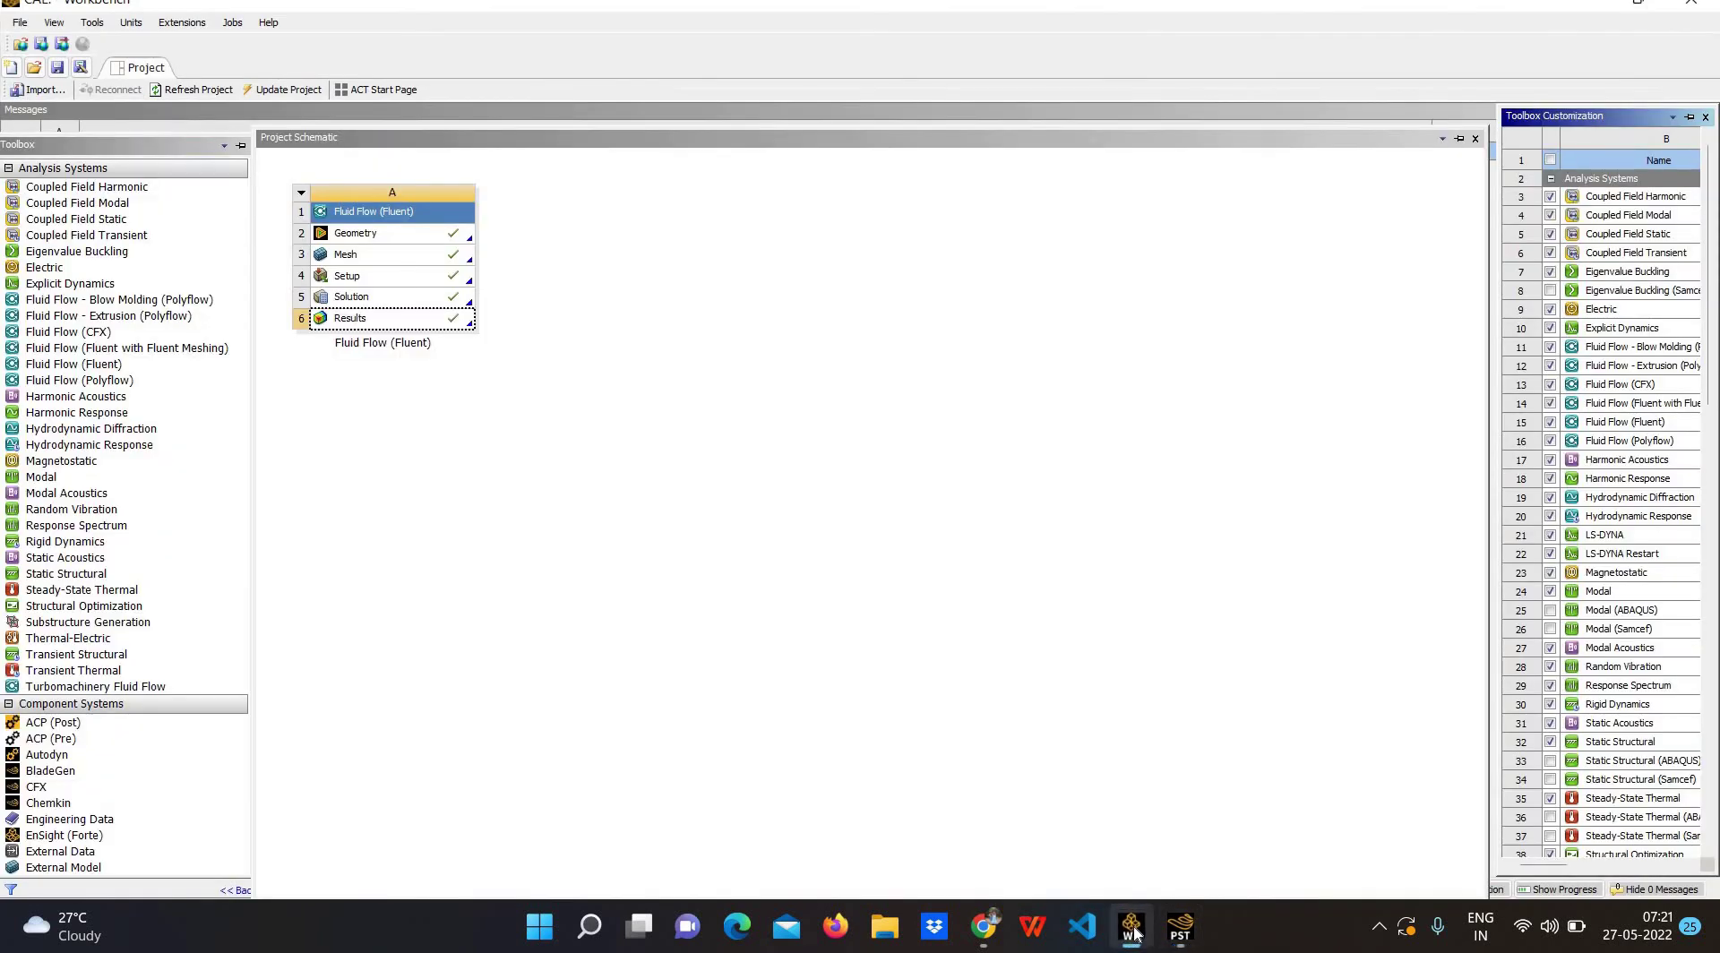
pyautogui.click(1132, 934)
pyautogui.click(1132, 934)
pyautogui.click(1184, 941)
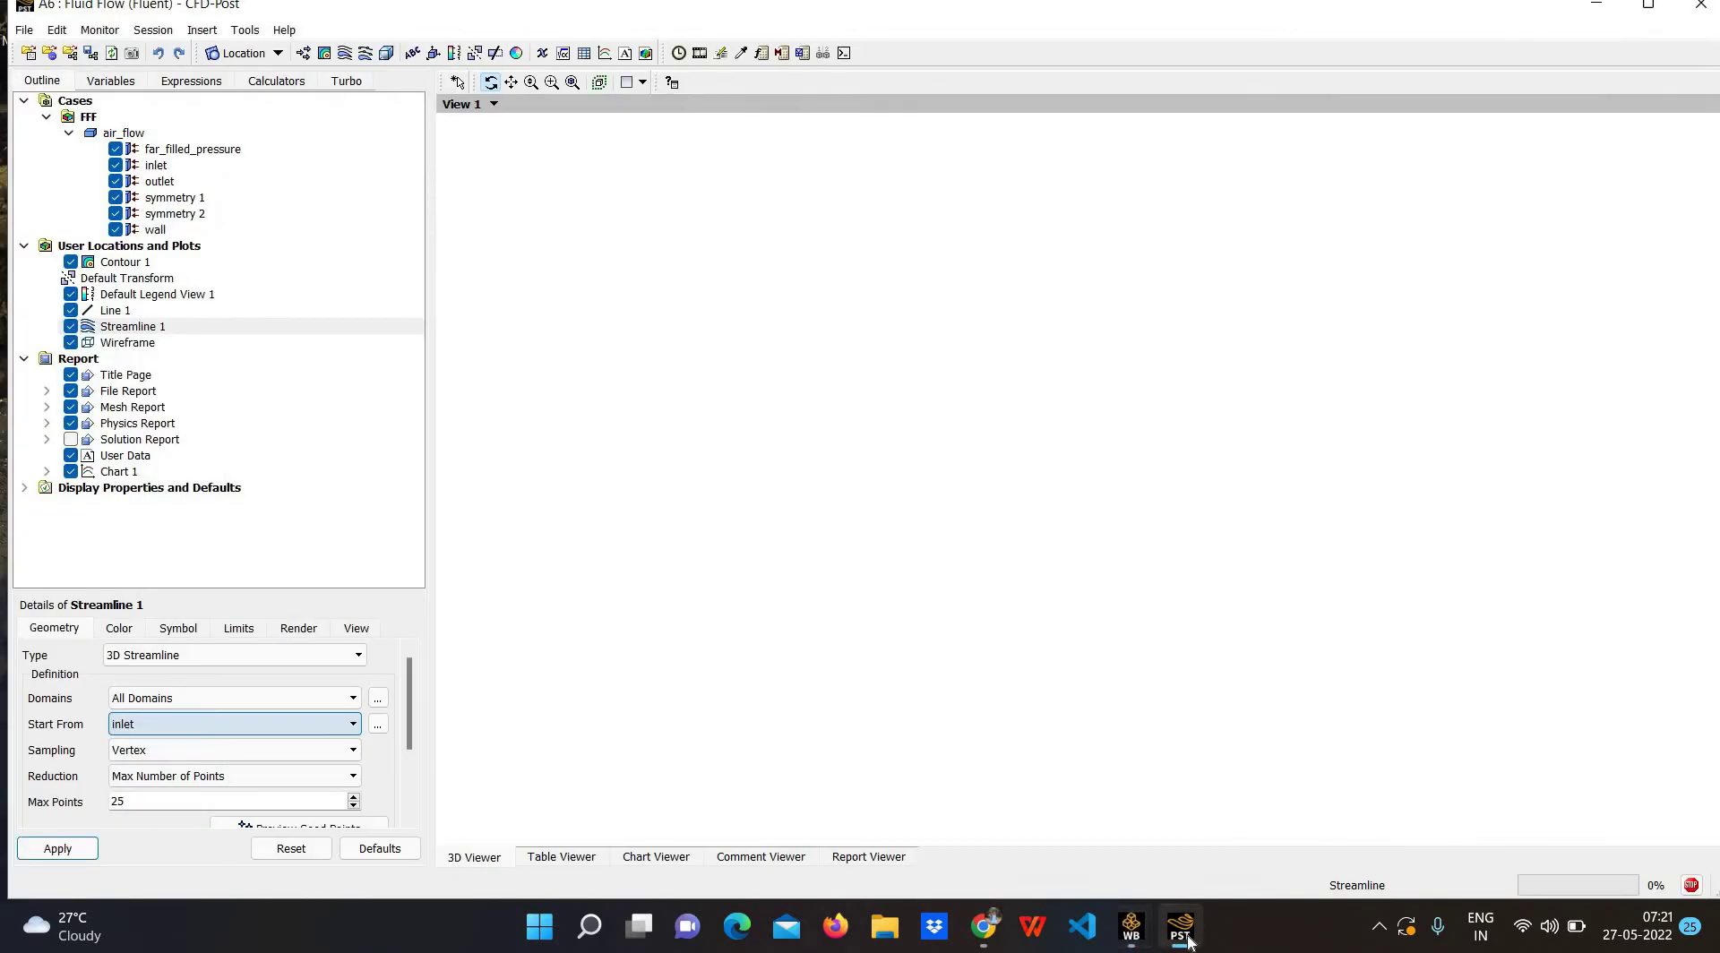
pyautogui.moveTo(1185, 941)
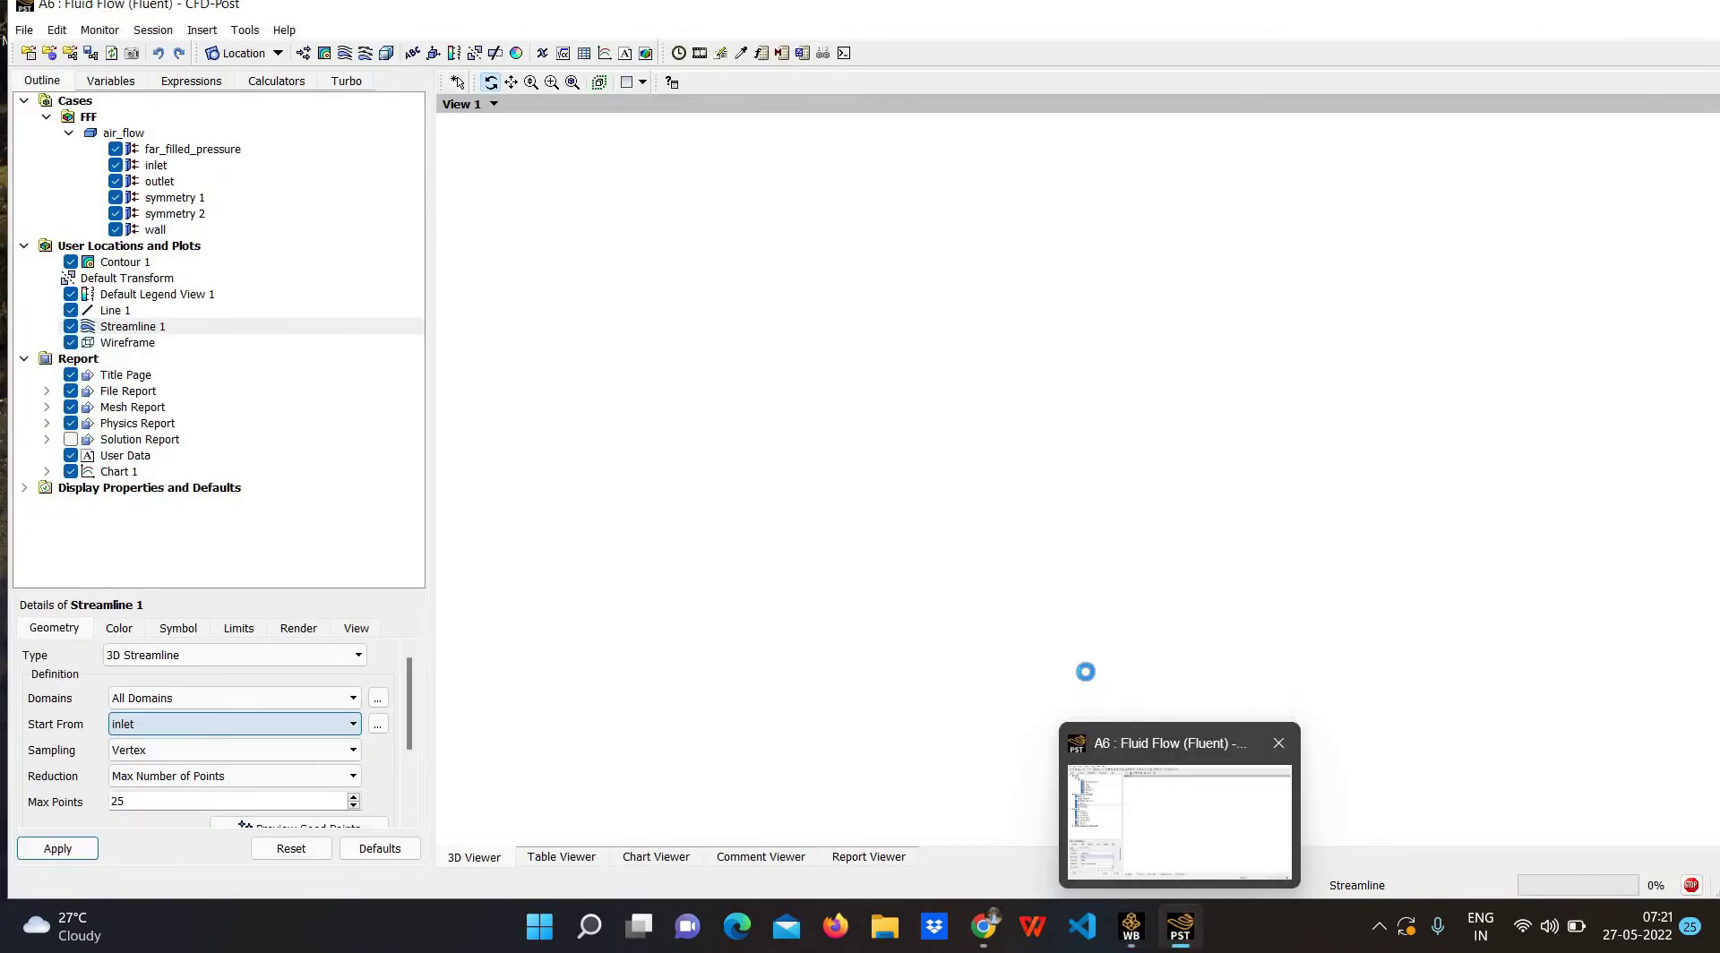